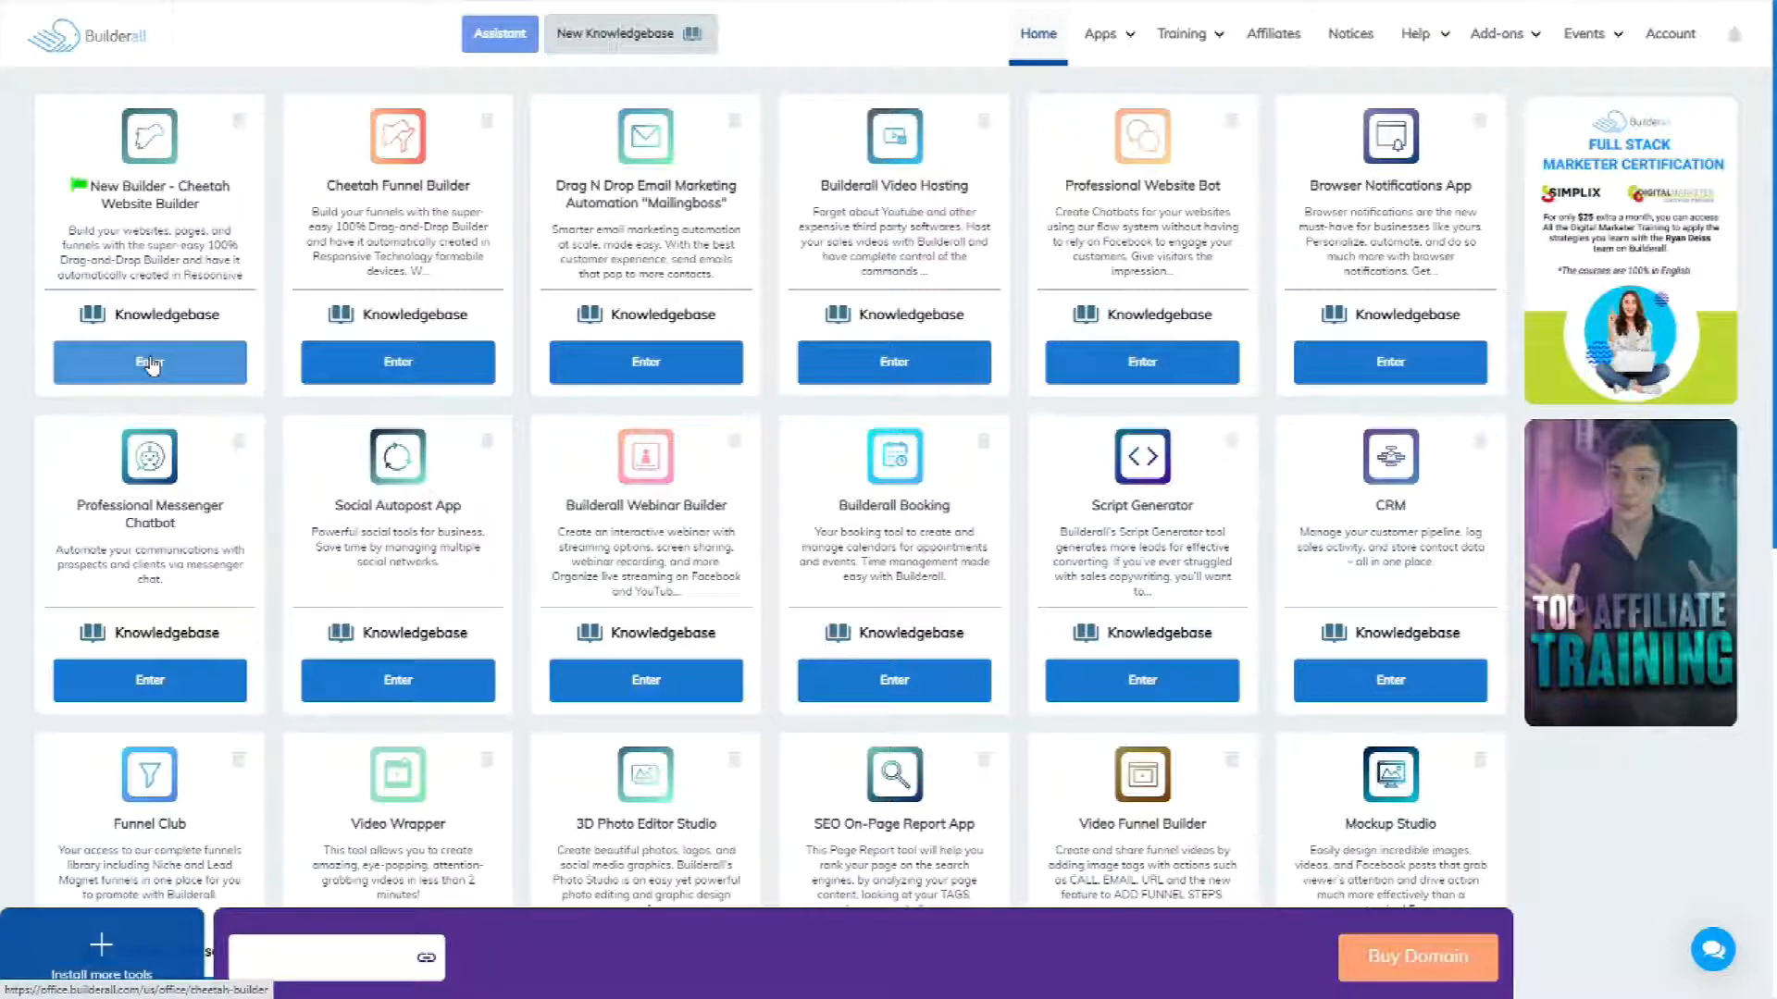
- Create a new Cheetah website from a simple blank template and open its Home page for editing
click(150, 365)
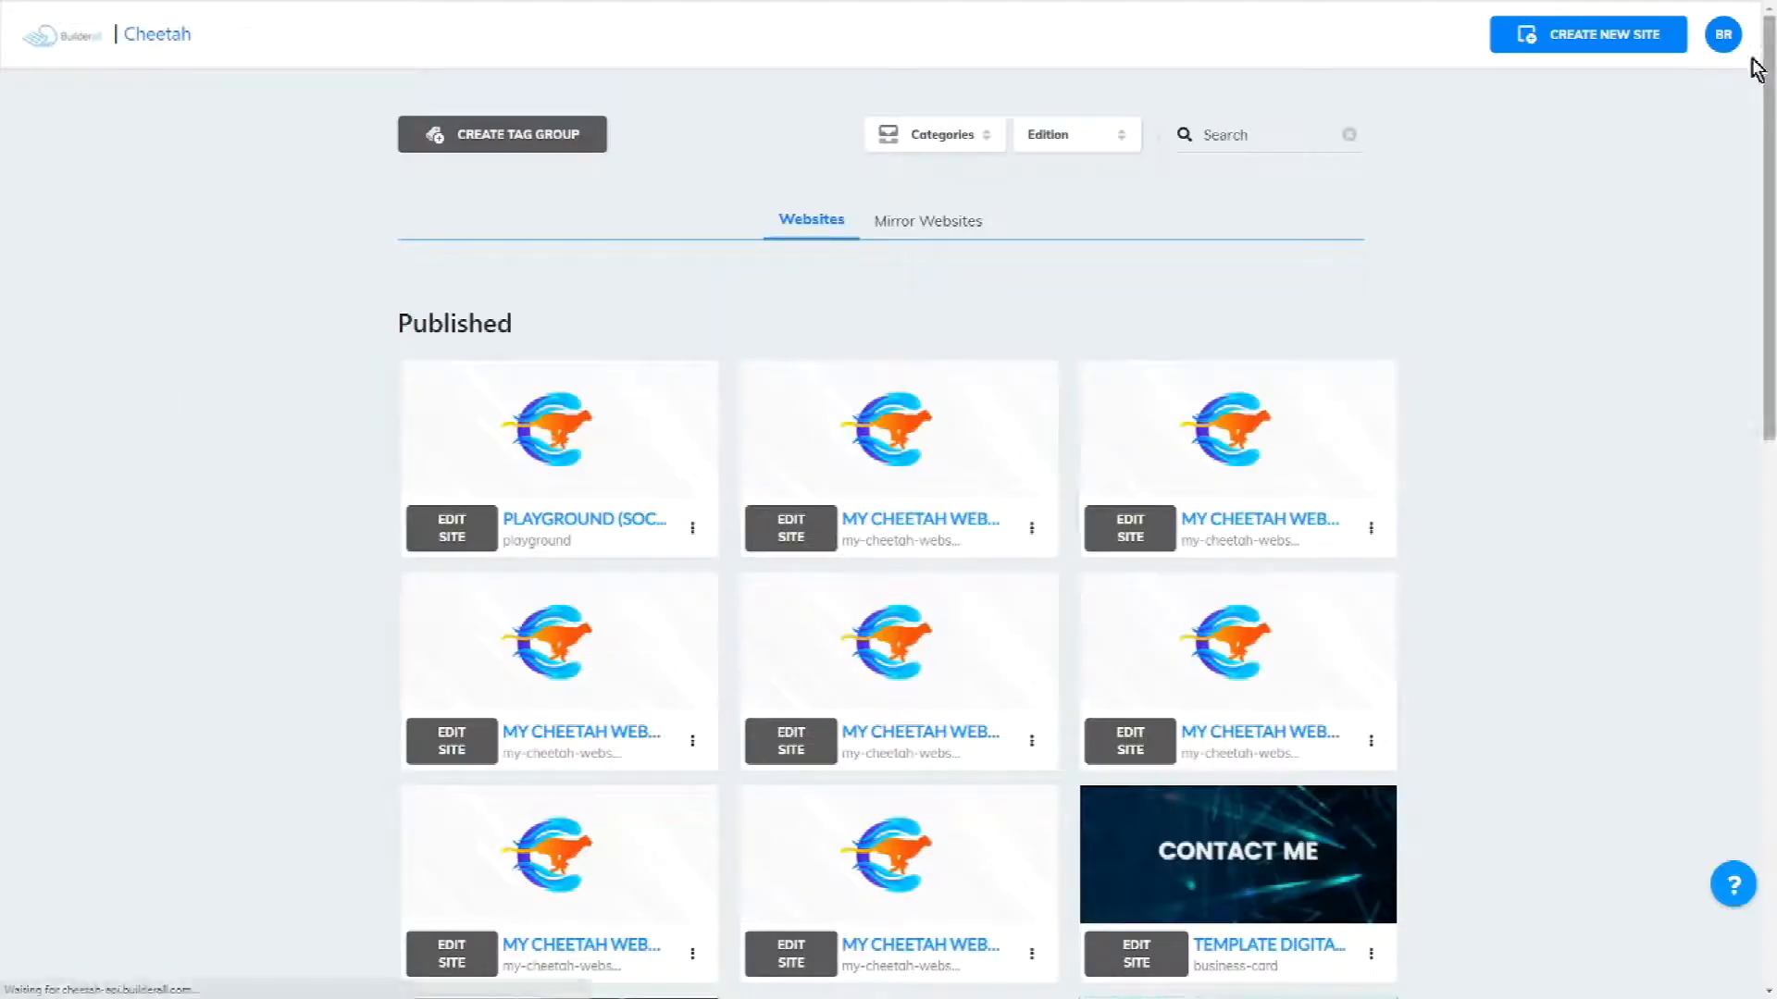
click(1584, 37)
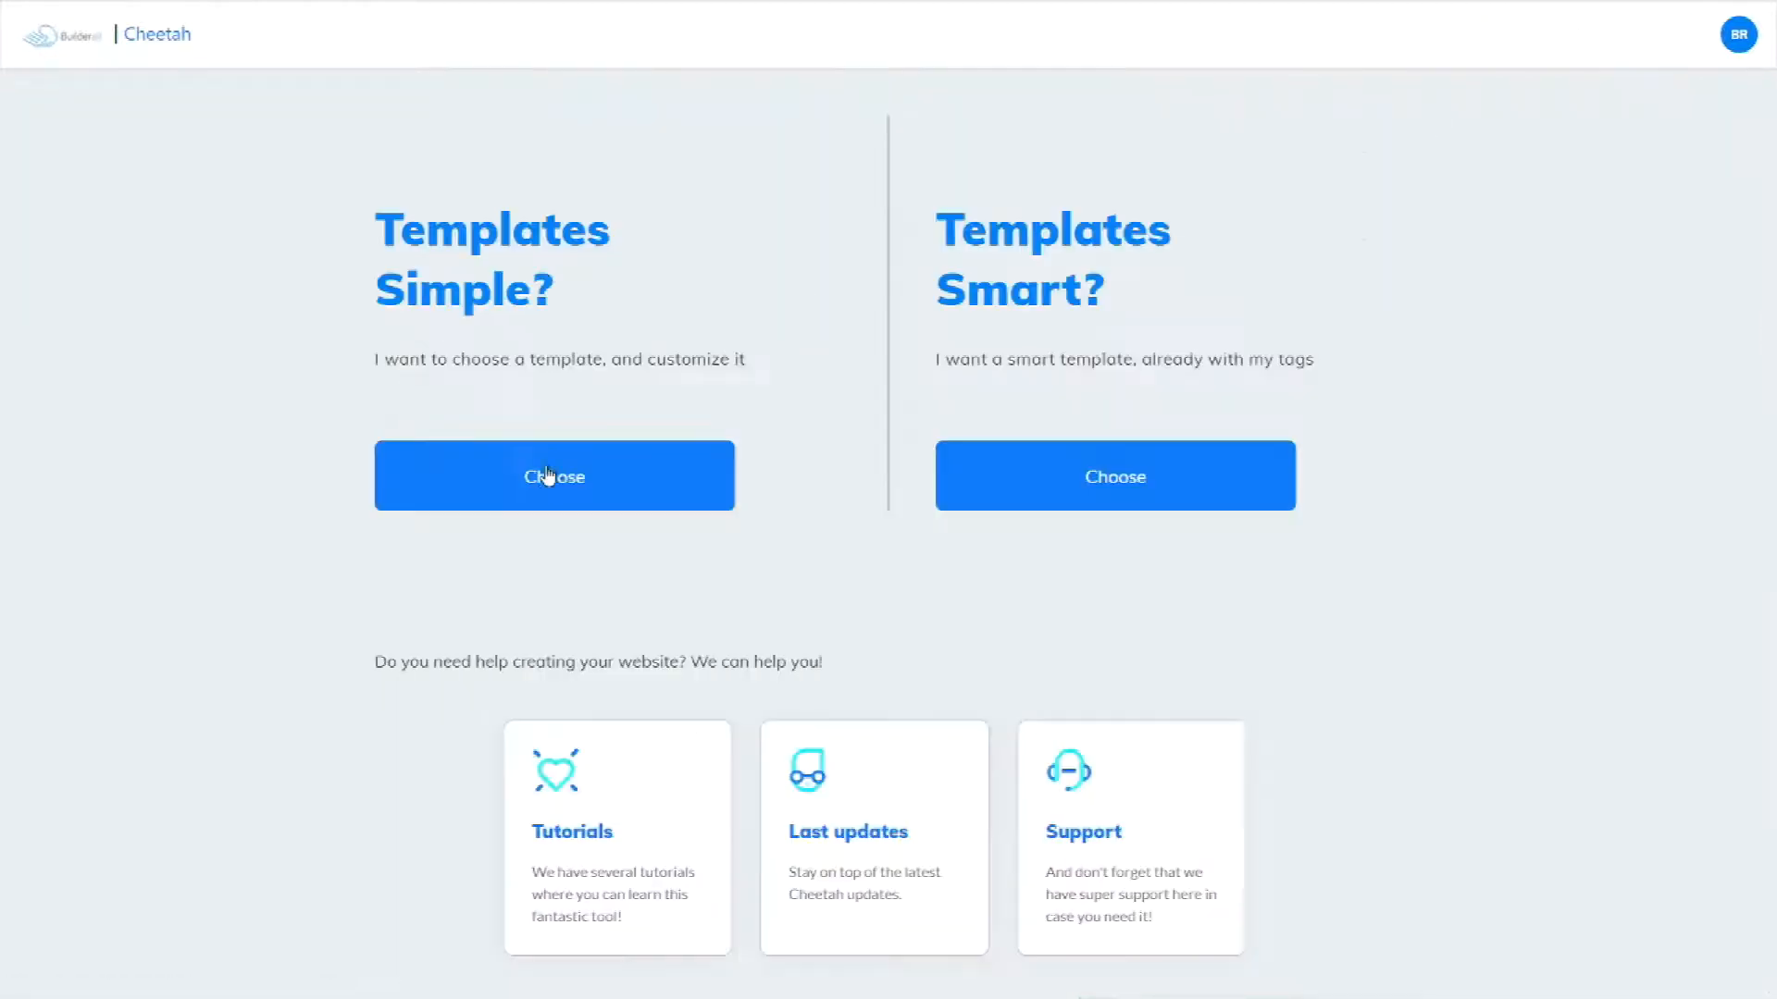
click(548, 480)
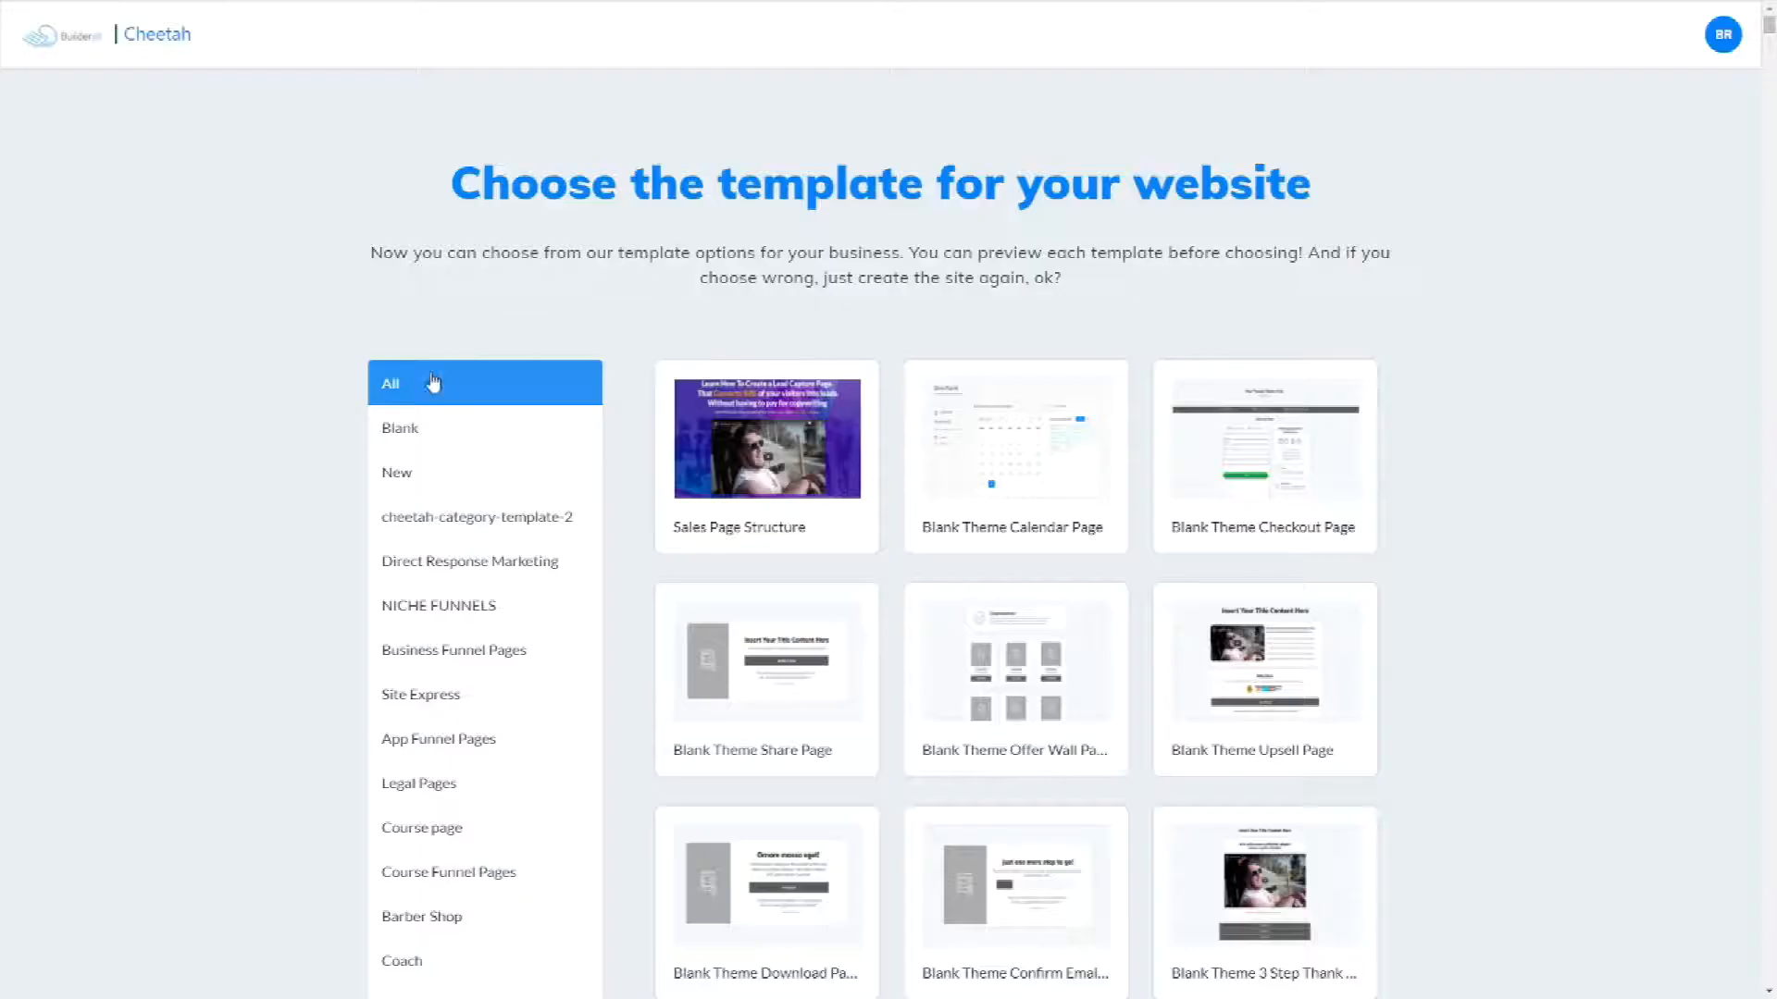
click(405, 437)
click(755, 500)
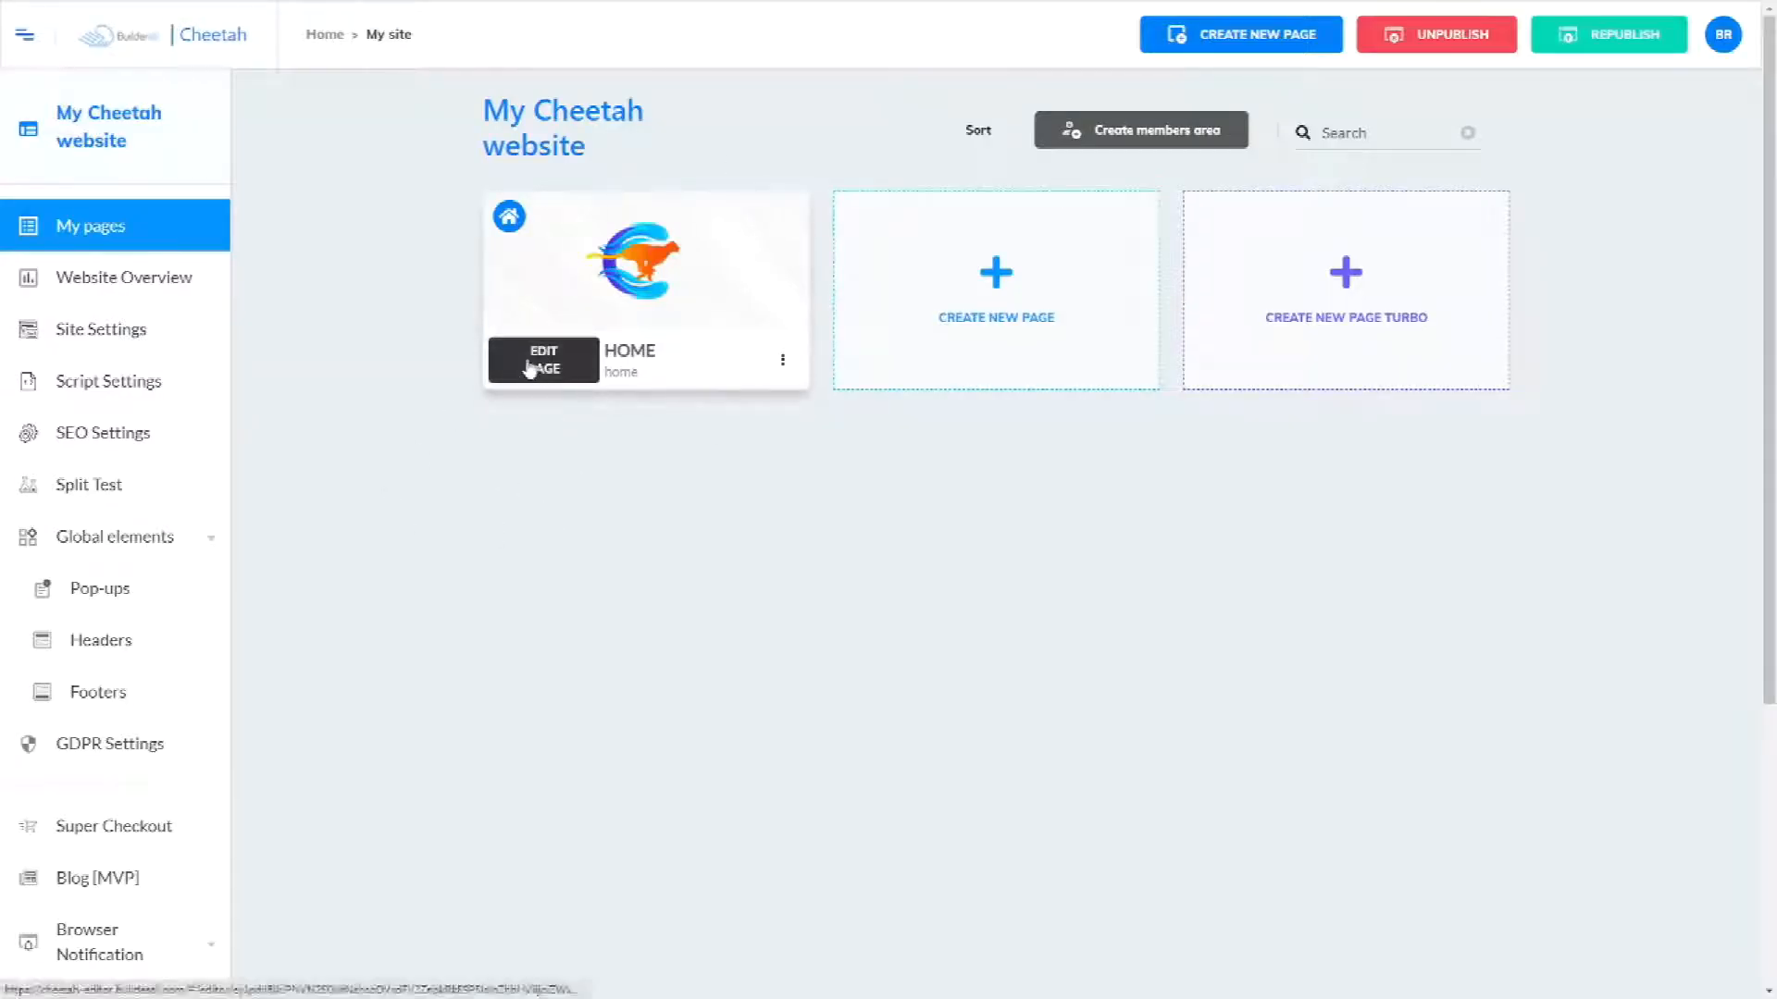
click(546, 361)
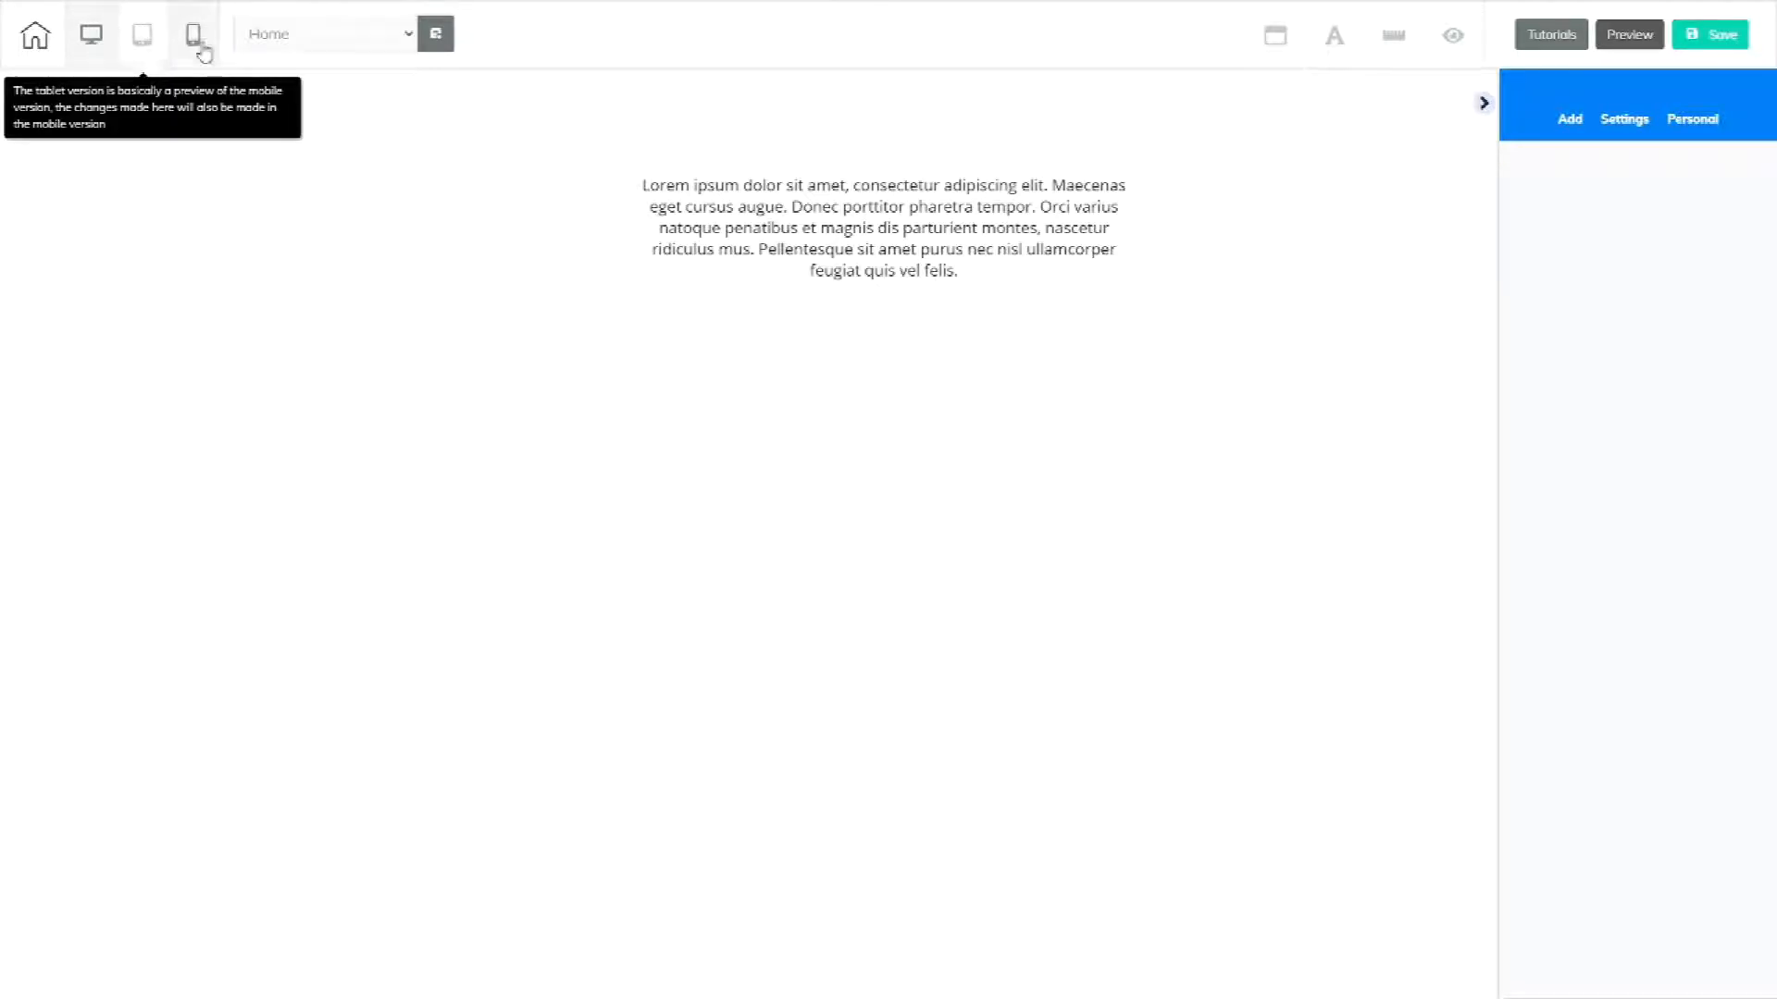
- Examine the page selector and look through the page background options for colour, image, origin and position
click(370, 33)
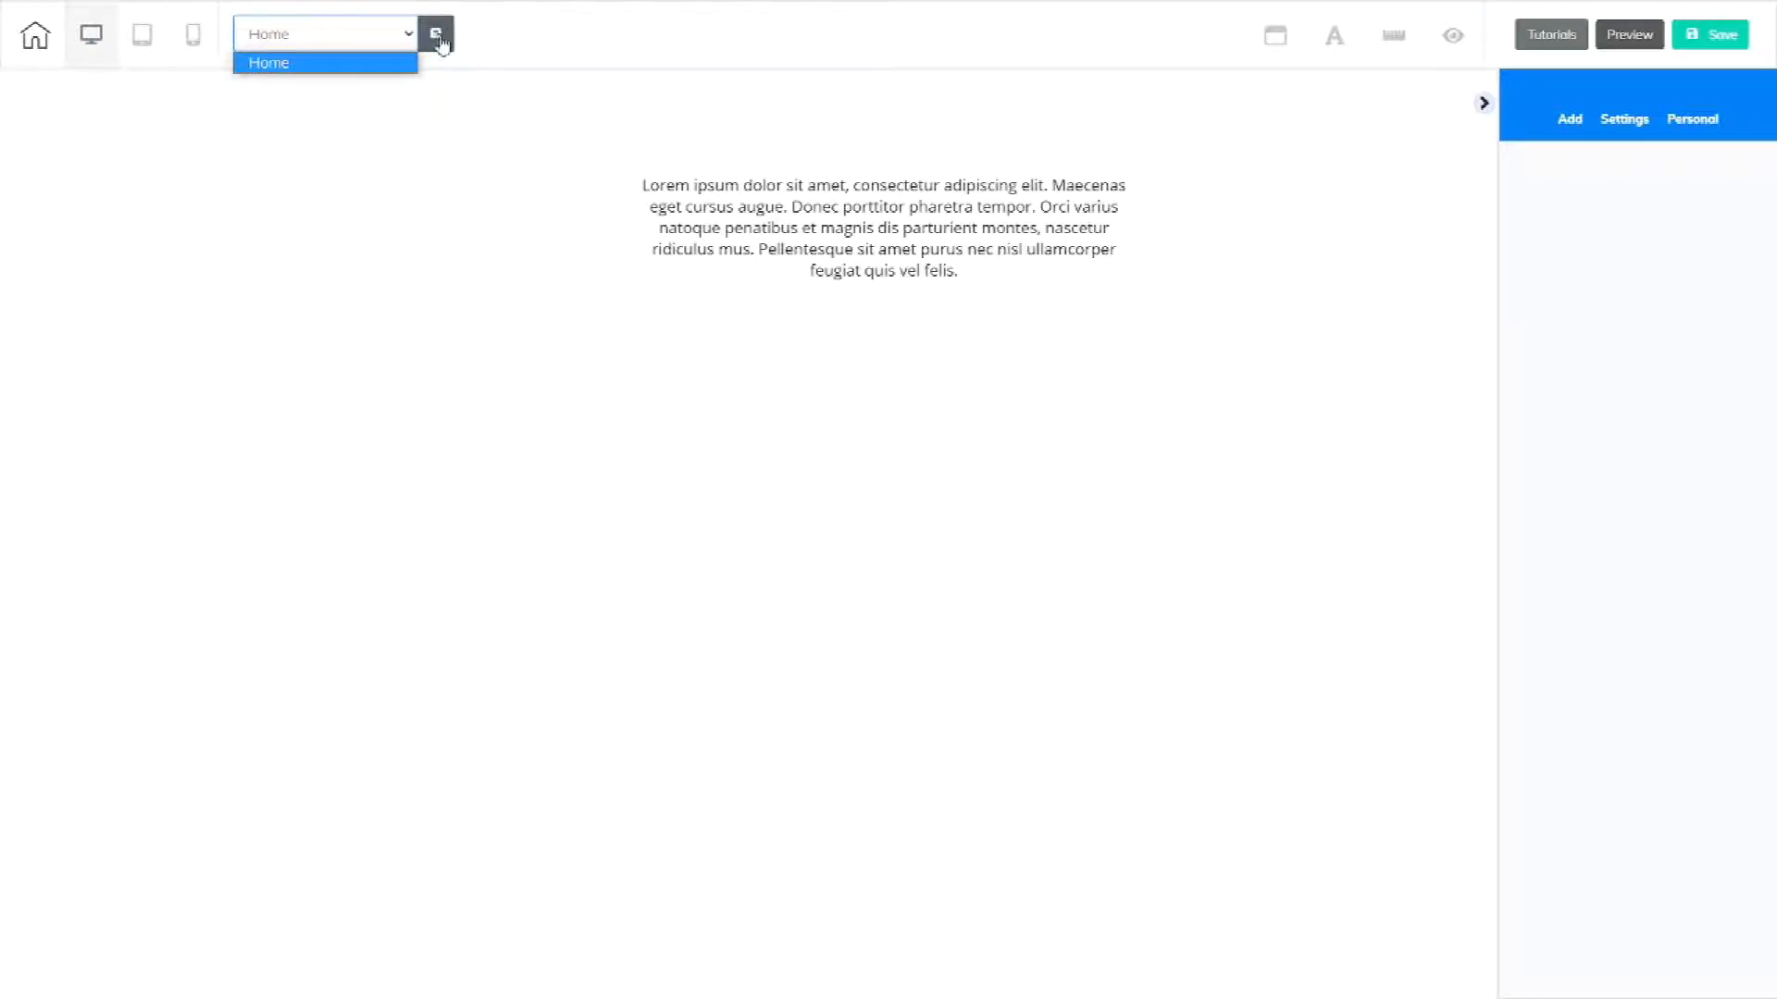
click(1281, 40)
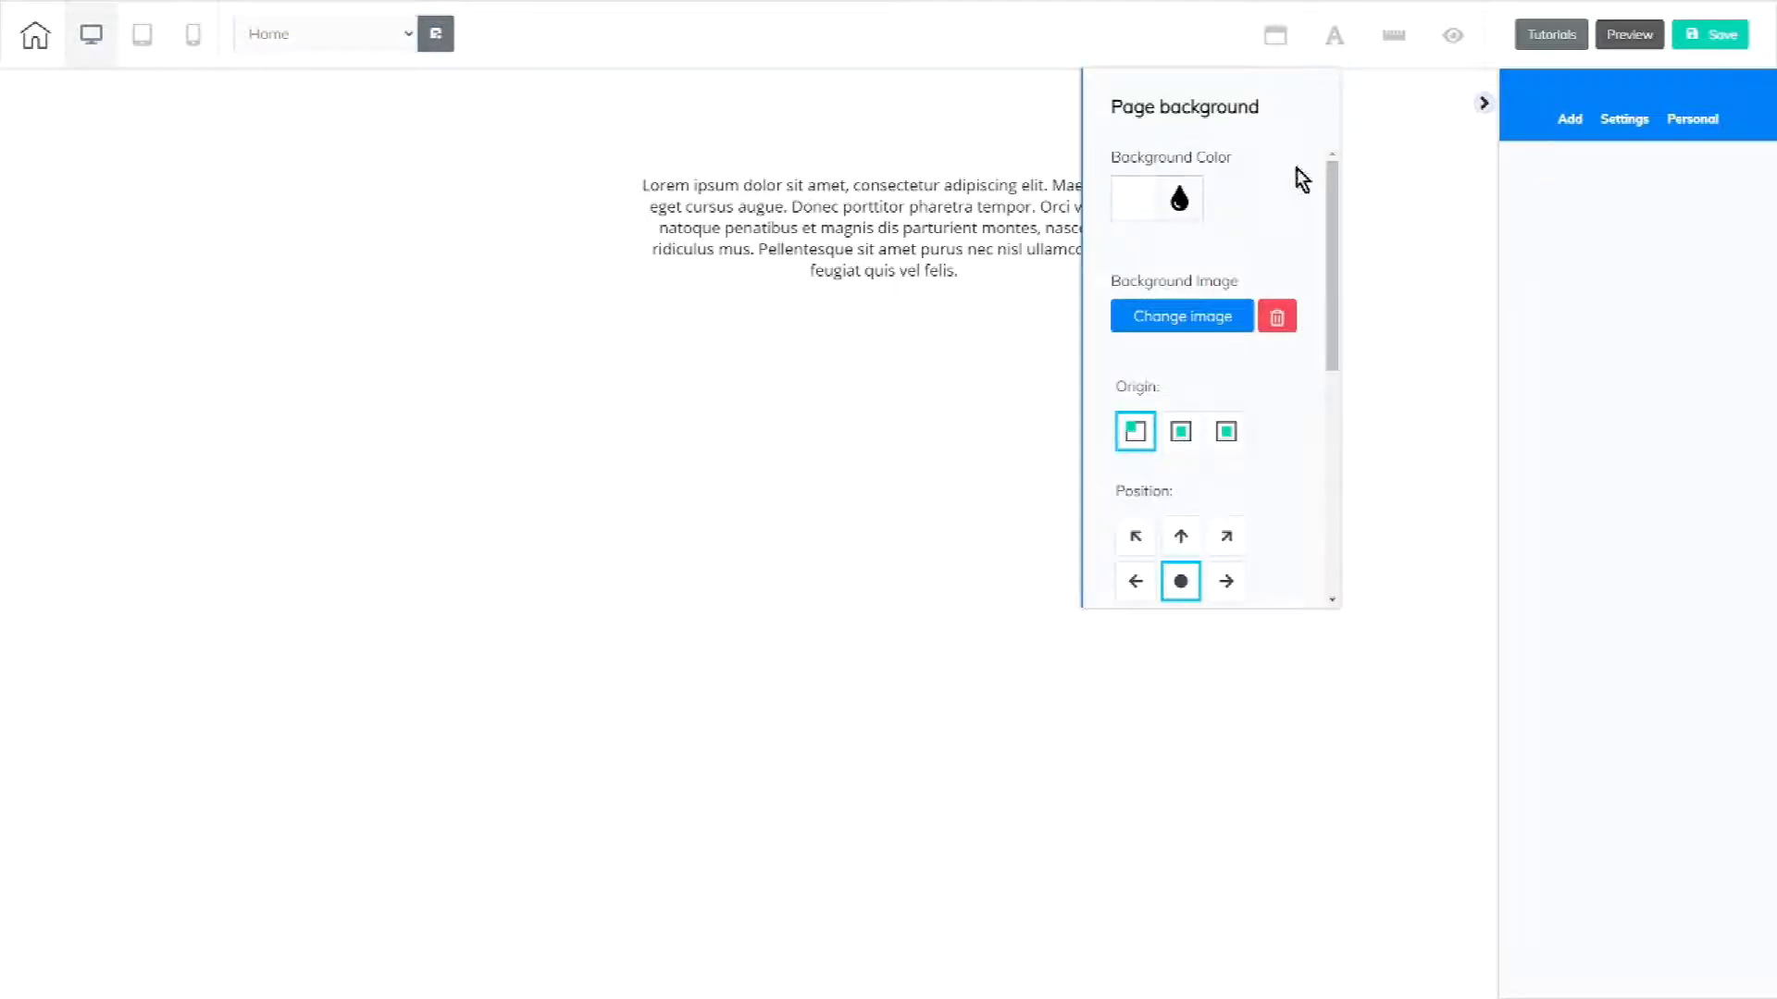
scroll(1301, 181, down, 5)
scroll(1307, 296, up, 5)
click(1275, 35)
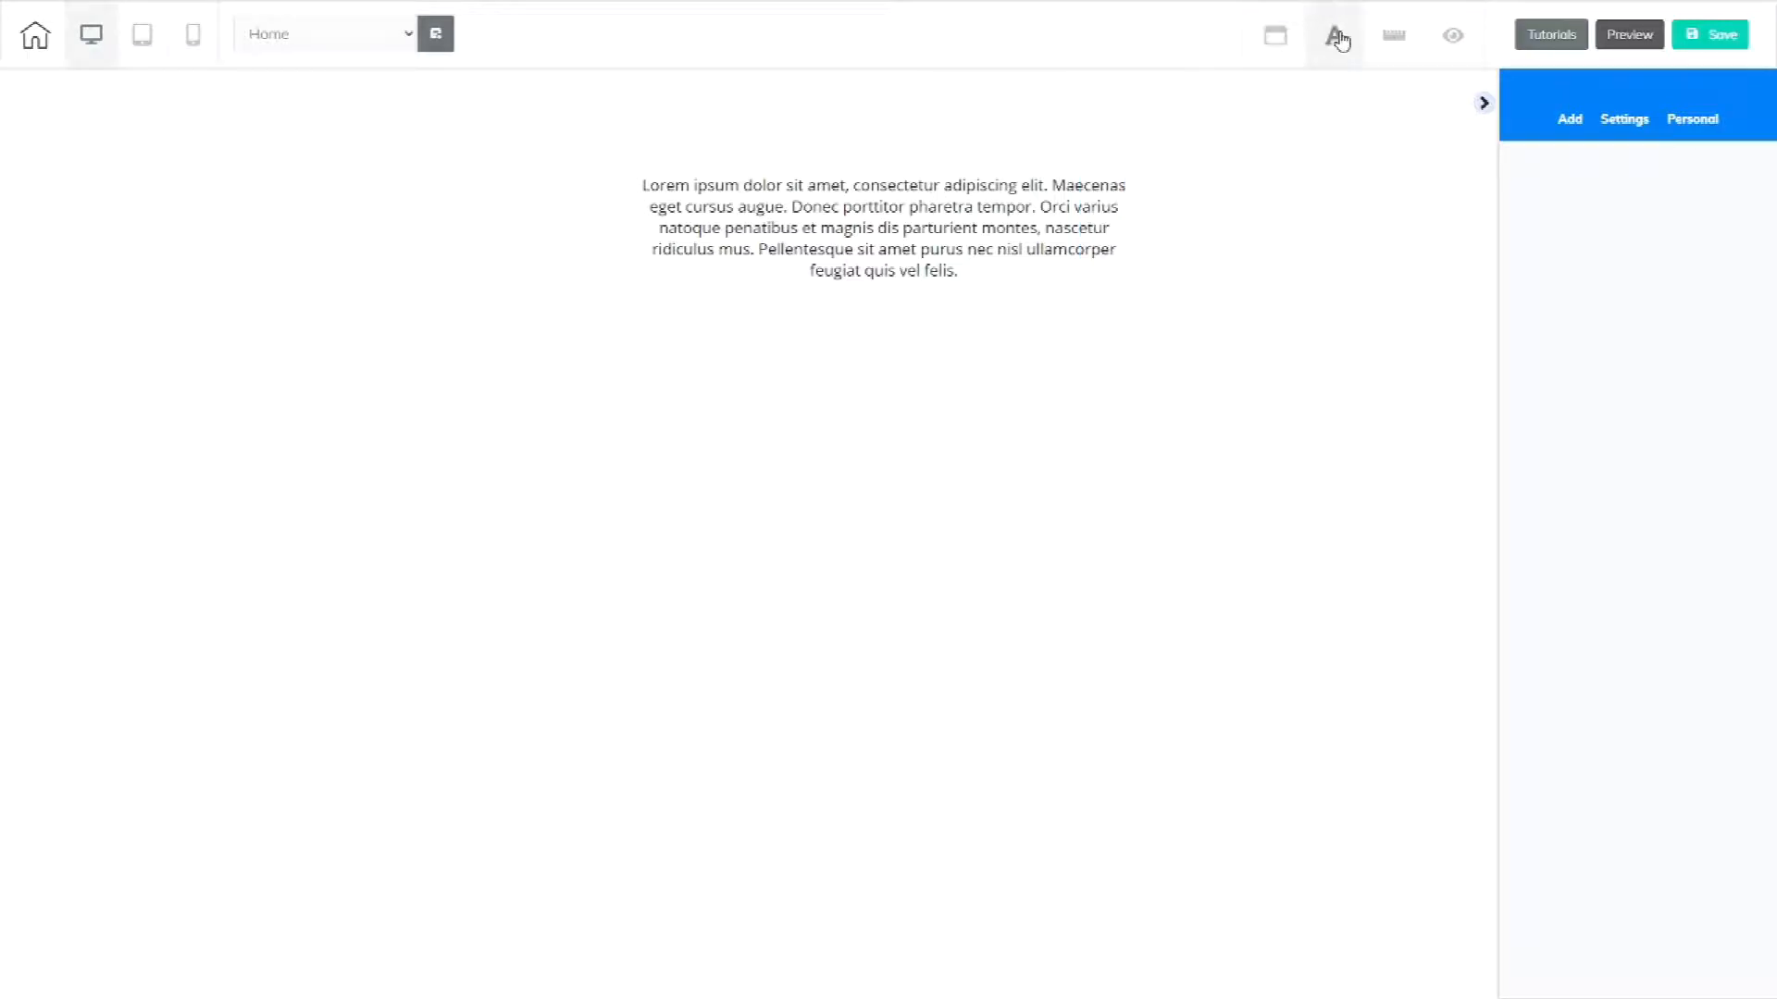
- Set the Title H1 font family to Arial Black in the site fonts
click(1339, 37)
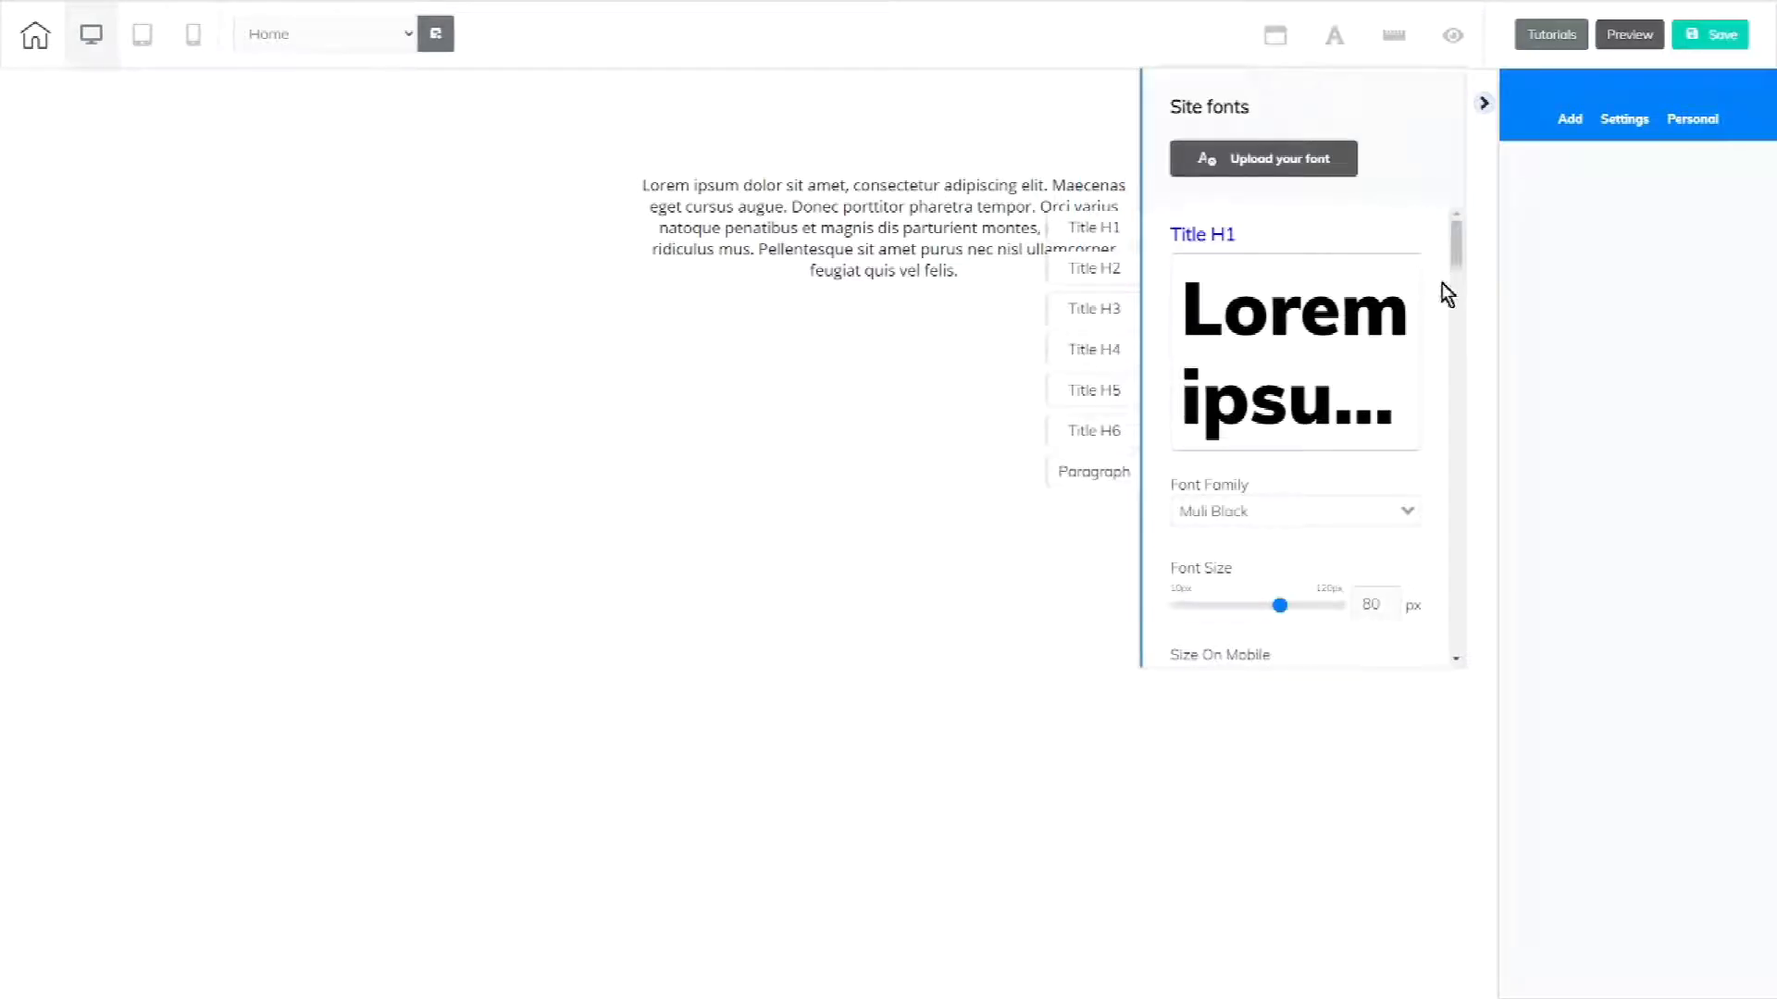
scroll(1442, 283, down, 1)
scroll(1439, 323, up, 1)
scroll(1428, 518, down, 2)
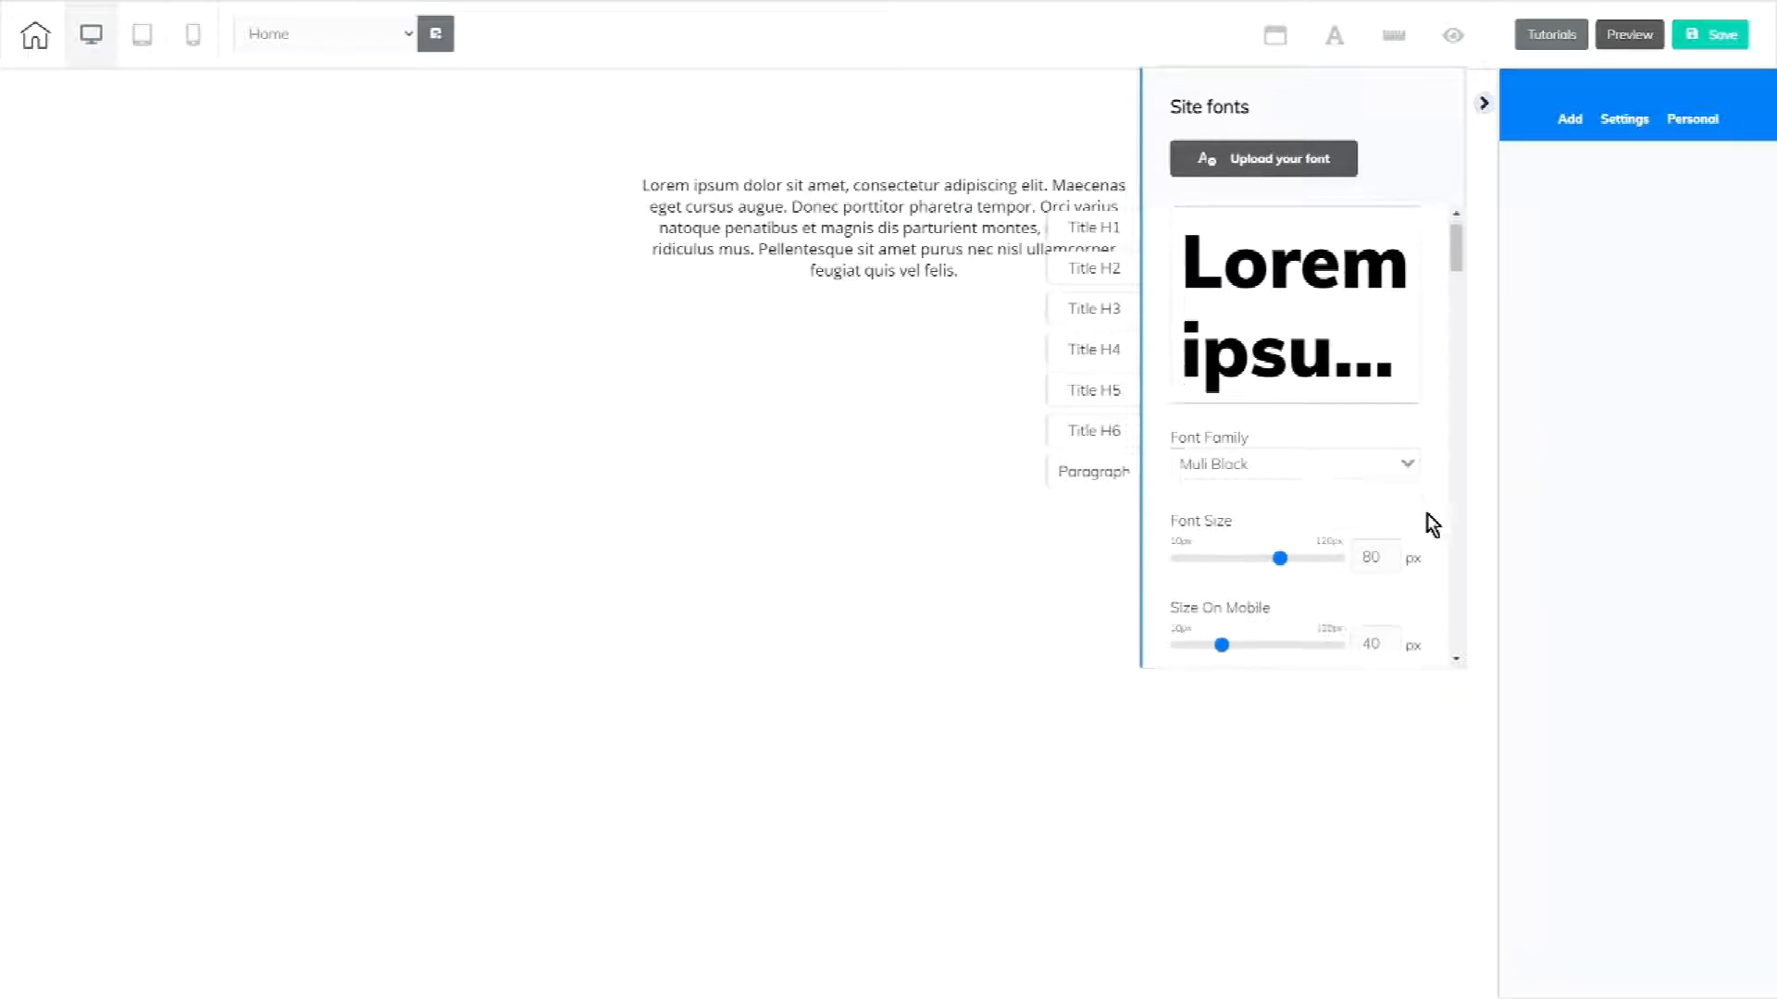
click(1292, 330)
click(1230, 408)
click(1190, 330)
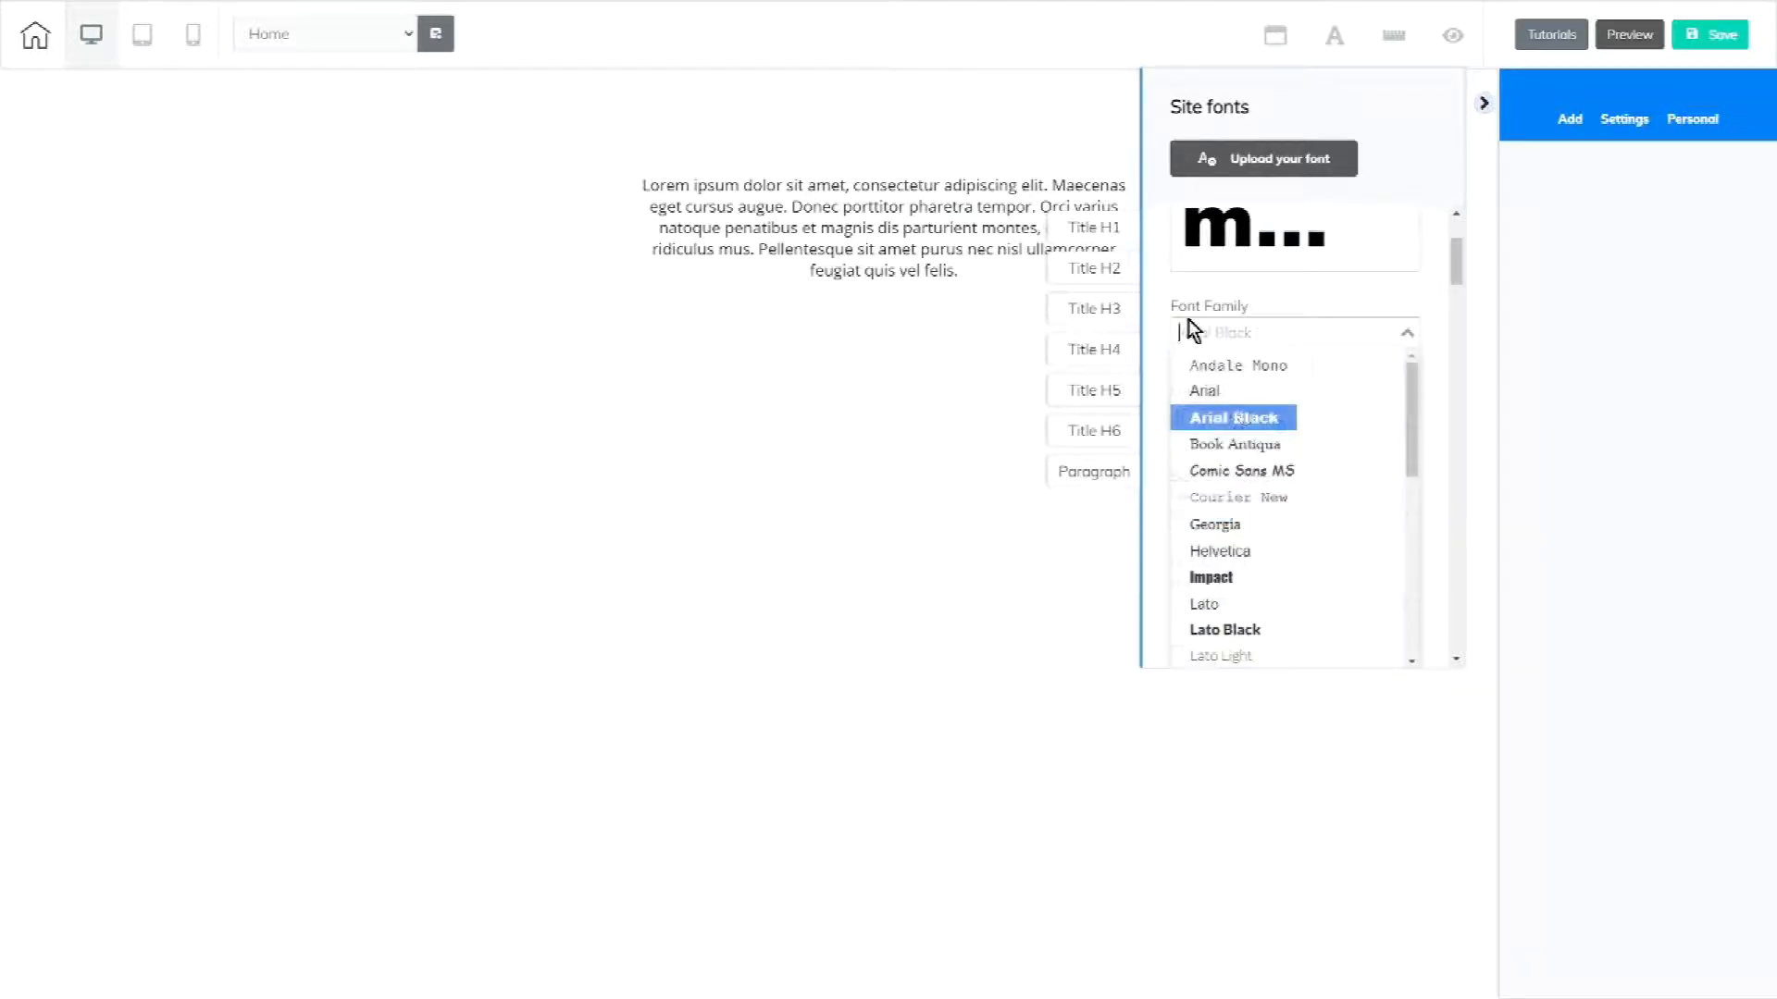
click(1222, 426)
click(1258, 335)
click(1372, 366)
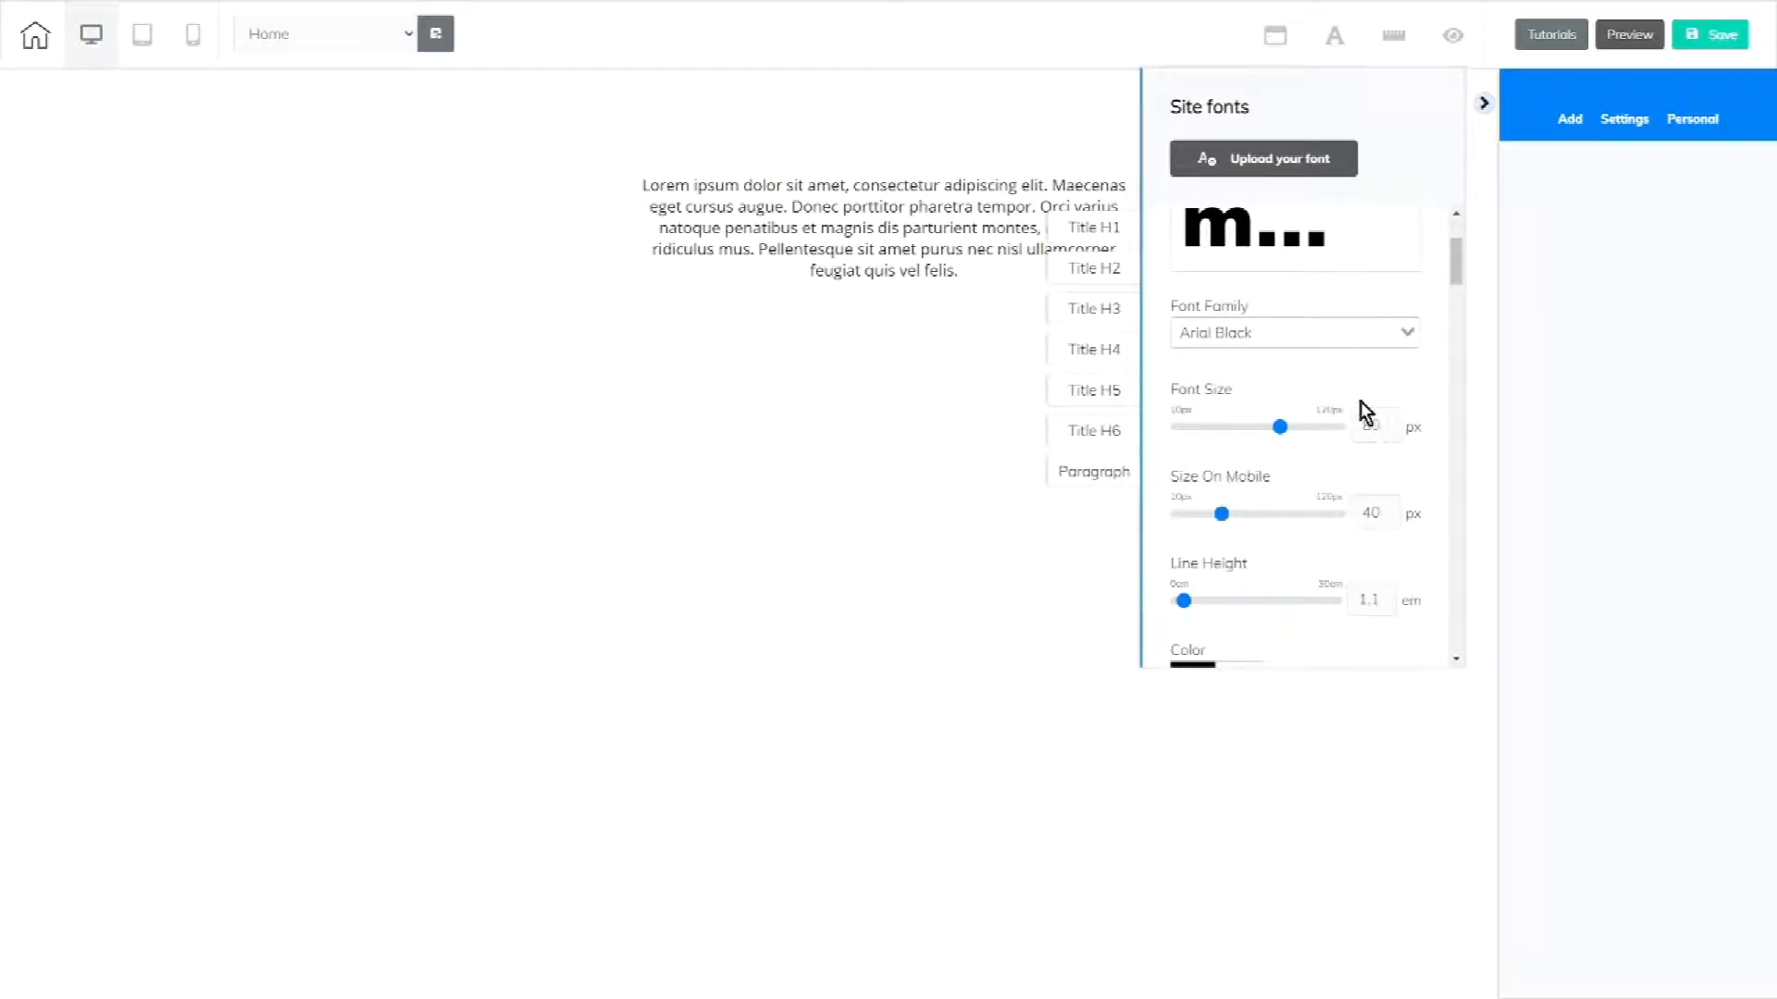
scroll(1293, 522, down, 2)
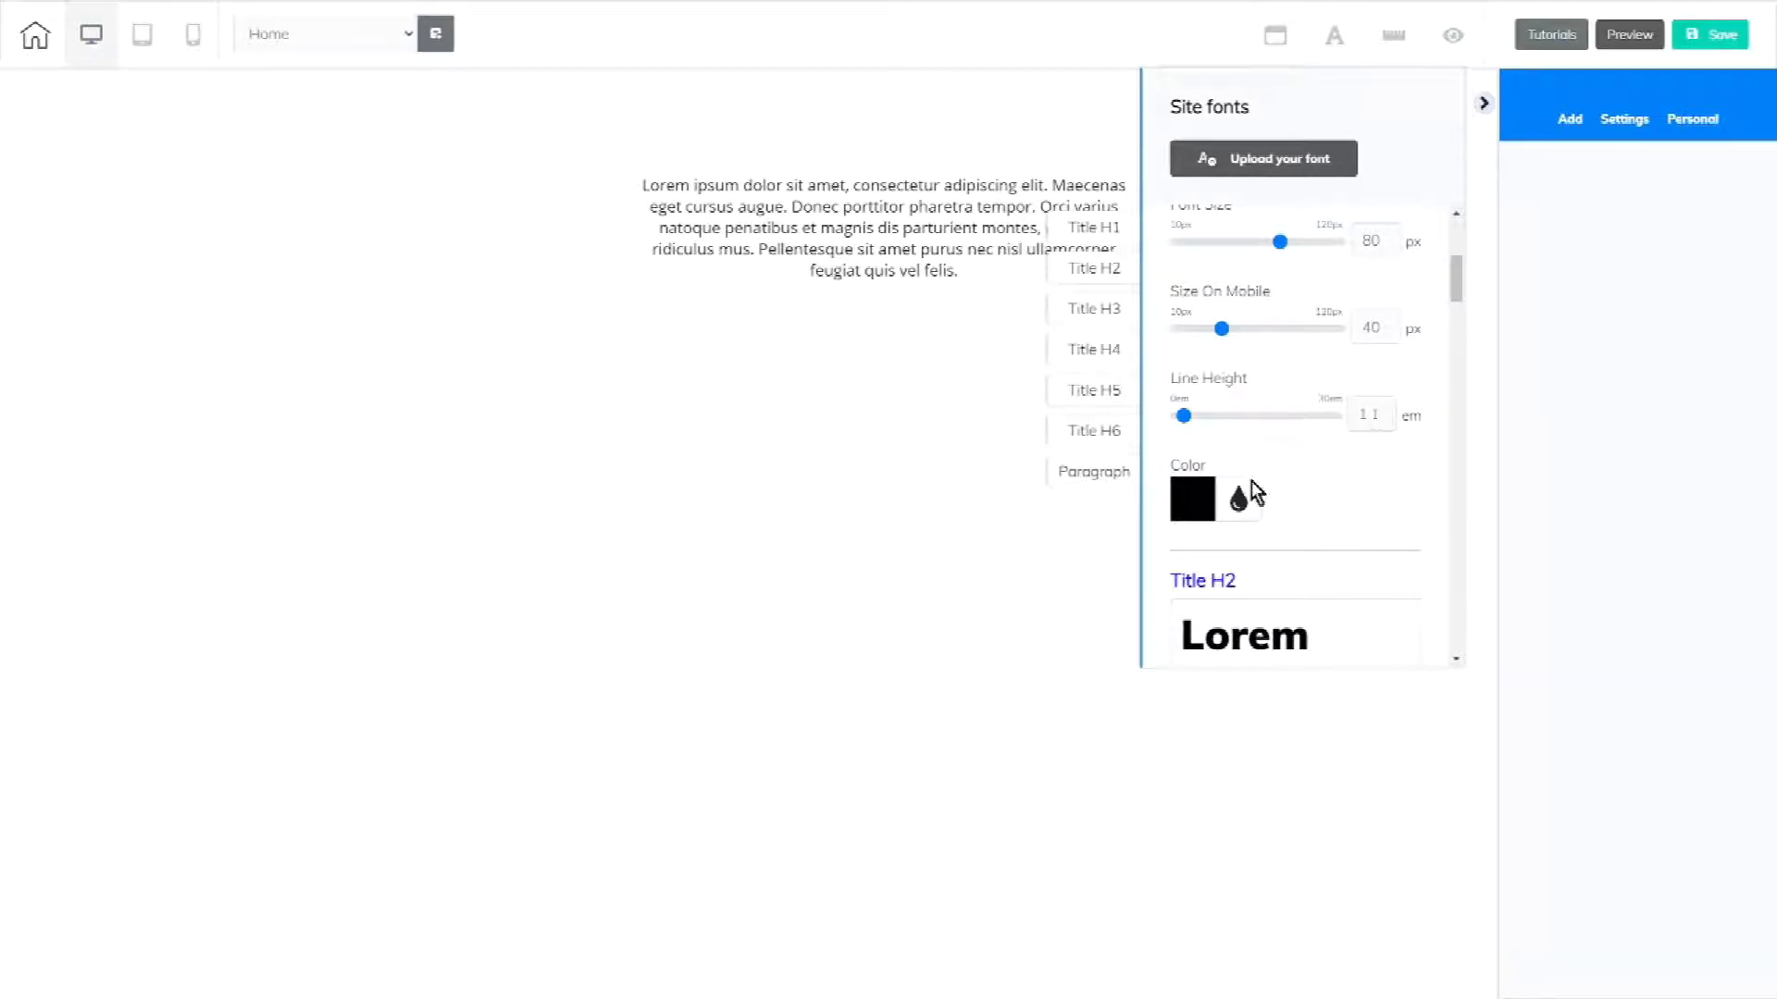
scroll(1442, 403, up, 1)
scroll(1431, 352, down, 4)
scroll(1432, 396, up, 3)
click(1334, 34)
- Try a vertical ruler guide moved to about the 1000 mark, and remove it along with the rulers
click(1397, 35)
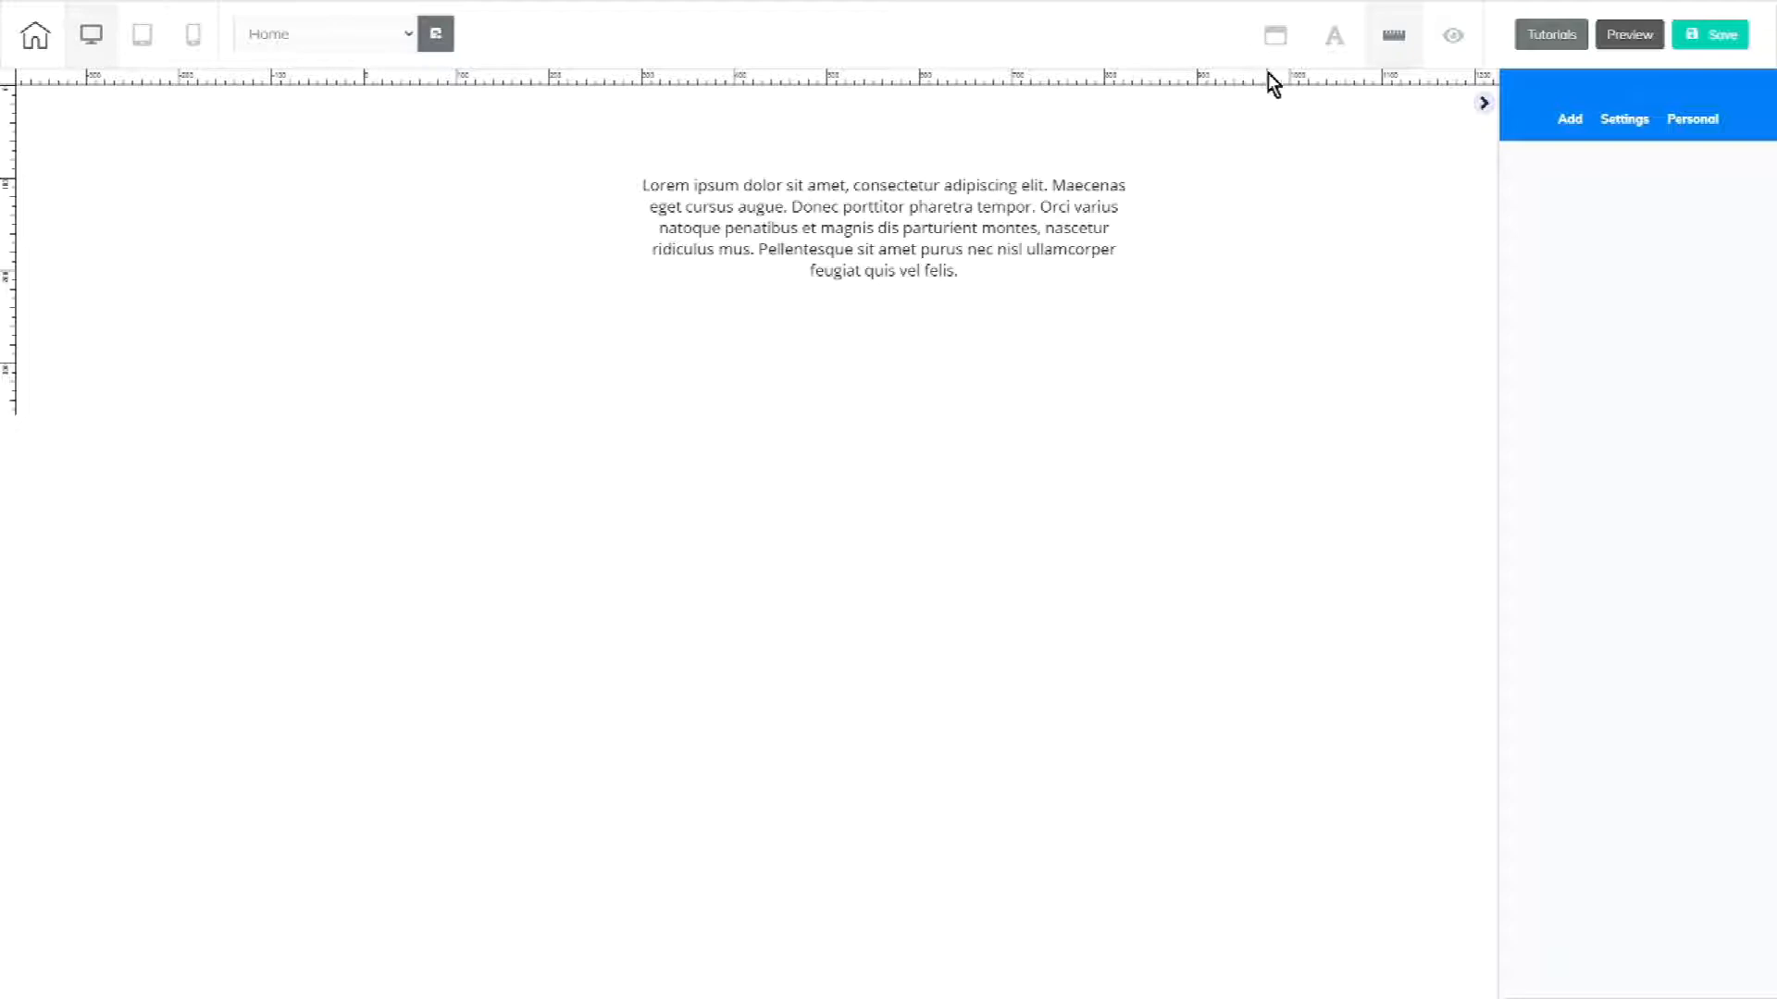
click(1322, 81)
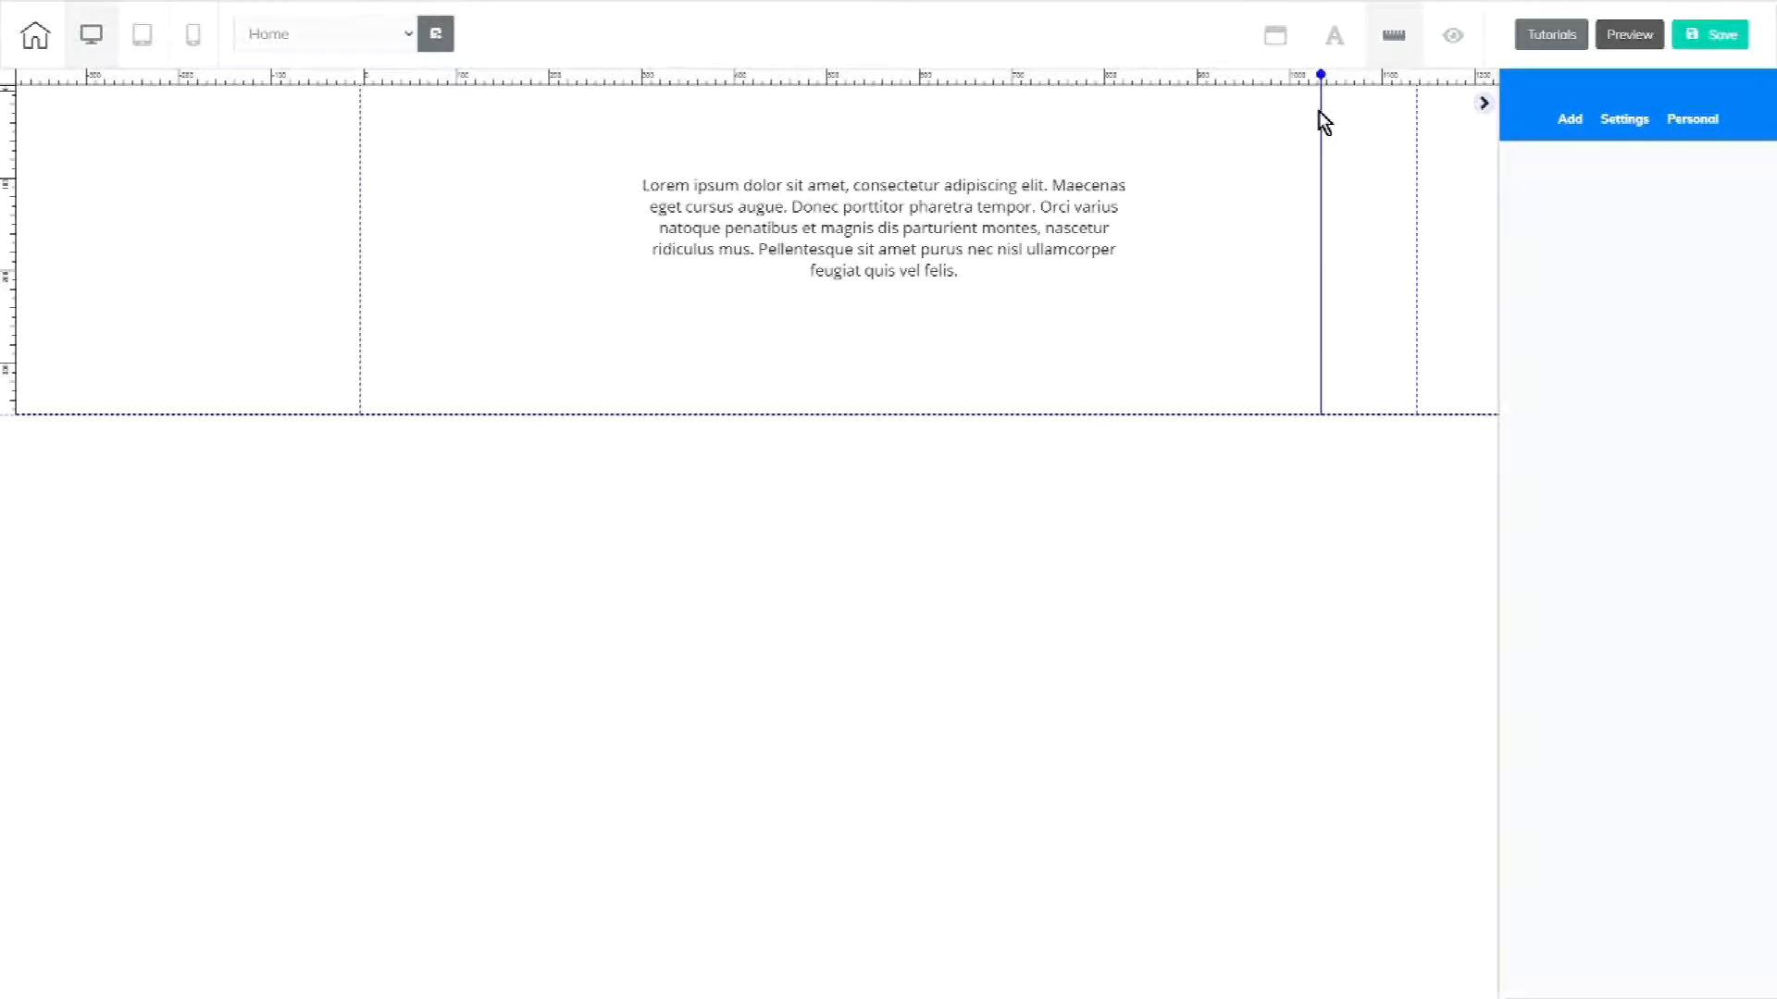
mouse_move(1315, 98)
mouse_down()
mouse_move(1336, 81)
mouse_move(1295, 96)
mouse_up()
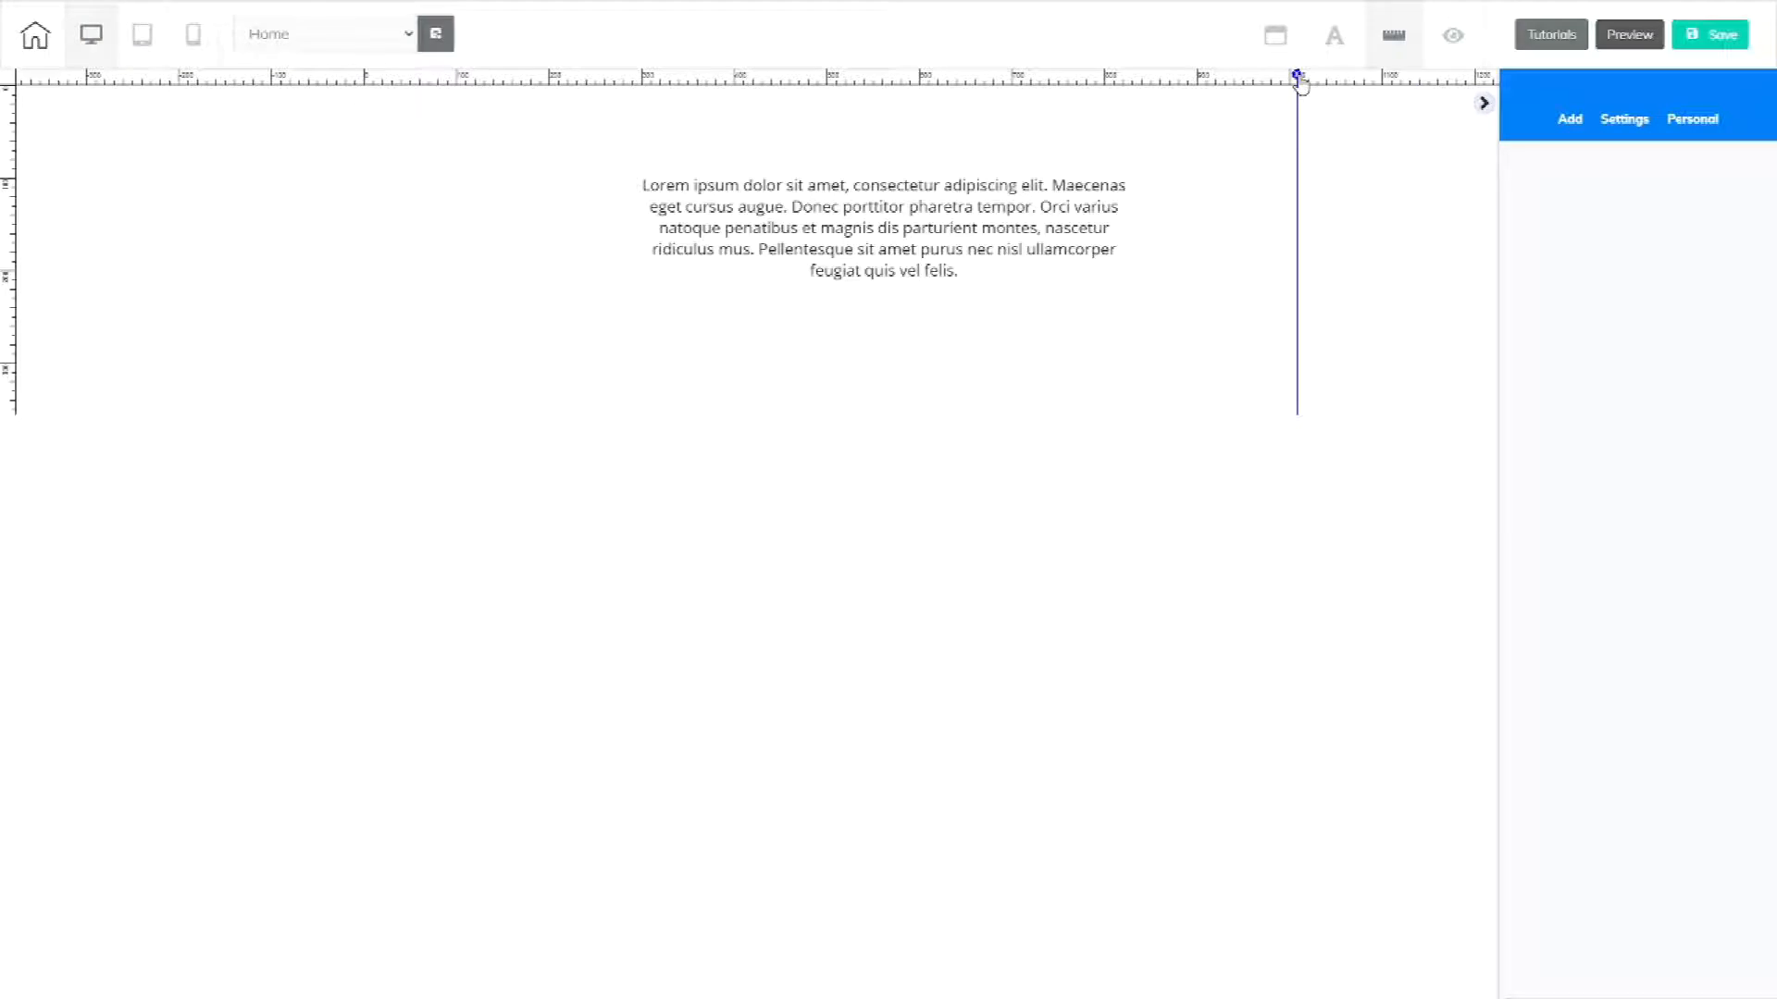
click(1298, 77)
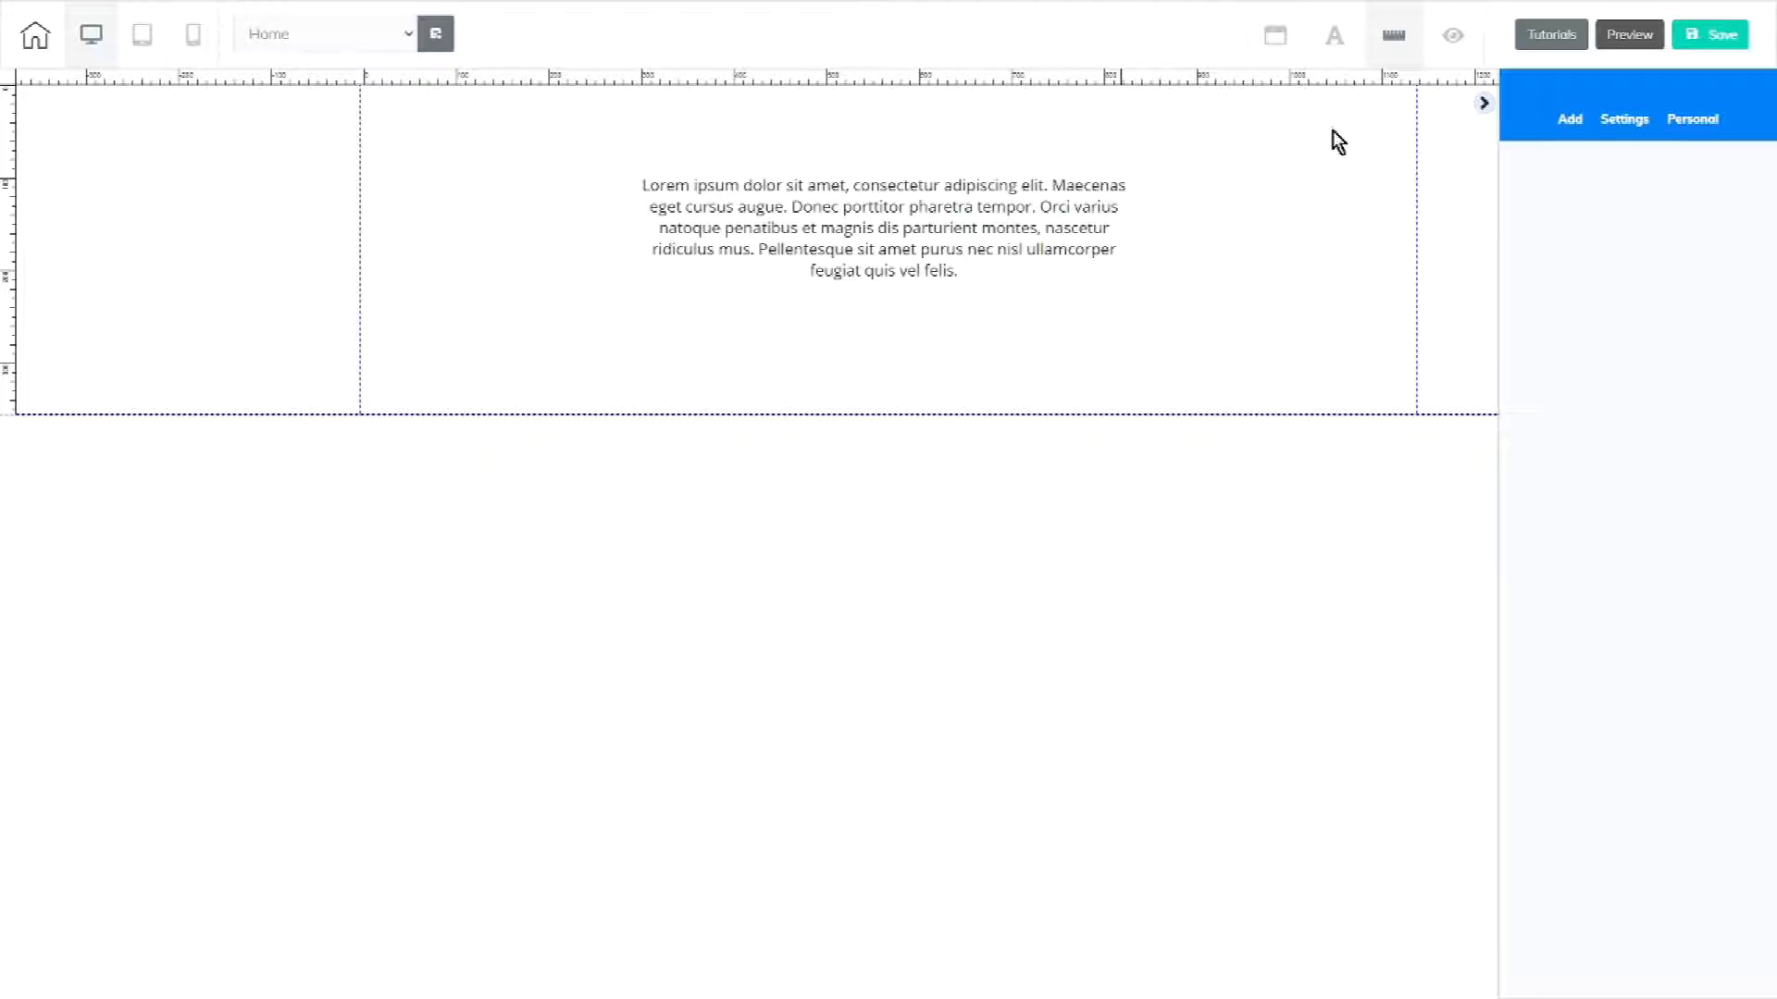
click(1403, 39)
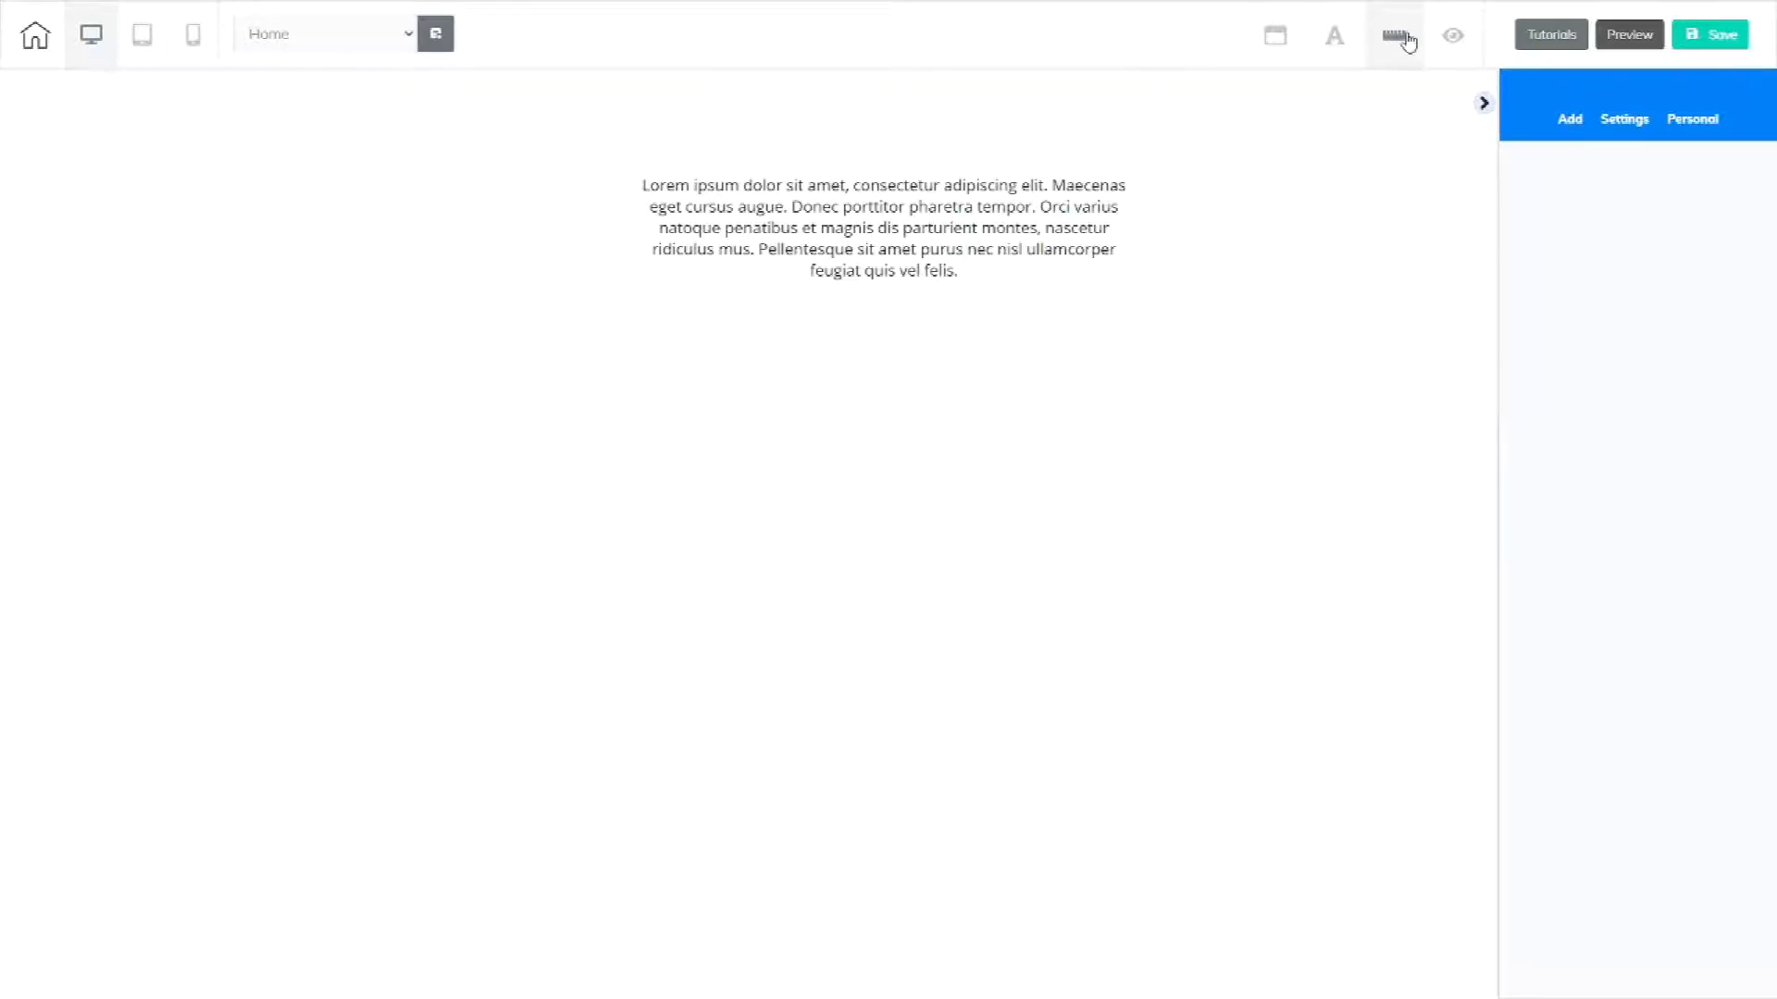
- Check the page's list of hidden elements
click(1453, 35)
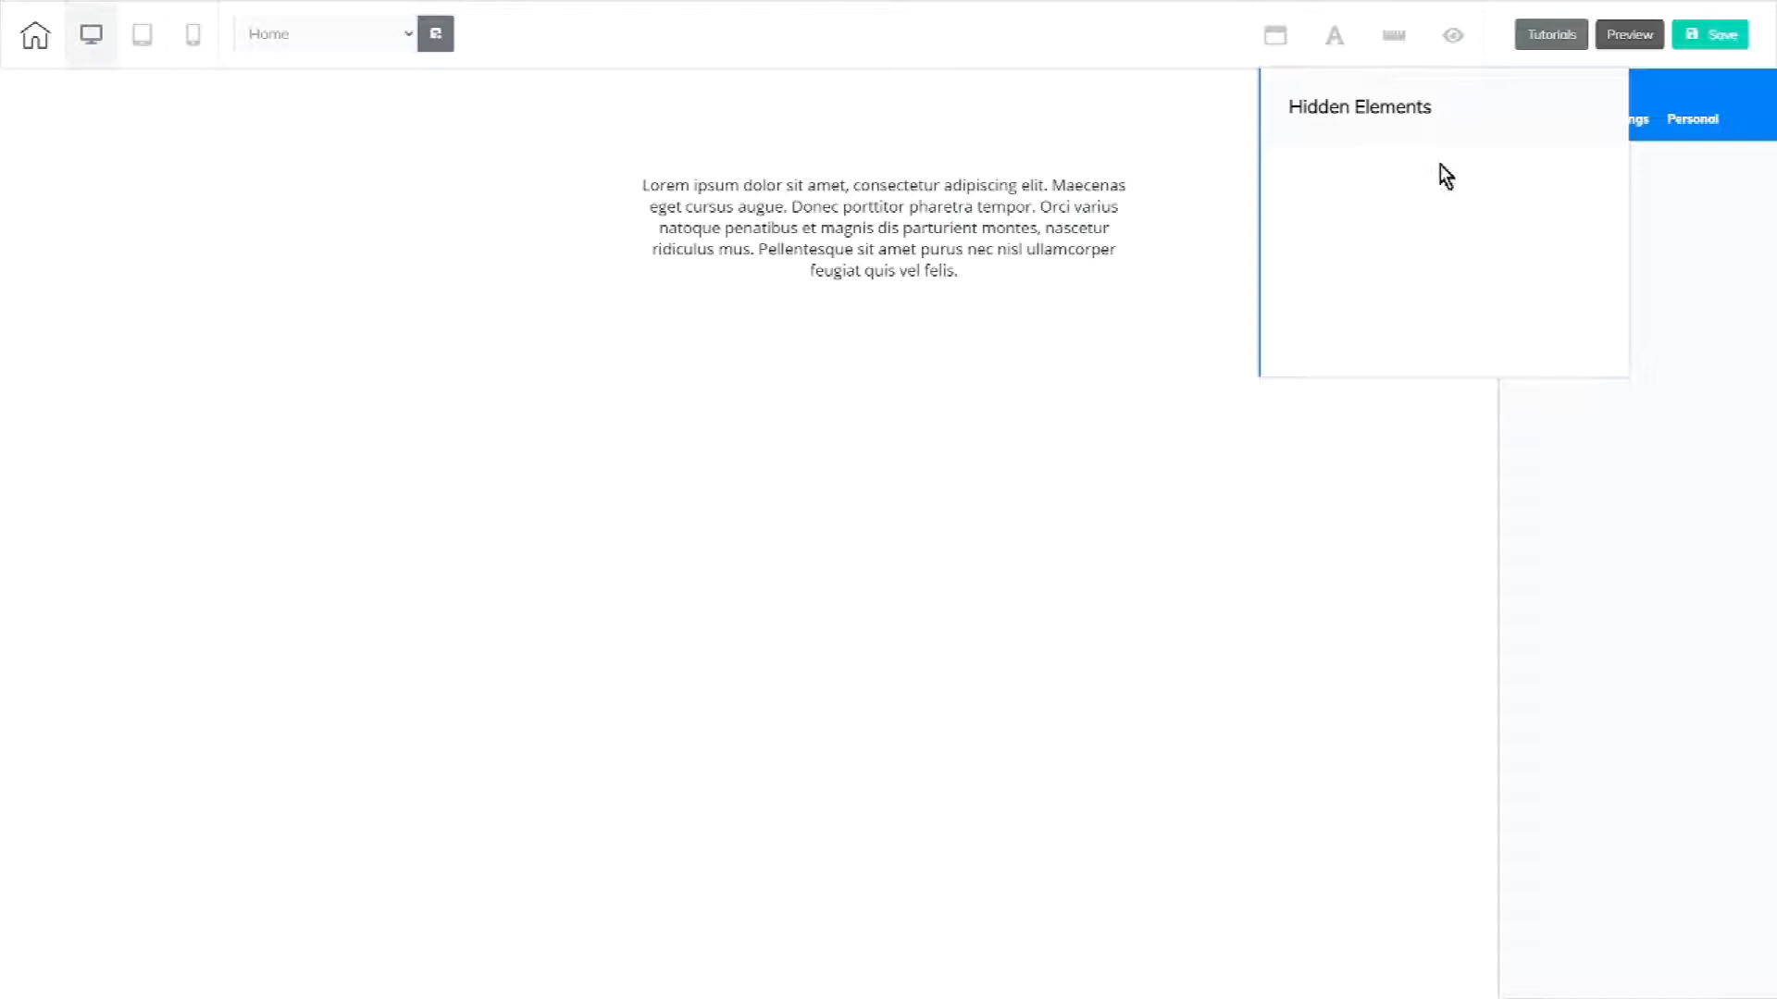
click(1452, 37)
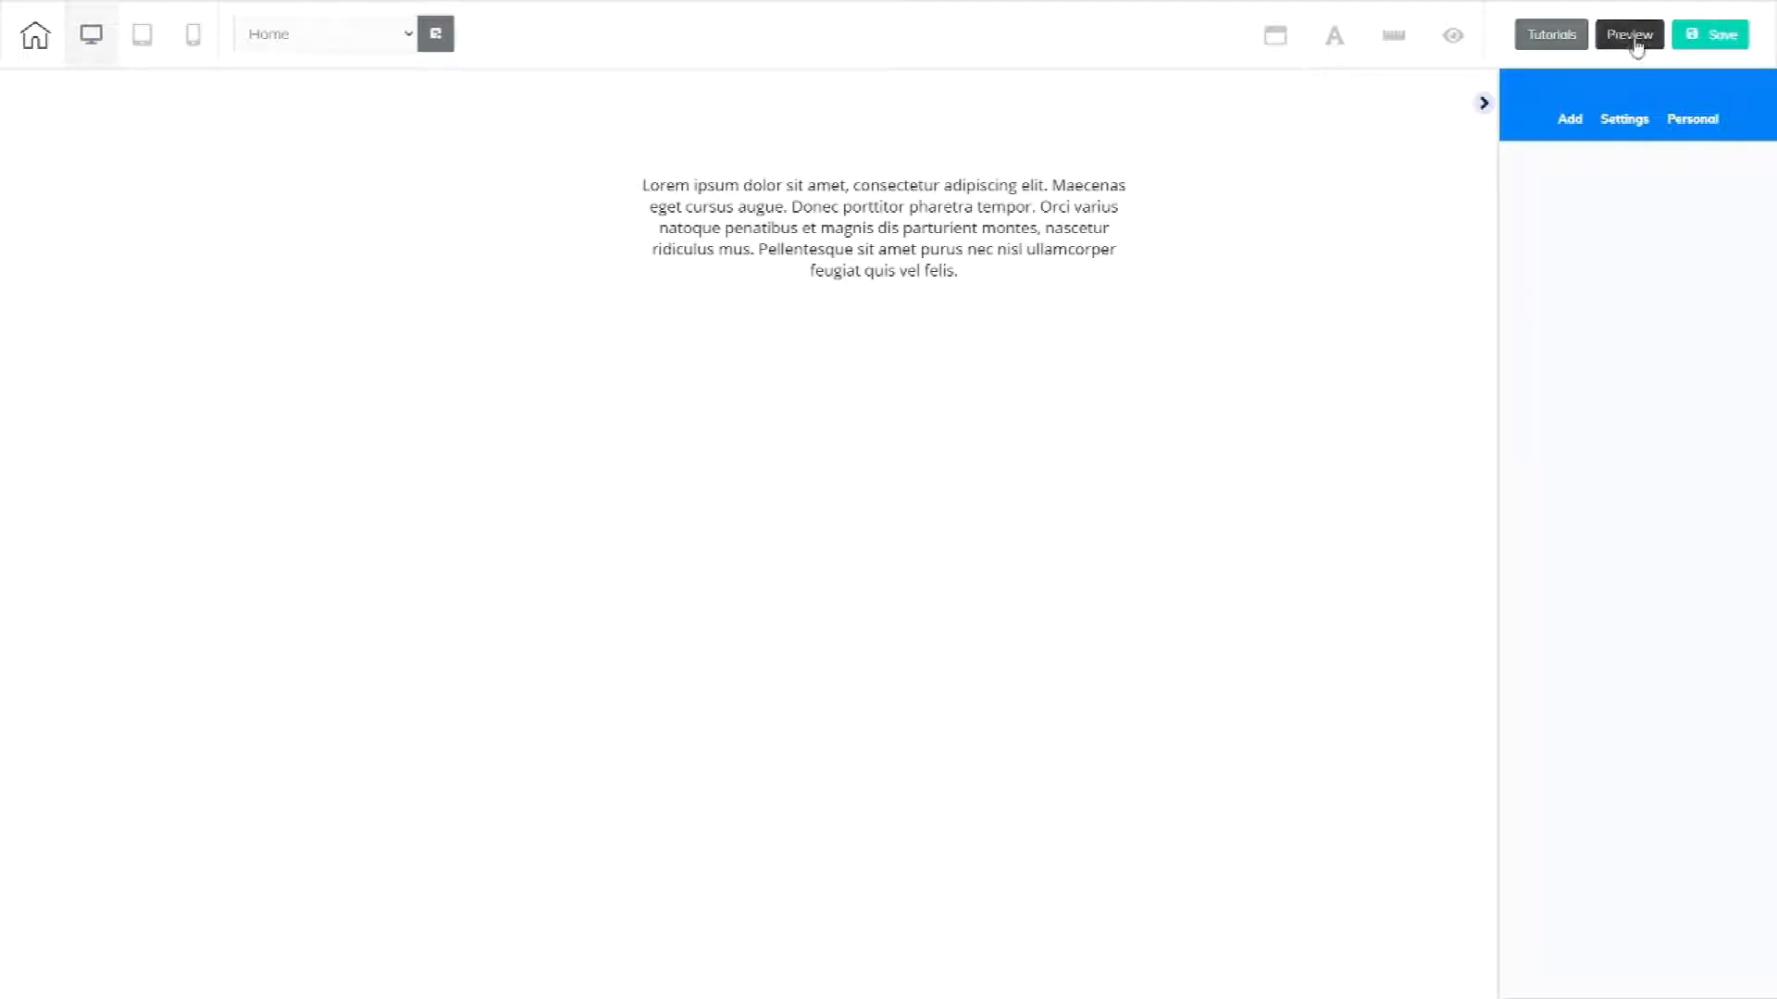
- Save the page and publish the site, highlighting the published web address before closing the confirmation
click(1727, 37)
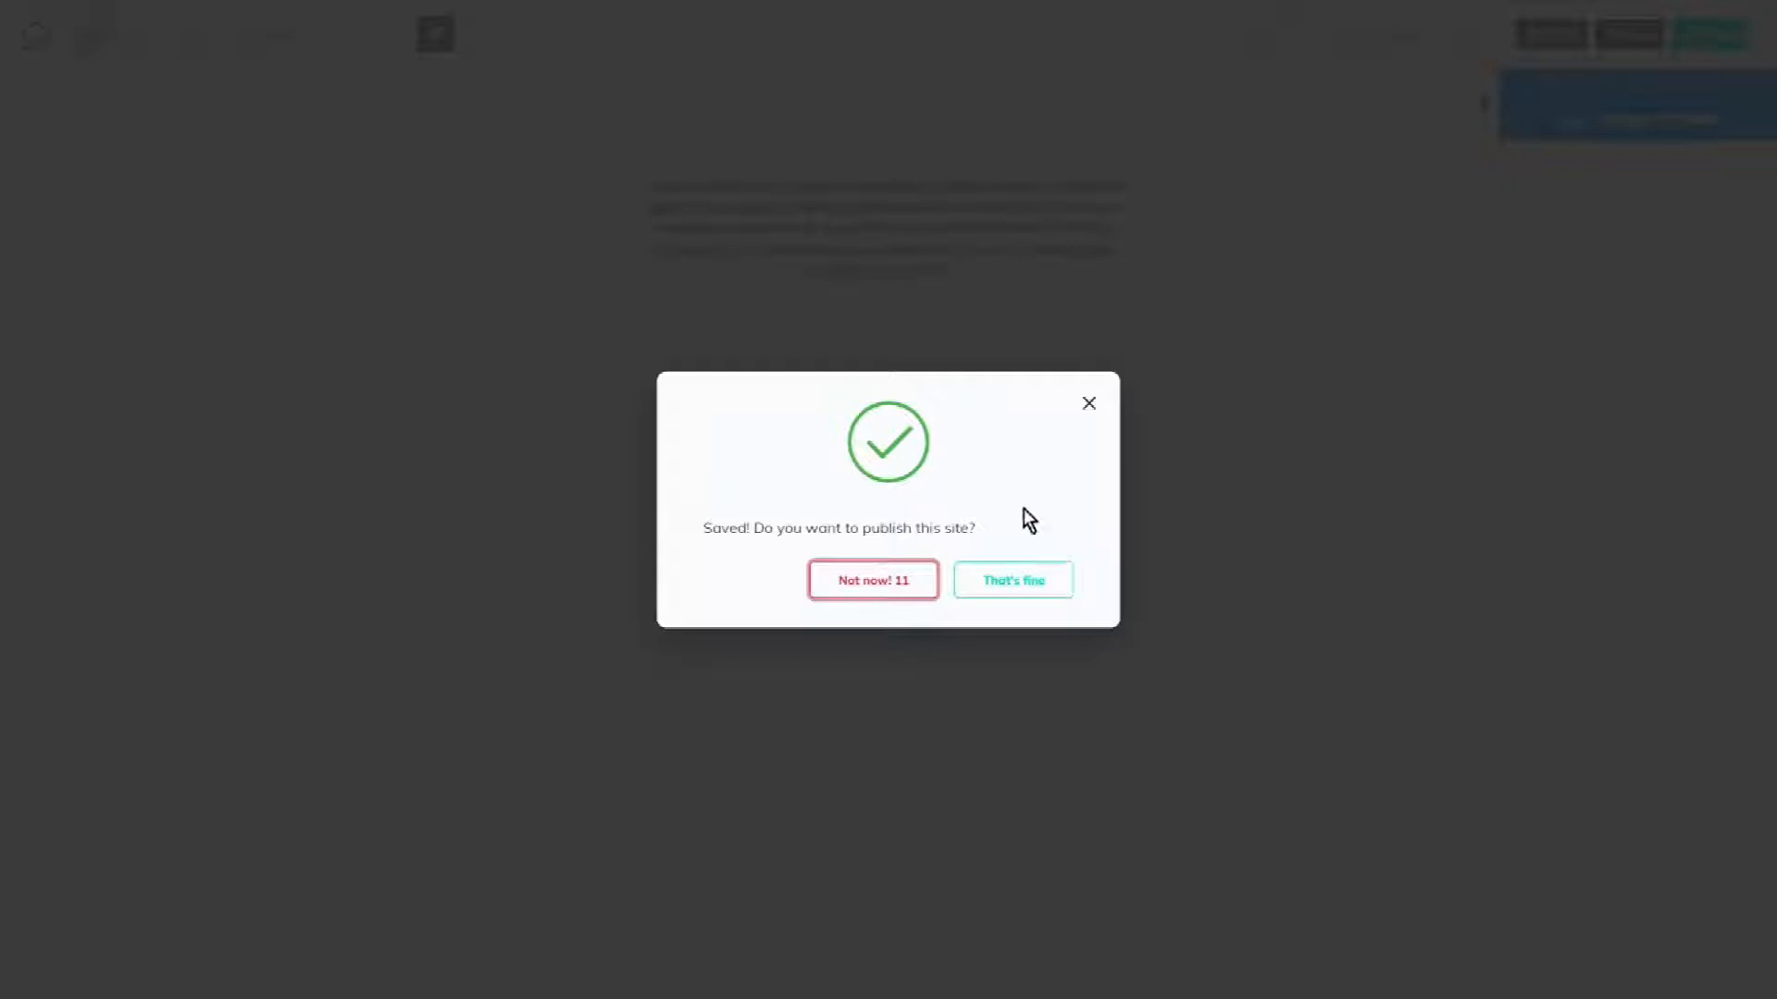
click(1015, 581)
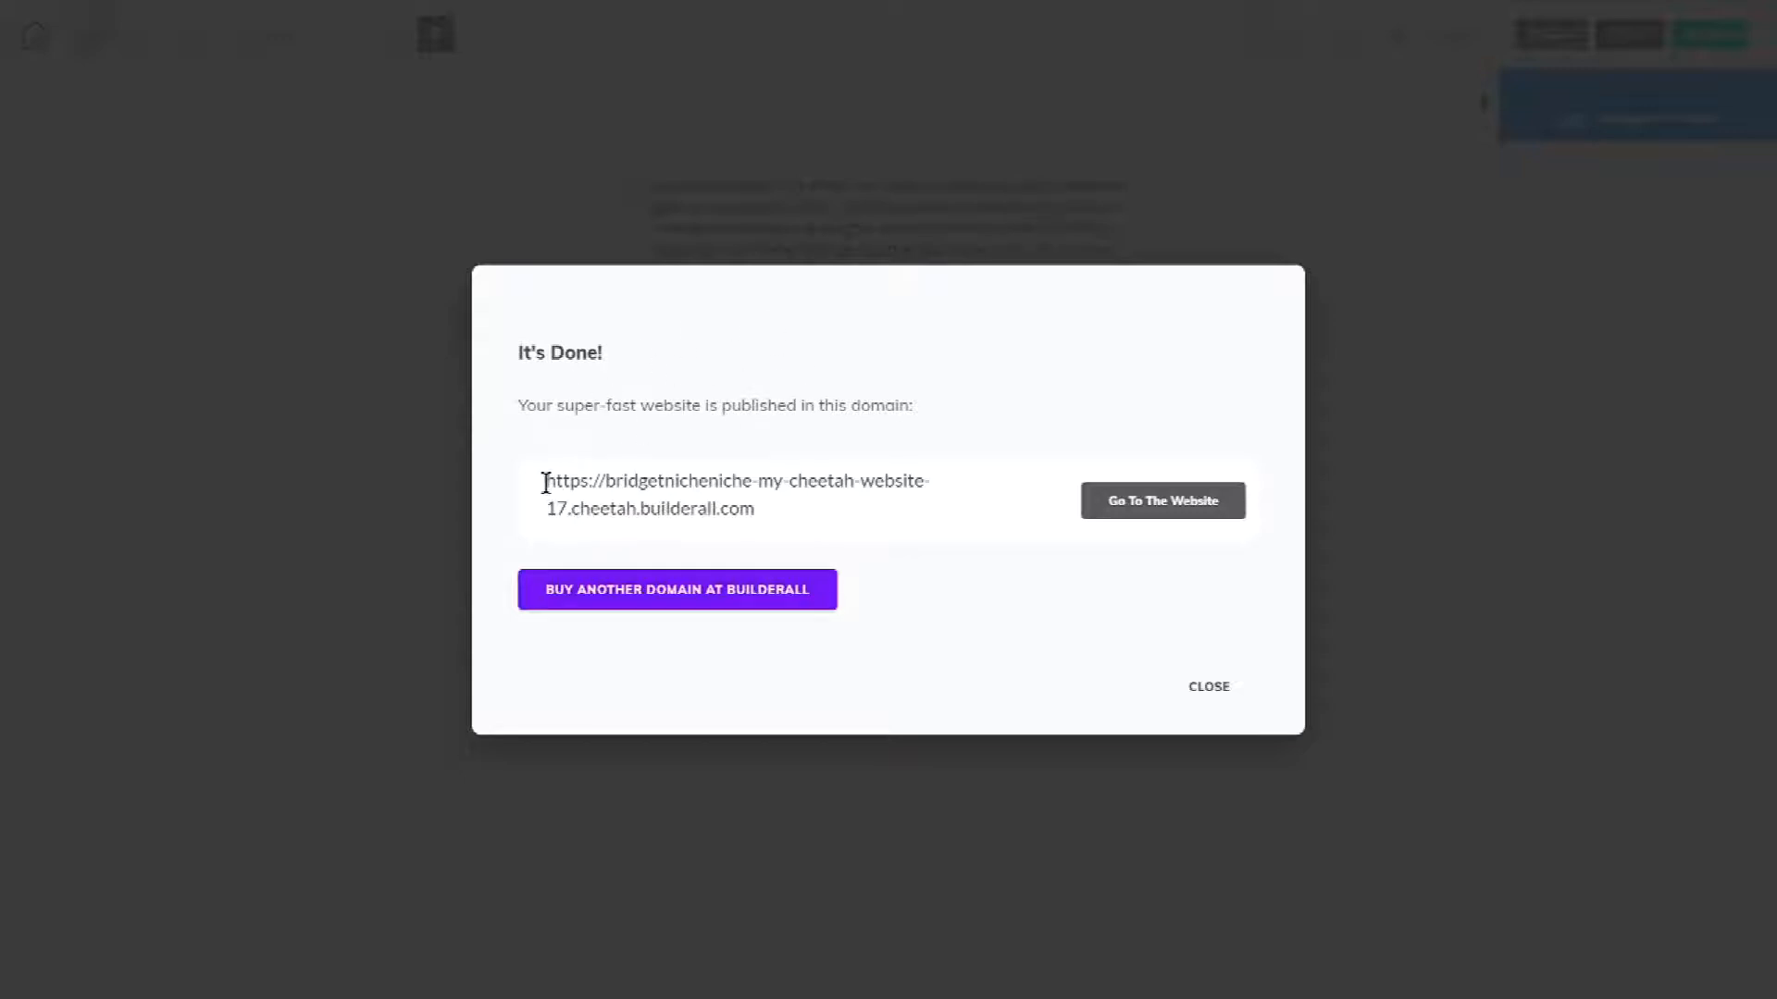
drag(546, 482, 860, 520)
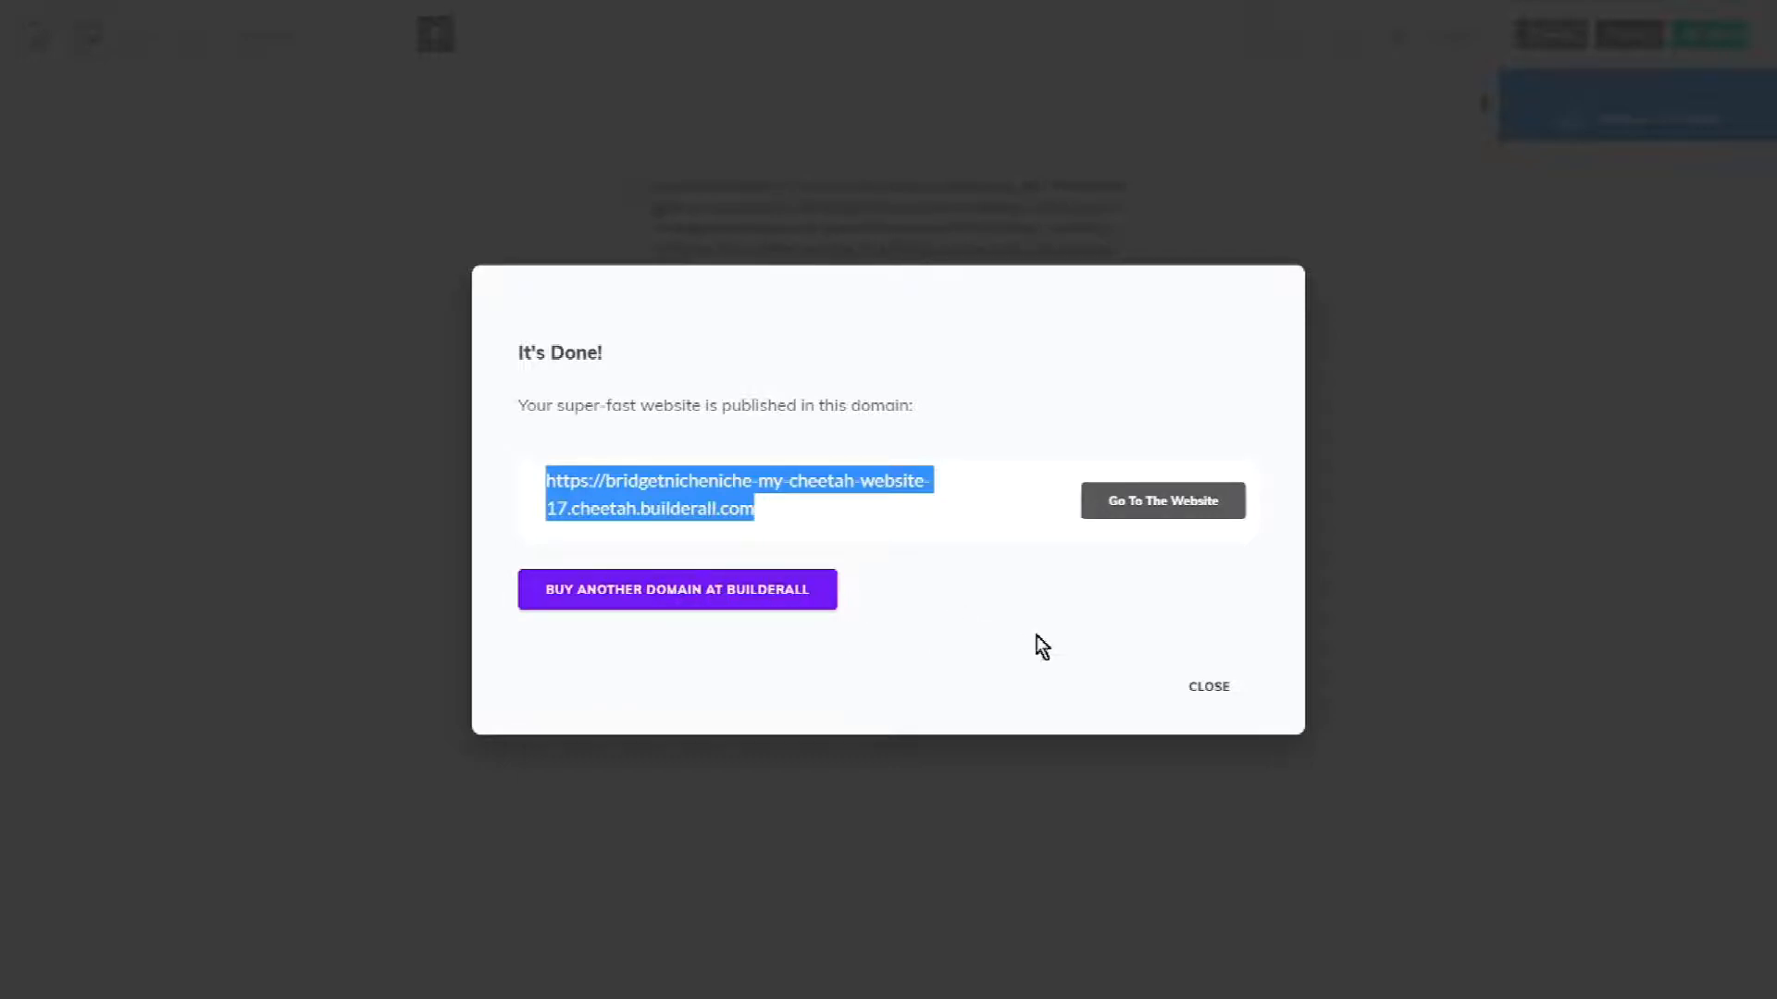
click(1211, 690)
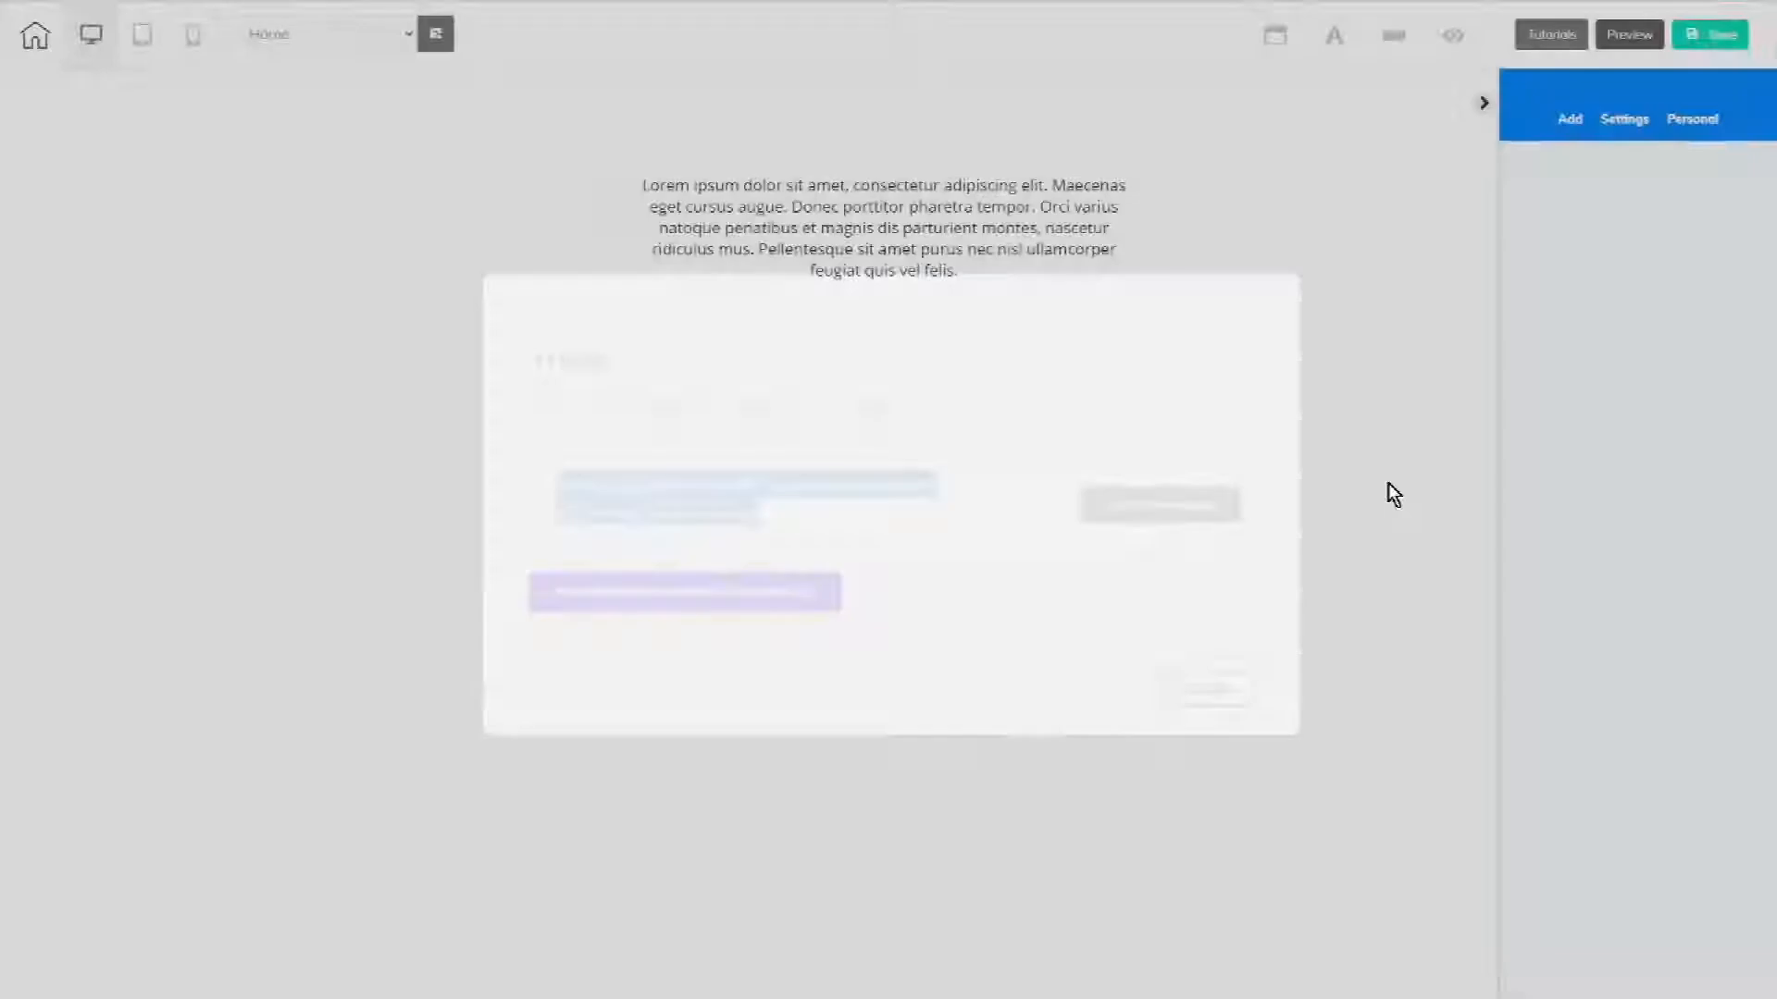
- Select the panel, the box inside it and the text element in turn to examine their editing options
click(1305, 171)
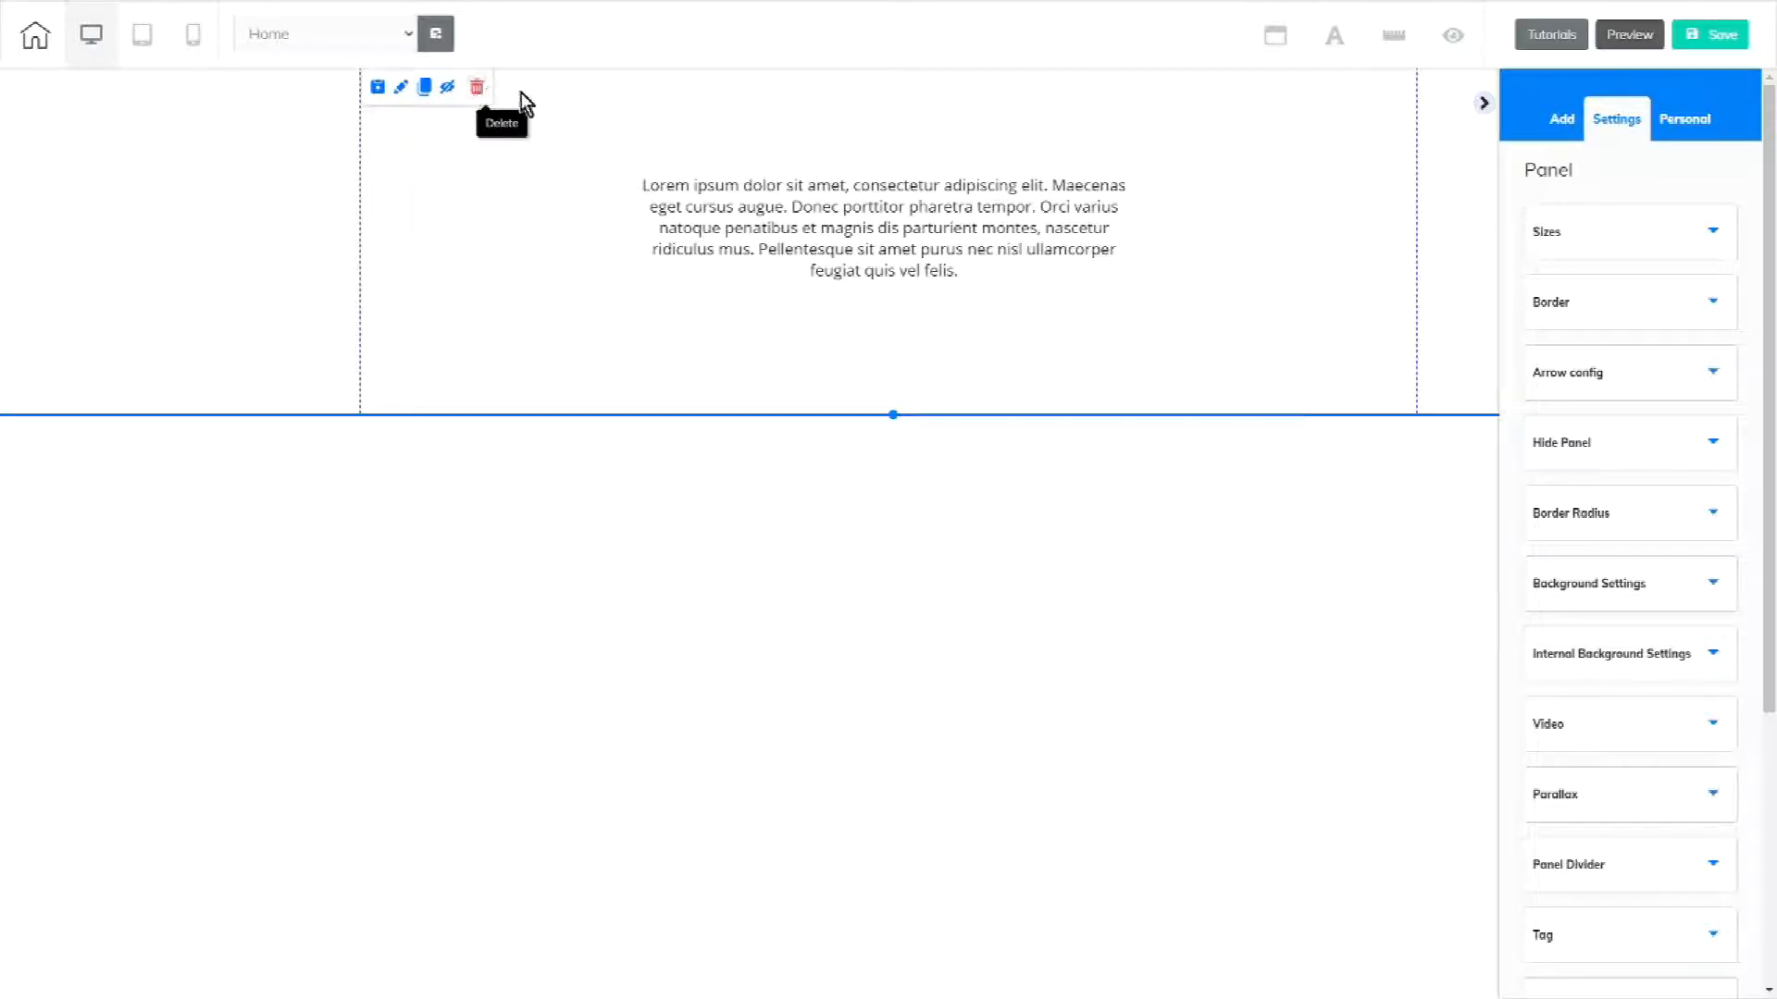
click(805, 151)
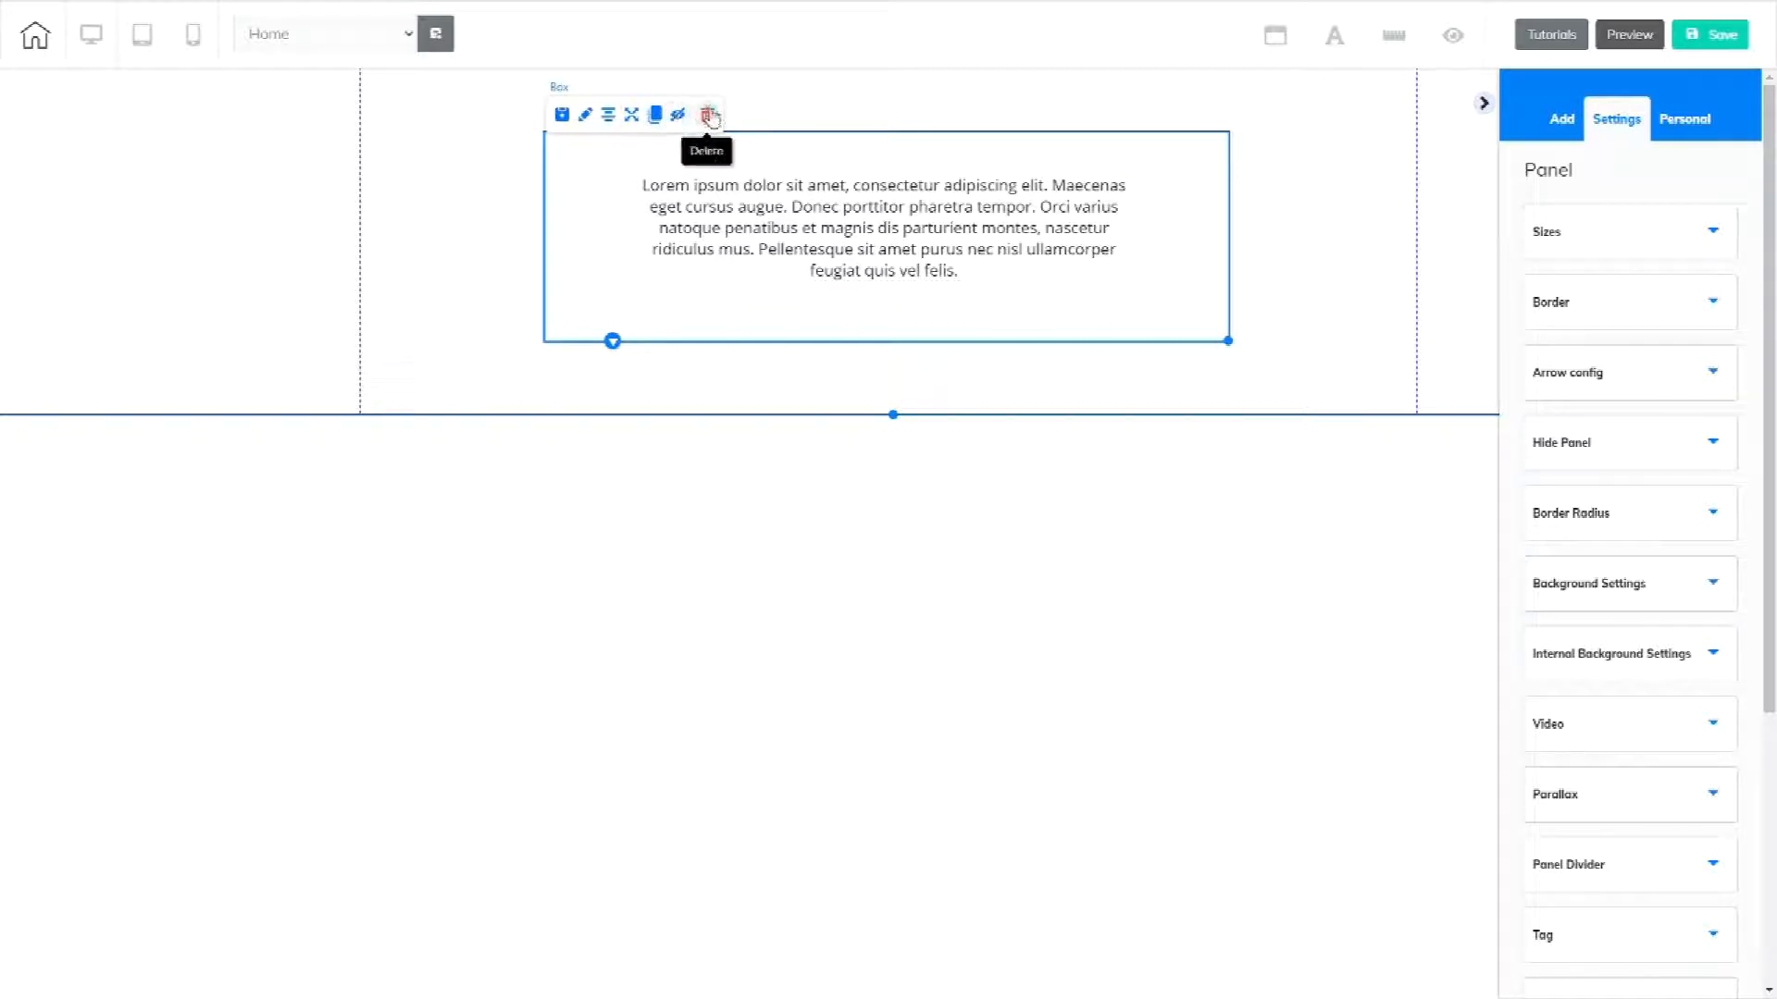
click(822, 222)
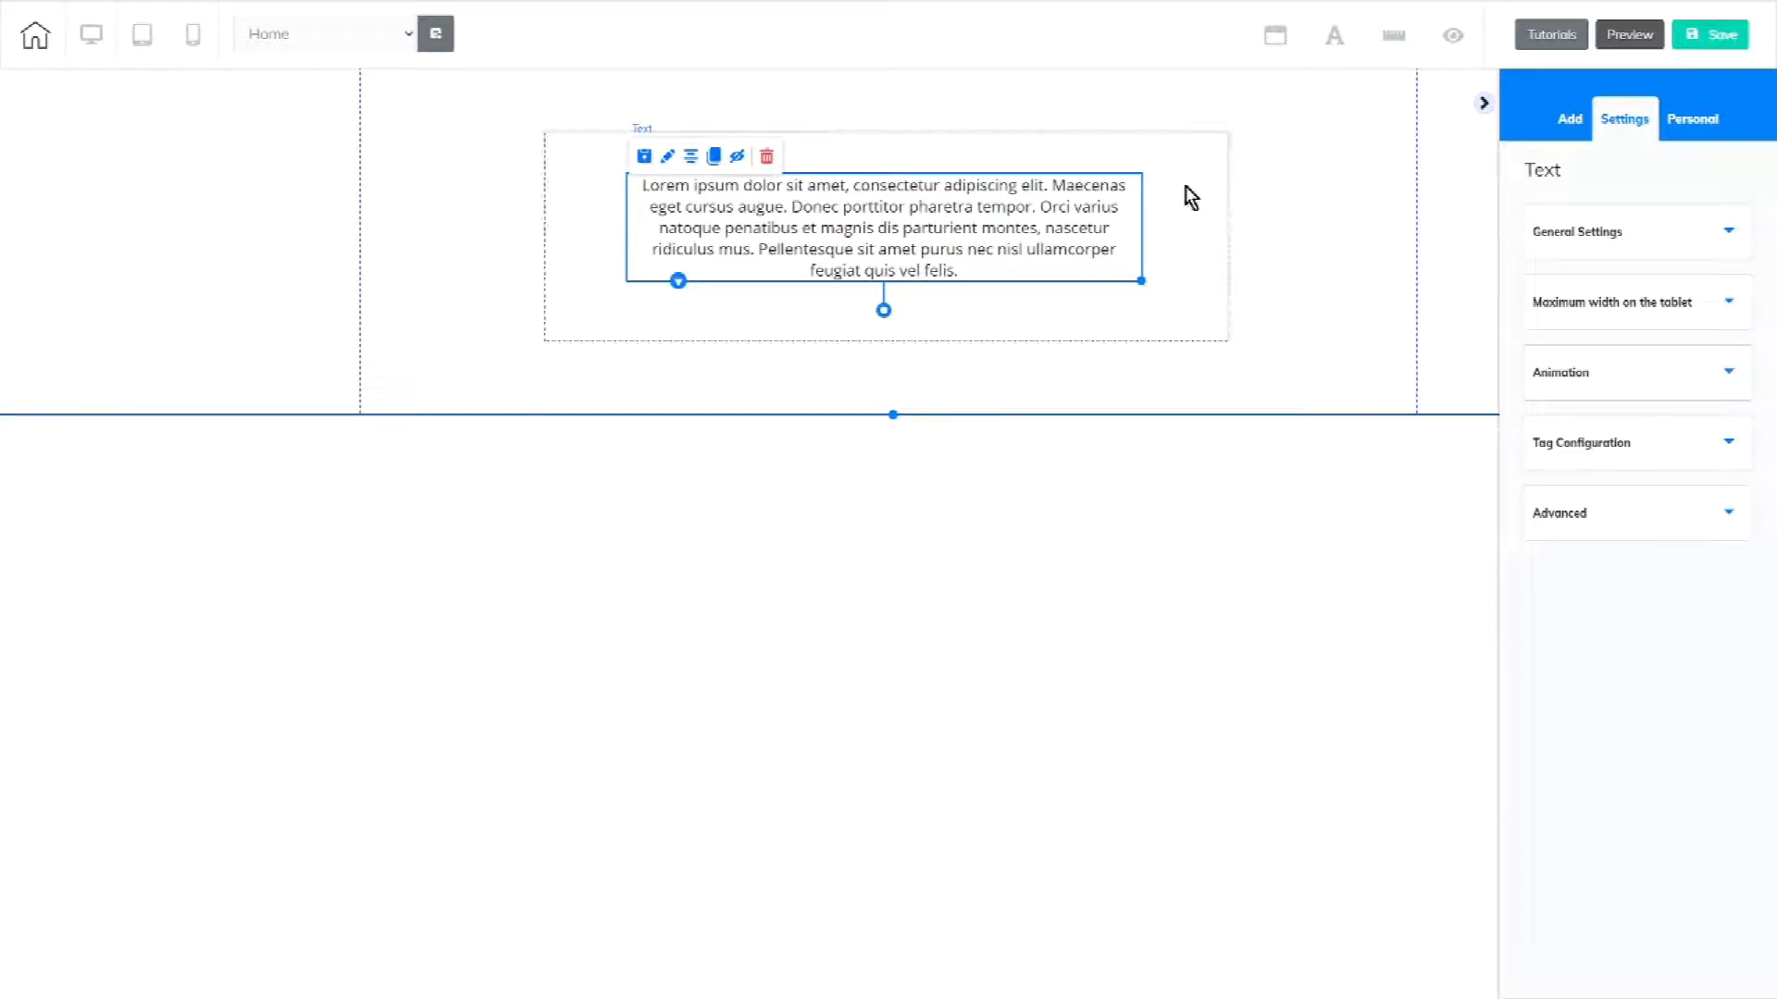
- Add the ready-made 1st Fold - 01 panel below the existing text panel
click(1572, 121)
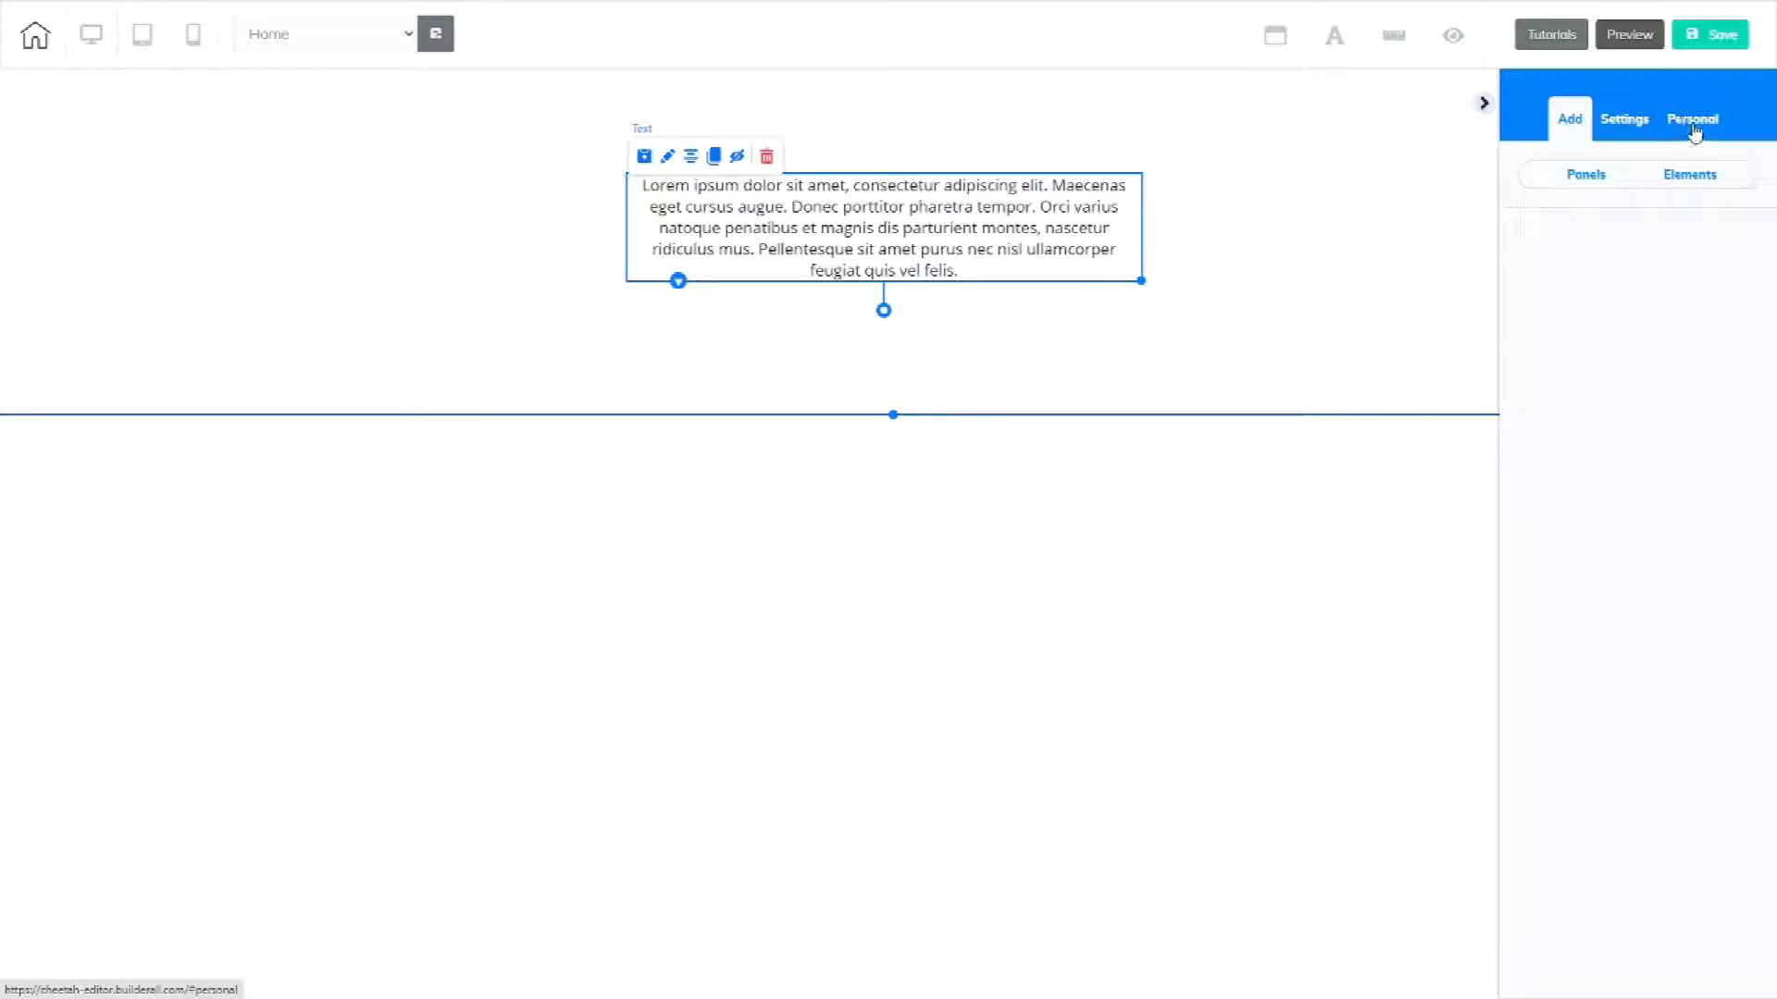
click(1566, 176)
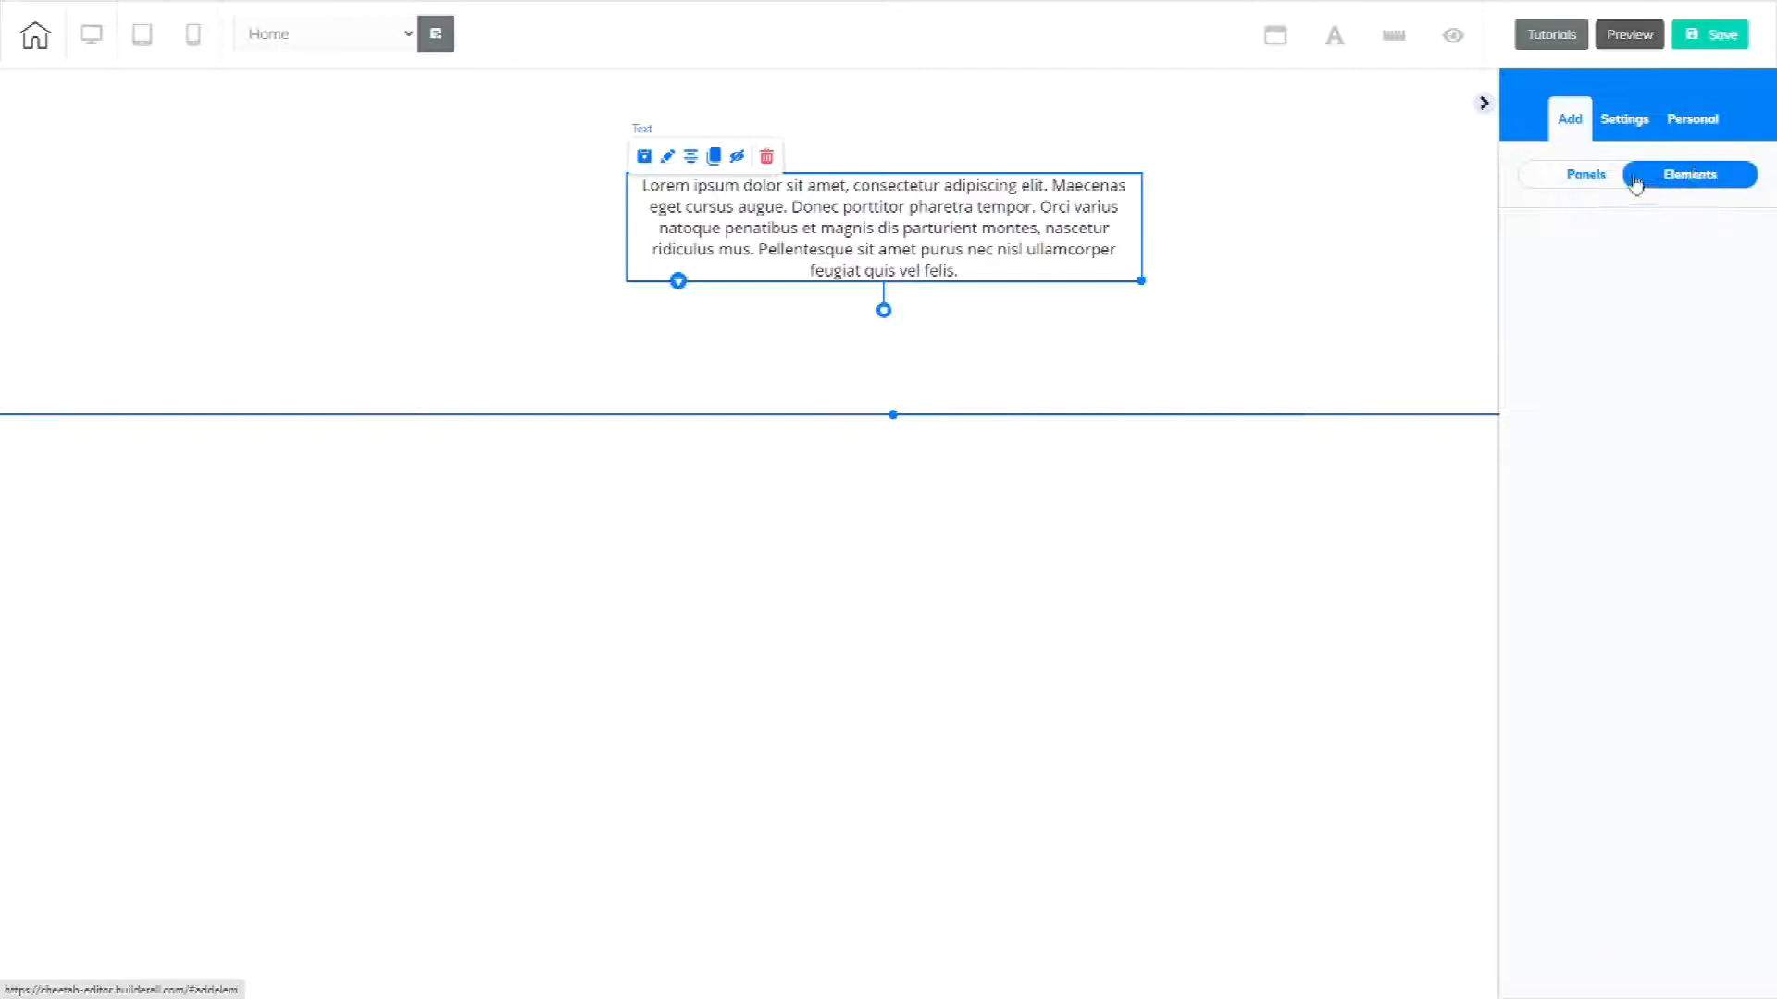
click(1588, 176)
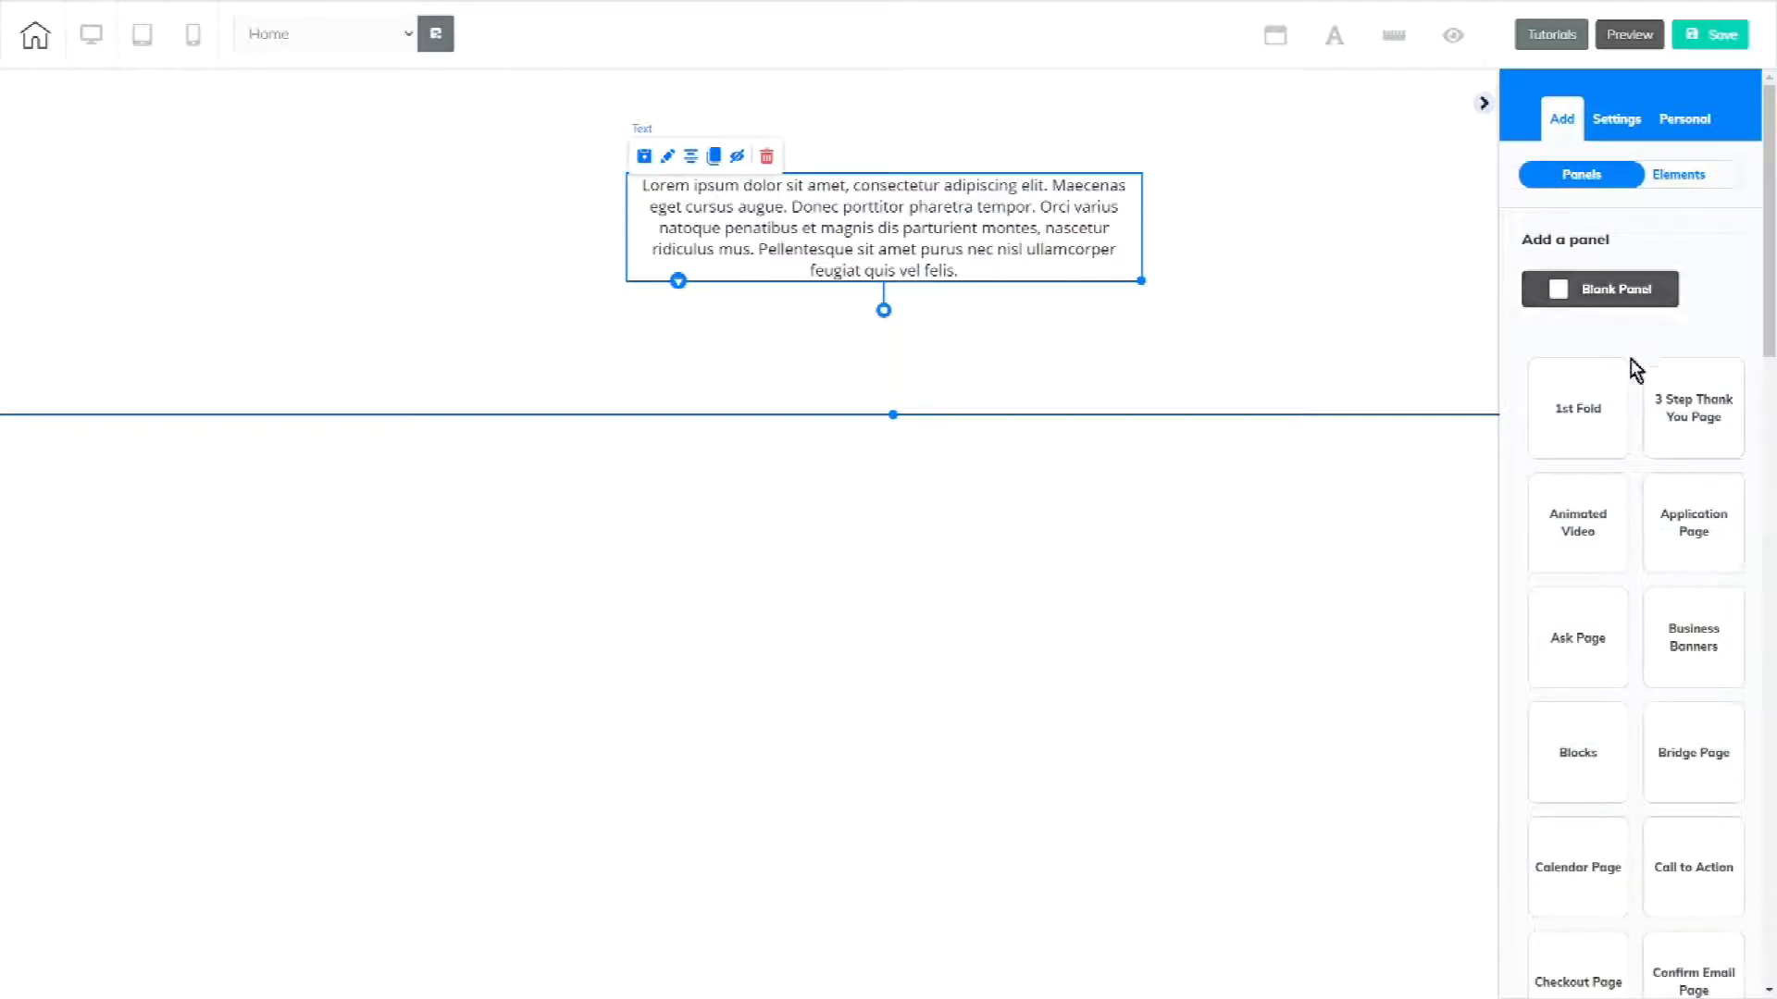
click(1579, 422)
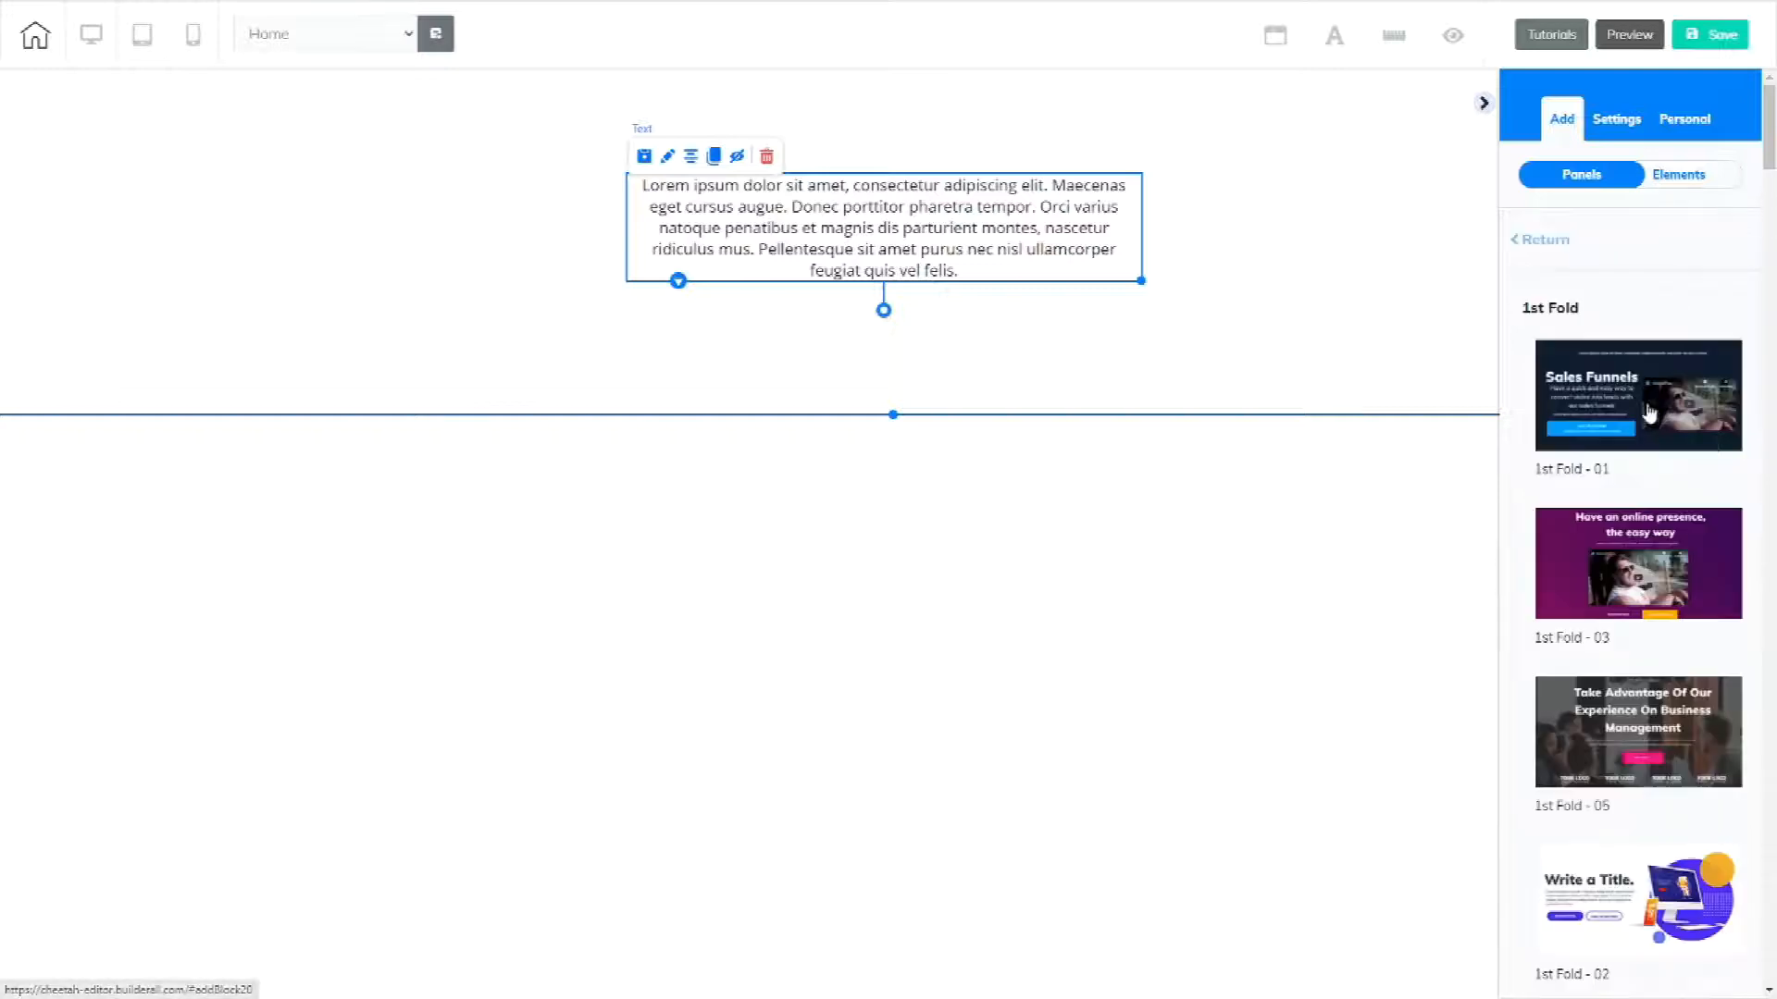
scroll(1682, 438, down, 7)
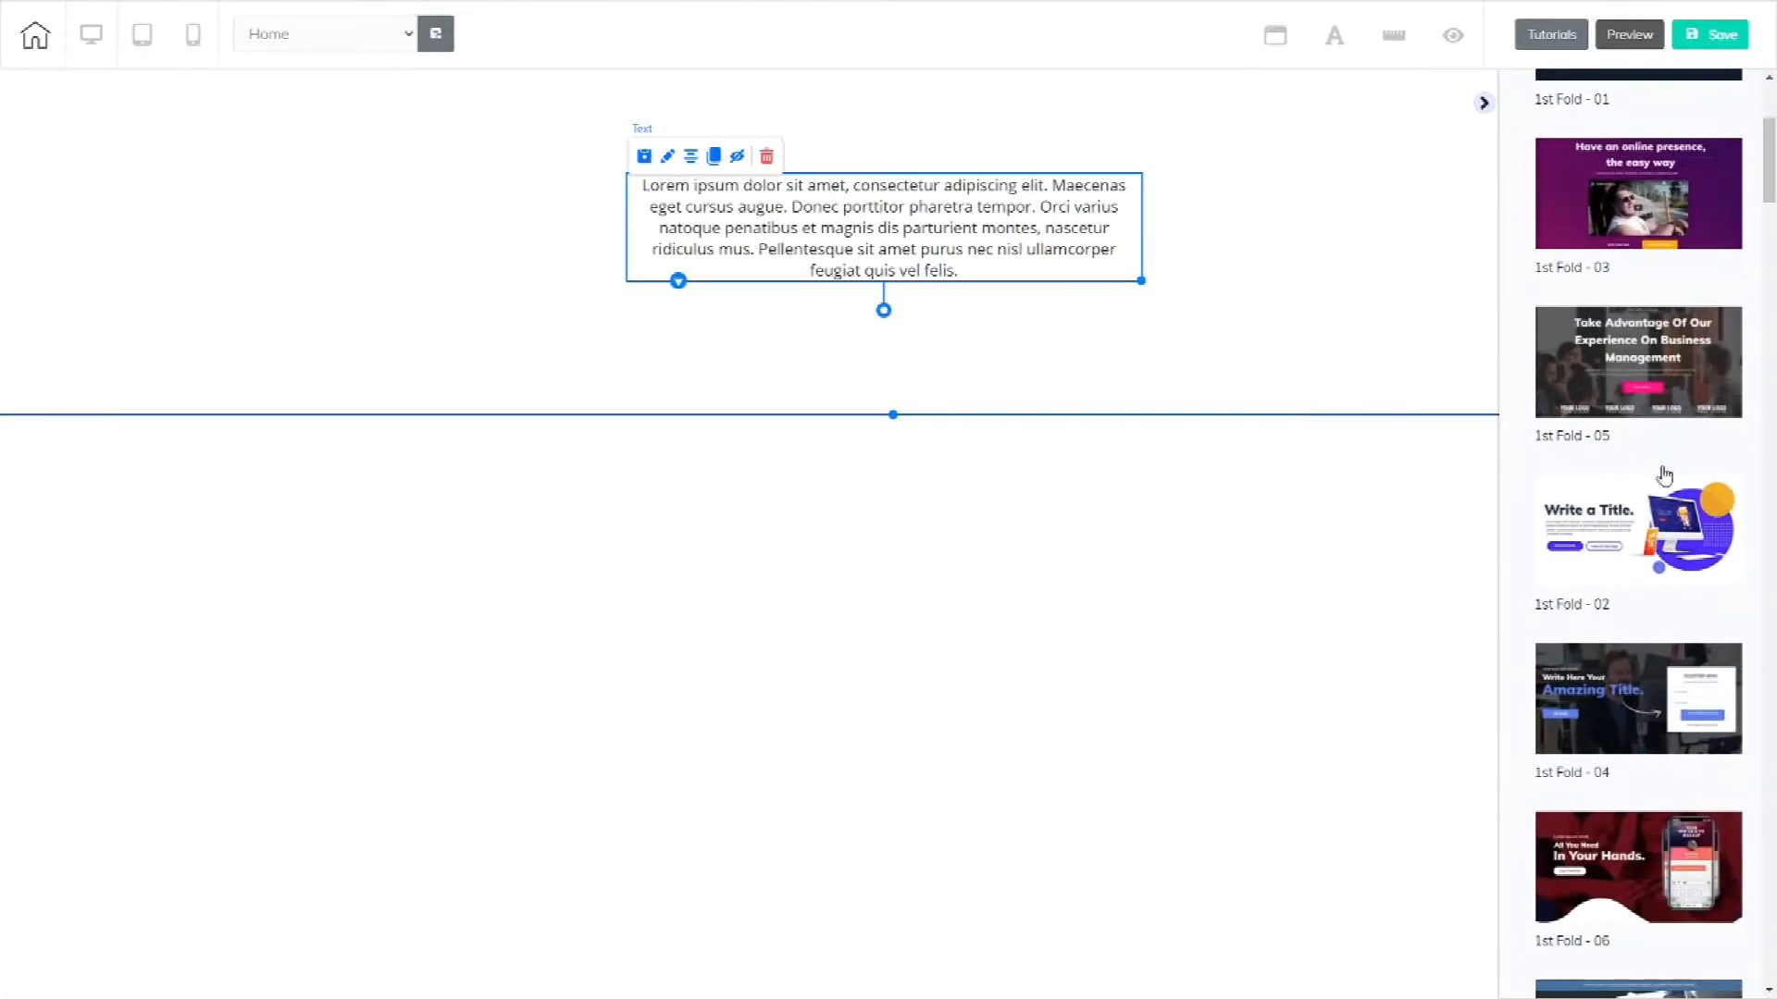
scroll(1672, 629, up, 5)
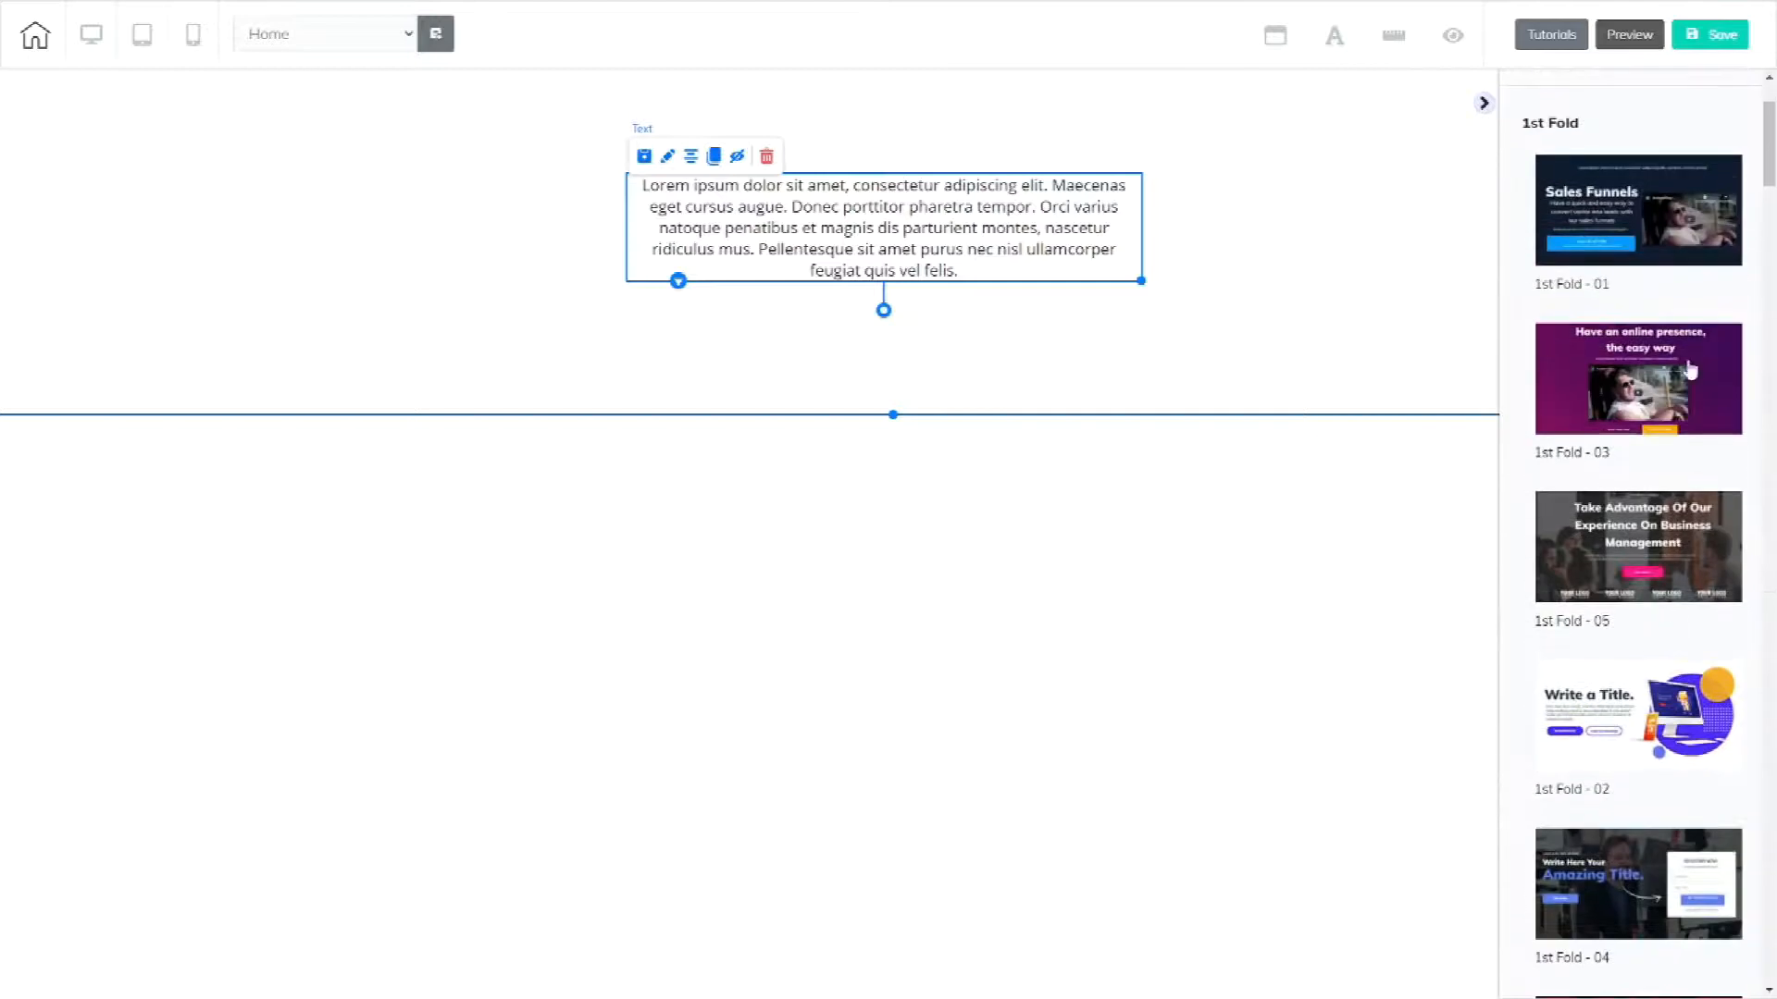
click(1677, 178)
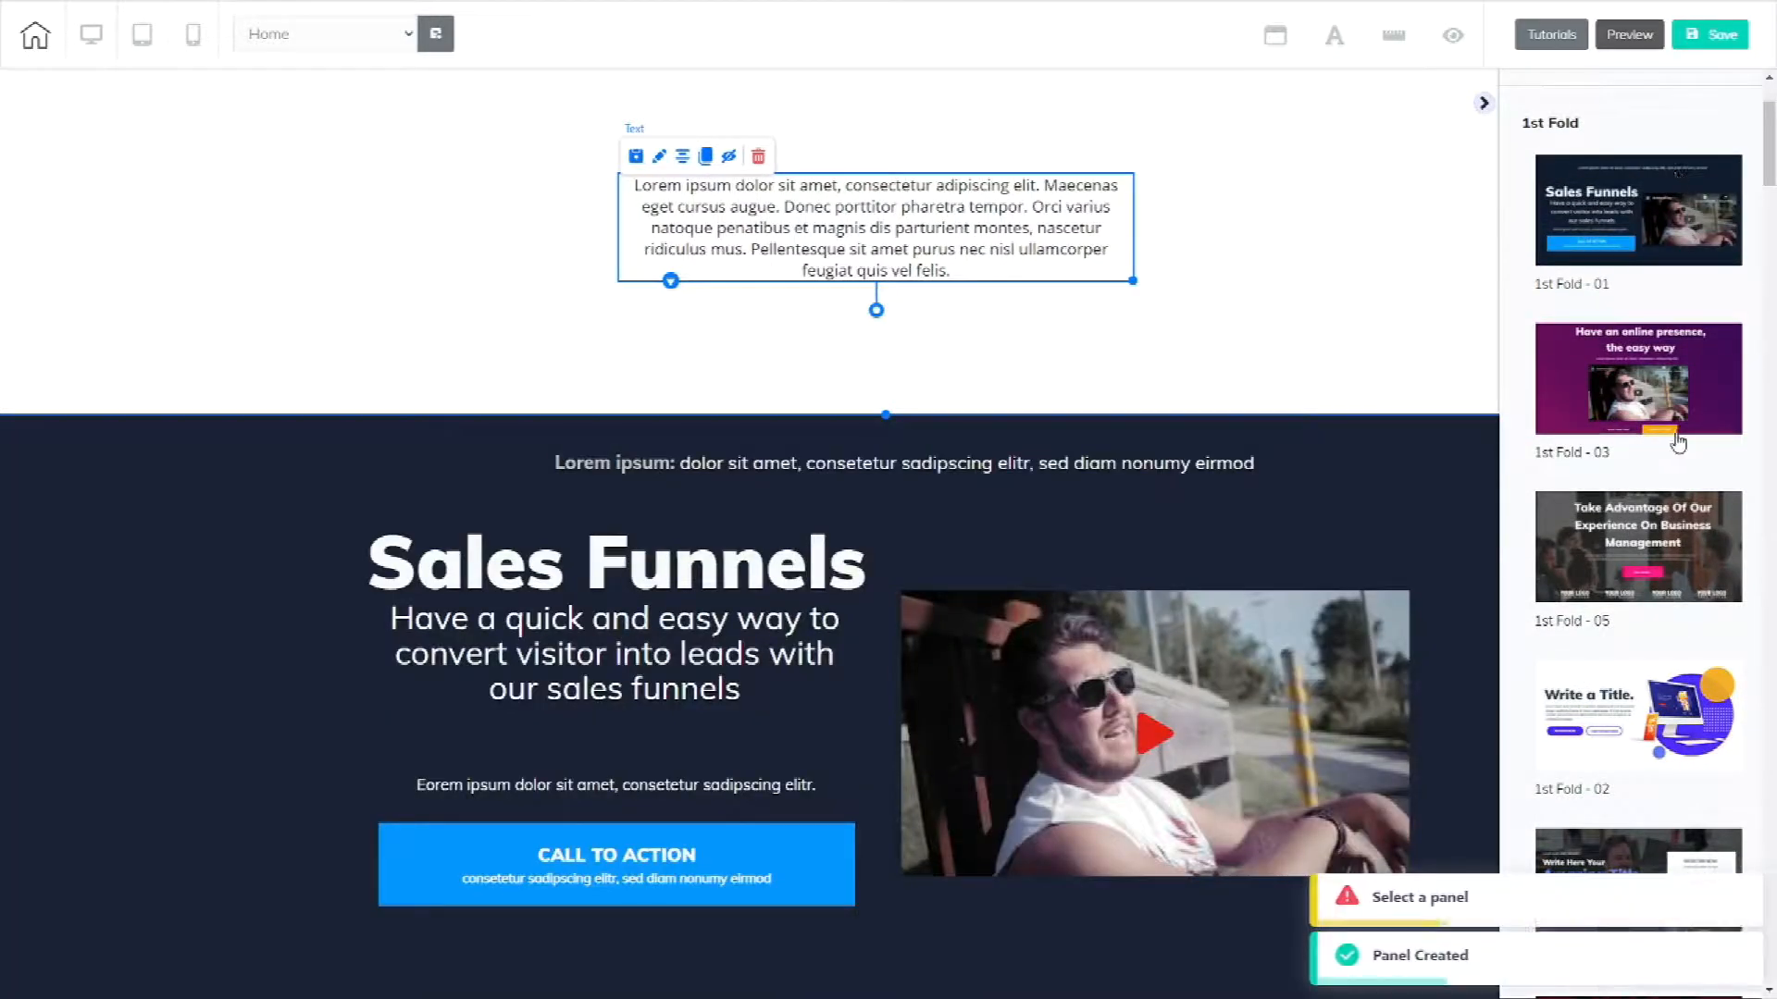
scroll(1666, 462, down, 15)
scroll(1665, 472, down, 12)
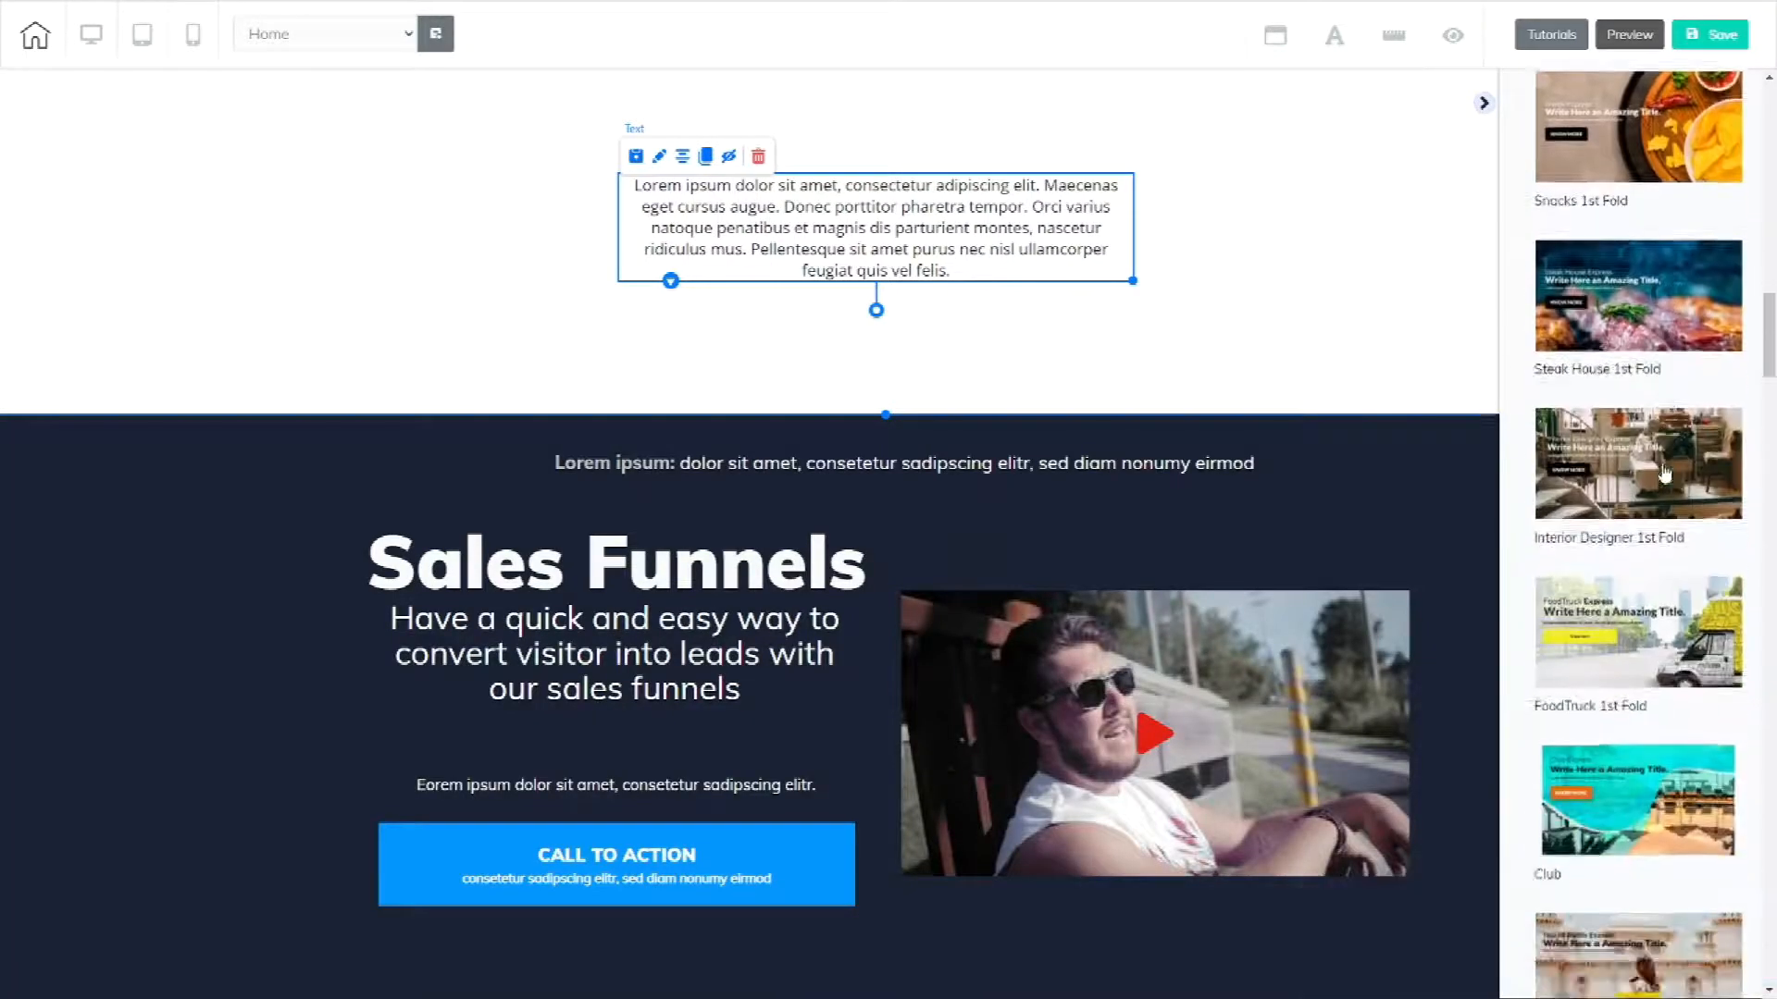
- Add the ready-made Contacts - 04 panel from the Contacts category to the page
scroll(1656, 476, up, 12)
scroll(1649, 488, up, 10)
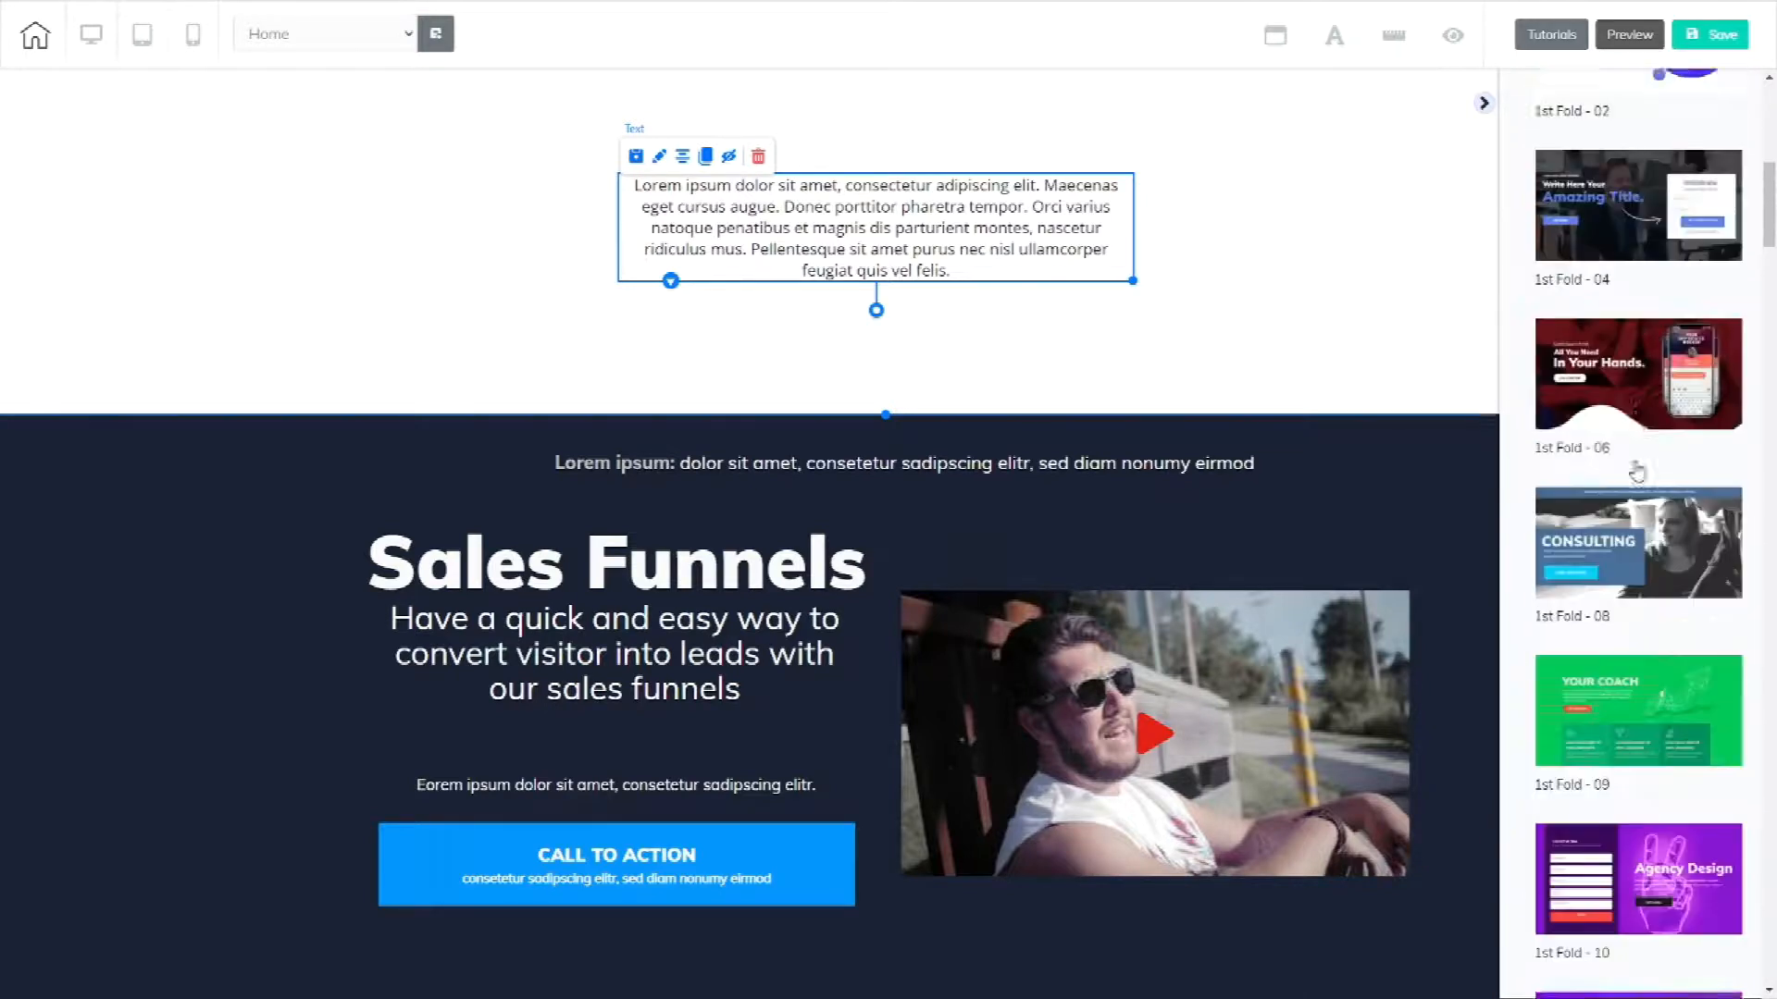
click(1545, 240)
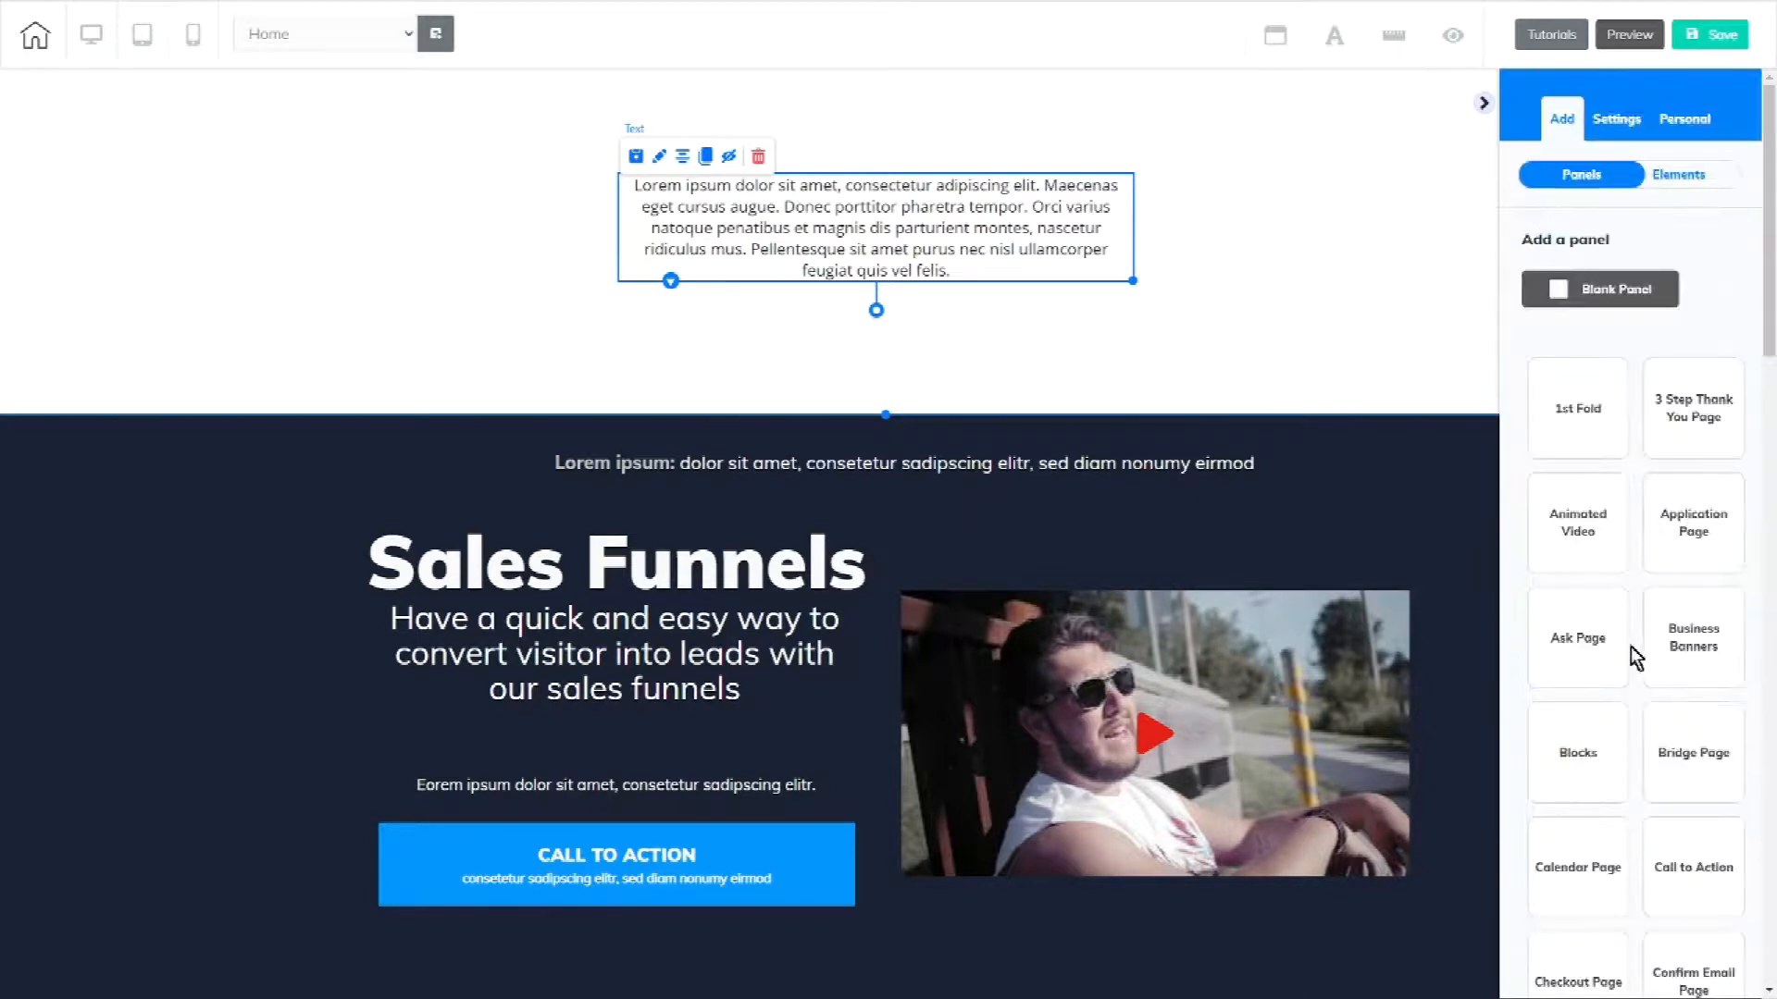
scroll(1647, 648, down, 8)
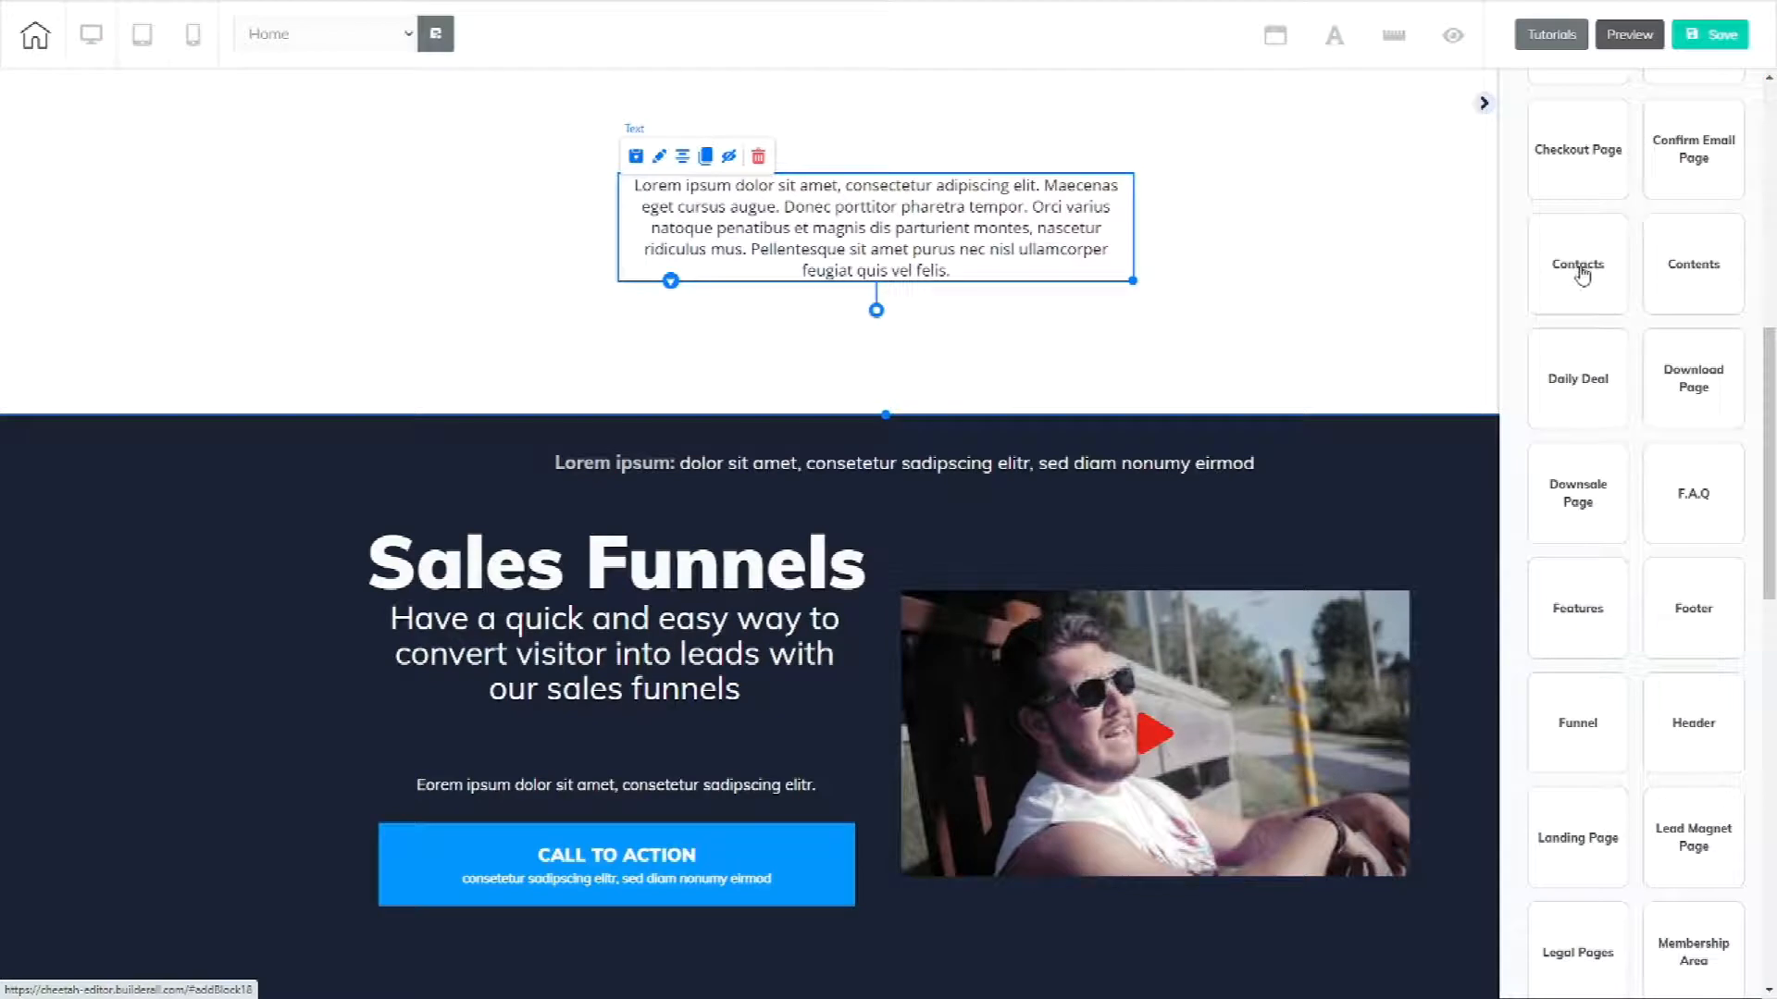
click(1582, 273)
scroll(1697, 603, down, 5)
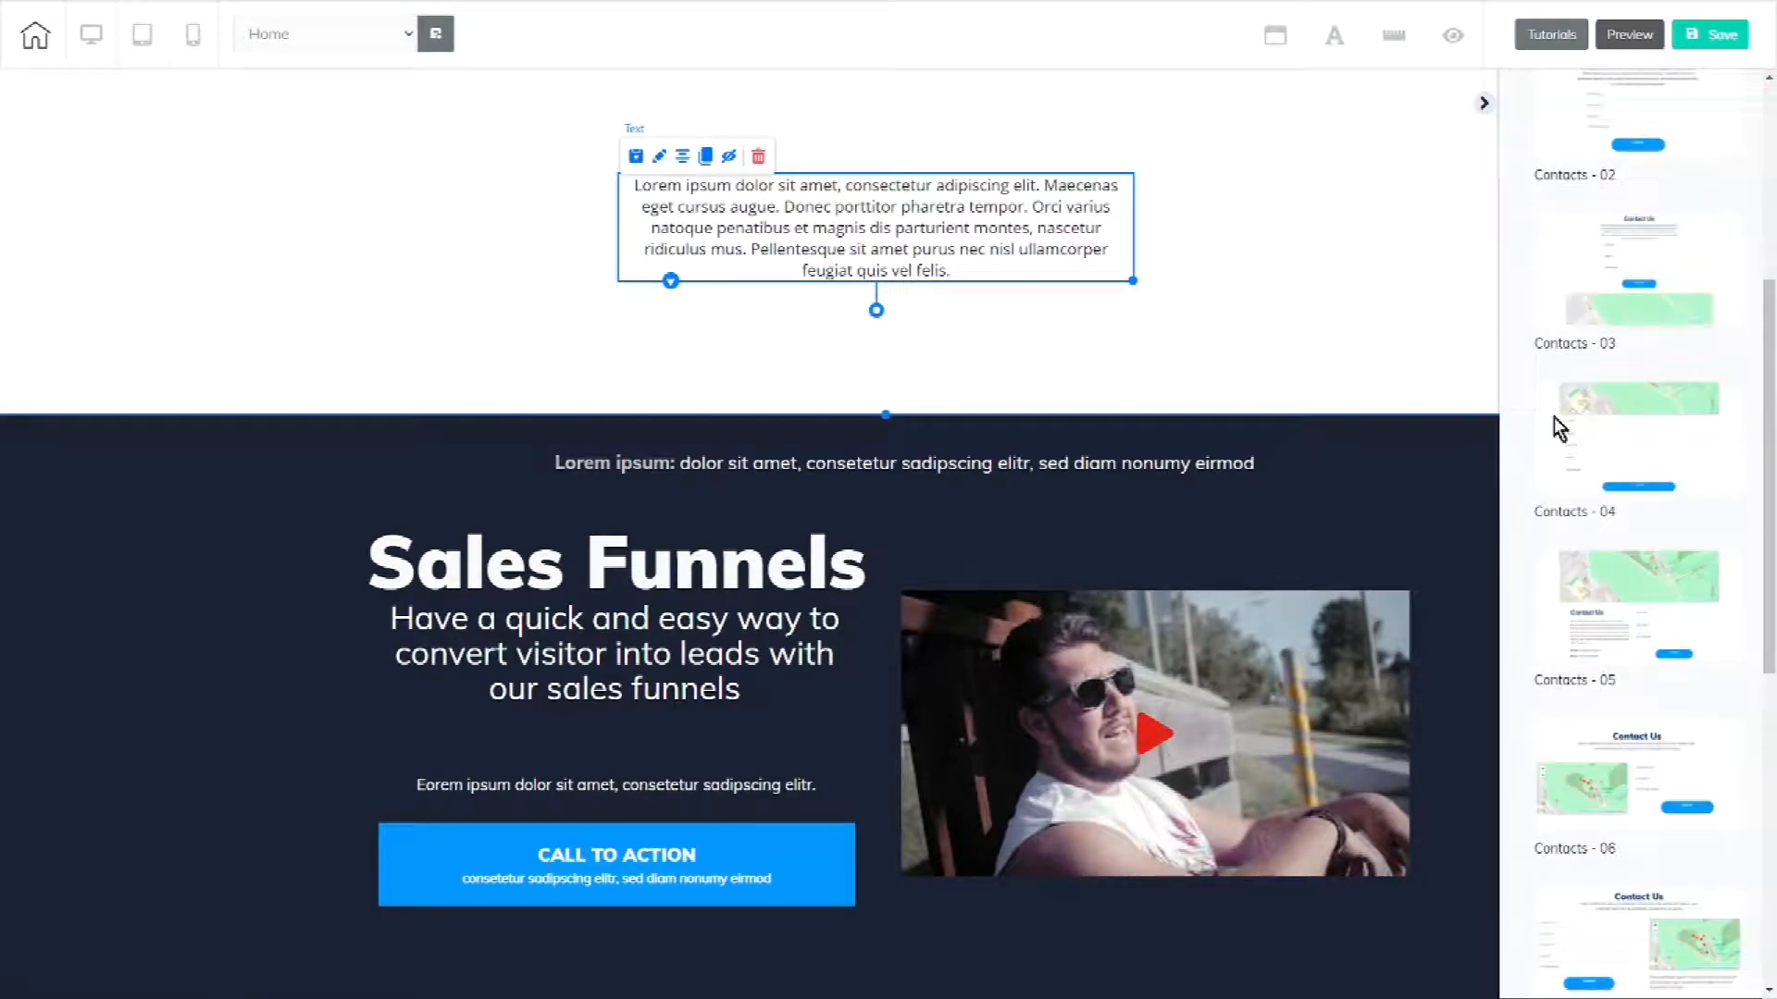
click(1560, 427)
scroll(1665, 475, up, 5)
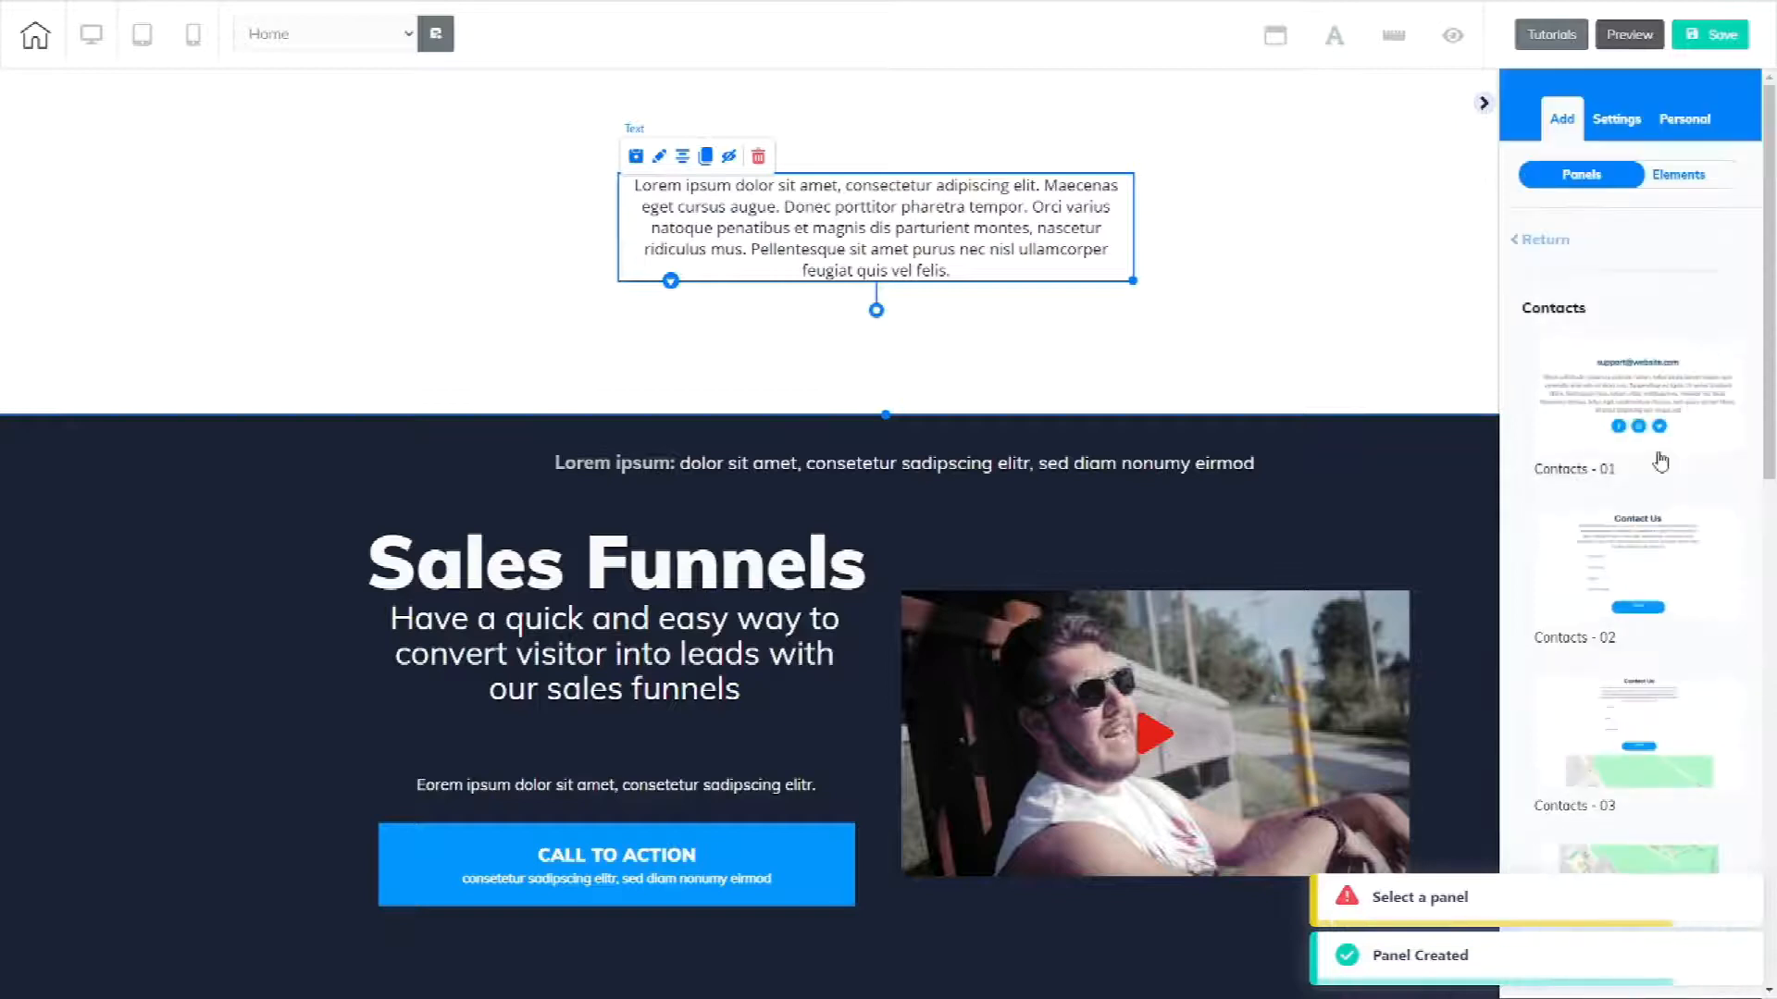
- Add the ready-made Restaurant's Menu | 01 panel and look over the new panels on the page
click(1560, 239)
scroll(1653, 558, down, 15)
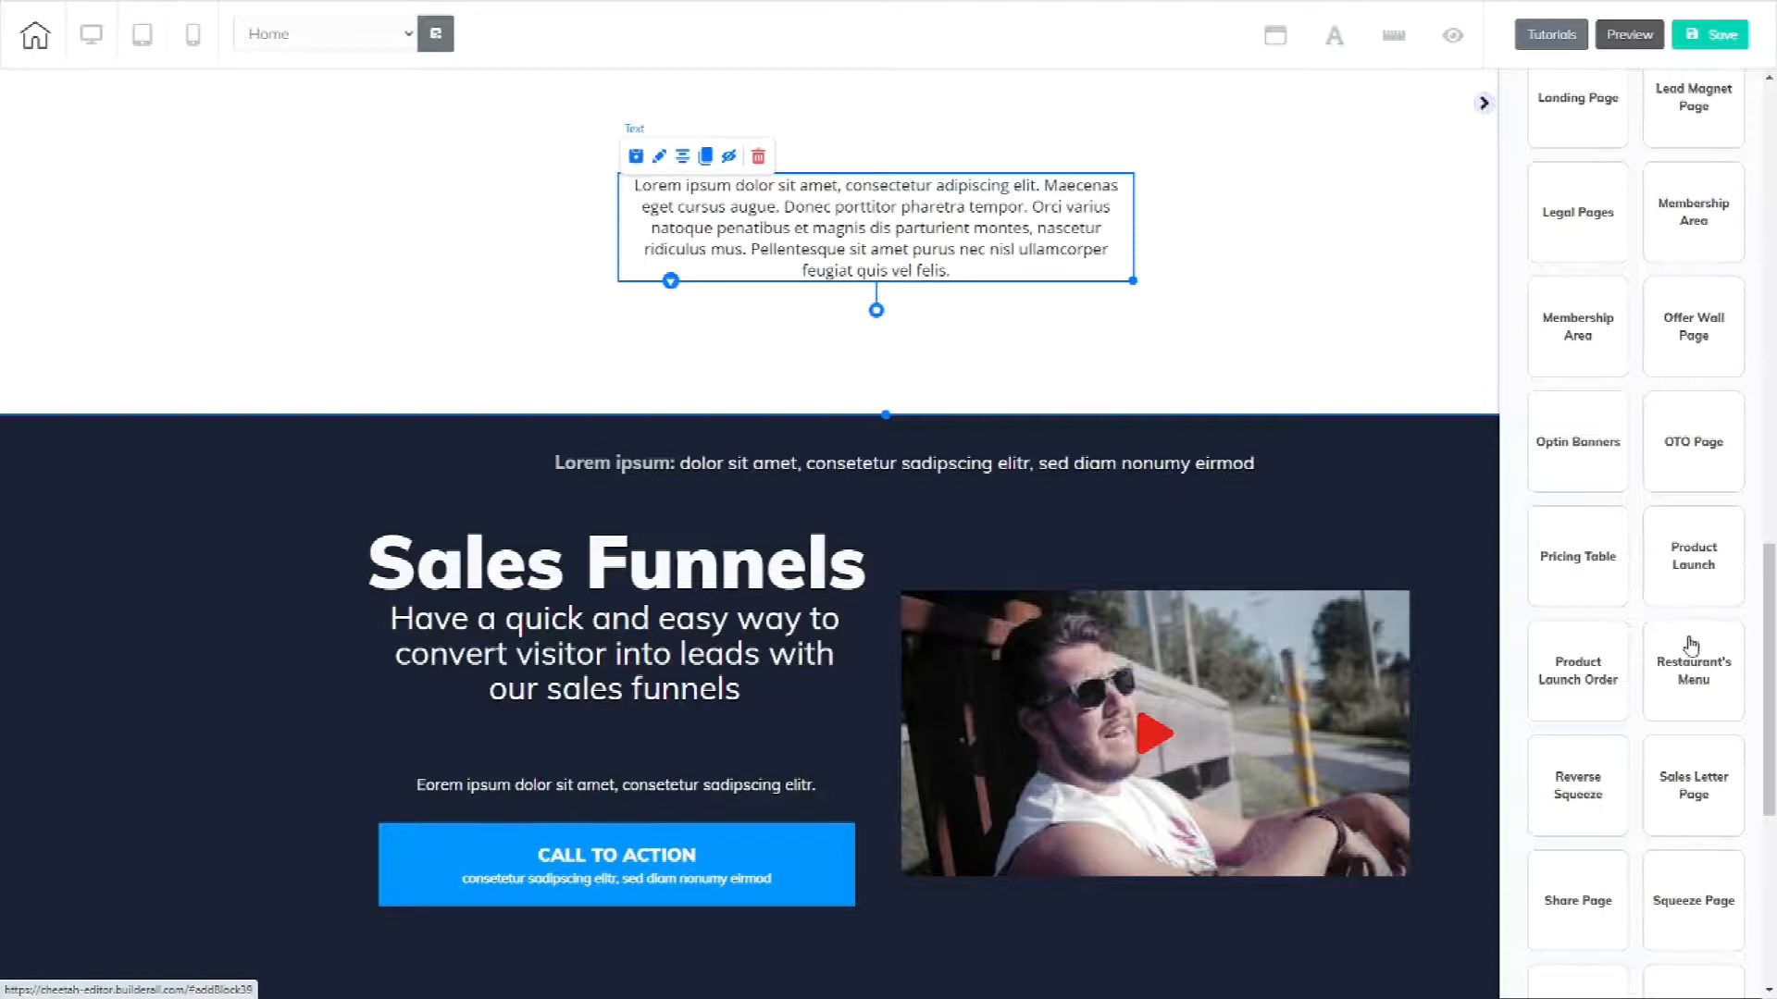
scroll(1666, 509, down, 4)
click(1690, 375)
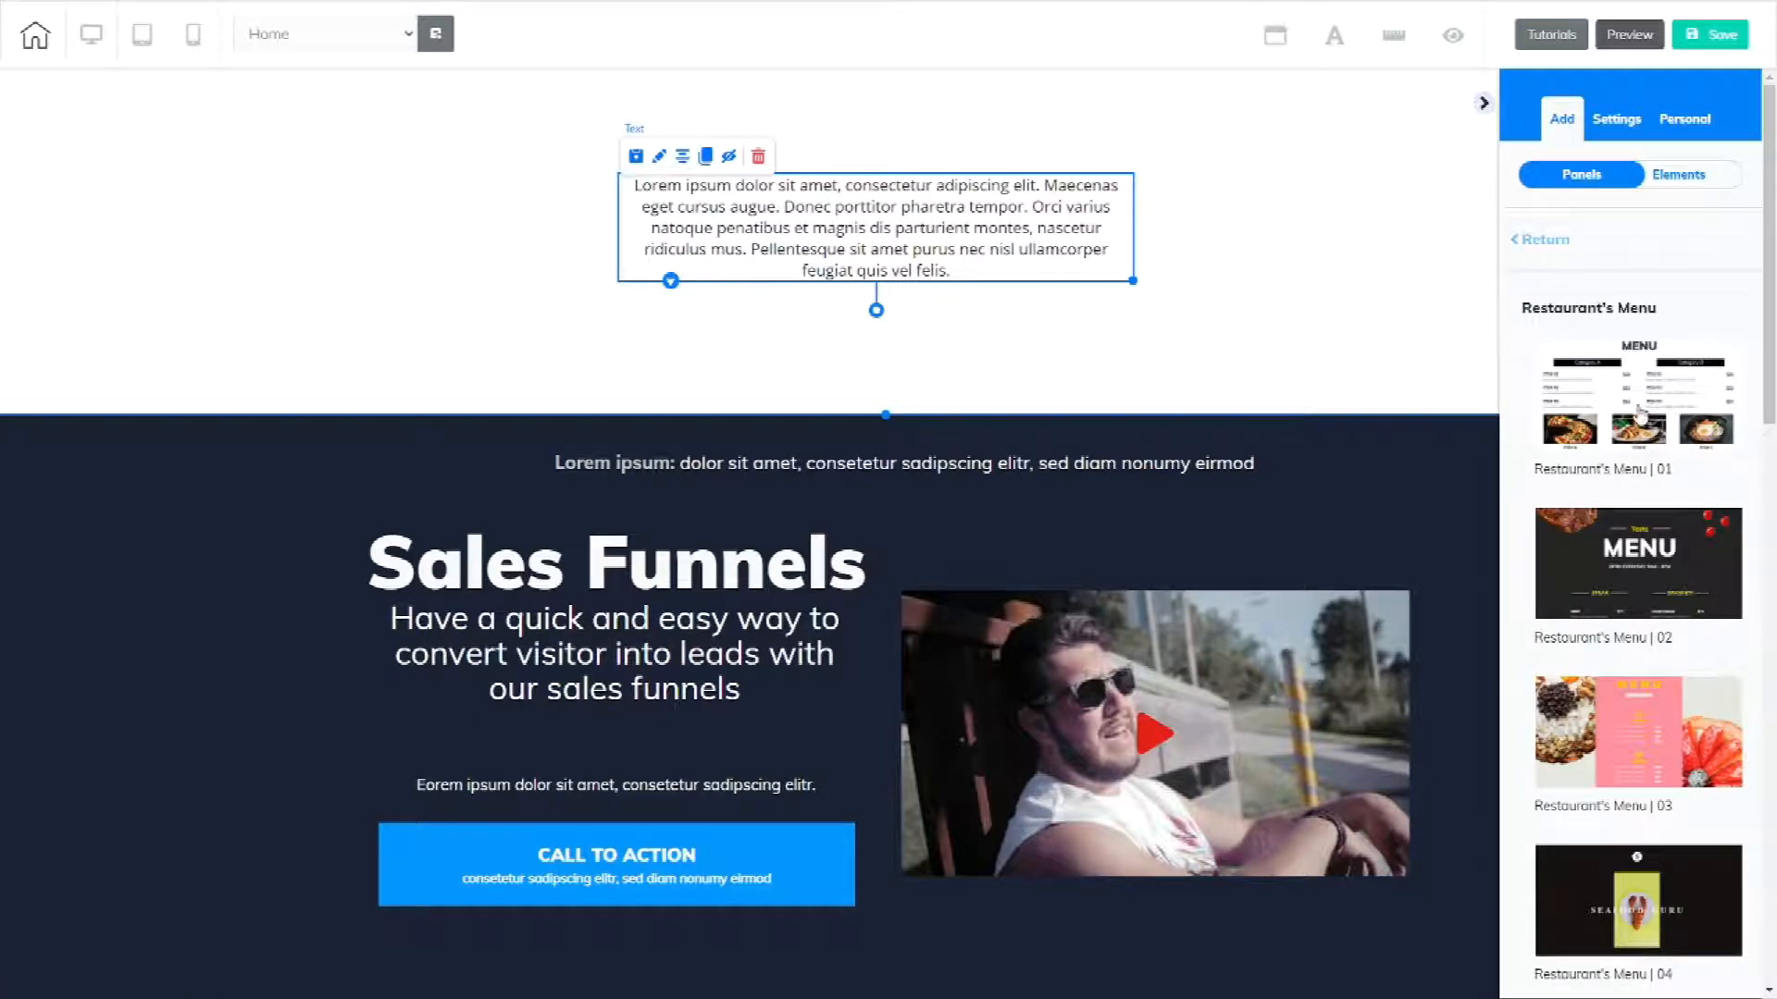
click(1591, 396)
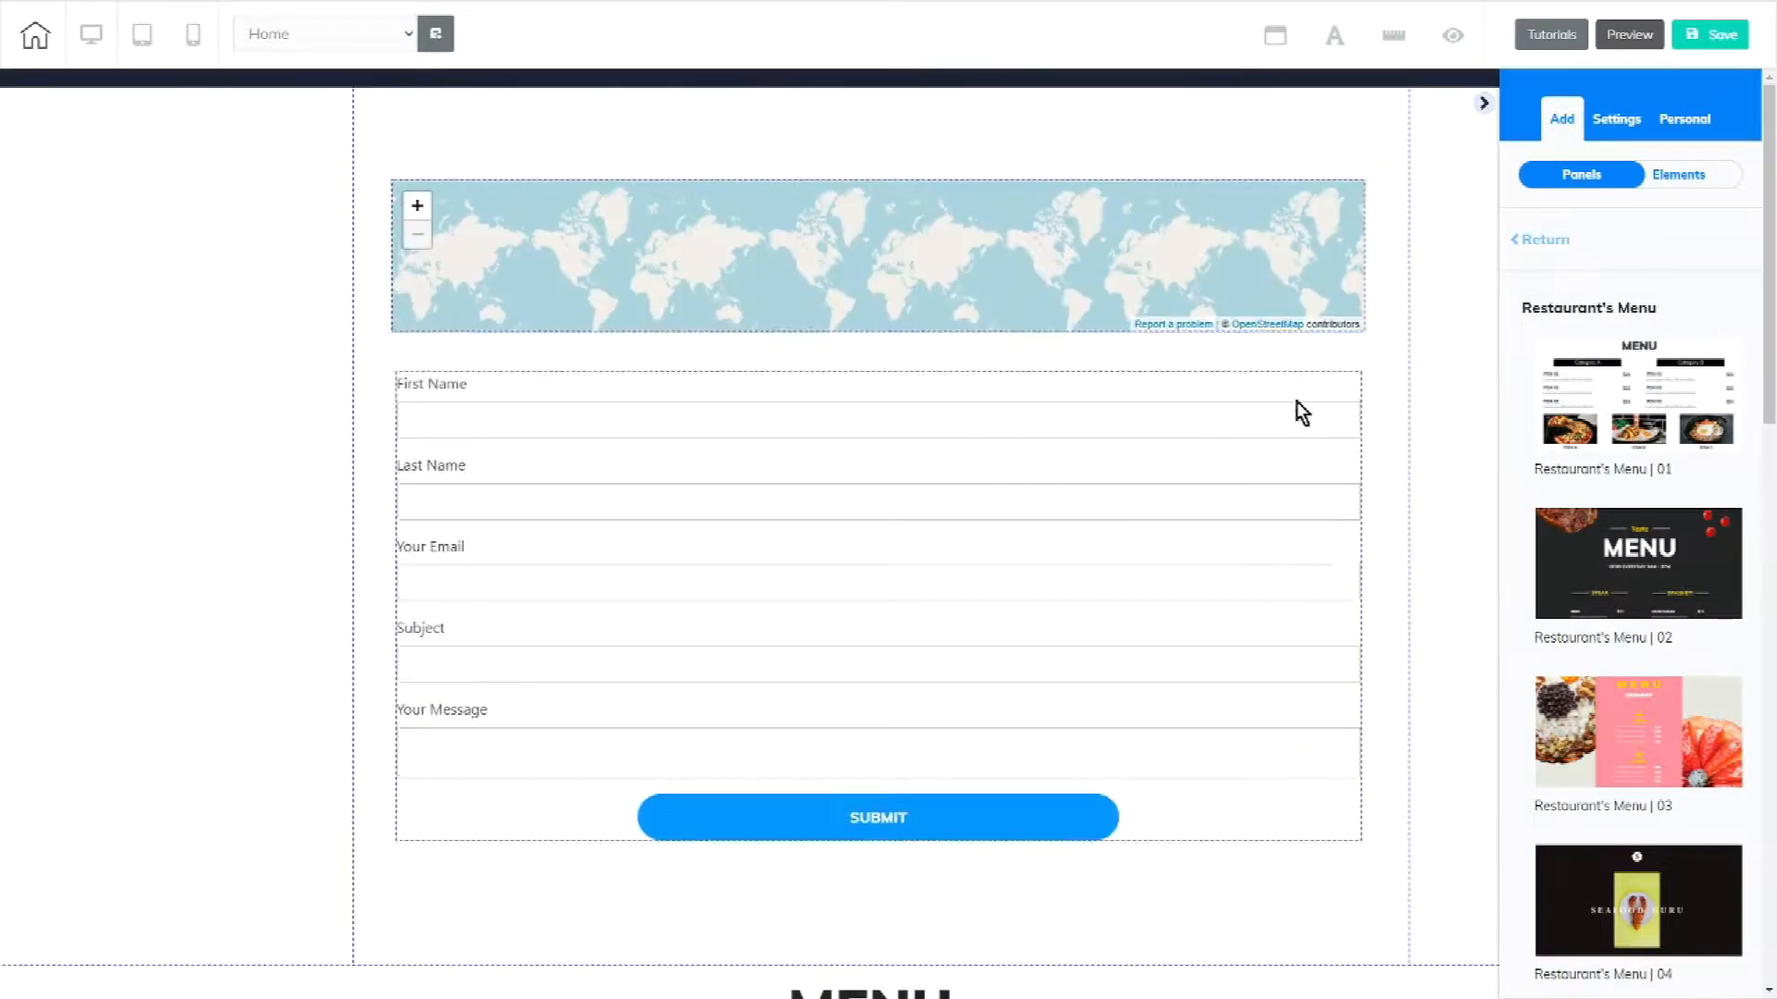
scroll(1360, 421, down, 8)
scroll(1388, 581, down, 5)
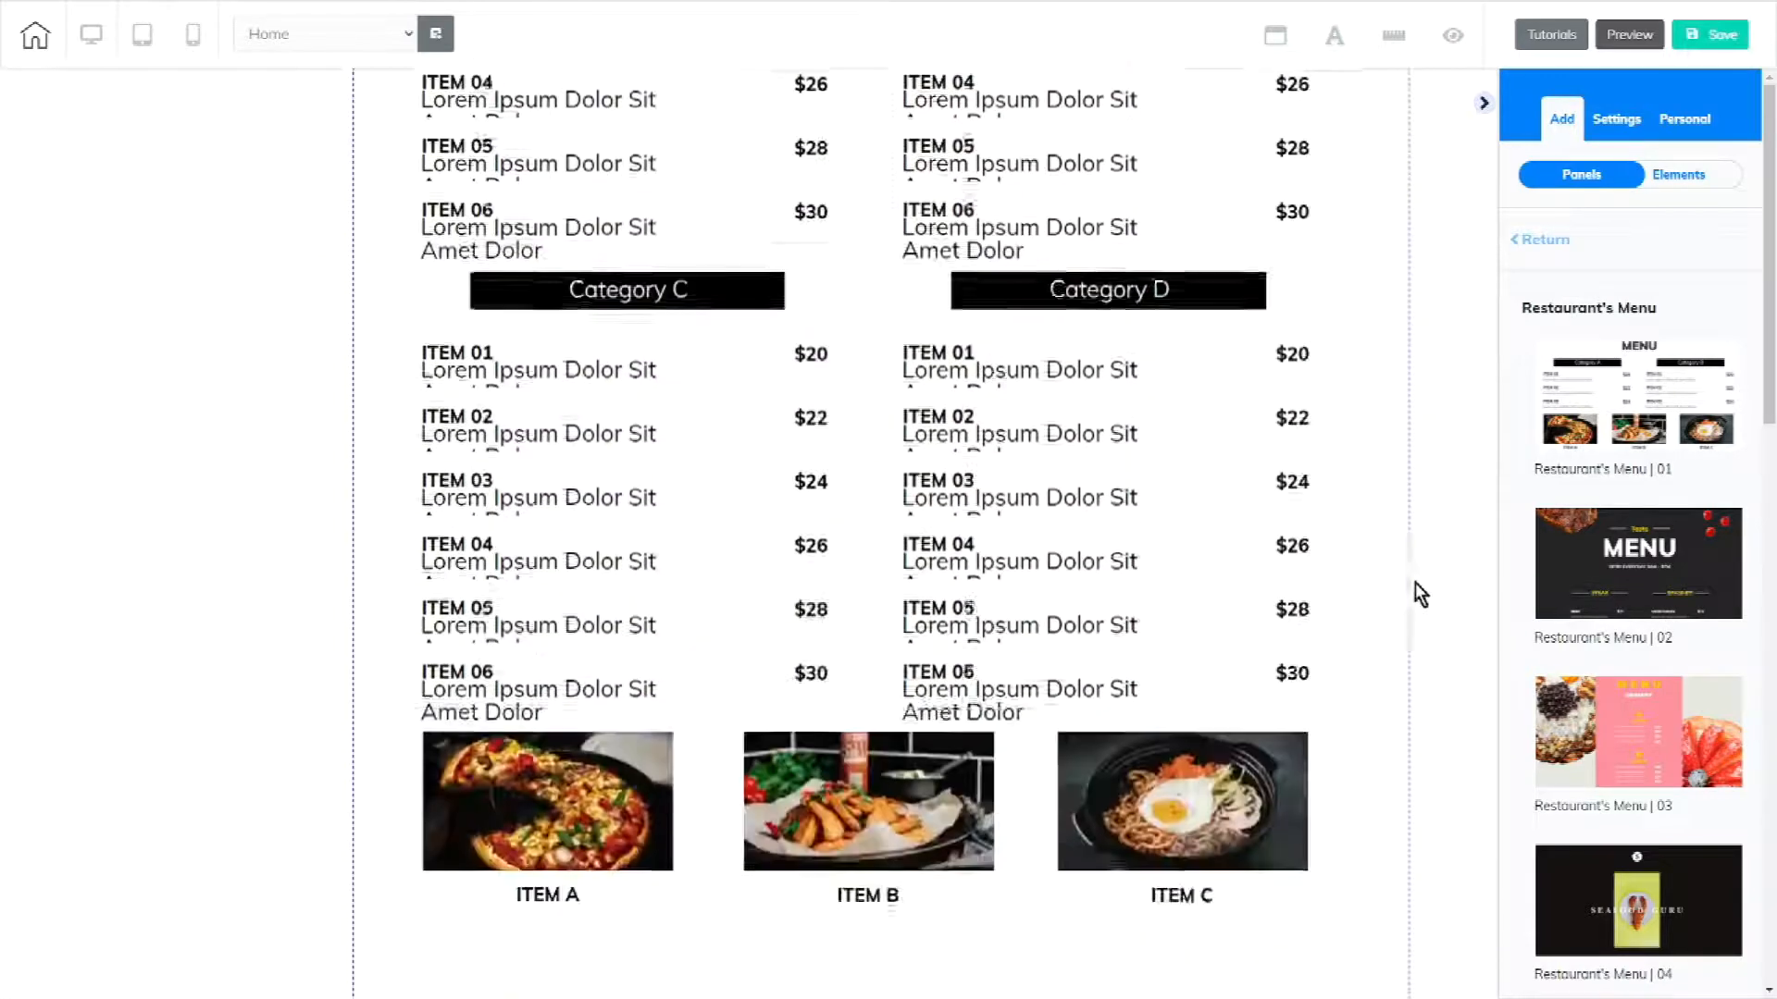
scroll(1431, 582, up, 3)
scroll(1438, 580, up, 15)
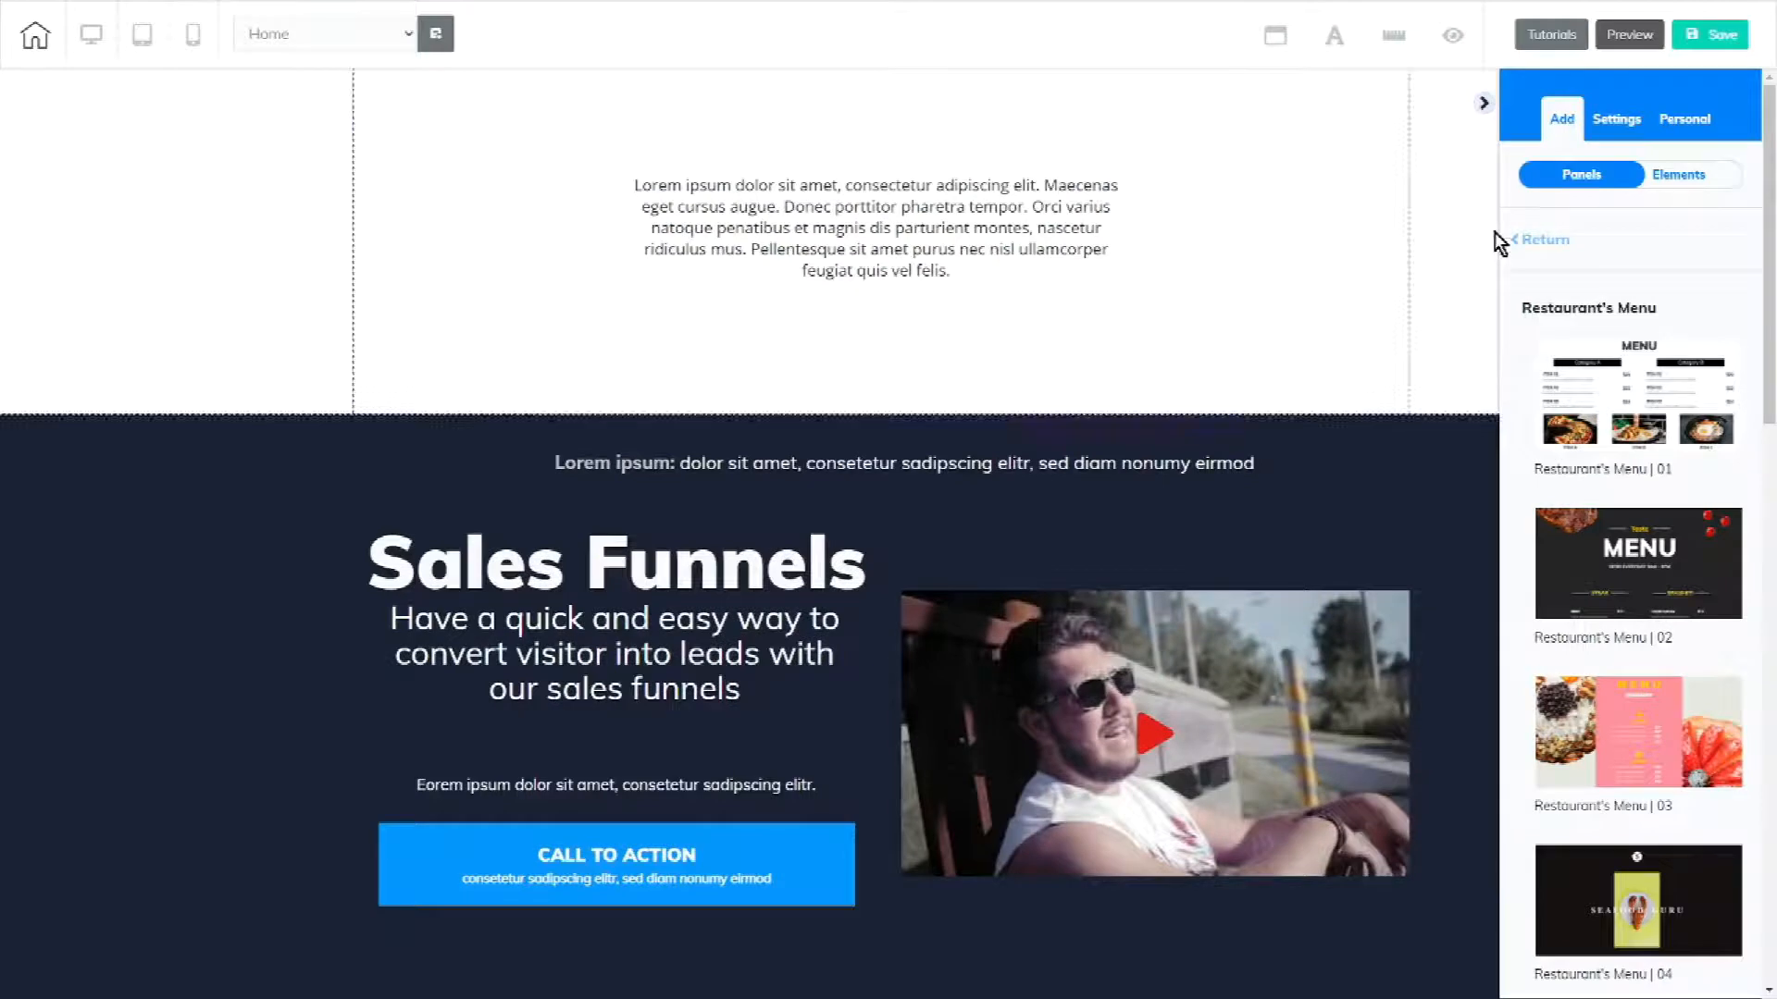
- Return to the ready-made panel categories and browse the full list
click(1523, 239)
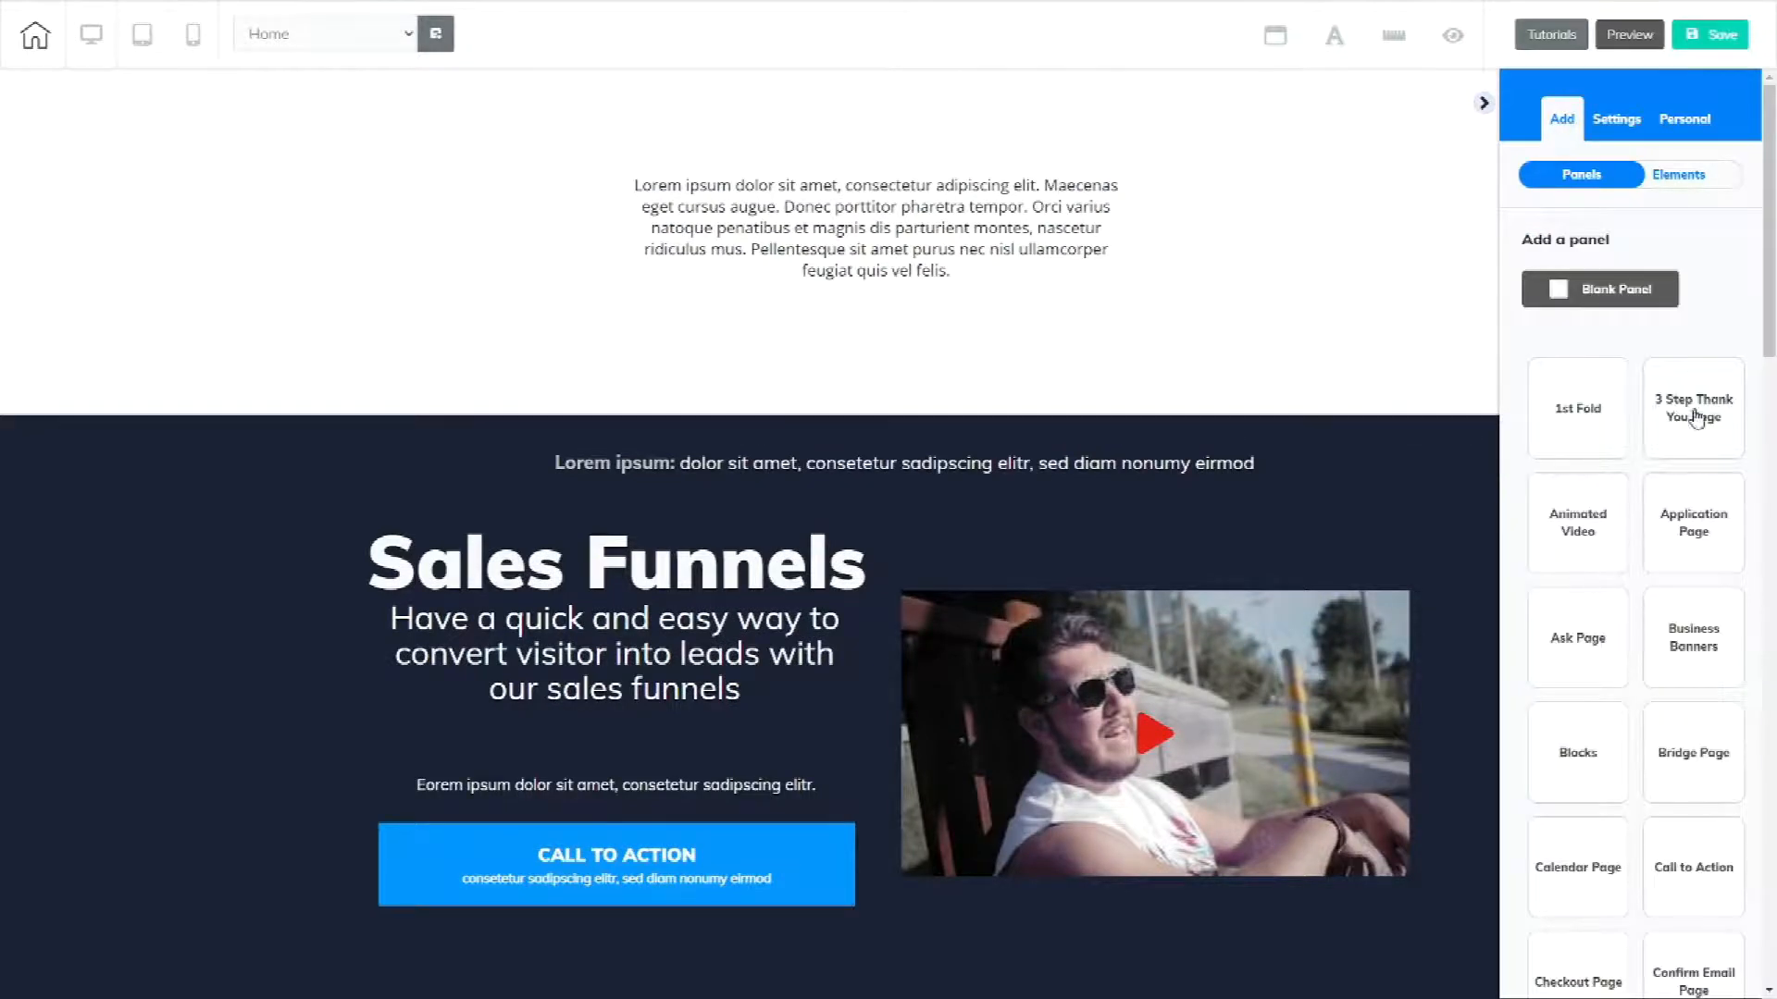
scroll(1647, 500, down, 10)
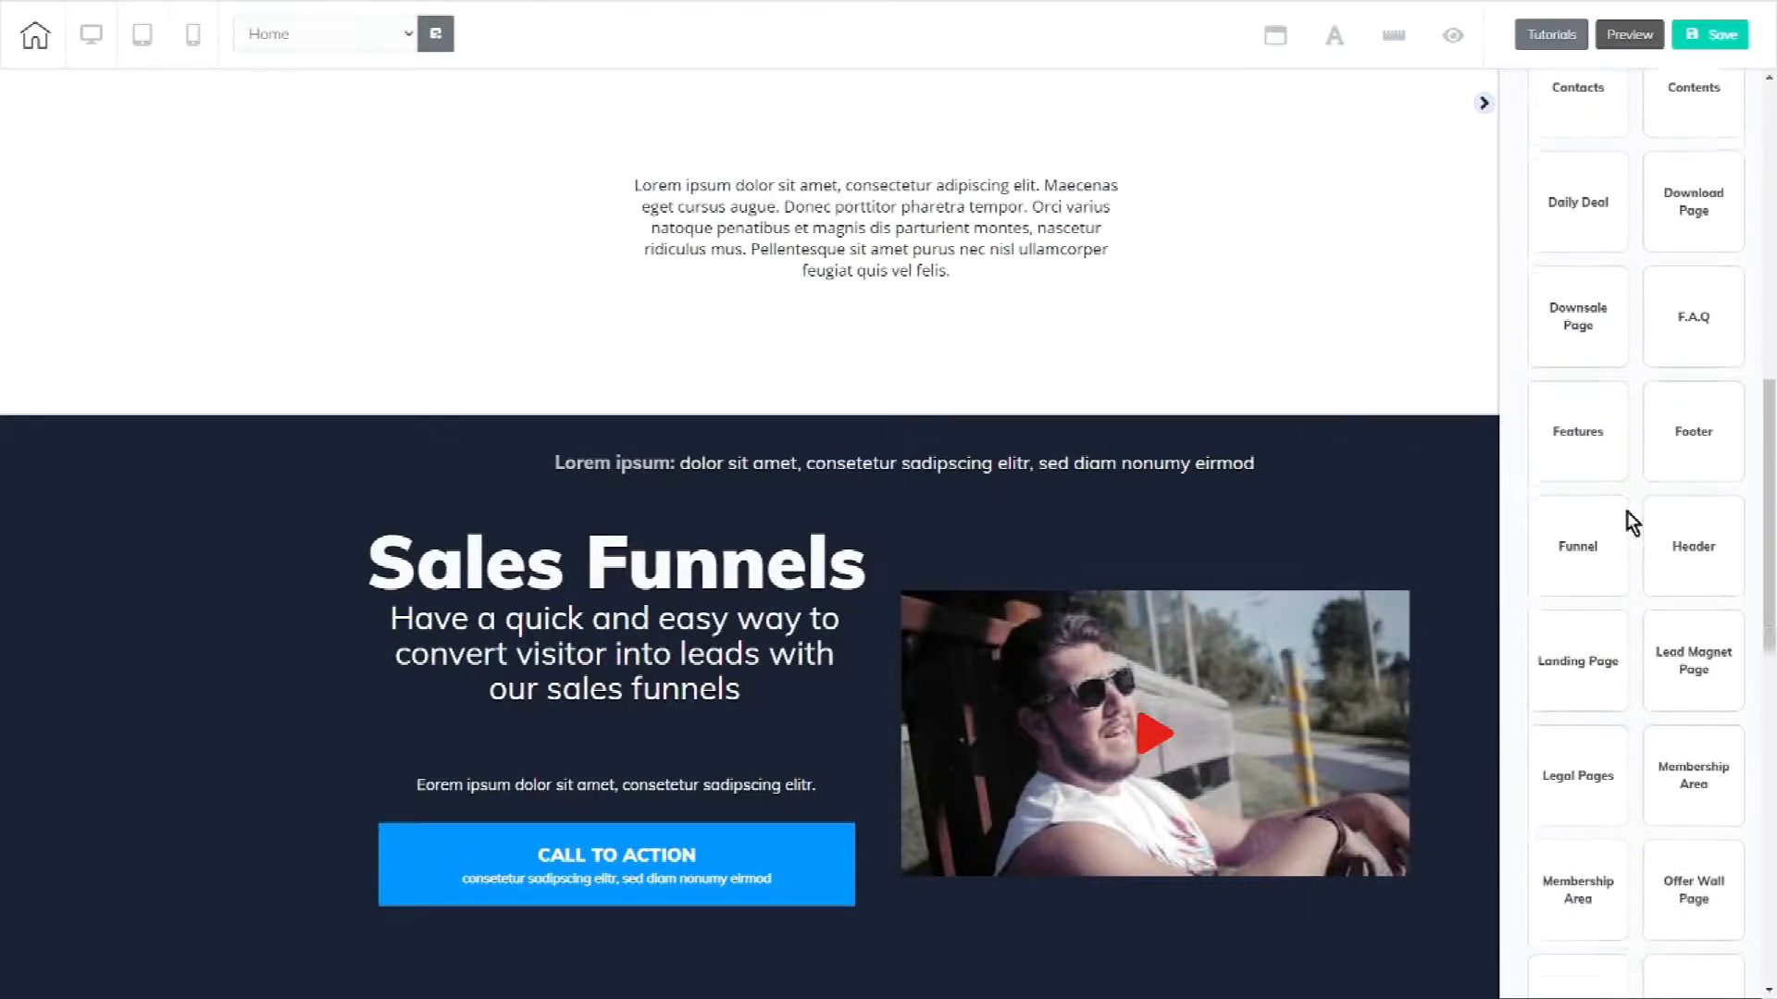
scroll(1630, 546, down, 3)
scroll(1629, 690, down, 3)
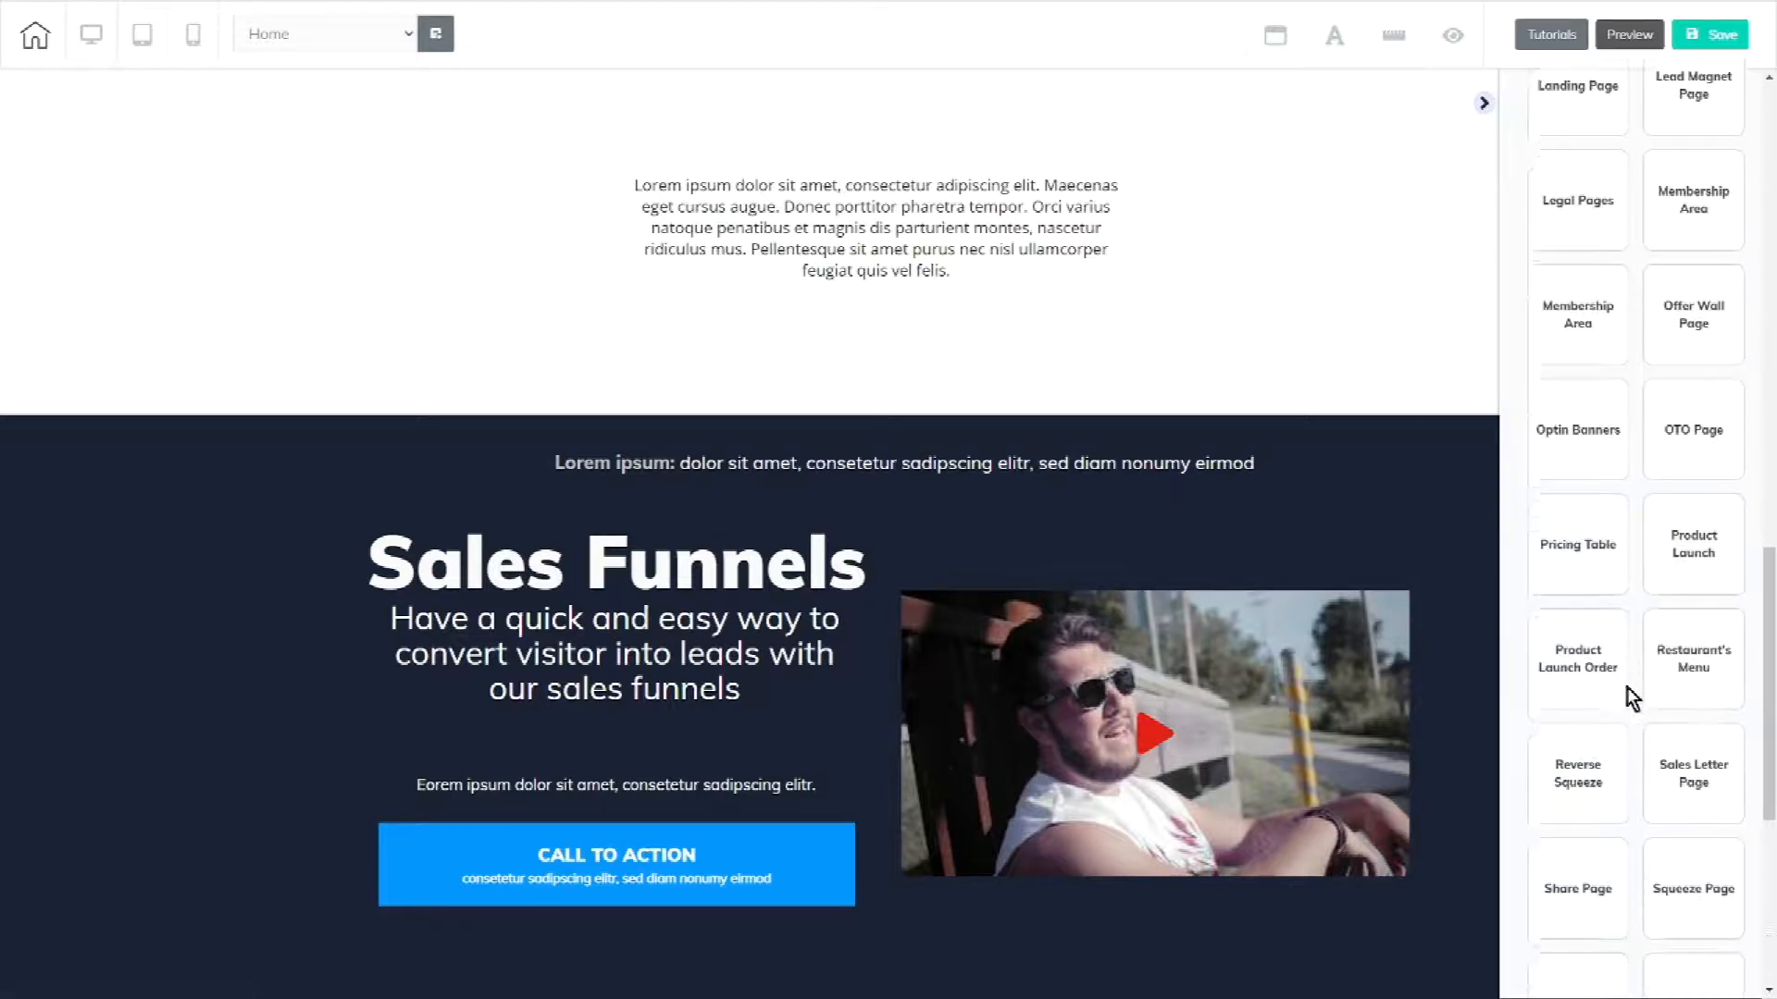
scroll(1634, 713, down, 5)
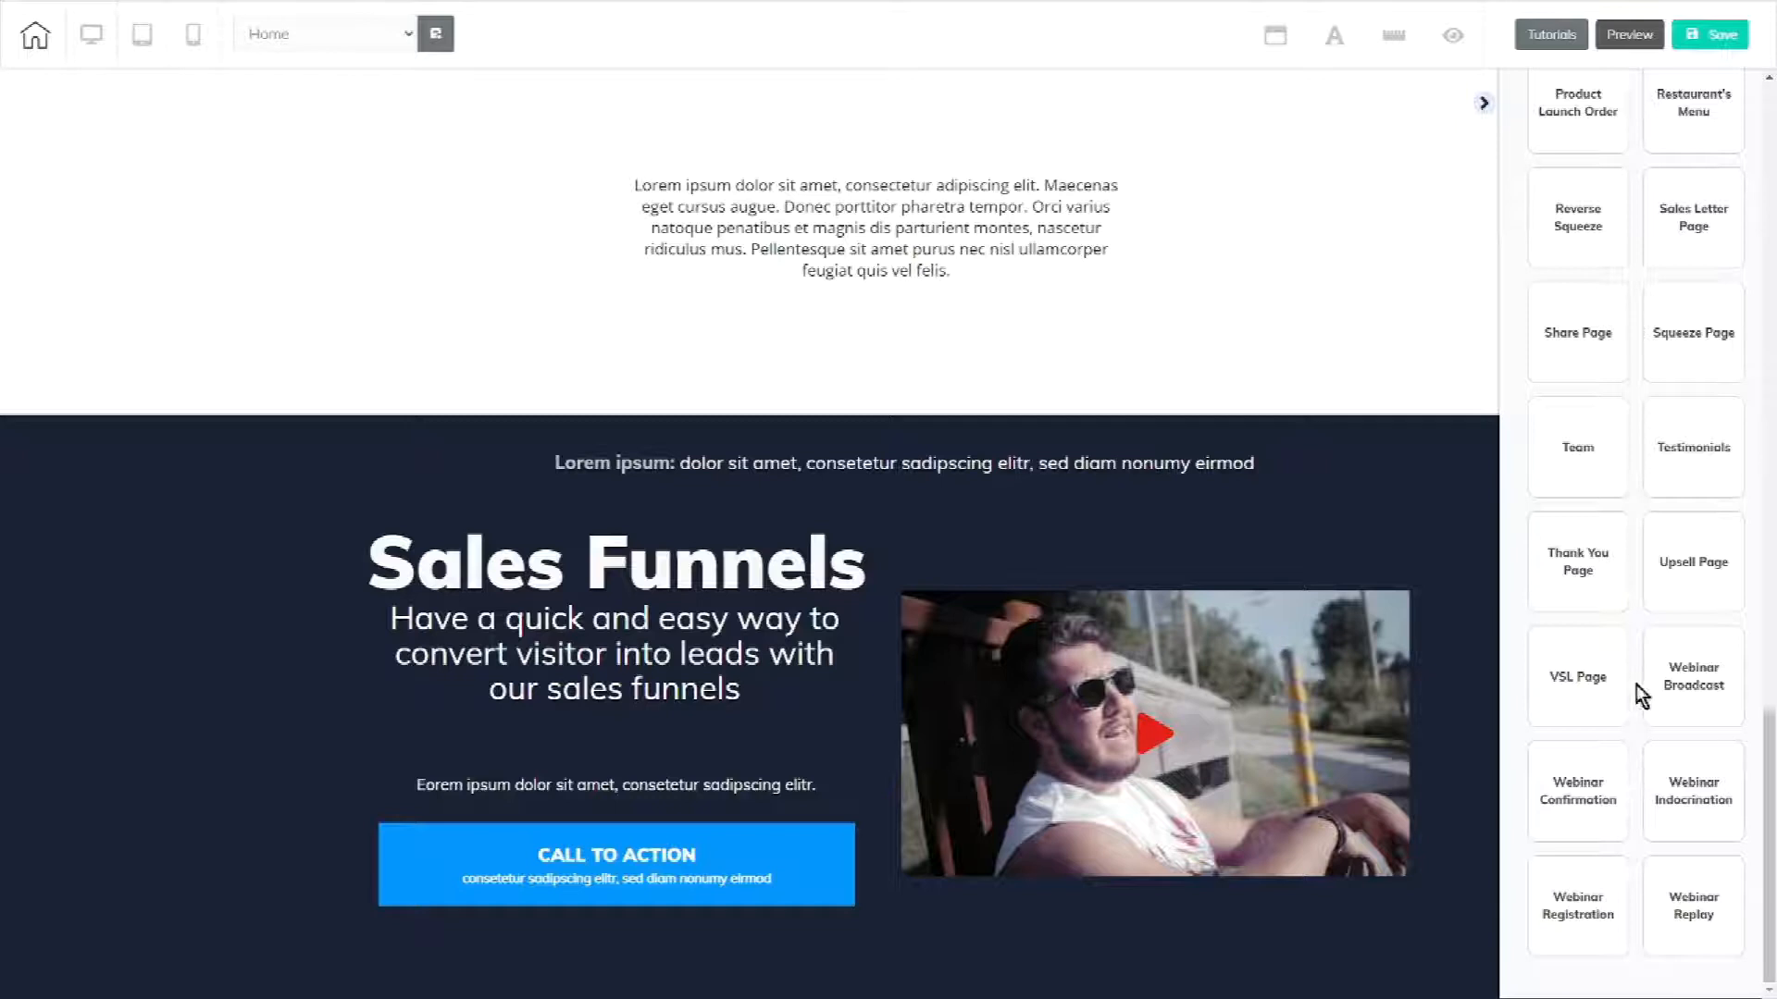
scroll(1637, 670, up, 15)
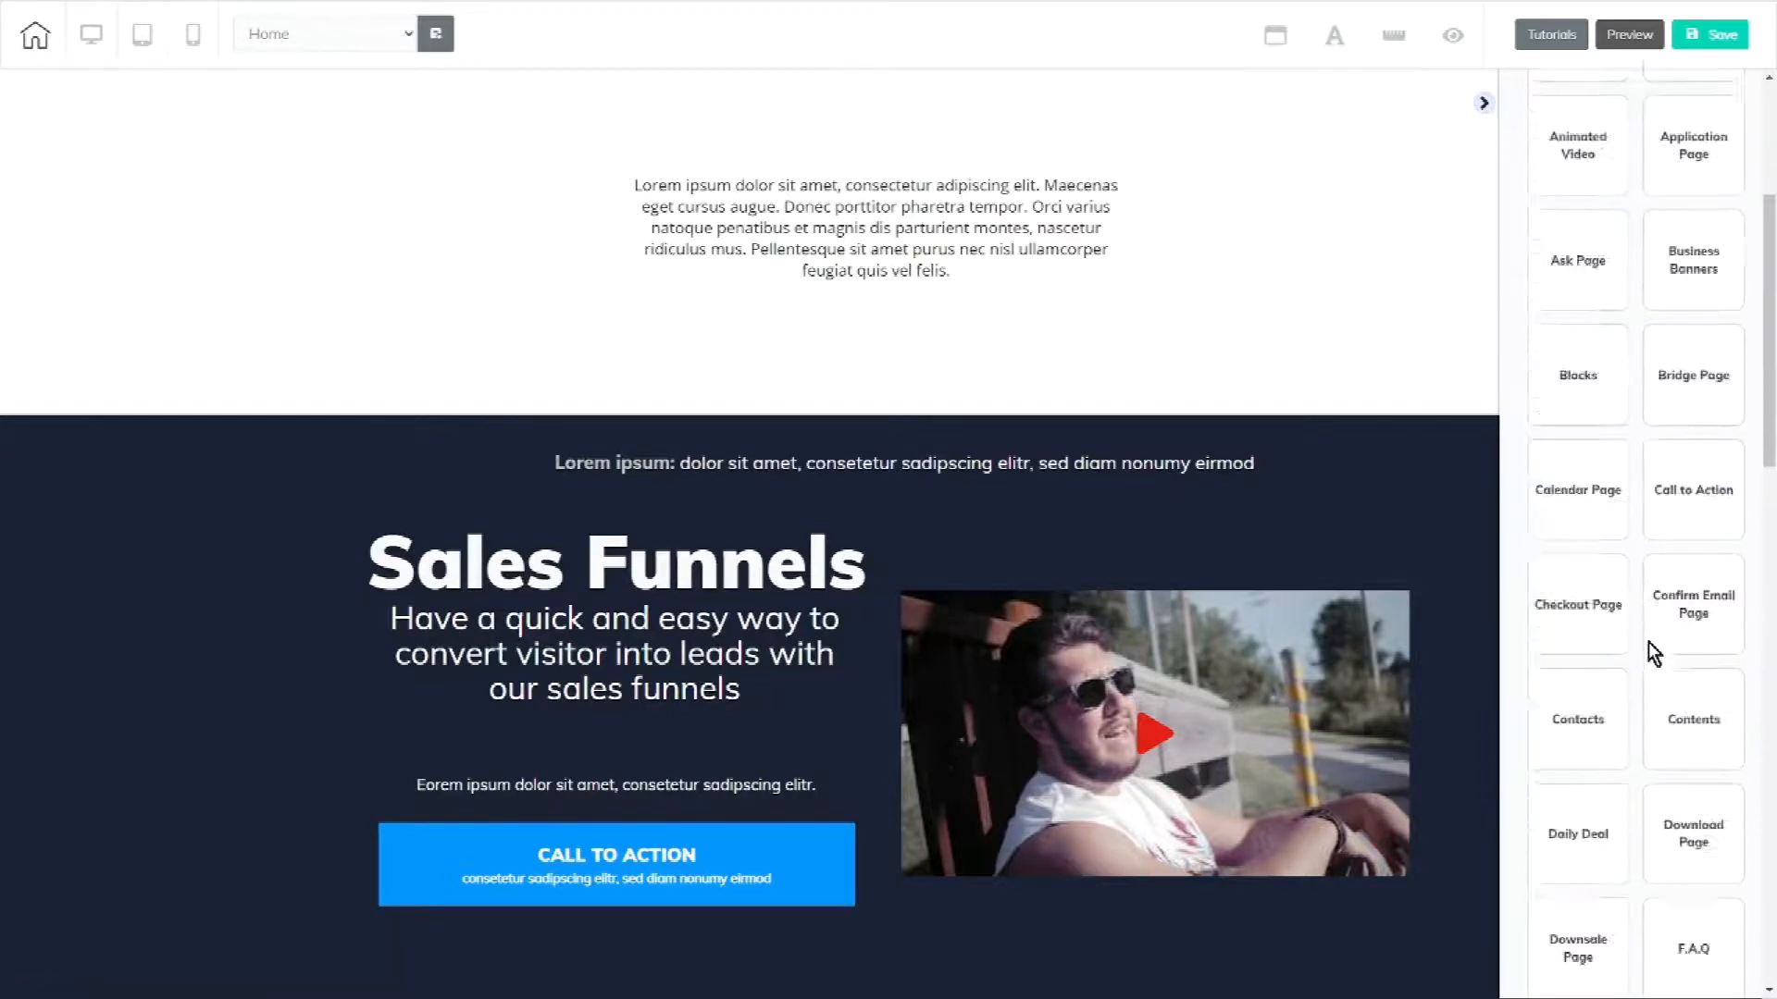
scroll(1648, 642, up, 1)
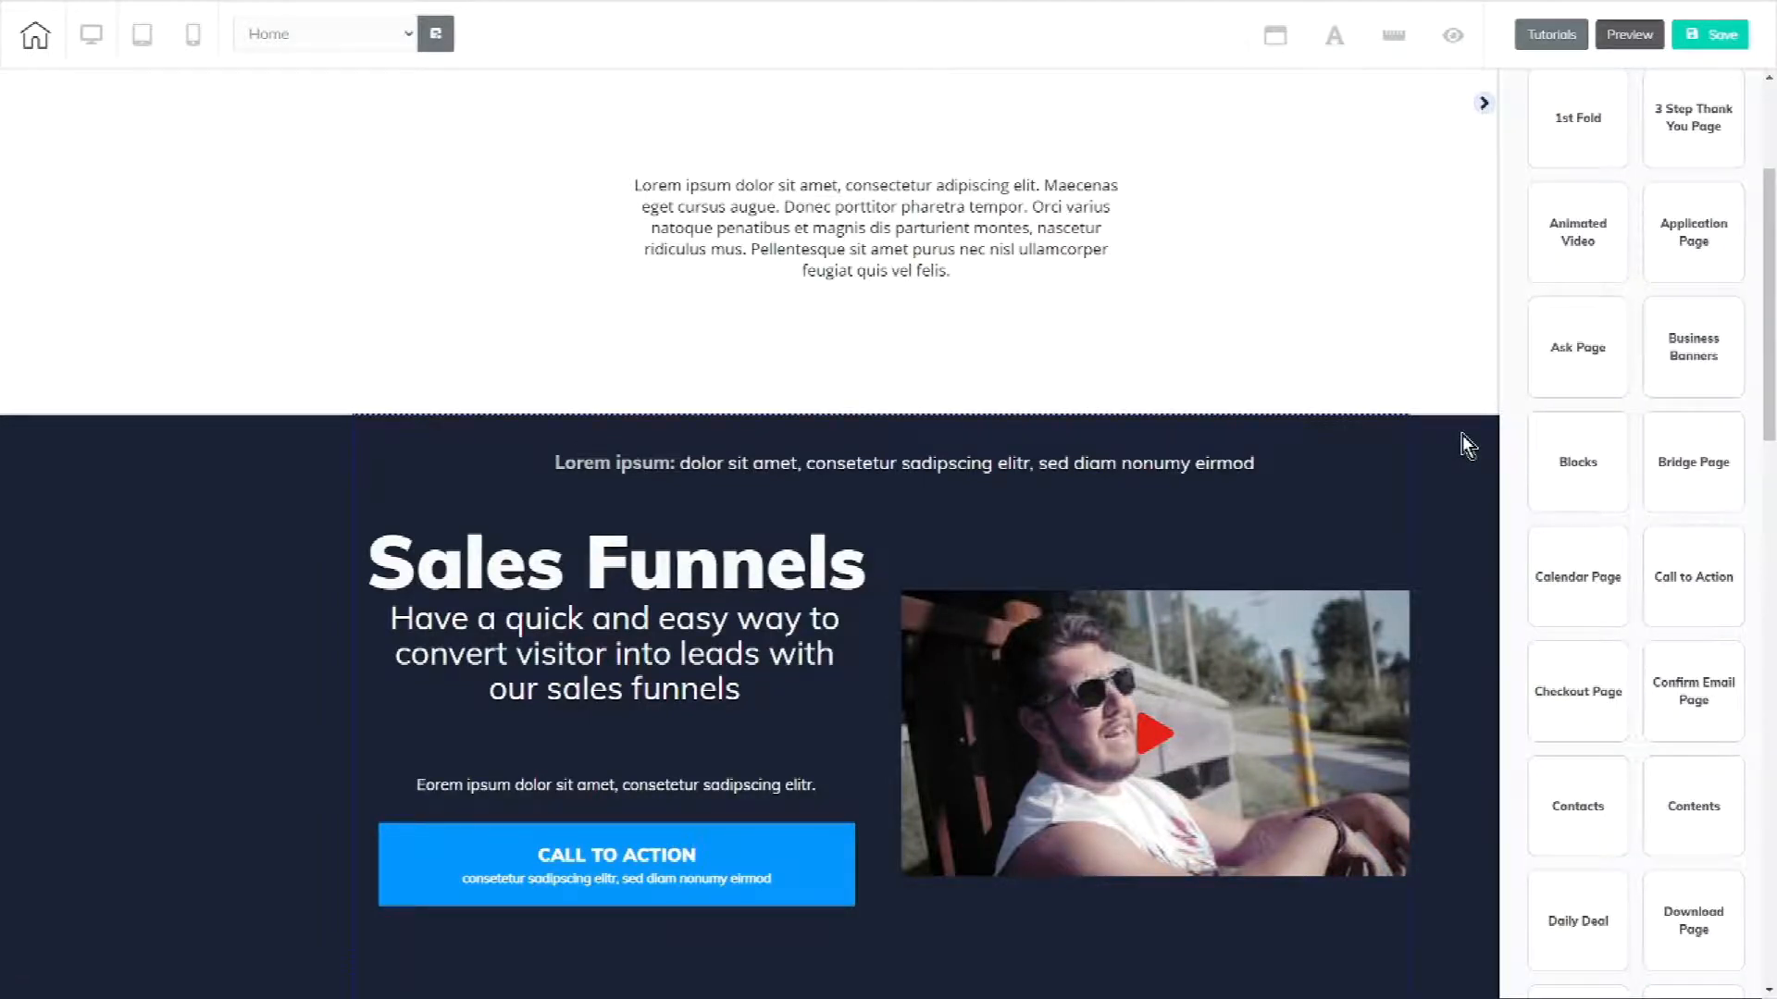
- Set the Sales Funnels panel's height to 1142 and its minimum height to 97
click(1462, 435)
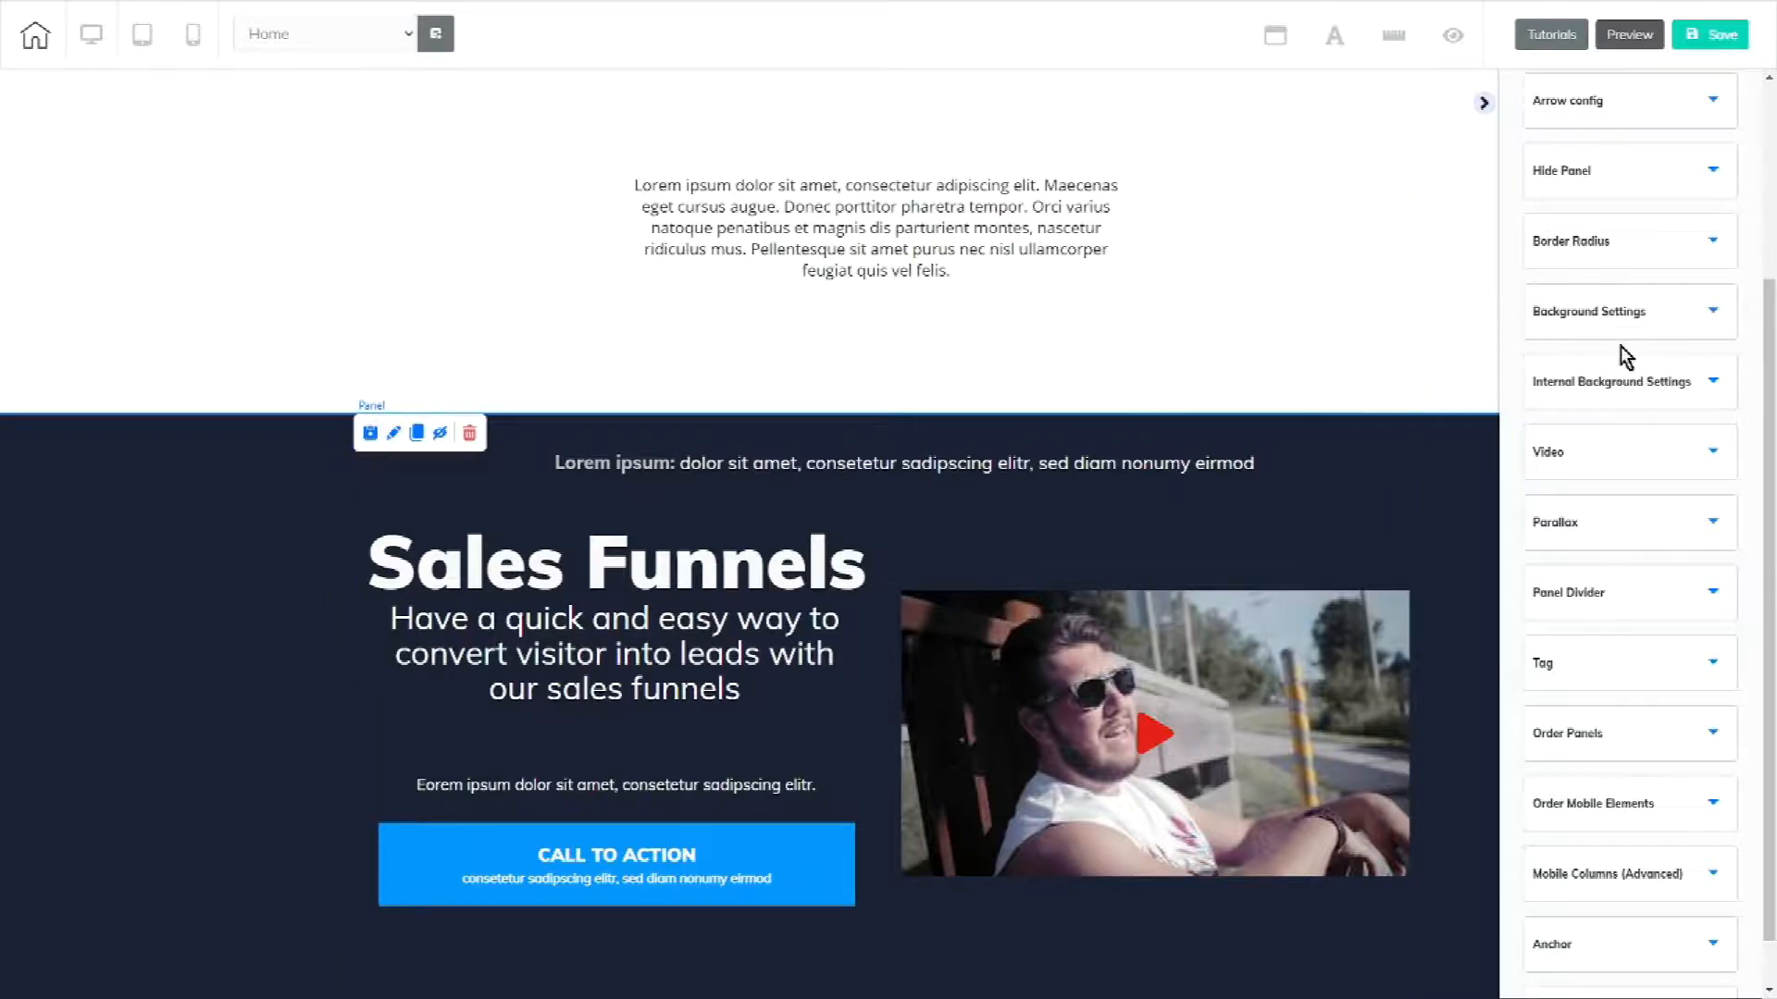
scroll(1517, 352, up, 3)
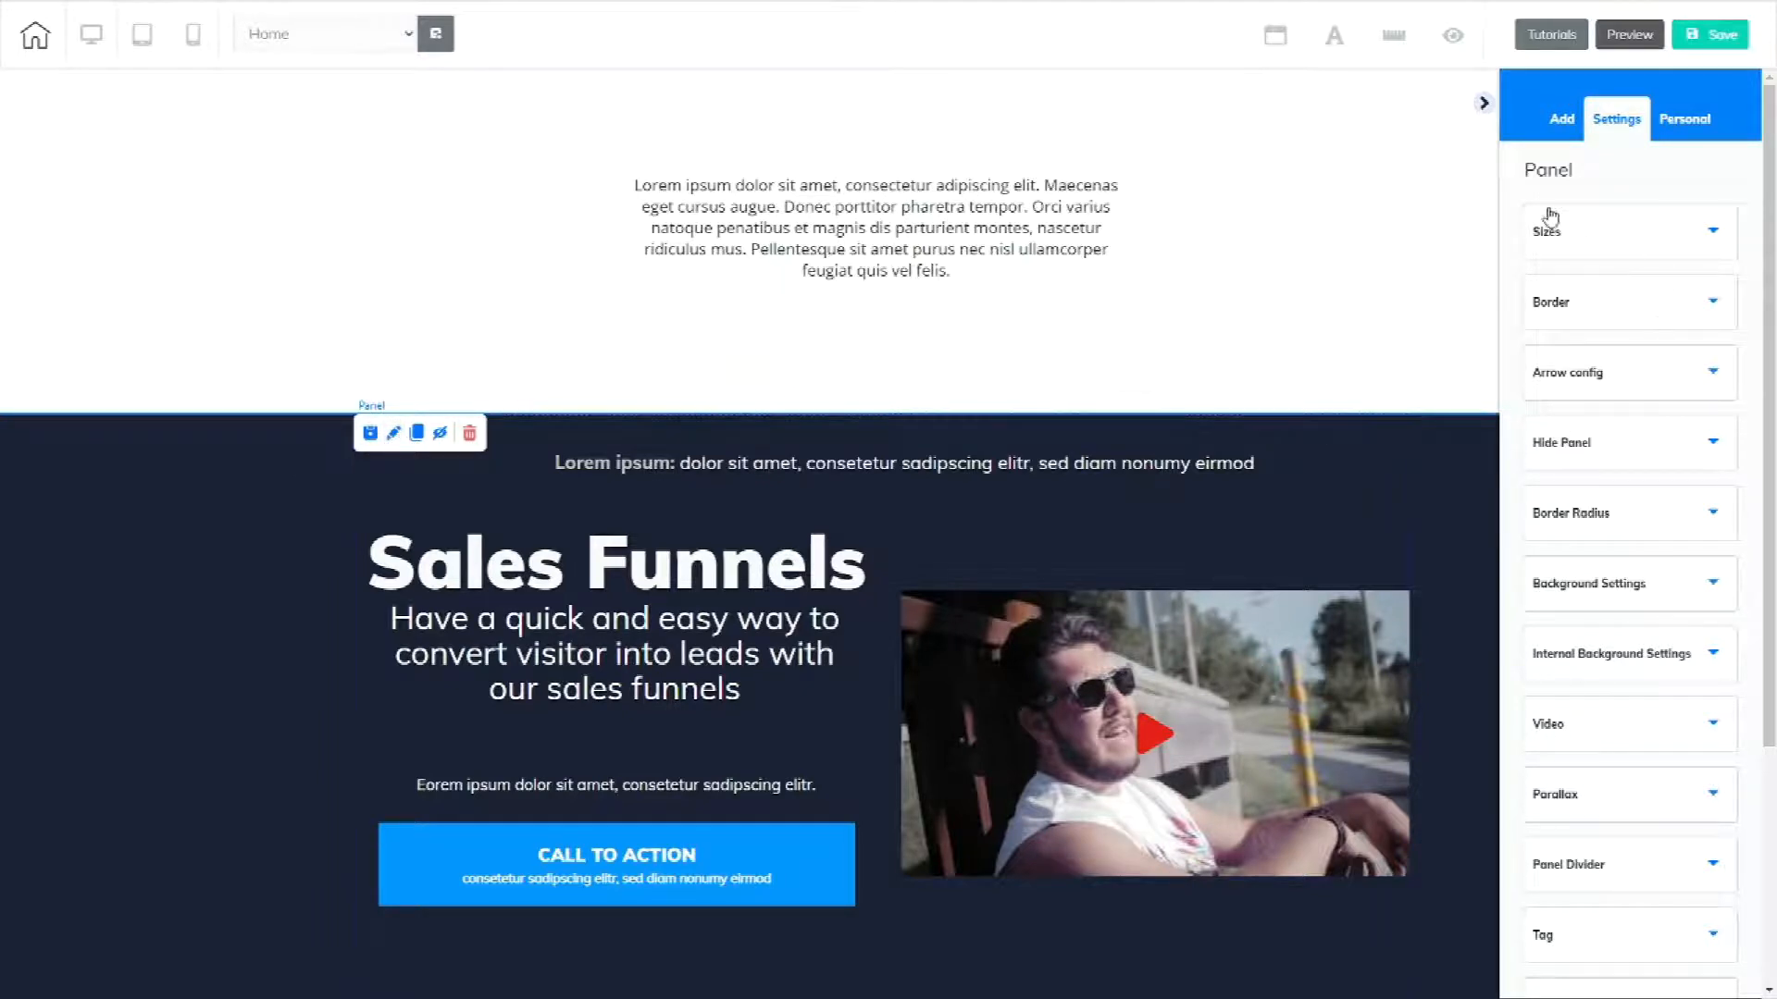
click(1612, 242)
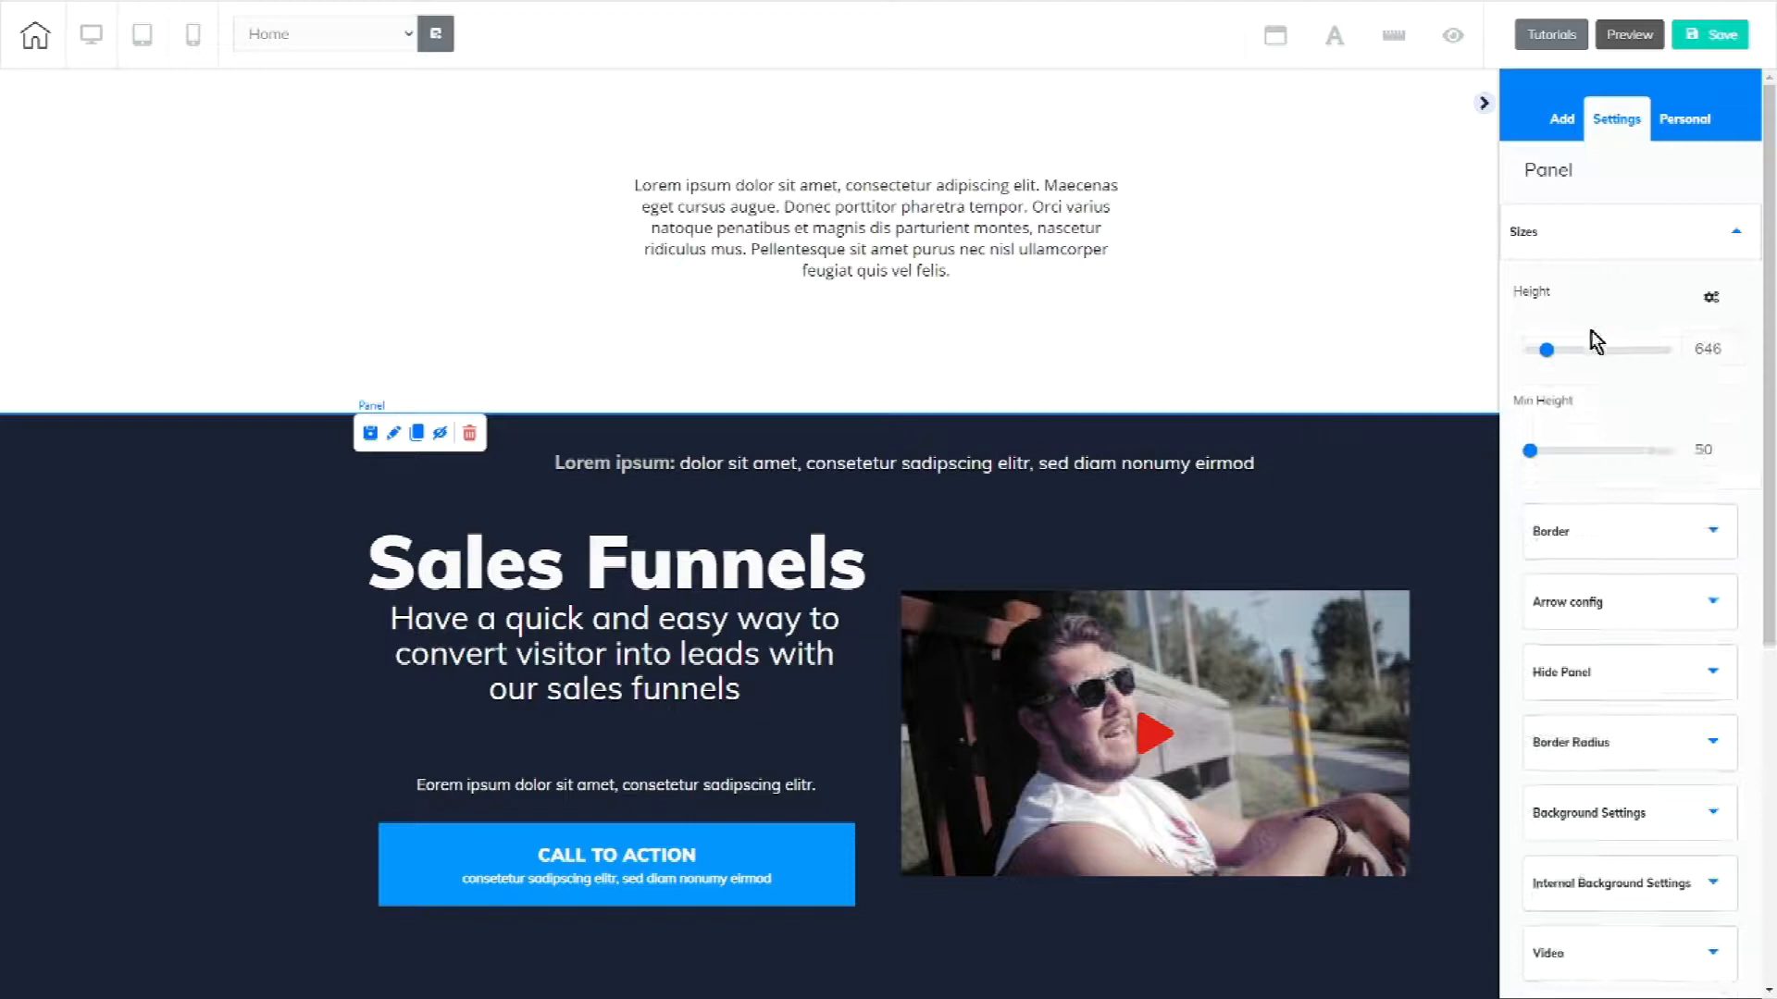
drag(1546, 354, 1561, 355)
drag(1538, 456, 1542, 452)
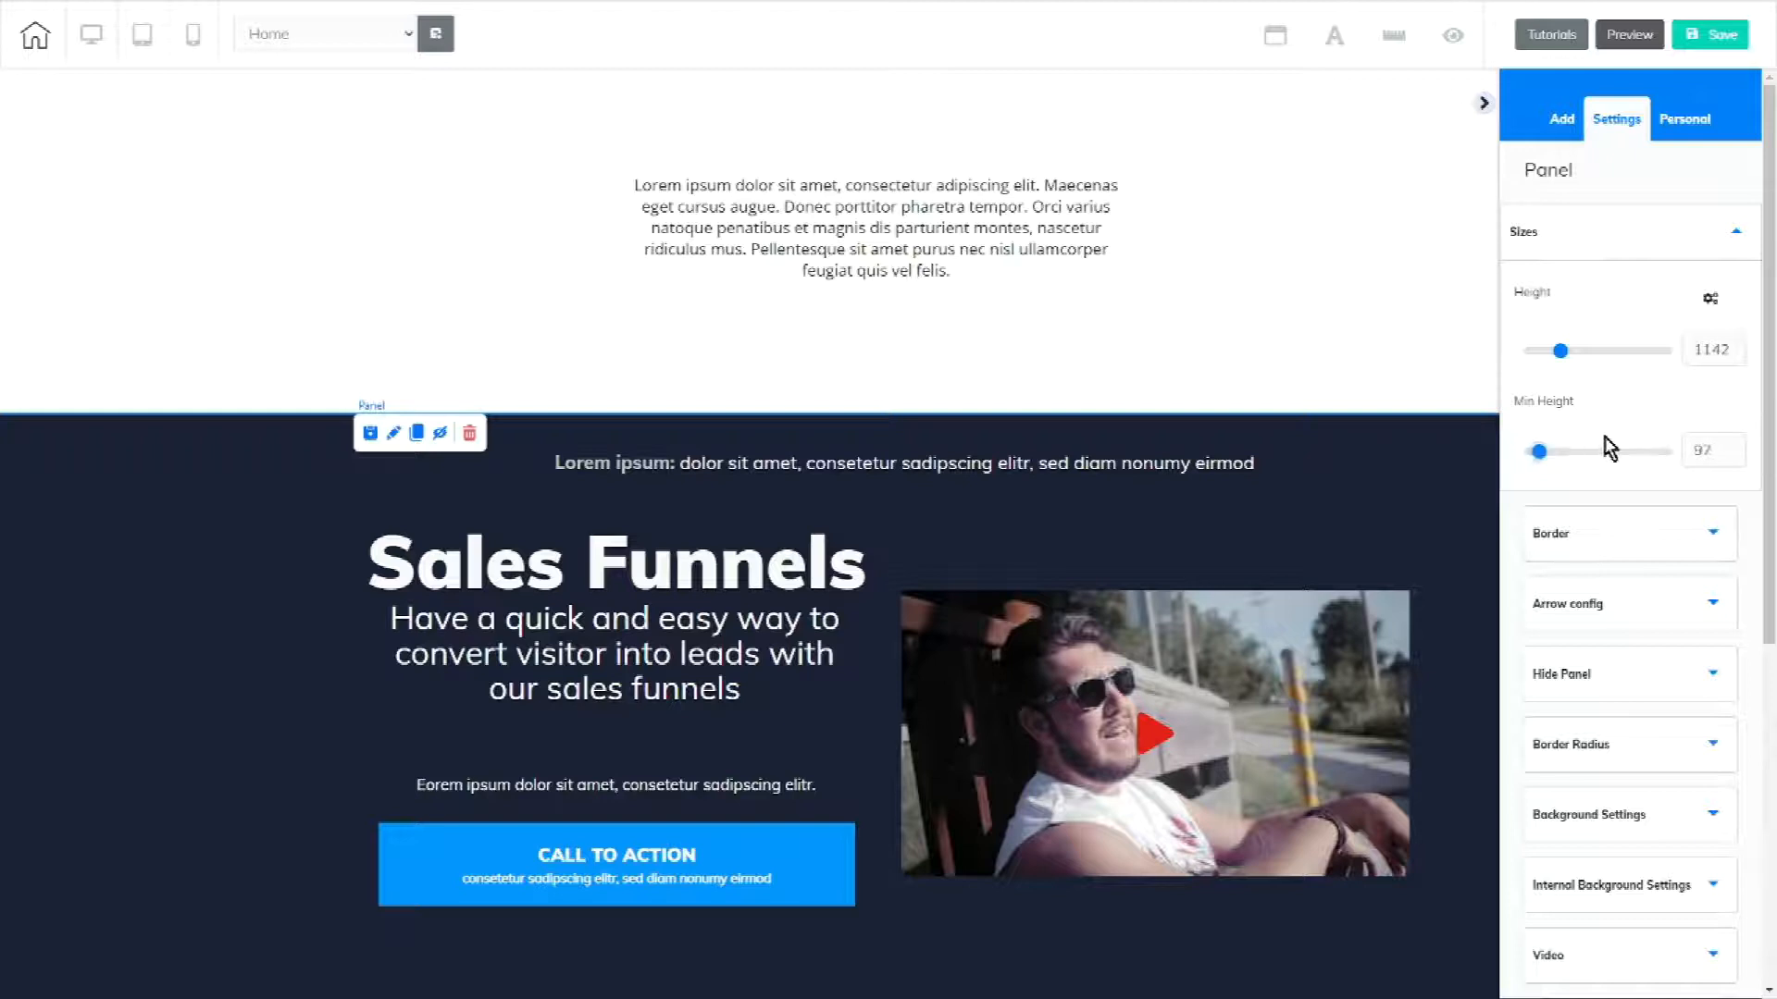
- Examine the Sales Funnels panel's border size, color and shape options
scroll(1610, 448, down, 3)
scroll(1452, 397, down, 3)
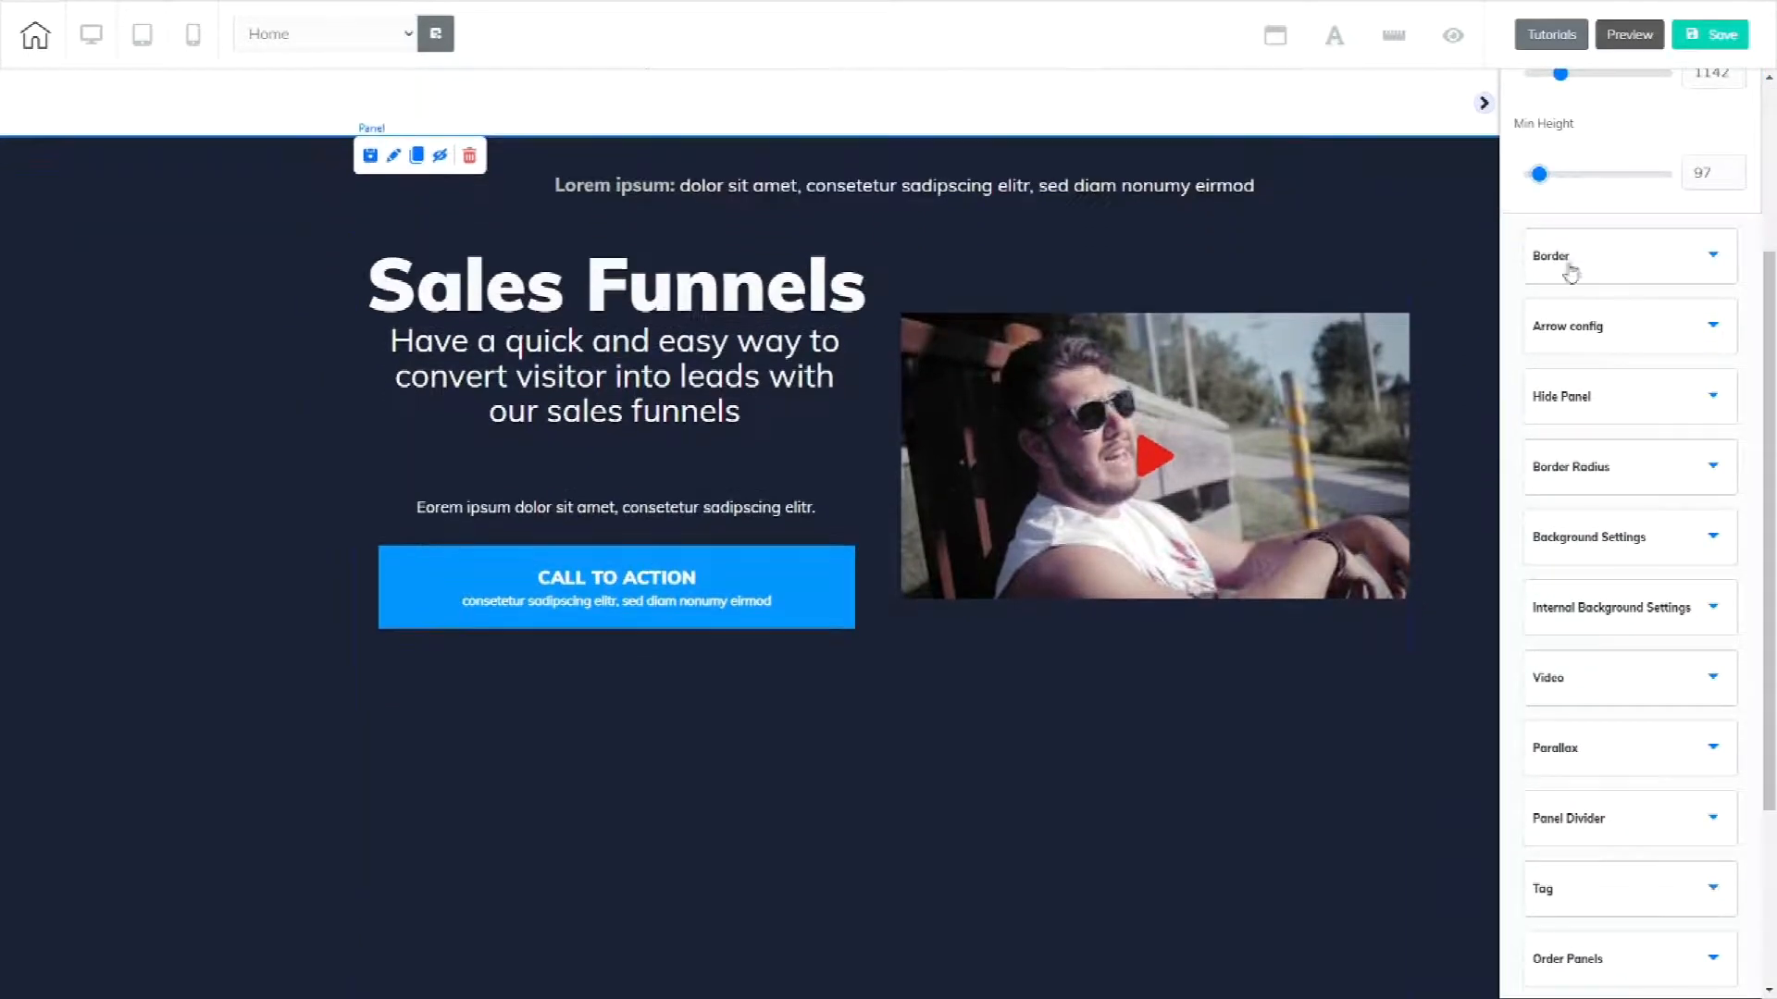
click(1611, 264)
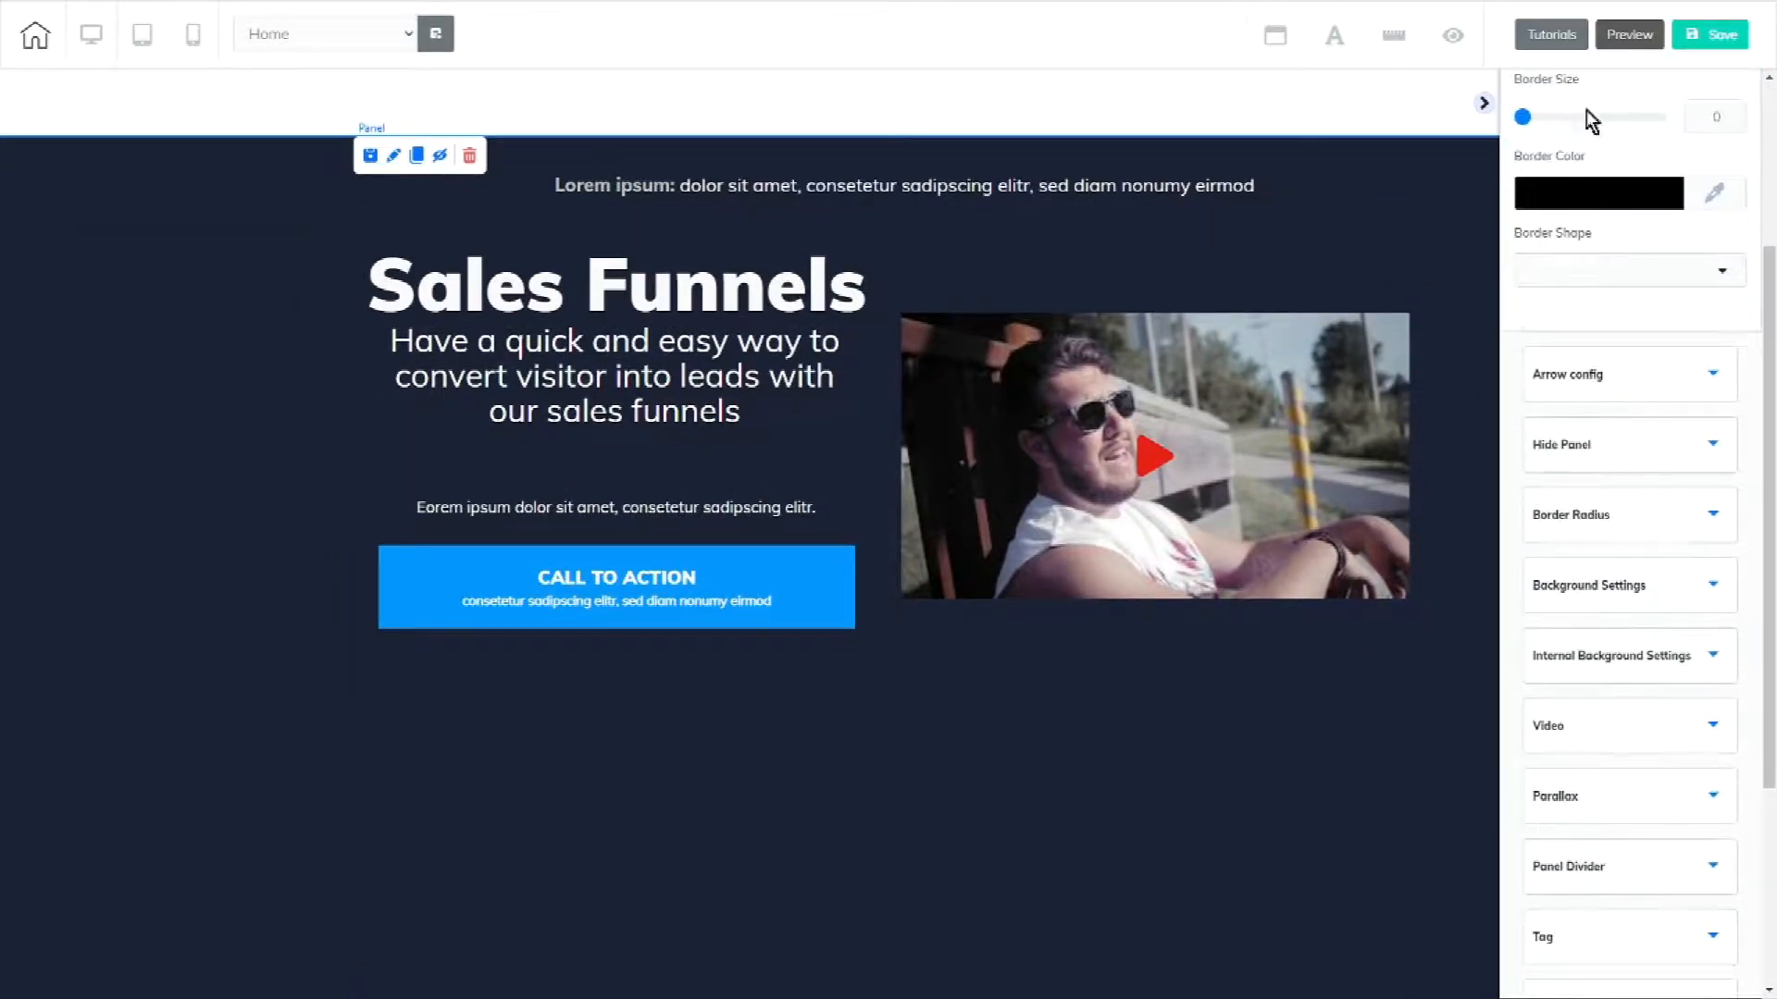
click(1726, 112)
click(1598, 275)
click(1634, 268)
scroll(1453, 481, down, 3)
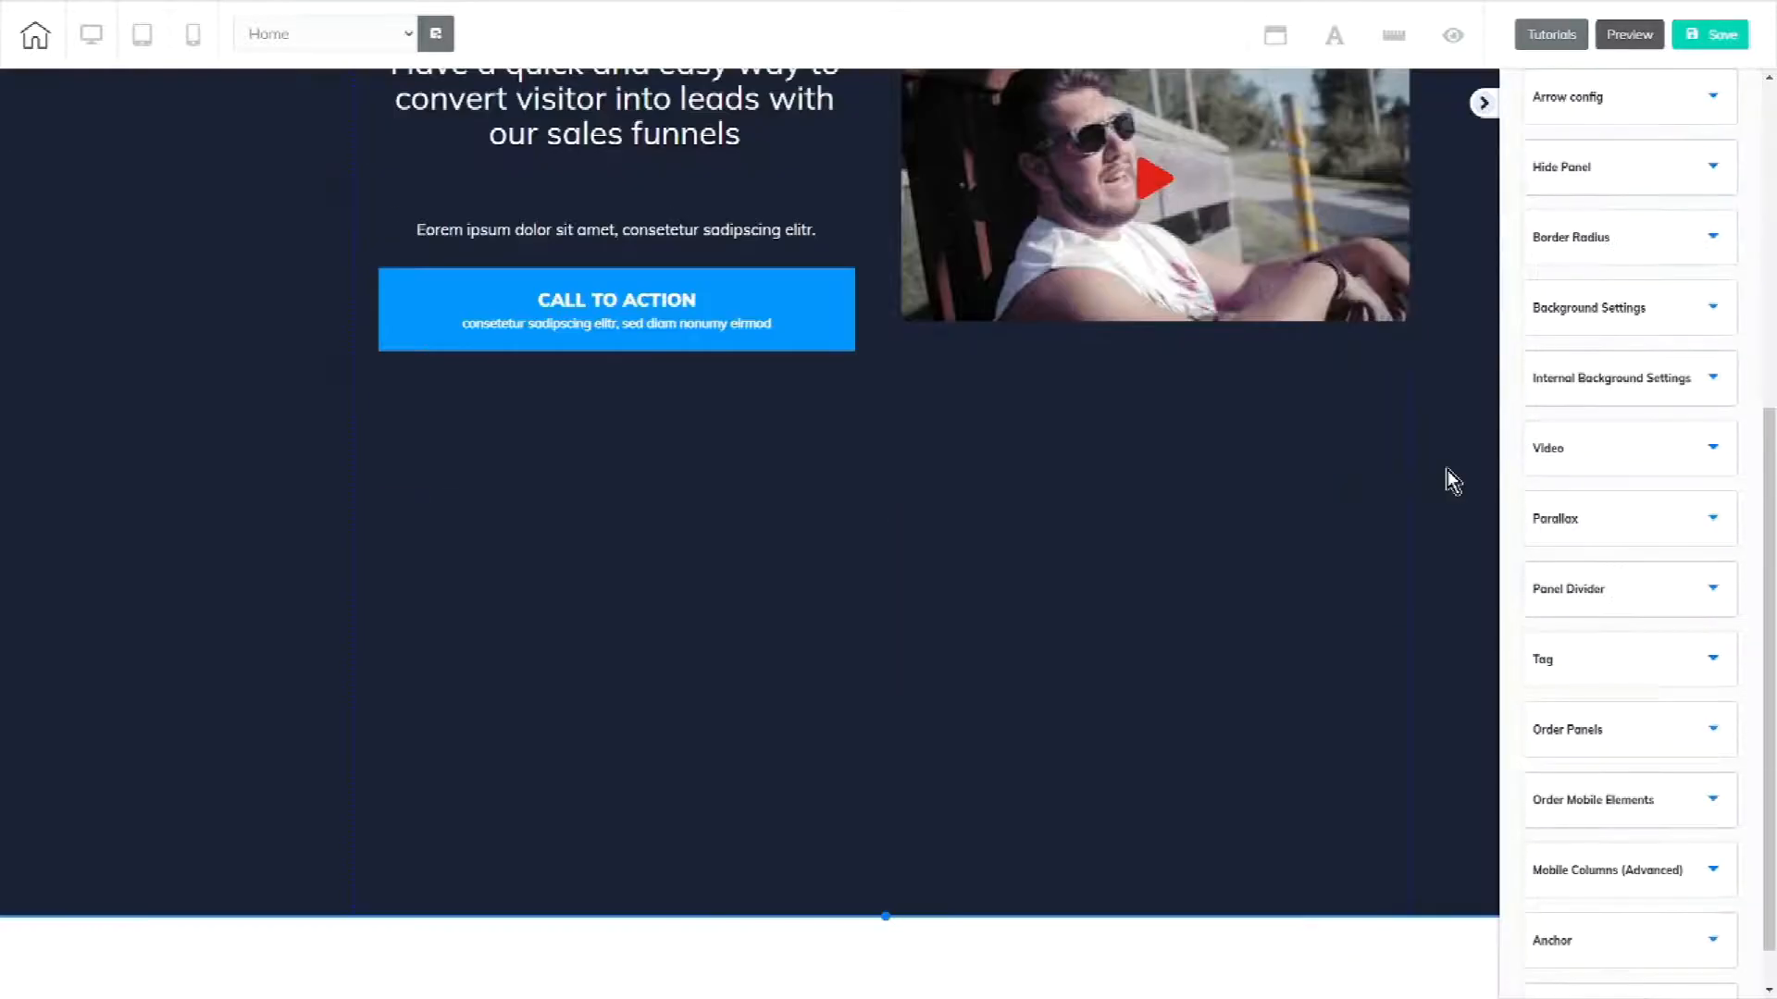
- Enable the arrow effect beneath the Sales Funnels panel and turn it off again
click(1574, 101)
click(1523, 153)
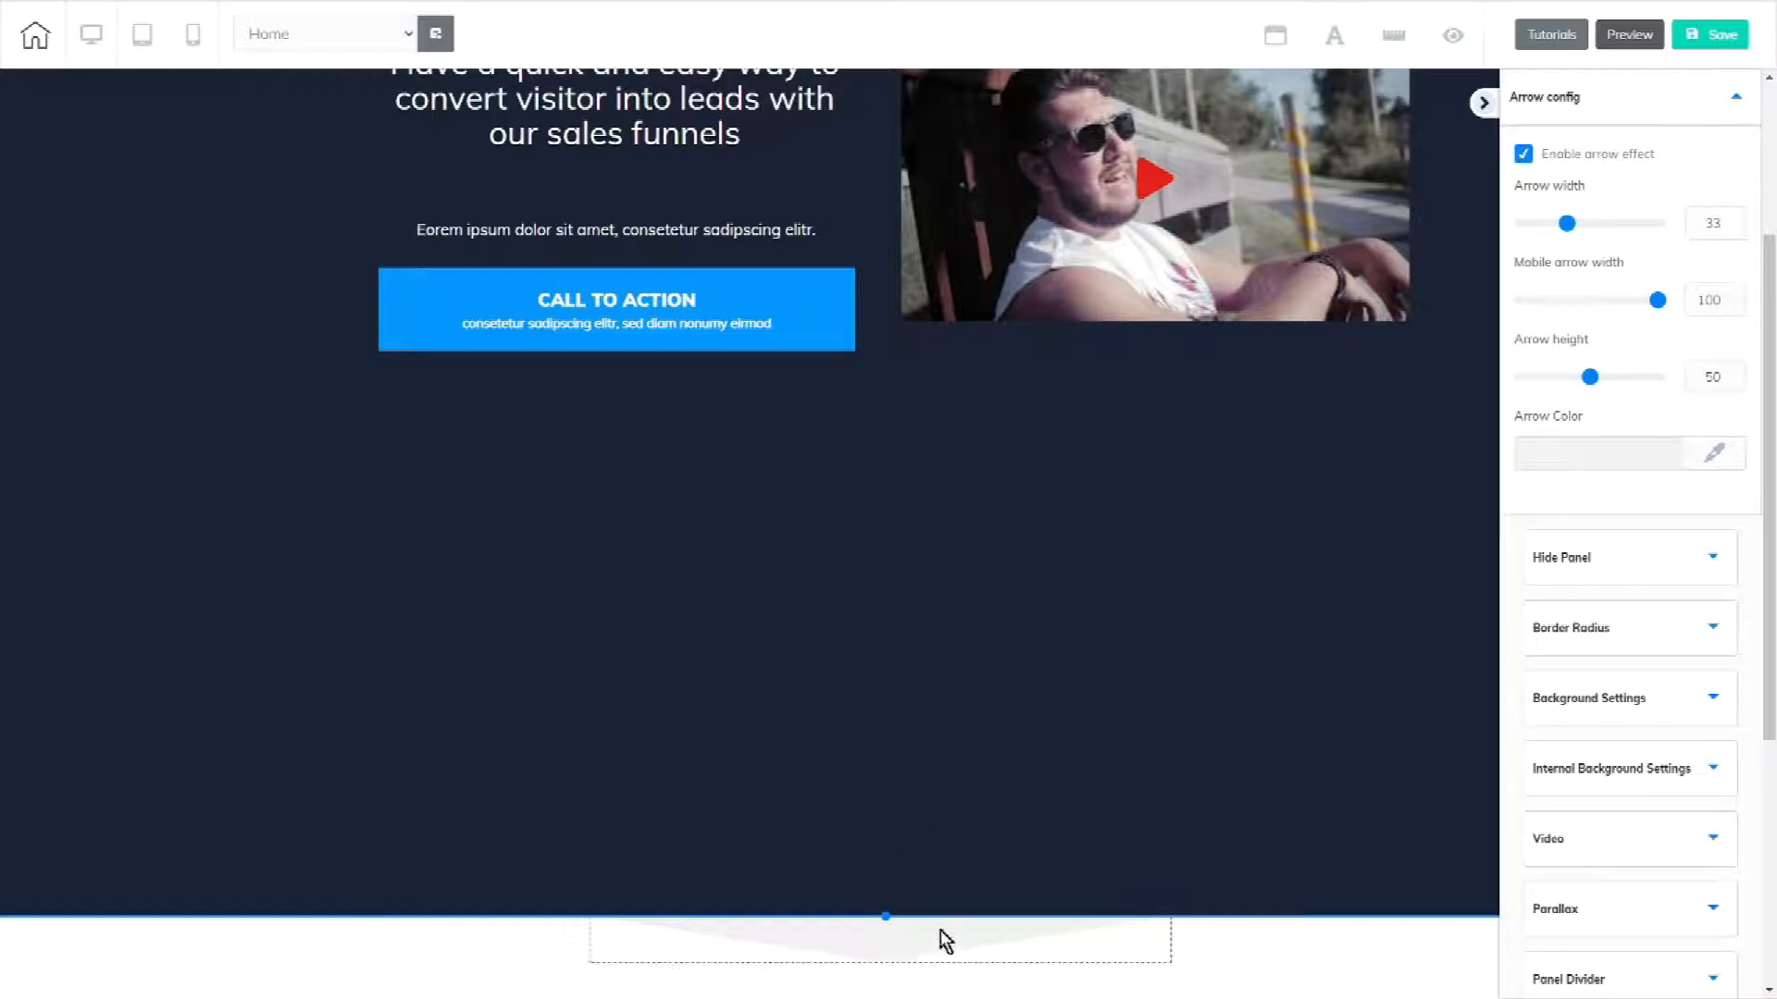
click(1542, 159)
- Toggle the panel's timed hiding on and off, and try a border radius of 50 on its top-left corner
click(1598, 245)
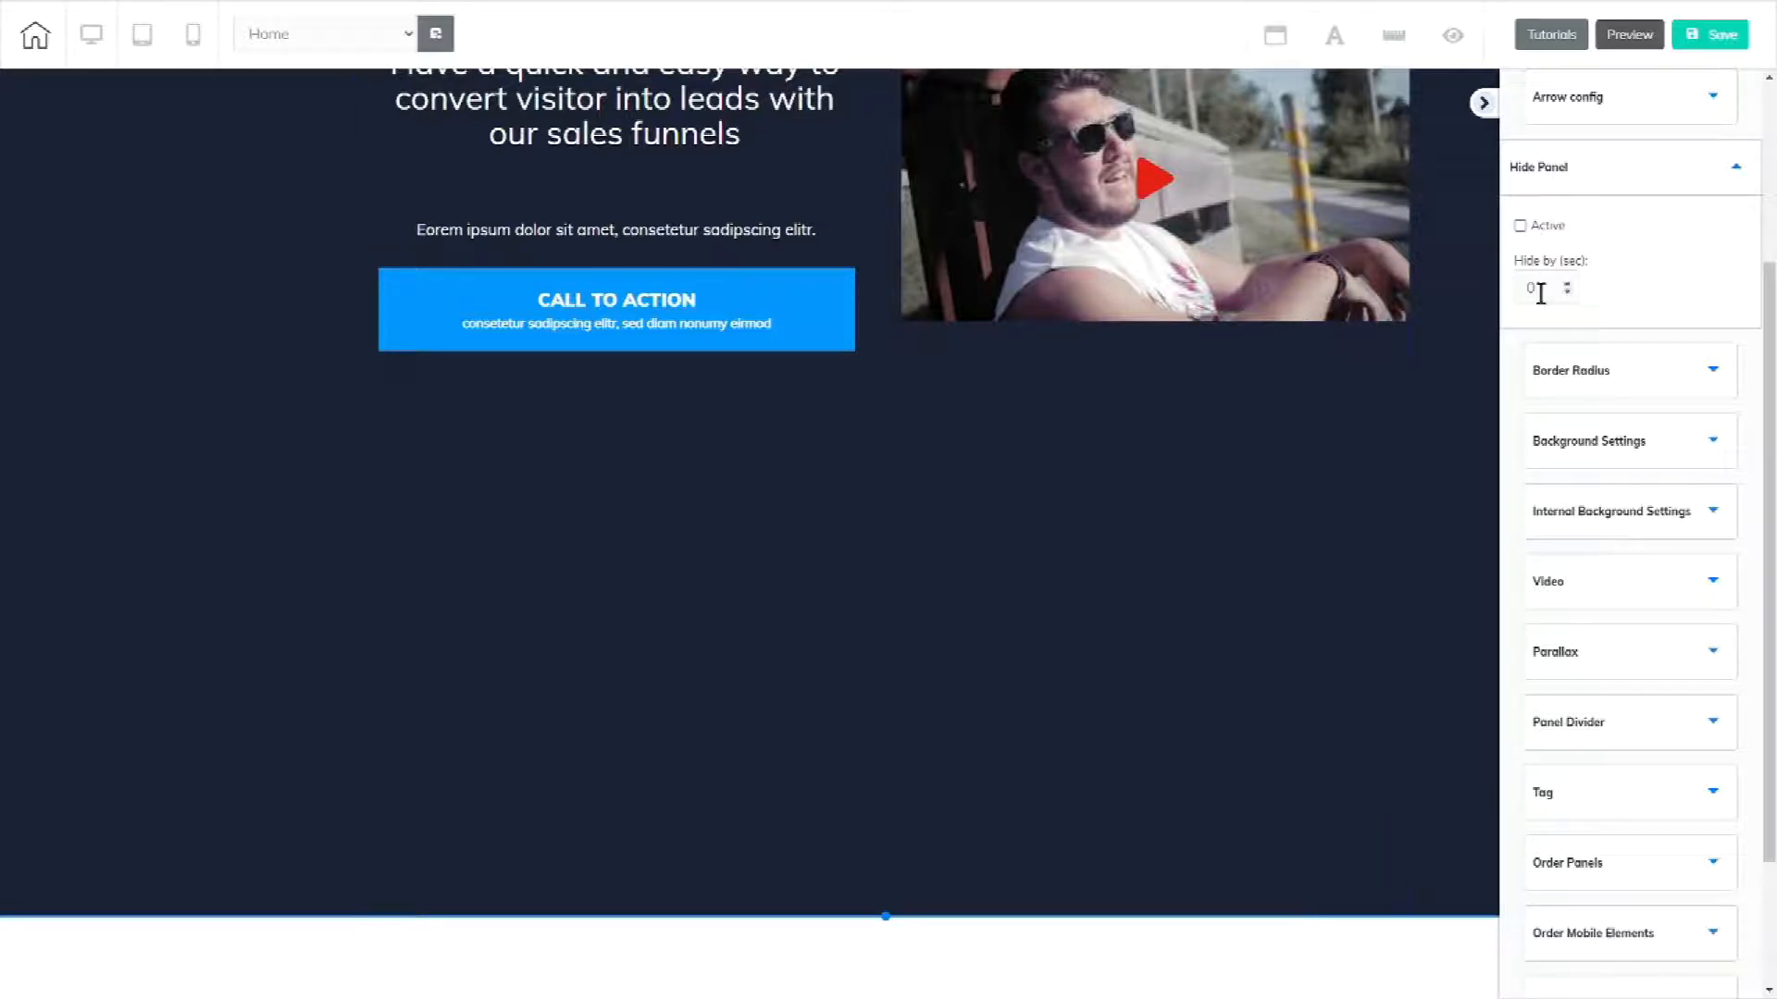
click(1526, 284)
click(1523, 228)
click(1520, 227)
click(1645, 376)
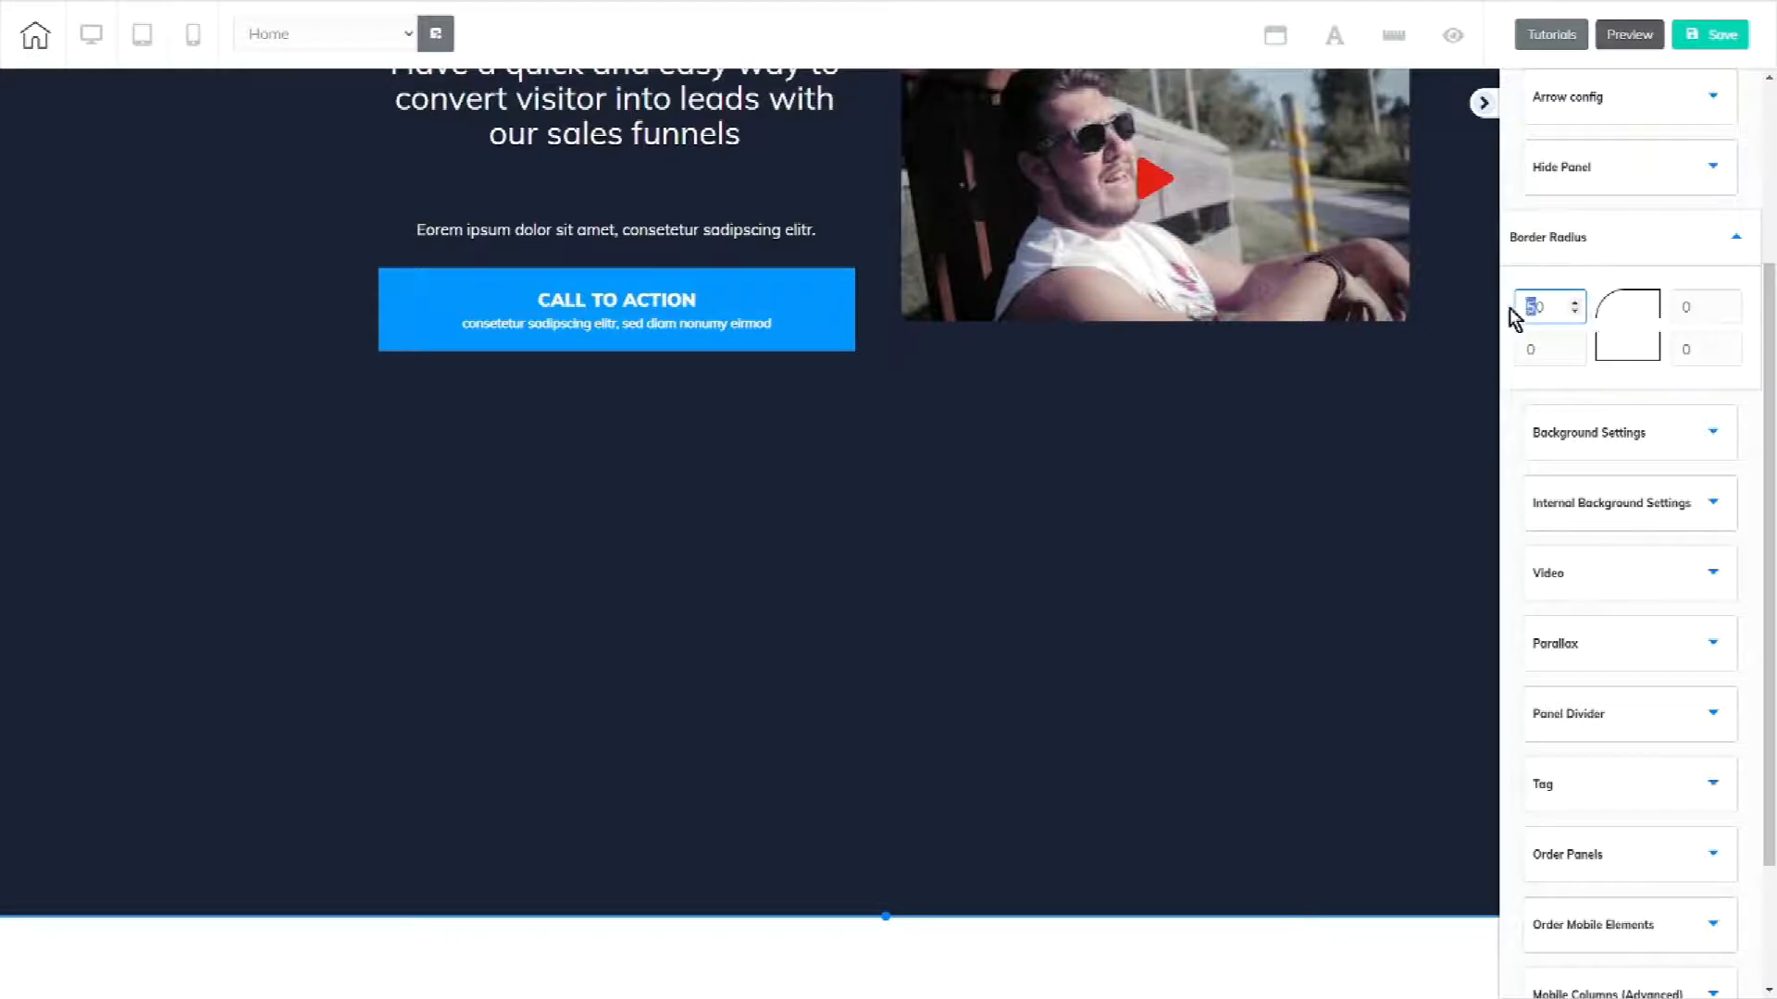
- Change the Sales Funnels panel's solid background color to a medium blue
click(1682, 433)
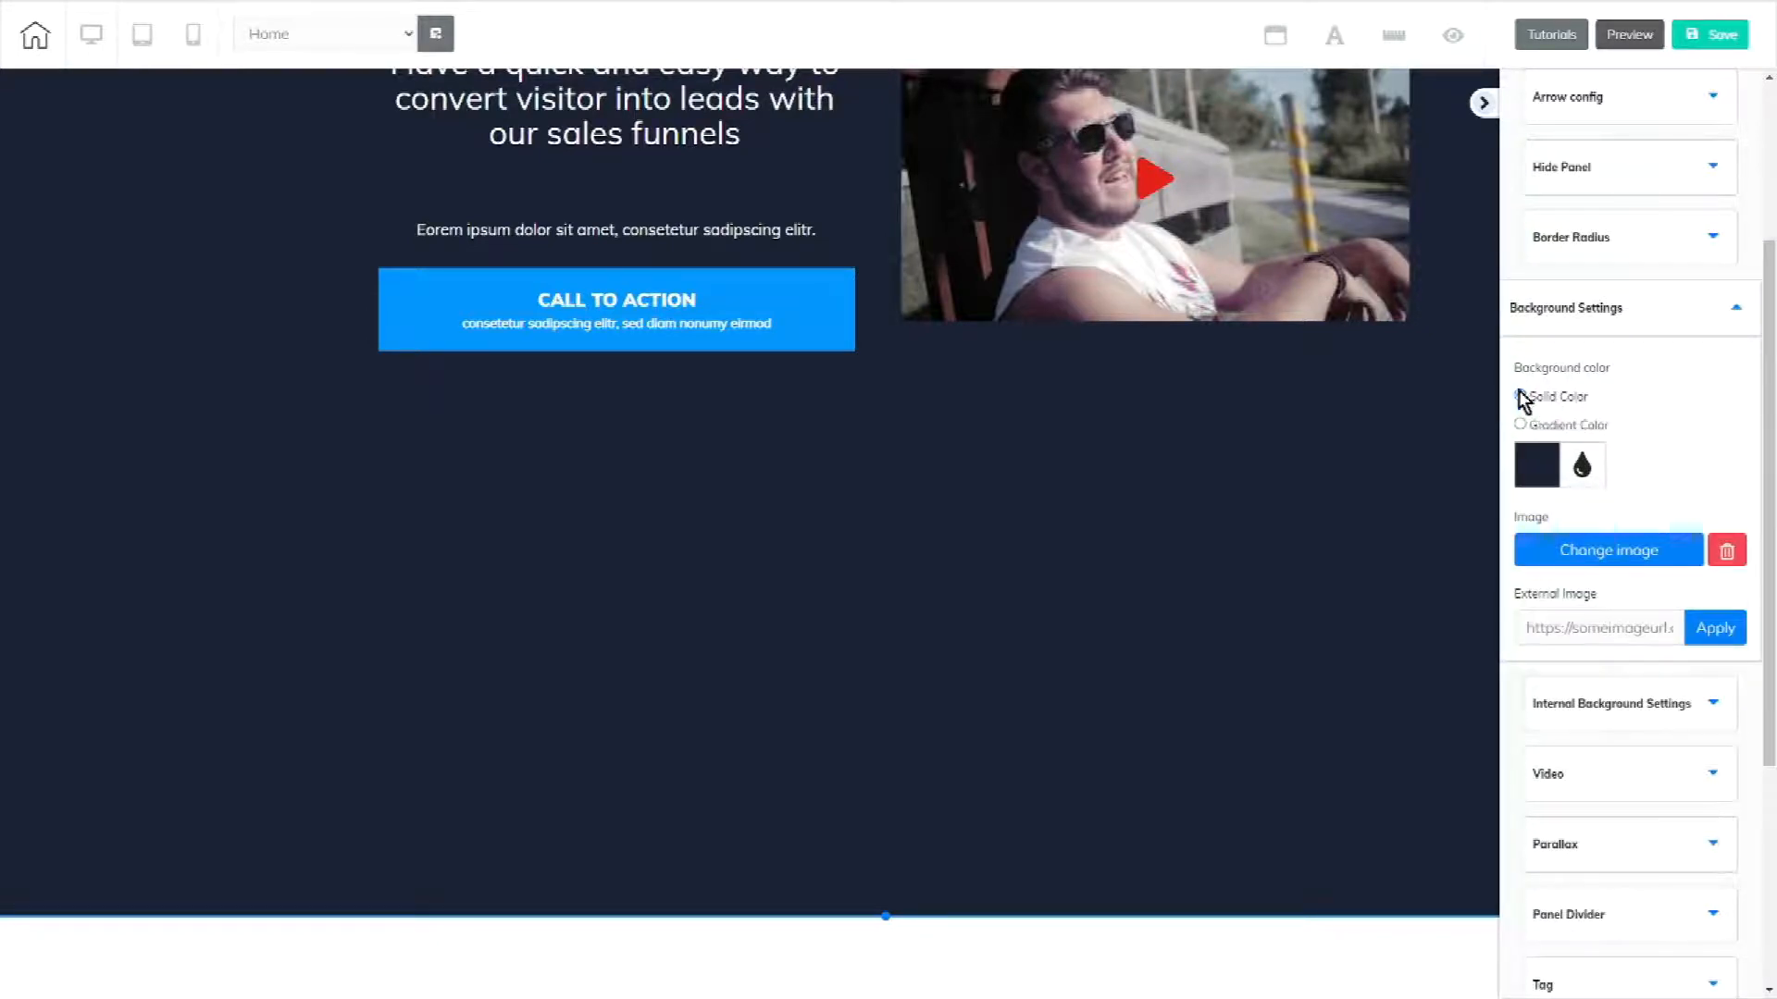
click(1540, 478)
mouse_move(1662, 567)
mouse_down()
mouse_move(1713, 508)
mouse_move(1644, 578)
mouse_up()
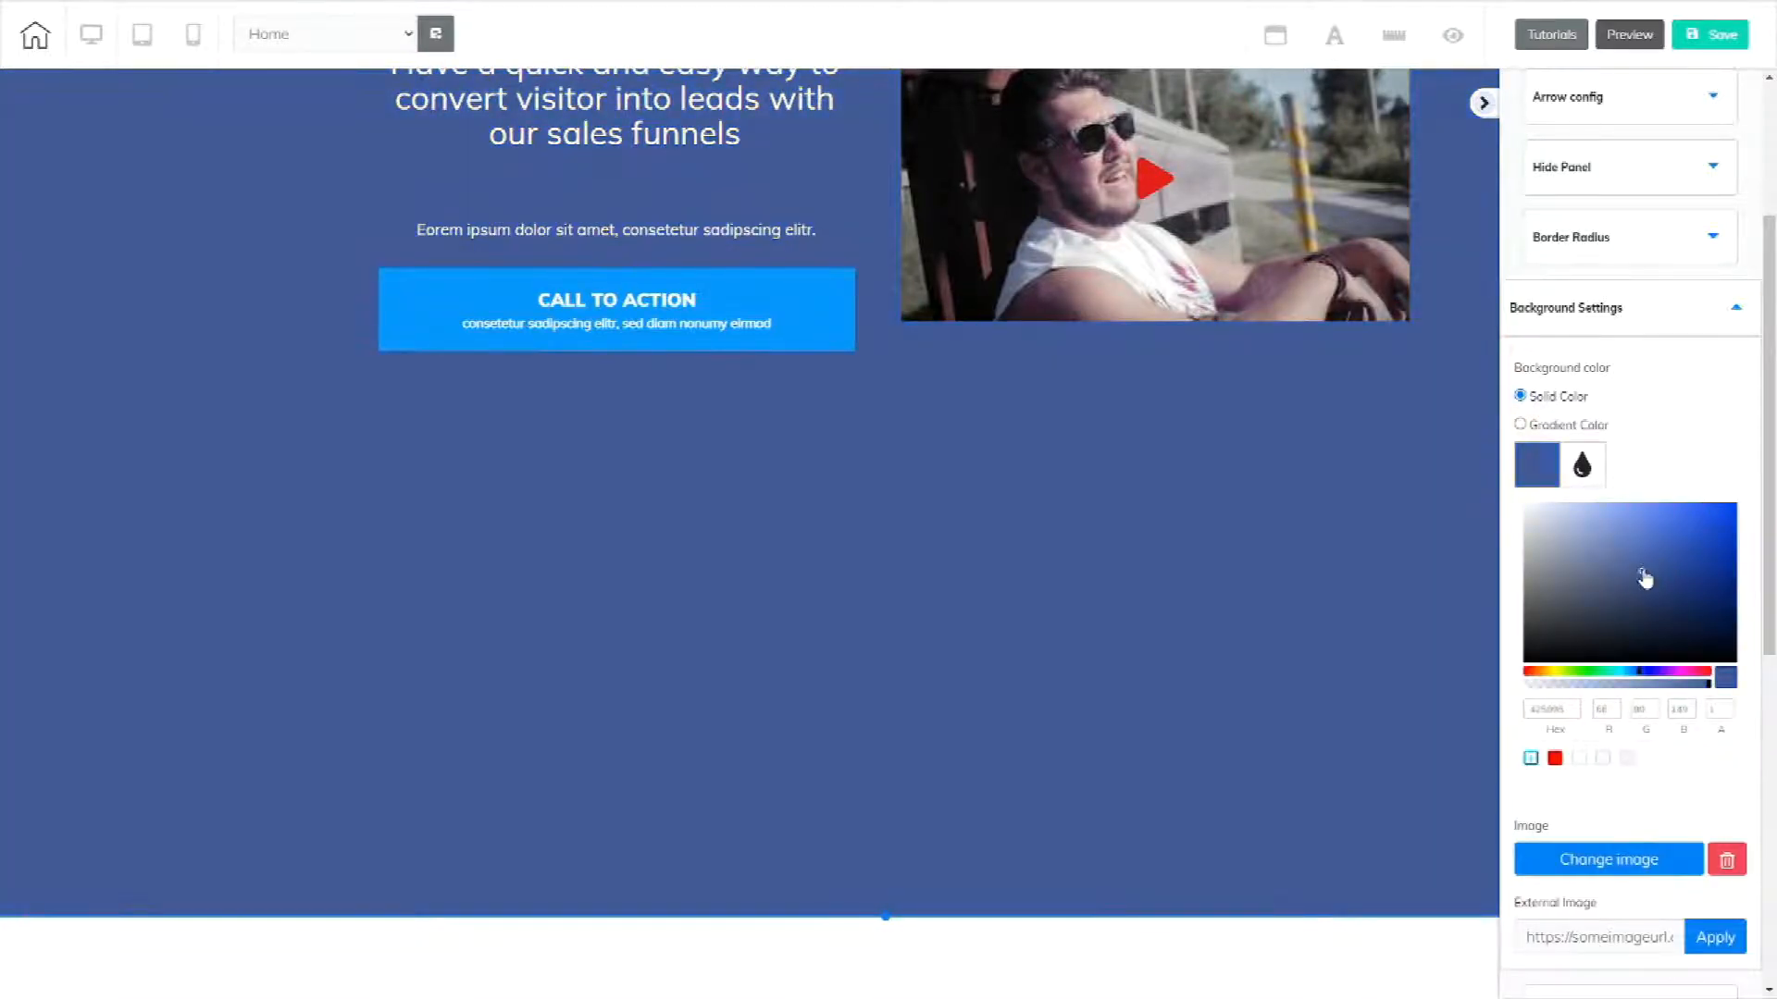
- Give the Sales Funnels panel a gradient background from near-black (RGB 13, 13, 13) to red (FF1818)
click(1520, 426)
click(1537, 474)
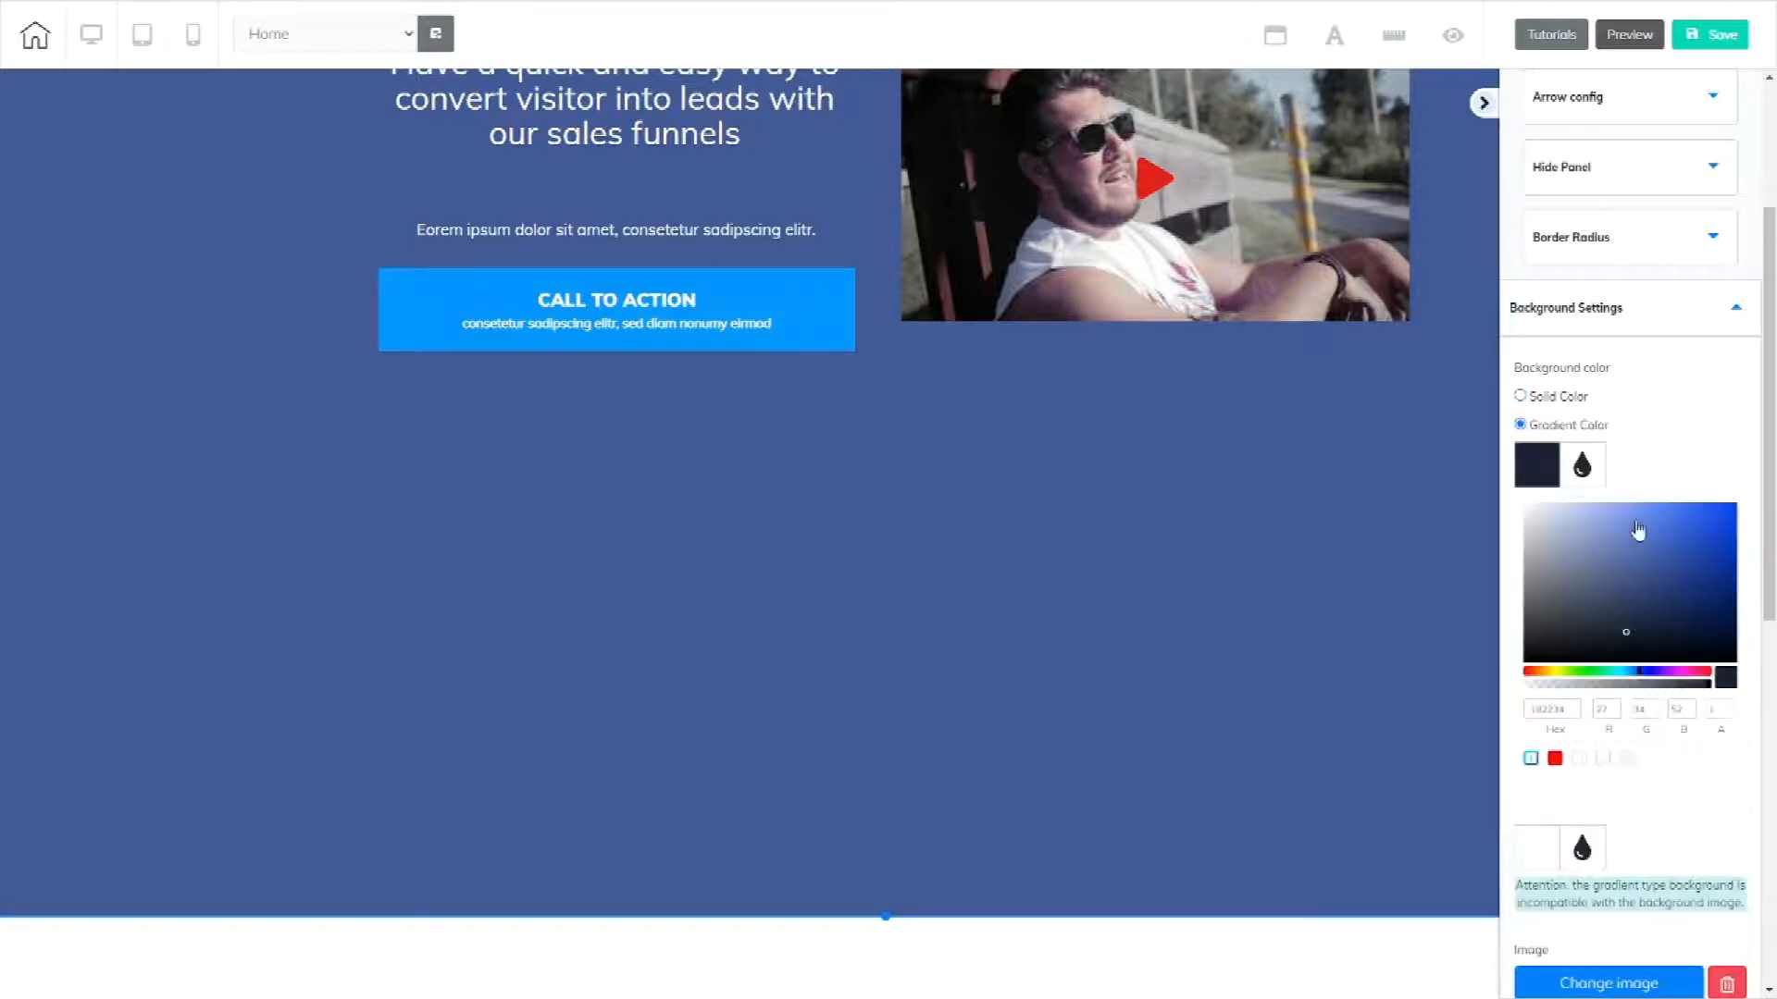
drag(1615, 565, 1511, 666)
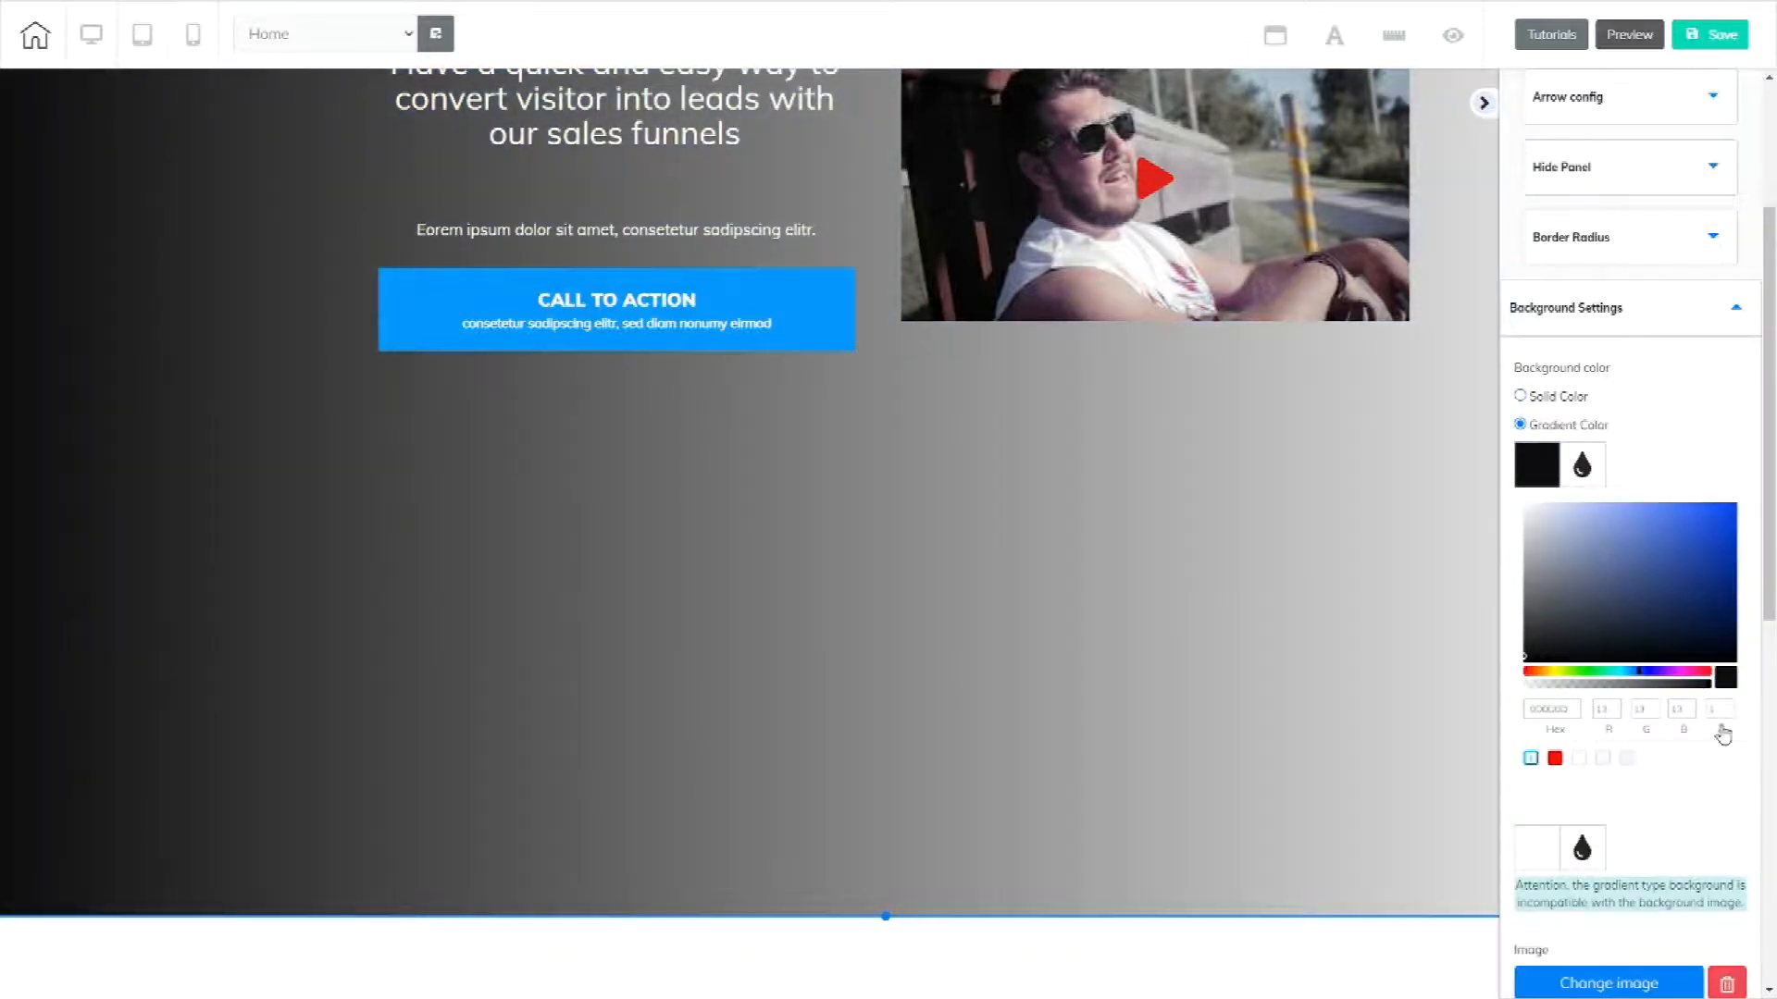
scroll(1653, 822, down, 2)
click(1539, 667)
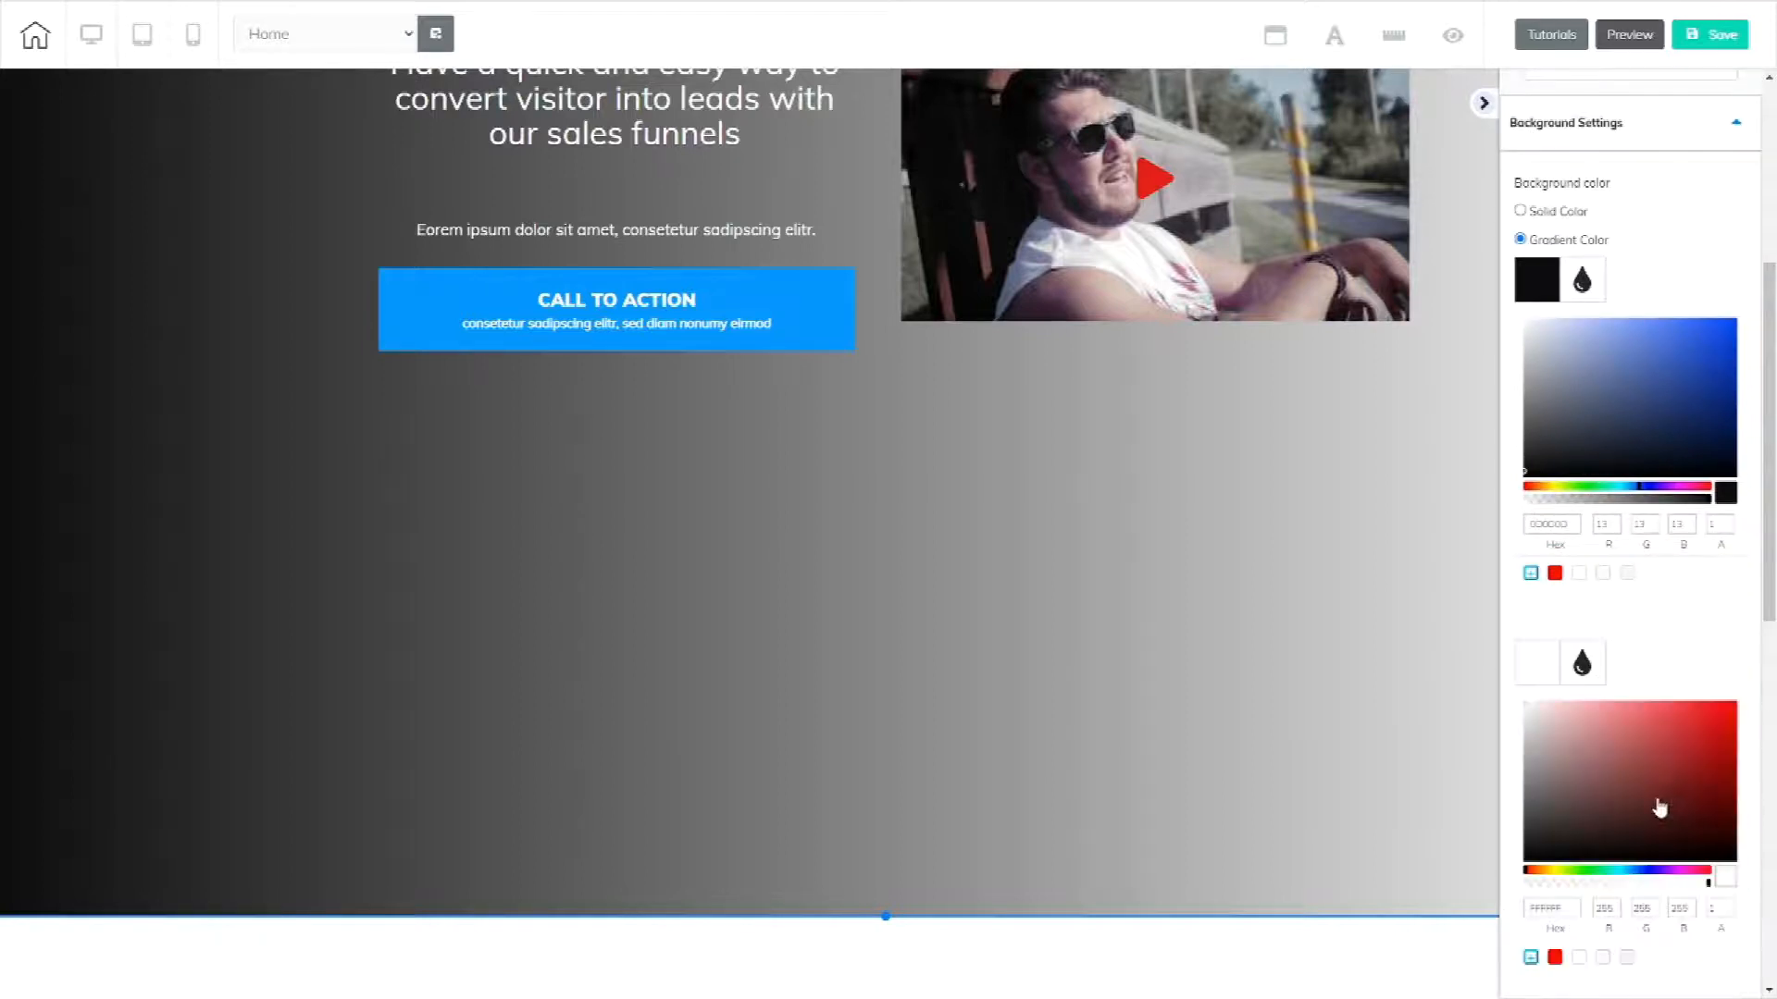
click(1718, 705)
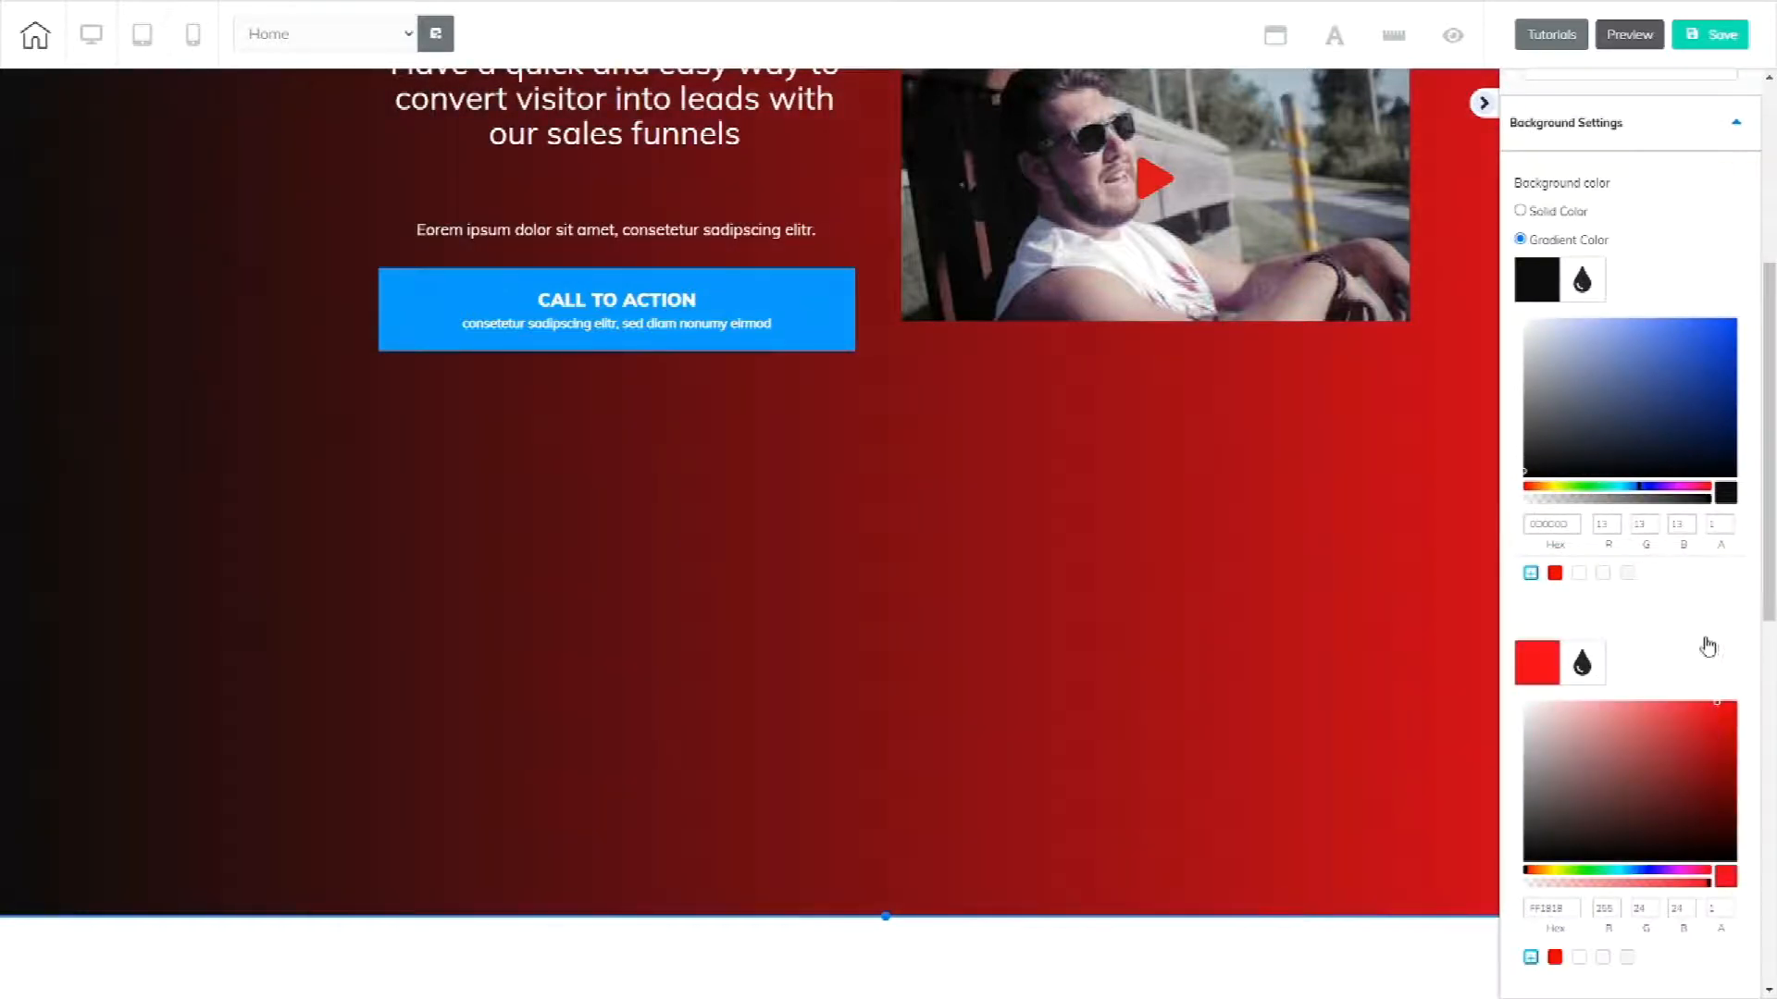
- Set the "banner for template" picture as the Sales Funnels panel's background image and shorten the panel to just below its content
scroll(1708, 646, down, 8)
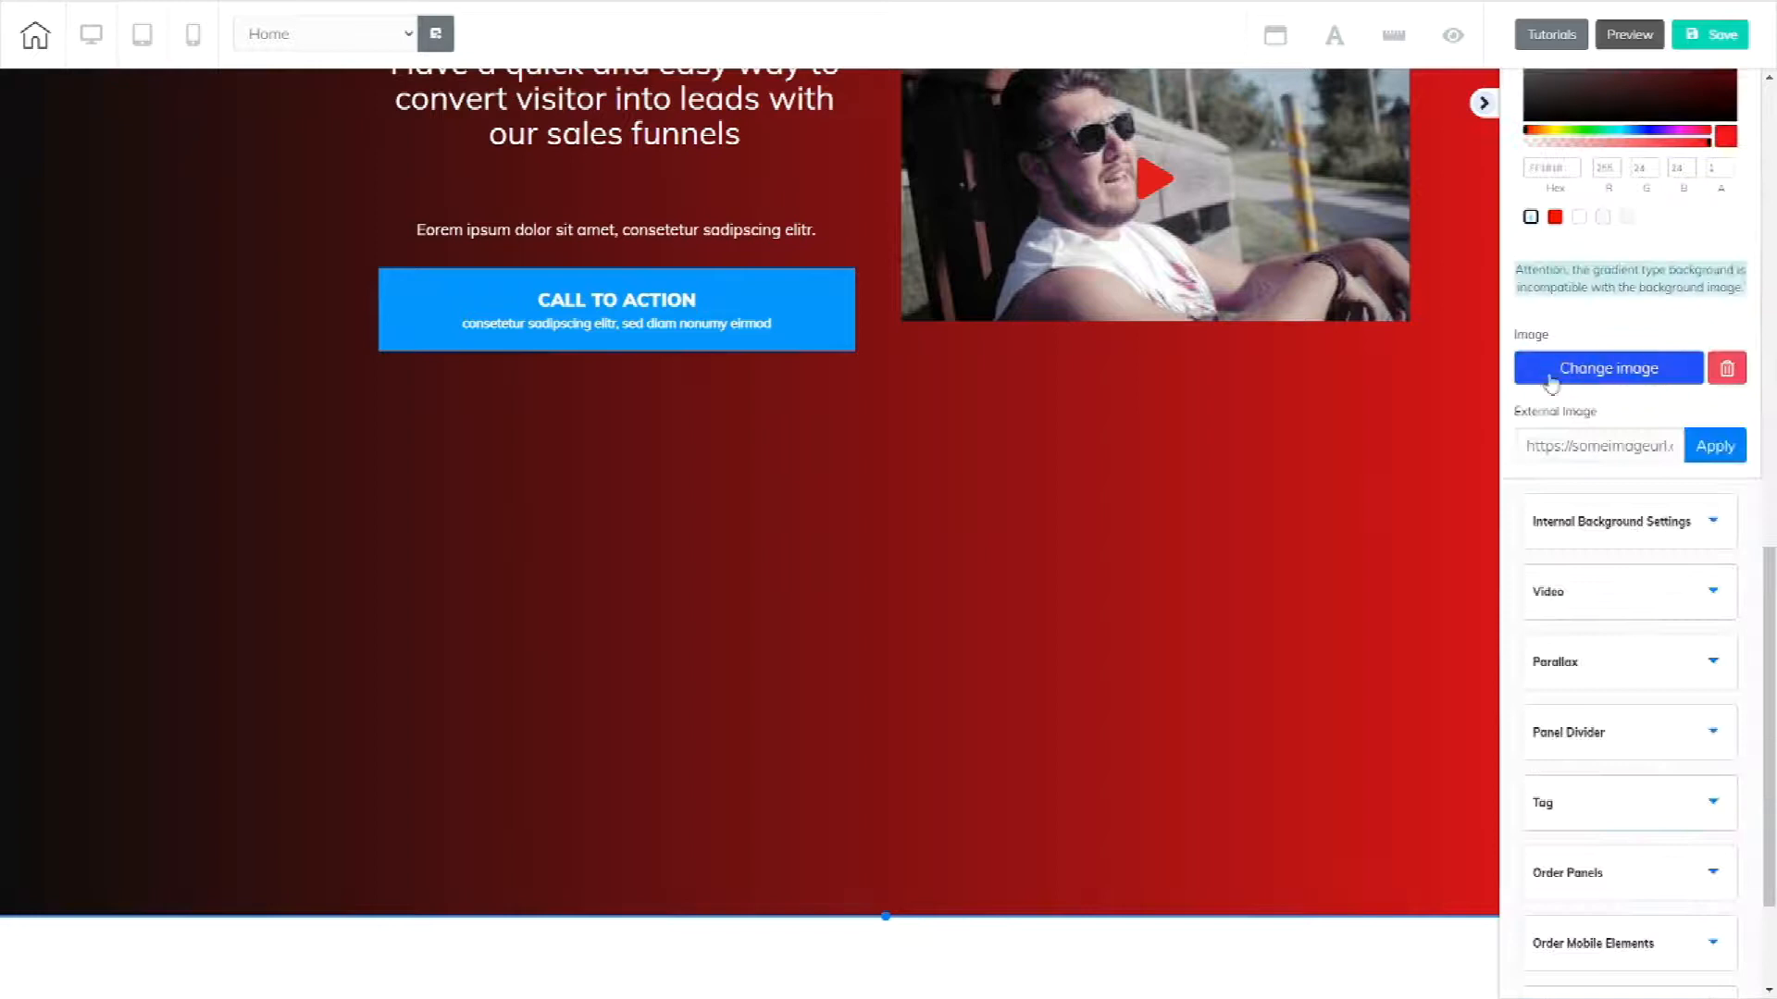
click(1600, 369)
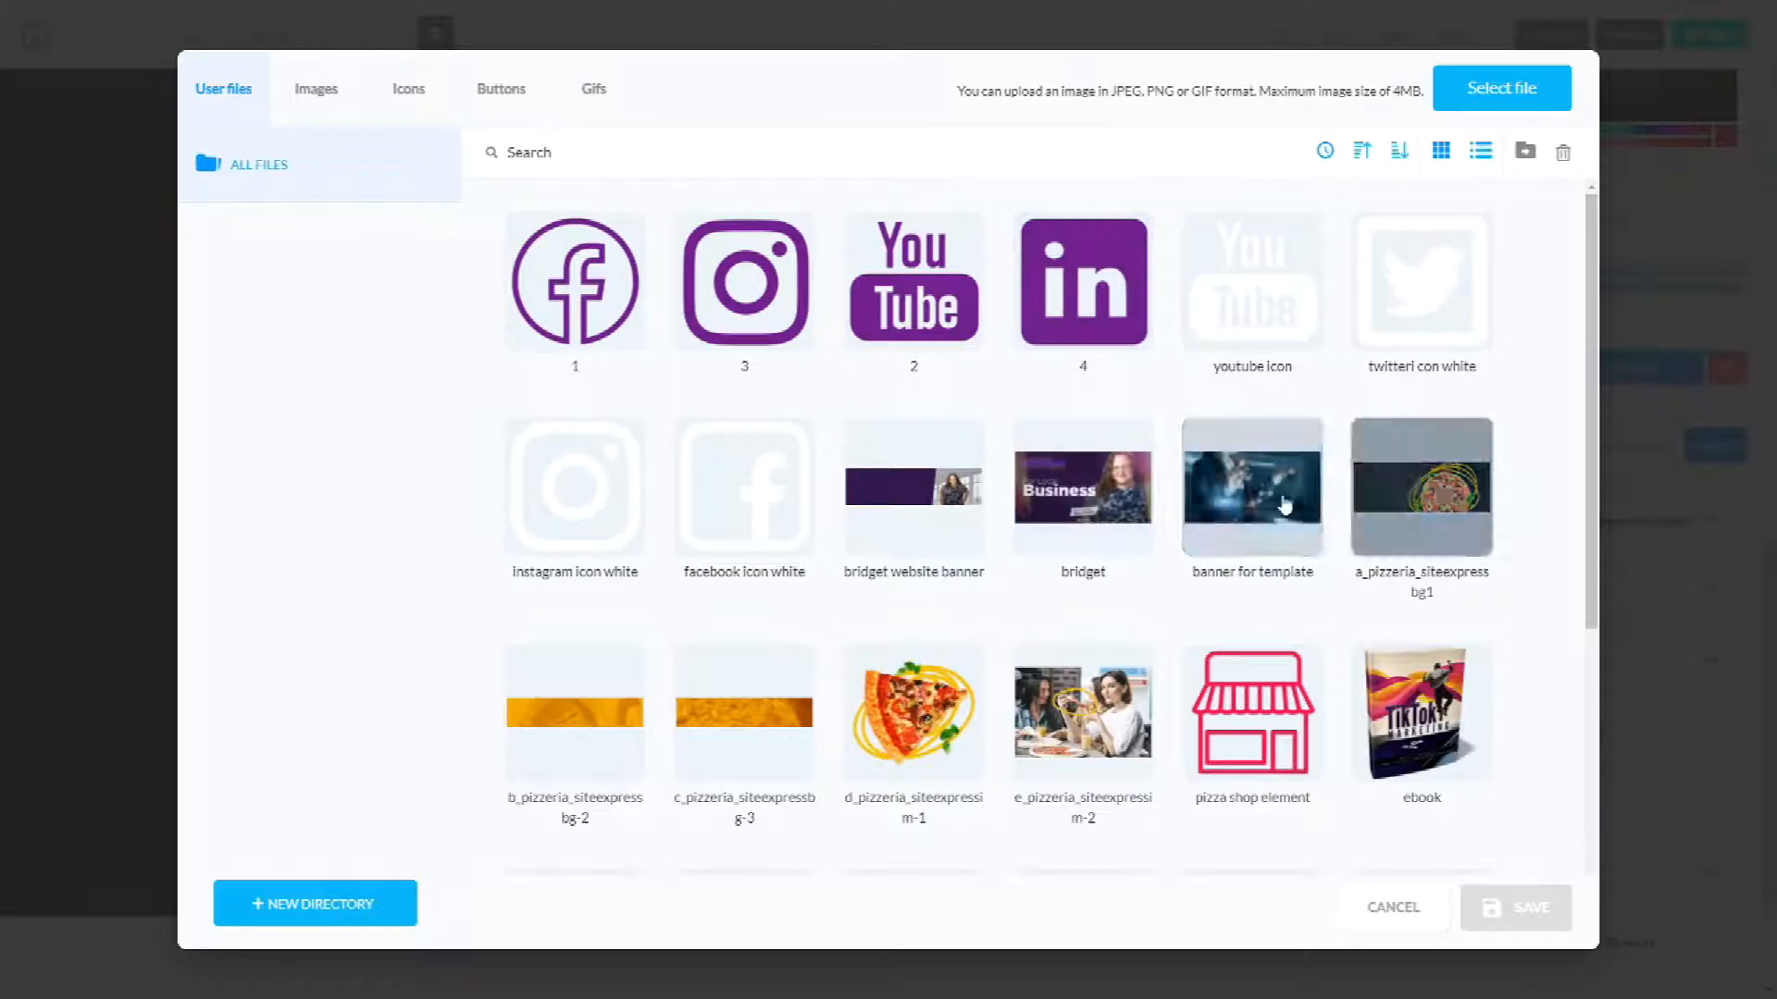
click(1284, 505)
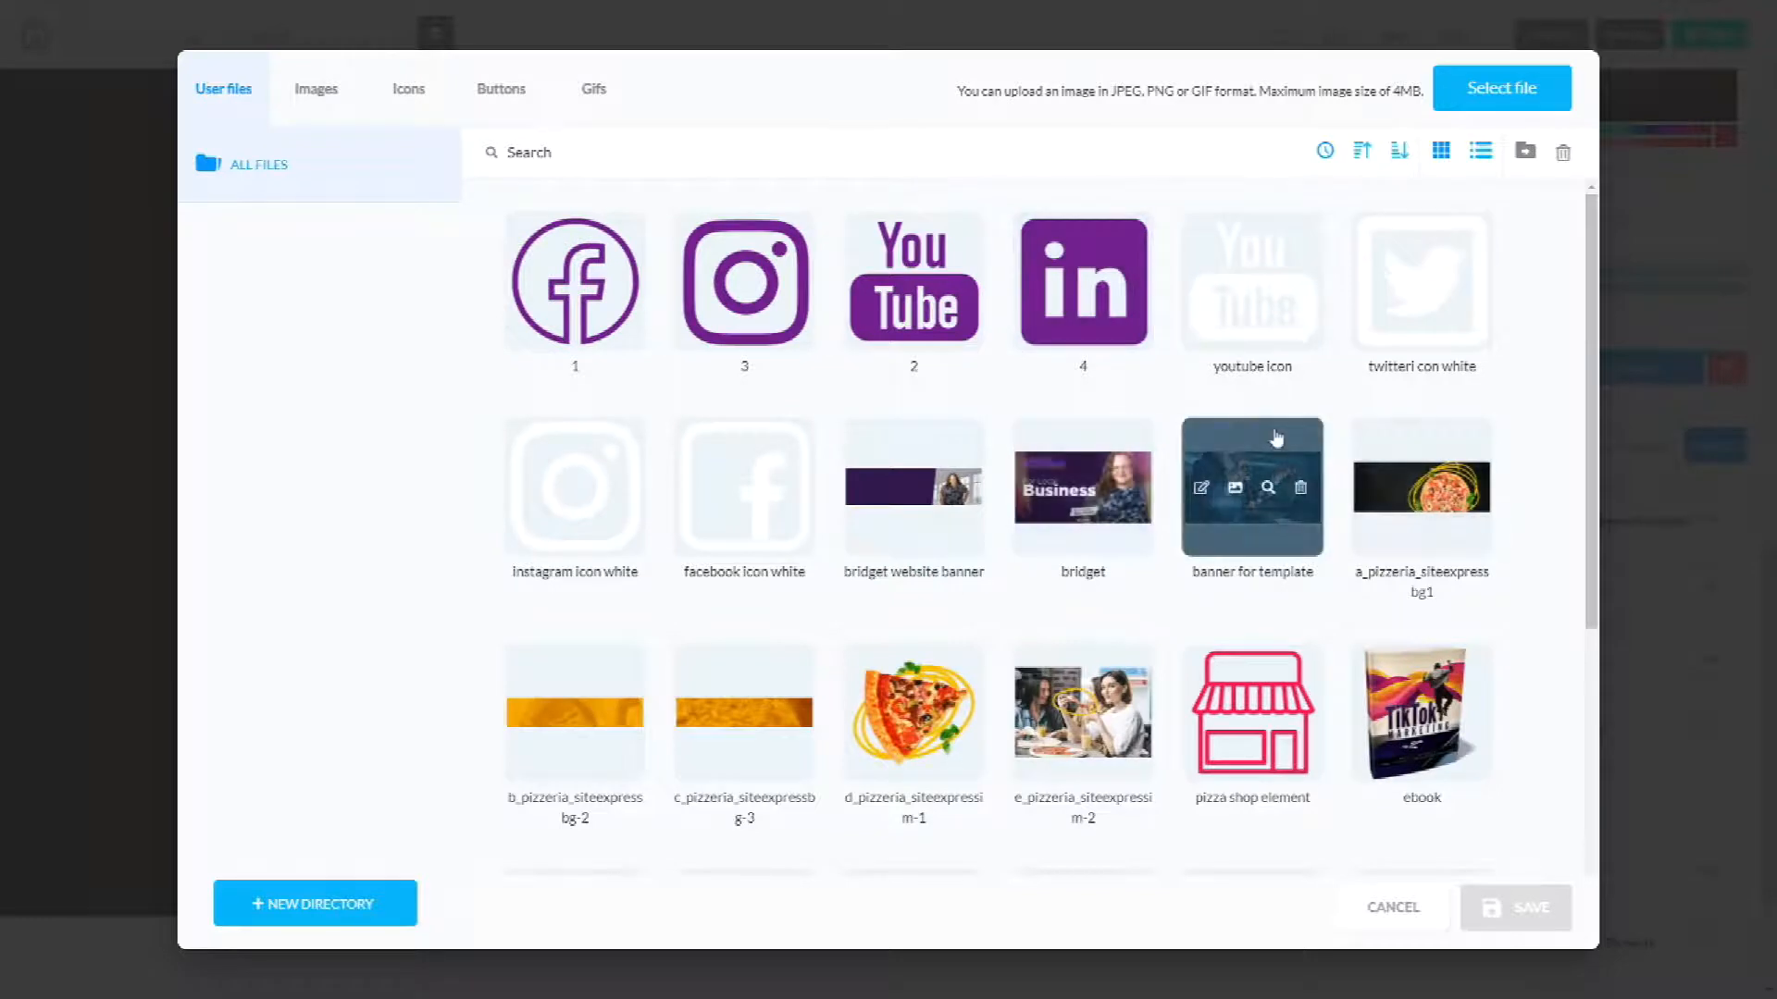
click(1508, 908)
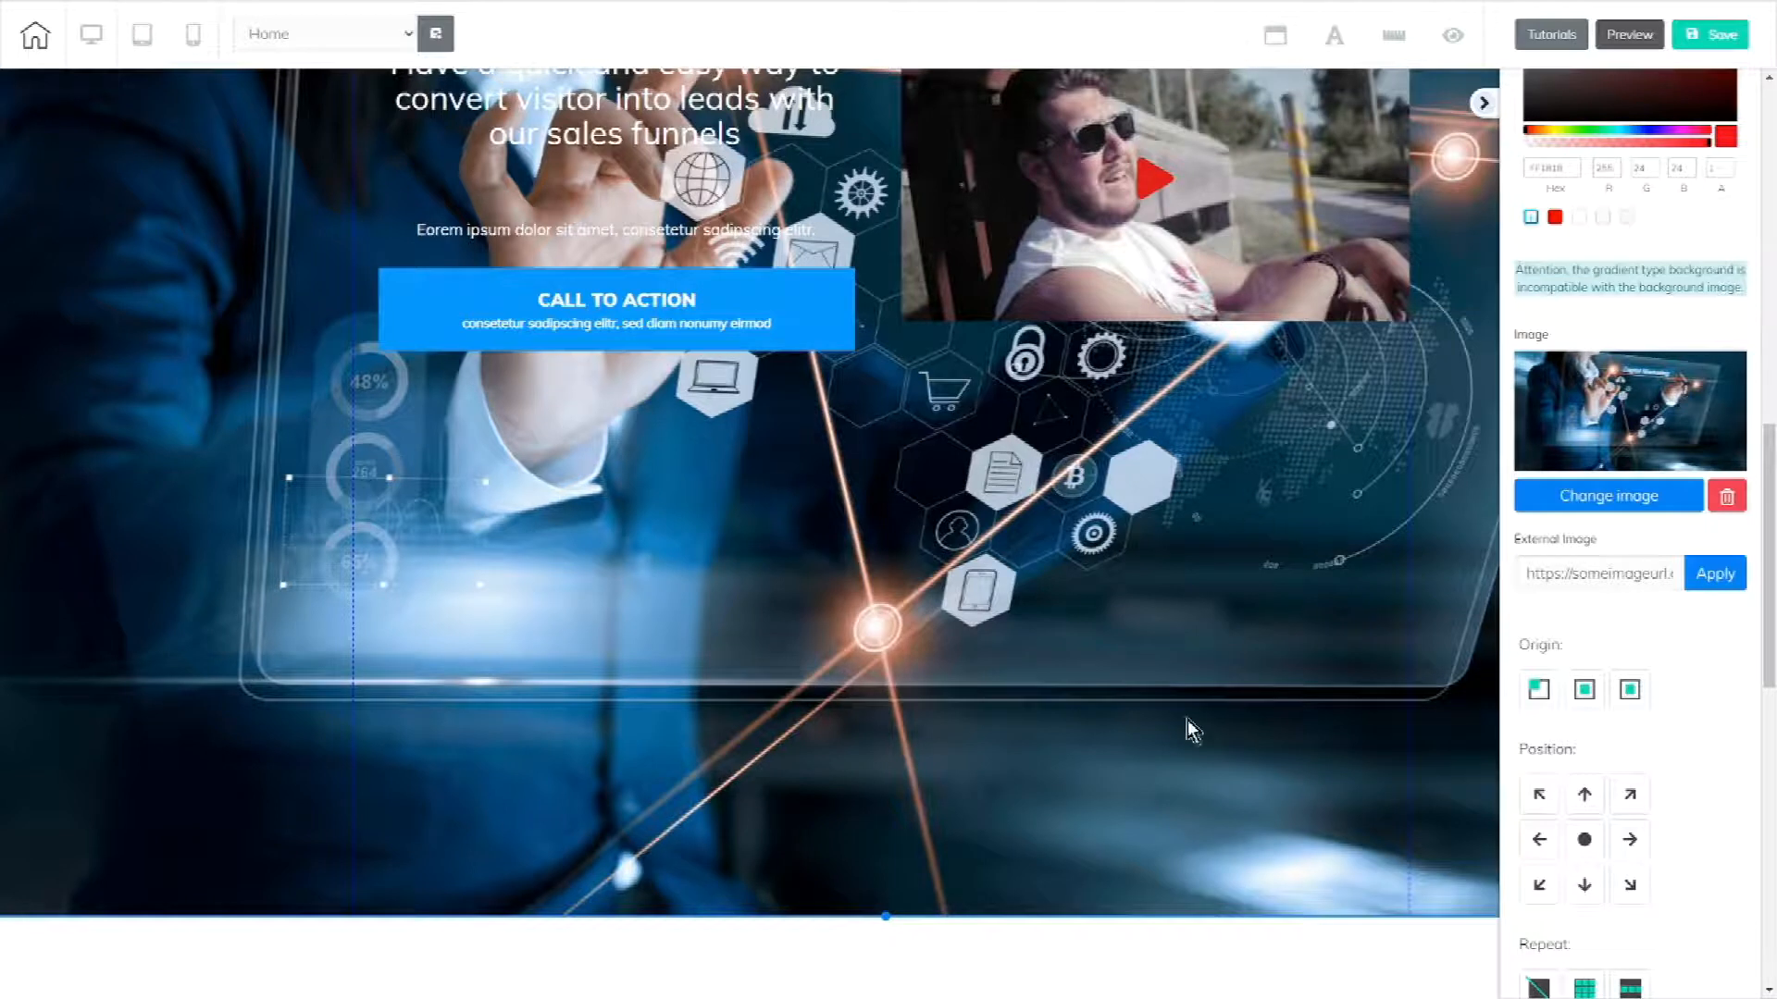
drag(889, 919, 894, 431)
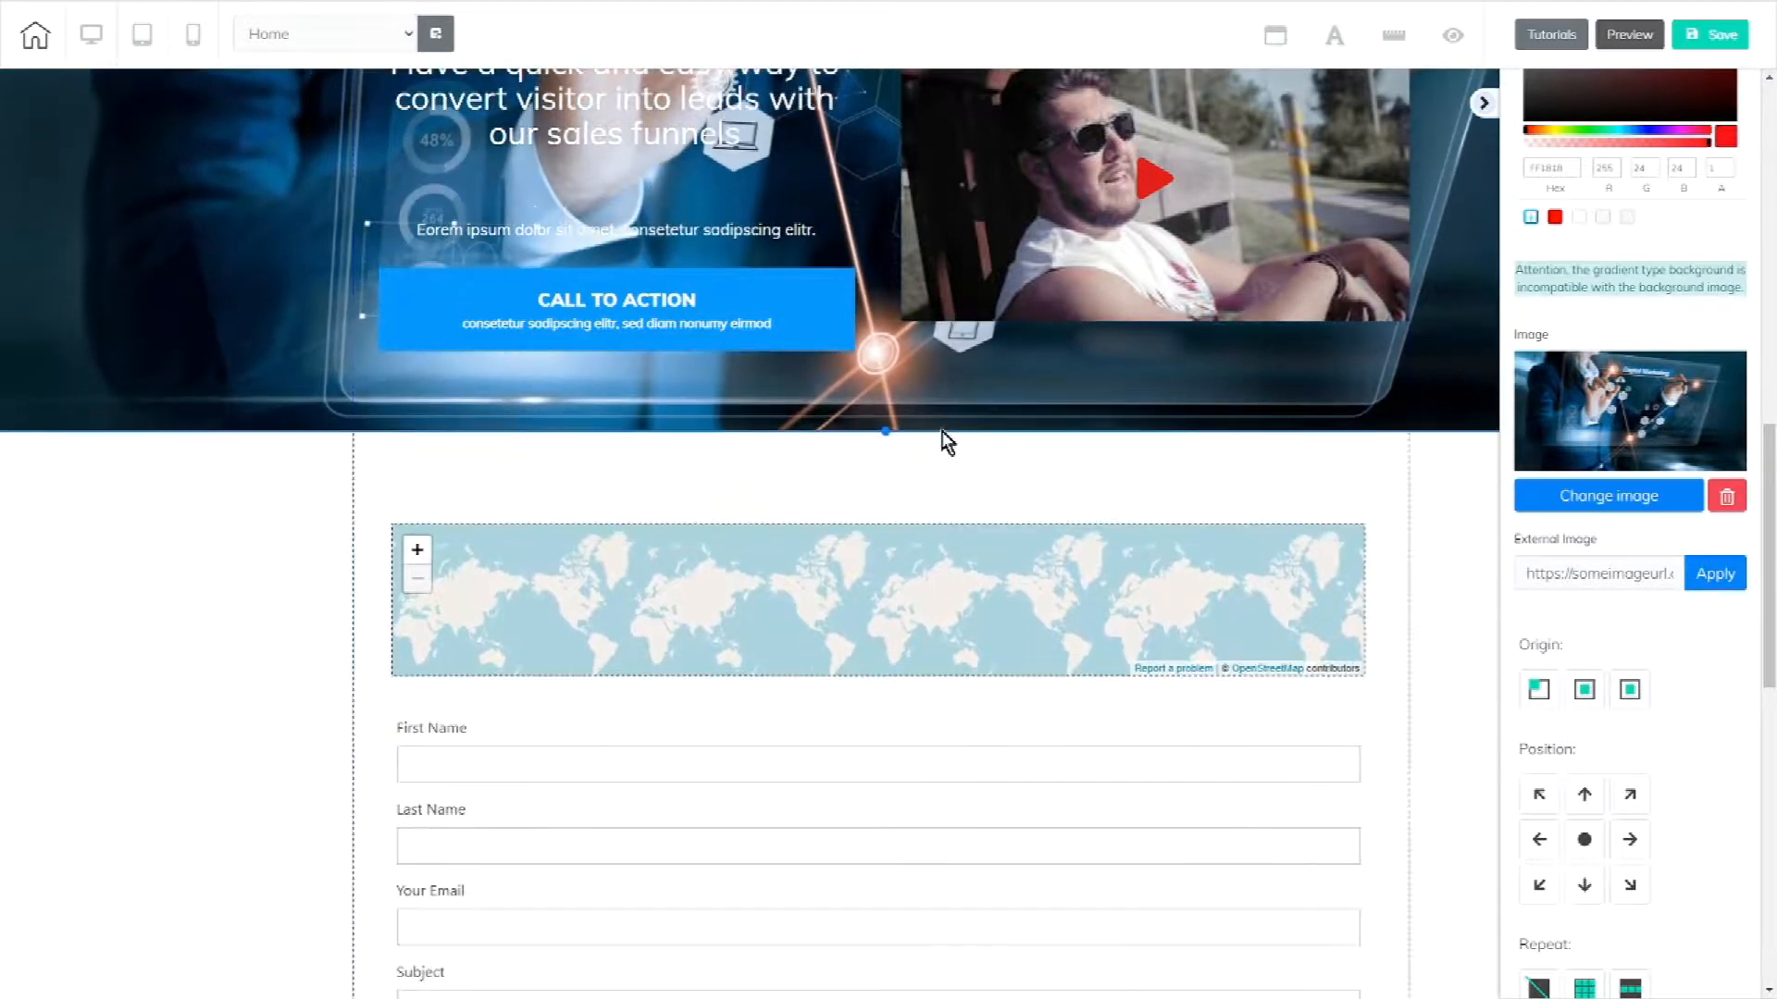
- Set the panel's background image to Keep Fixed when scrolling and check the effect on the page
scroll(1697, 642, down, 5)
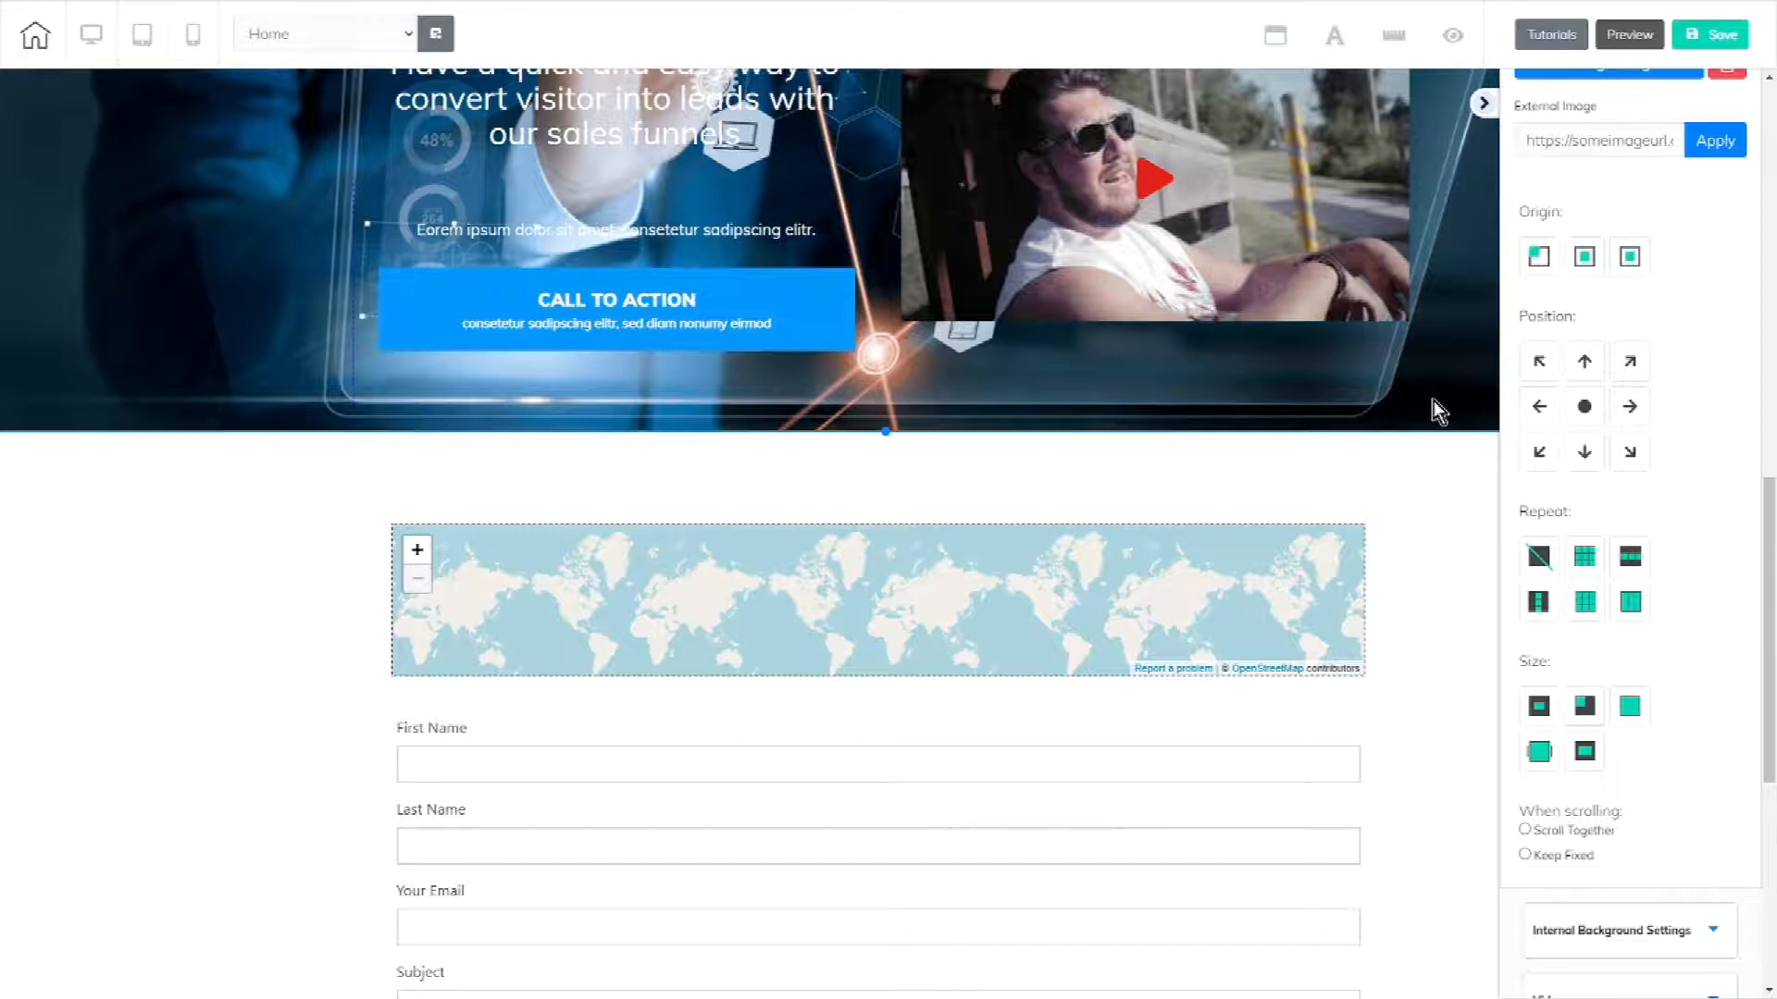
scroll(1629, 417, up, 4)
scroll(1592, 370, down, 3)
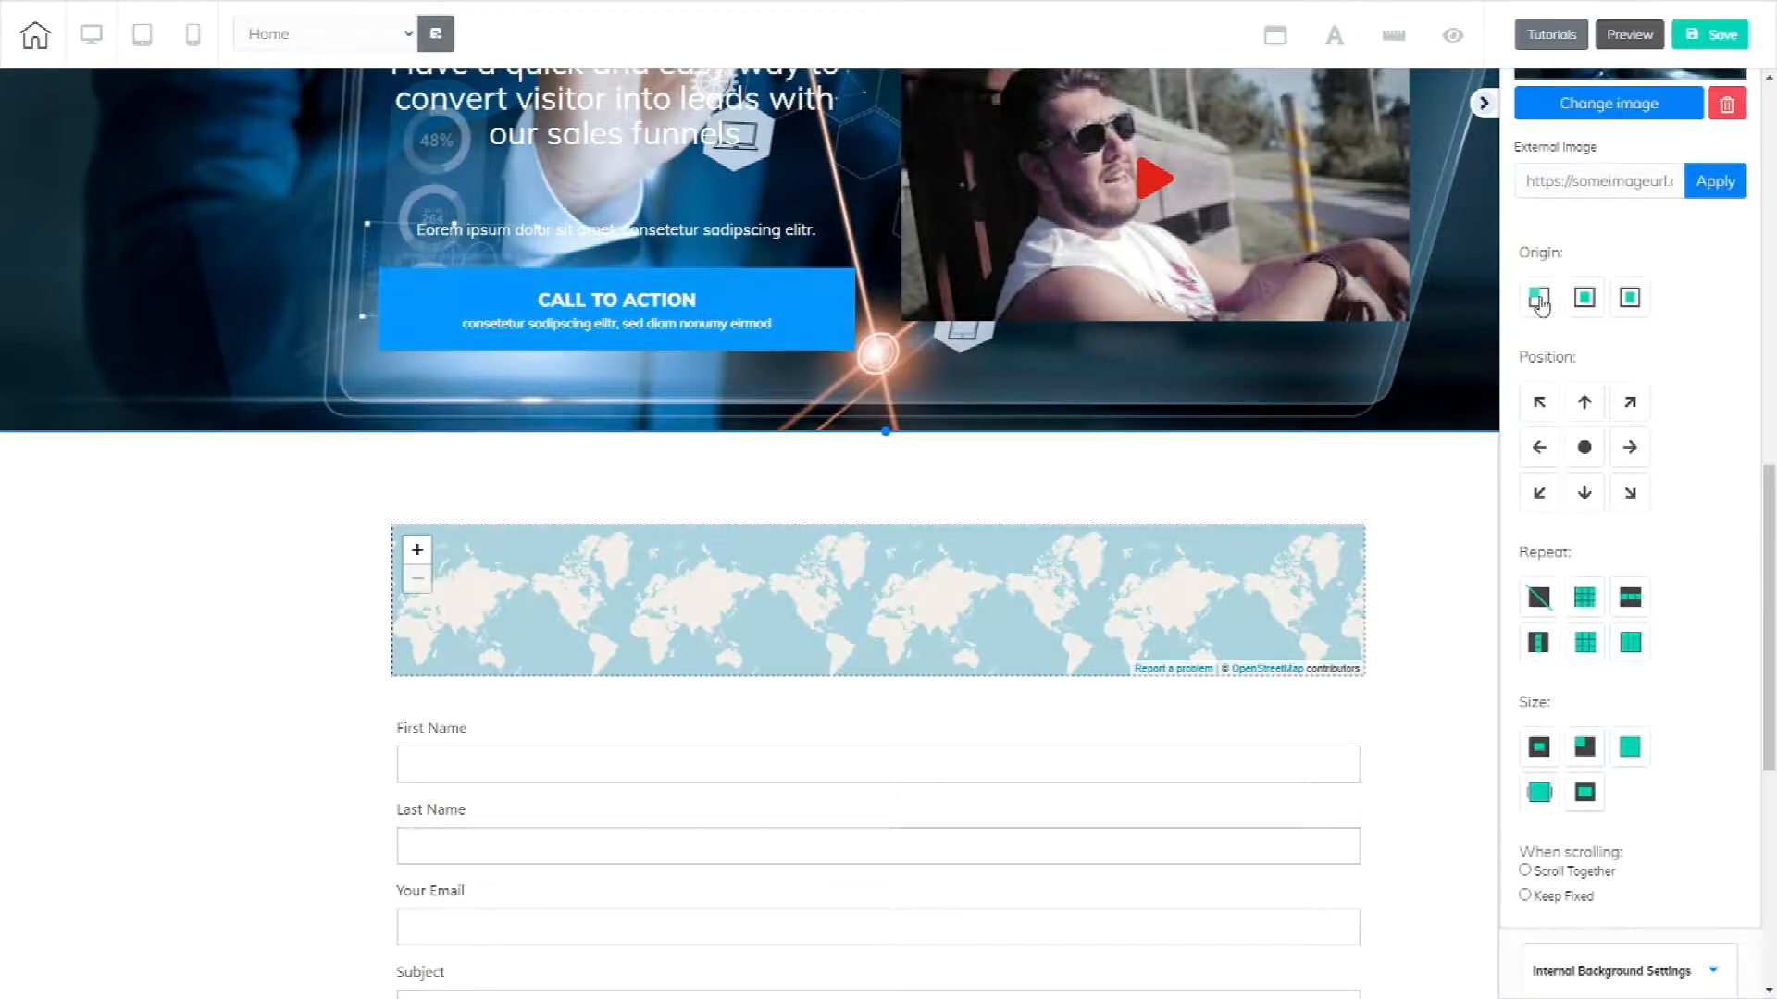
scroll(1675, 462, up, 2)
scroll(1721, 463, down, 1)
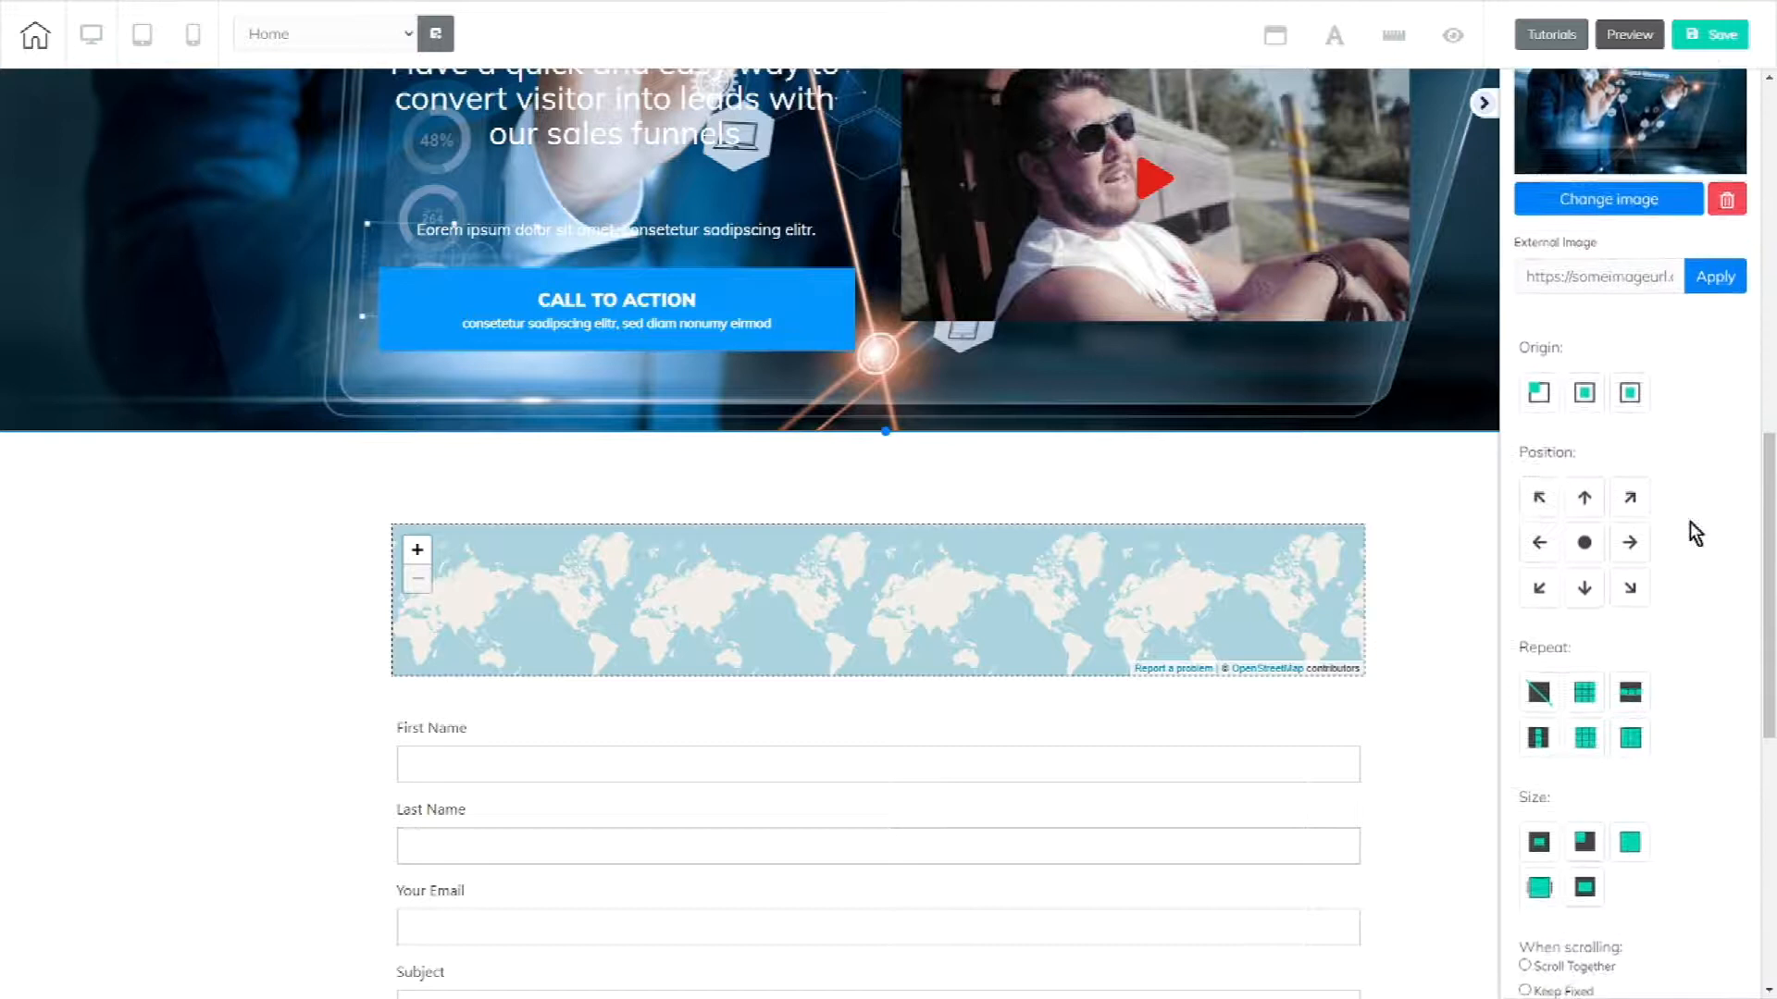
scroll(1665, 481, down, 1)
scroll(1707, 603, down, 4)
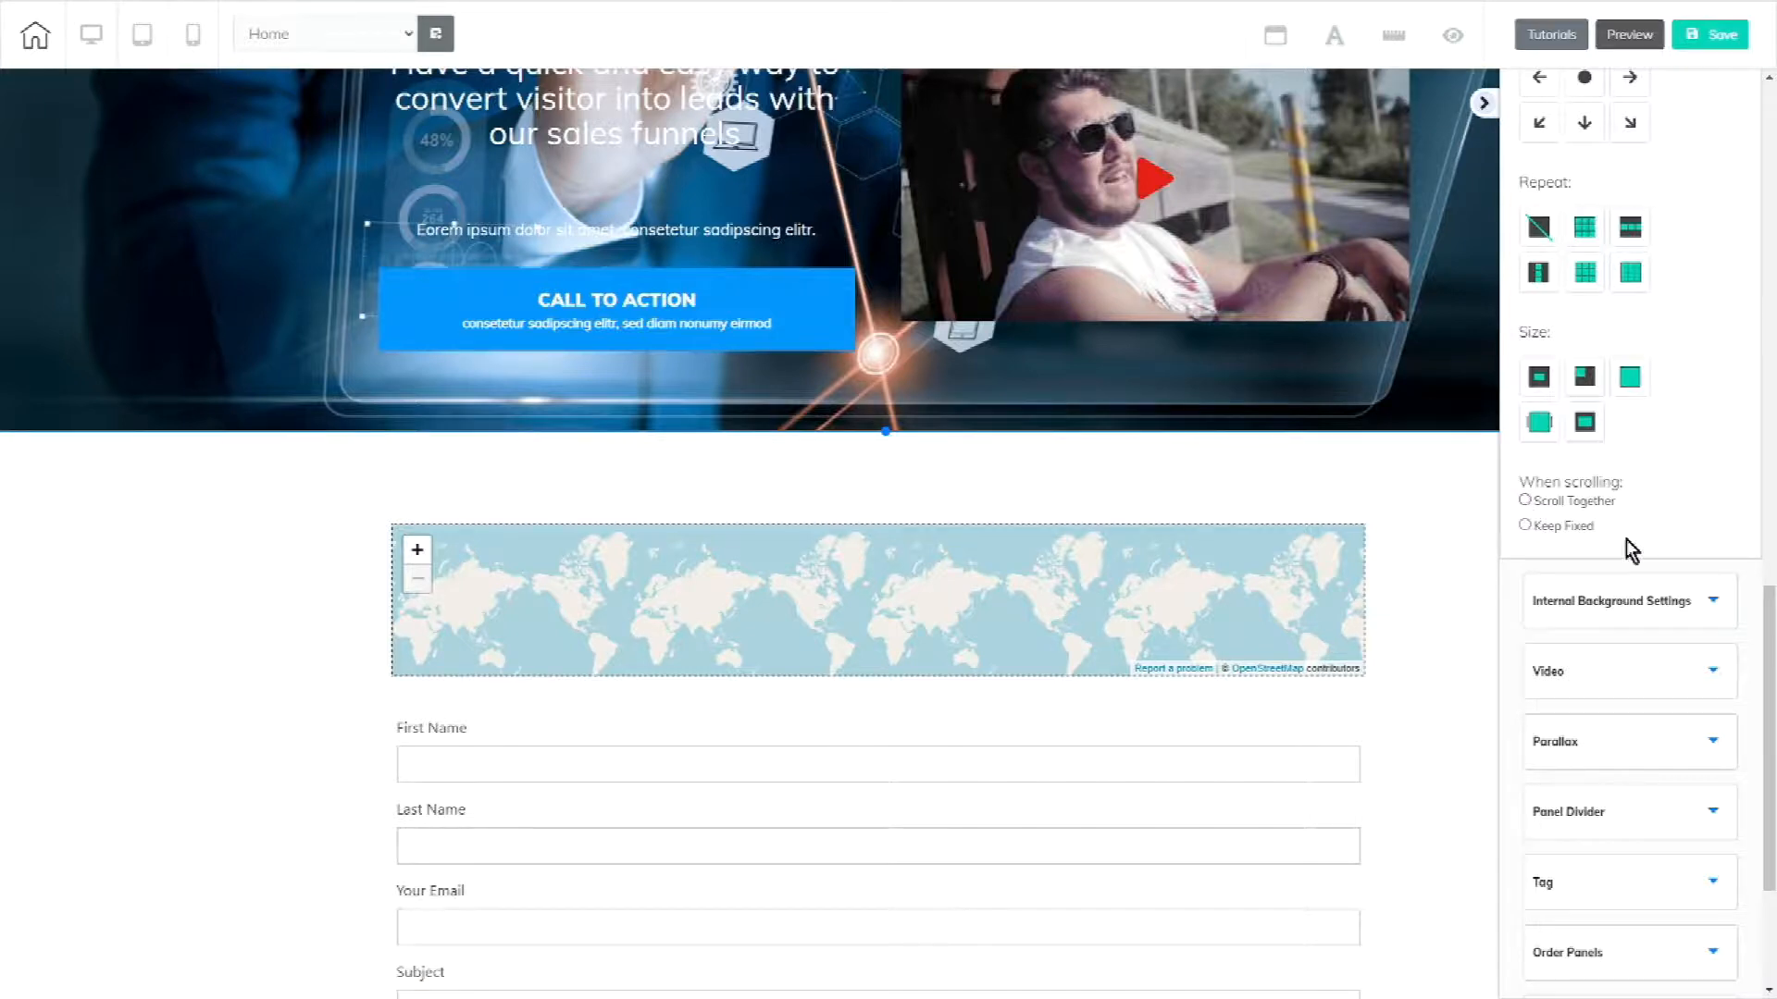
click(1525, 525)
scroll(1463, 516, down, 4)
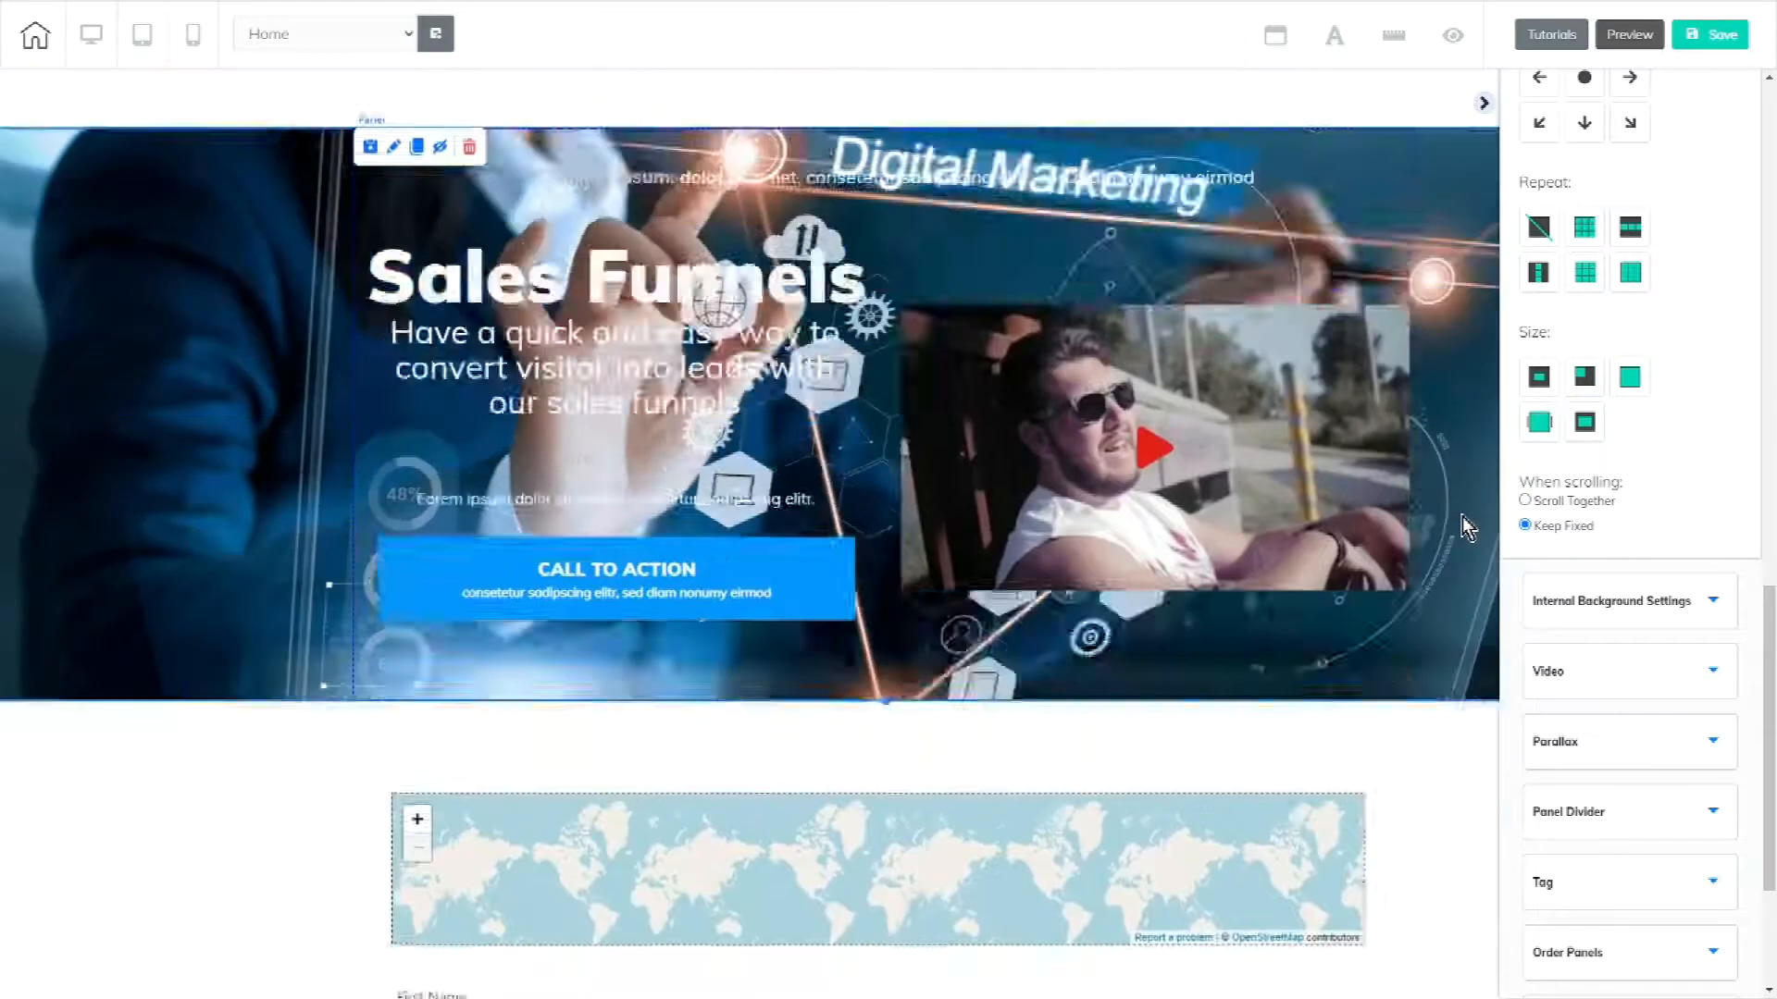
scroll(1463, 517, up, 4)
scroll(1462, 516, down, 6)
scroll(1464, 520, up, 4)
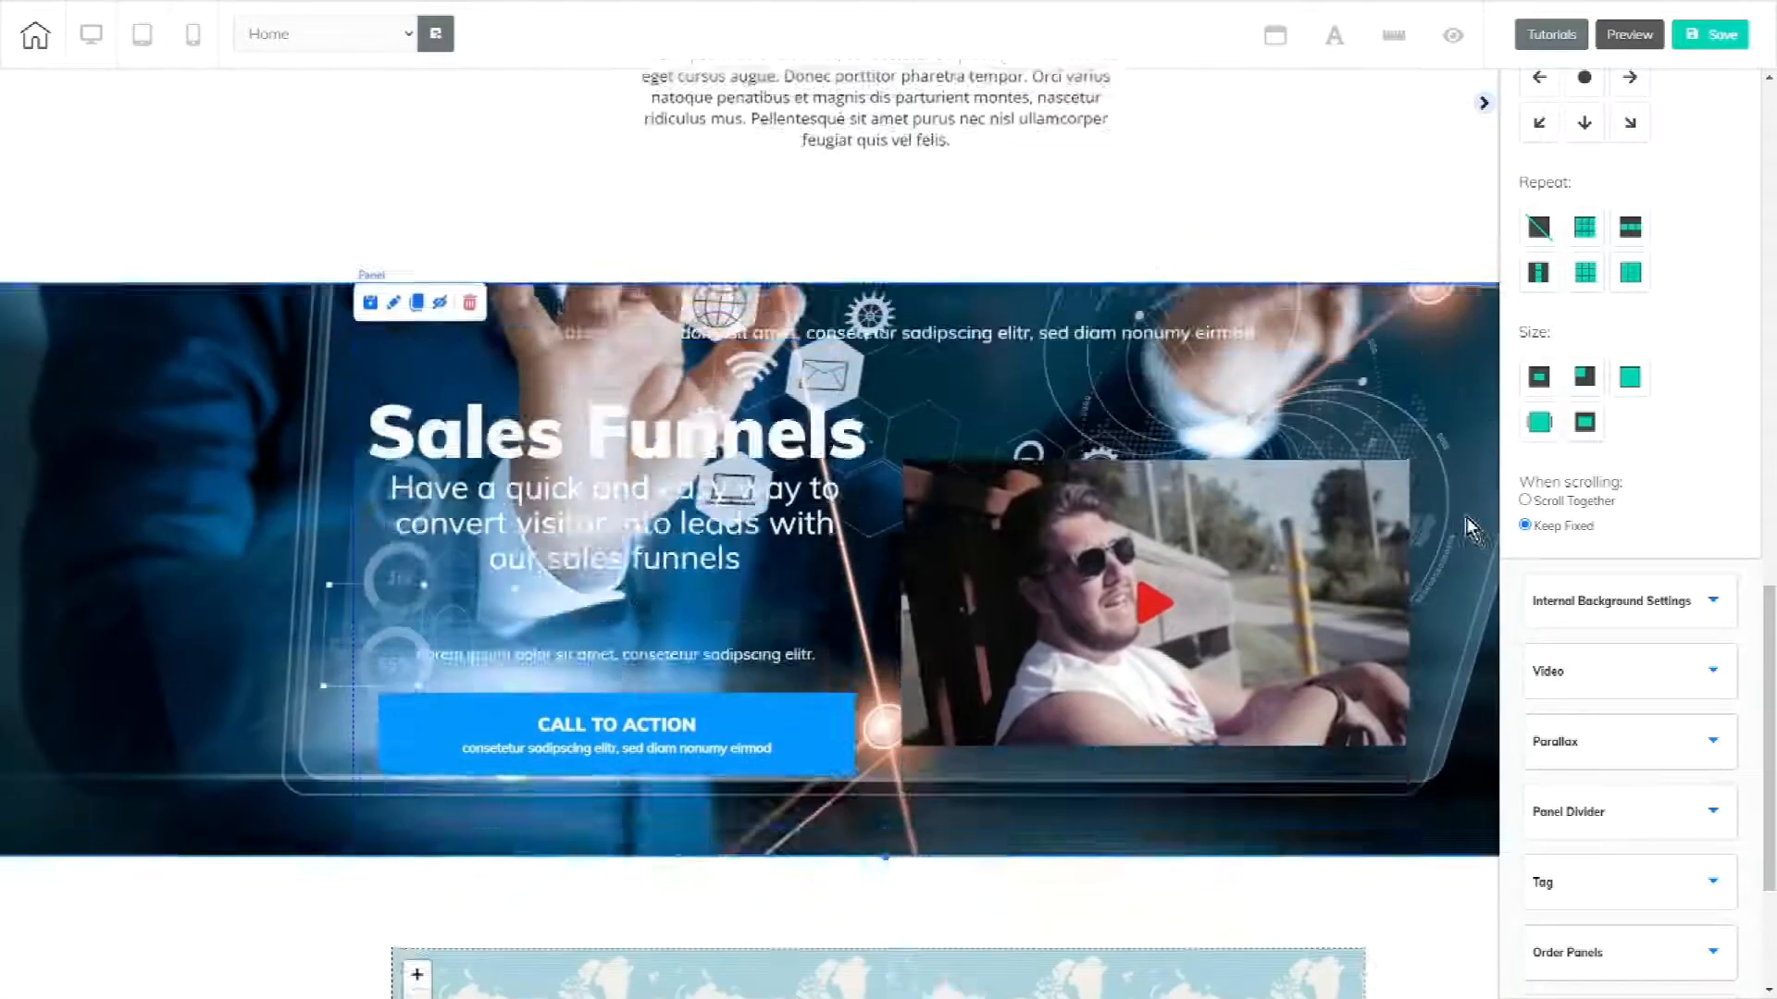
- Give the Sales Funnels panel's internal background a solid dark red color (RGB 158, 40, 40)
click(1619, 601)
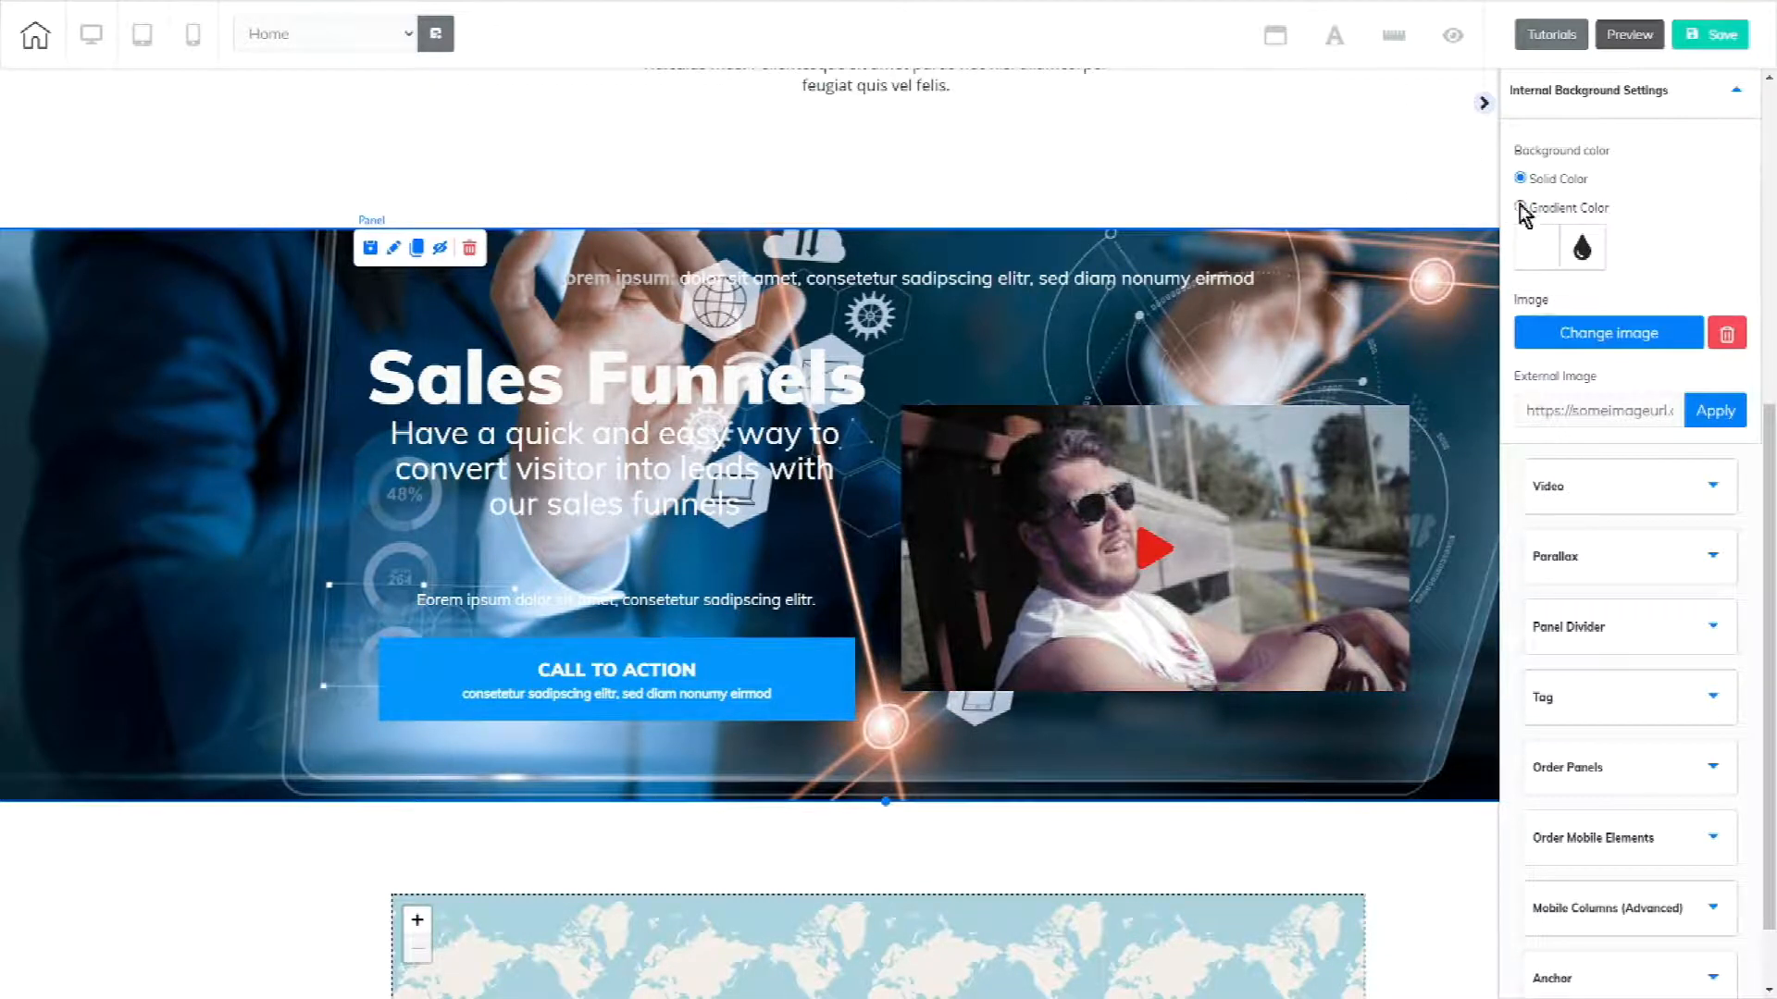
click(1539, 245)
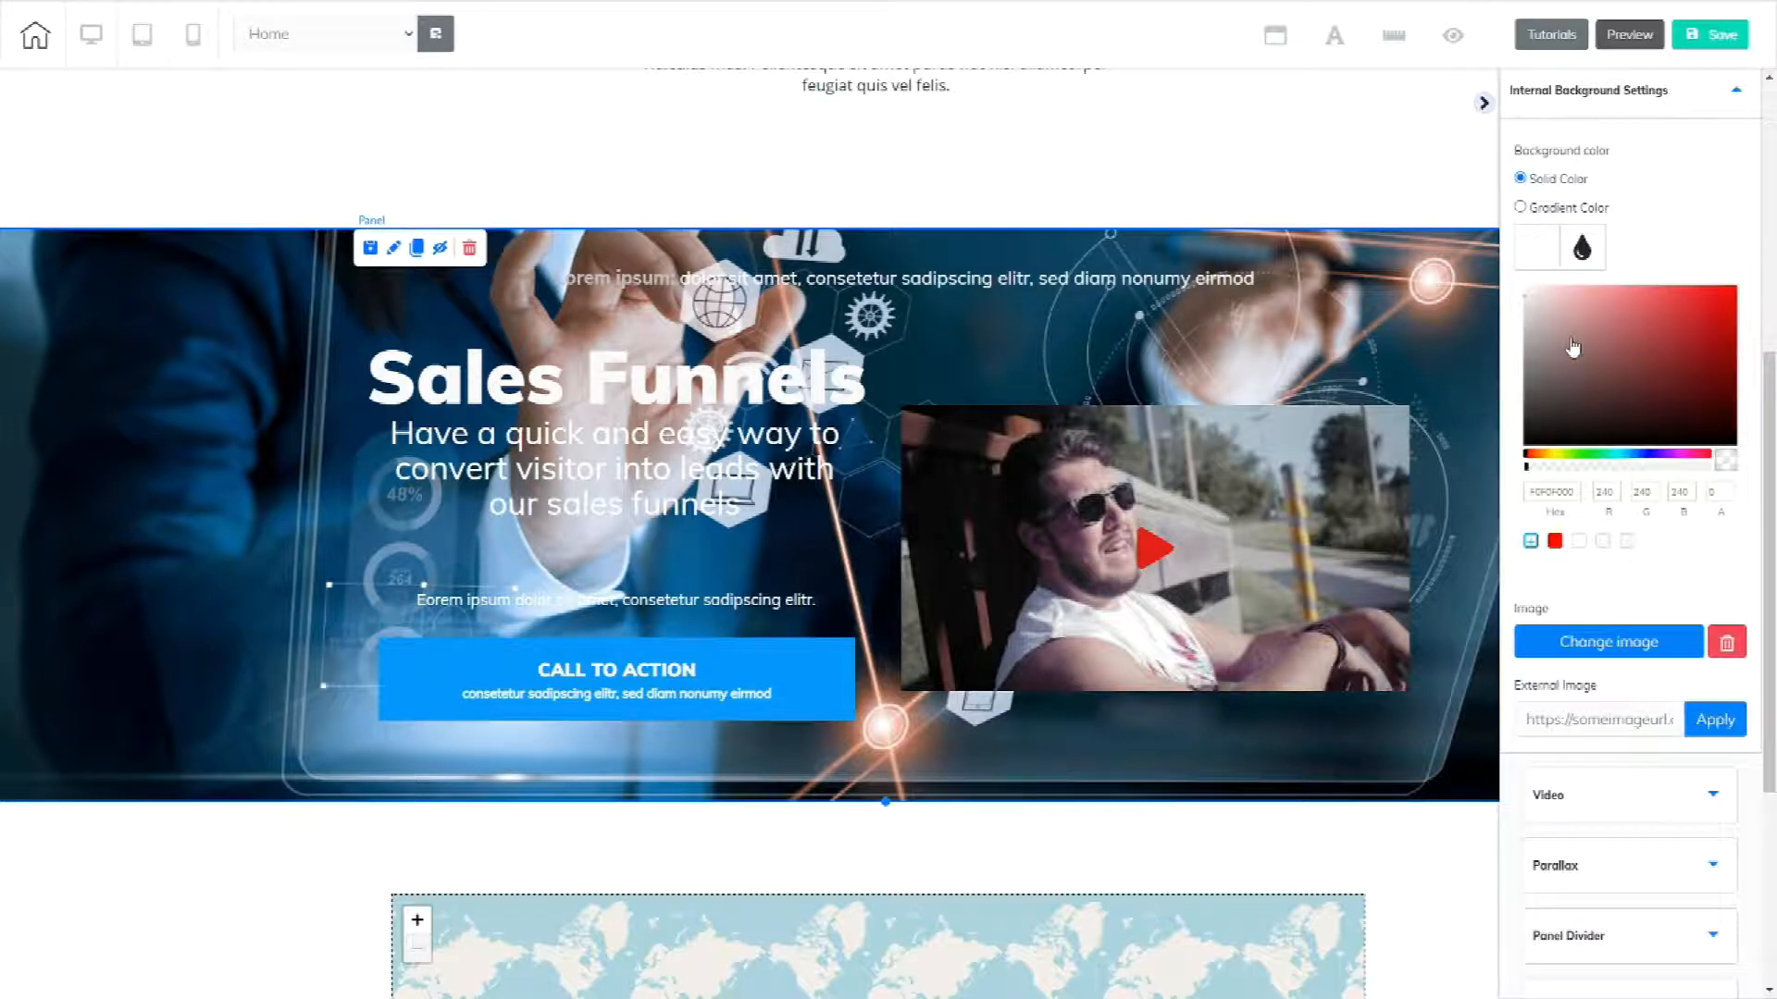
click(1707, 467)
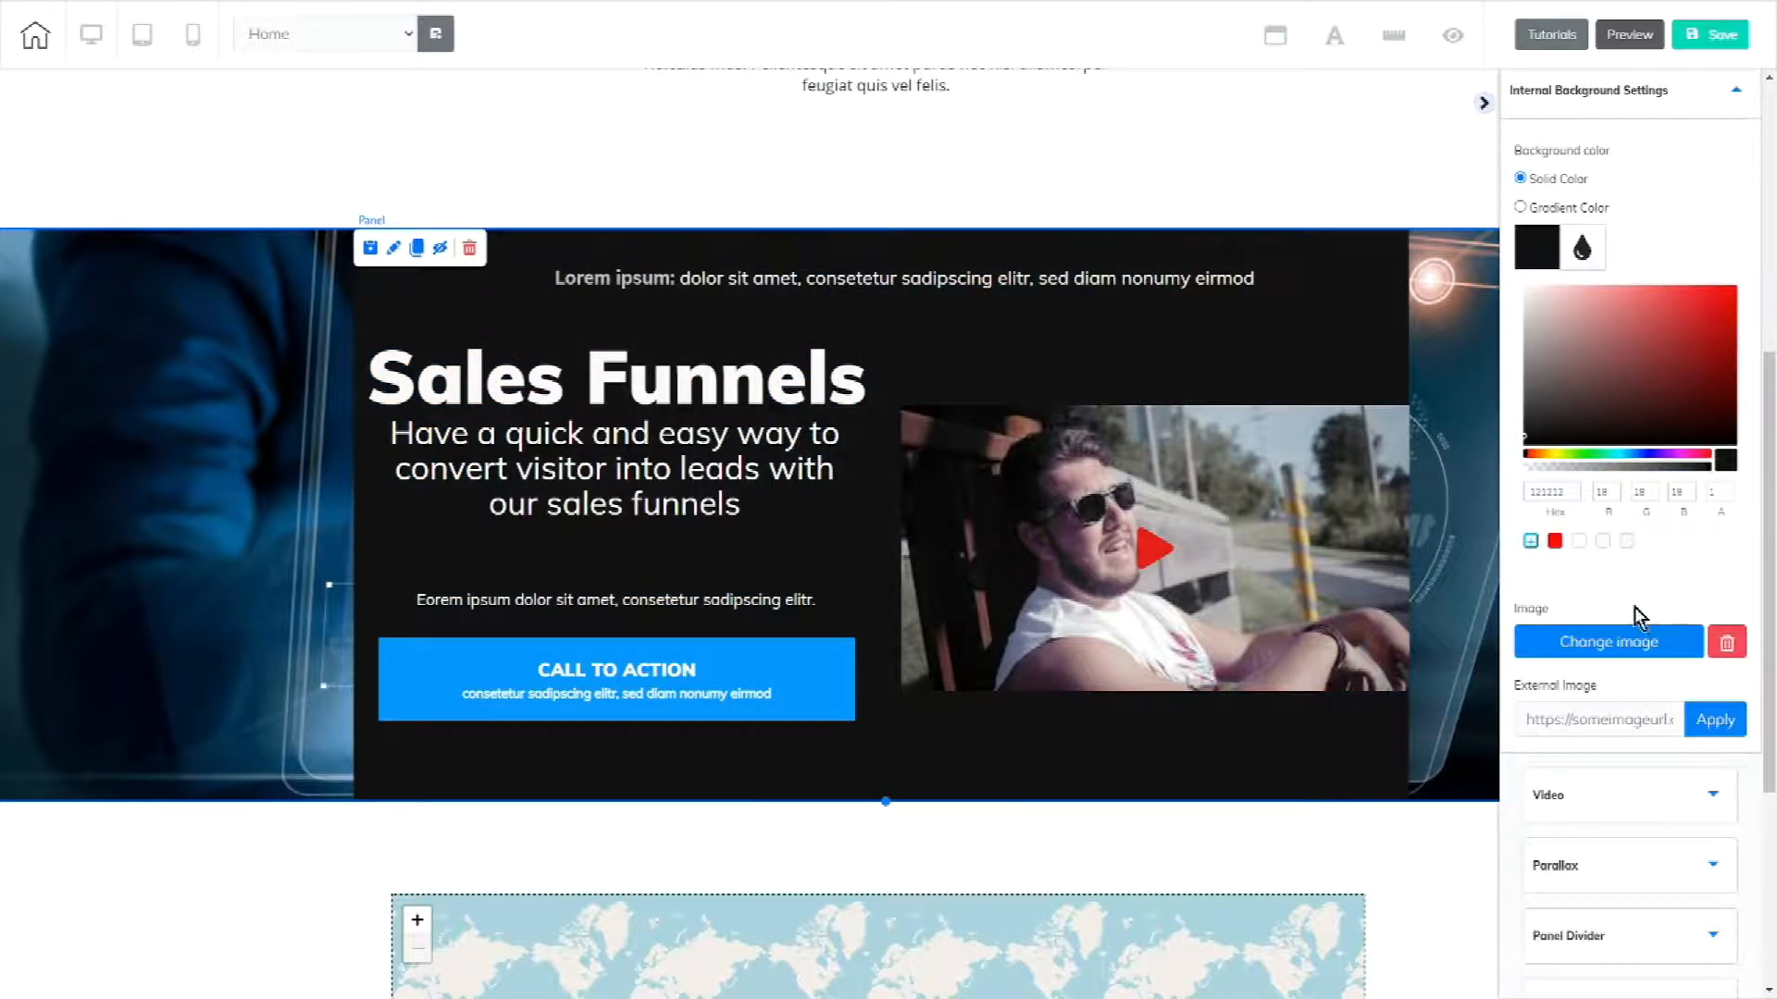
click(1683, 348)
- Save the dark red to the color swatches and remove the light swatch next to it
drag(1574, 493, 1549, 493)
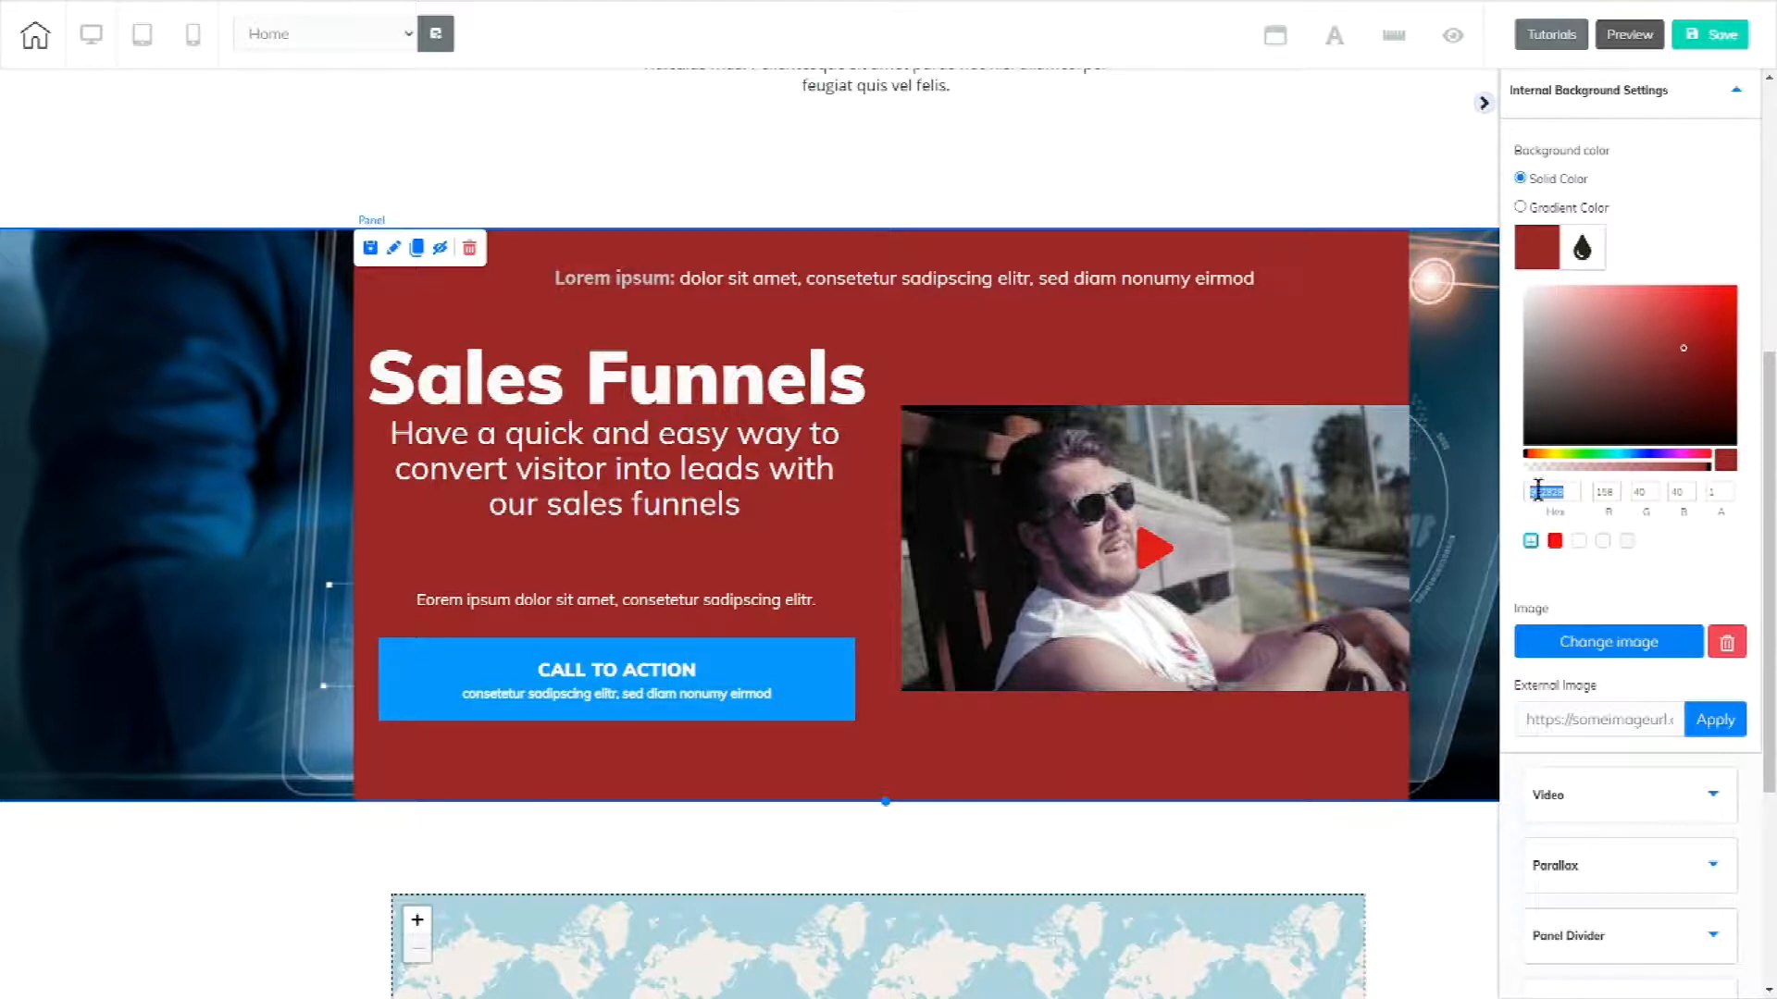
drag(1539, 486, 1531, 552)
click(1532, 546)
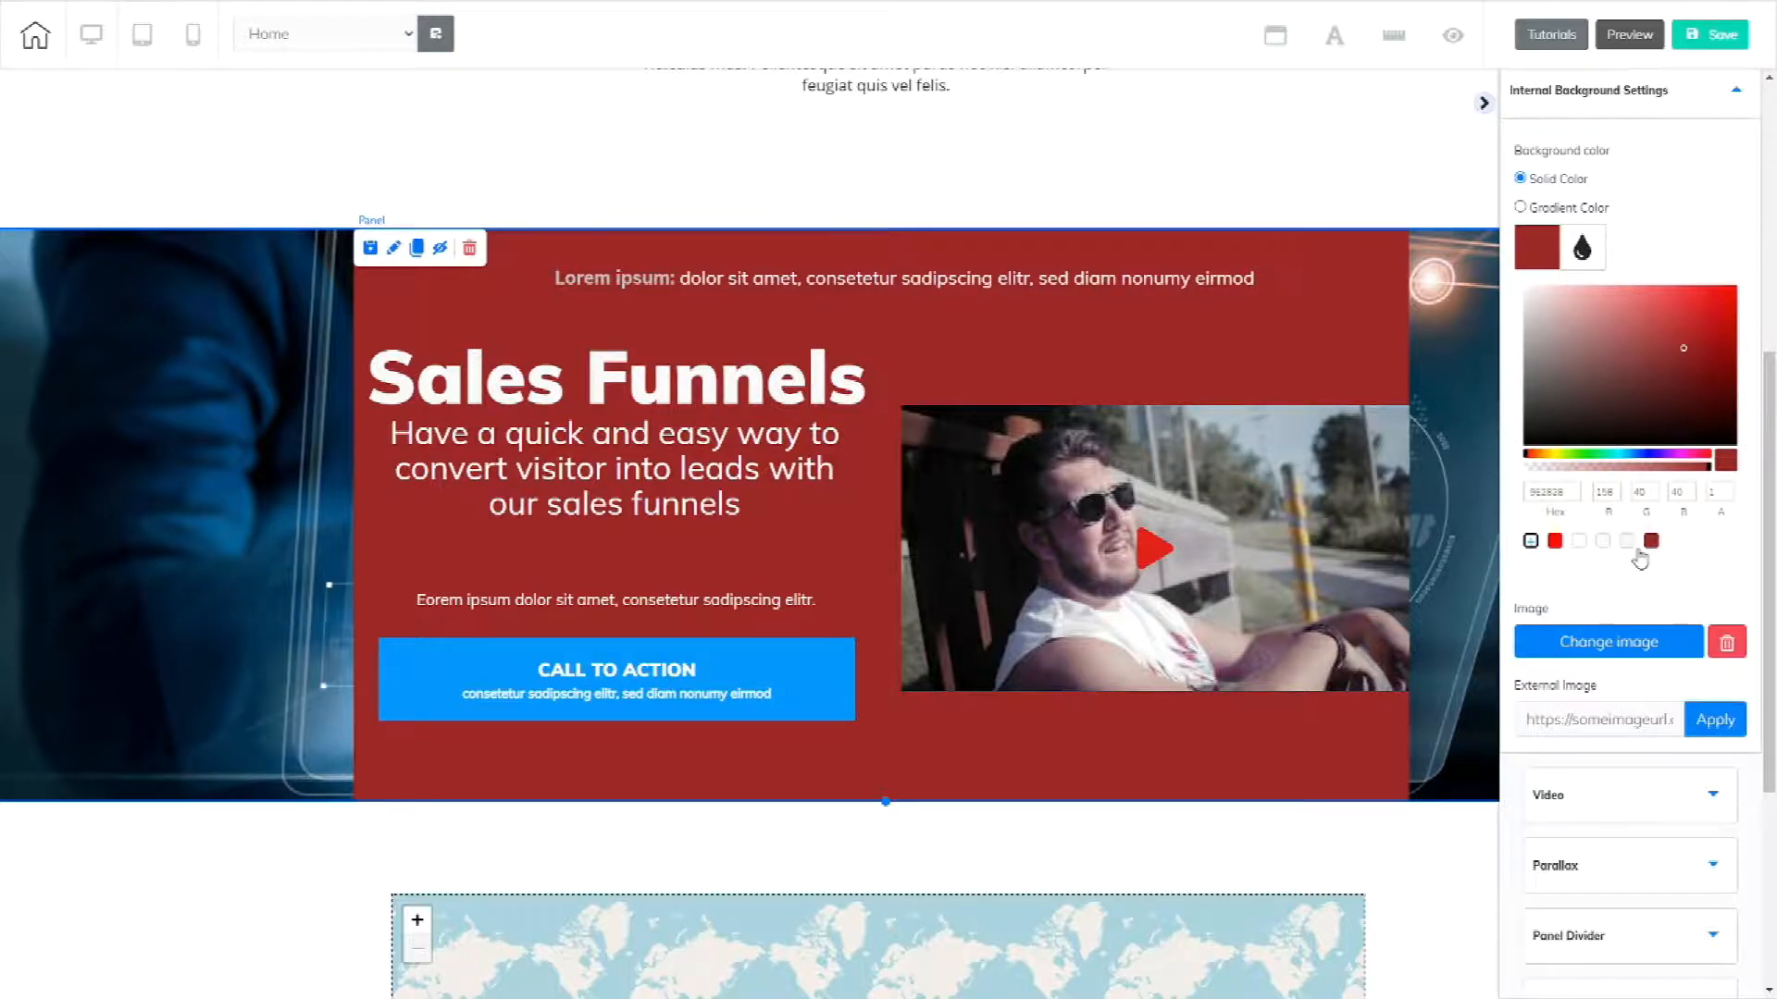
mouse_move(1630, 555)
click(1635, 534)
- View the panel's background video settings, enable parallax to see its effect options, and turn parallax off again
scroll(1633, 602, down, 2)
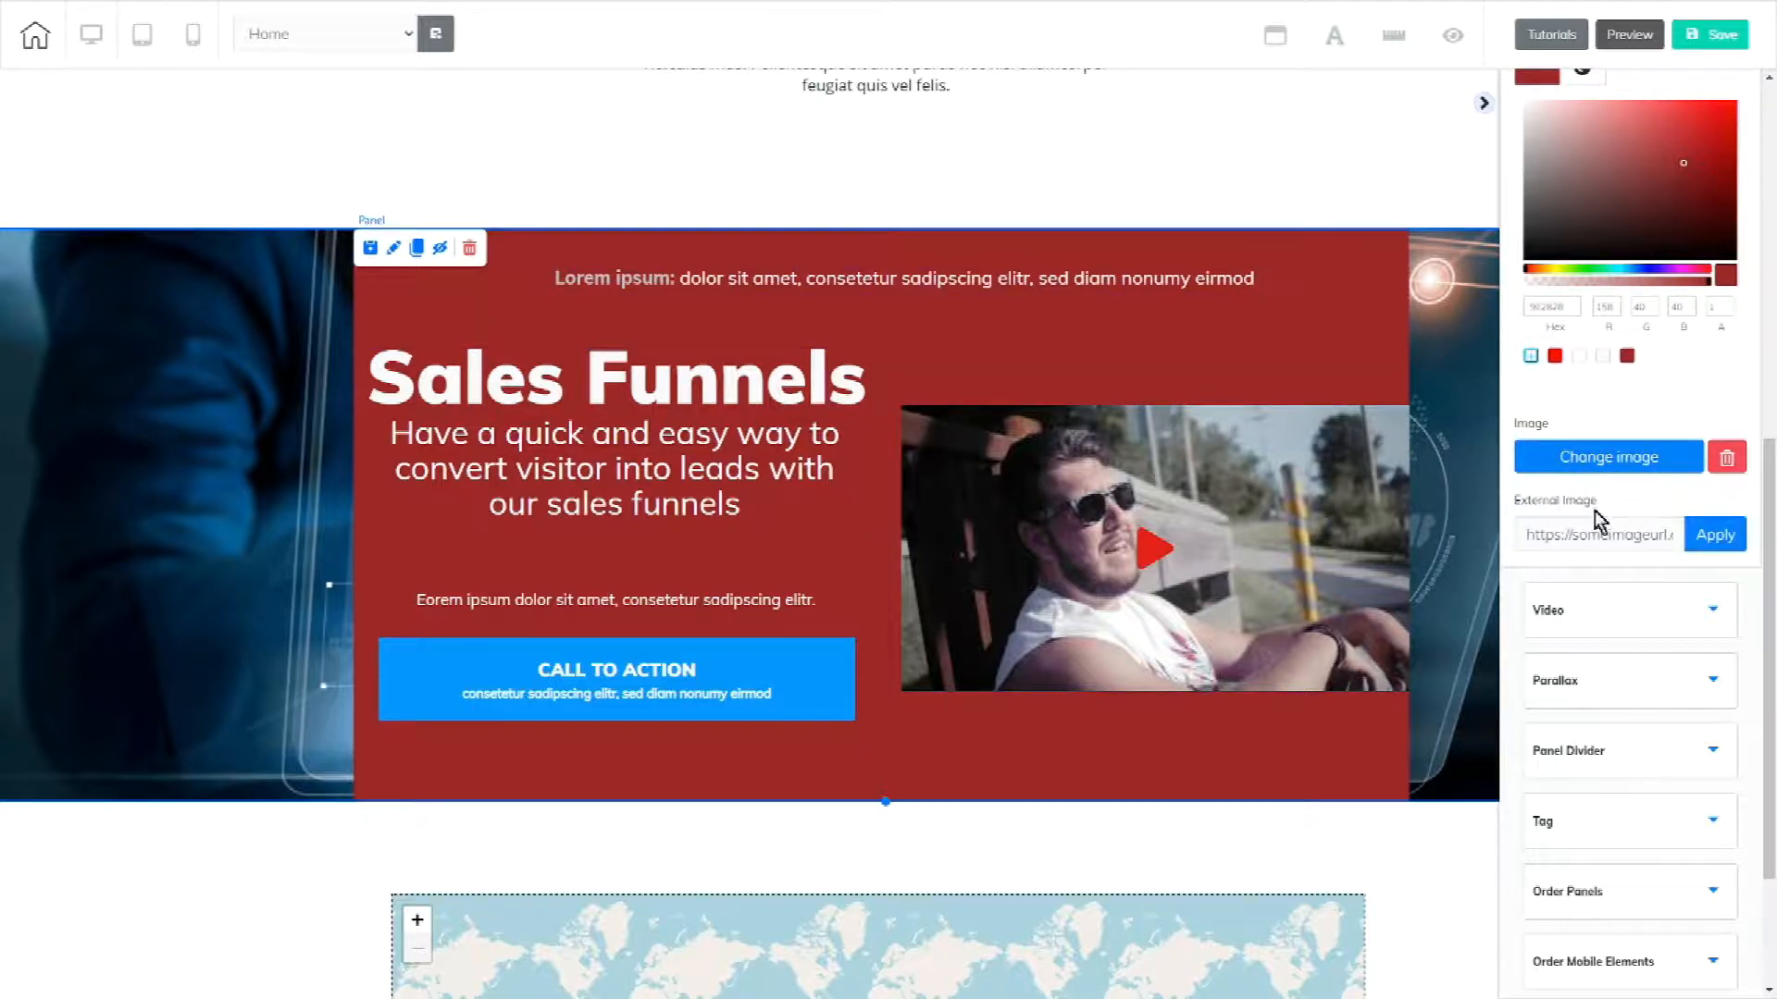
click(1592, 592)
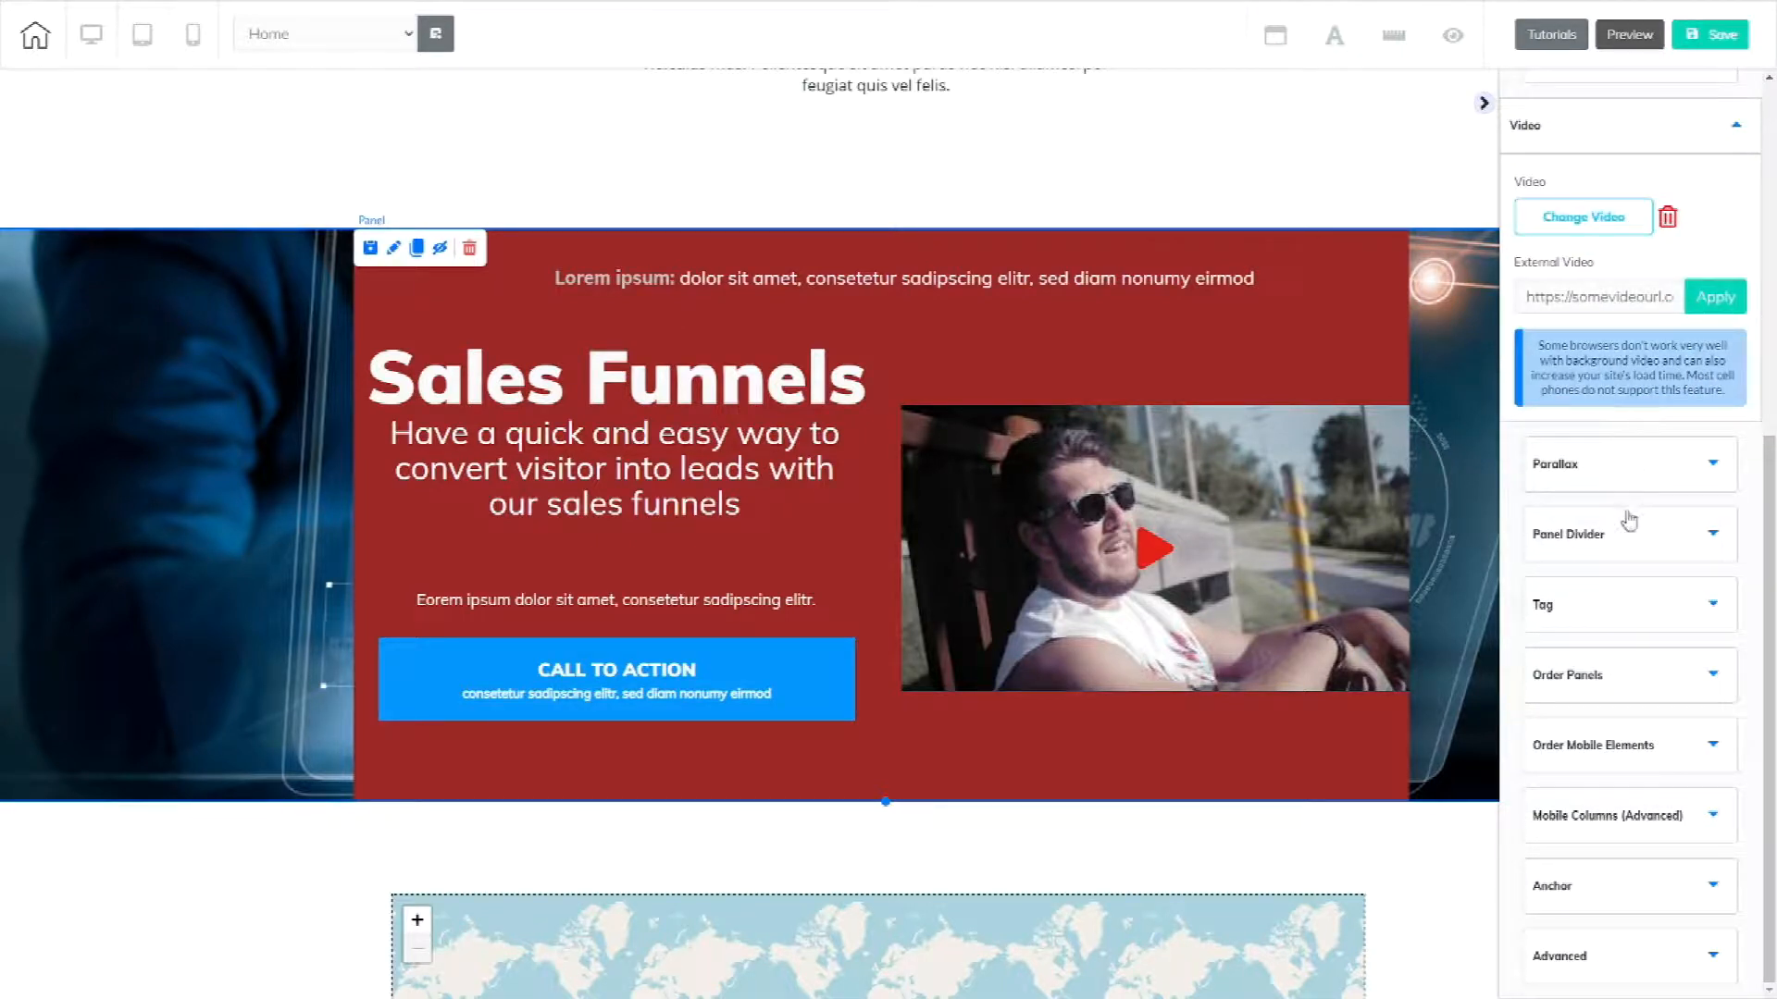
click(1604, 473)
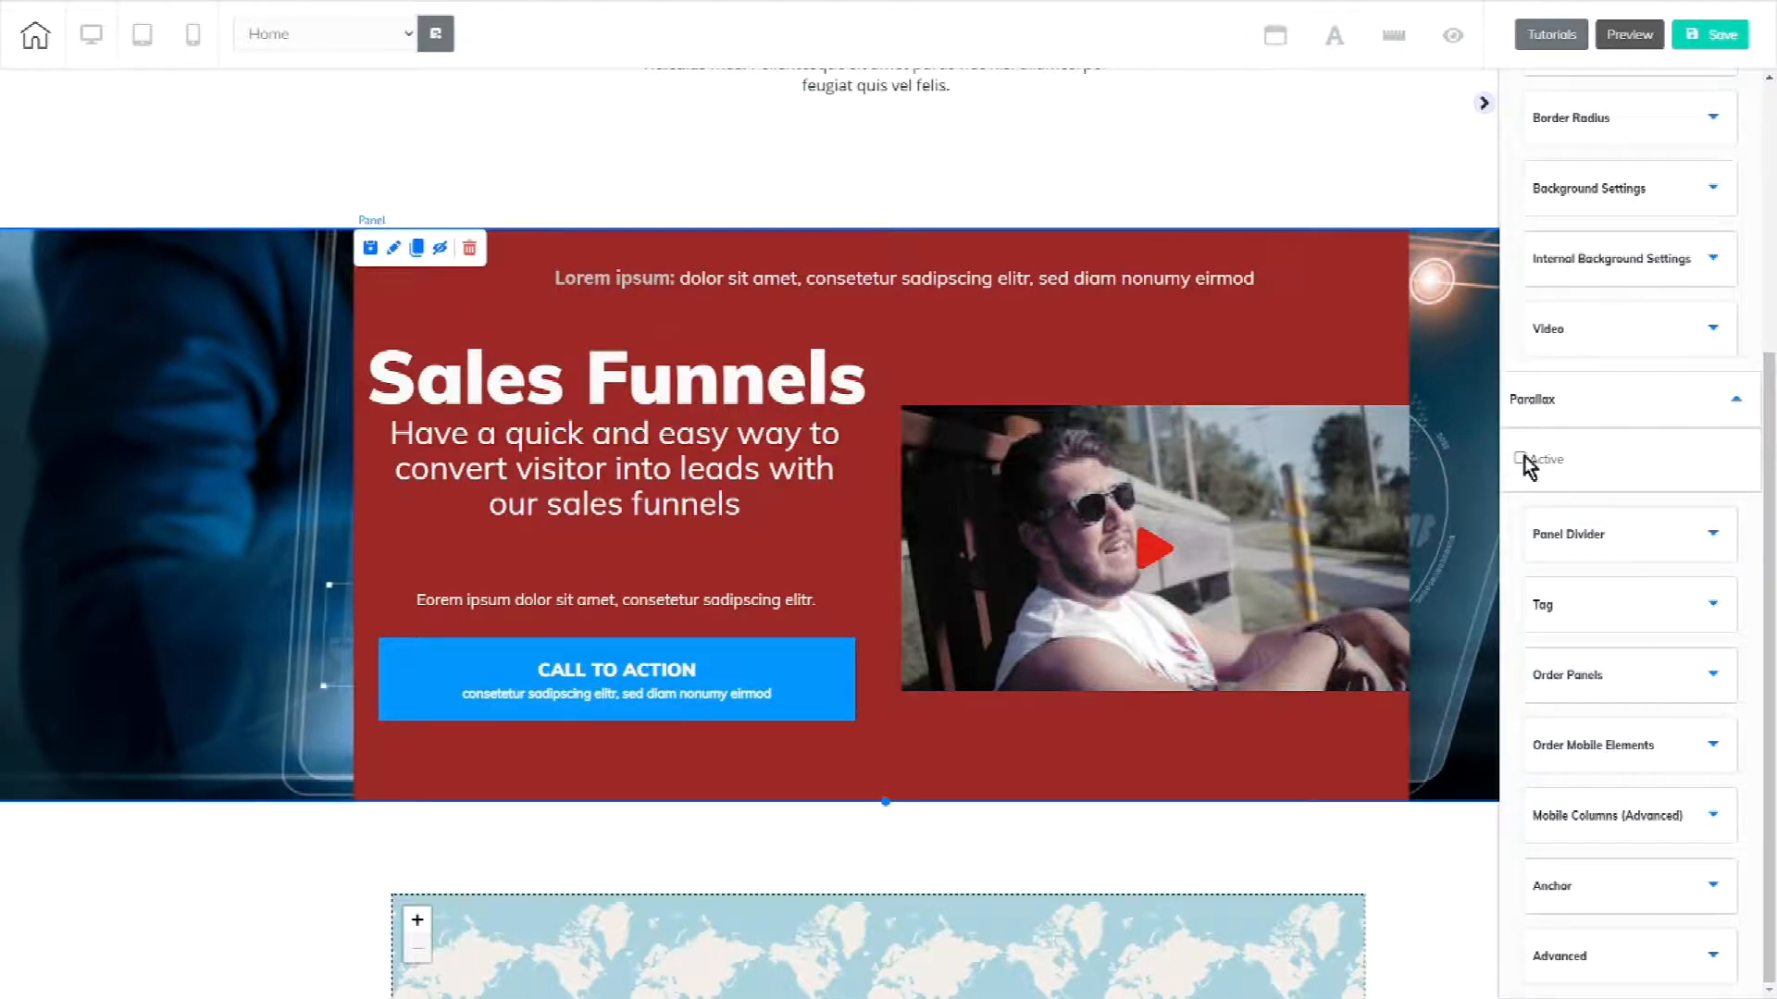
click(1519, 458)
click(1573, 511)
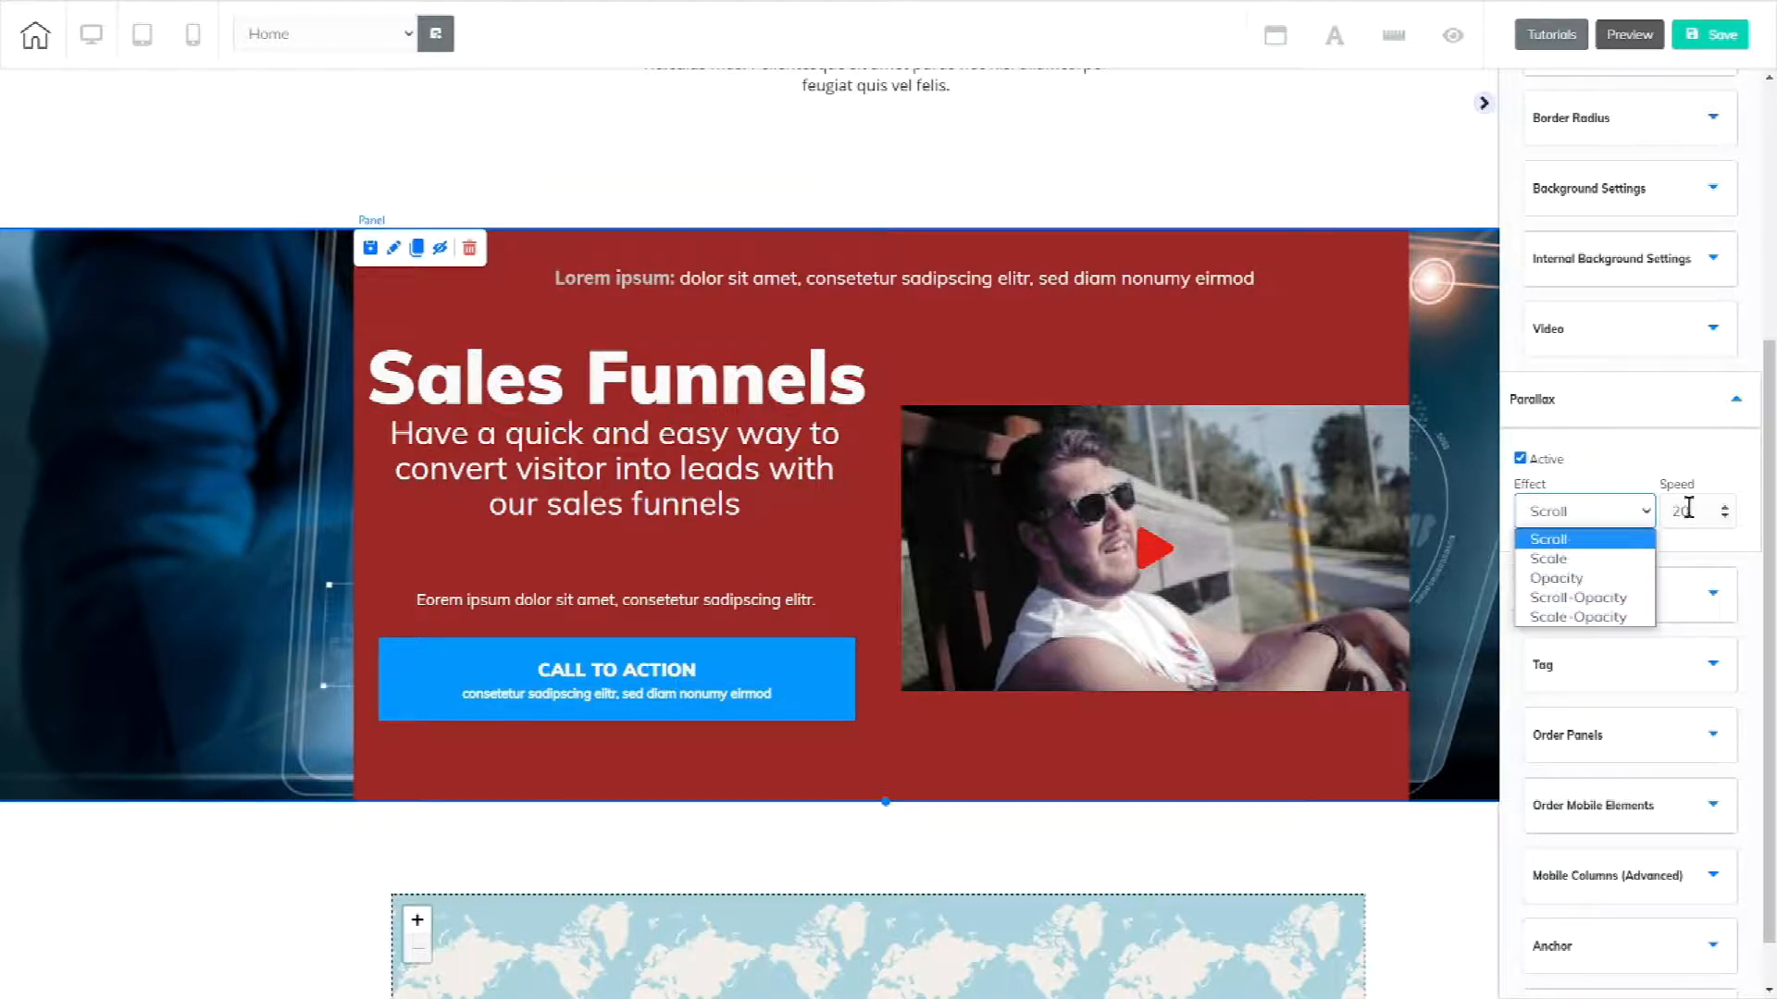
click(1620, 460)
- Try a Waves Lateral panel divider with a red first color, and deactivate the divider again
click(1656, 529)
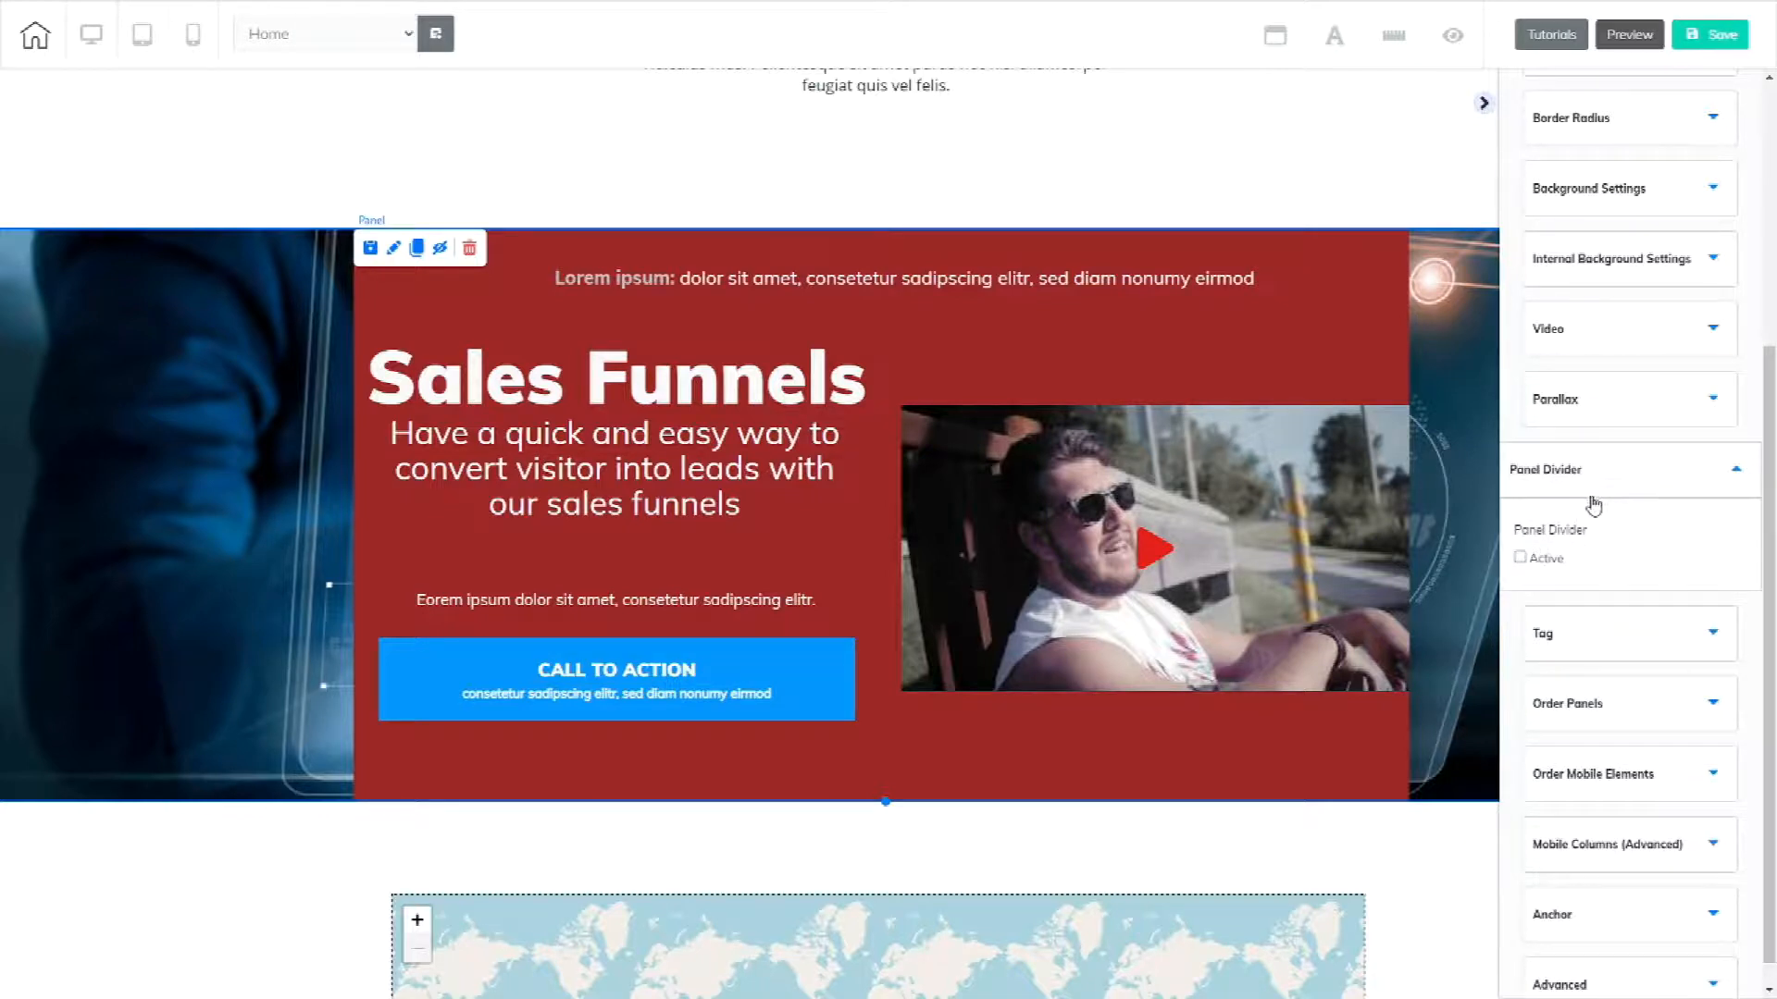
click(1520, 558)
click(1610, 616)
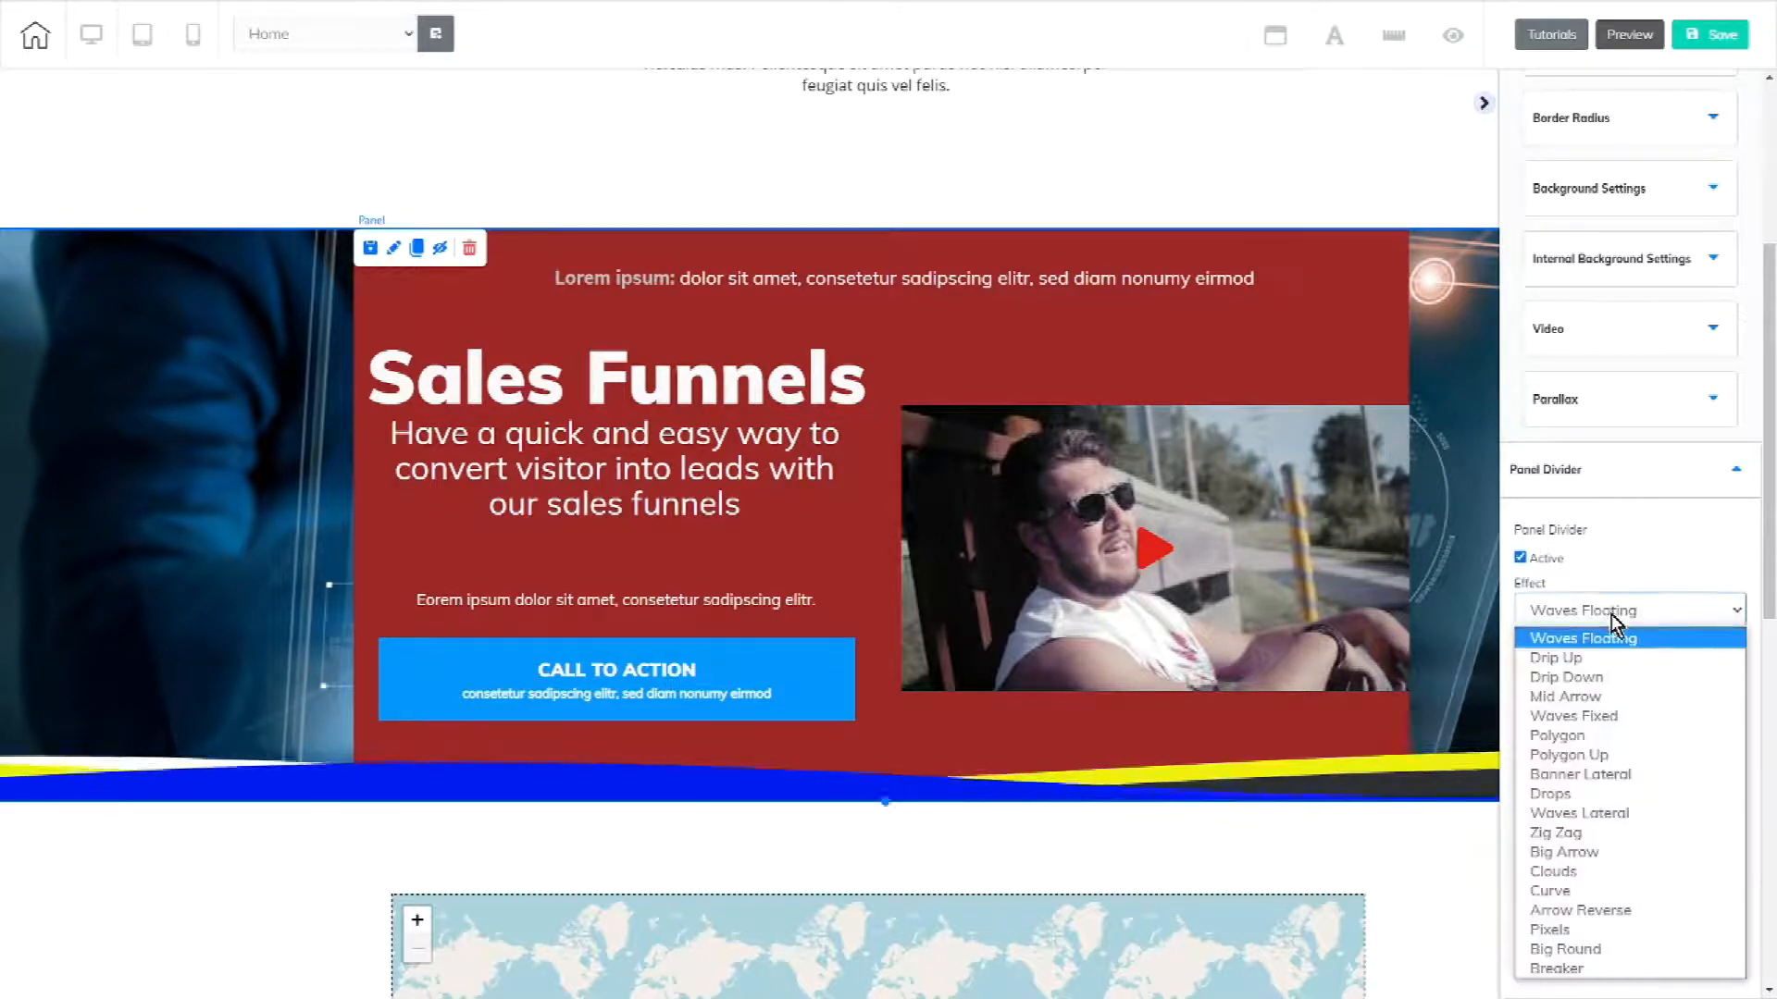
click(1600, 814)
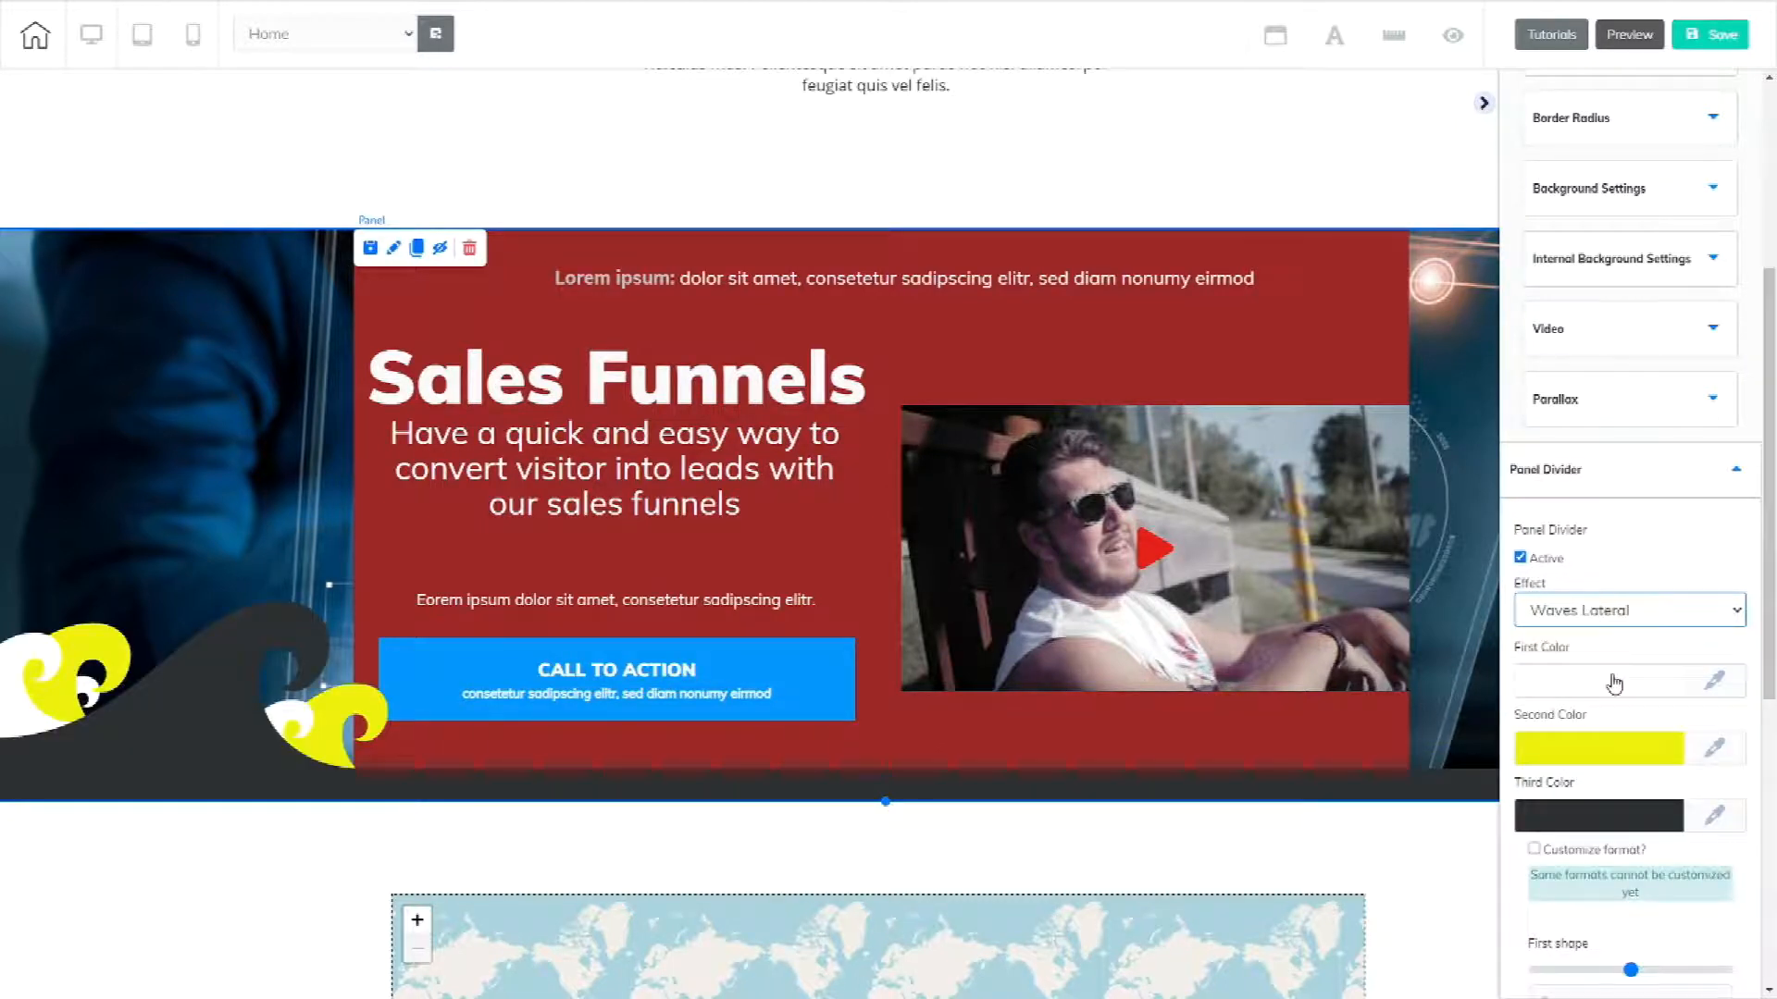
click(1614, 682)
click(1689, 748)
scroll(1562, 740, down, 3)
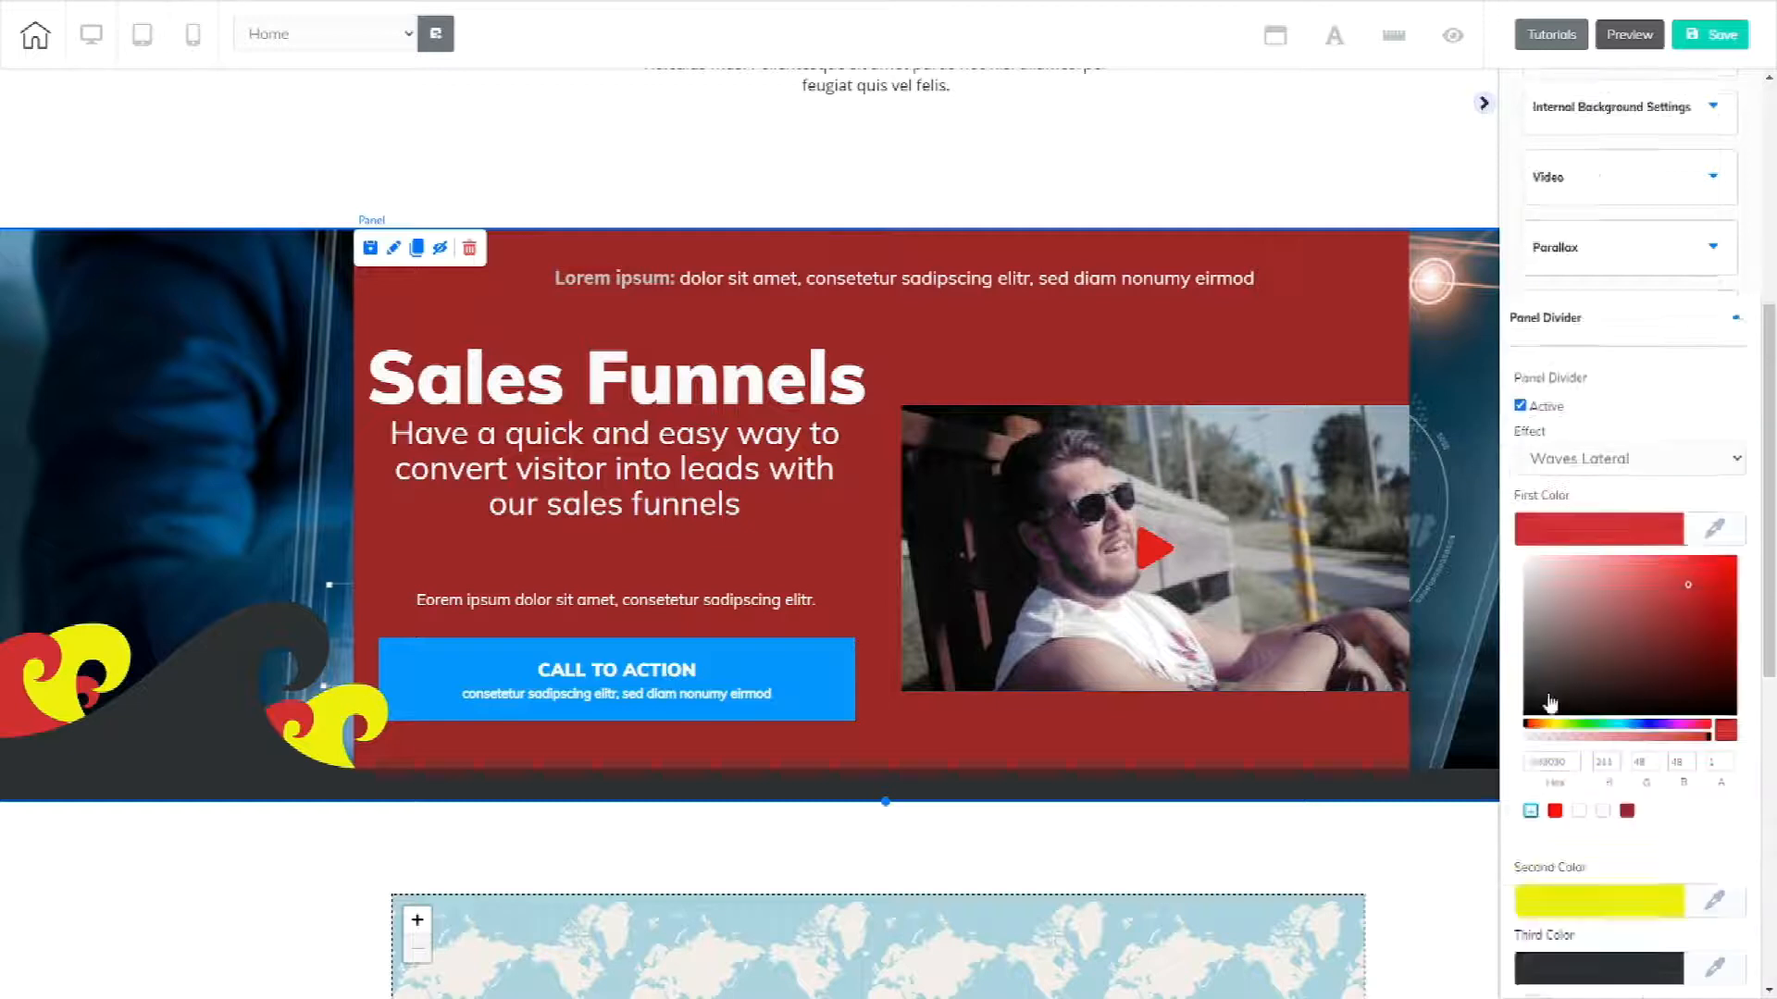
click(1519, 279)
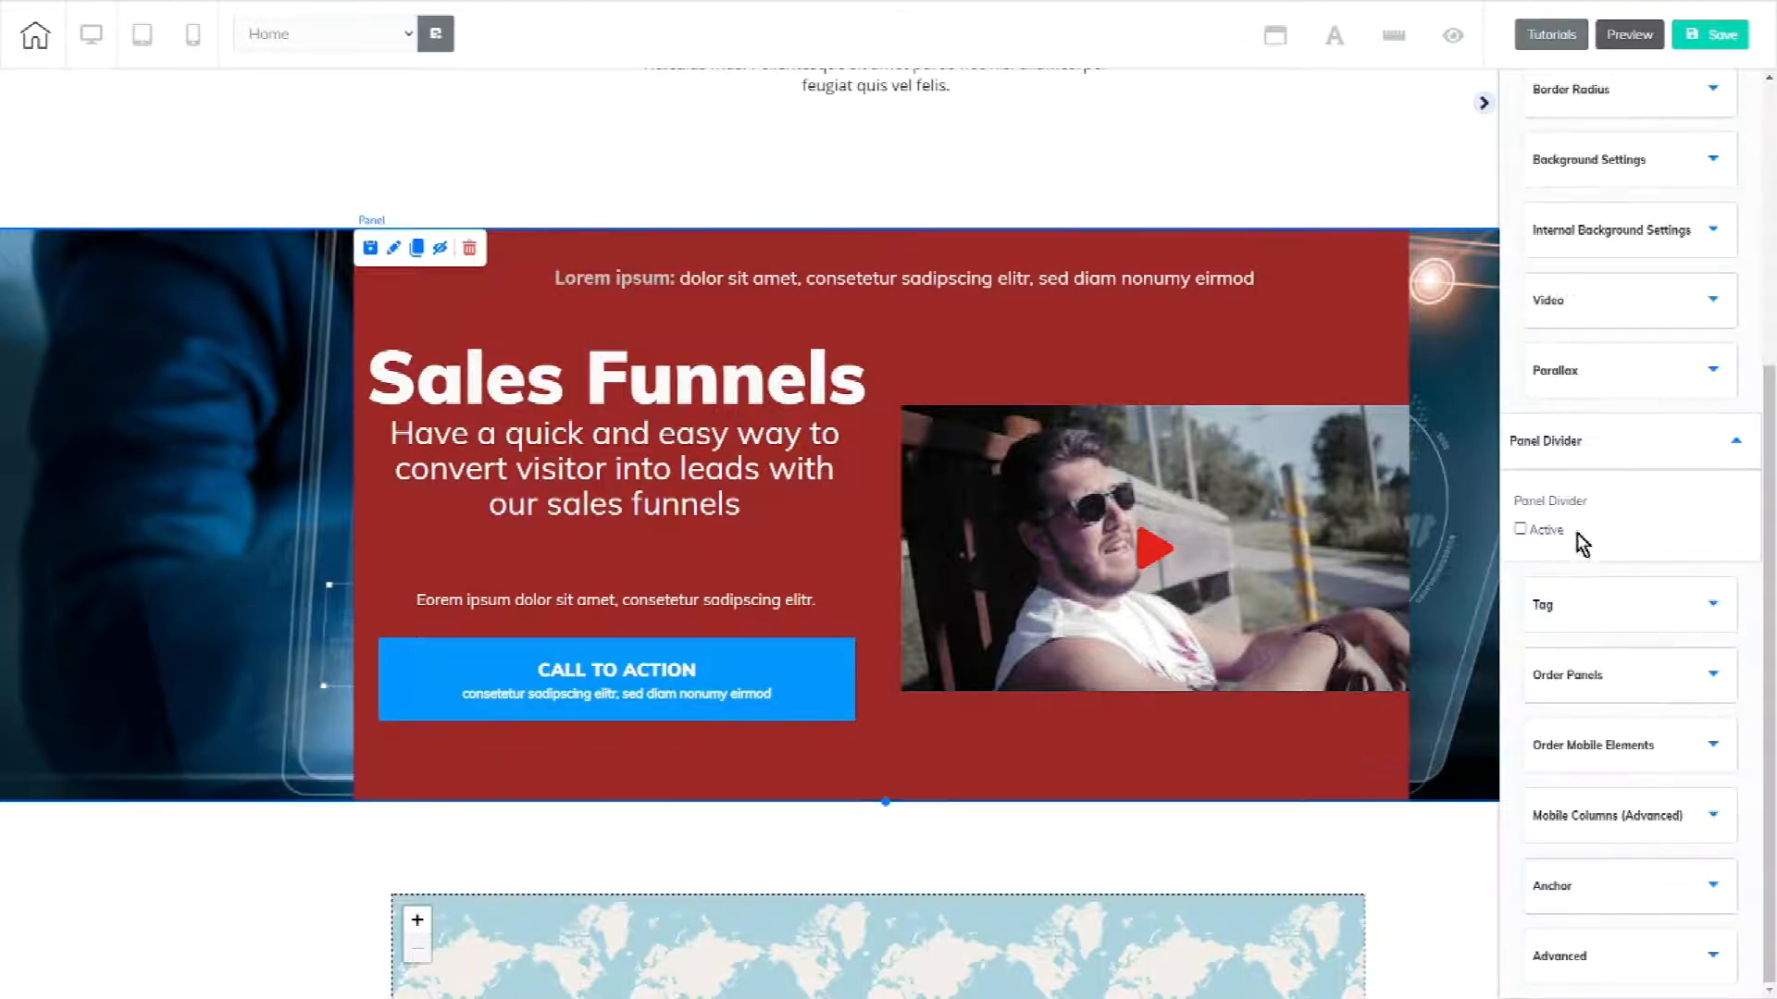
- Look at the panel's Tag setting and move the Sales Funnels panel to the end of the panel order
click(1619, 626)
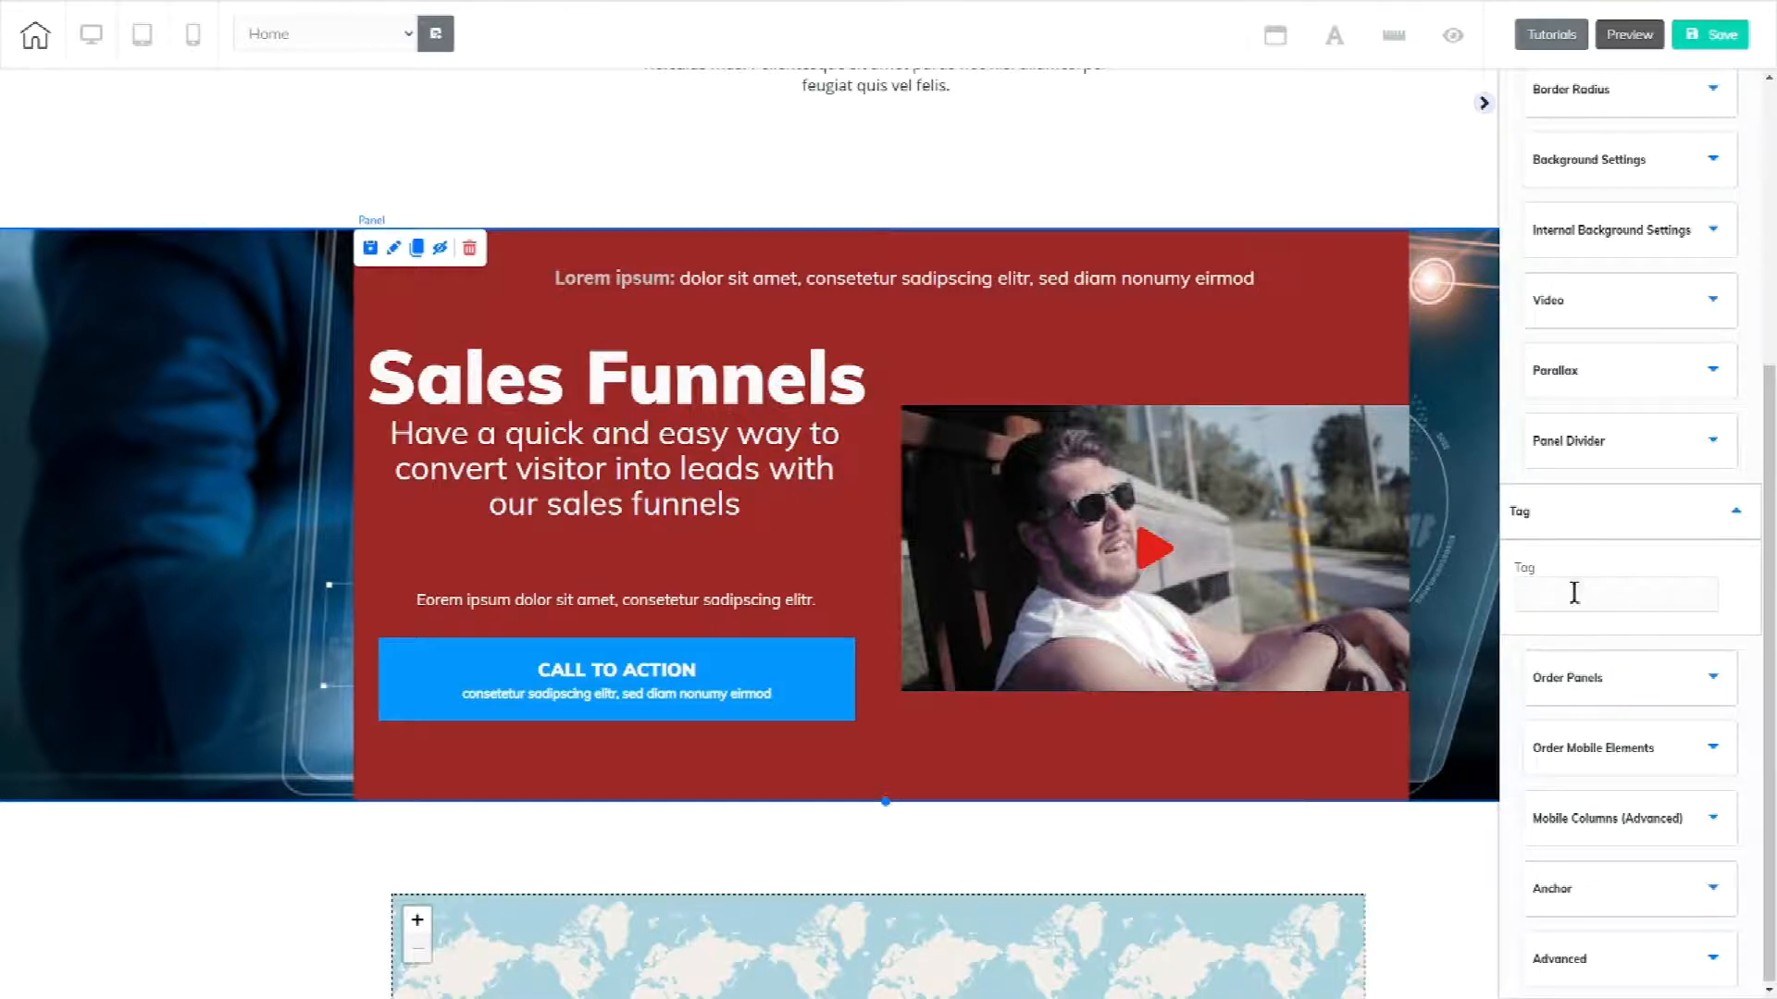
click(1669, 677)
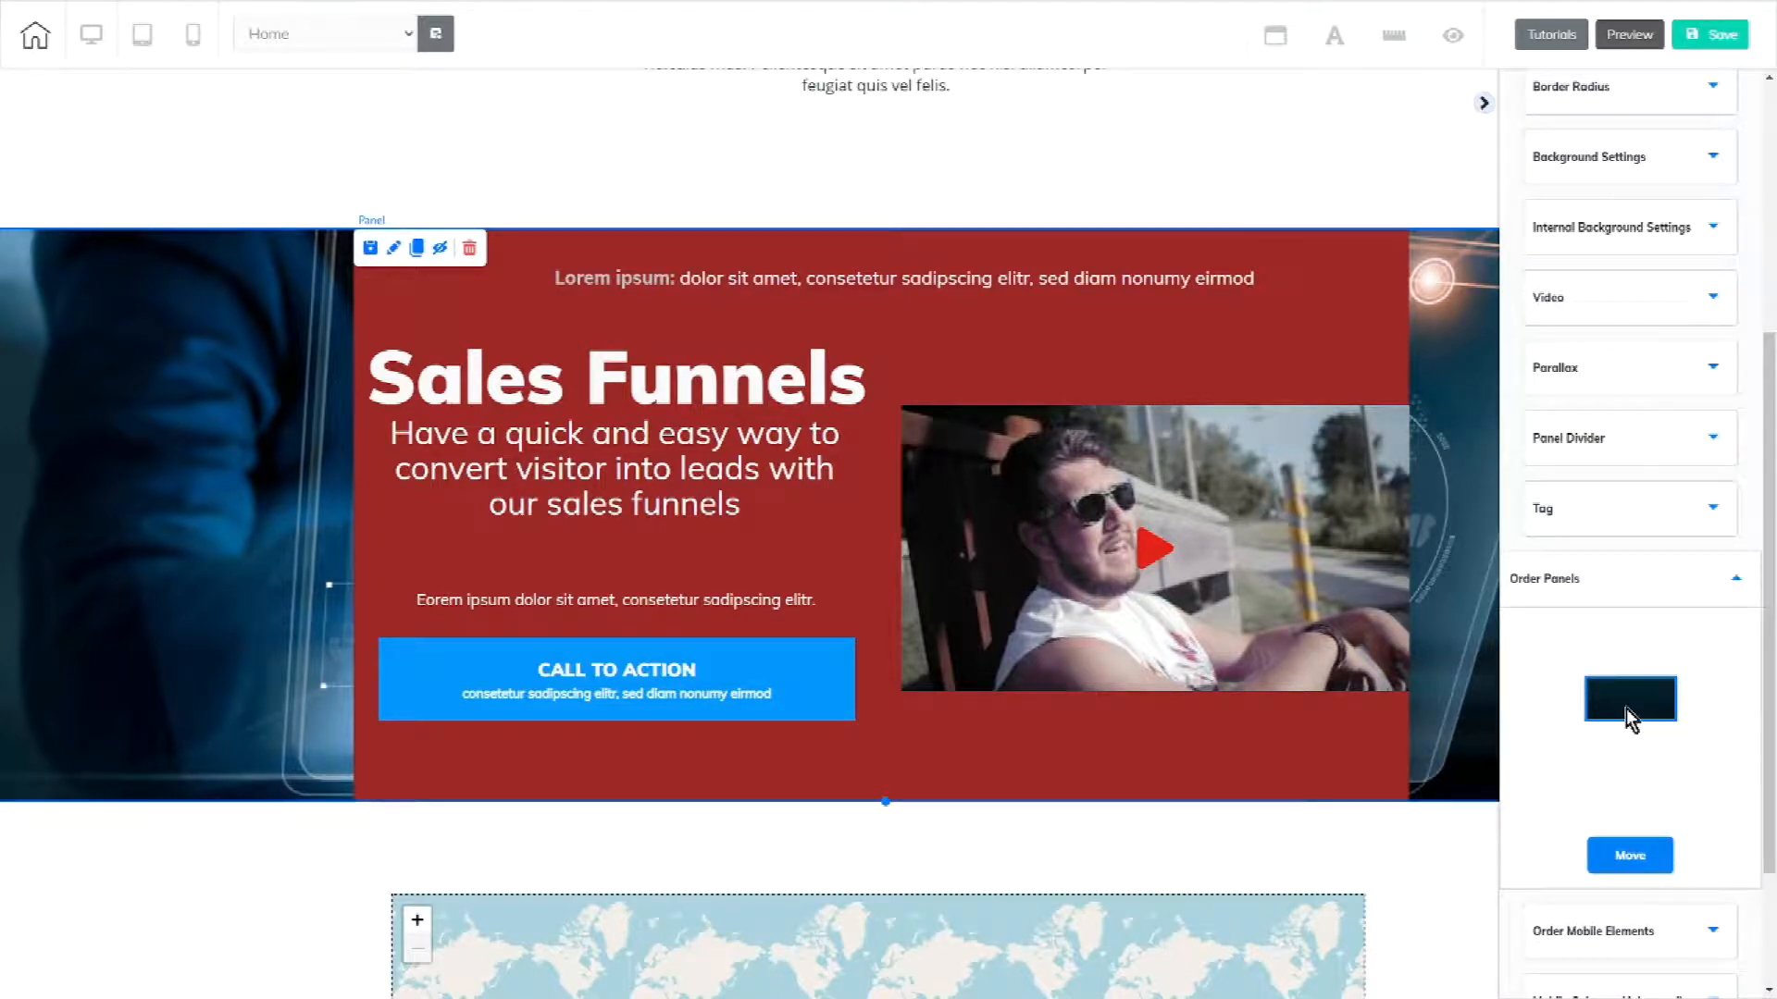
drag(1625, 708, 1616, 659)
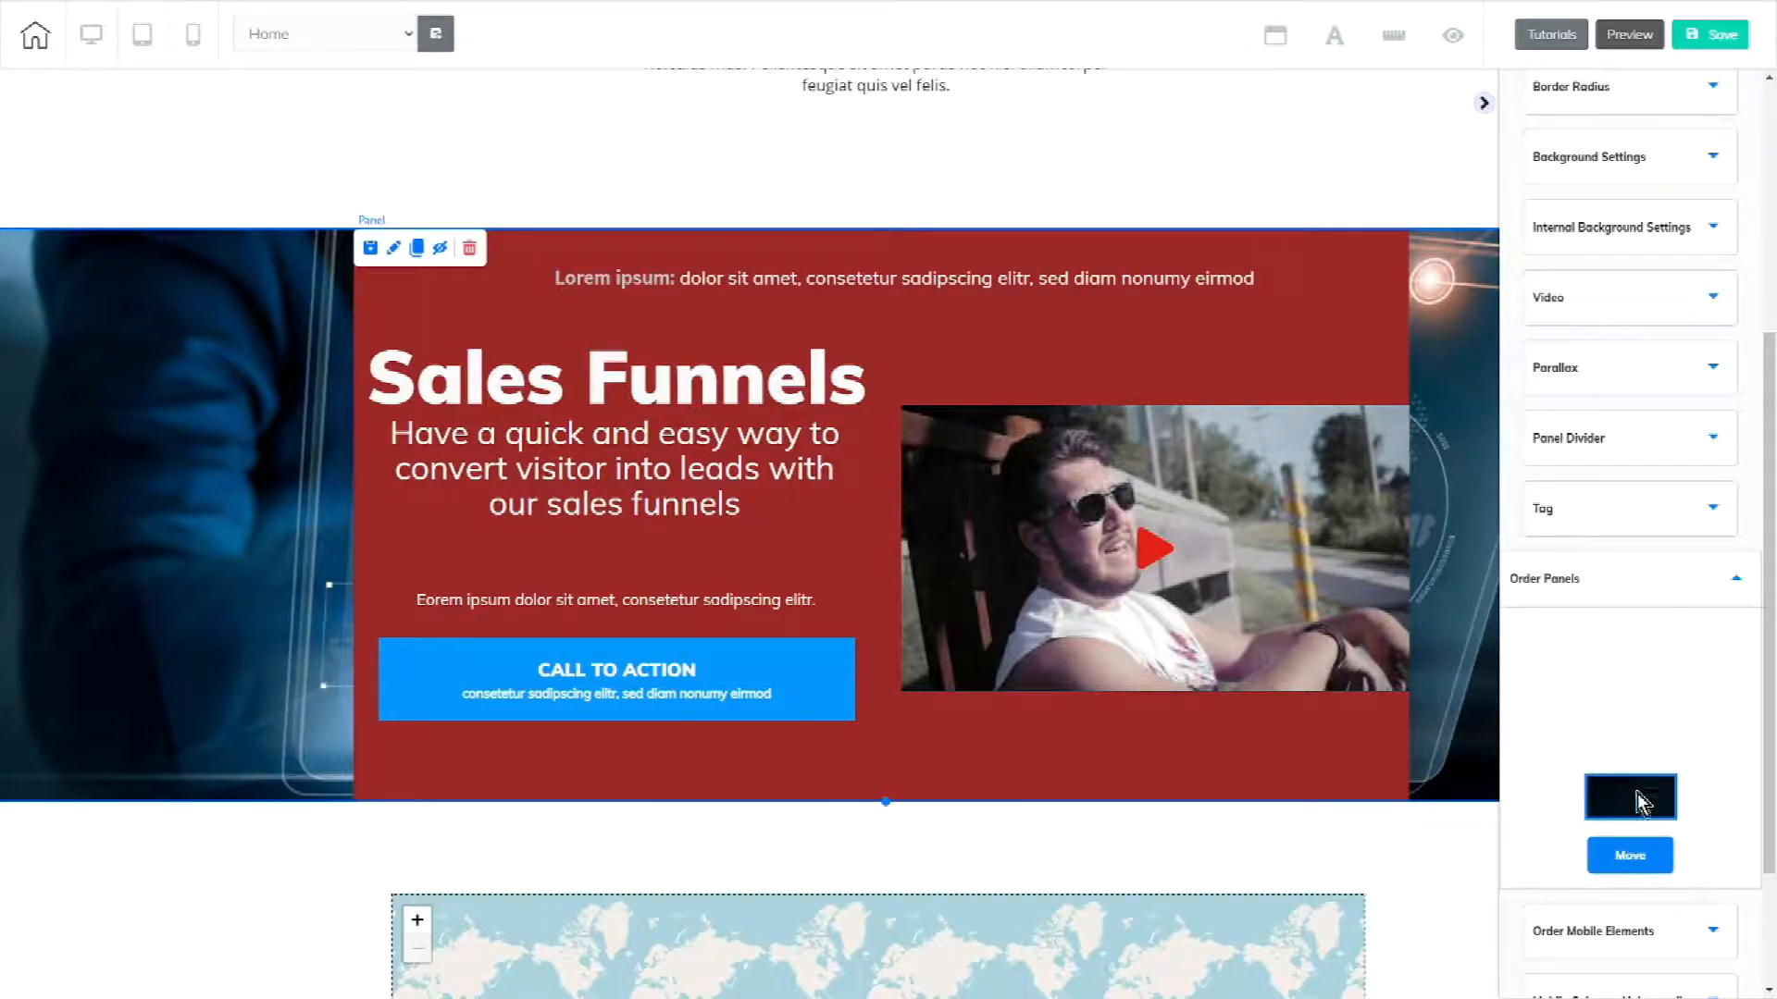
click(1633, 867)
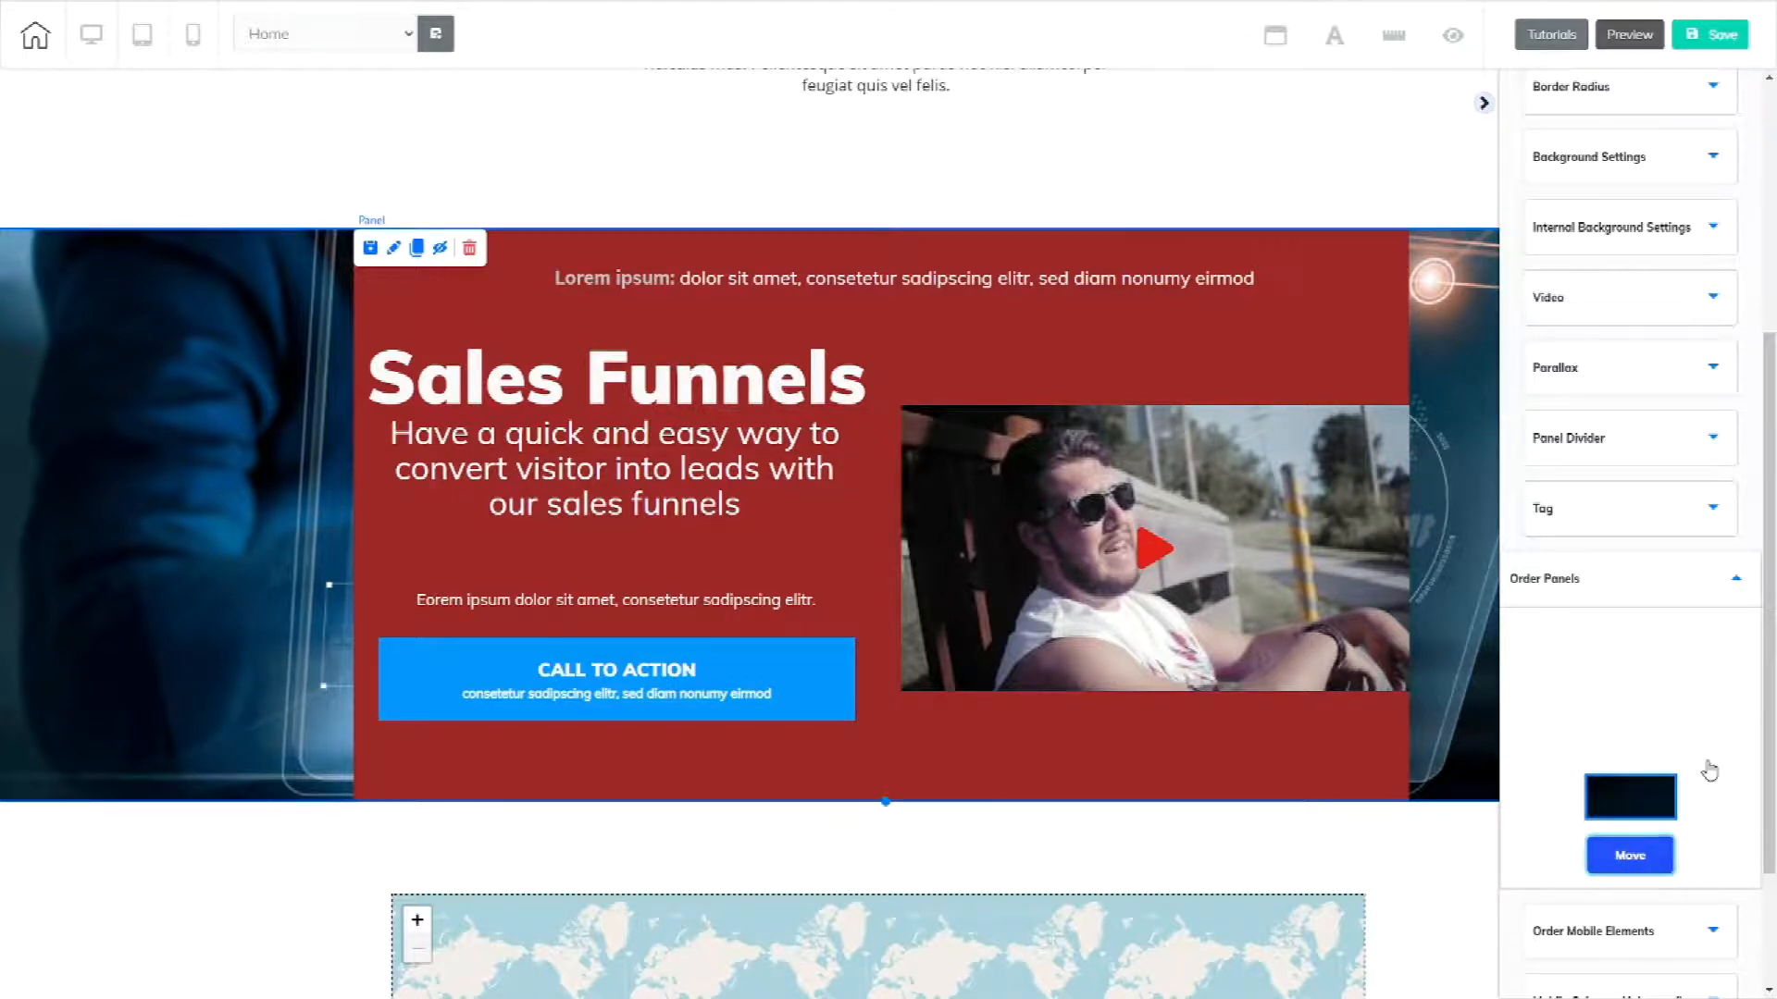
click(1630, 857)
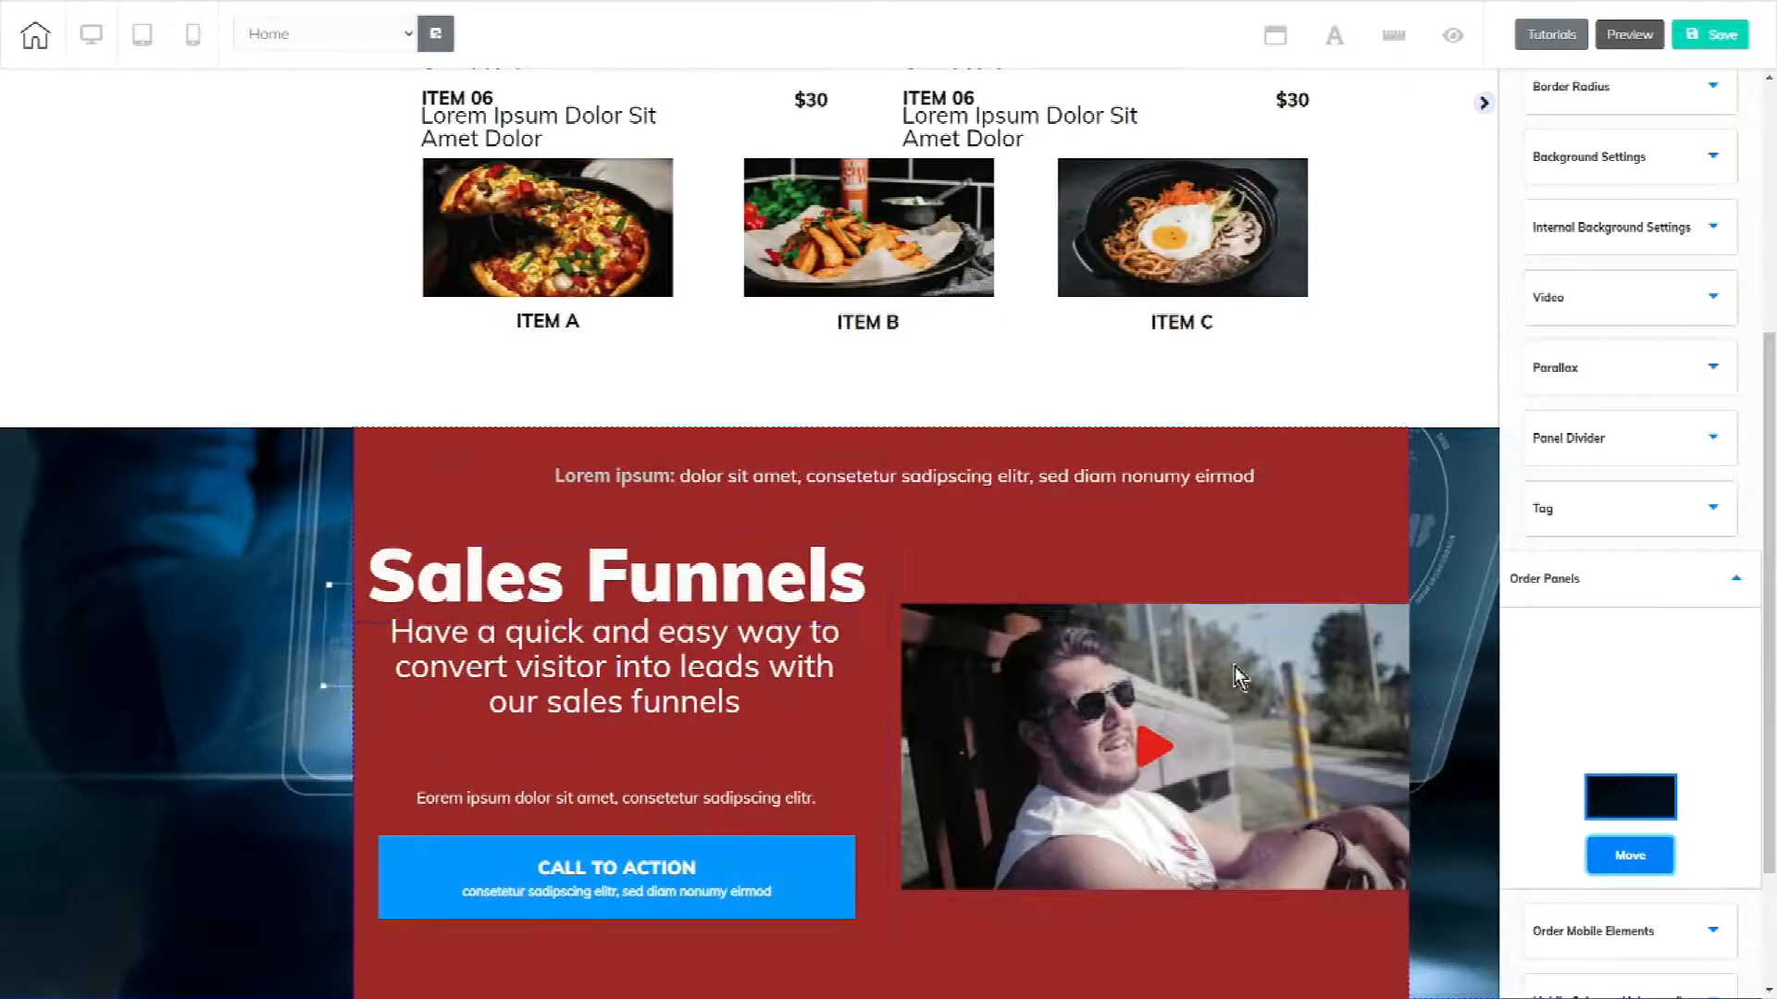
scroll(1432, 529, up, 5)
scroll(1434, 564, down, 5)
- Nudge the Sales Funnels subheading slightly down and view the panel's Order Mobile Elements and Mobile Columns settings
scroll(1727, 768, down, 2)
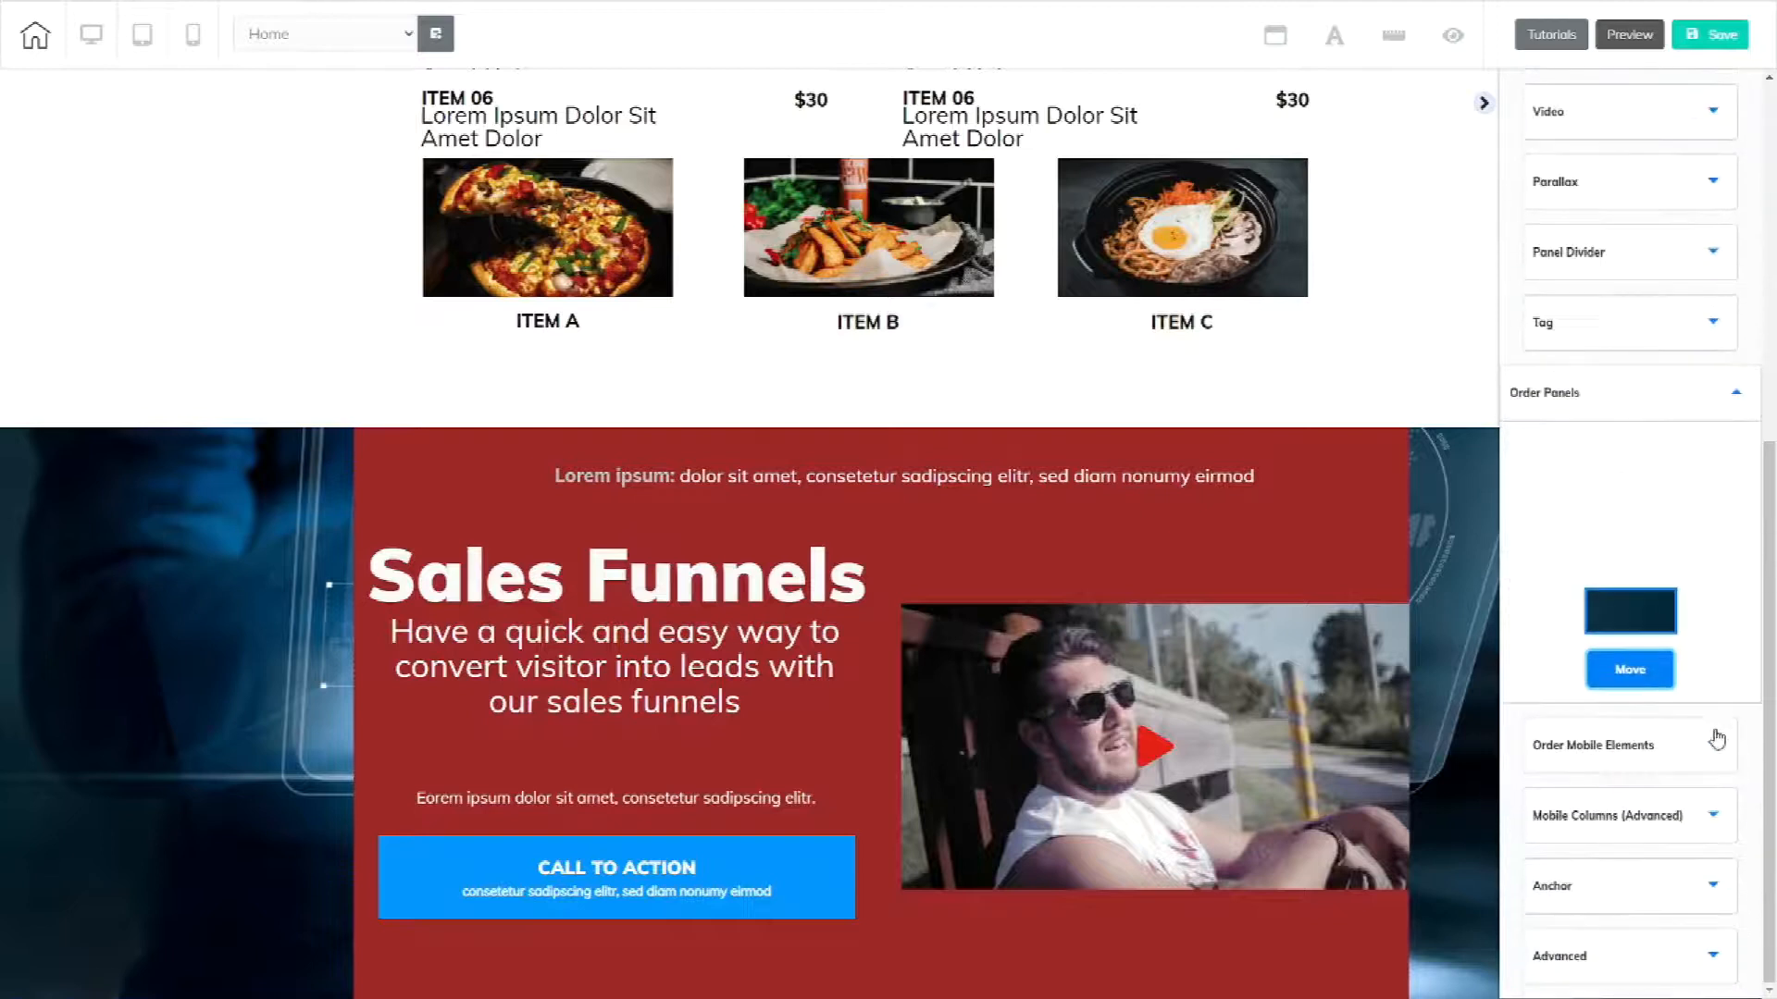
click(1620, 752)
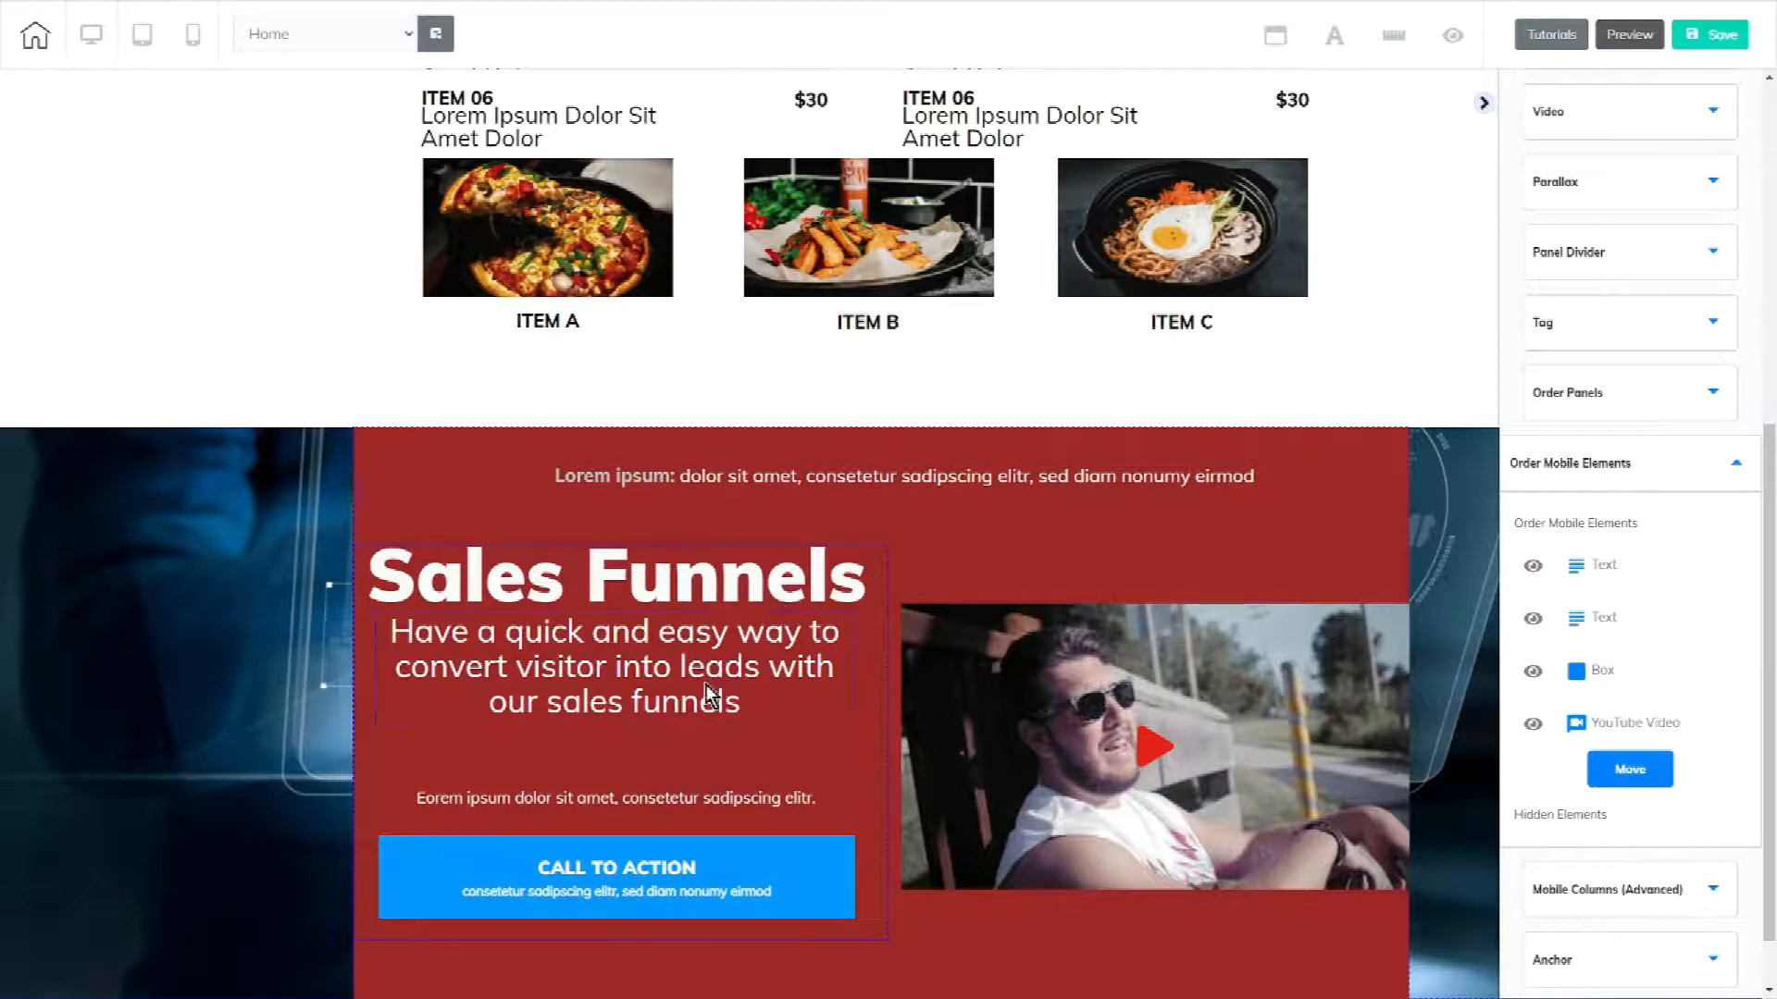
mouse_move(708, 694)
mouse_down()
mouse_move(713, 532)
mouse_move(684, 642)
mouse_move(705, 712)
mouse_up()
mouse_move(1579, 686)
mouse_down()
mouse_move(1571, 608)
mouse_move(1587, 687)
mouse_up()
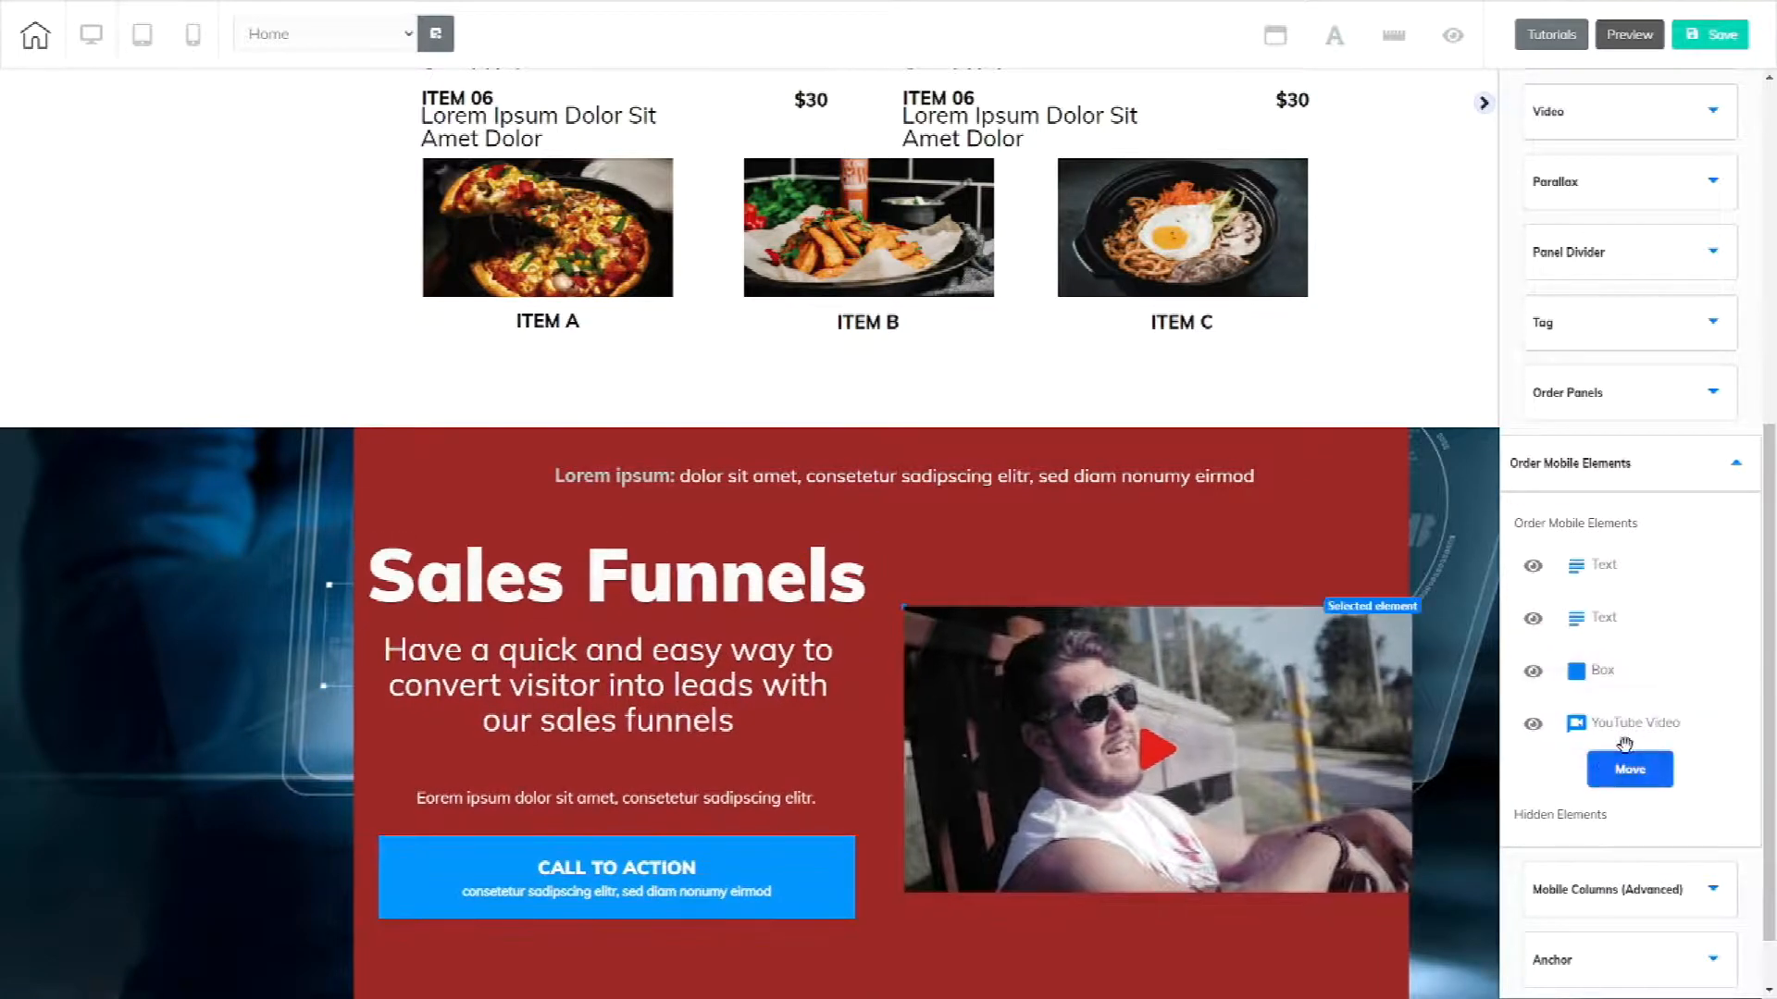
scroll(1711, 829, down, 1)
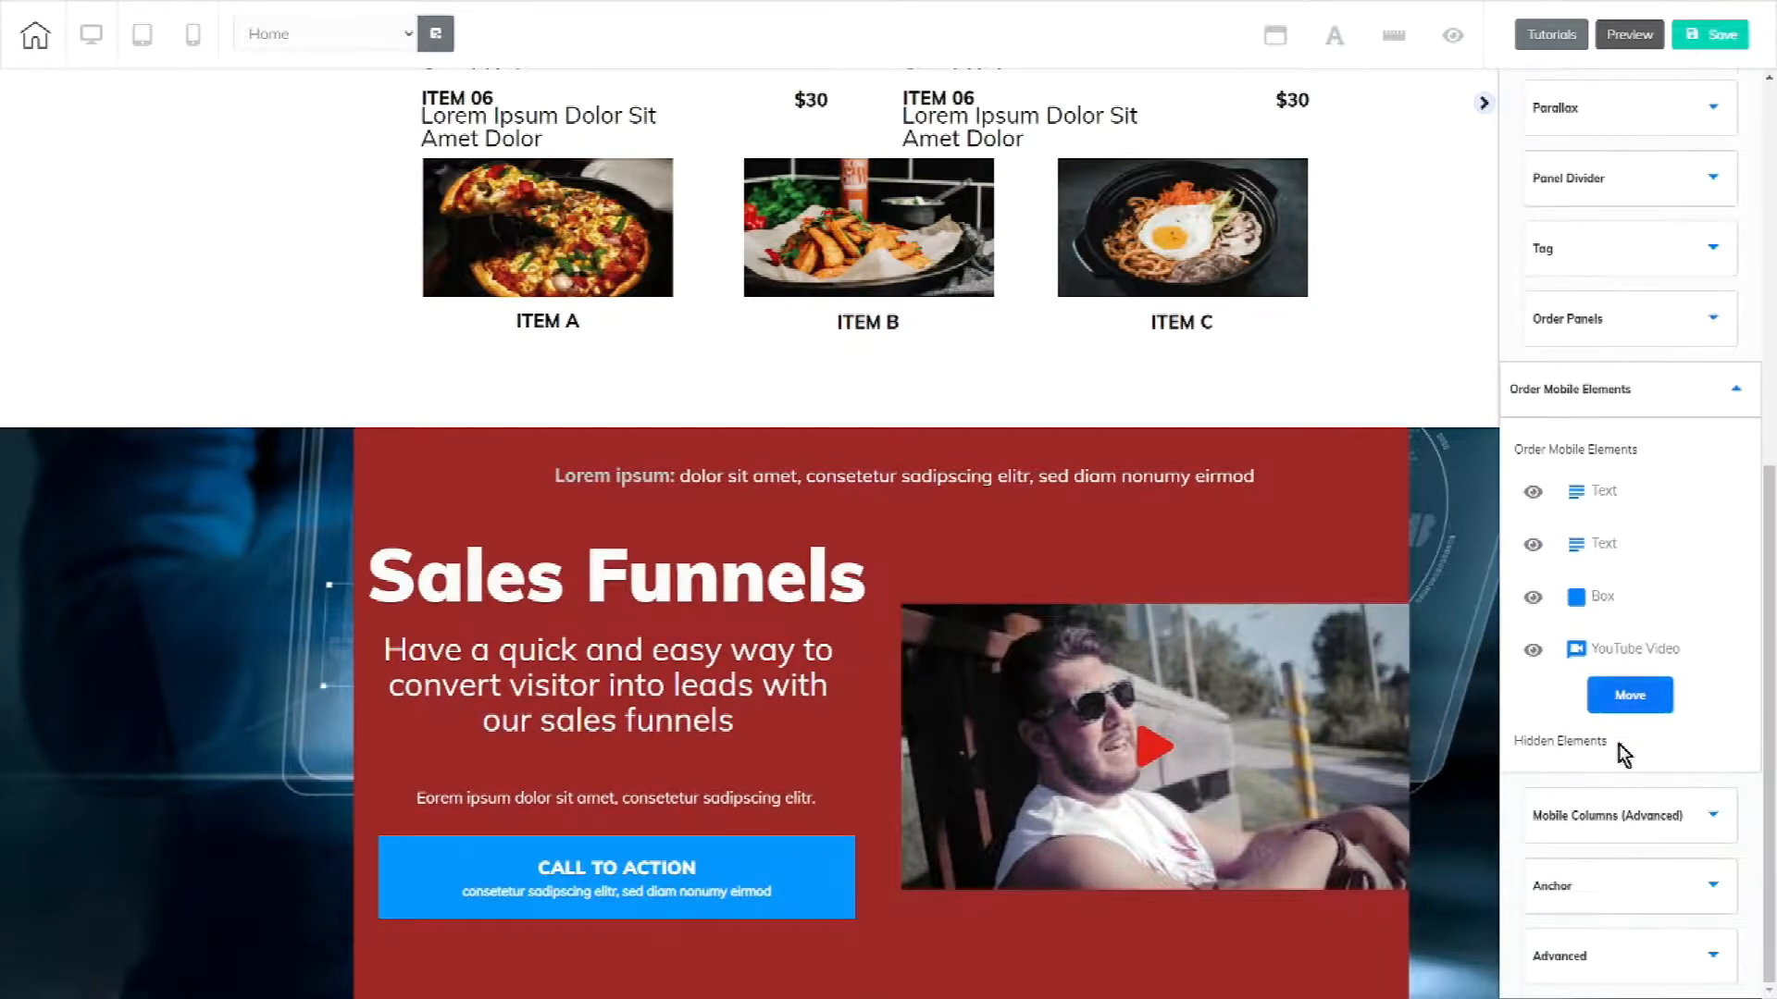
click(1655, 816)
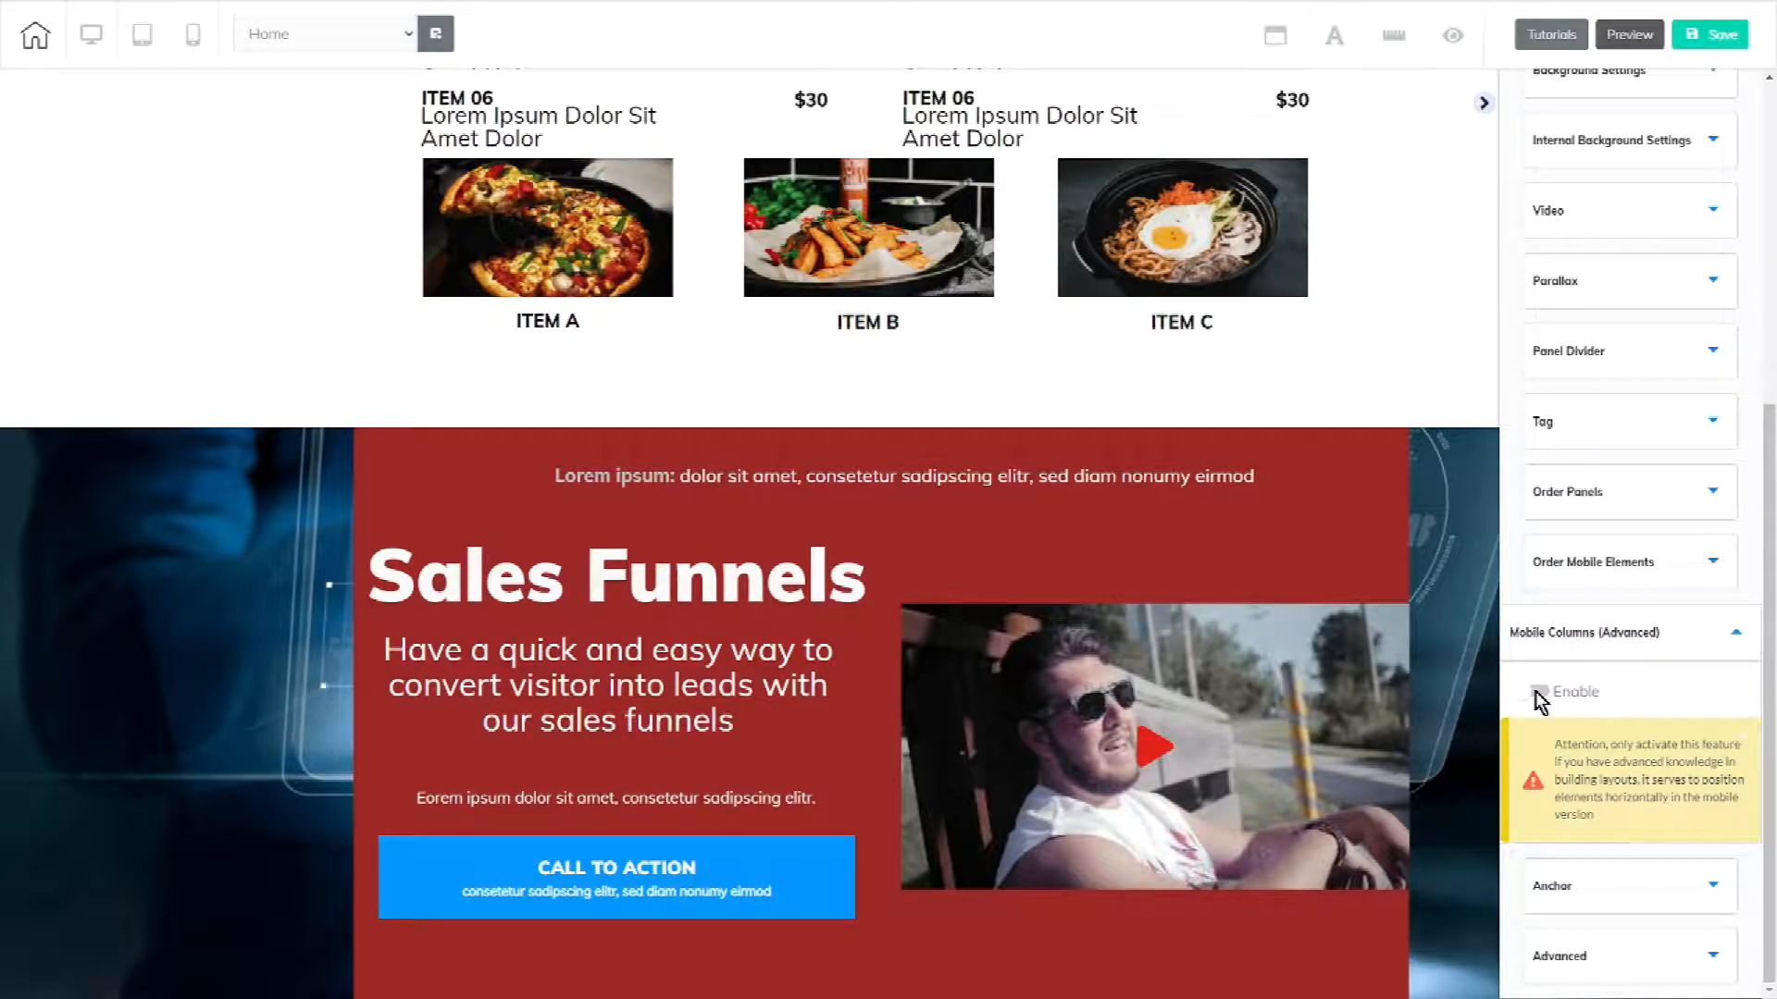
- Enable Mobile Columns for the Sales Funnels panel and set the grid to 3
click(1538, 693)
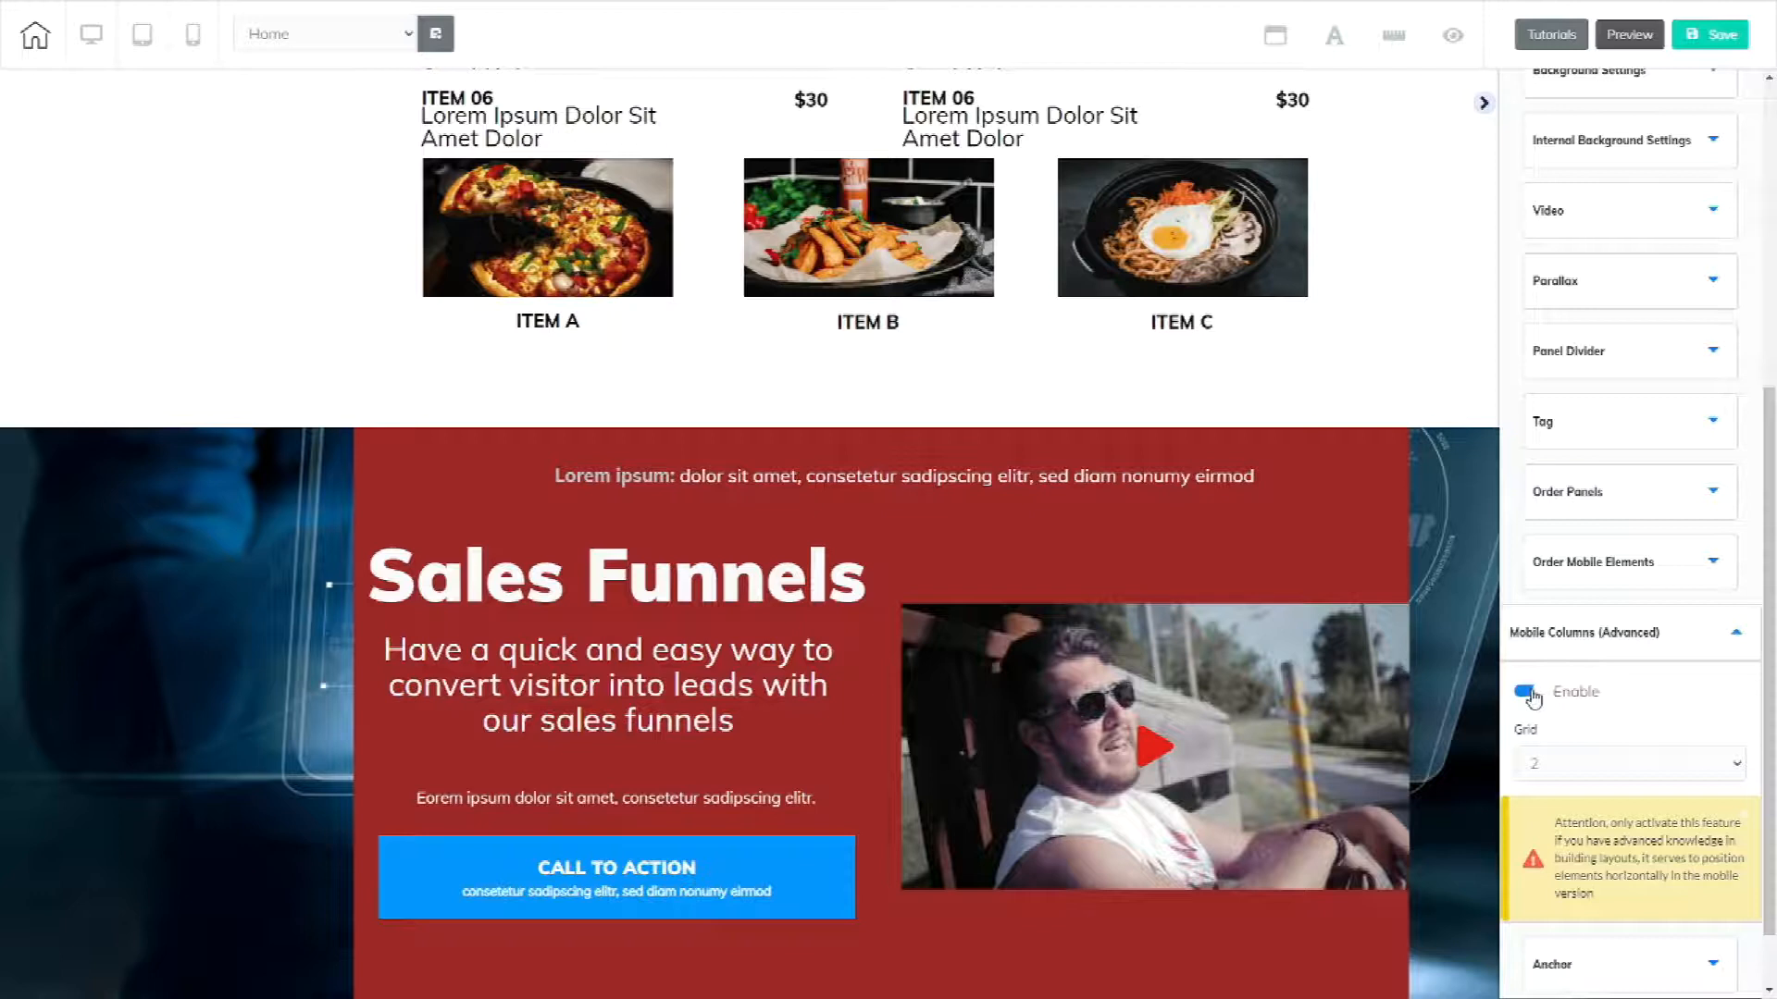
click(1580, 764)
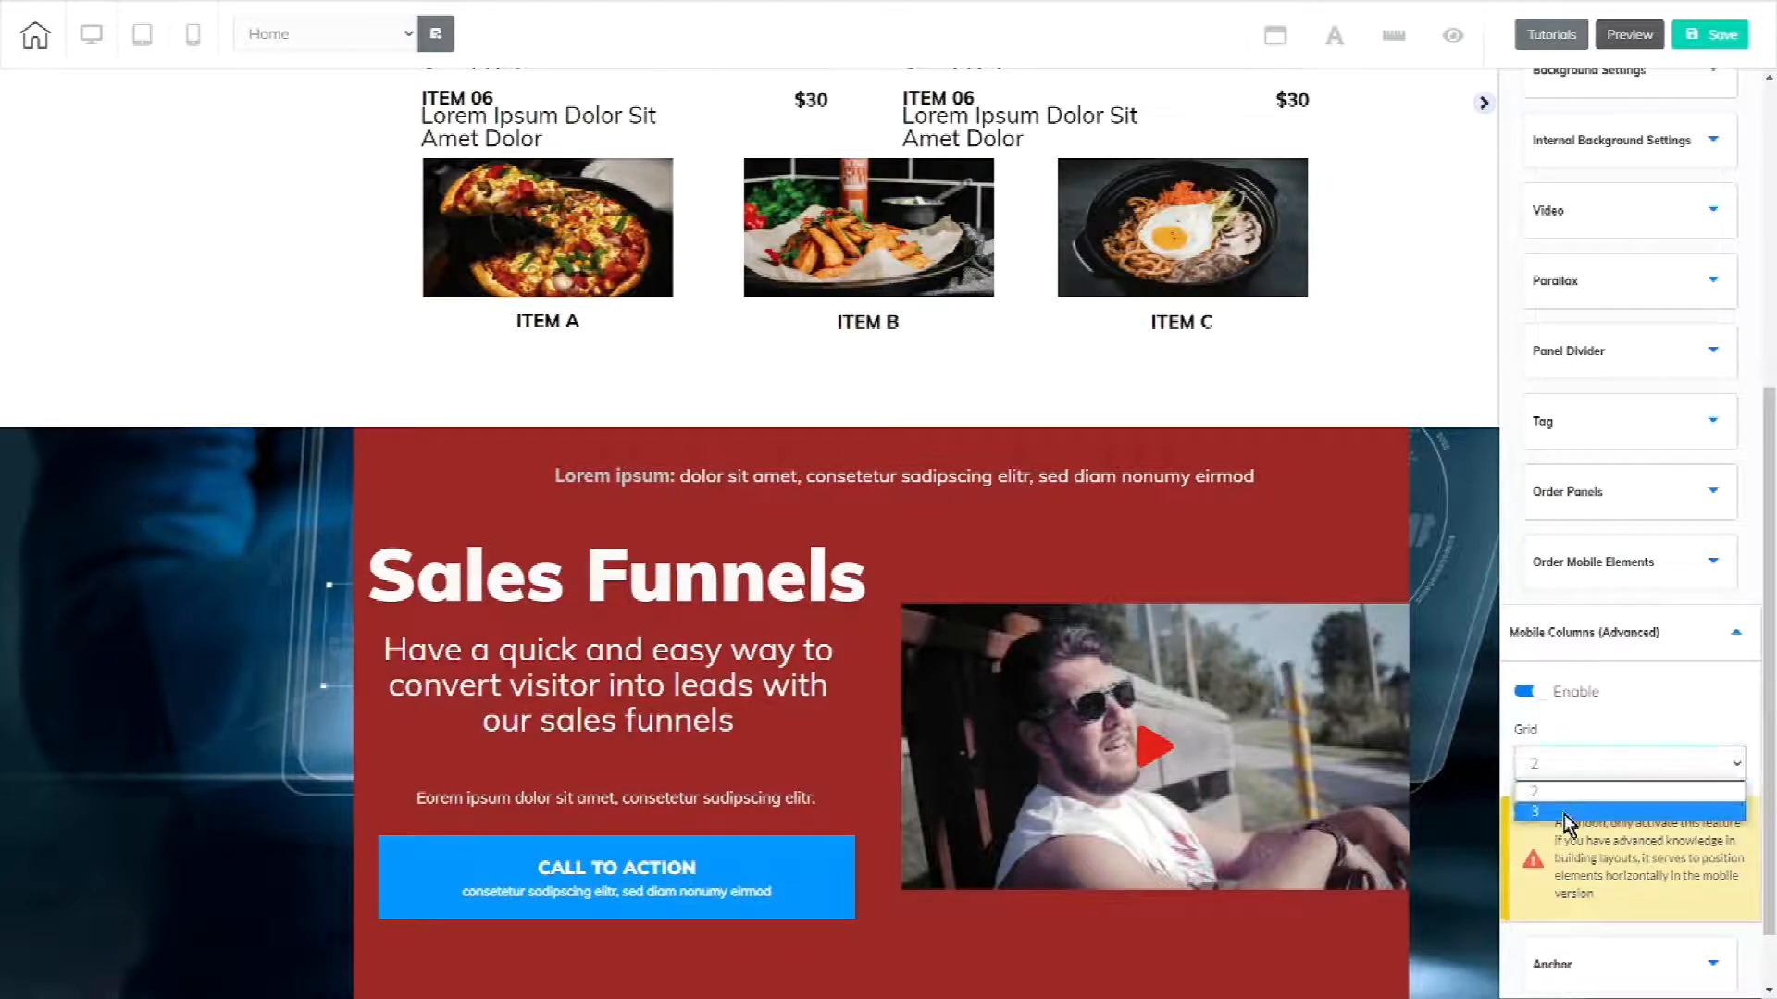
click(1561, 812)
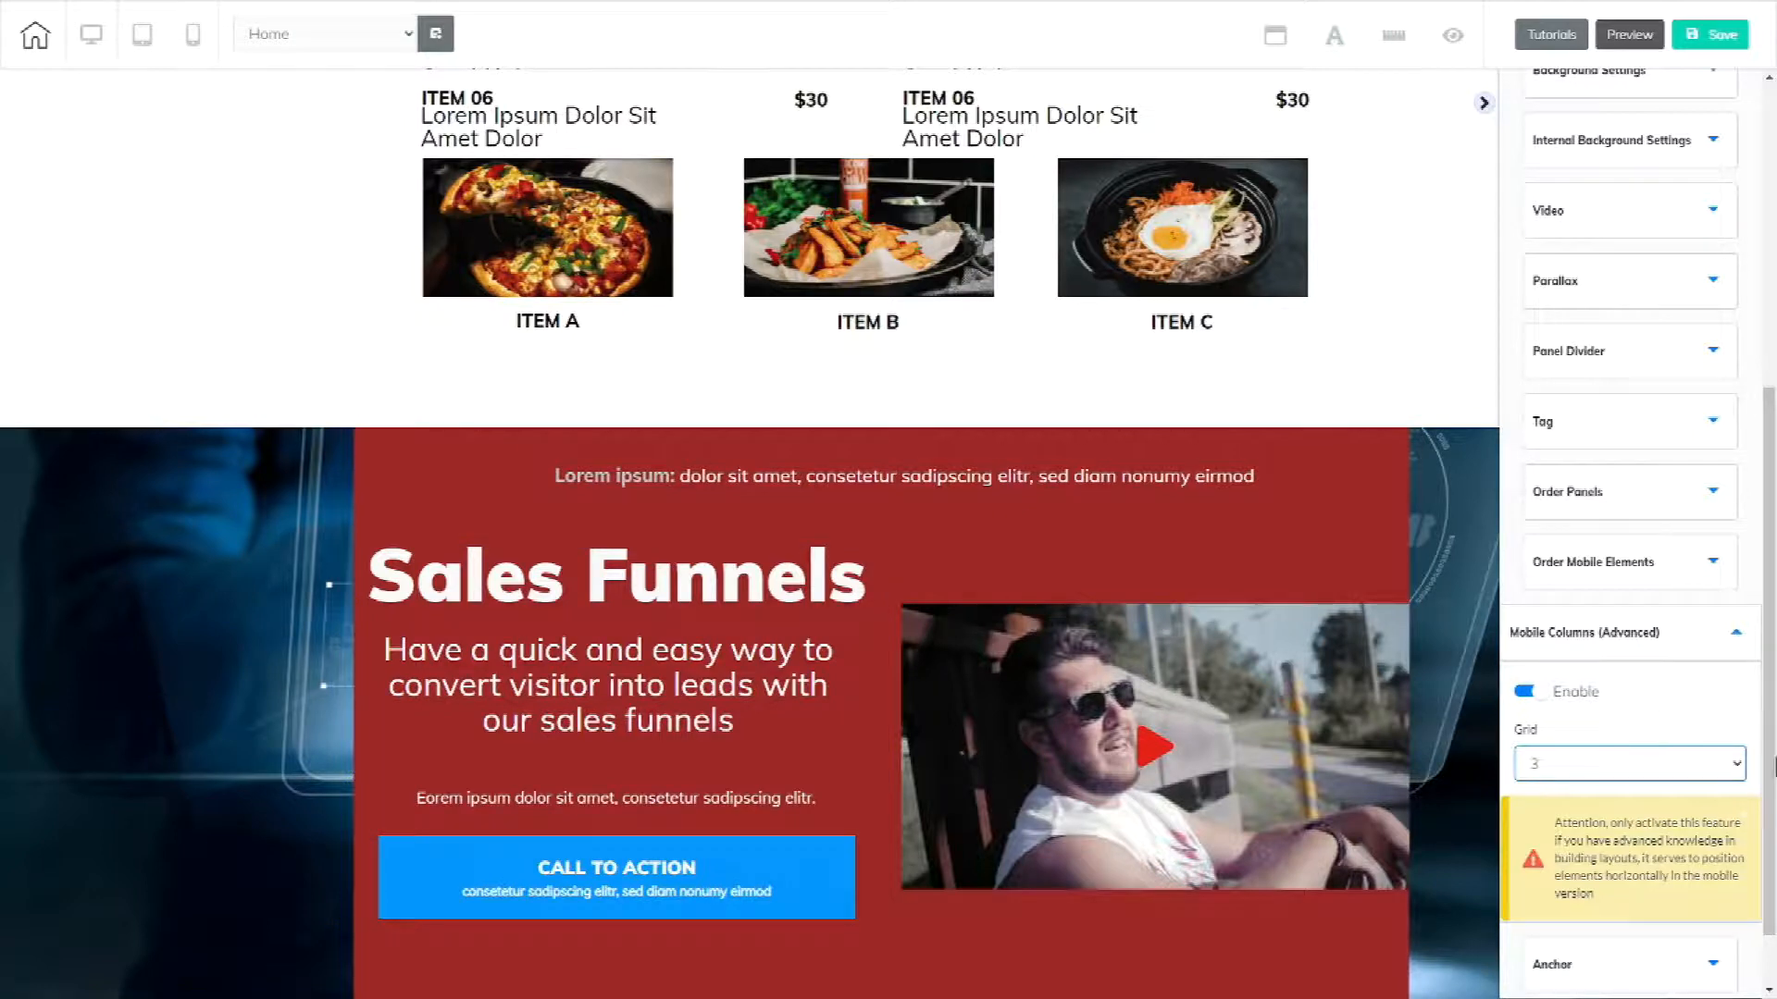
- Activate the anchor for the Sales Funnels panel and look at its name setting
scroll(1707, 734, down, 1)
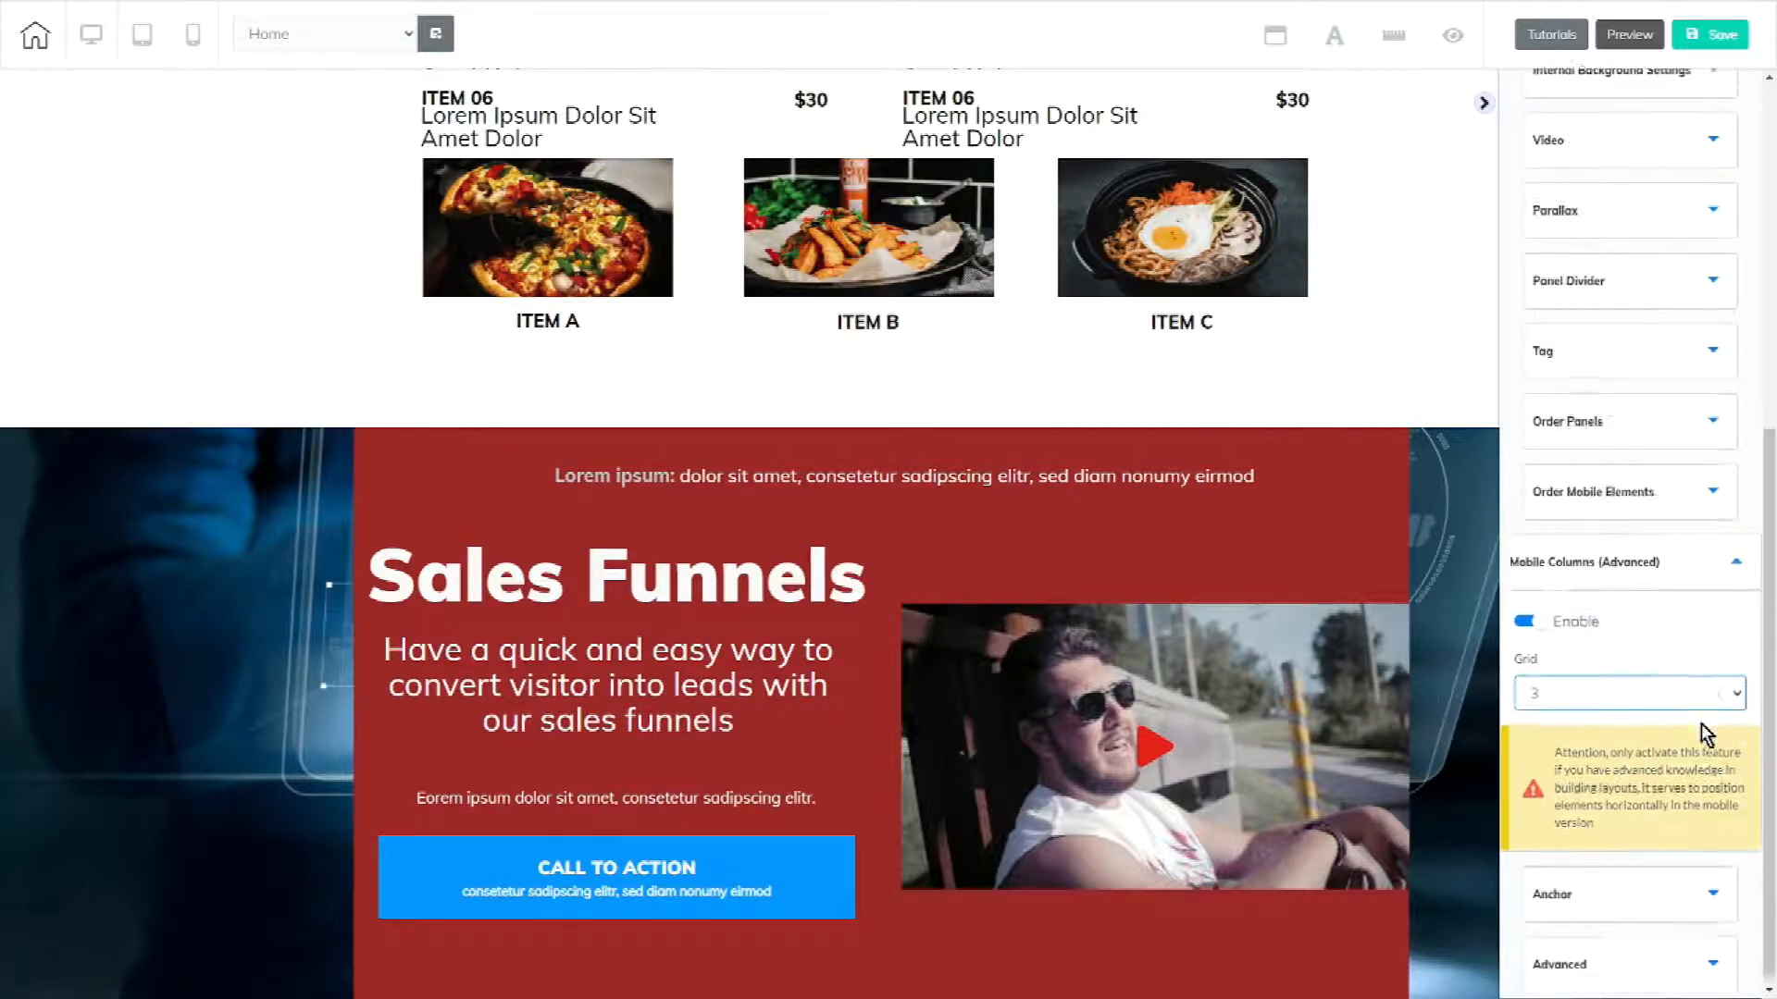
click(1609, 895)
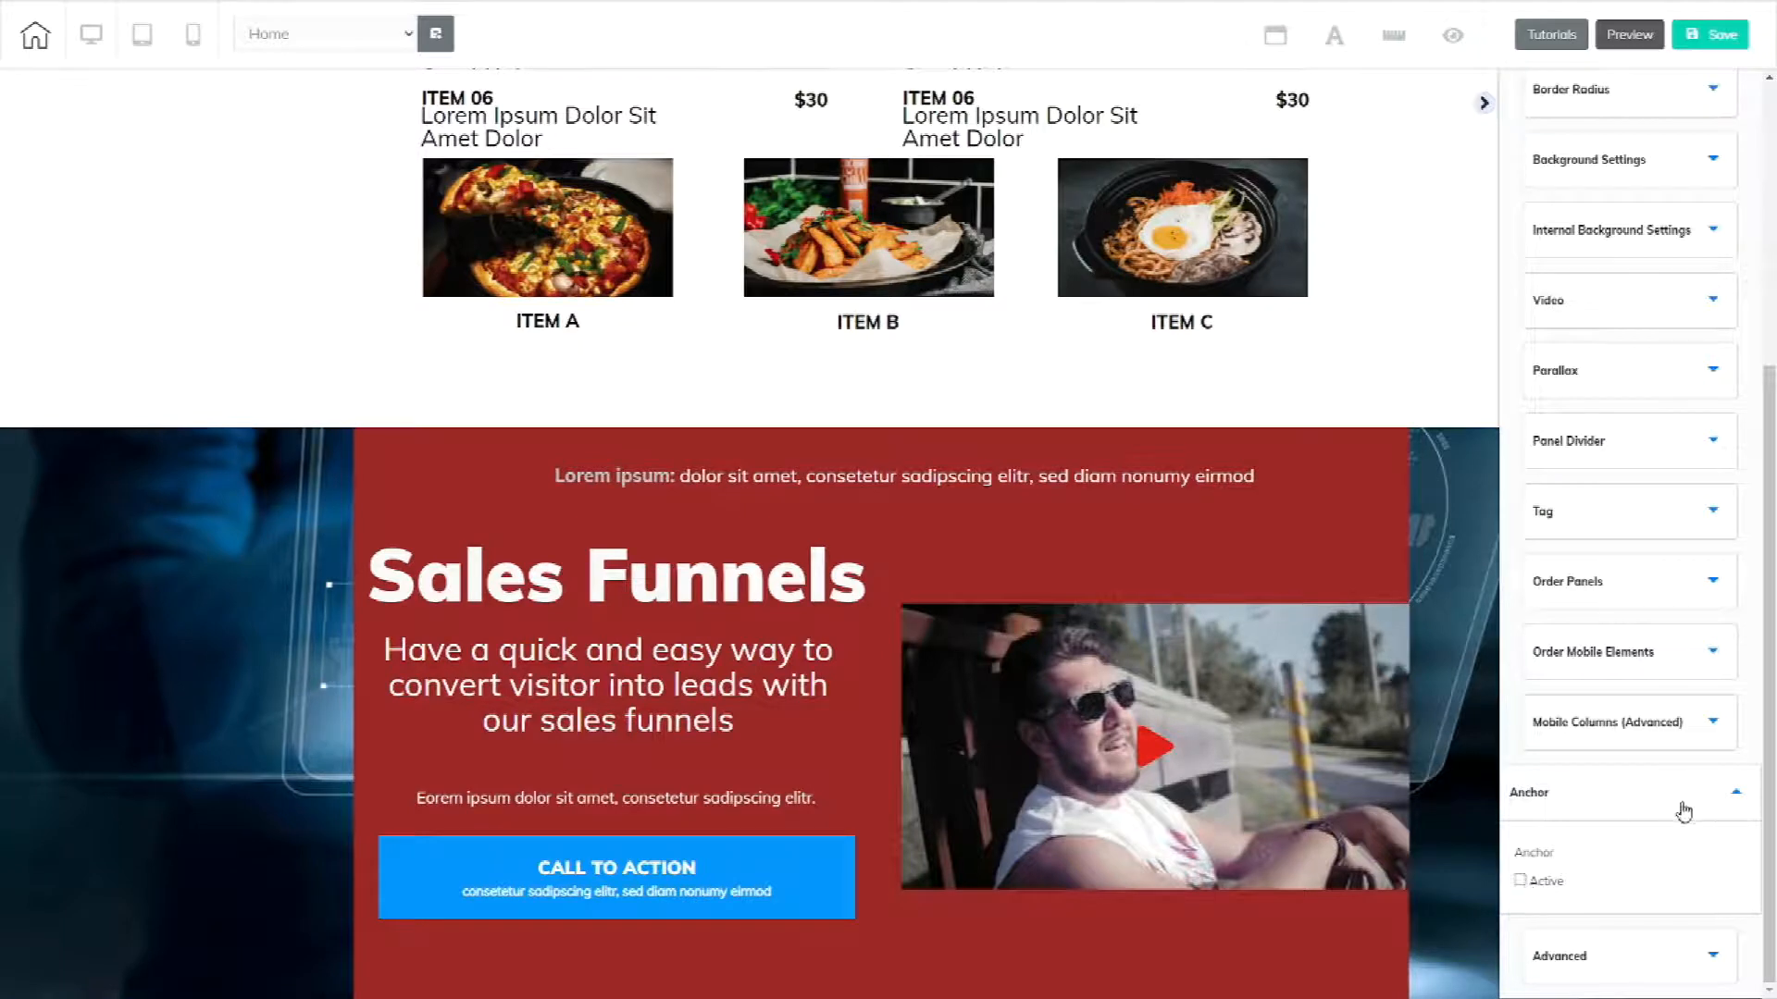
click(1519, 881)
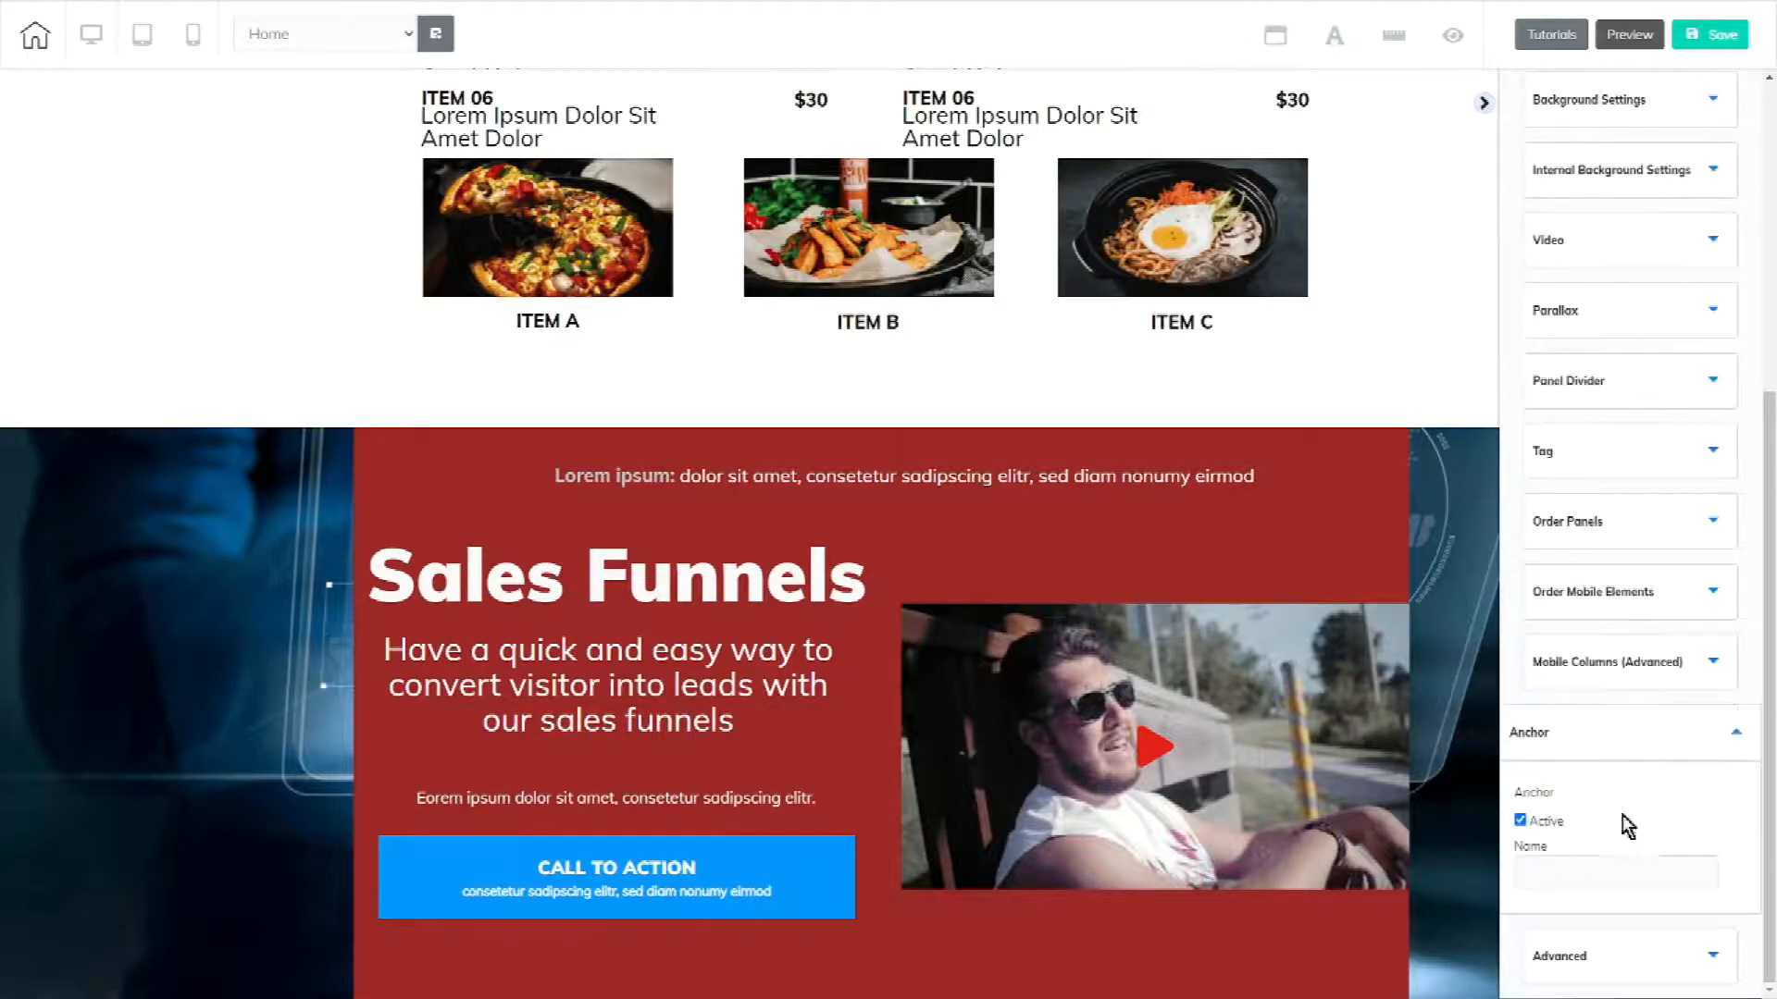
click(1541, 873)
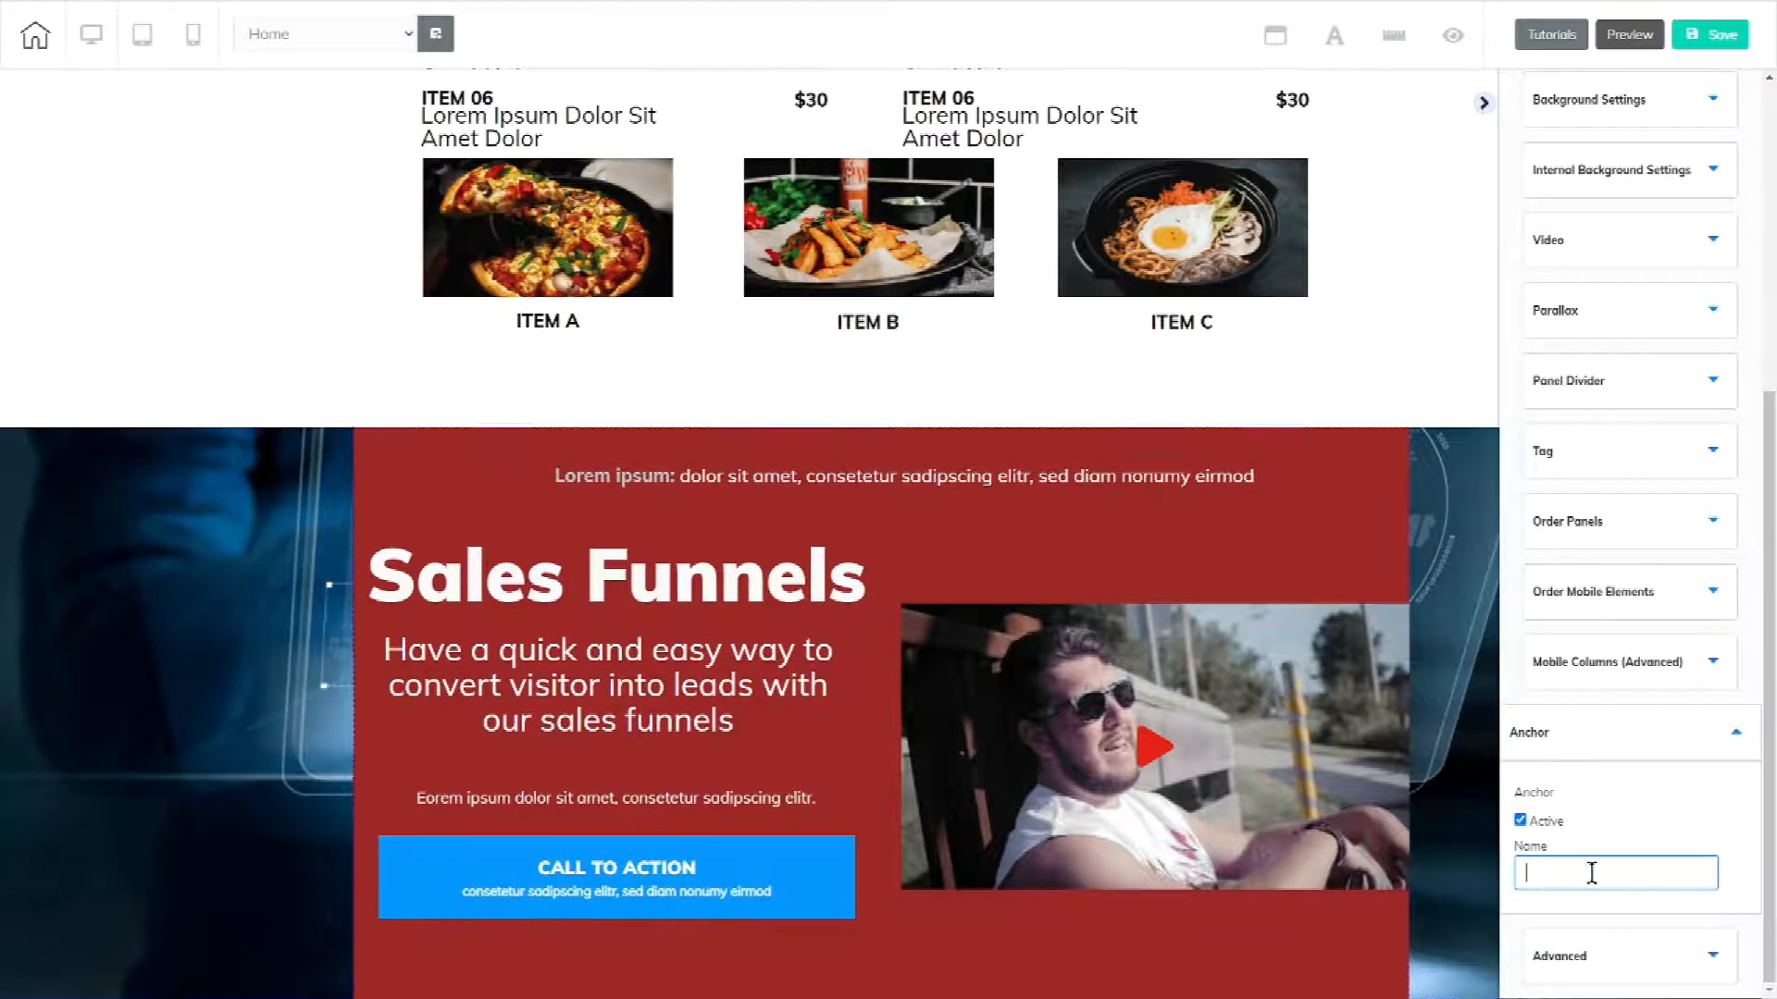
- Save the Sales Funnels panel as a personal element with the description Sample Panel
click(1698, 962)
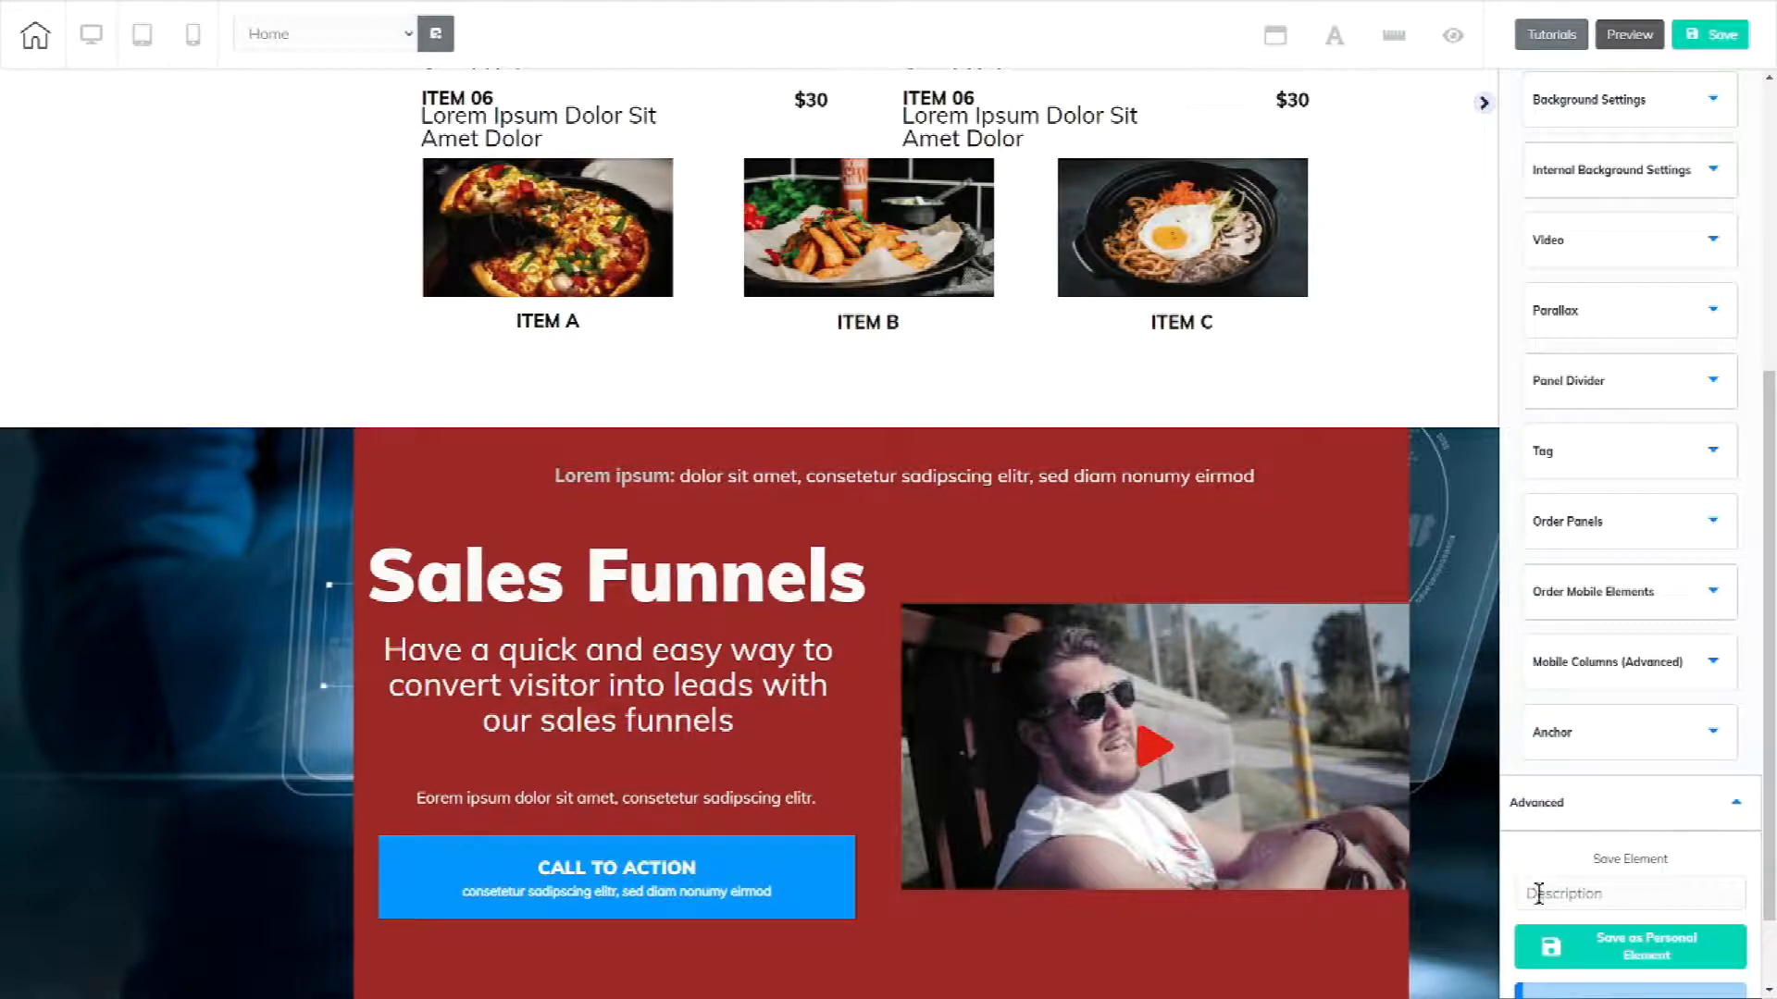
click(1582, 888)
text(Sample Panel)
click(1632, 945)
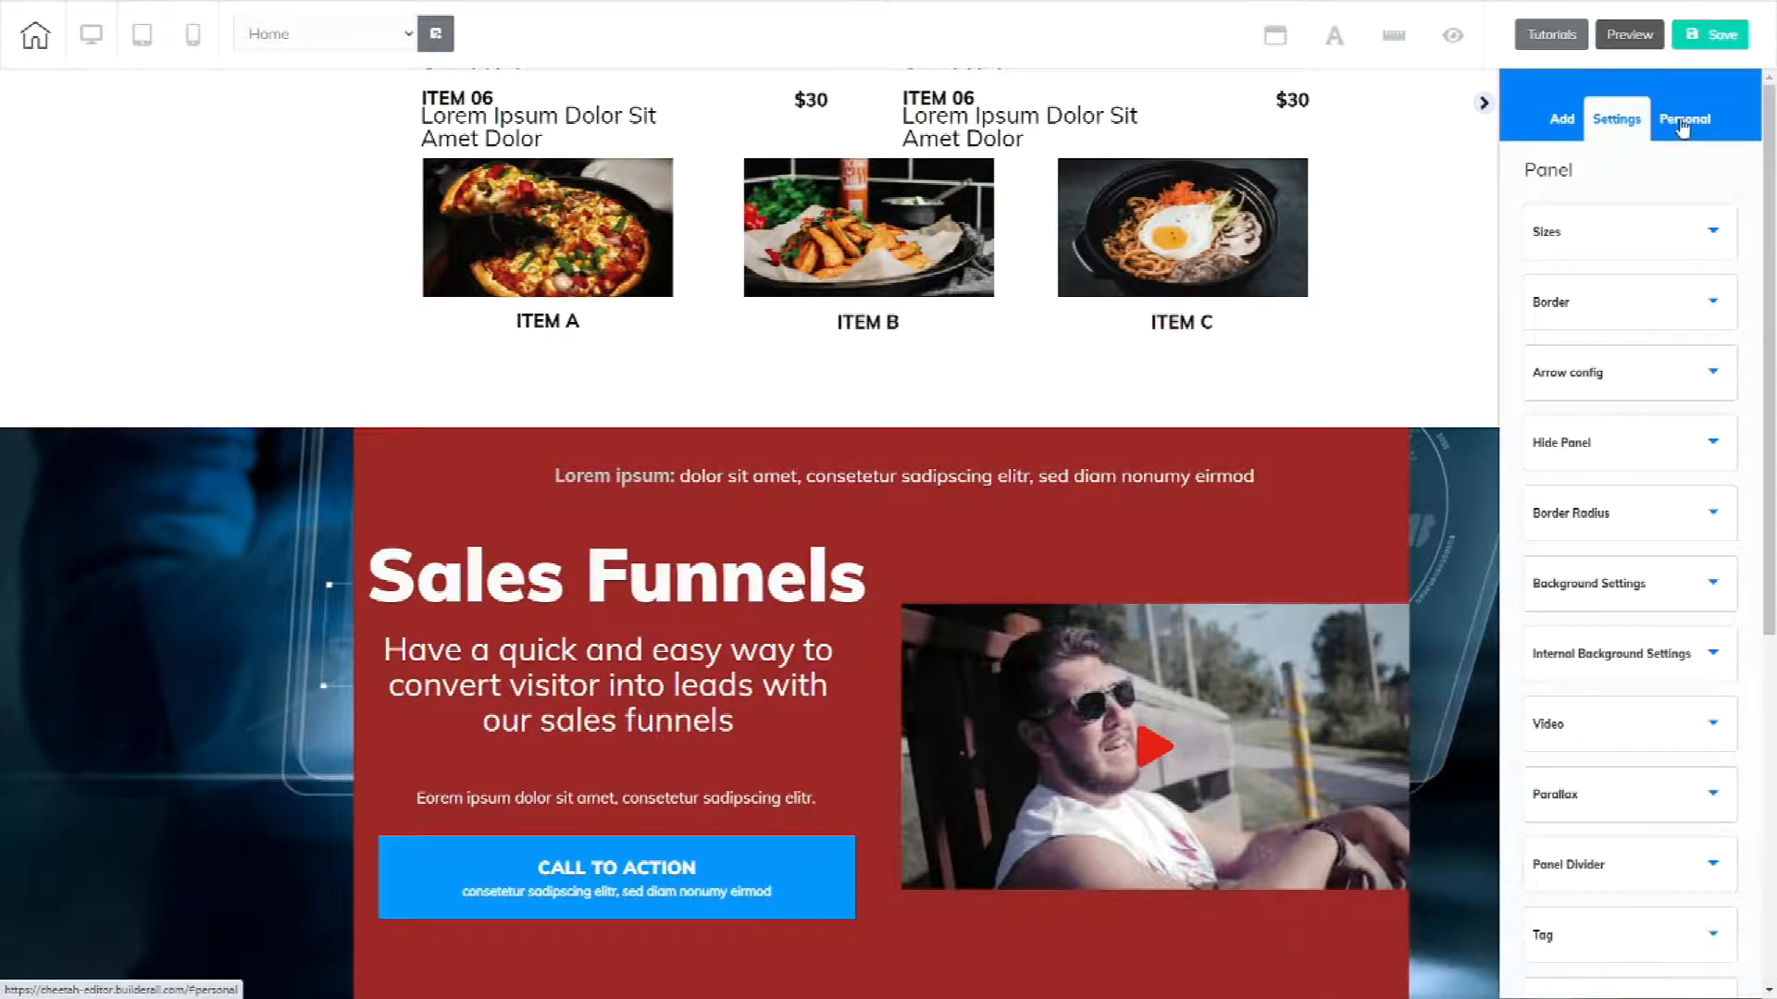
- Add the saved Sample Panel from the personal panels to the Home page
click(1682, 128)
click(1585, 174)
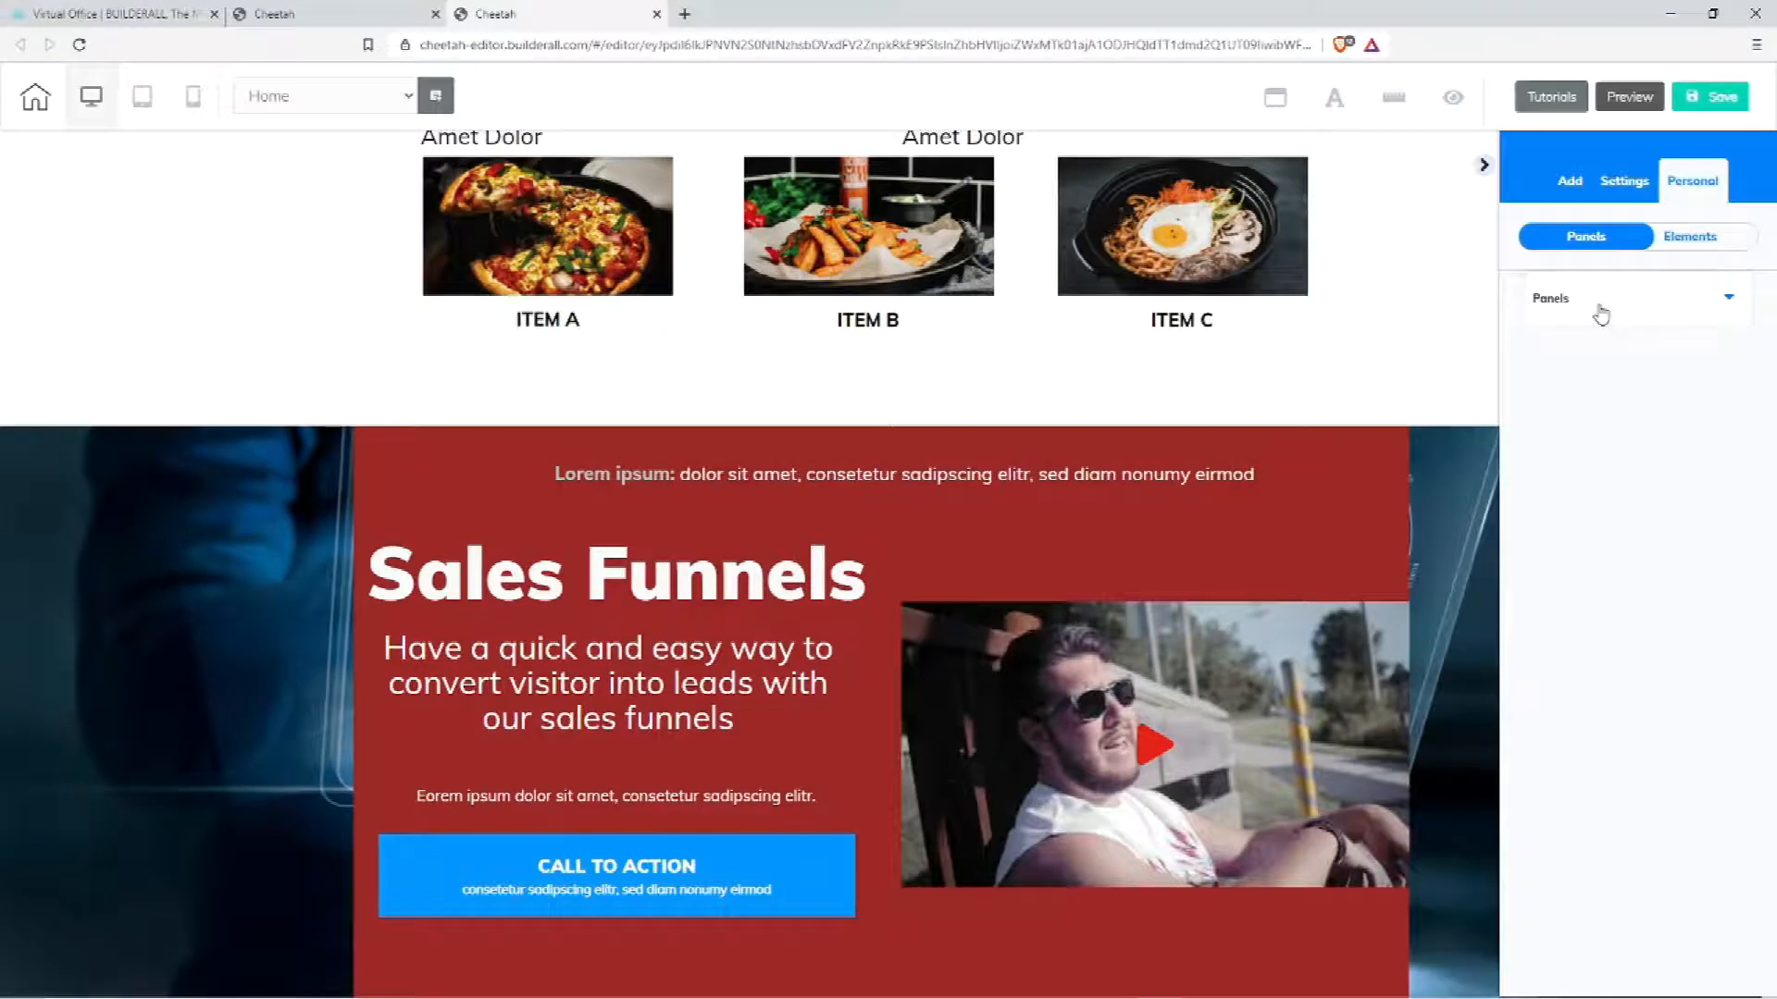
click(1593, 246)
scroll(1599, 455, down, 1)
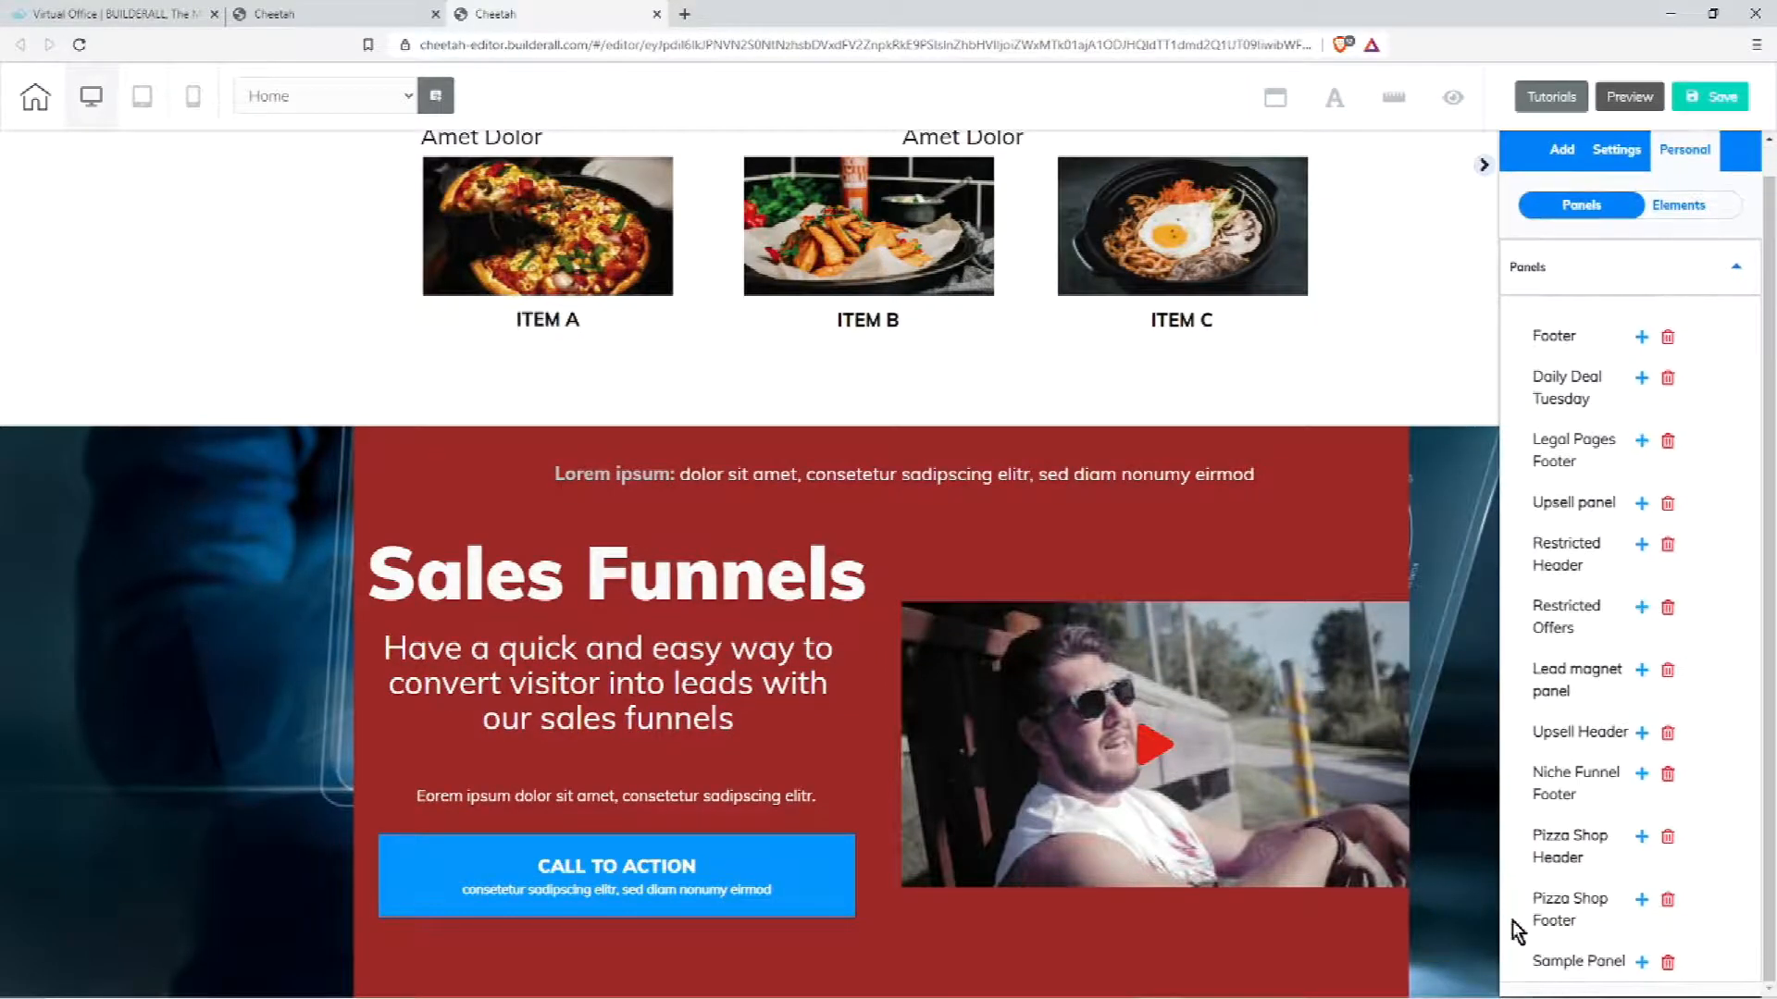
click(1634, 964)
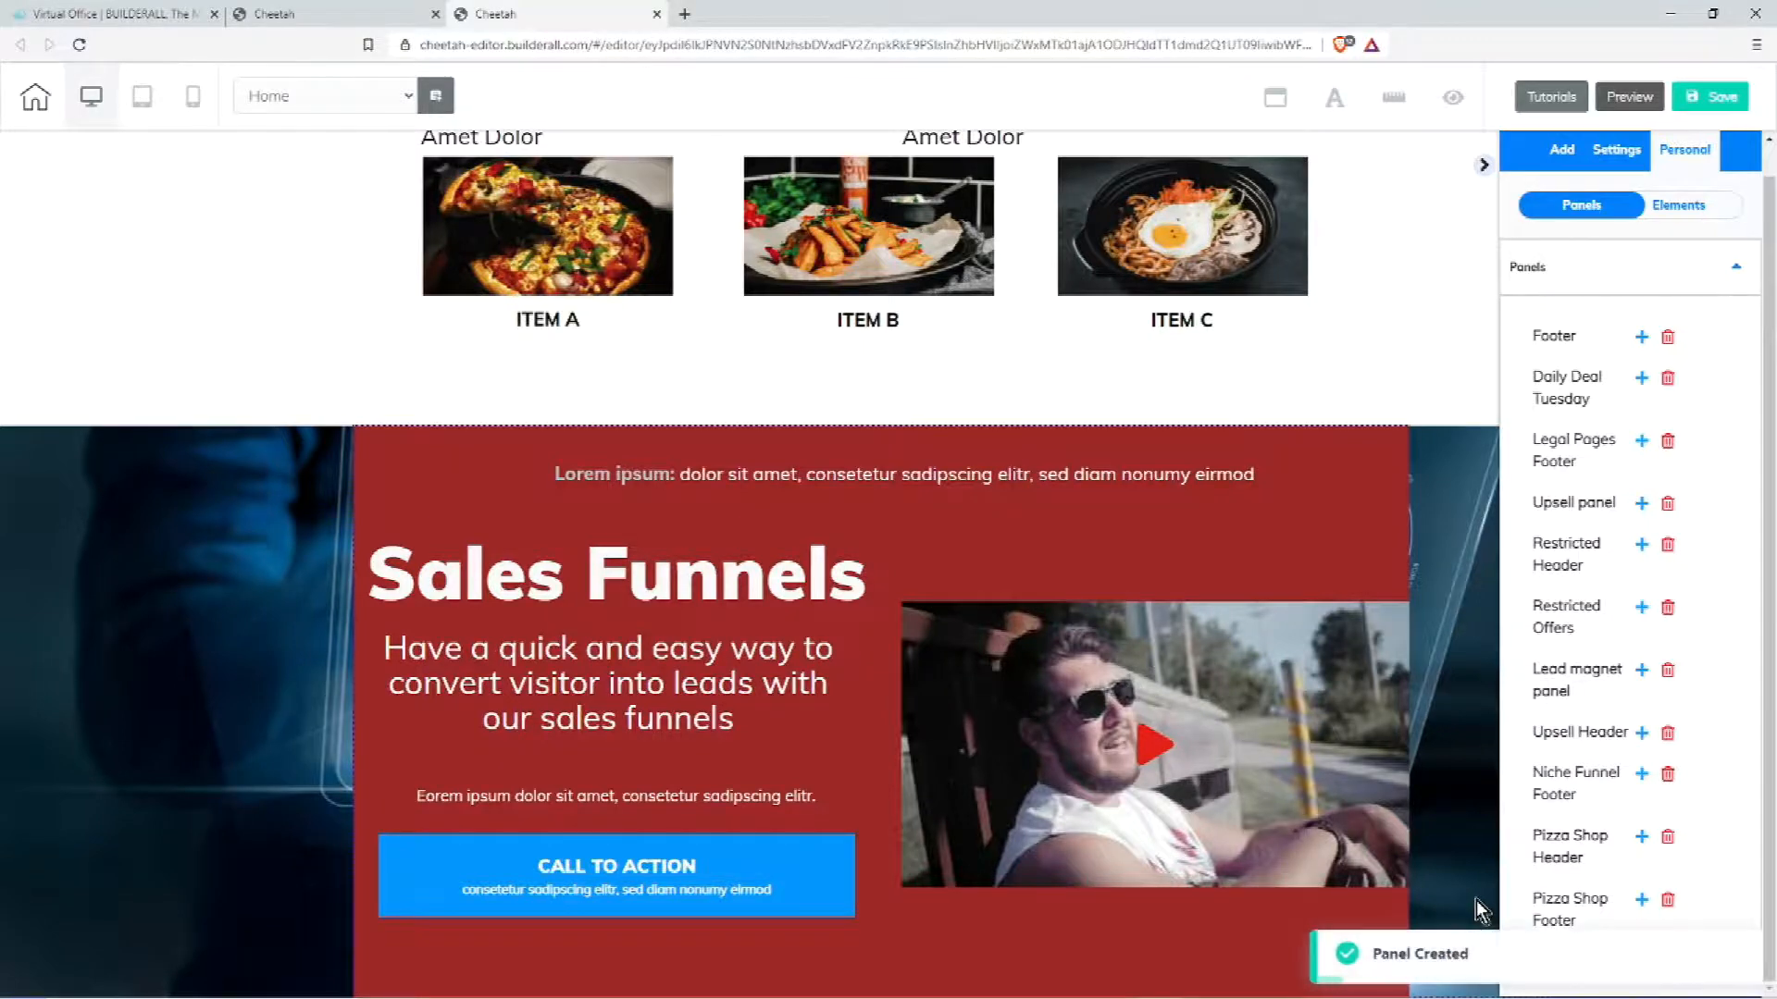
scroll(1458, 879, down, 6)
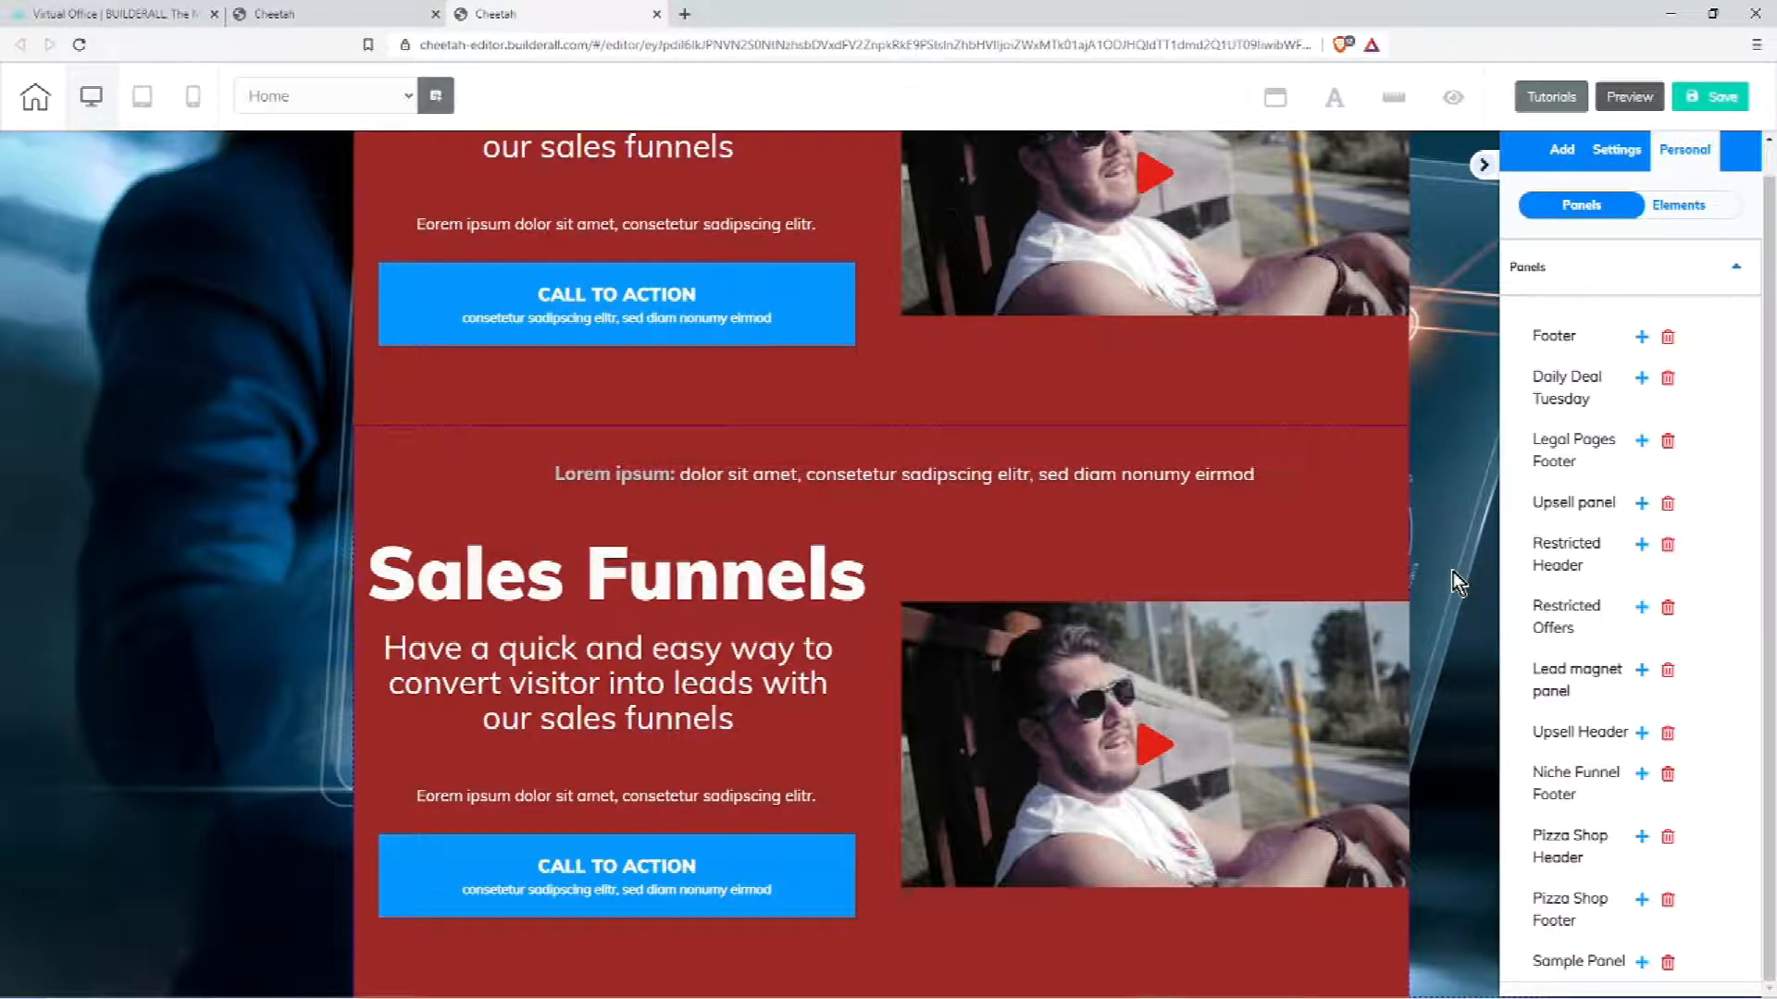
- Delete the Sales Funnels, contact form and menu panels from the Home page, keeping the Lorem ipsum text panel
click(1295, 445)
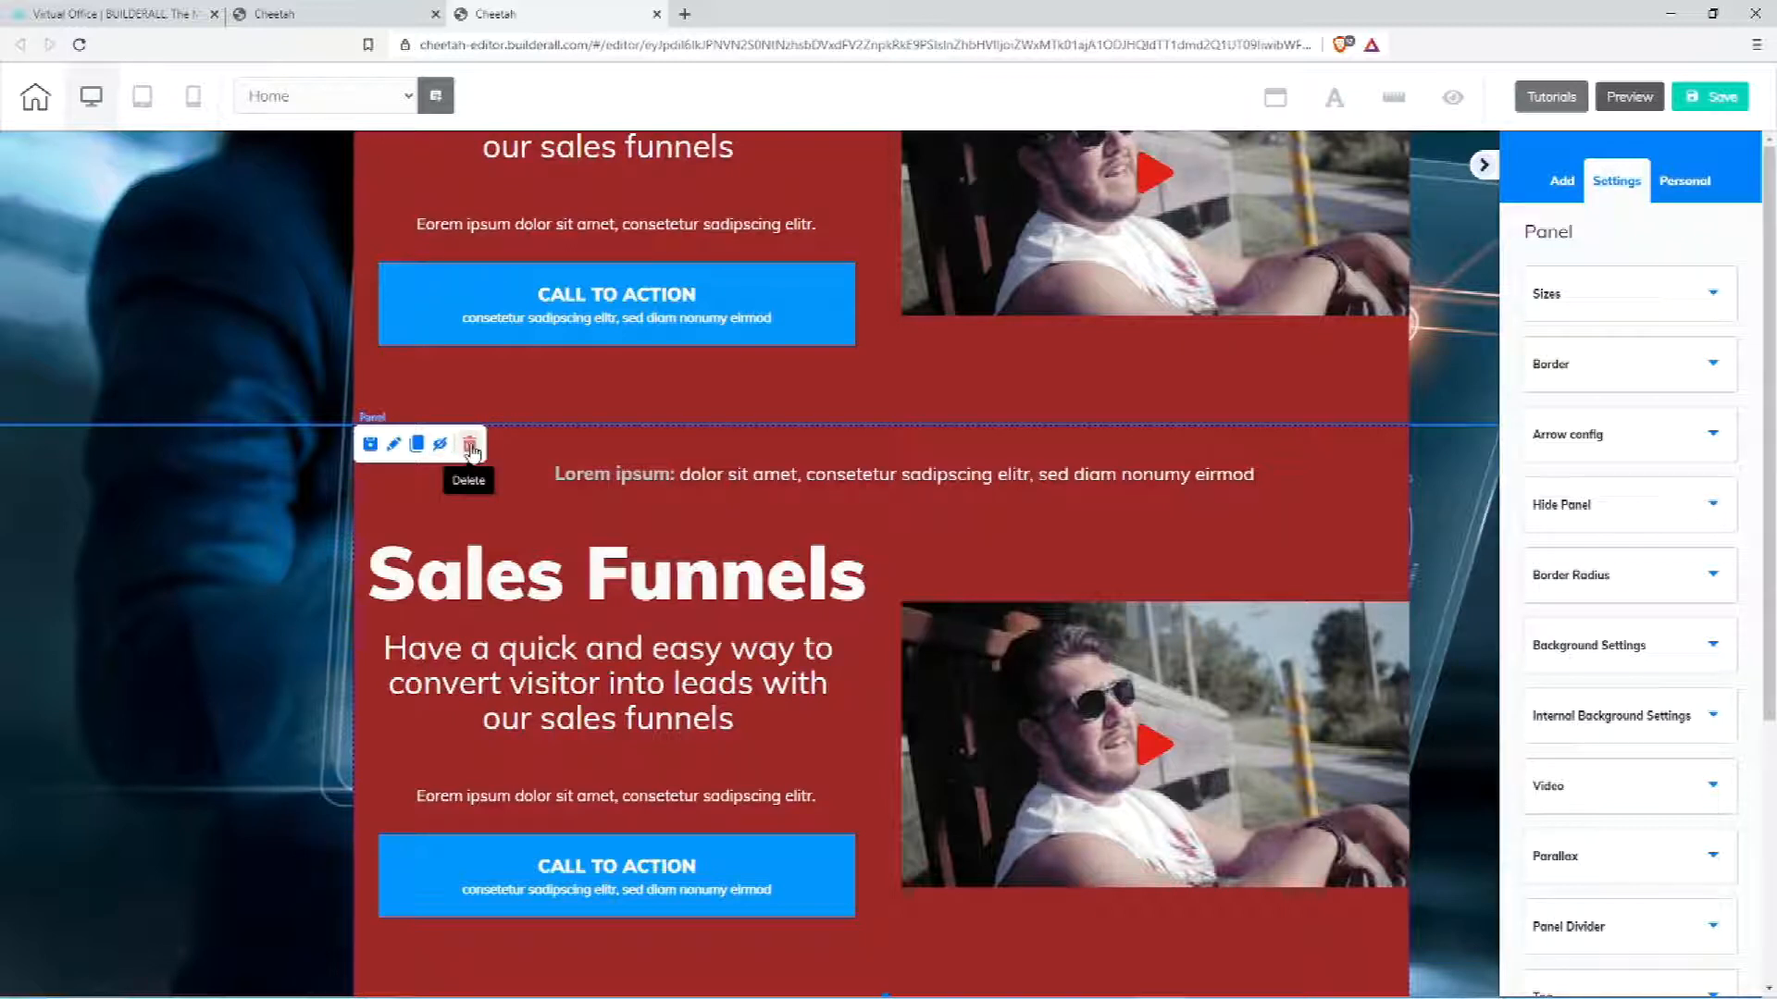
click(470, 447)
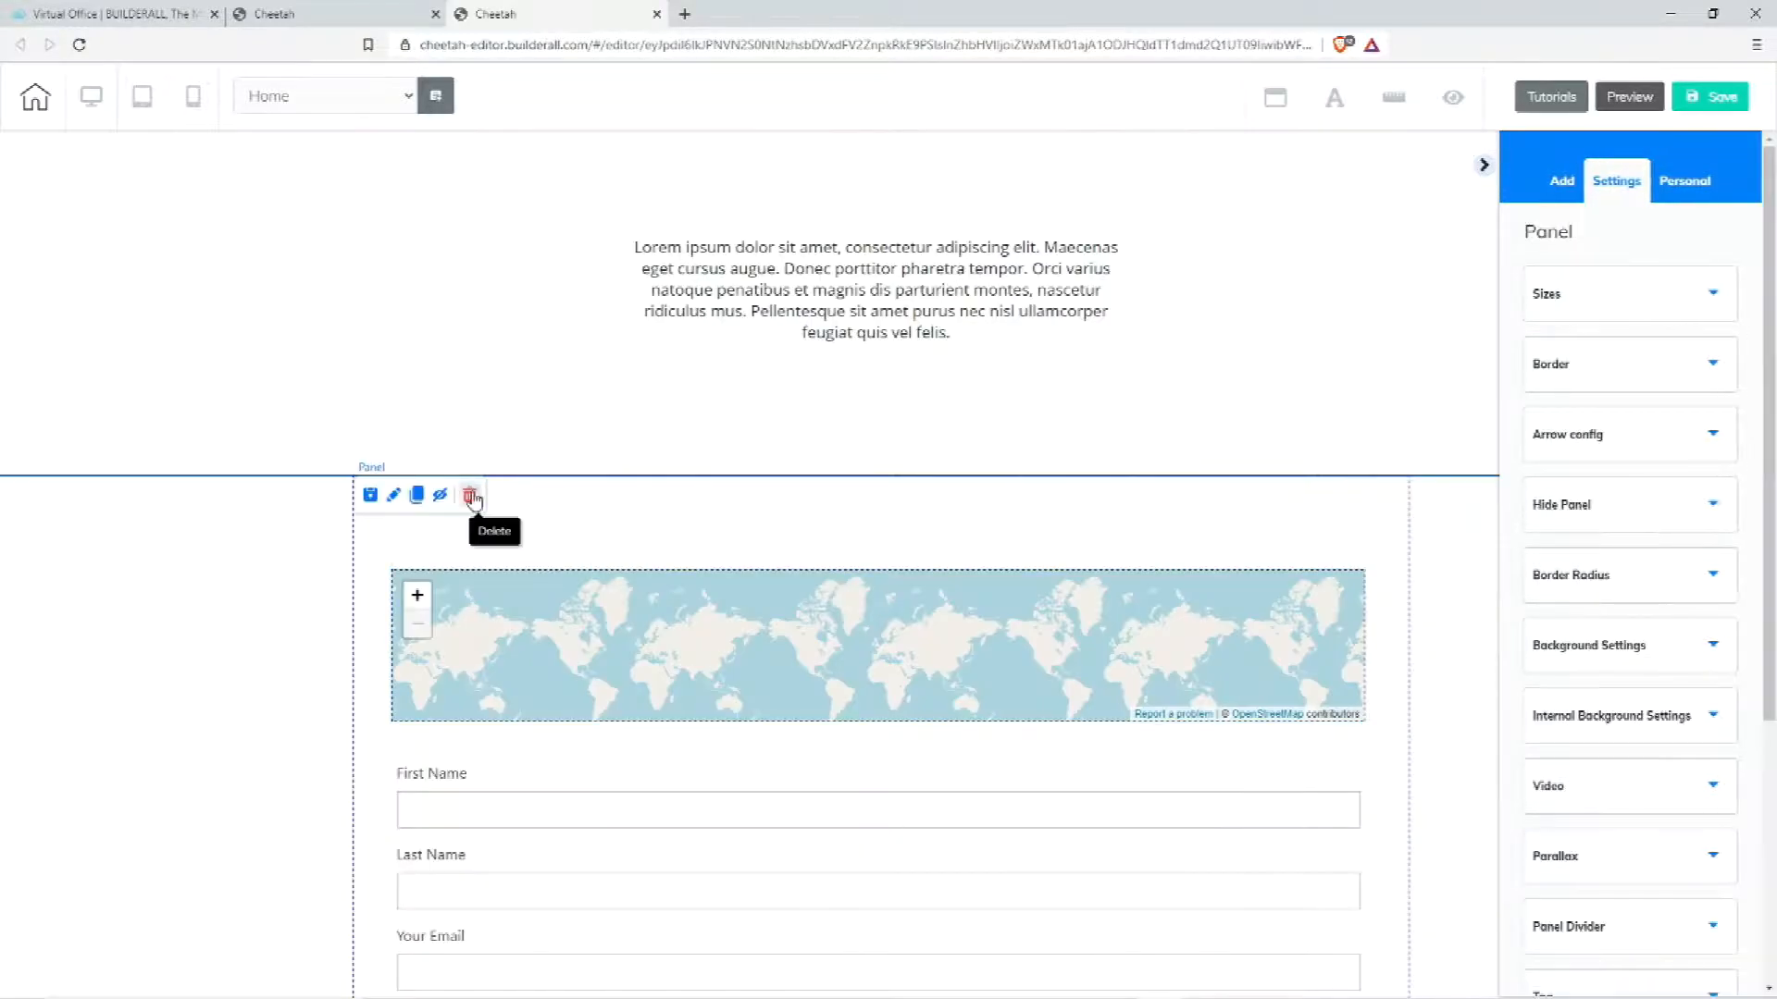
click(469, 495)
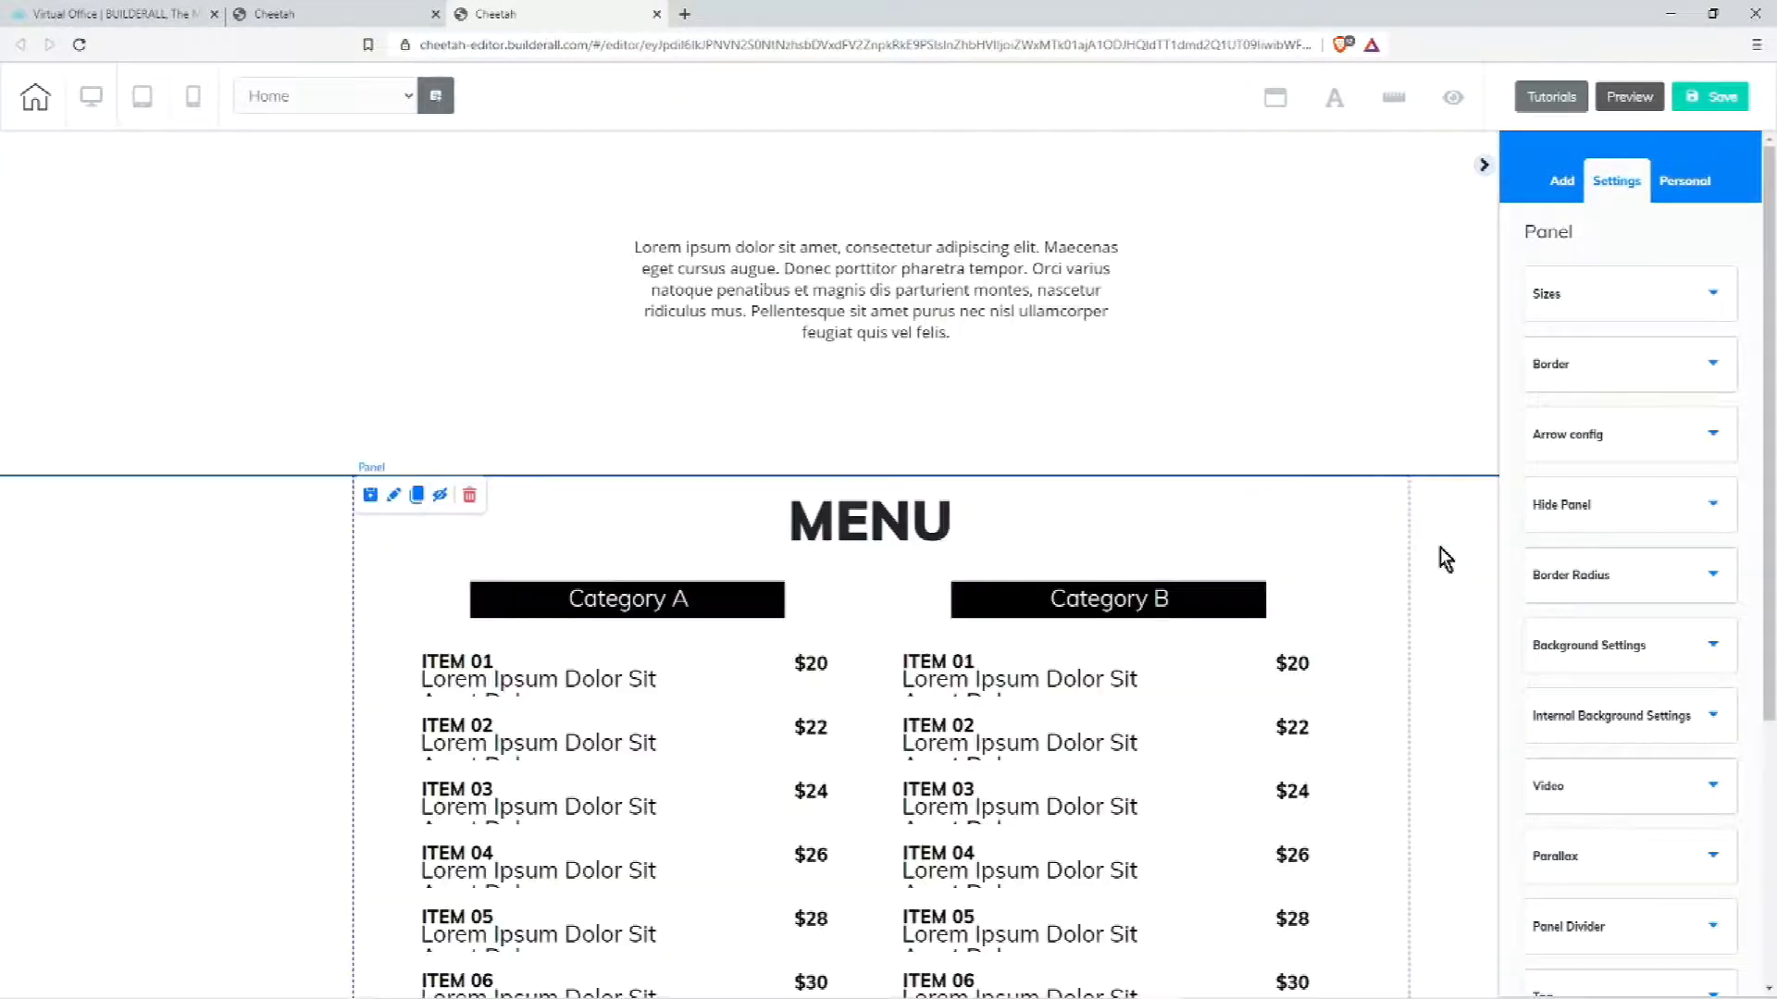
click(469, 496)
click(999, 583)
click(469, 496)
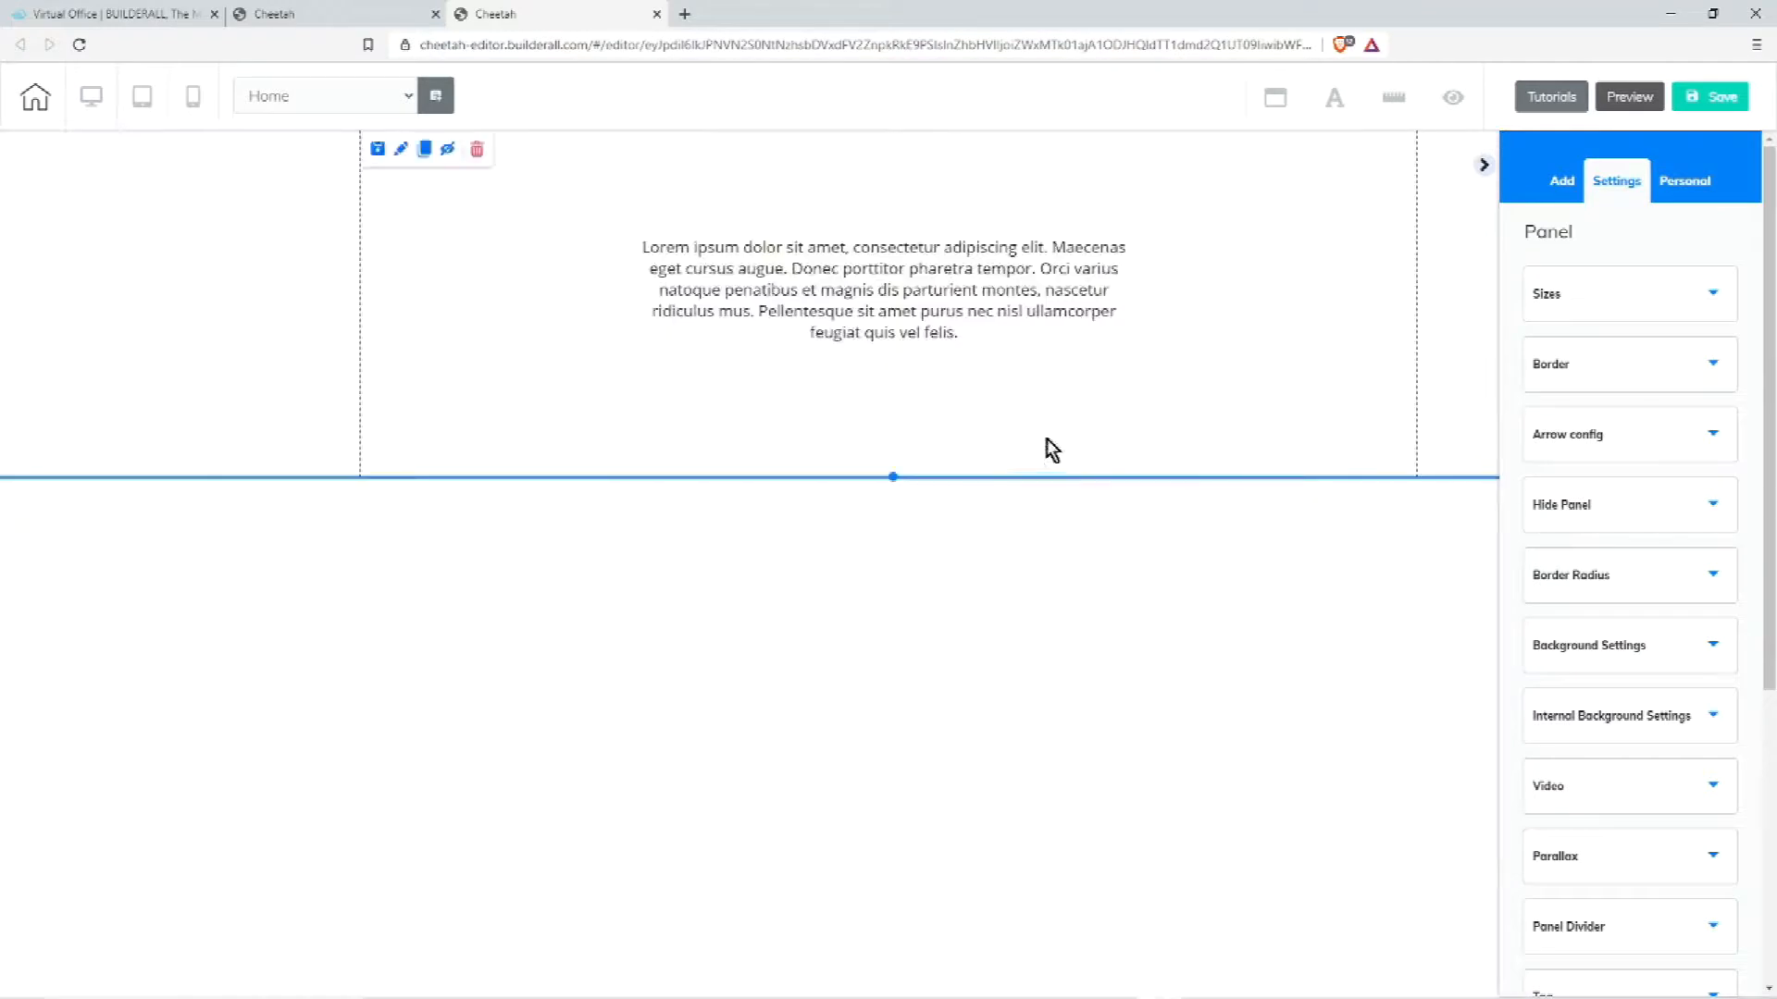
- Extend the remaining panel's height to fill the visible canvas and delete the Lorem ipsum text box from it
drag(894, 475, 853, 993)
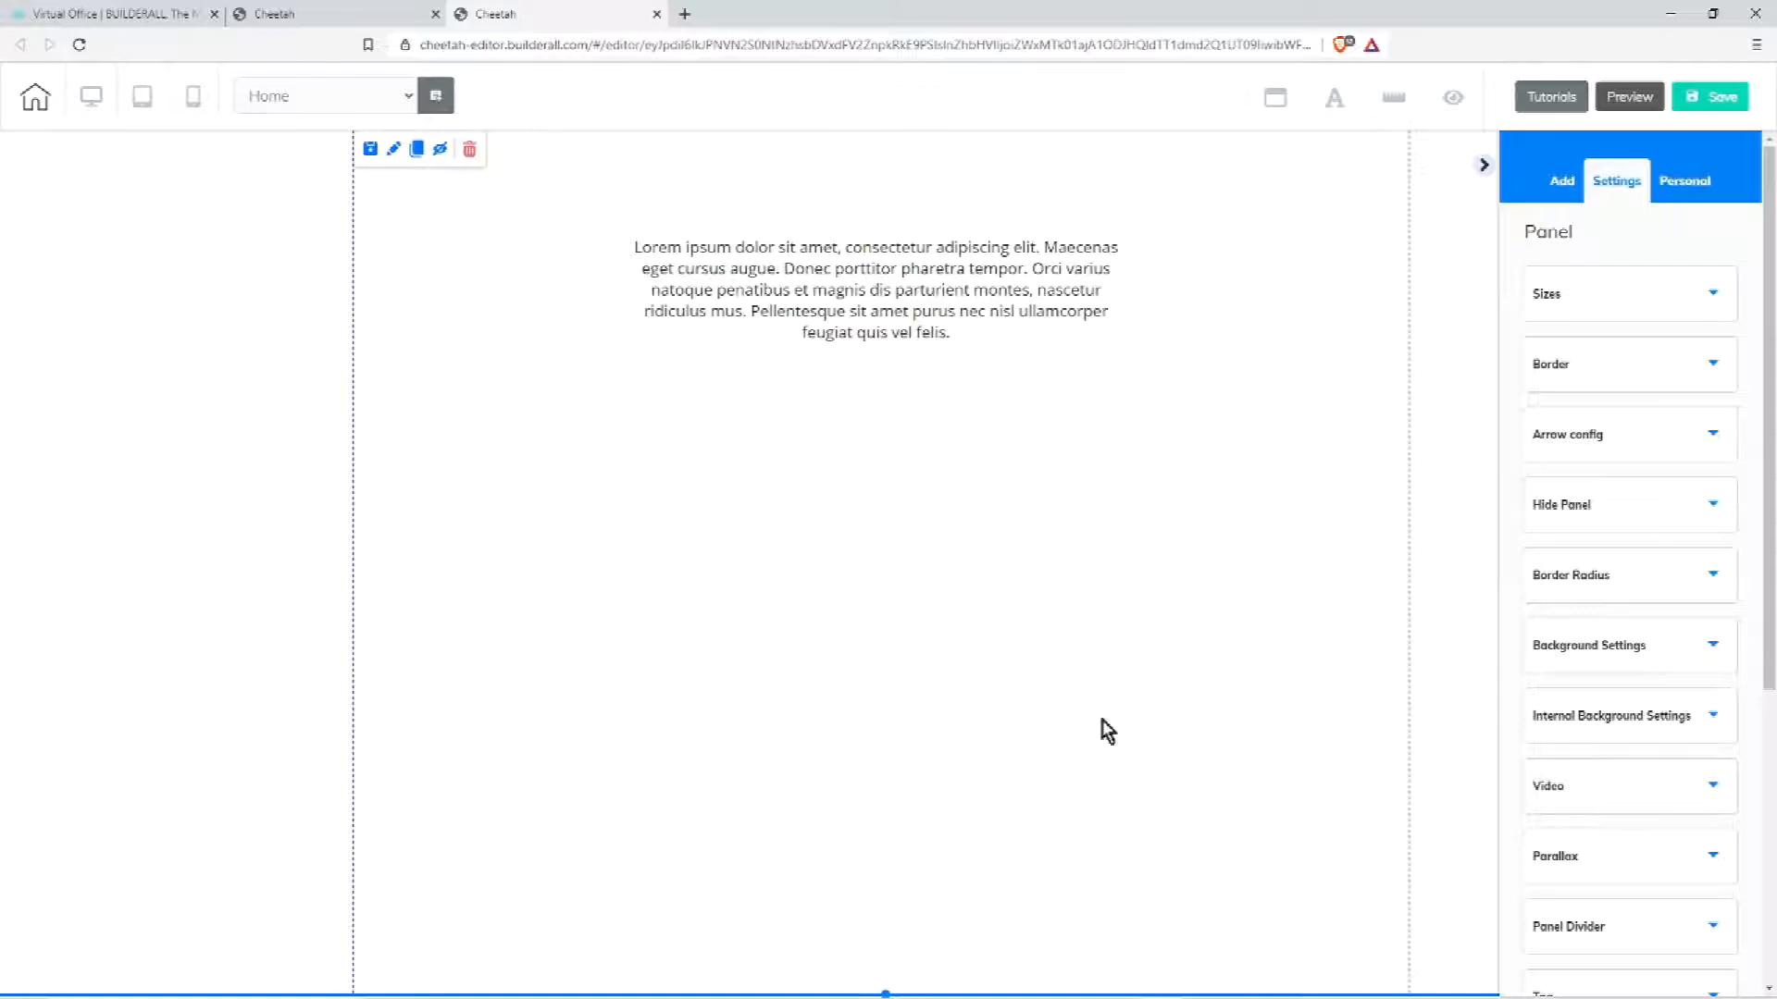
mouse_move(1154, 222)
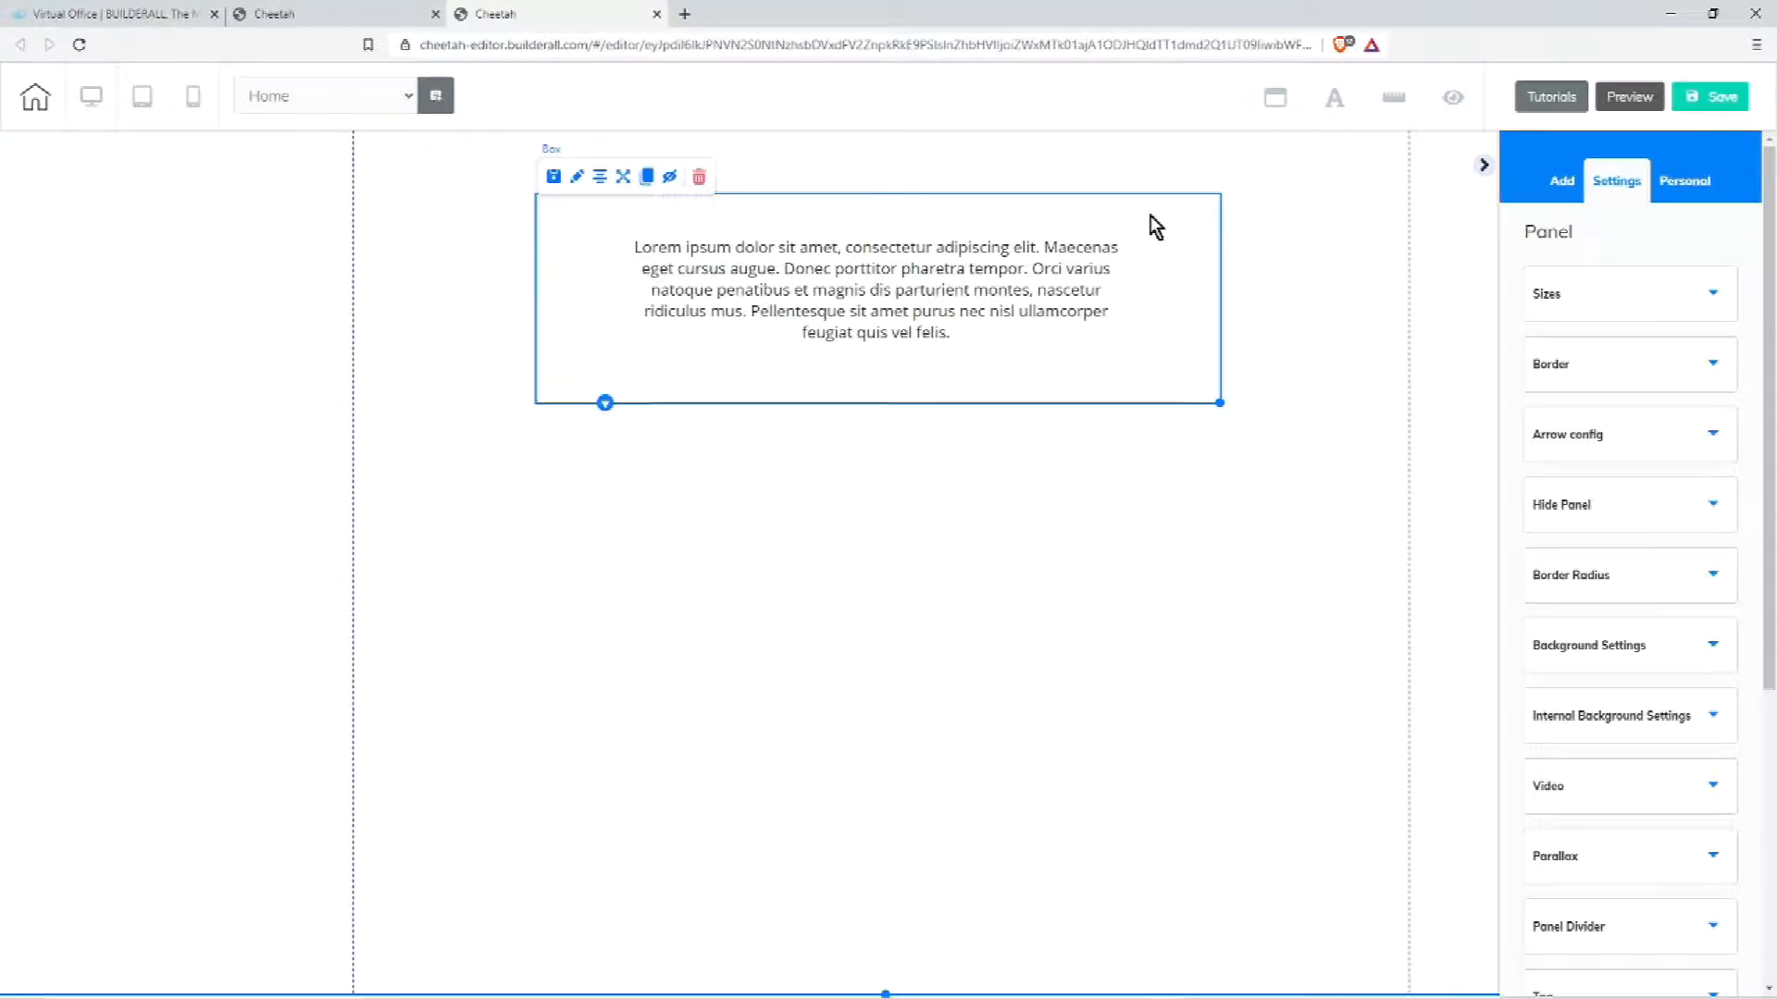
click(699, 178)
click(1023, 577)
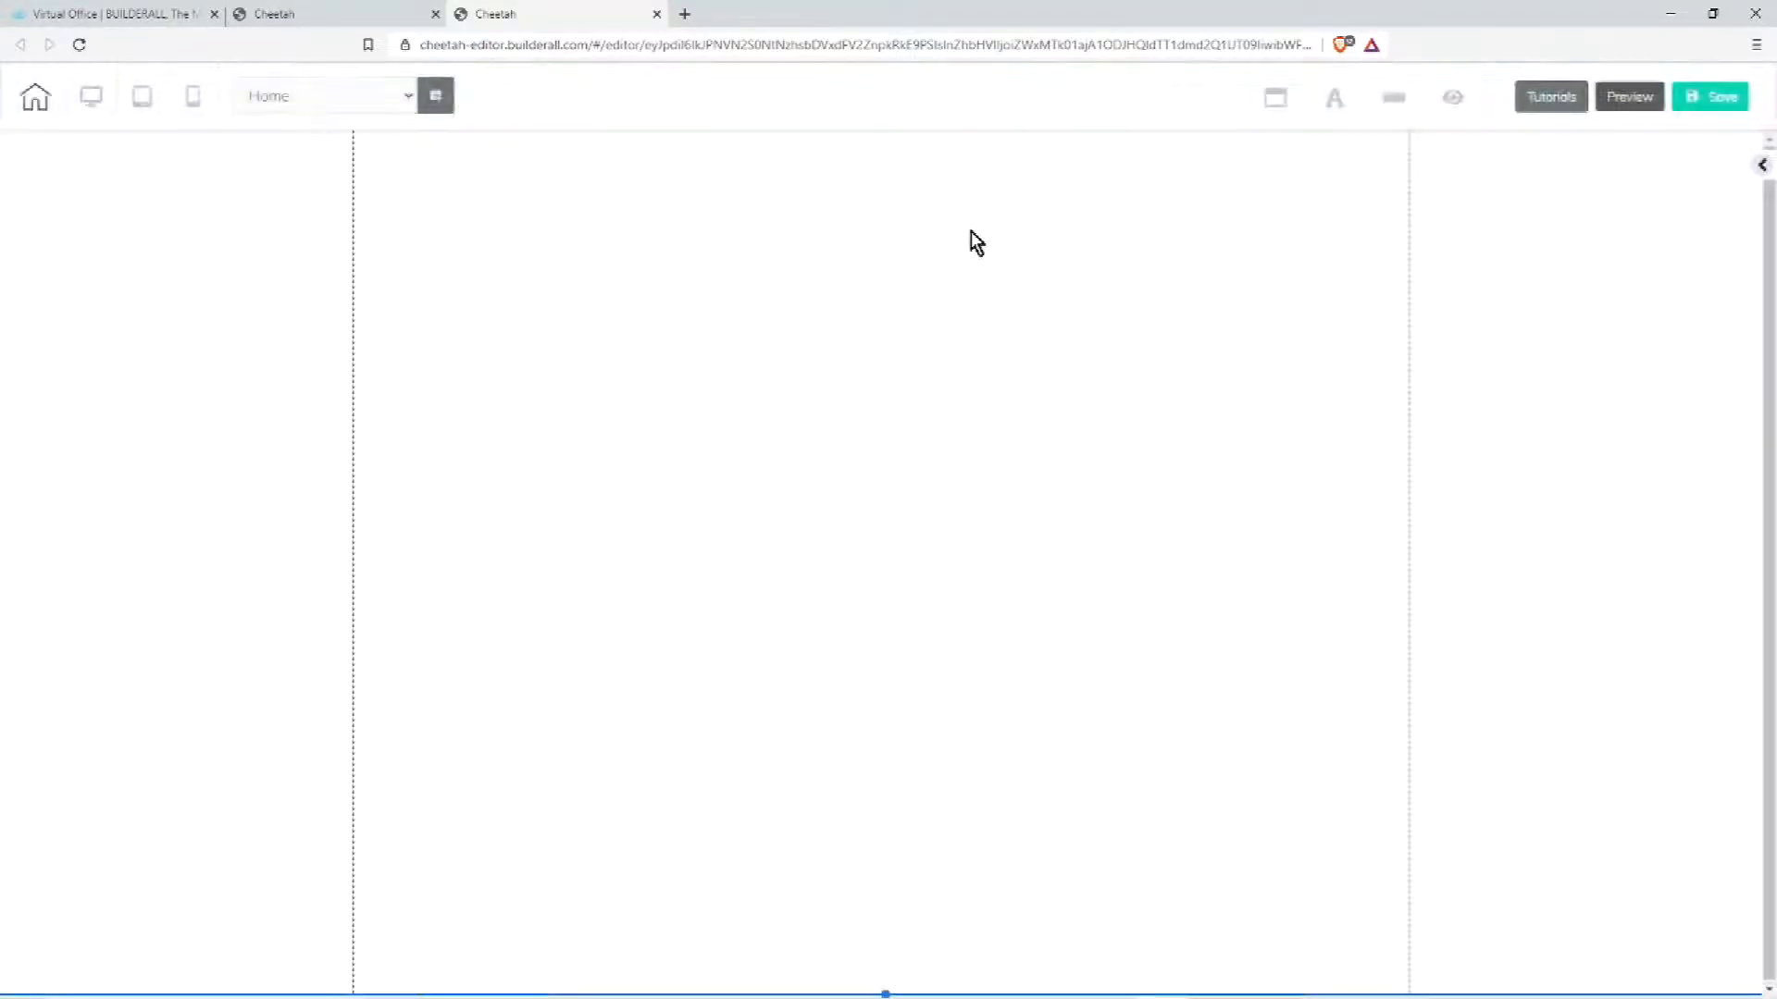
- Look through the available elements and add a Title H1 text element near the top of the empty panel
click(1763, 167)
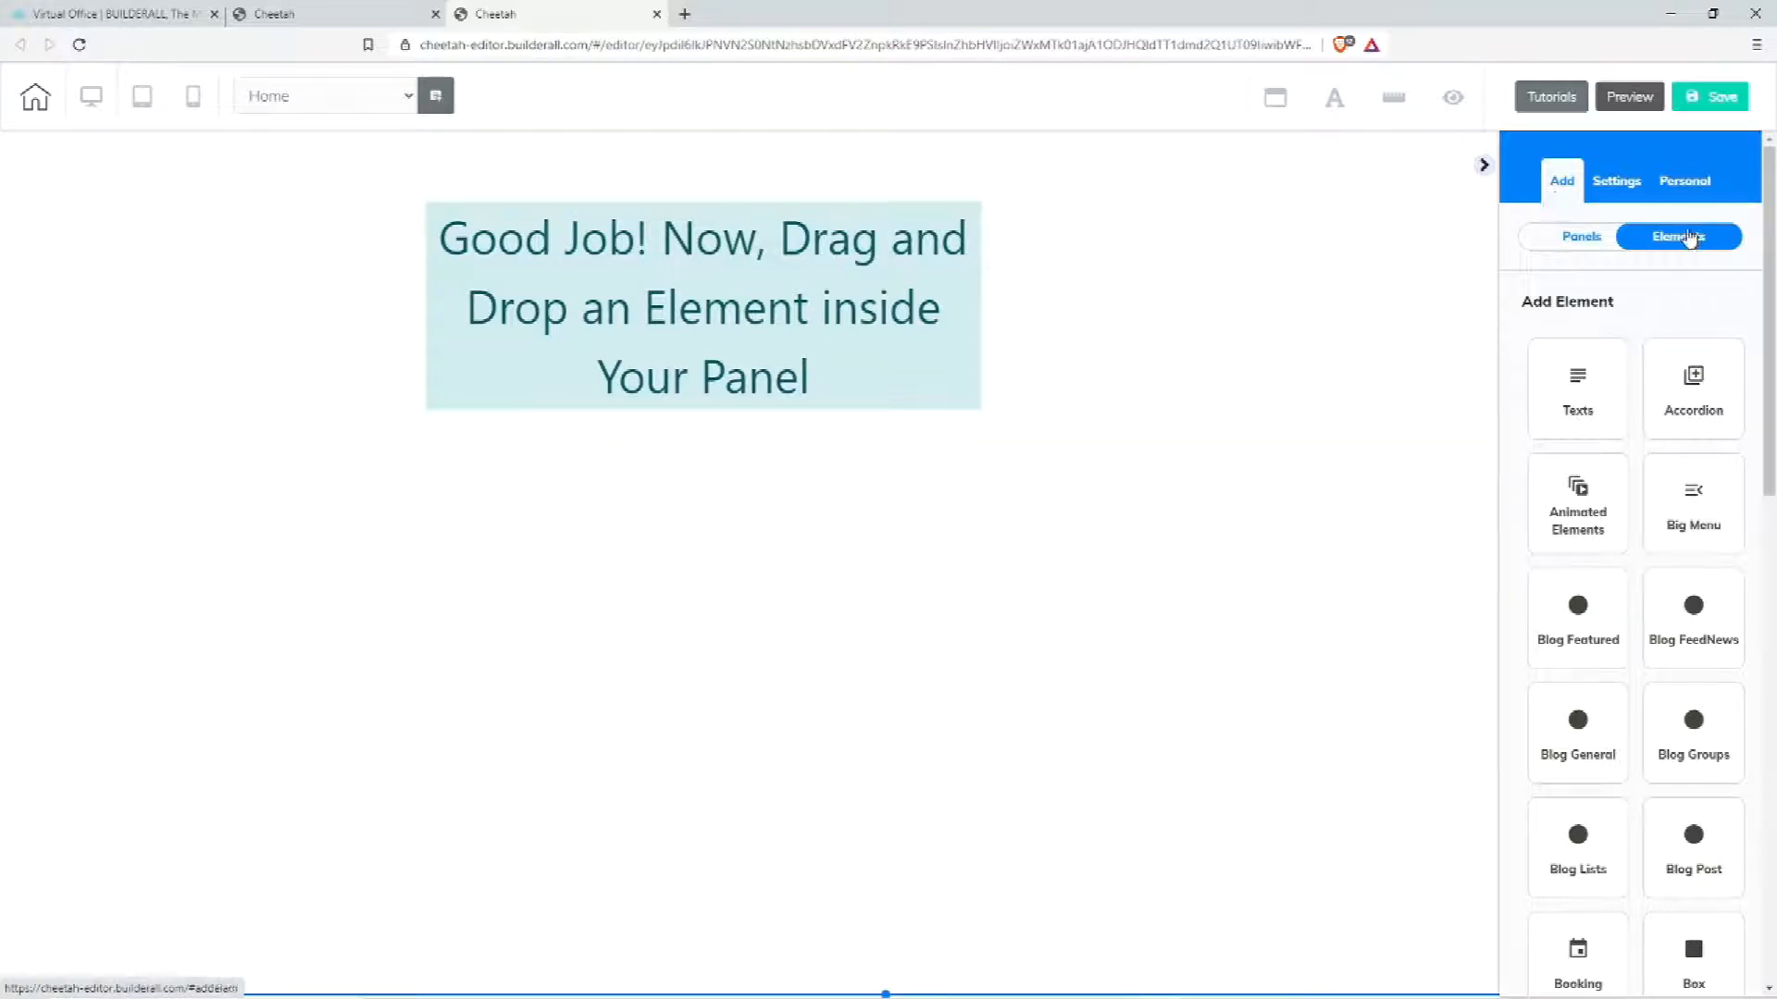
scroll(1632, 431, down, 2)
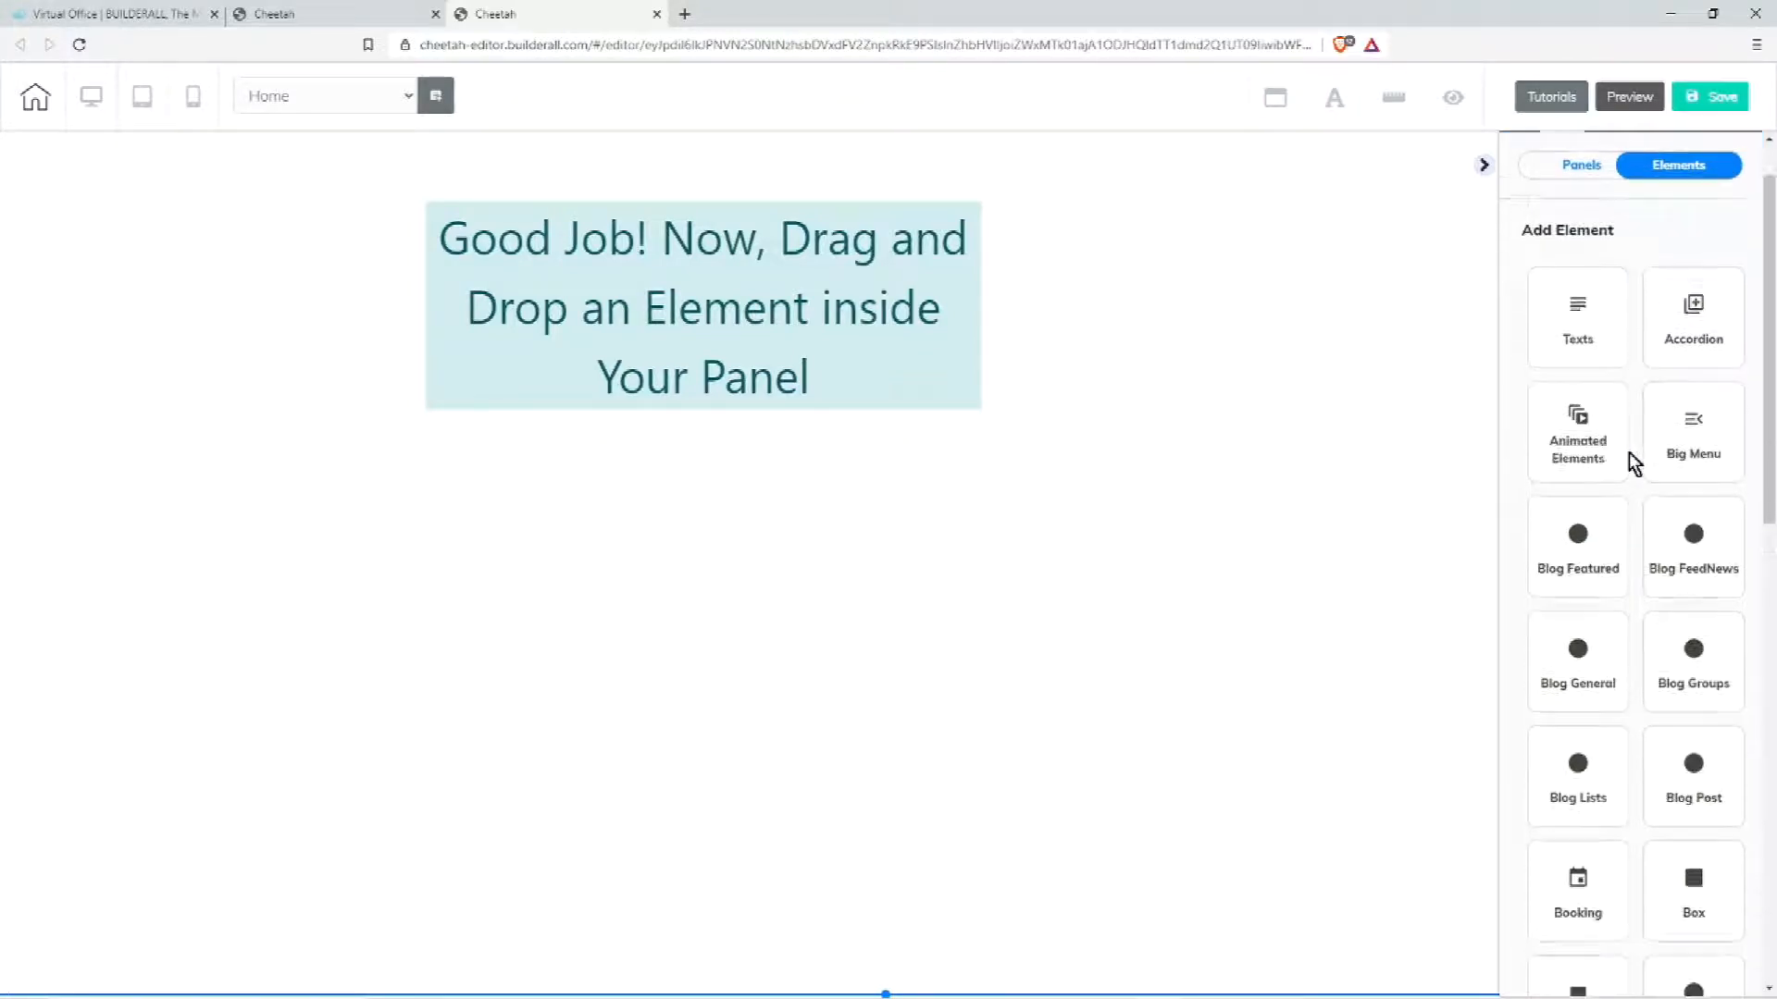
scroll(1645, 497, down, 6)
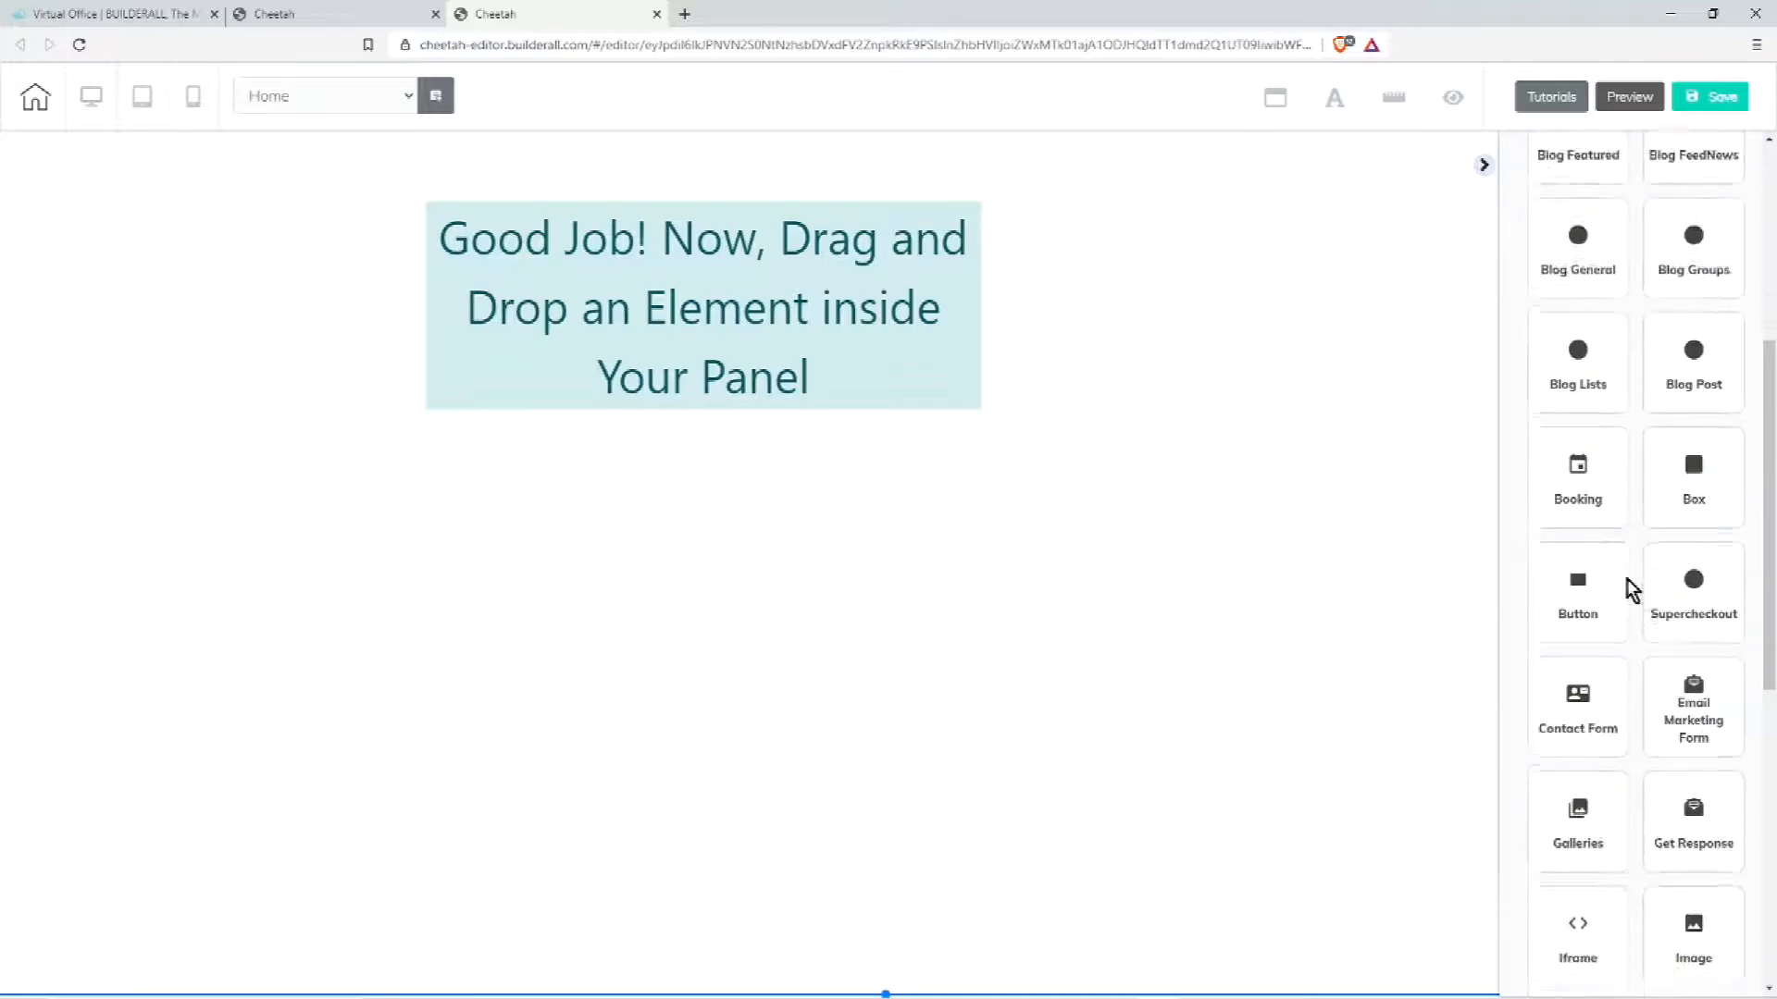
scroll(1629, 589, down, 5)
scroll(1642, 596, up, 2)
scroll(1643, 596, up, 10)
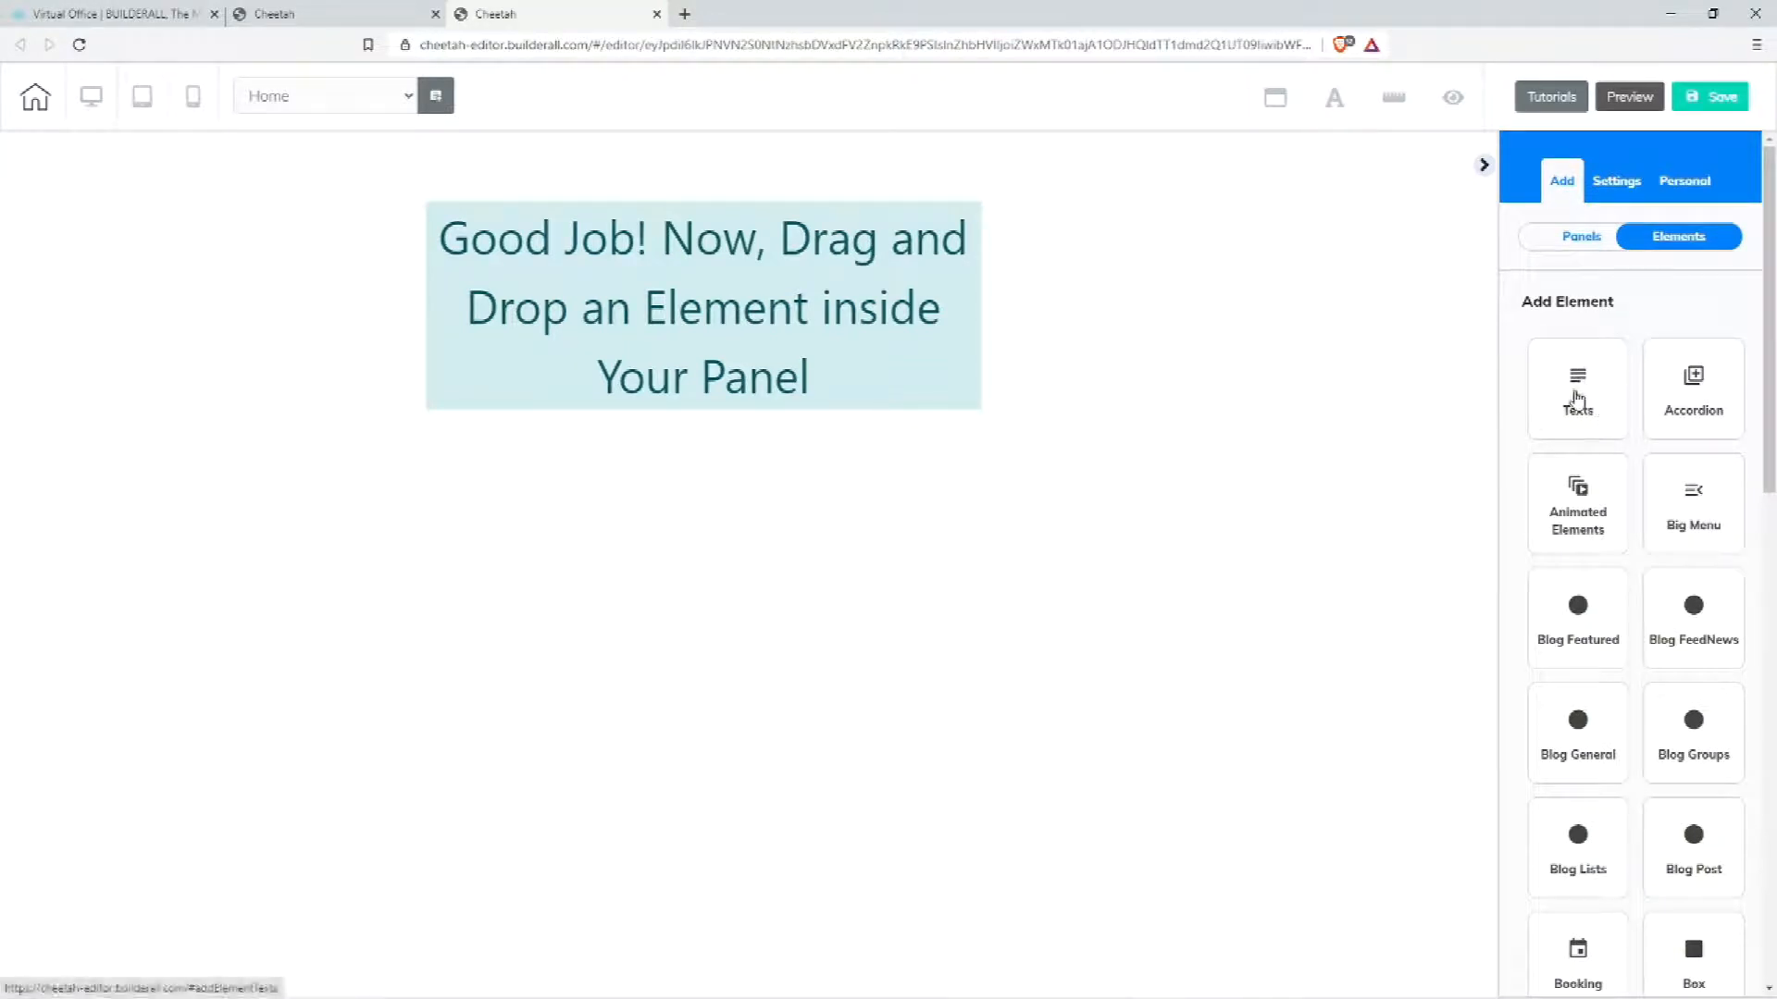
click(1576, 391)
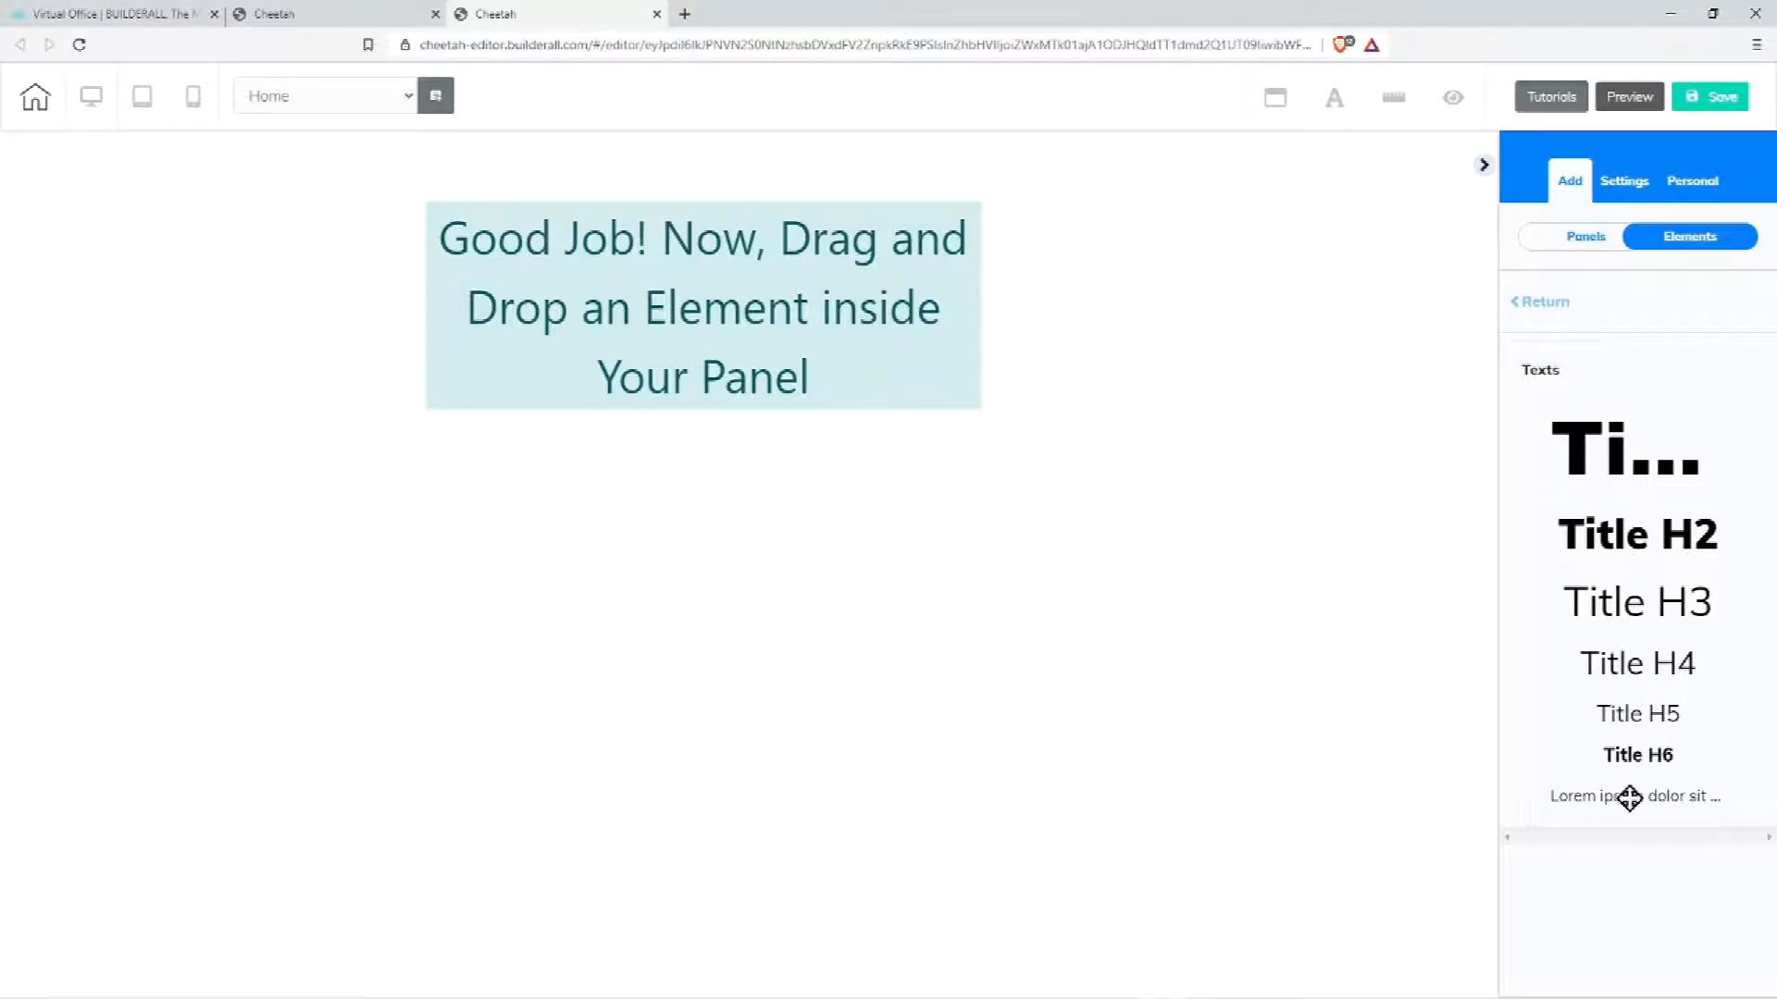
drag(1610, 453, 987, 232)
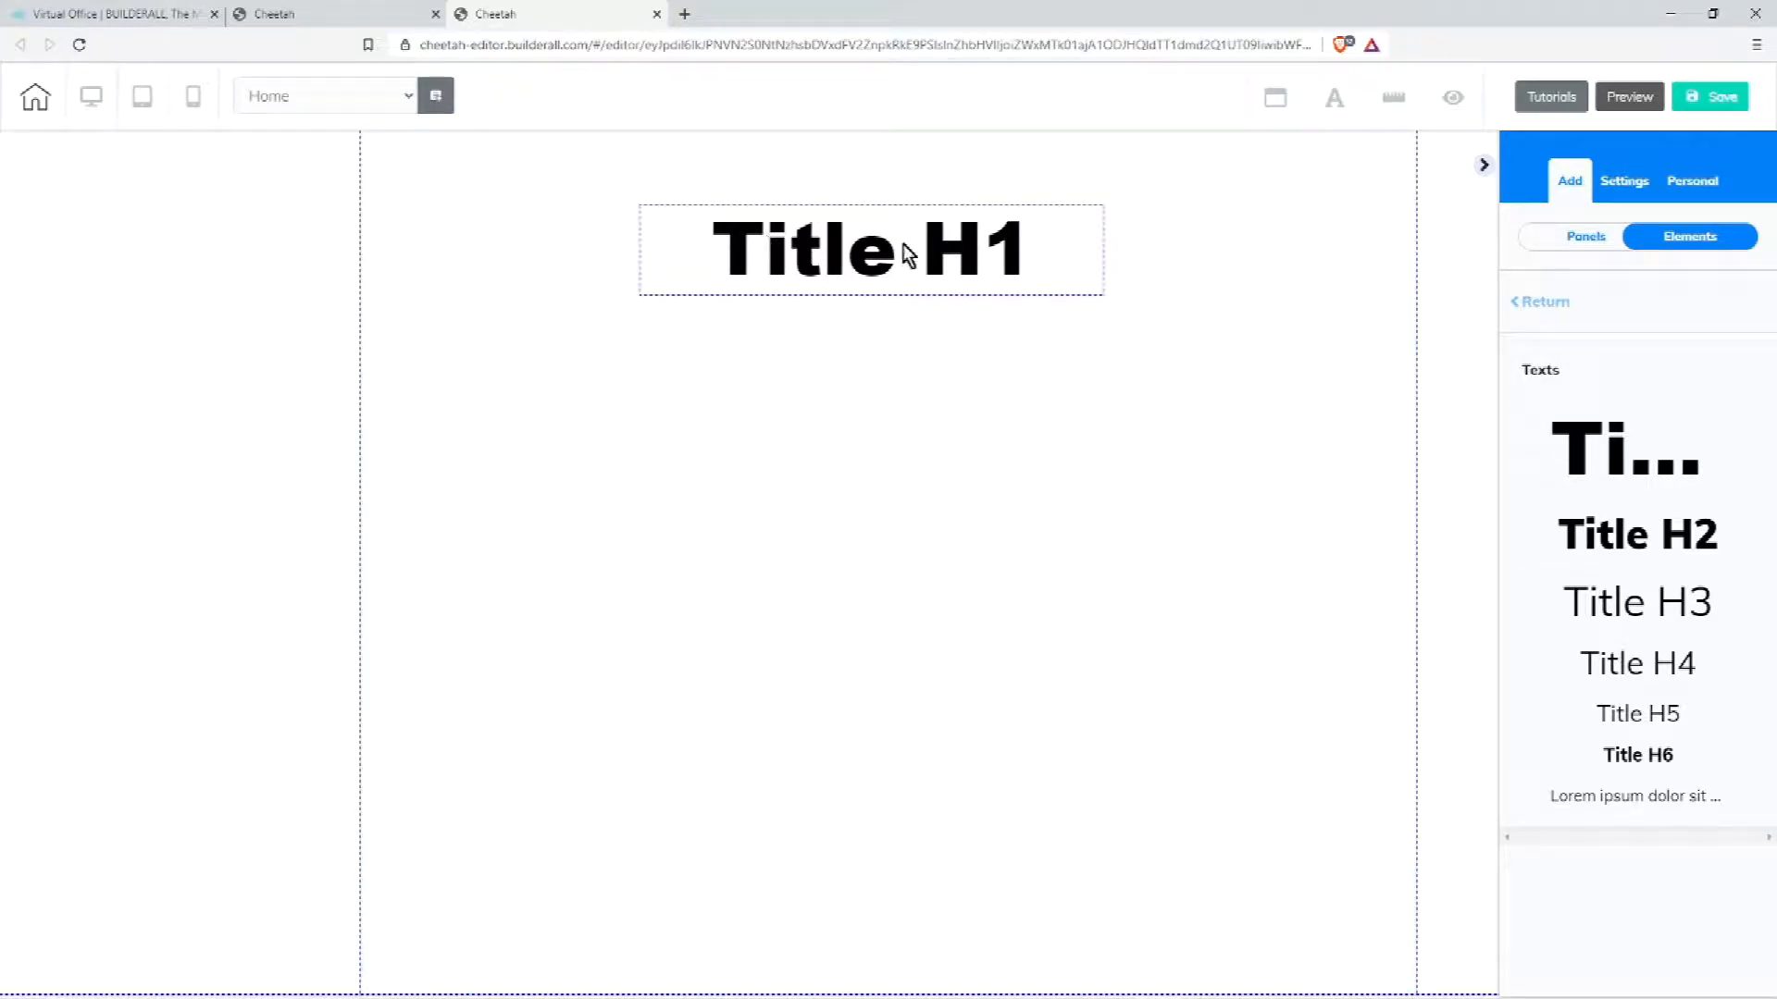
- Examine the site font settings for Title H1, including font family, sizes, line height and color
click(978, 242)
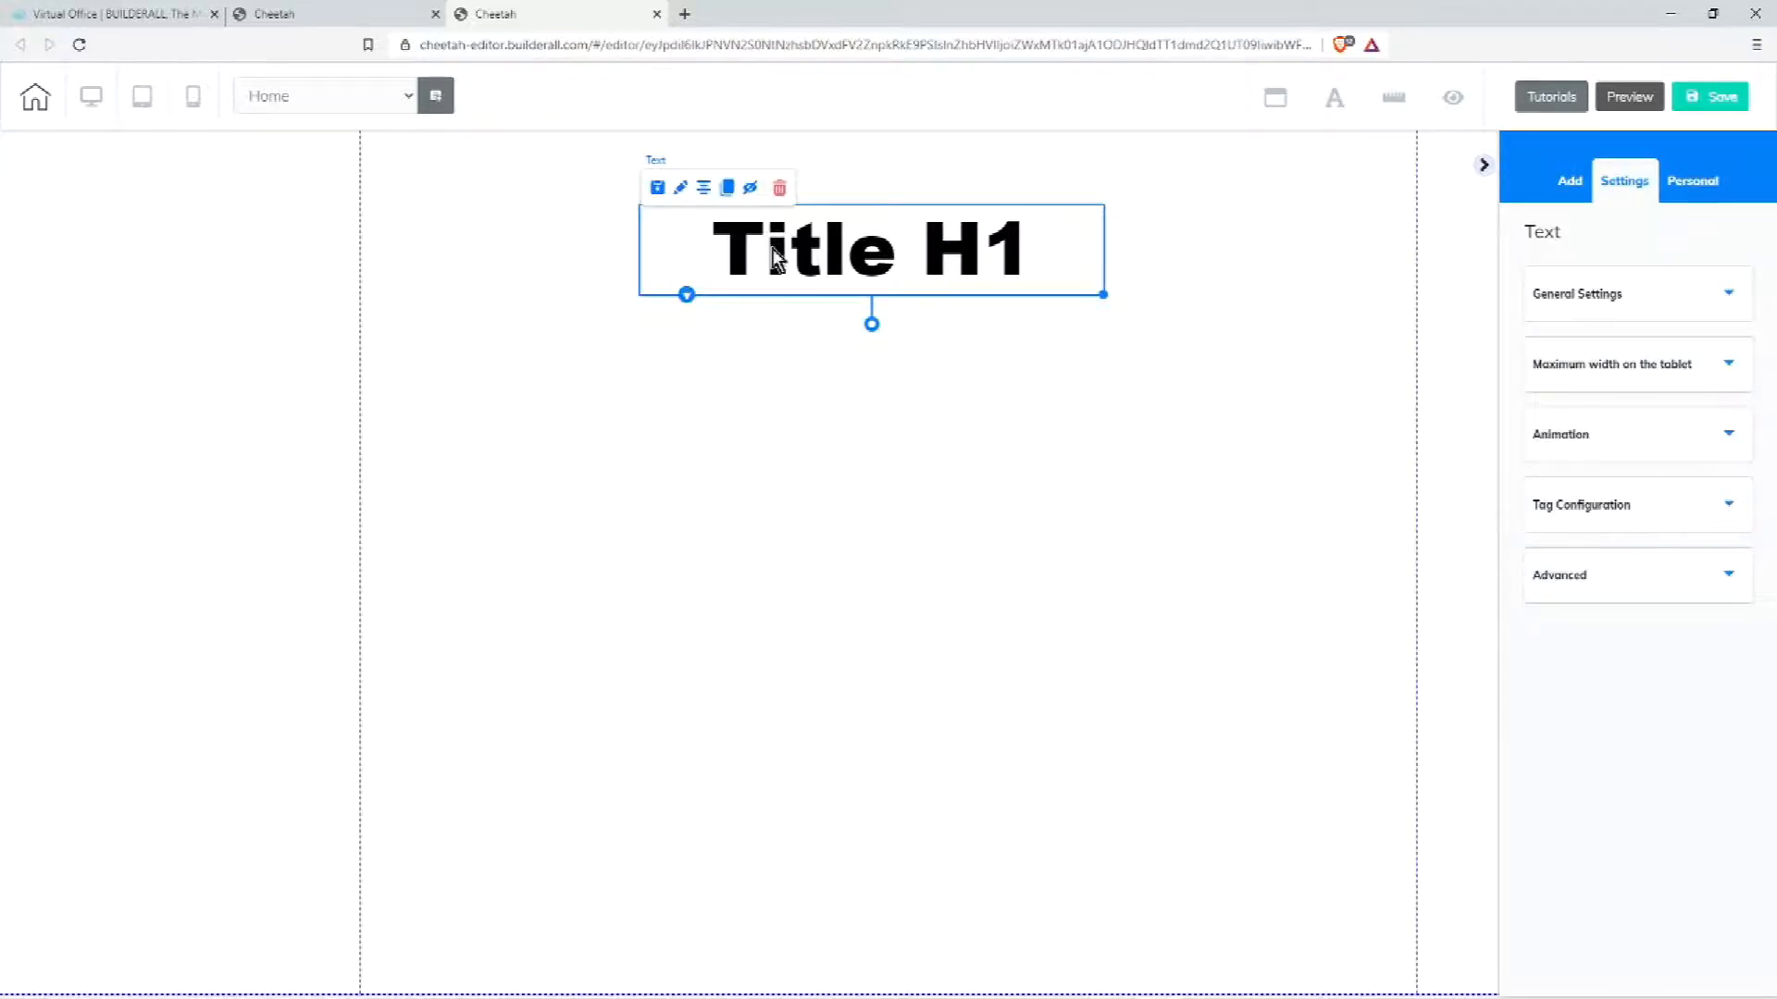
click(1333, 96)
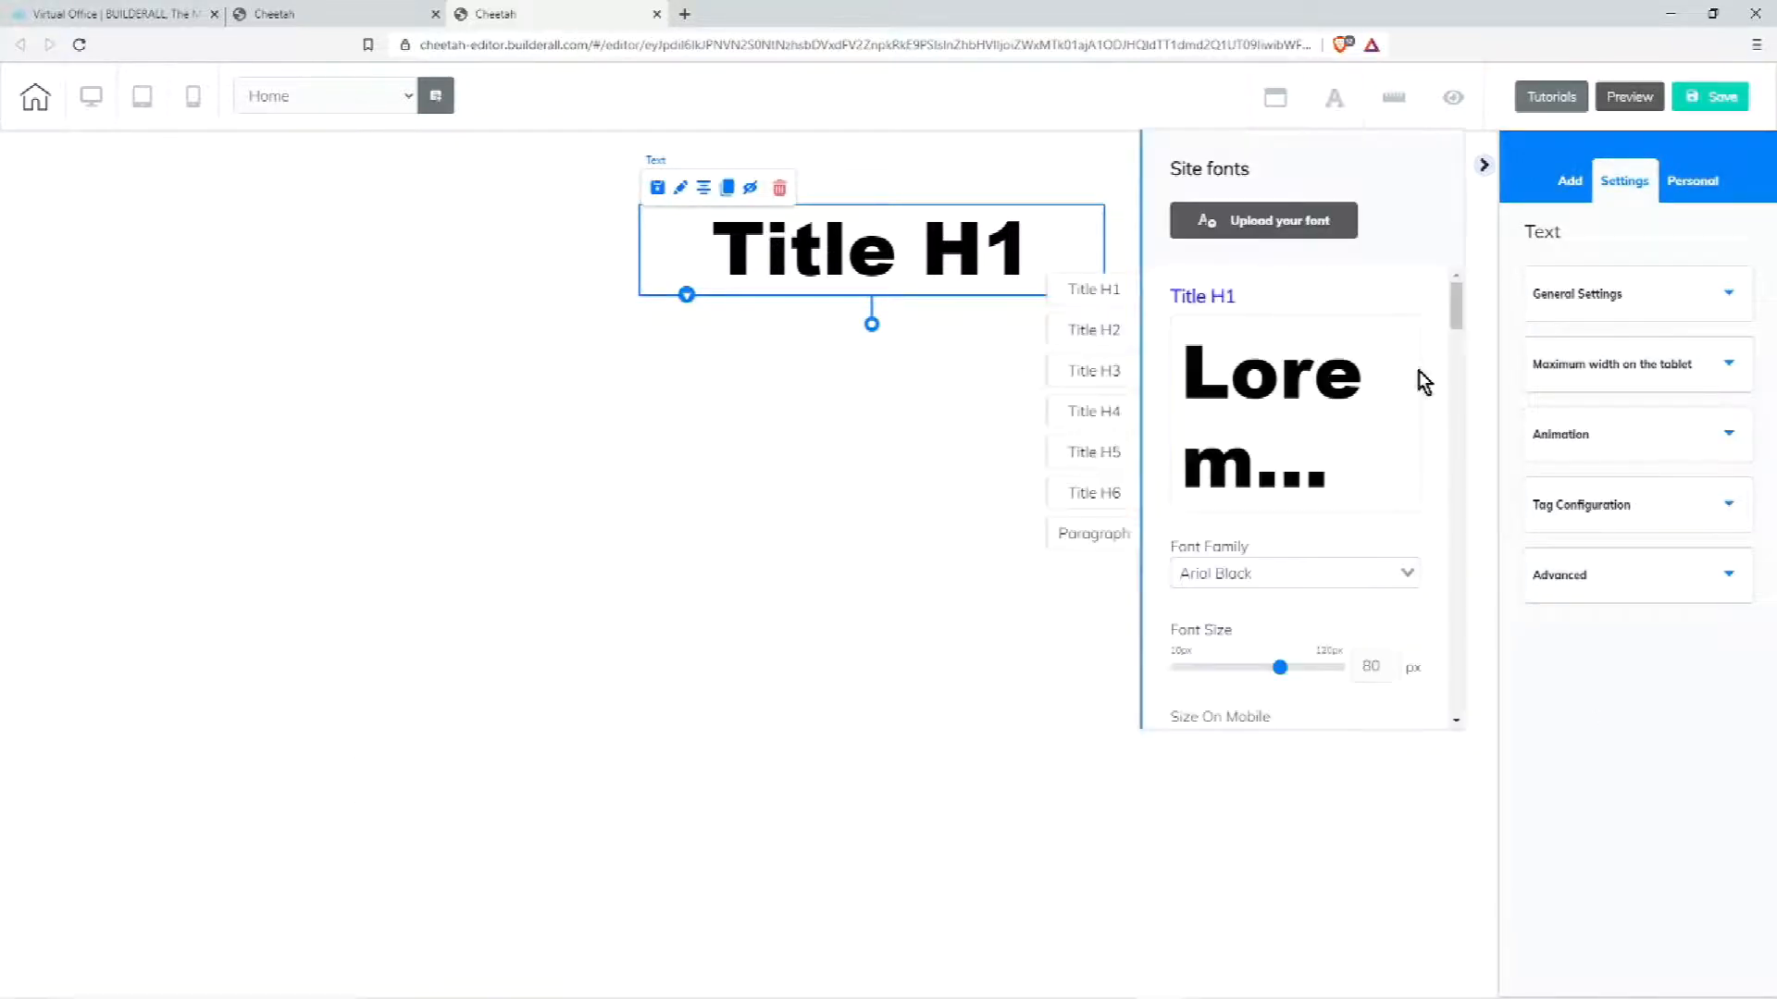
scroll(1430, 462, down, 6)
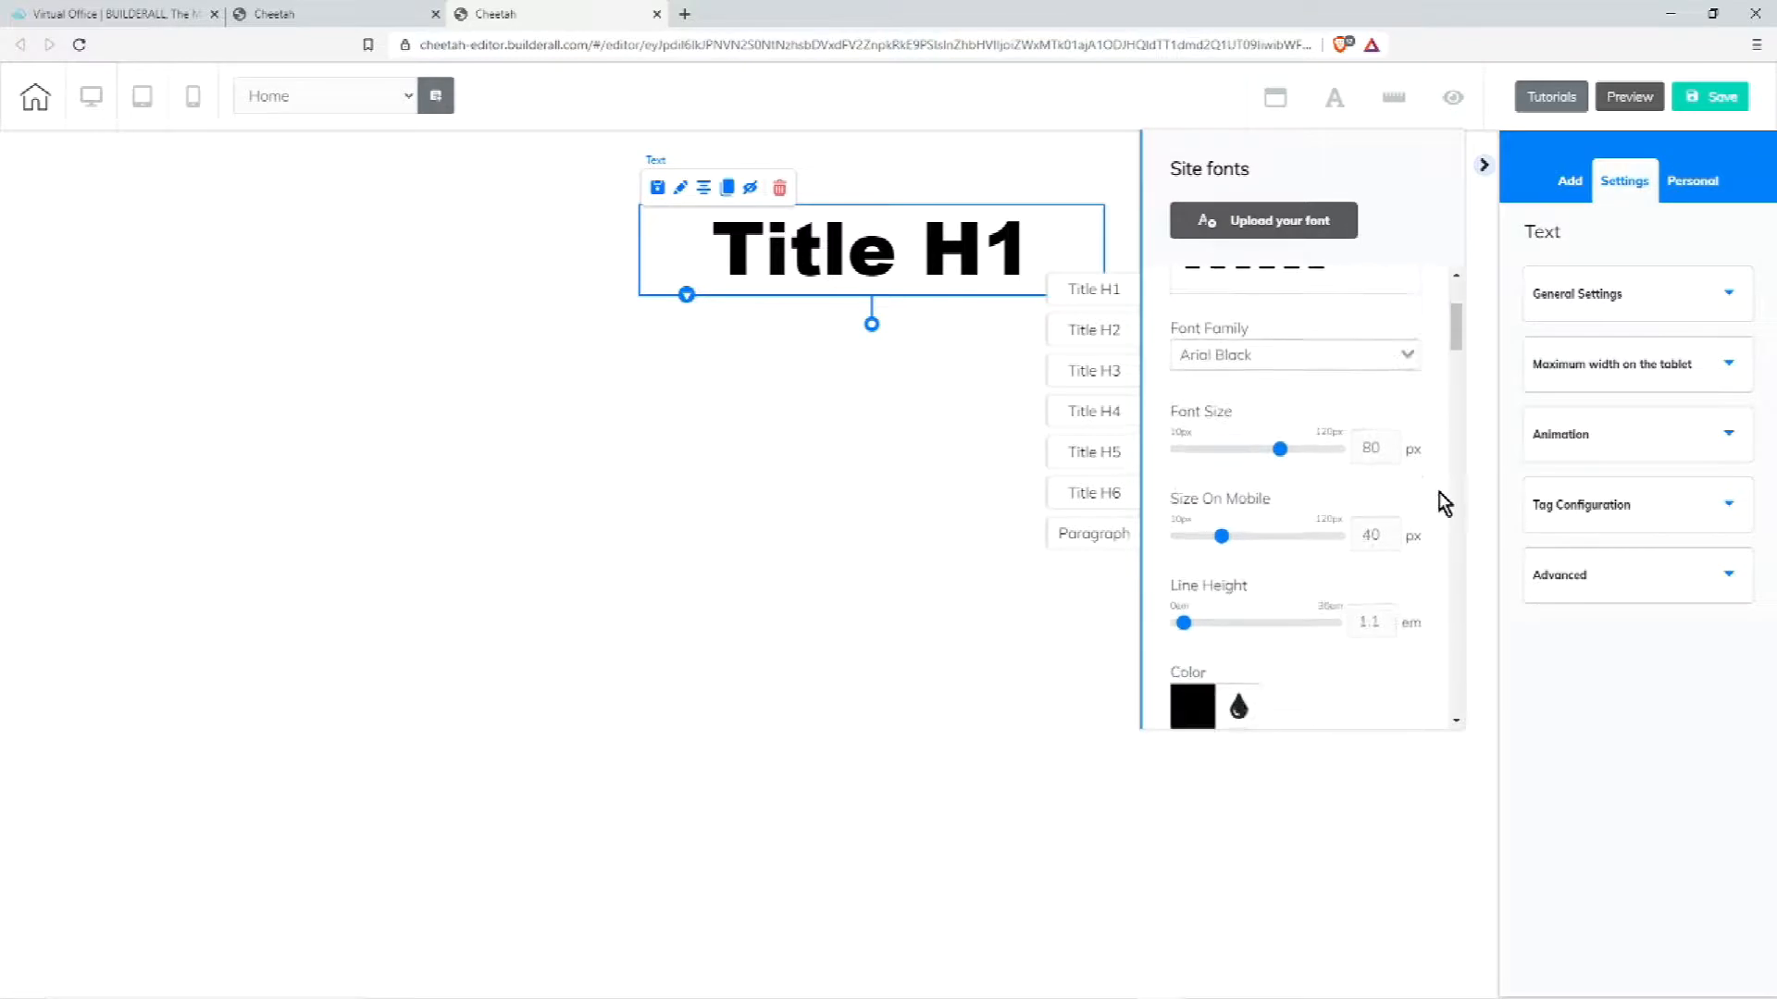
scroll(1437, 548, up, 6)
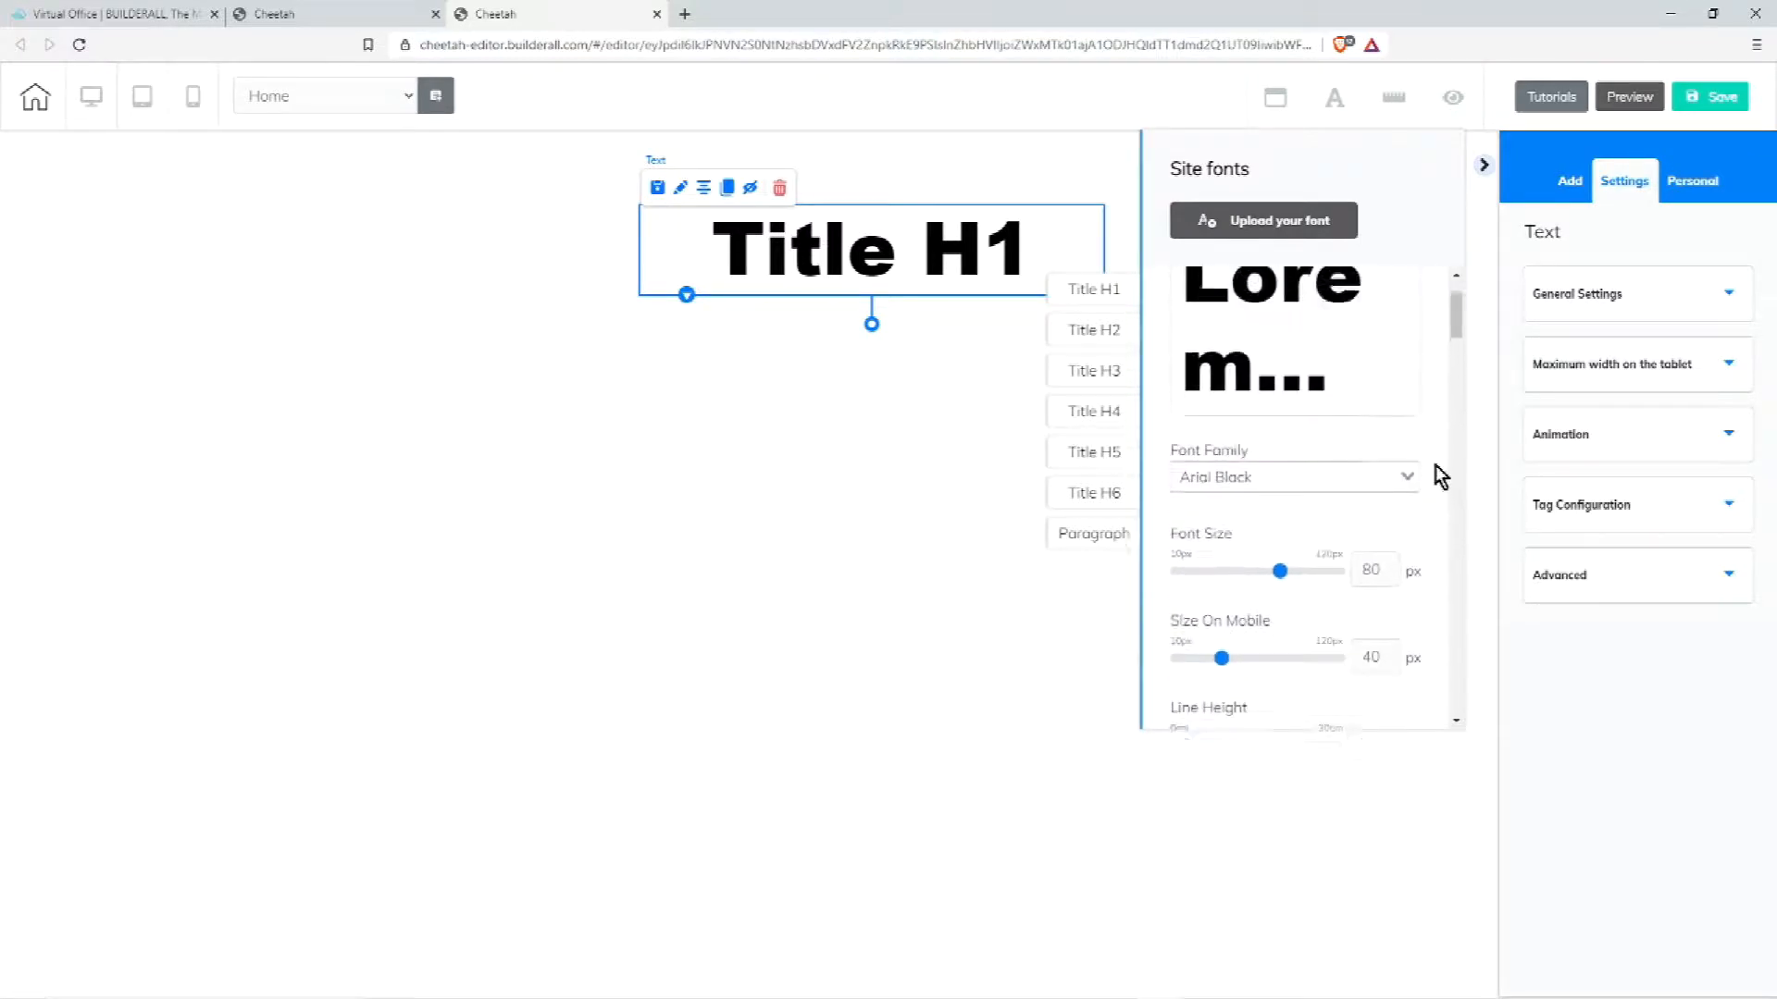
click(912, 269)
- Clone the Title H1 element and place the copy directly beneath the original title
click(690, 255)
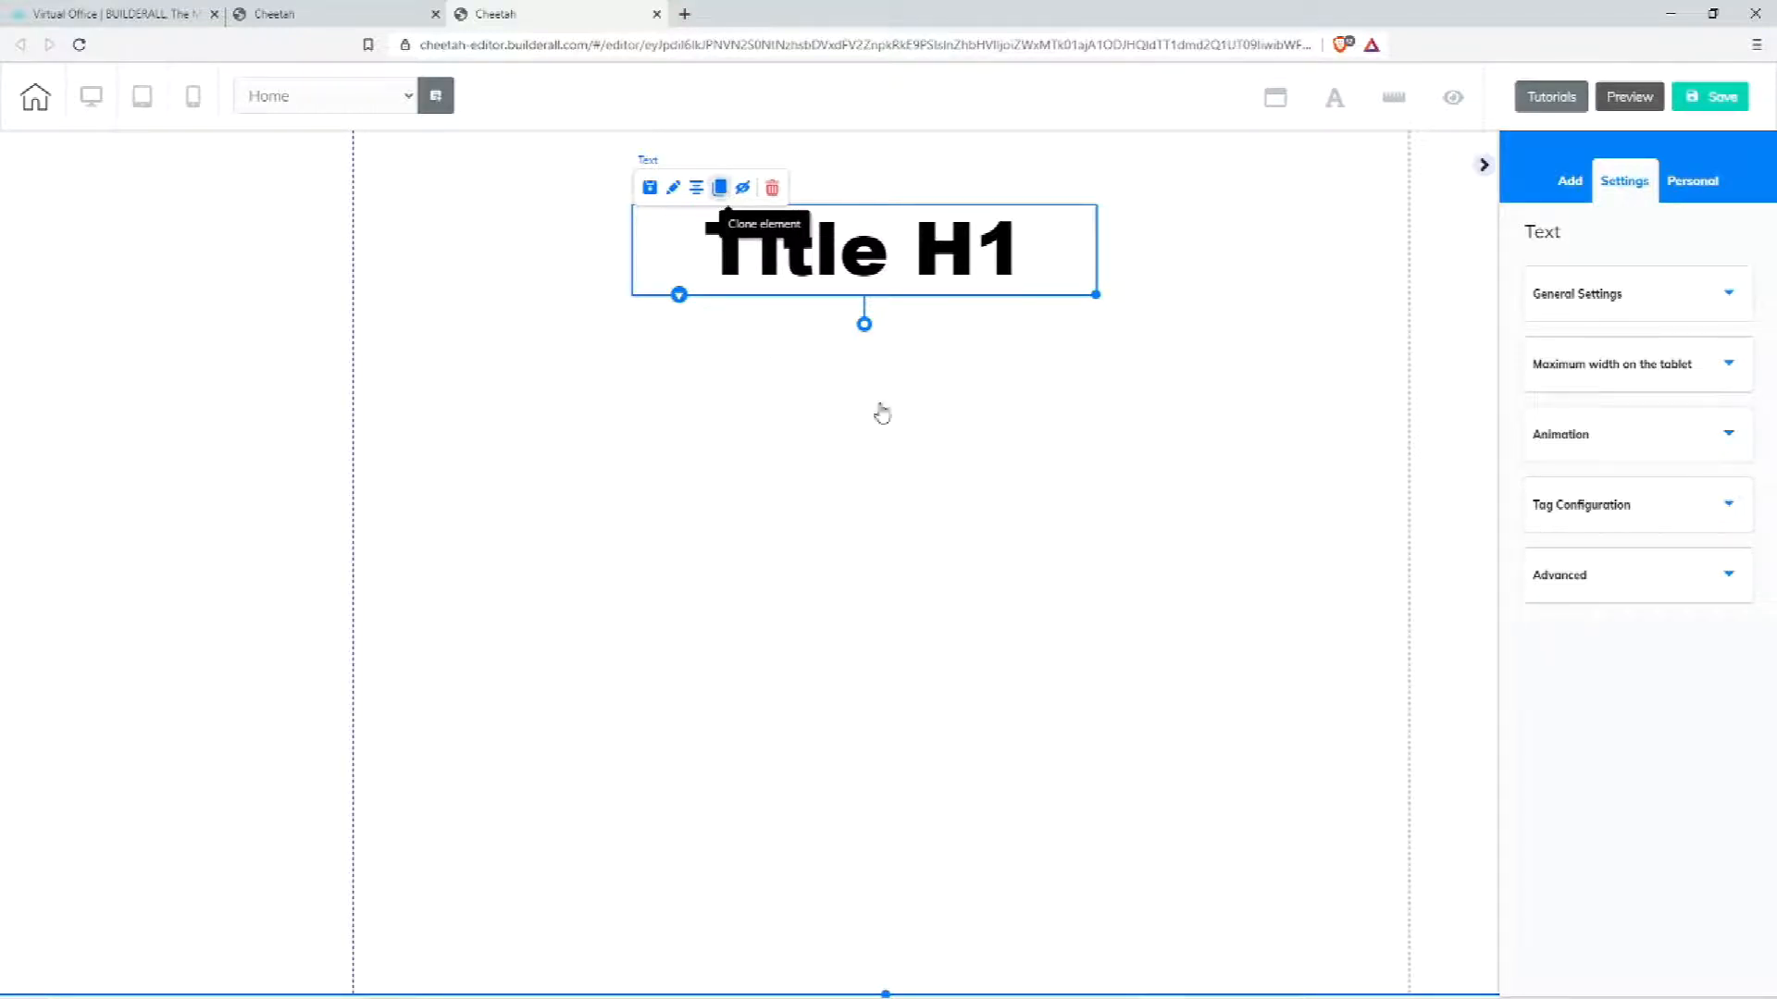
click(719, 188)
drag(1053, 247, 1092, 397)
- Select the text of the cloned Title H1 and apply the Neutral Heading 1 paragraph format to it
click(896, 388)
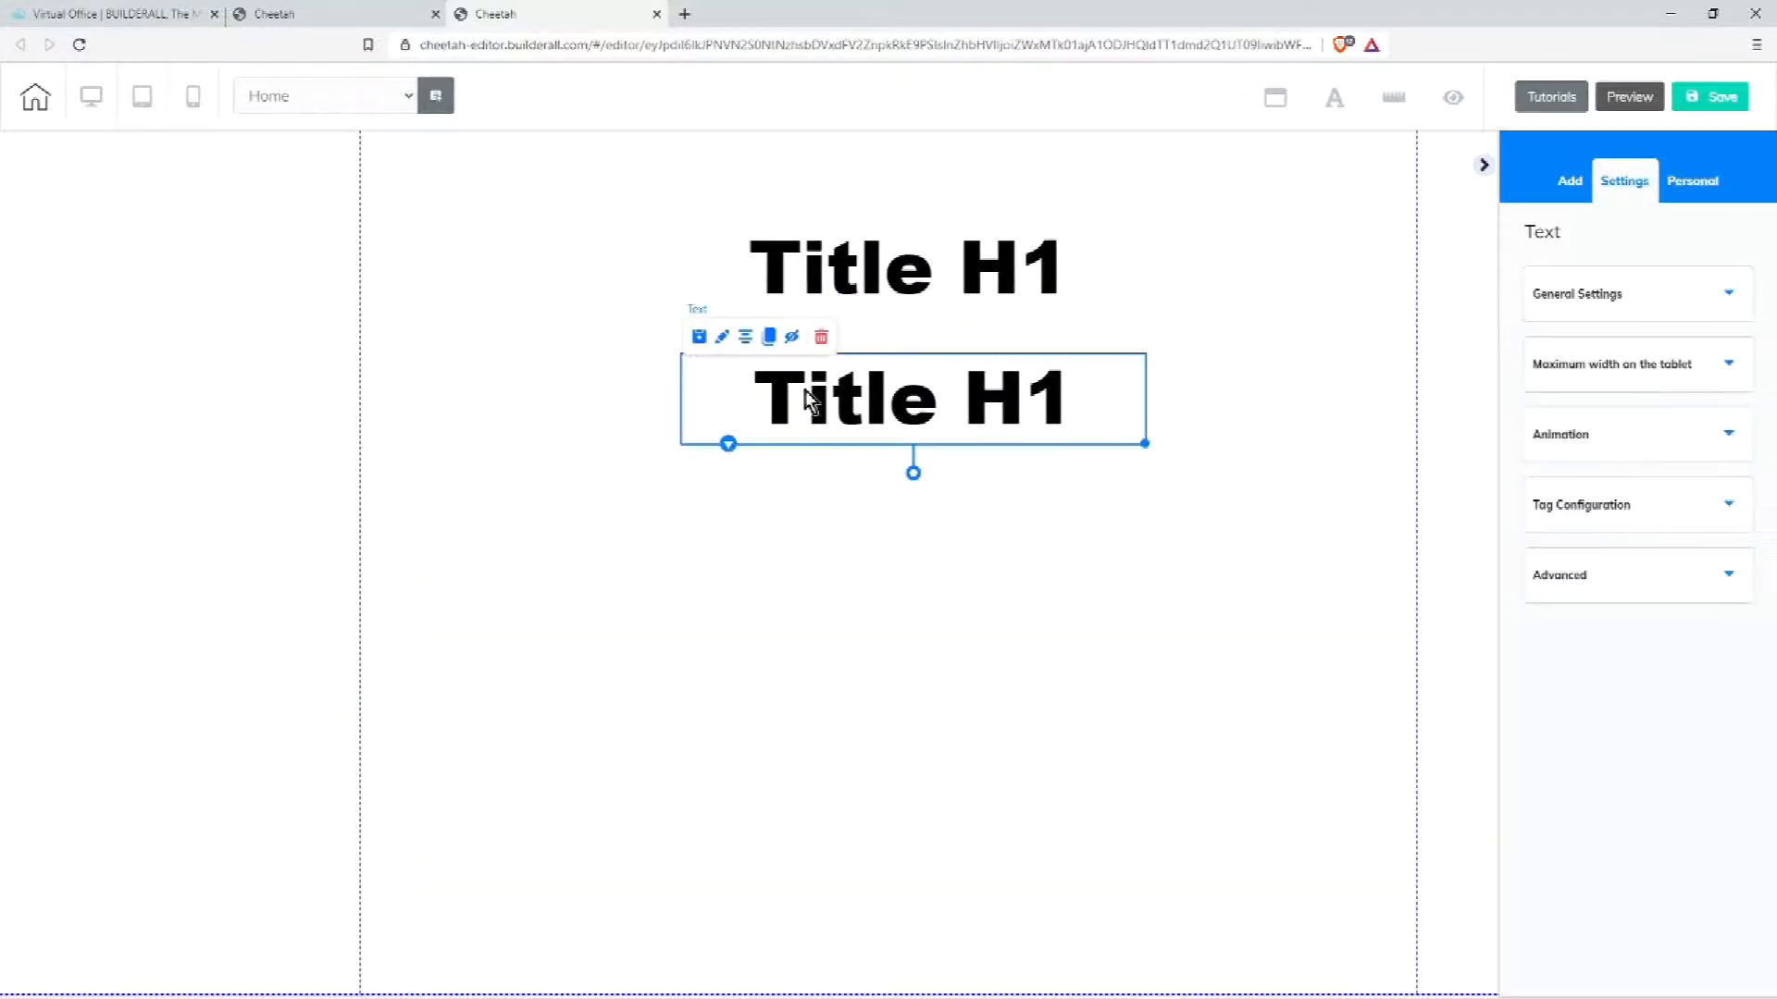
double_click(752, 396)
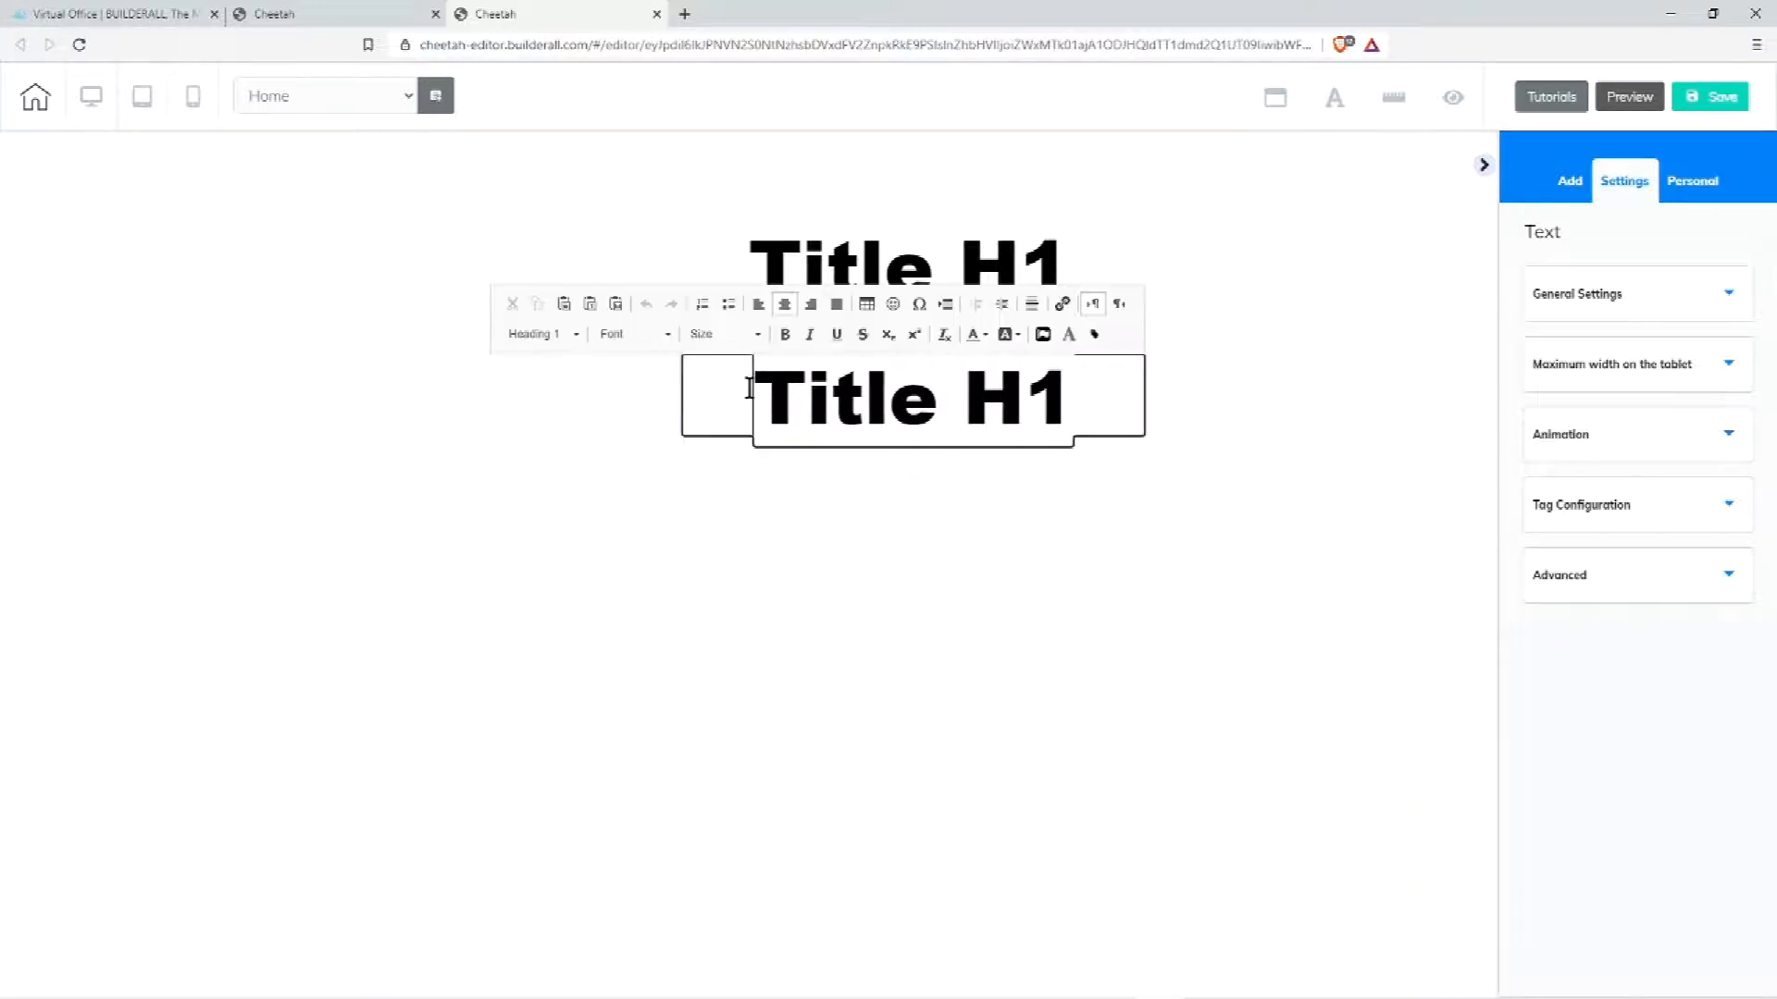
drag(746, 388, 1078, 407)
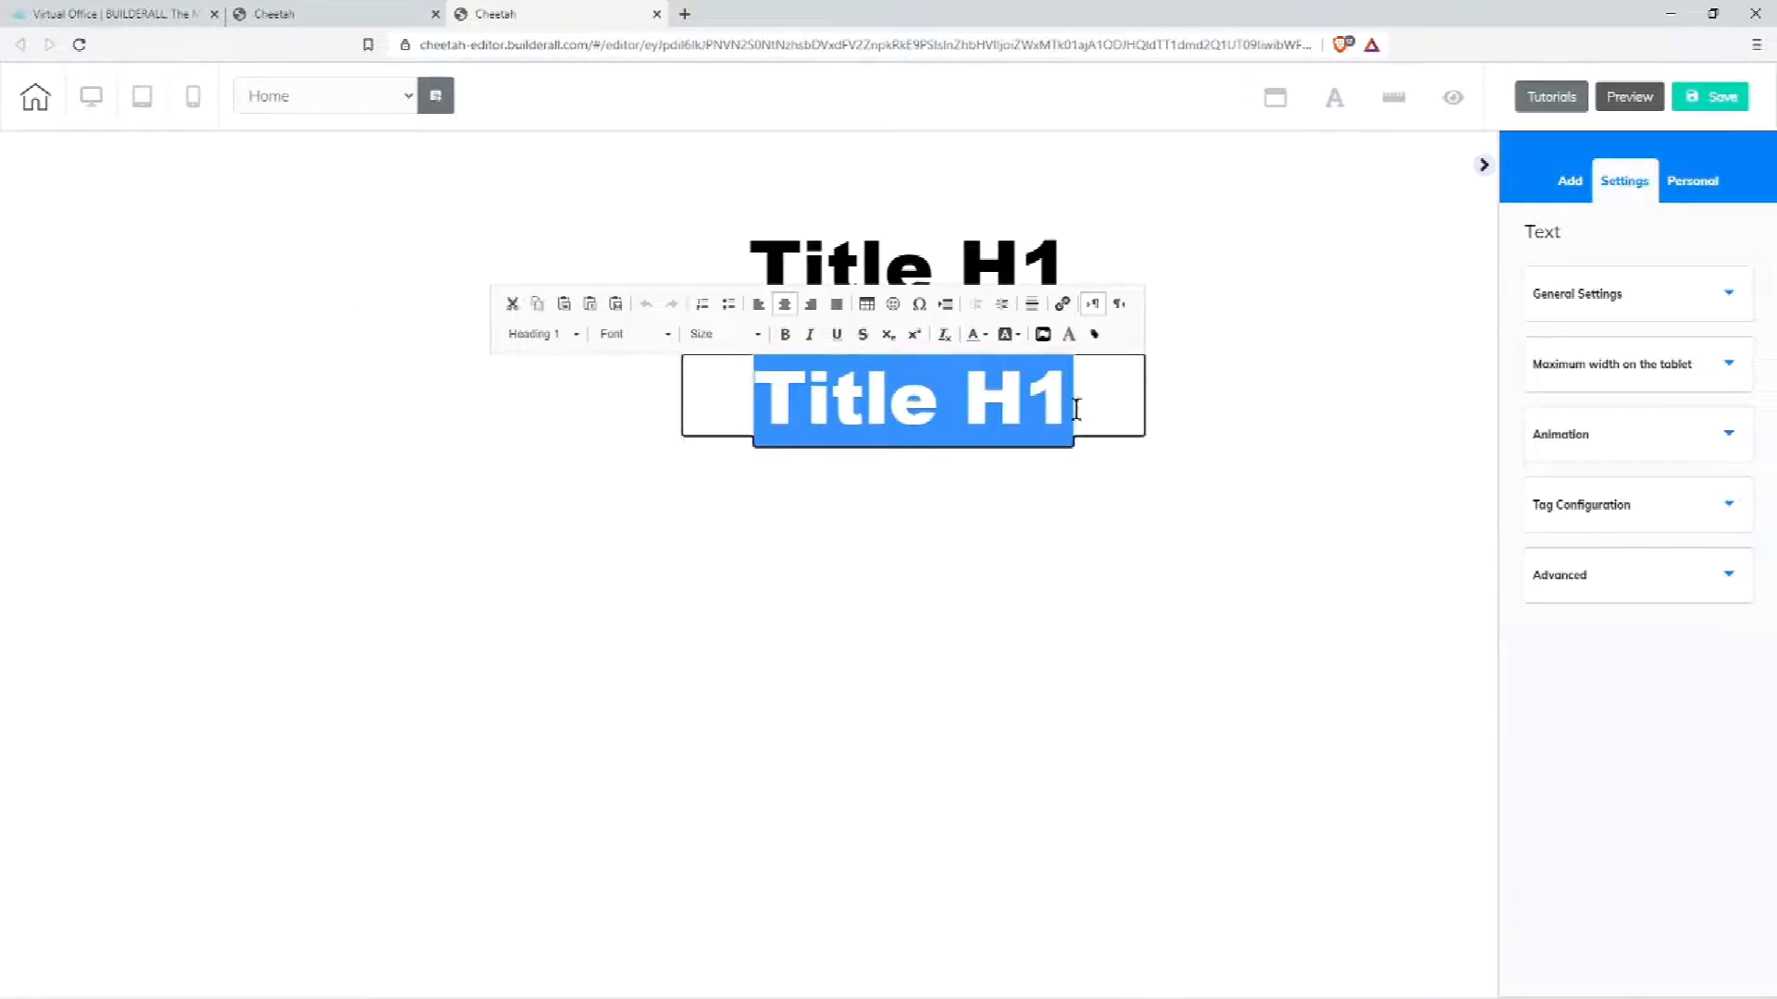
click(564, 335)
scroll(583, 451, down, 4)
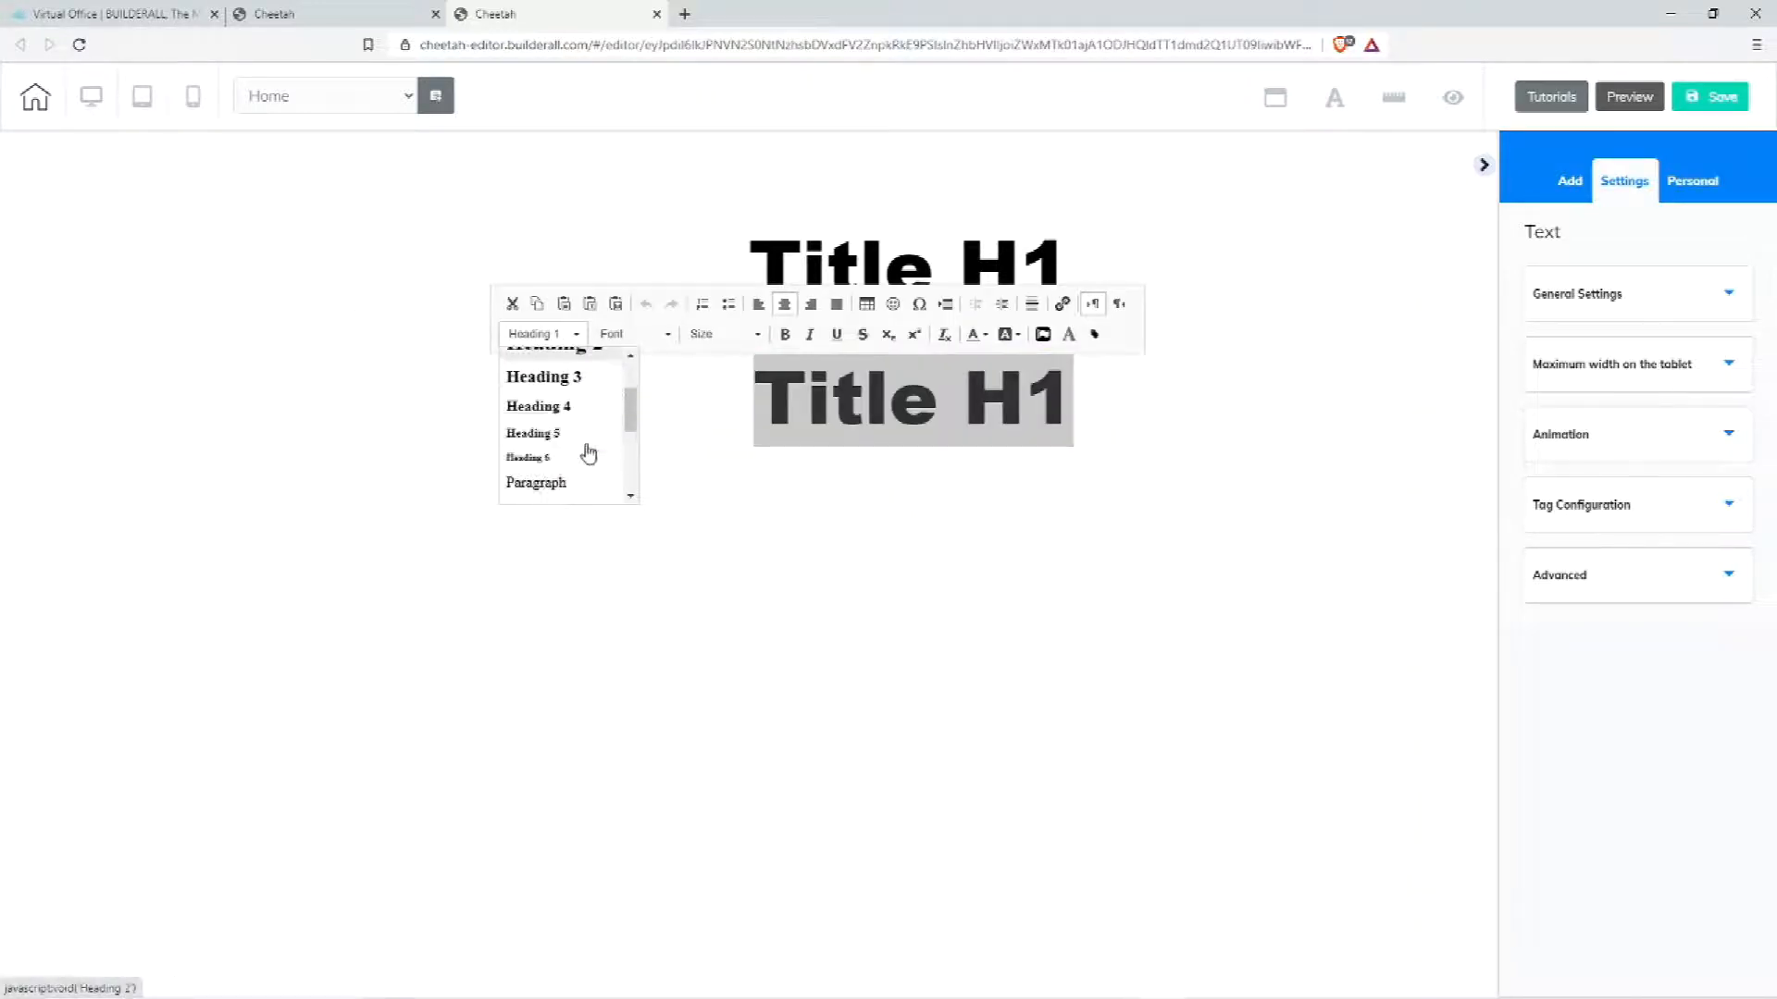
scroll(579, 463, down, 2)
scroll(587, 435, up, 2)
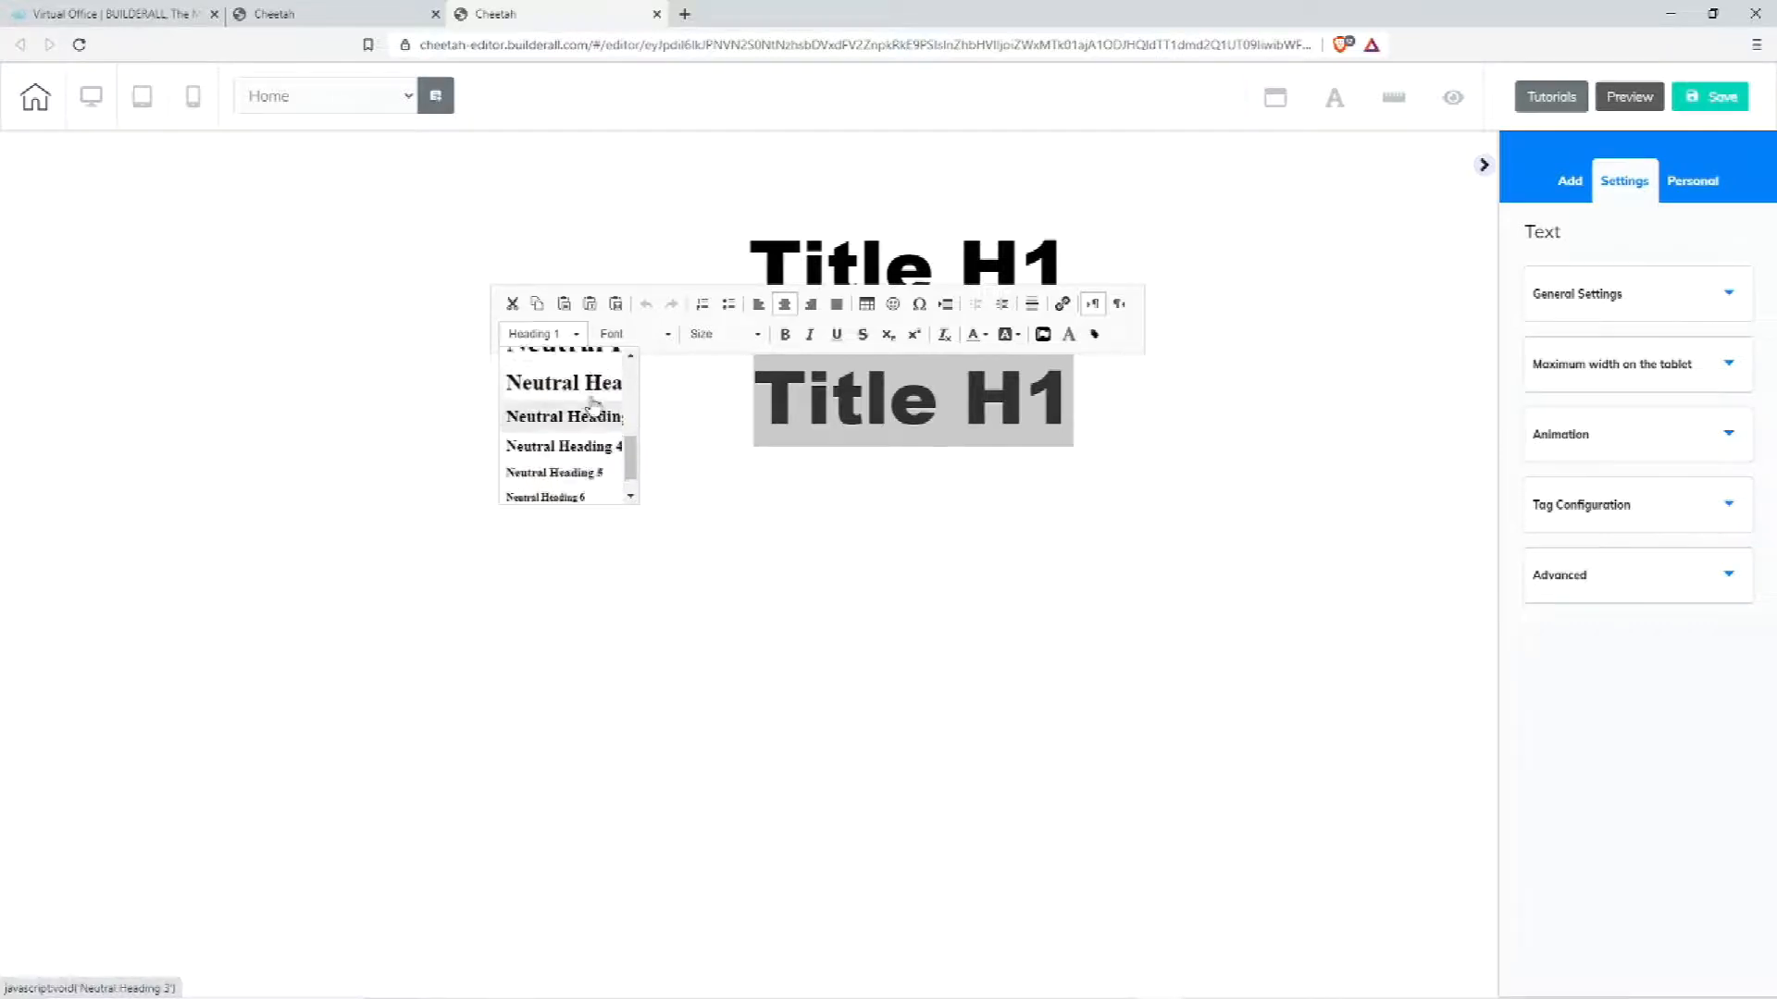
click(592, 428)
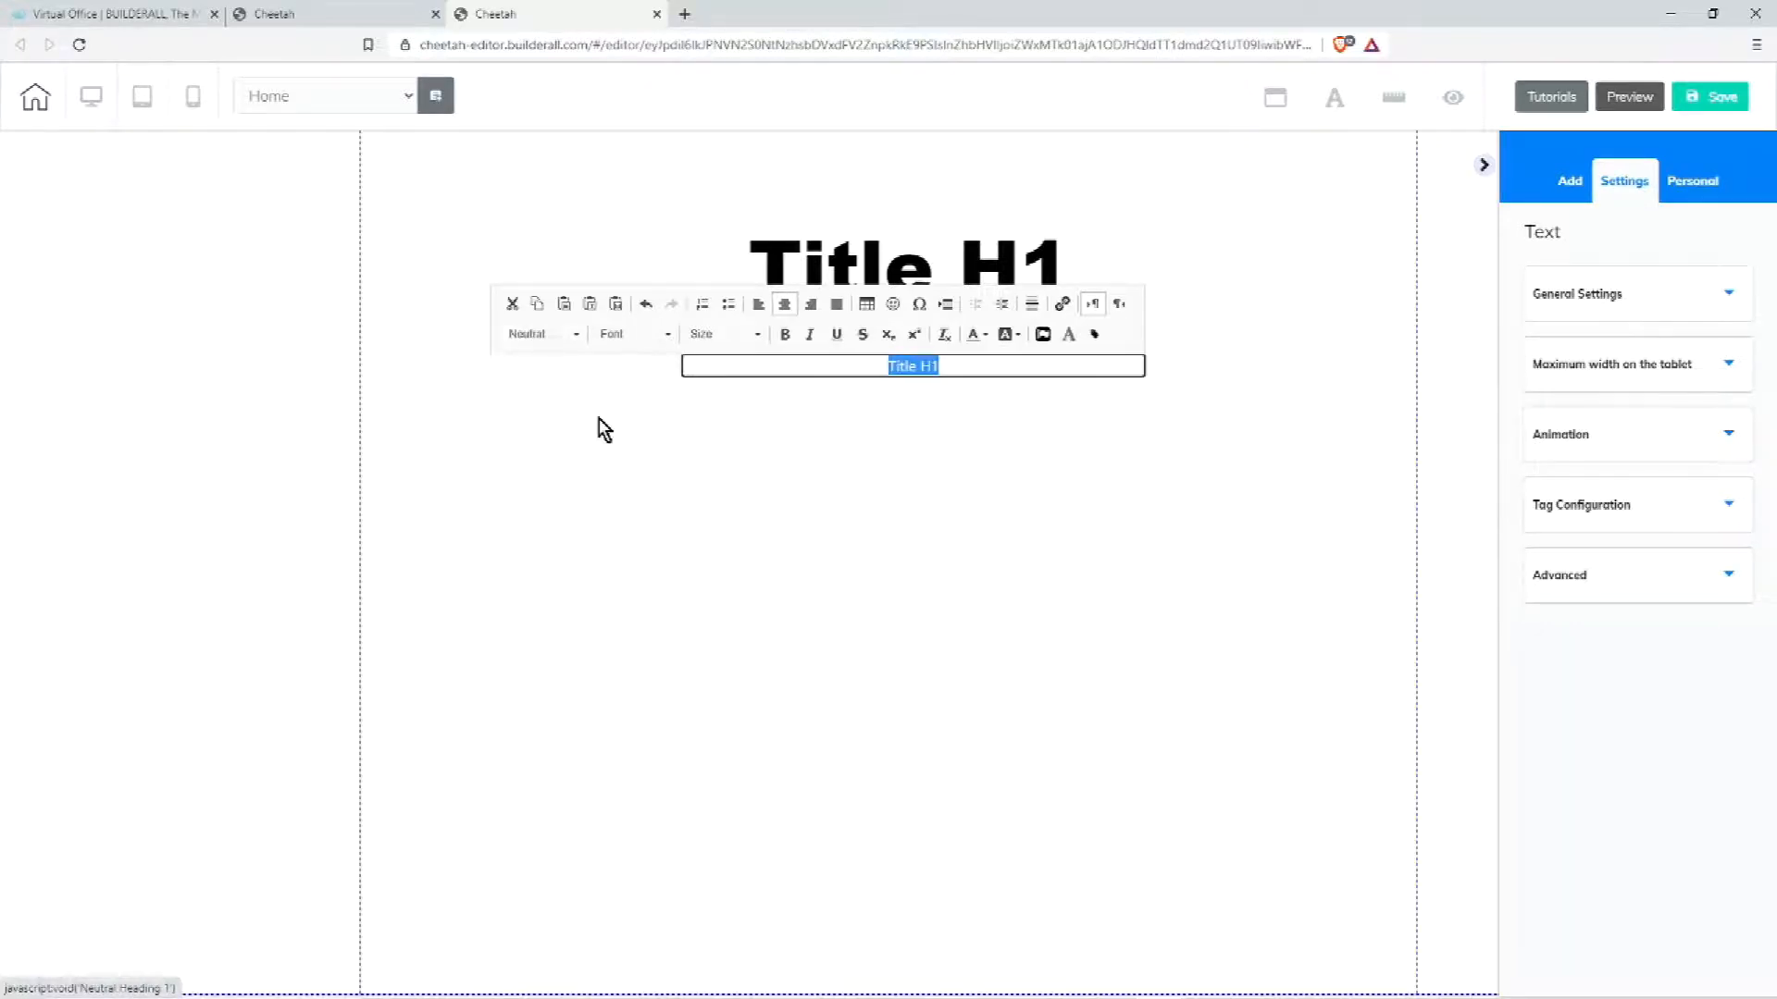
- Browse the available fonts and set the cloned title's font to Open Sans
click(651, 342)
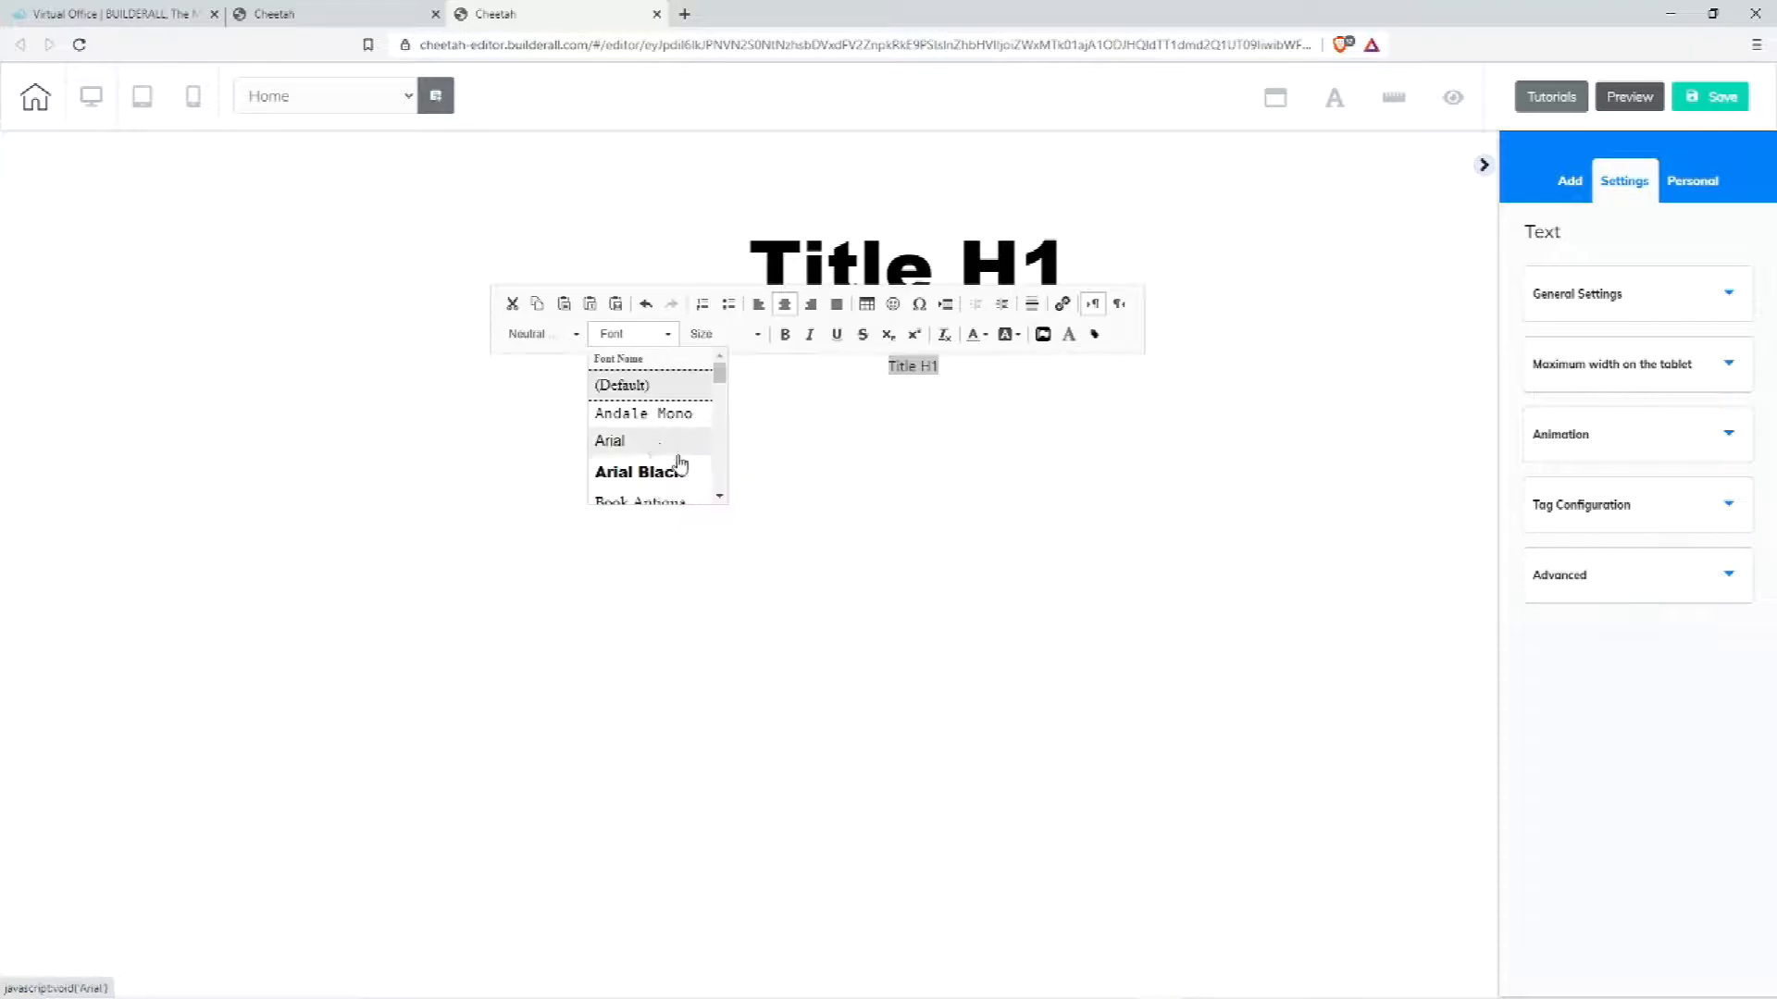
scroll(675, 463, down, 5)
scroll(666, 467, down, 6)
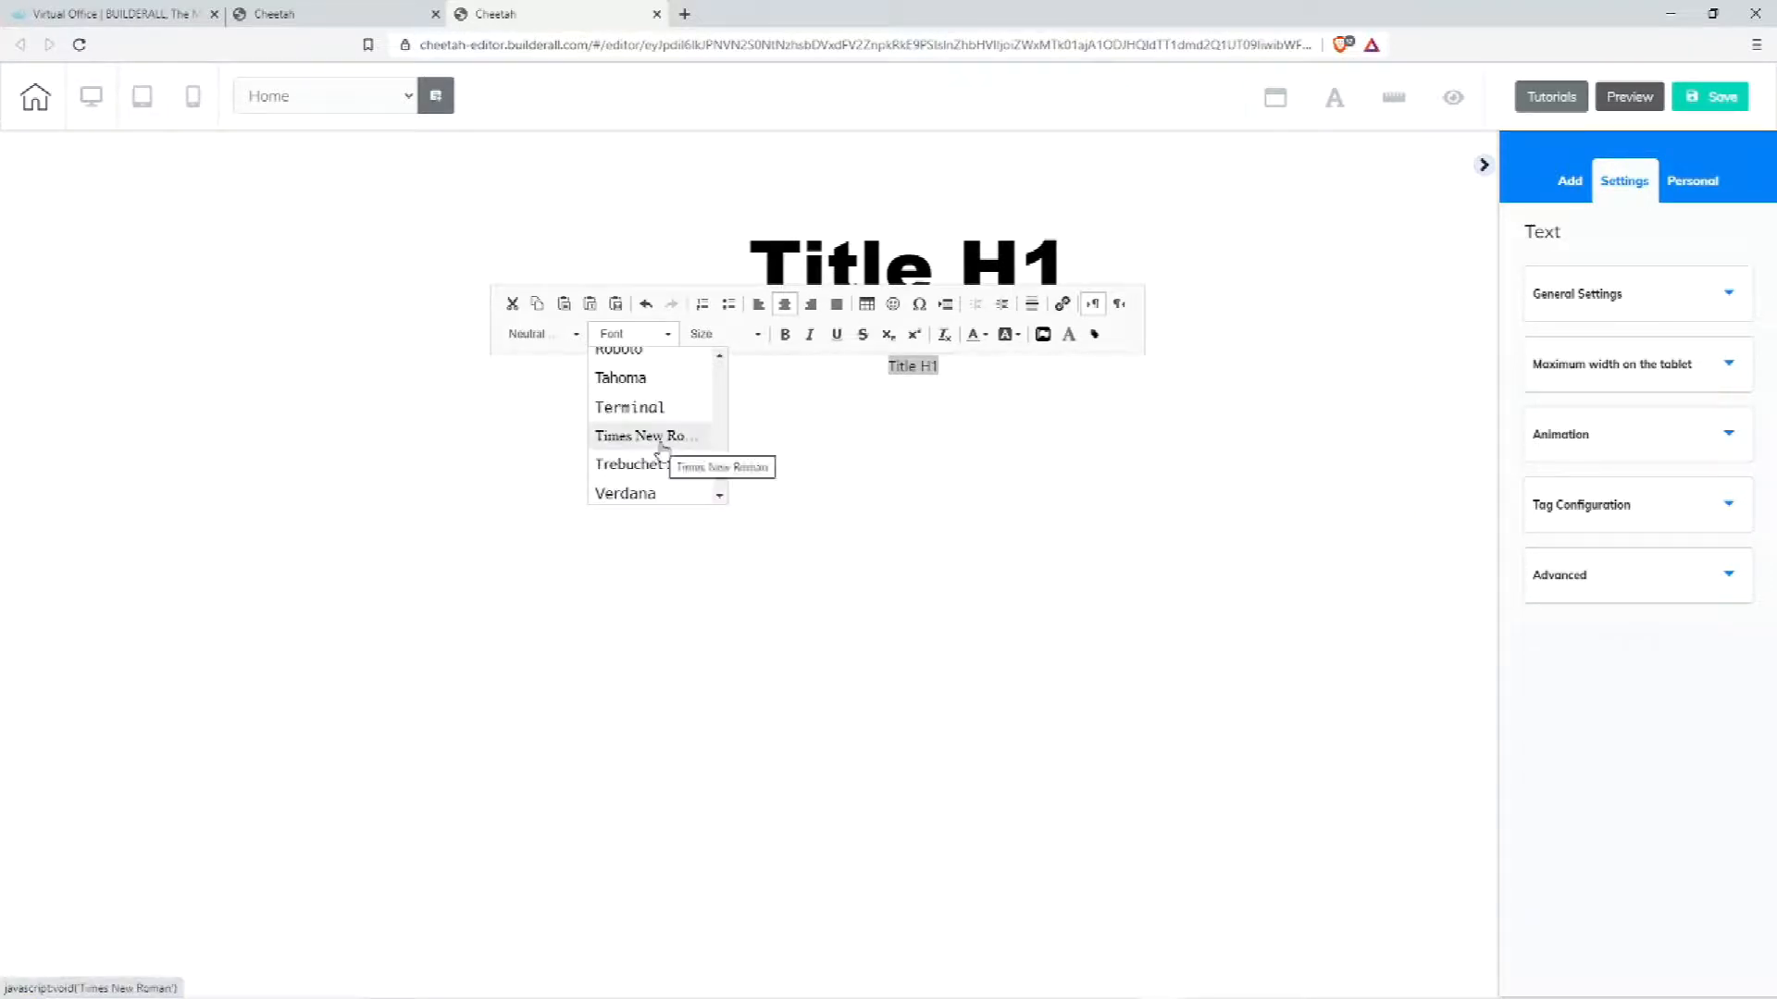
scroll(667, 435, down, 2)
scroll(673, 396, up, 5)
click(673, 394)
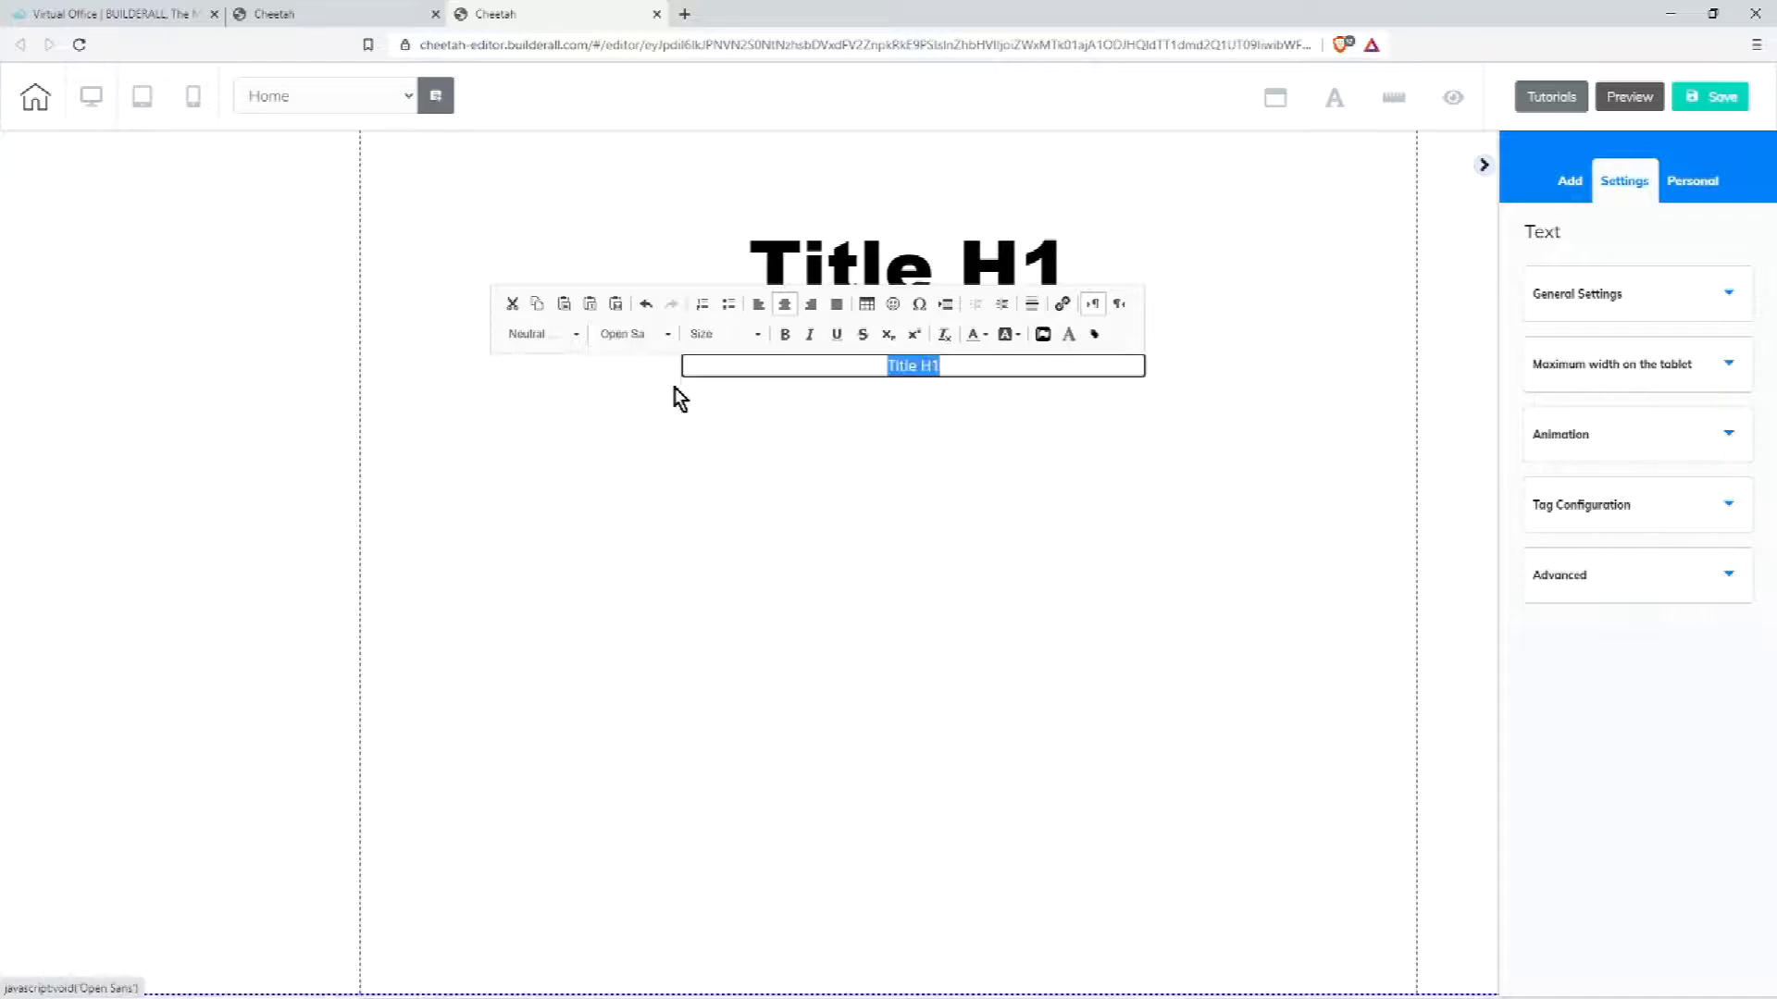
- Set the cloned title's font size to 26 and apply bold, italic, underline and strikethrough
click(720, 331)
scroll(740, 481, down, 6)
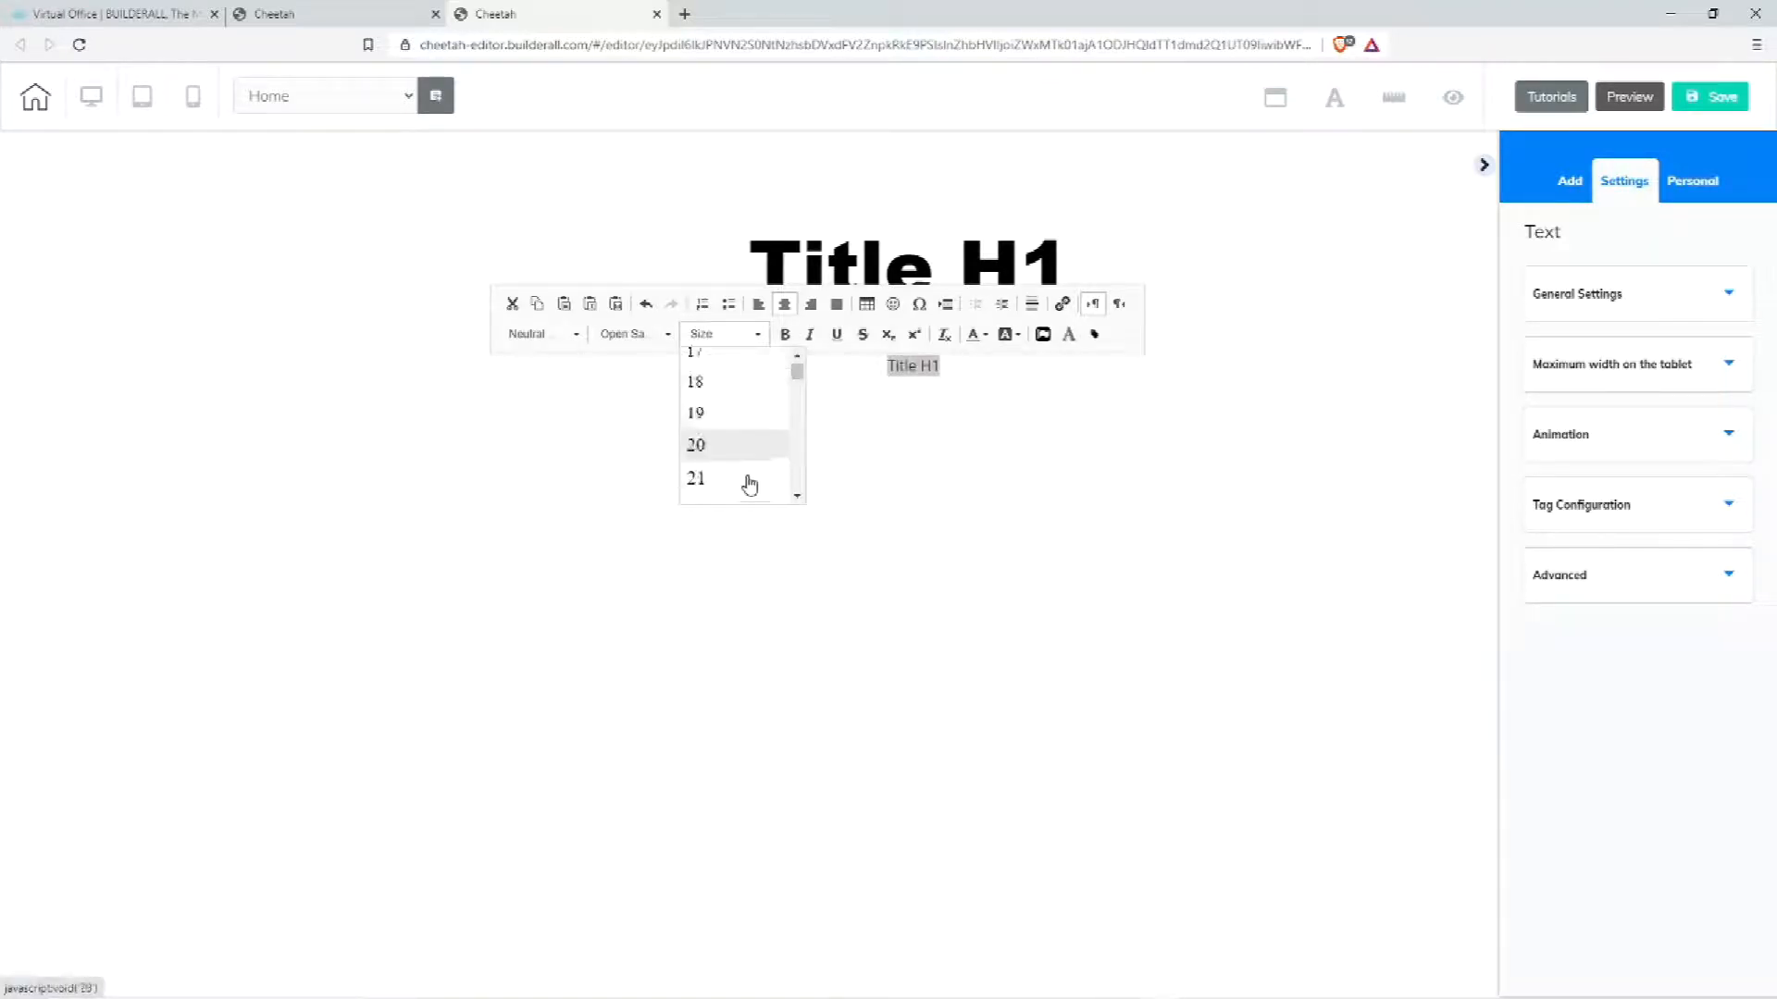
click(737, 470)
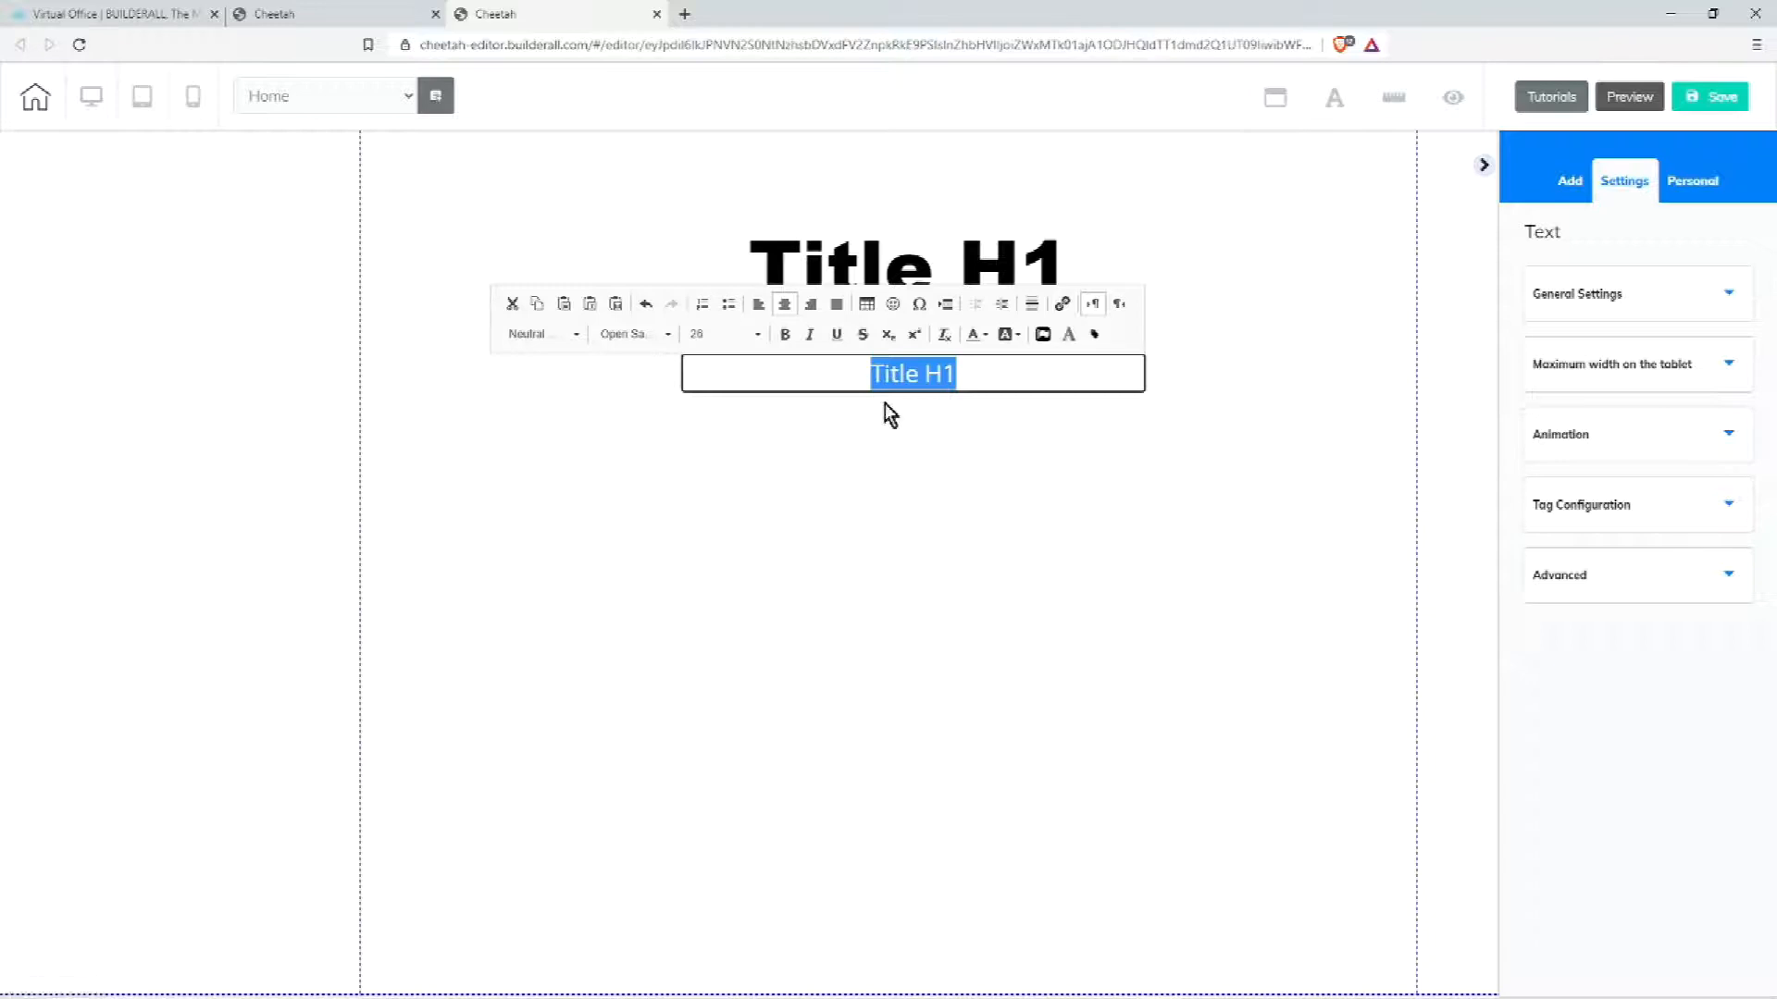
click(782, 335)
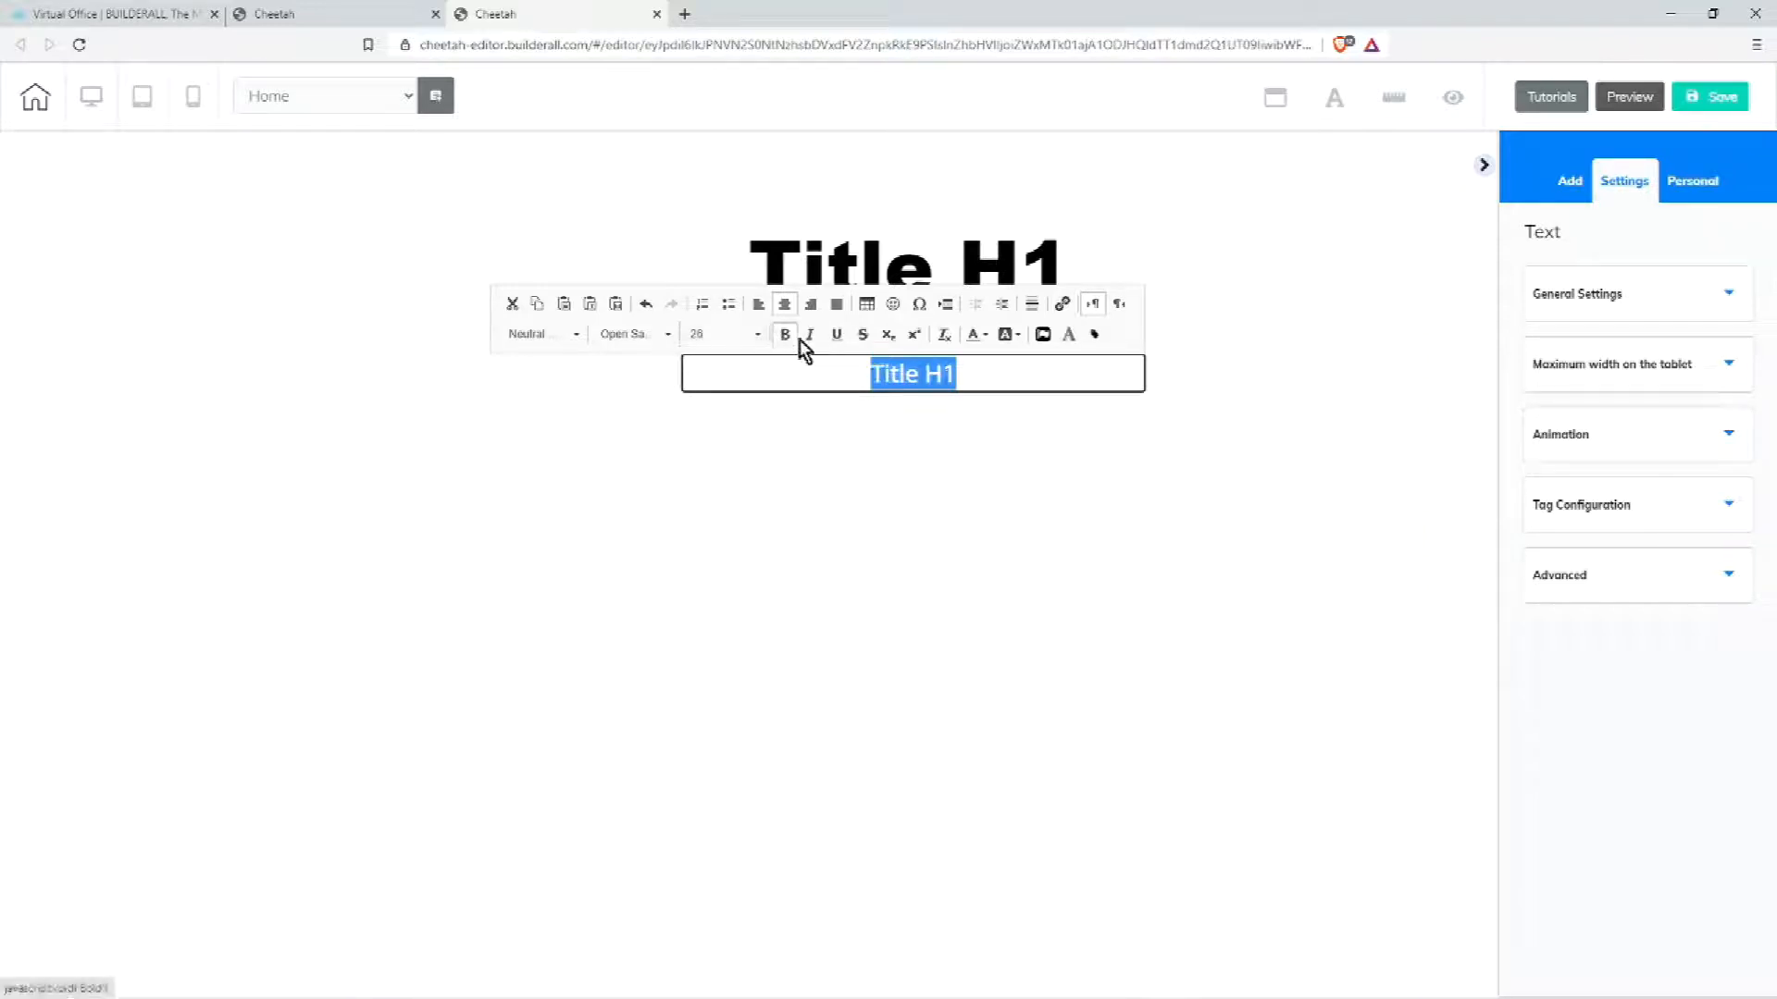
click(812, 336)
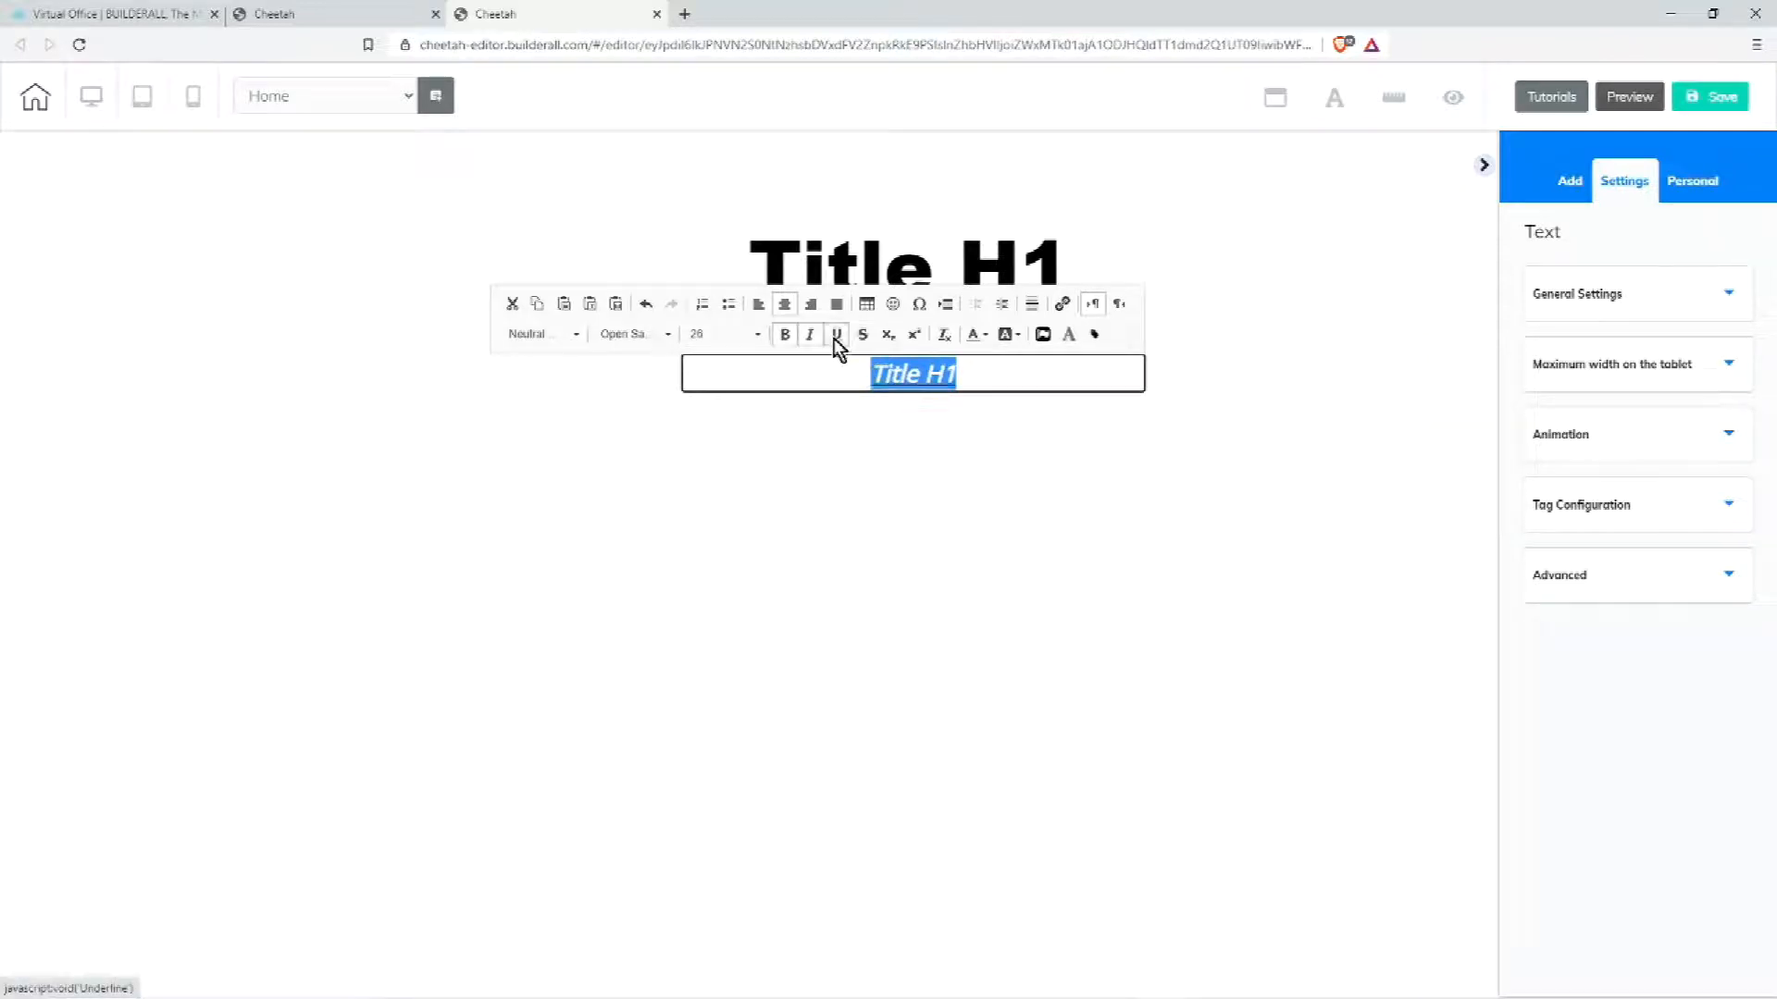
click(859, 336)
- Color the cloned title's text blue and give it a purple background color
click(981, 335)
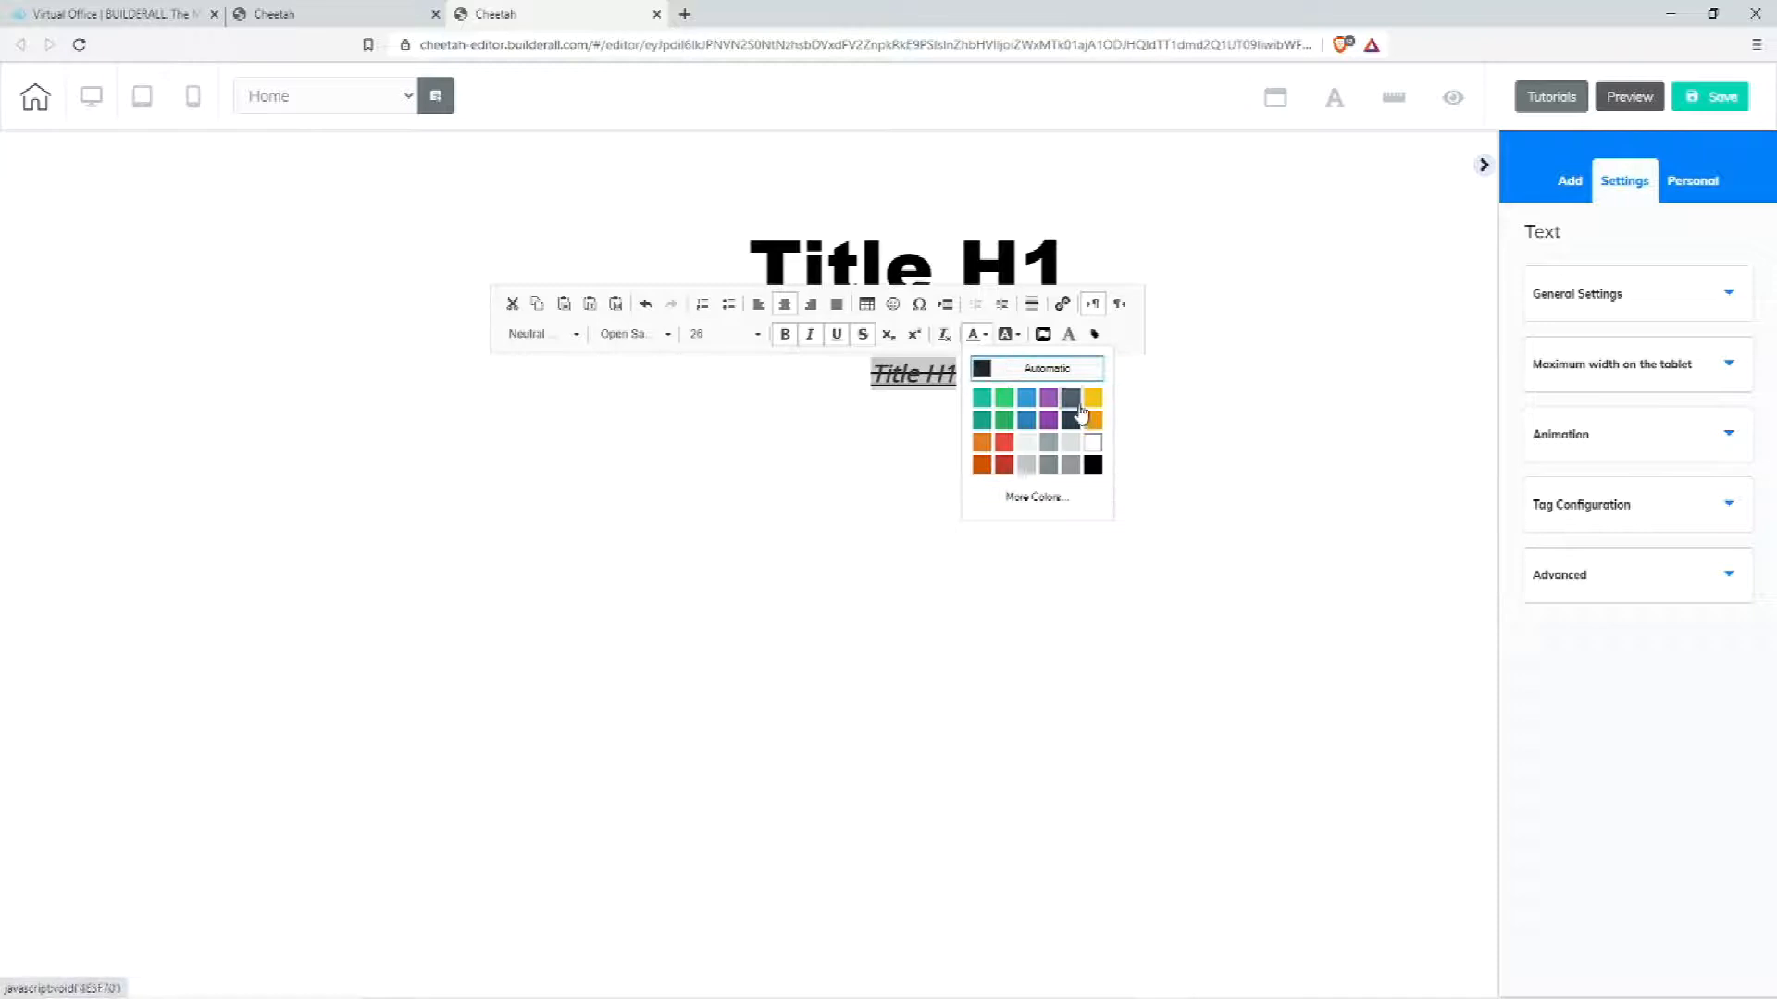
click(1027, 404)
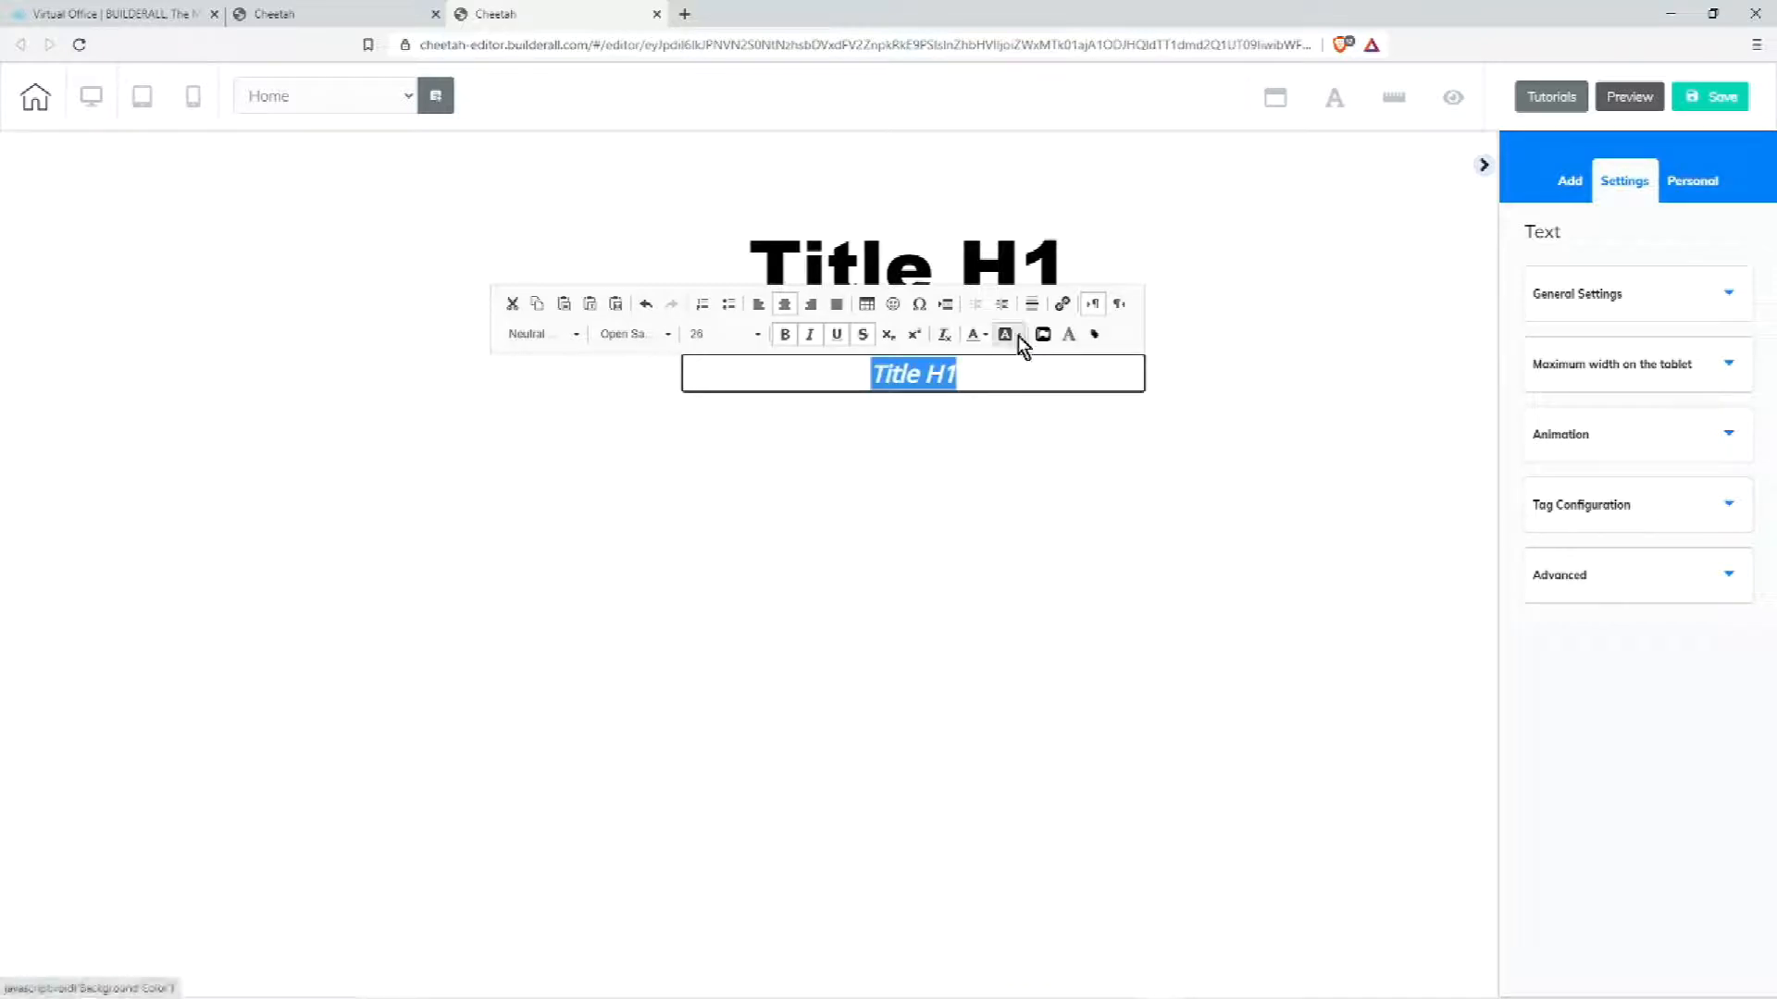
click(1018, 335)
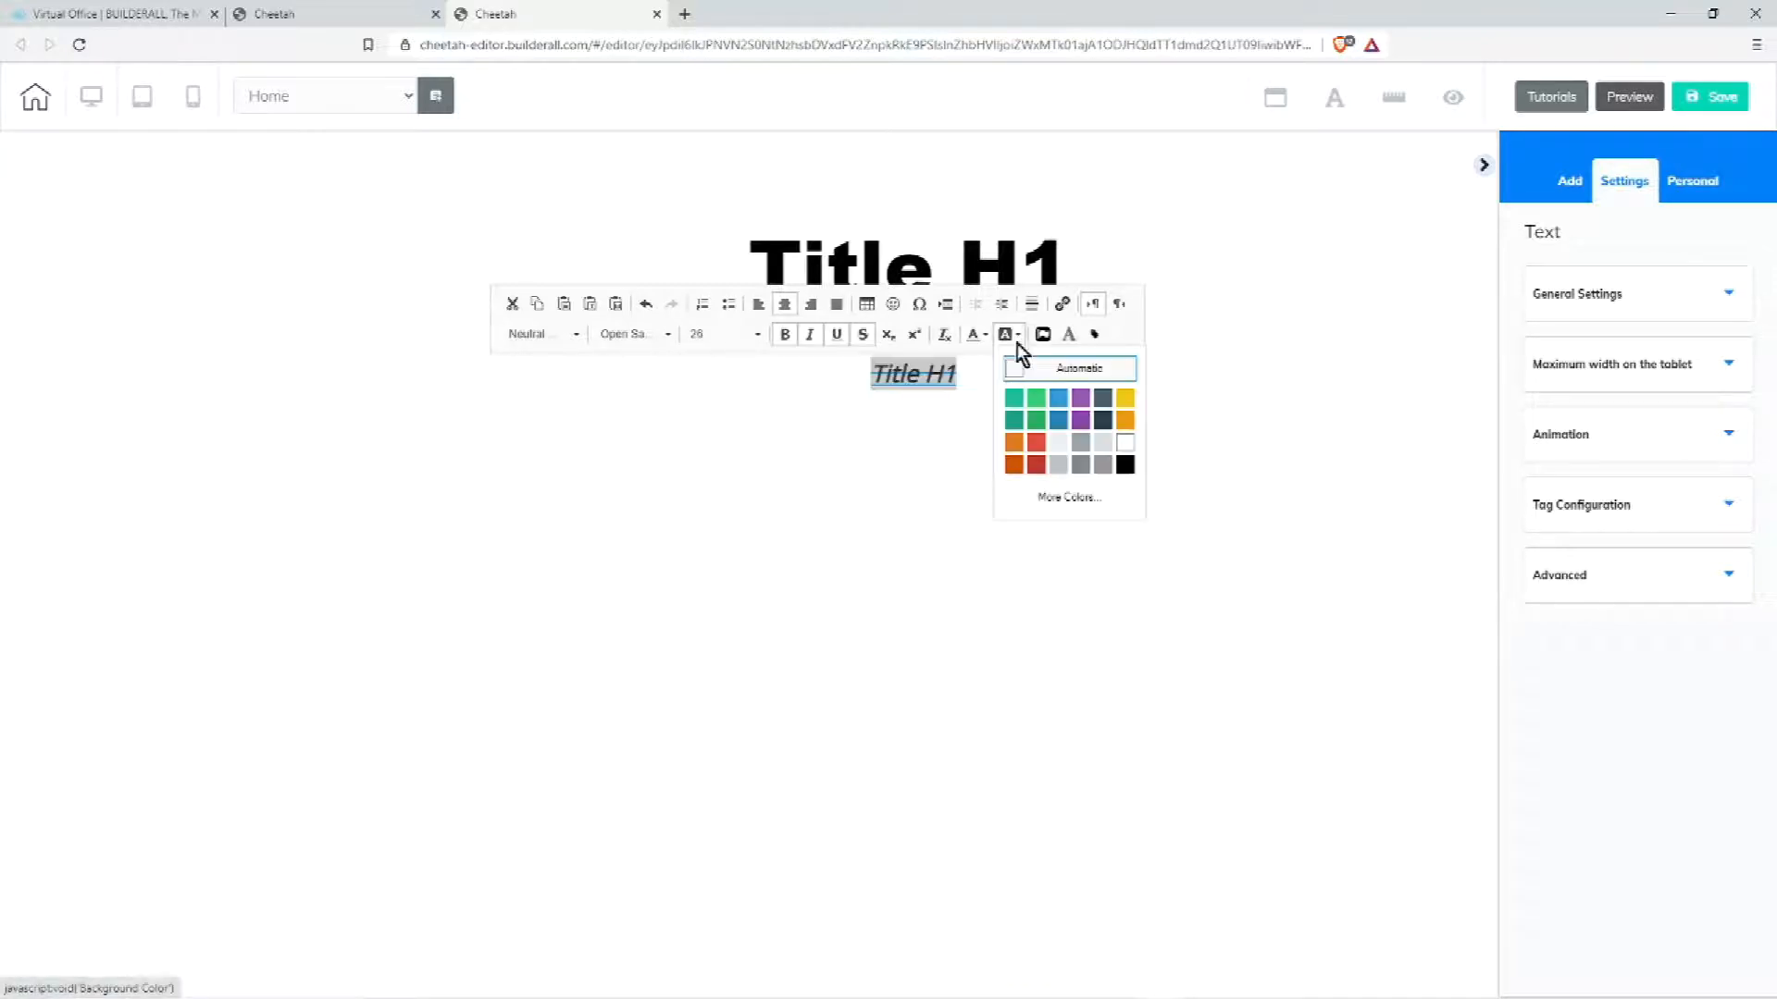
click(1085, 404)
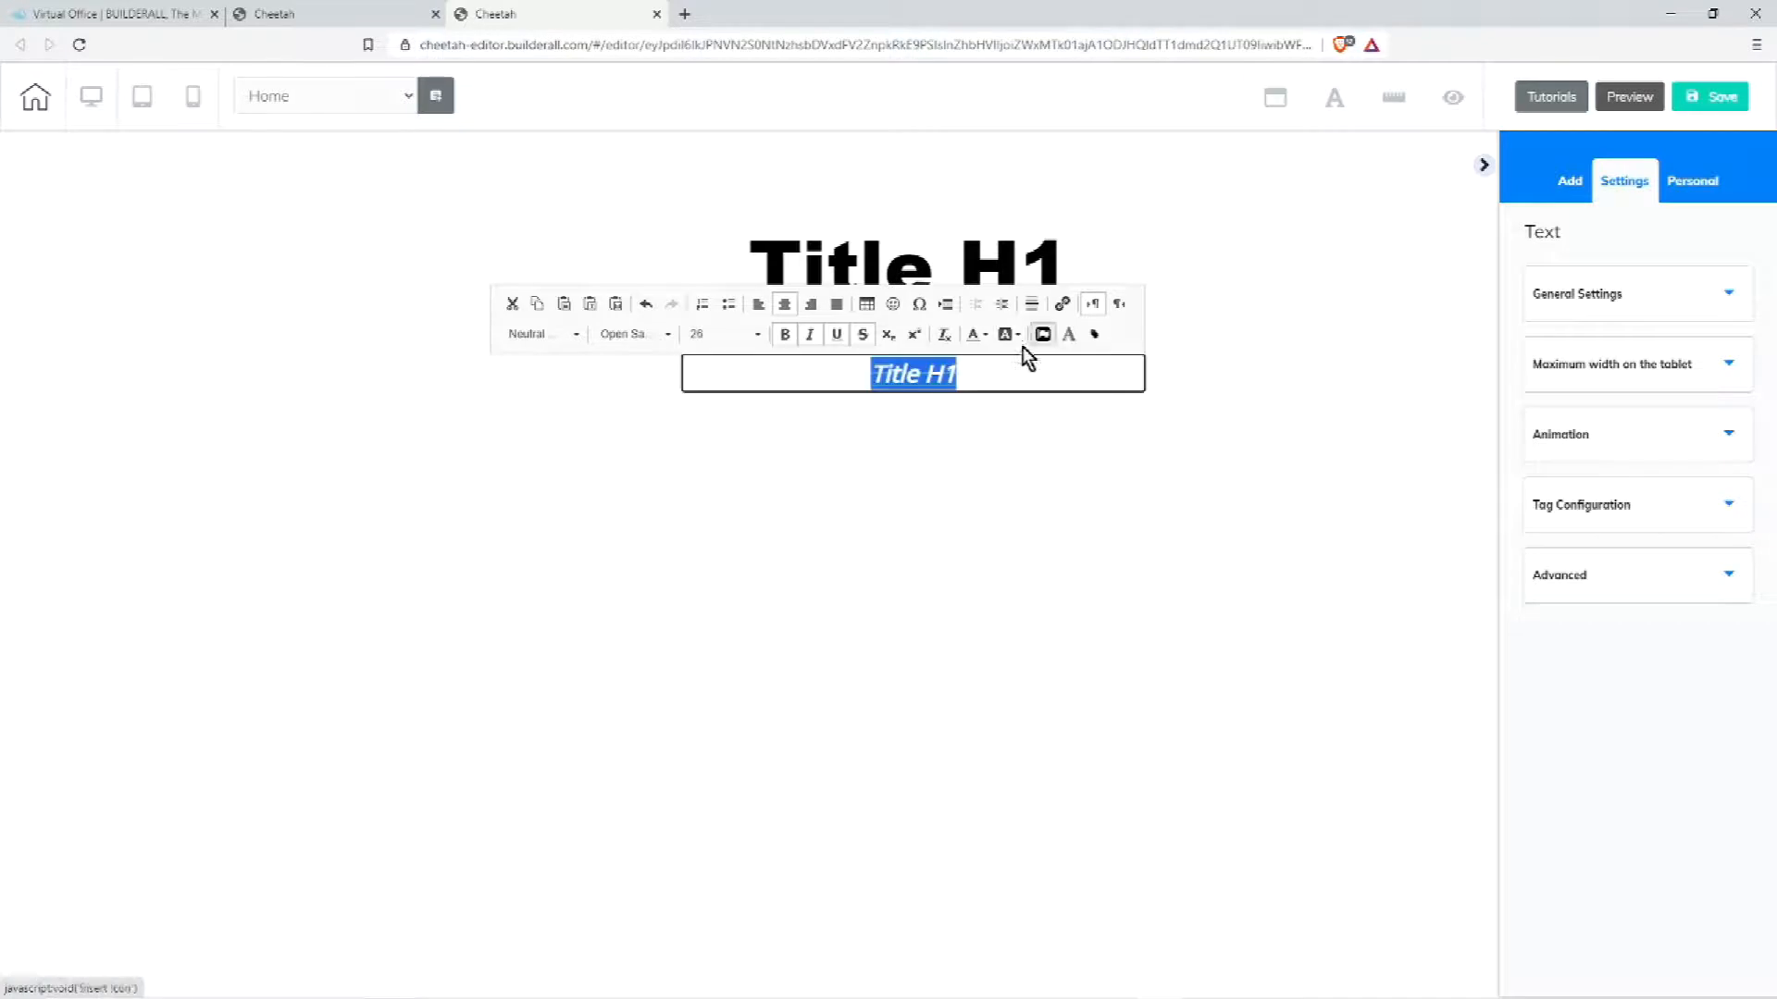
click(1074, 336)
click(864, 488)
click(1237, 680)
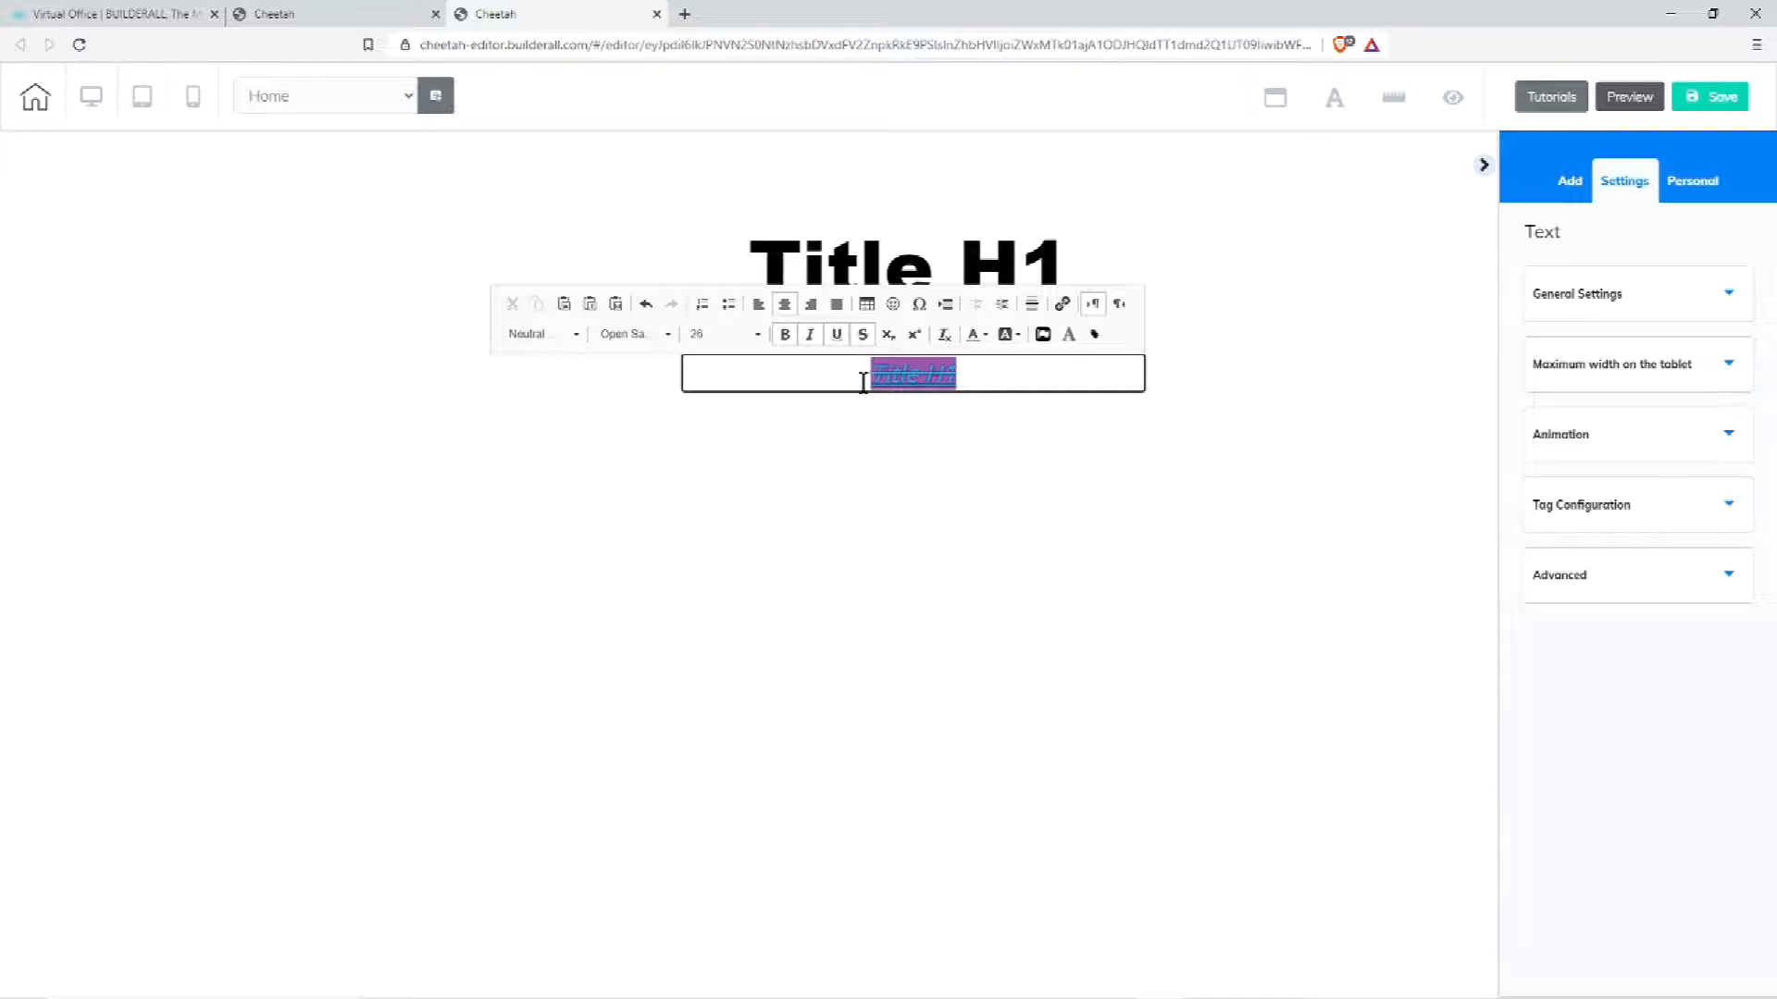
- Insert a solid bag-shaped icon from the icon library in front of the cloned title's text
click(1043, 335)
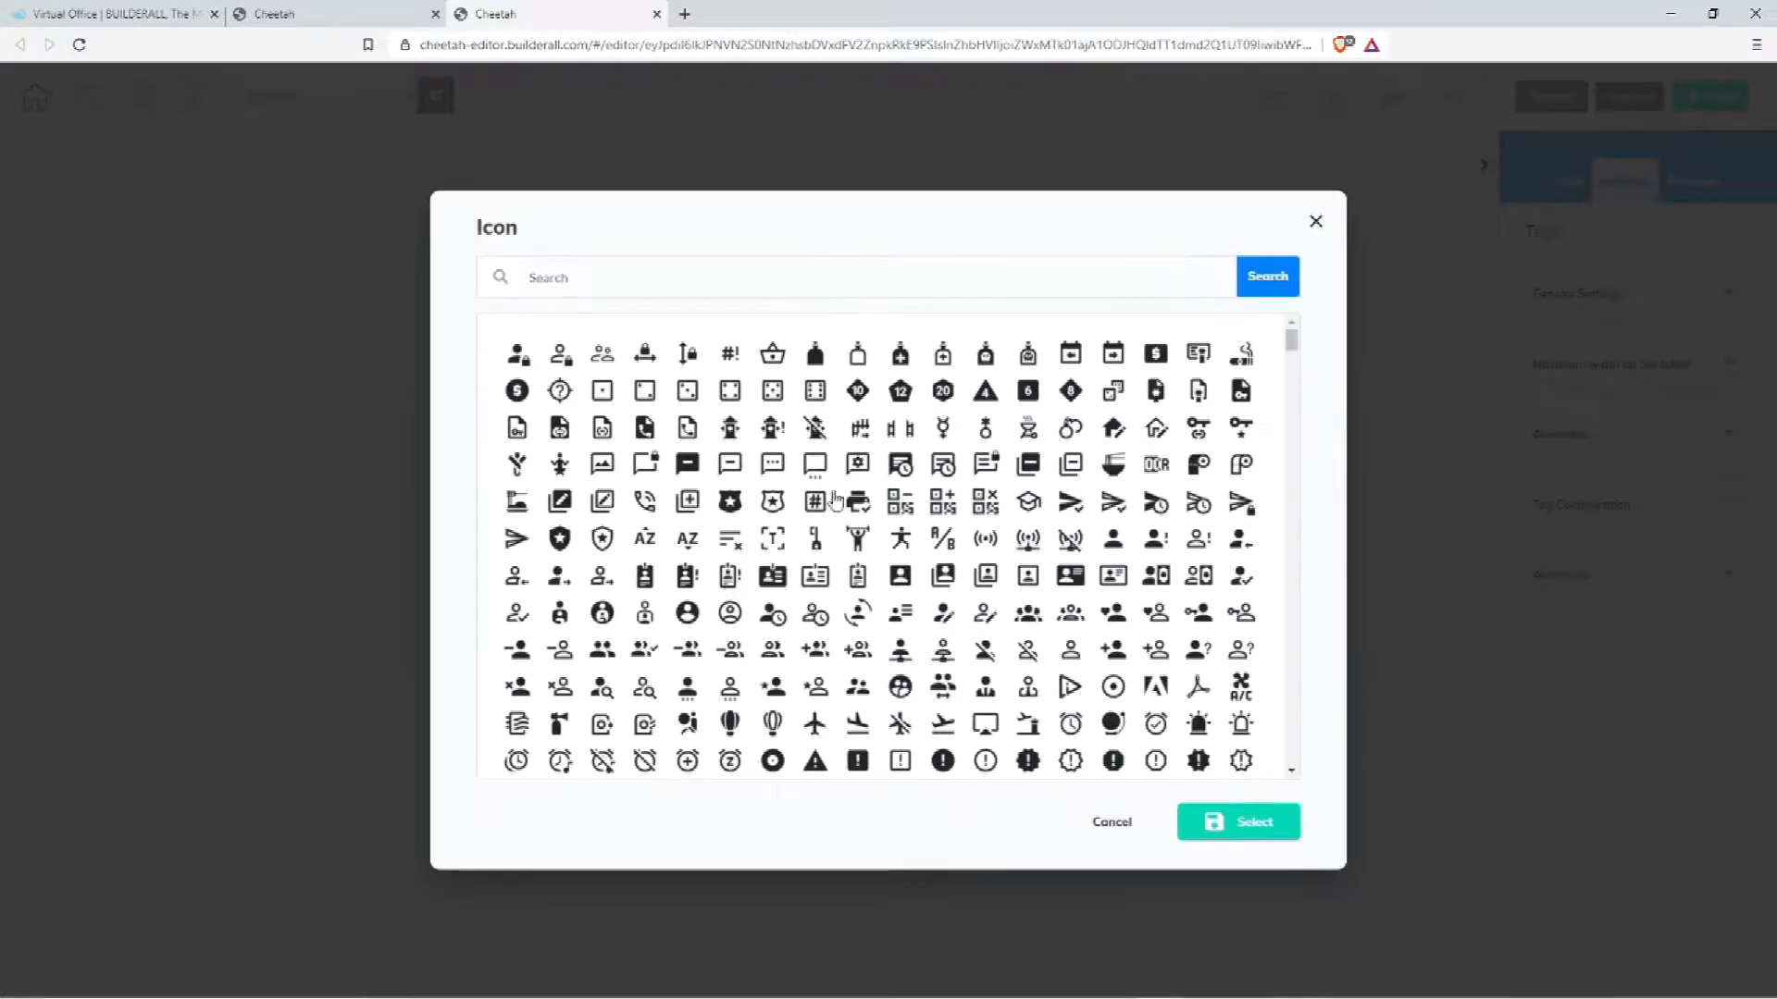
click(815, 353)
click(1245, 821)
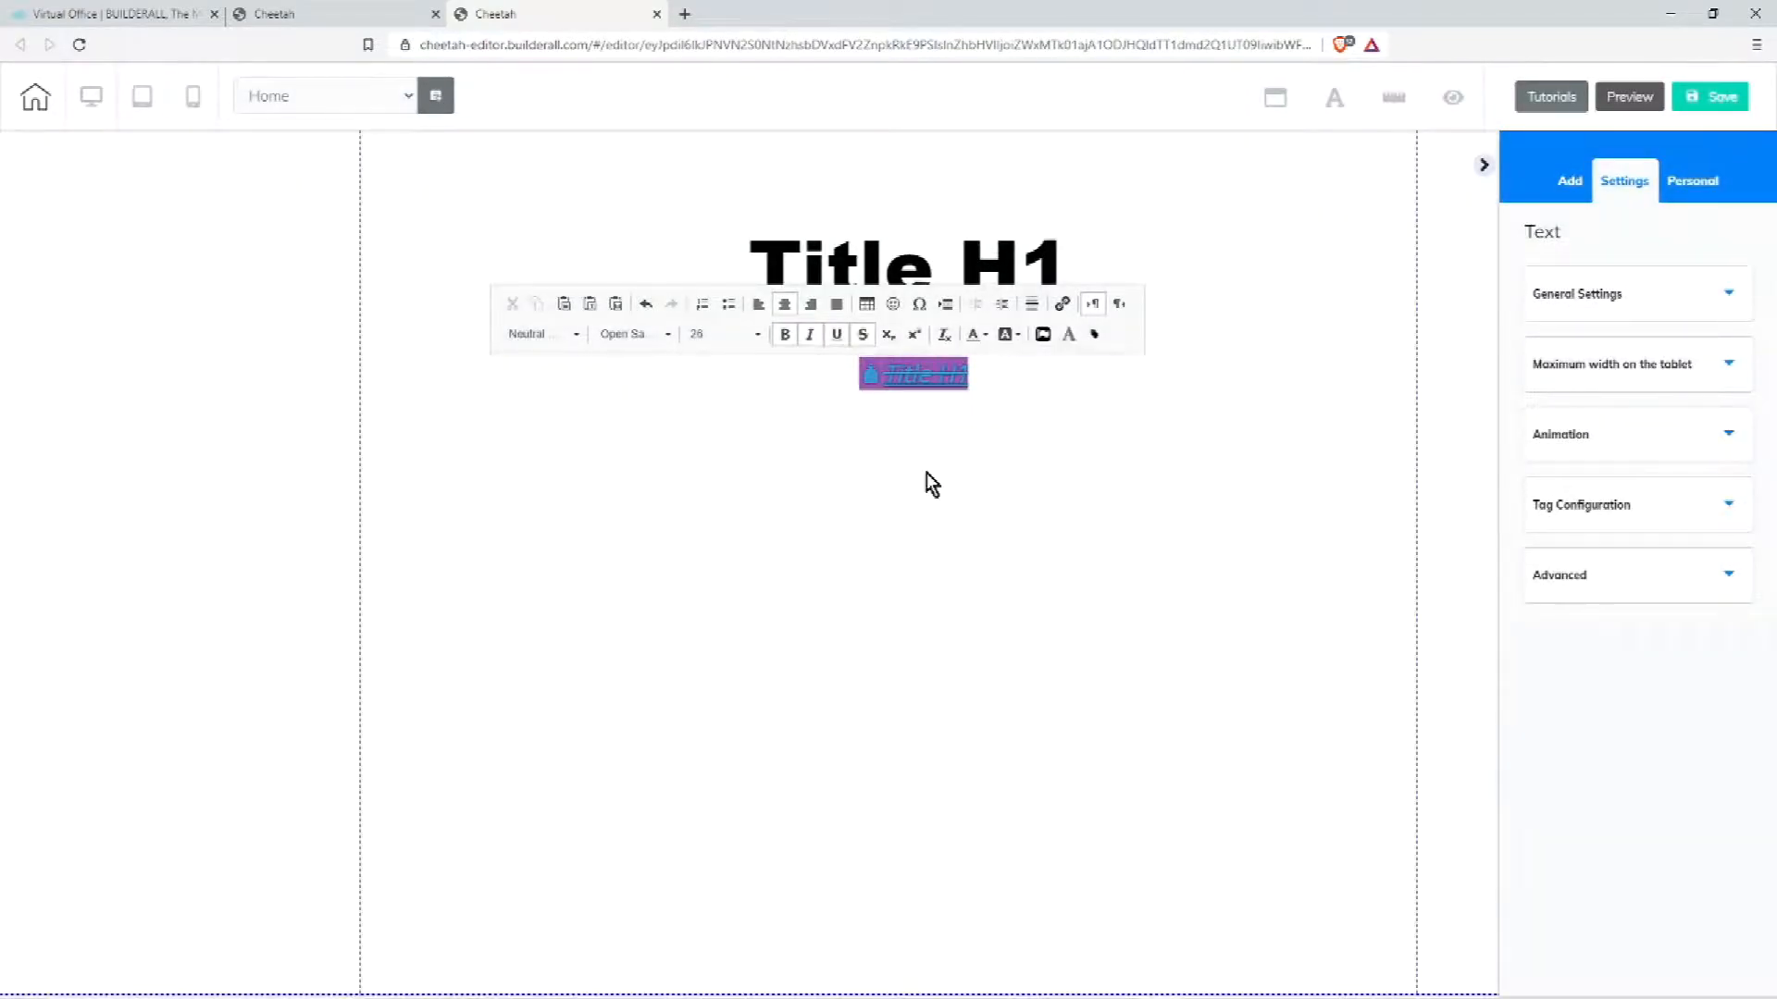
- Leave text editing and shift the formatted copy slightly down and the original title slightly up and to the left
click(921, 473)
mouse_move(916, 384)
mouse_down()
mouse_move(904, 357)
mouse_move(916, 385)
mouse_up()
drag(880, 253, 862, 241)
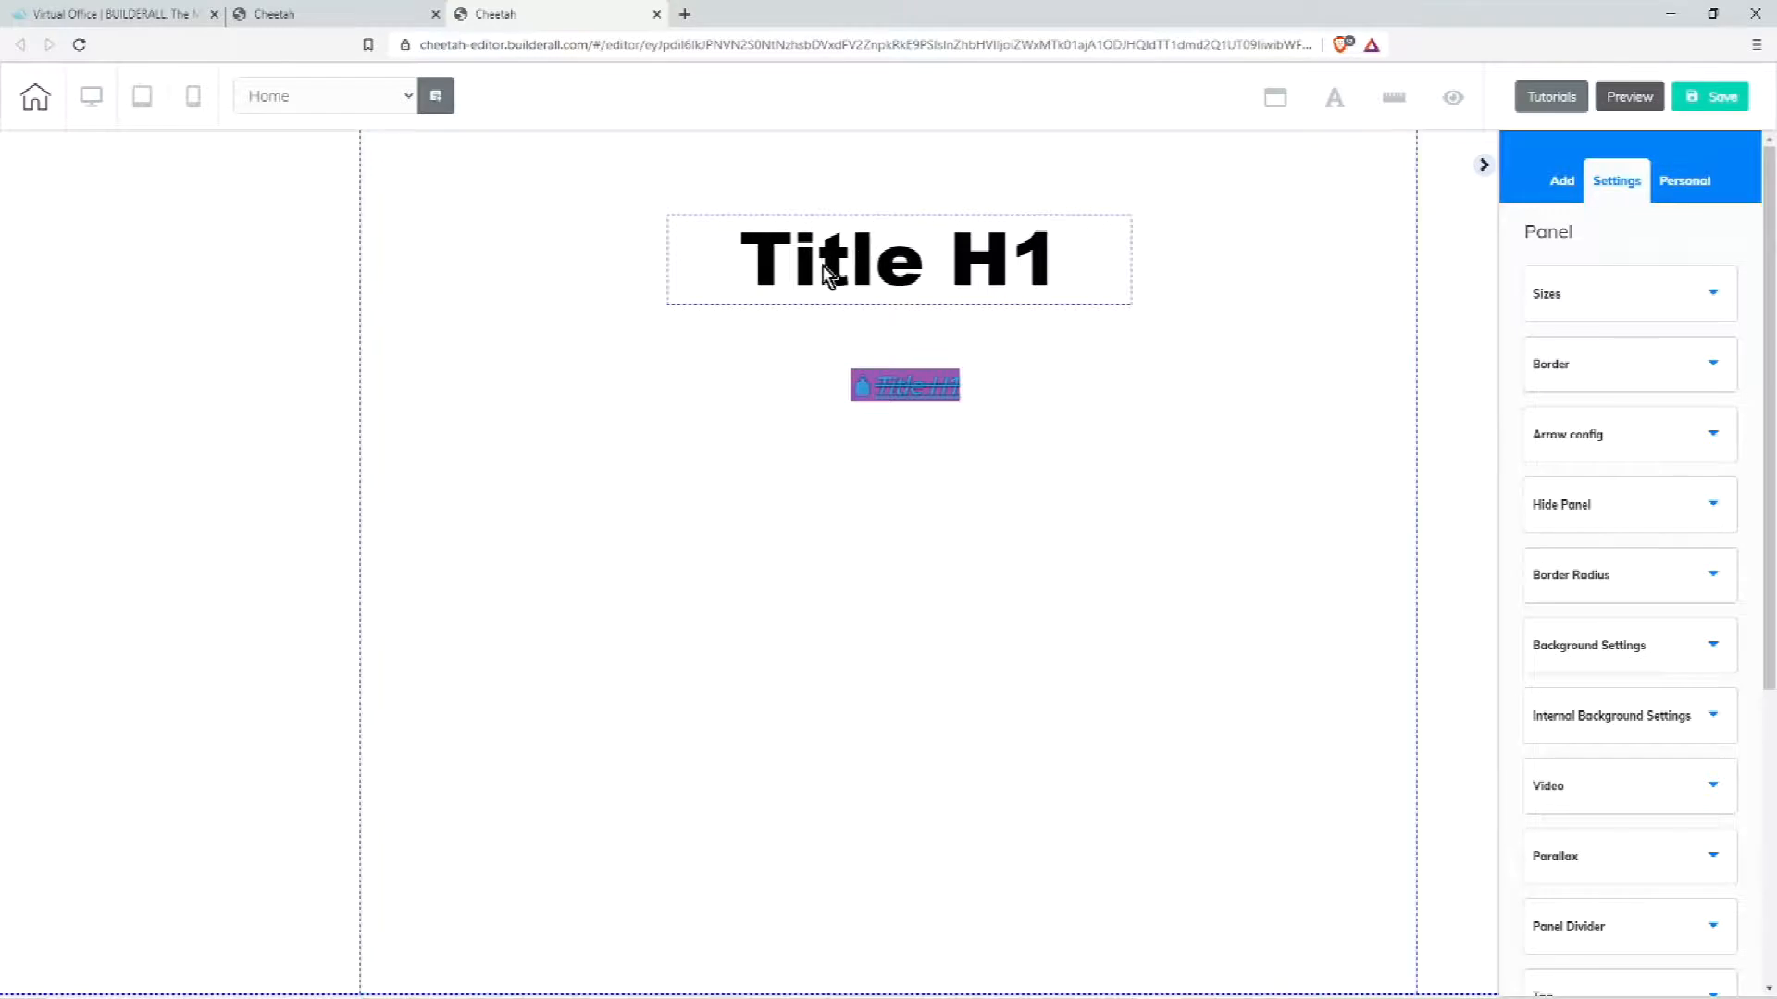
- Replace the original Title H1 text with "We just changed the text!"
click(764, 275)
click(766, 274)
drag(740, 276, 1056, 276)
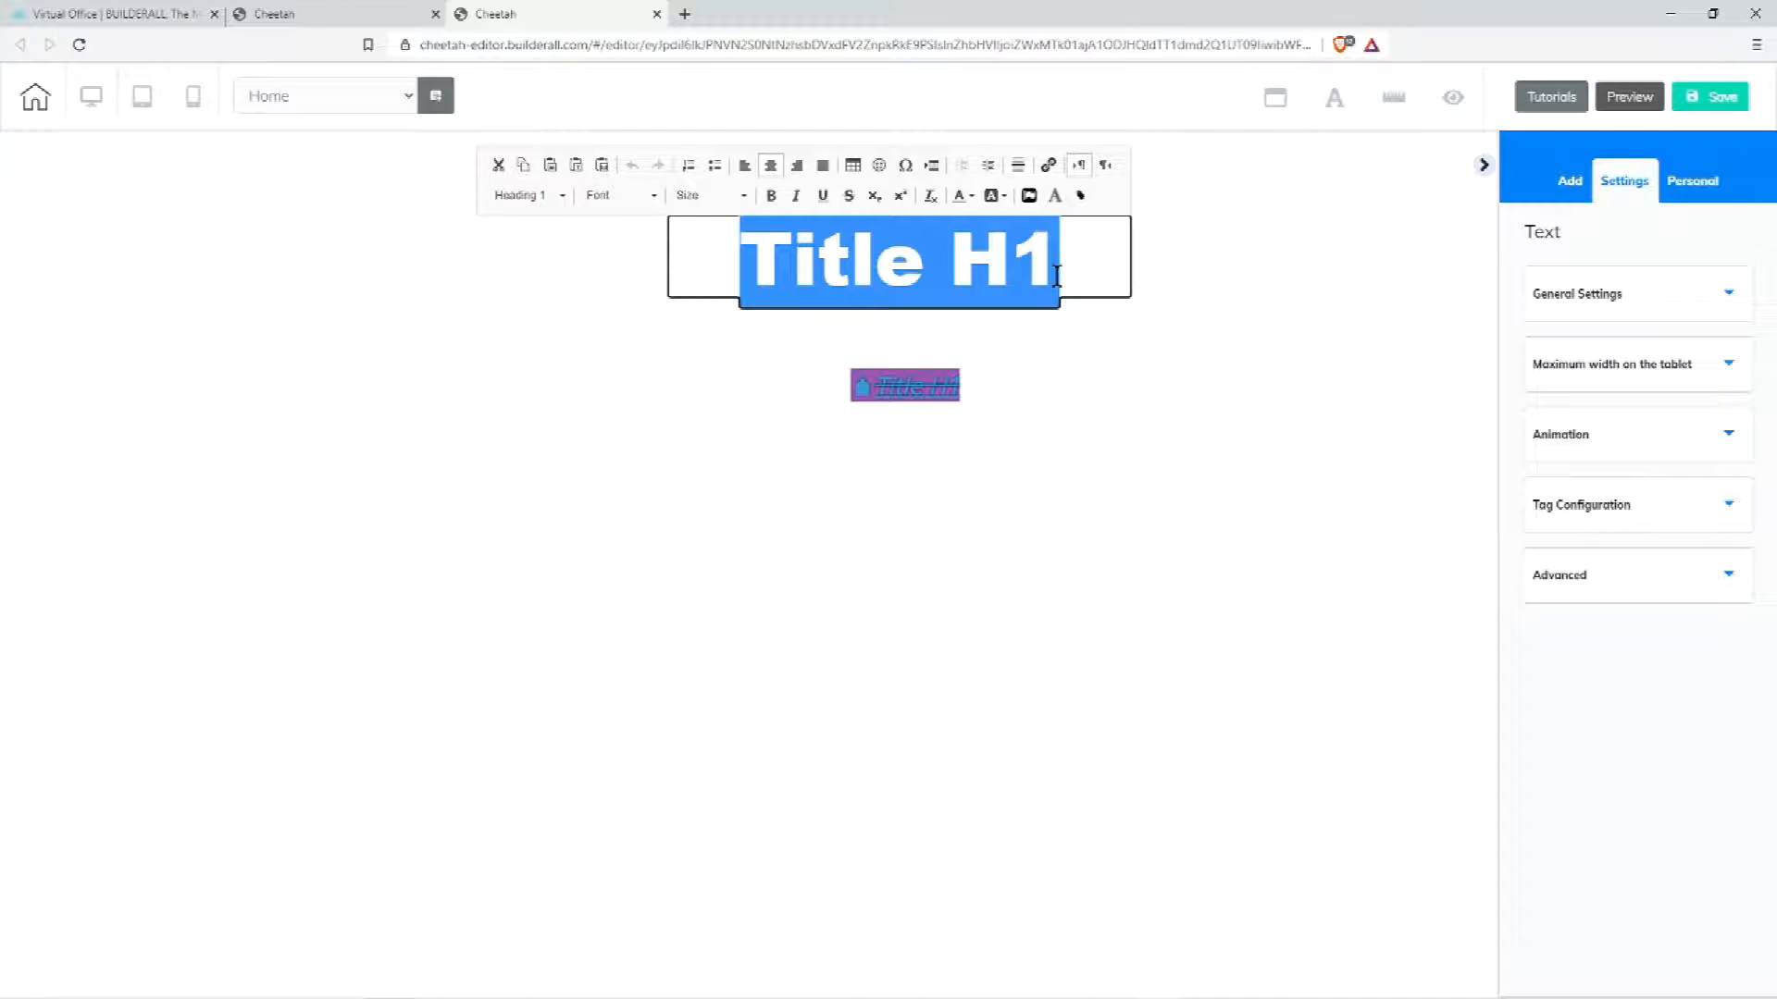
text(We just changed the text!)
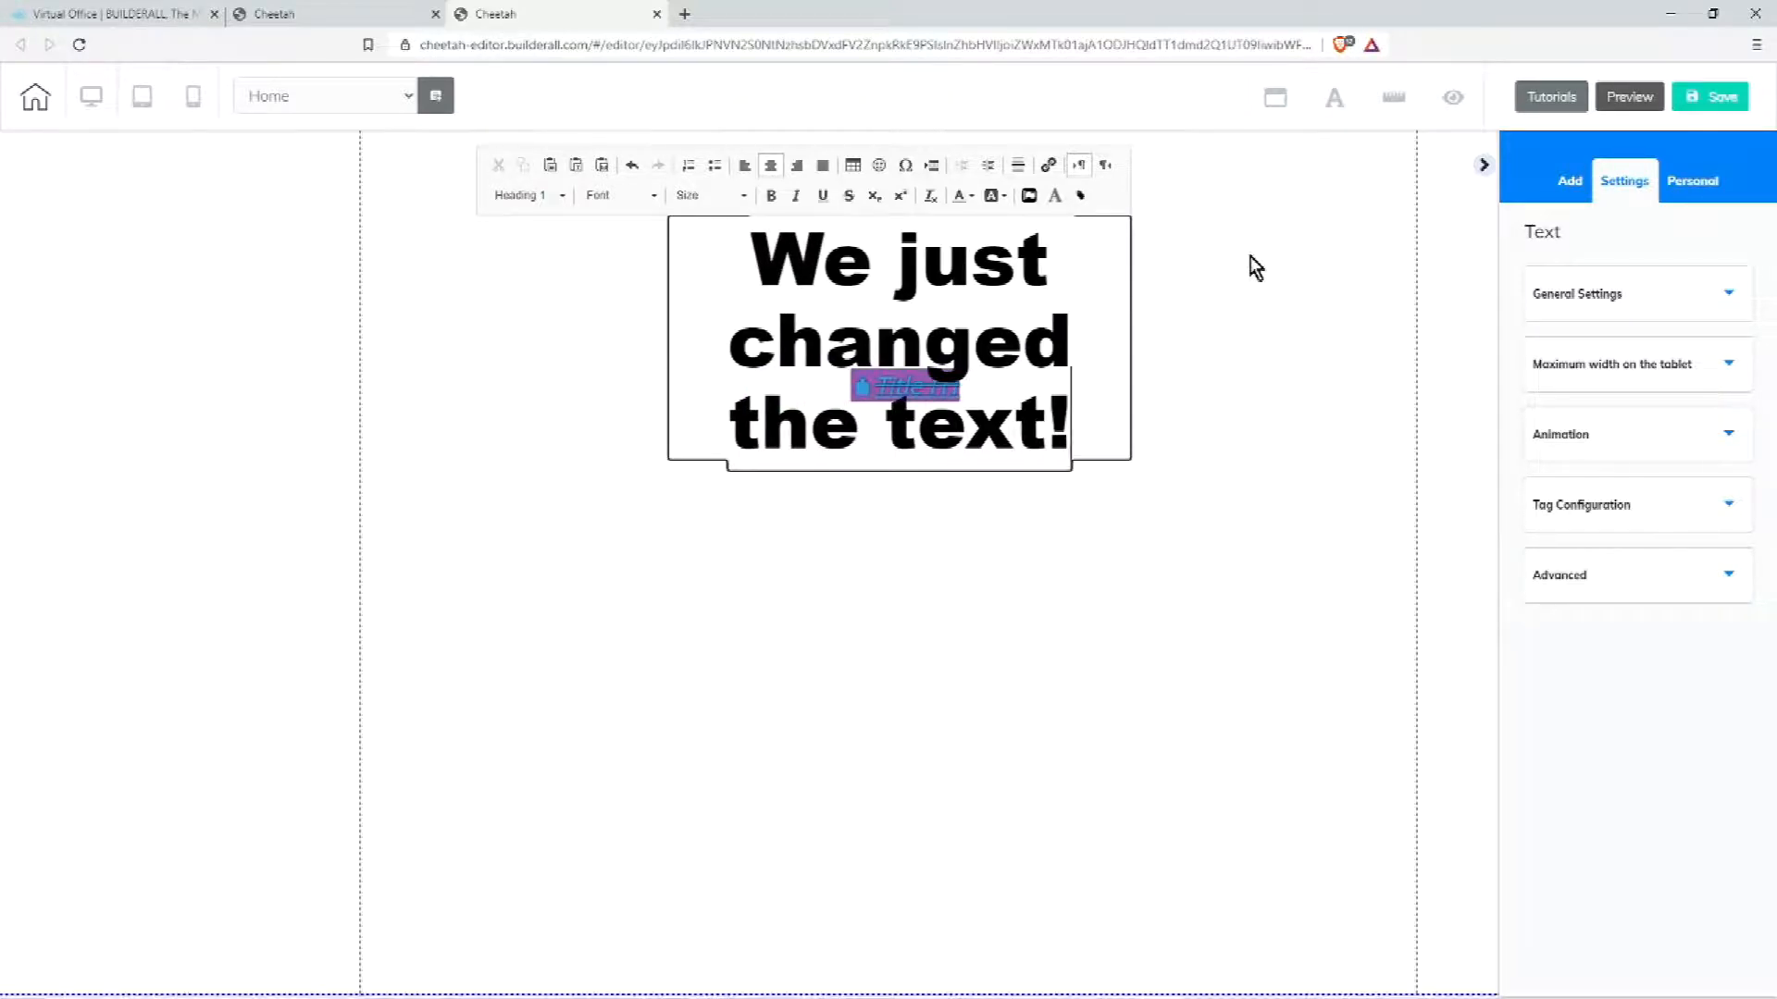
click(1202, 274)
- Move the headline up and widen its text box until the whole sentence fits on one line
drag(1052, 275, 700, 233)
click(766, 417)
drag(774, 425, 1425, 391)
drag(810, 216, 822, 221)
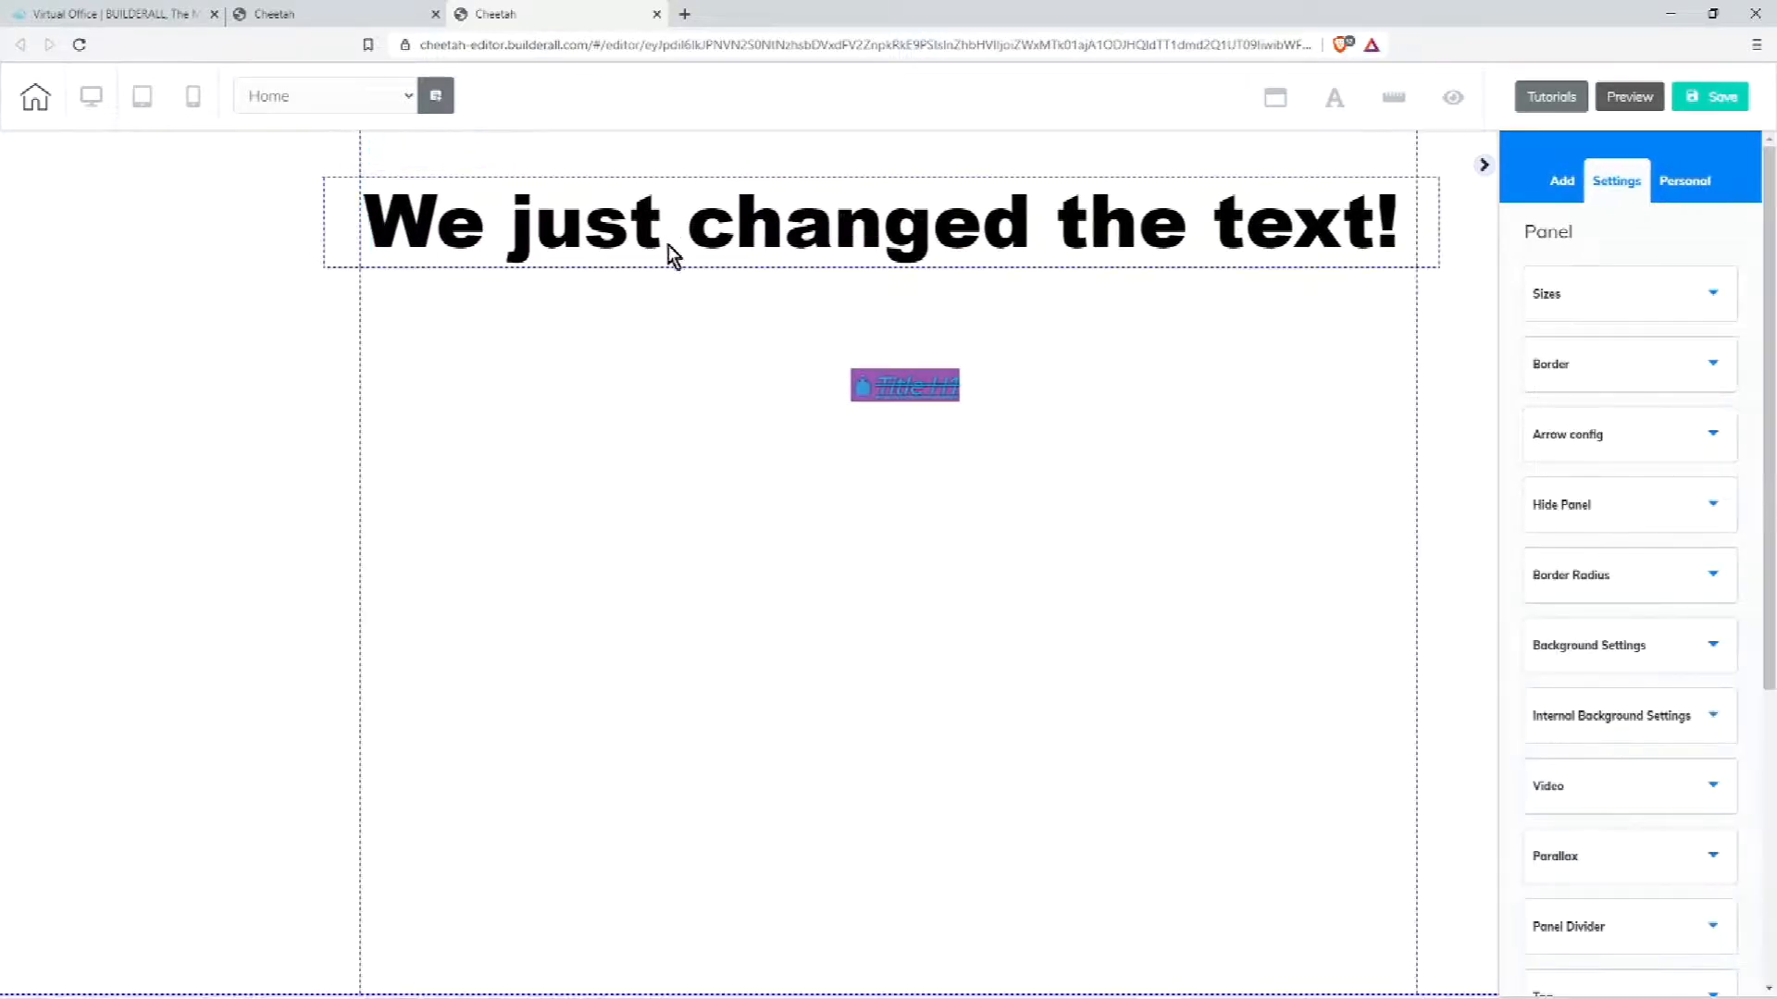
- Center the headline on the page and move the formatted copy up, centered closer beneath it
click(741, 229)
click(393, 162)
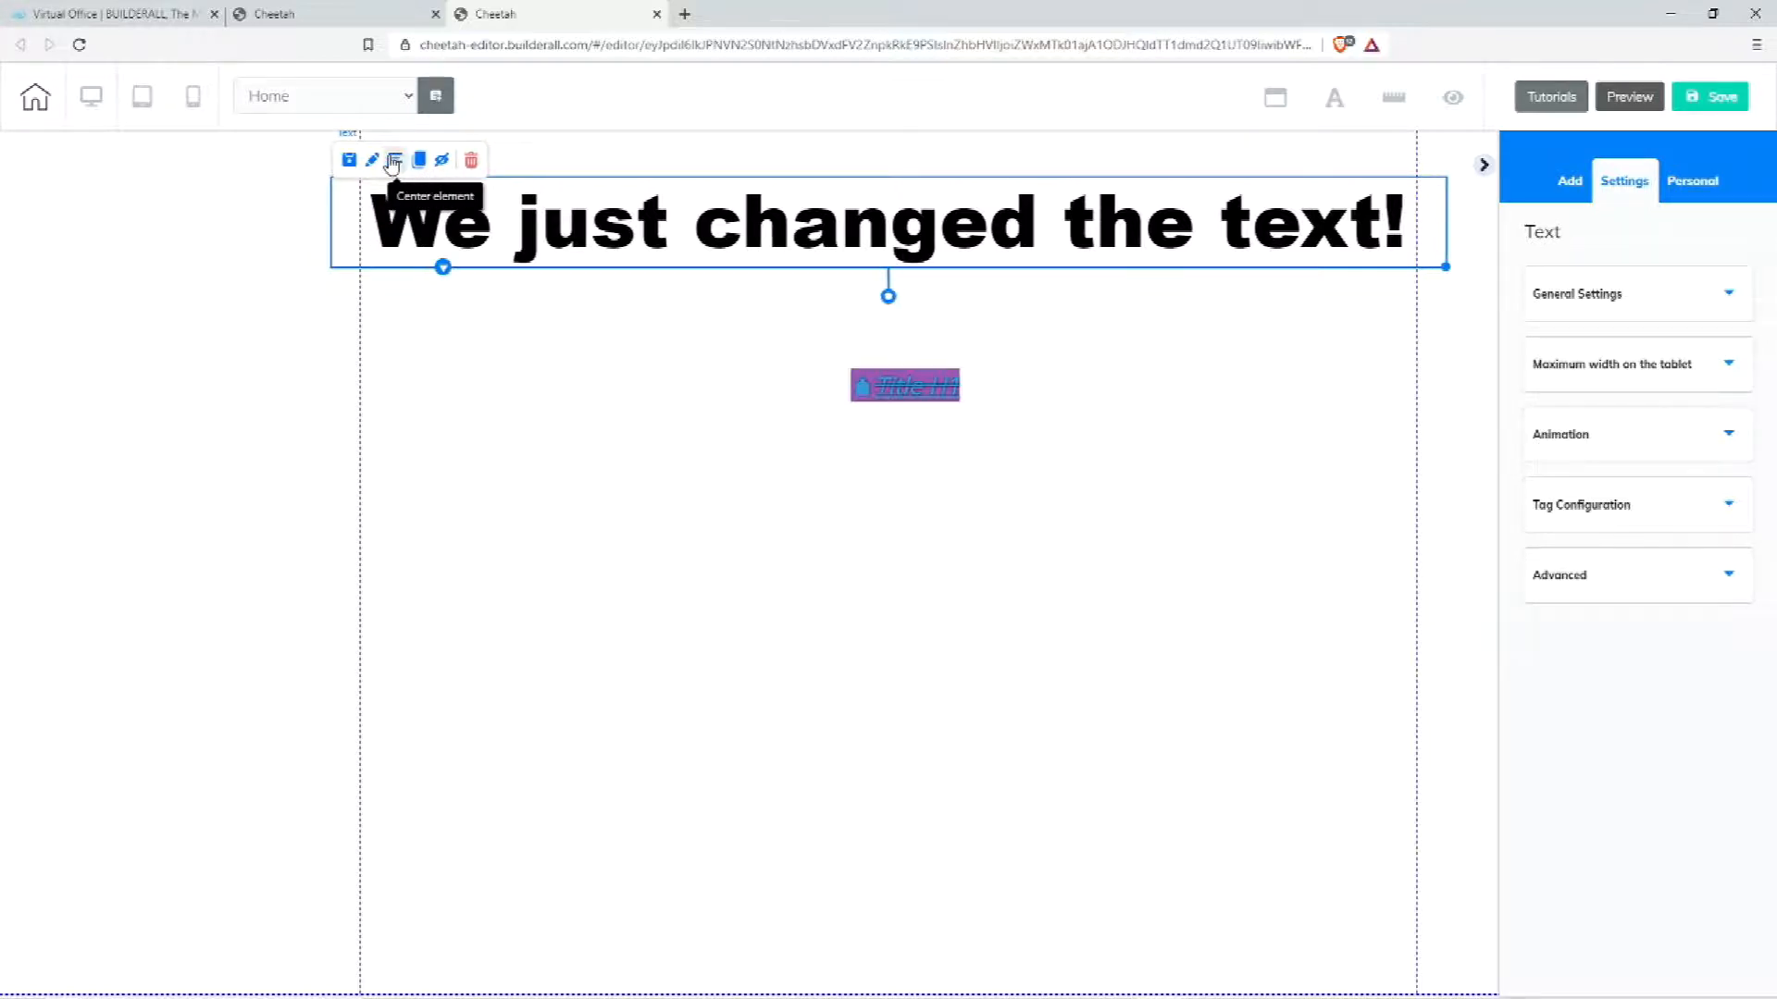
drag(936, 380, 921, 327)
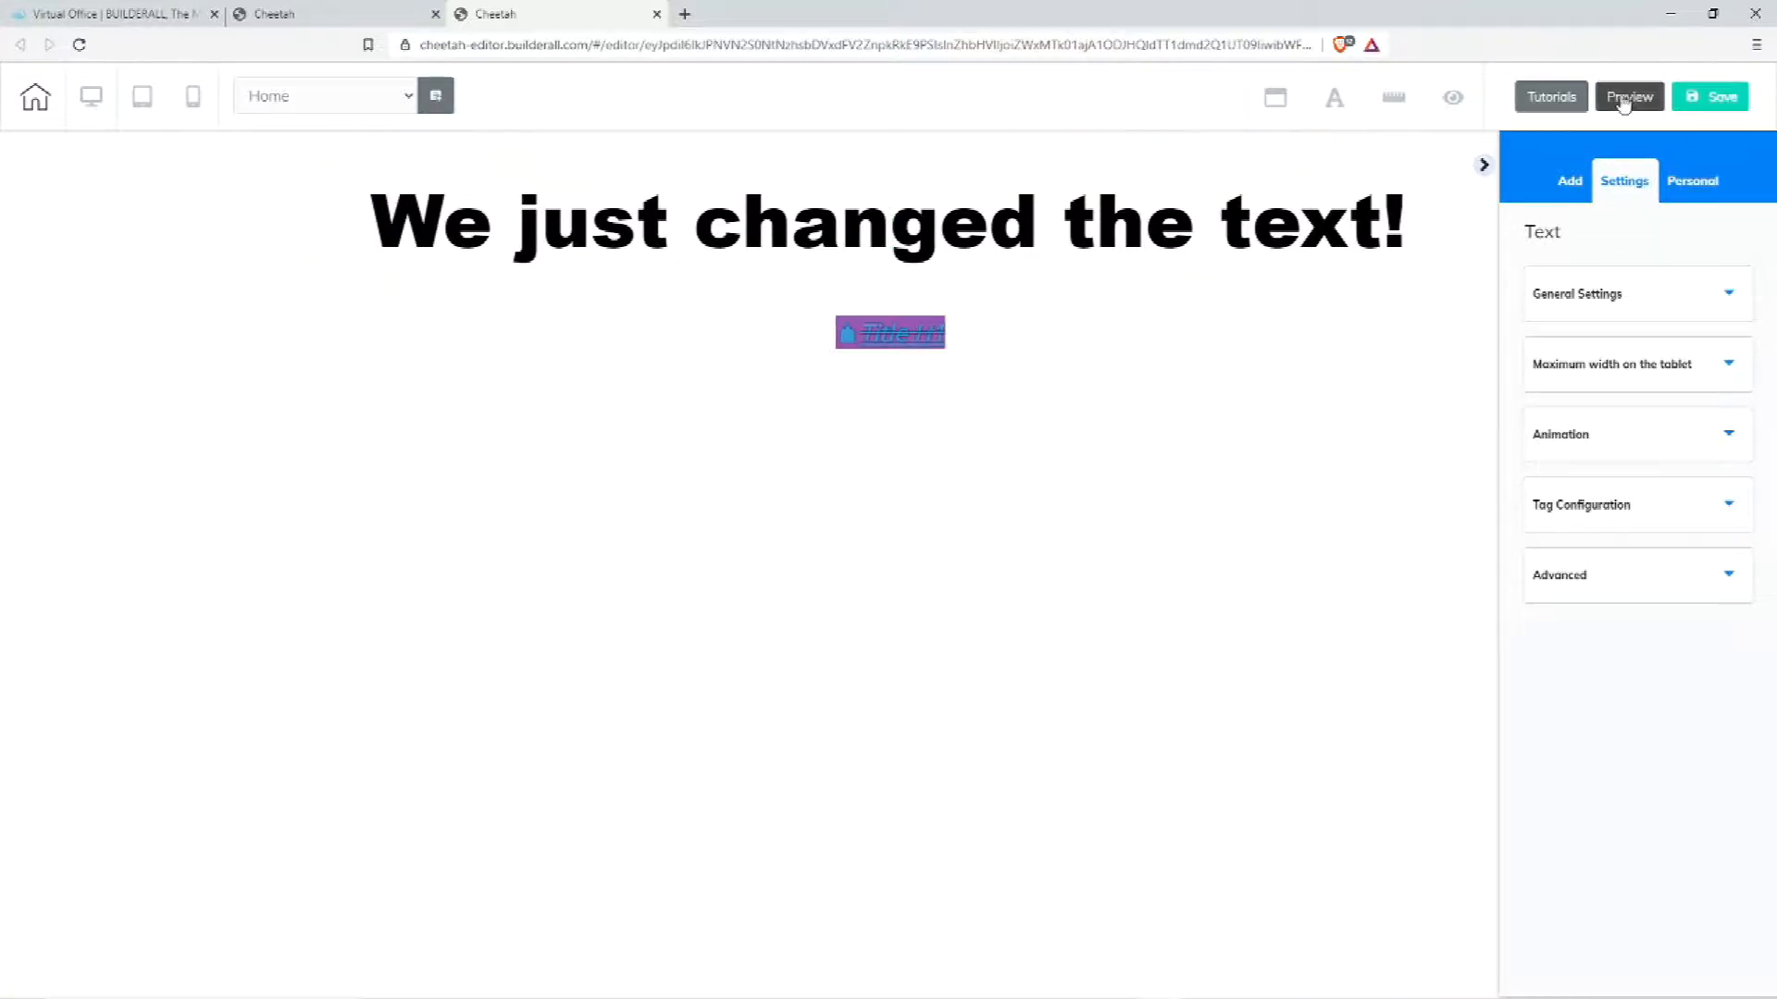
- Browse the list of addable elements and place a white shadowed Box element below the formatted title
click(1578, 187)
click(1701, 235)
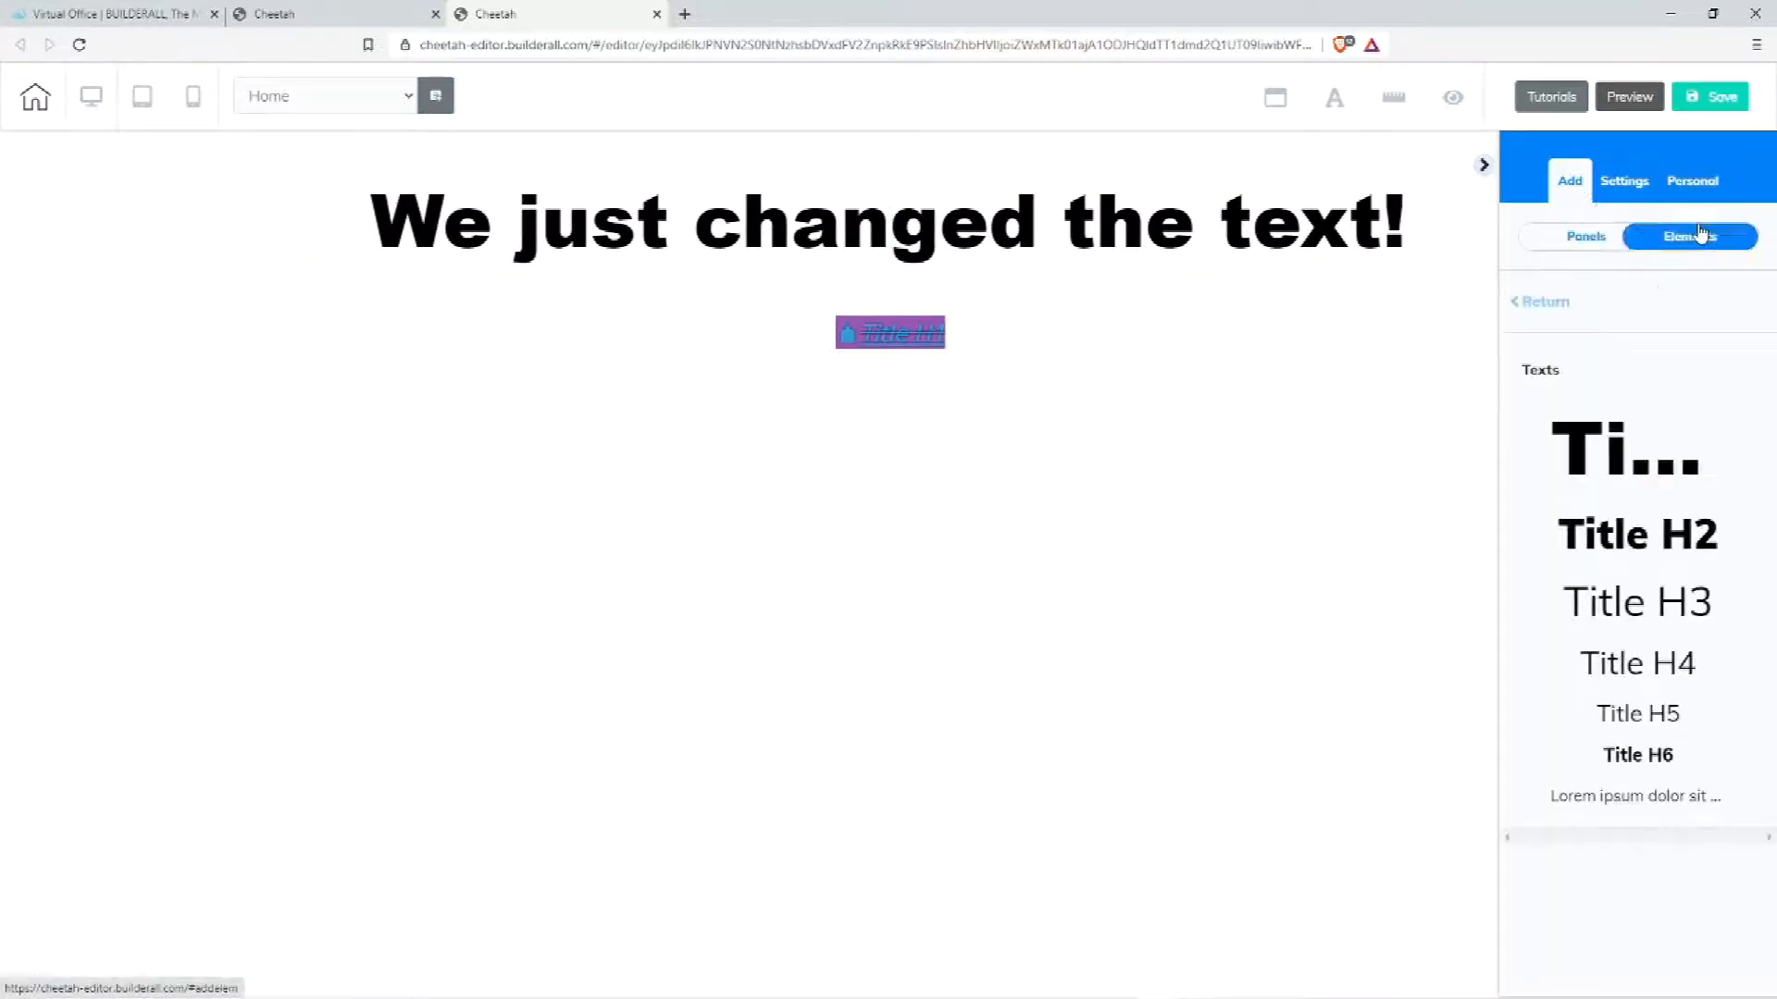
click(1534, 302)
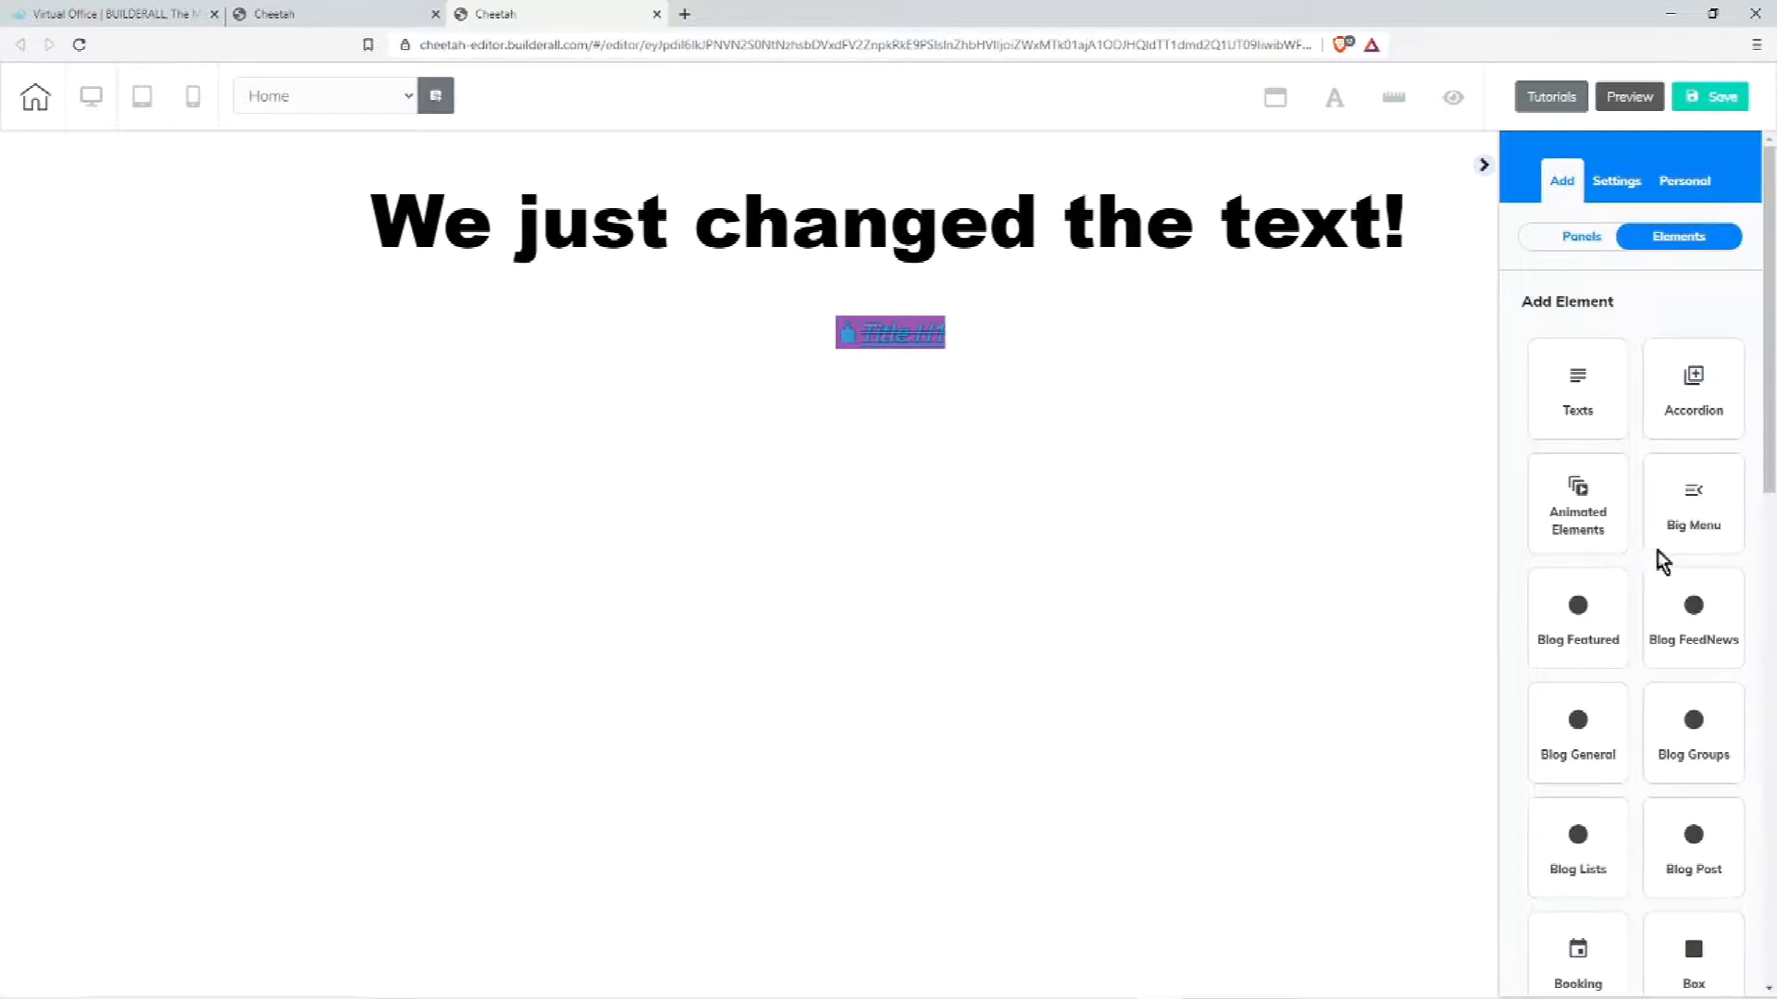
scroll(1635, 567, down, 3)
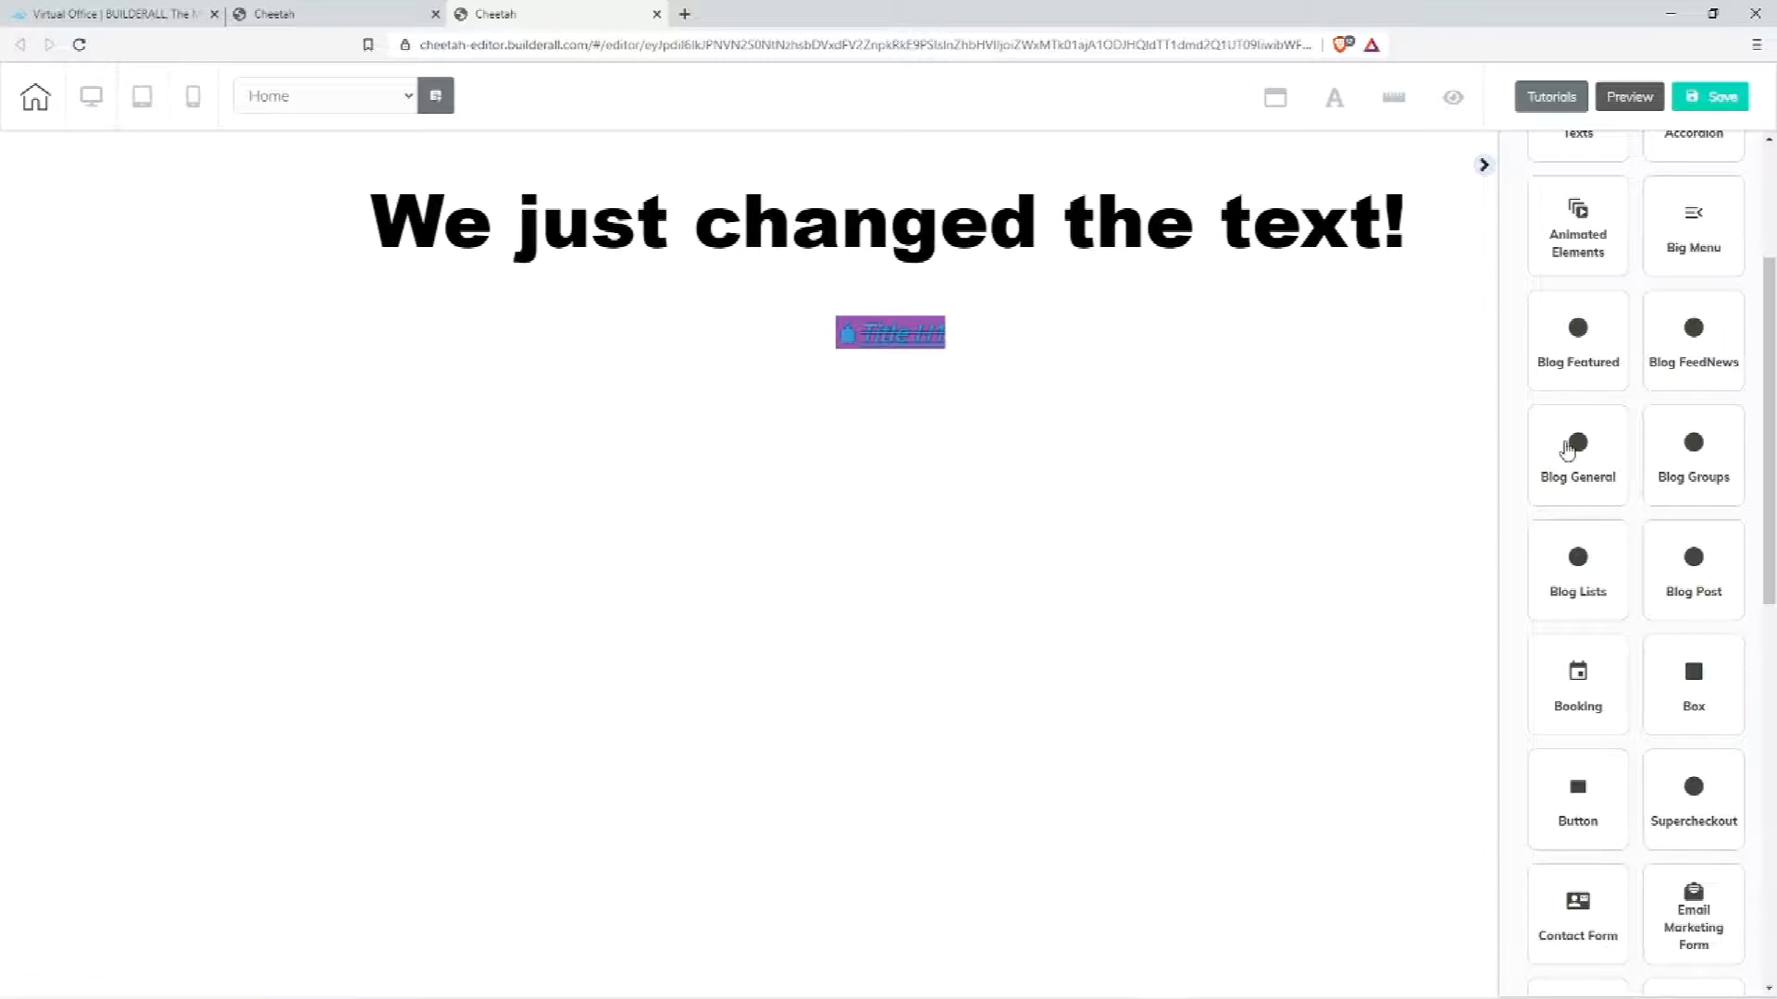
scroll(1574, 501, down, 2)
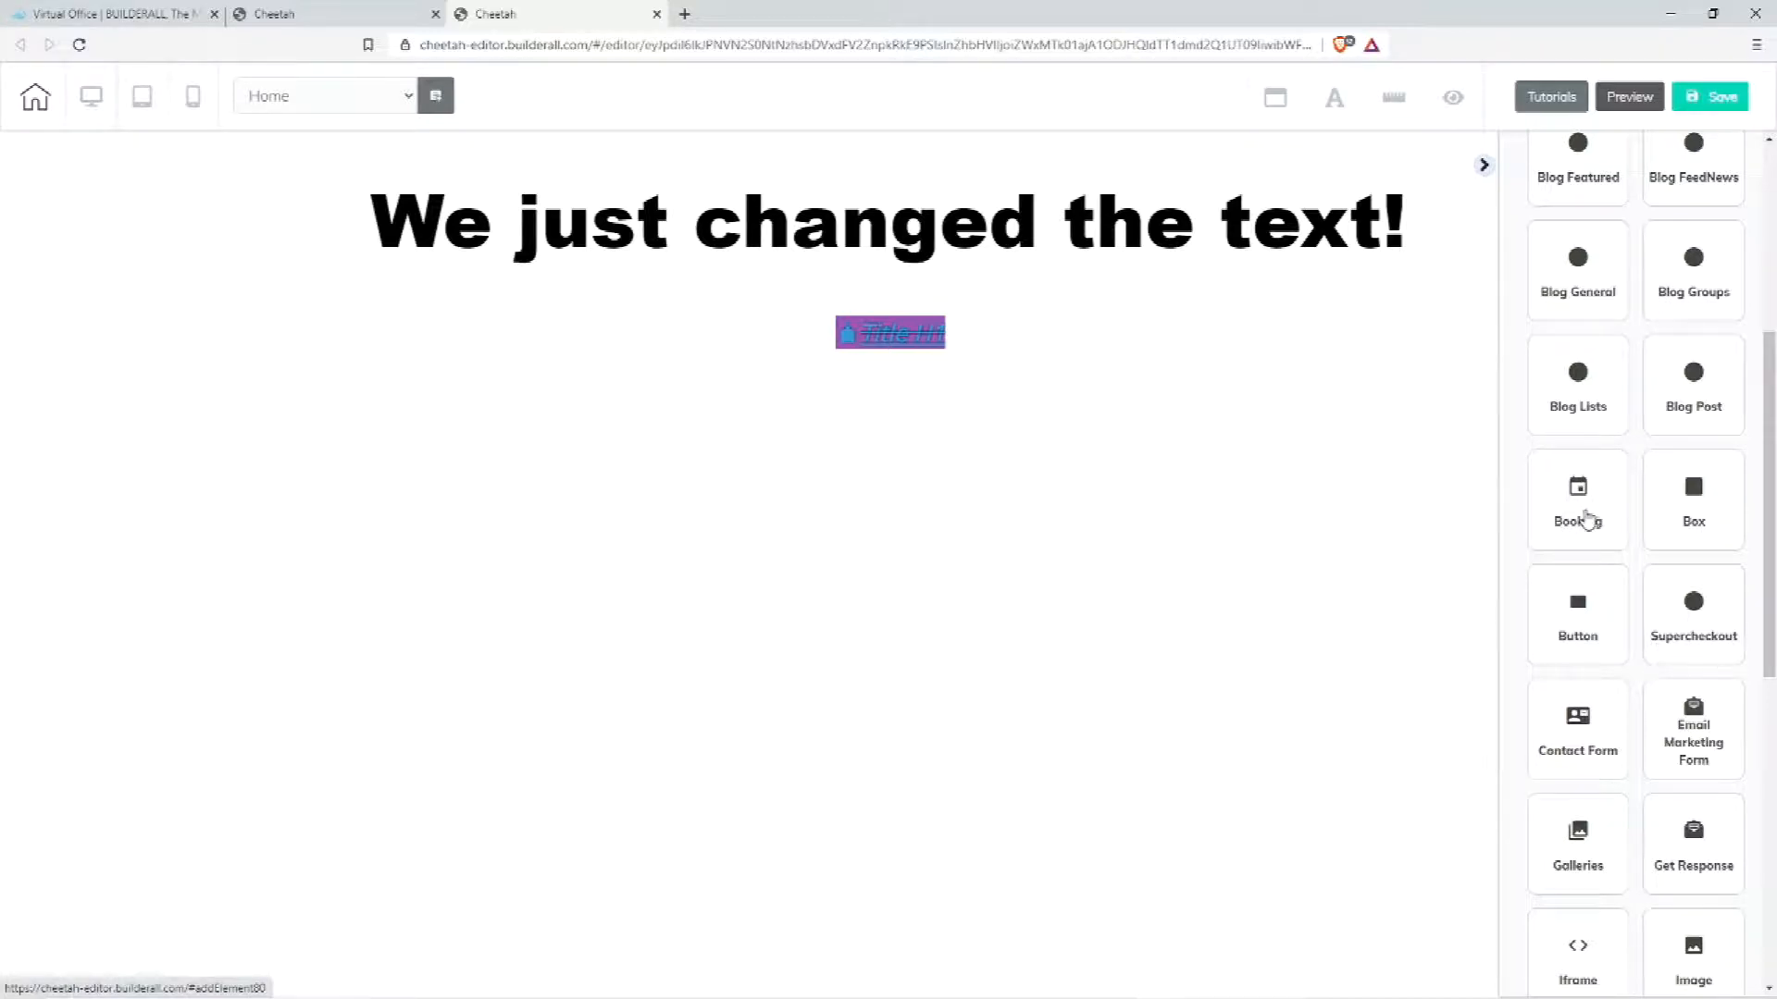
scroll(1588, 520, down, 2)
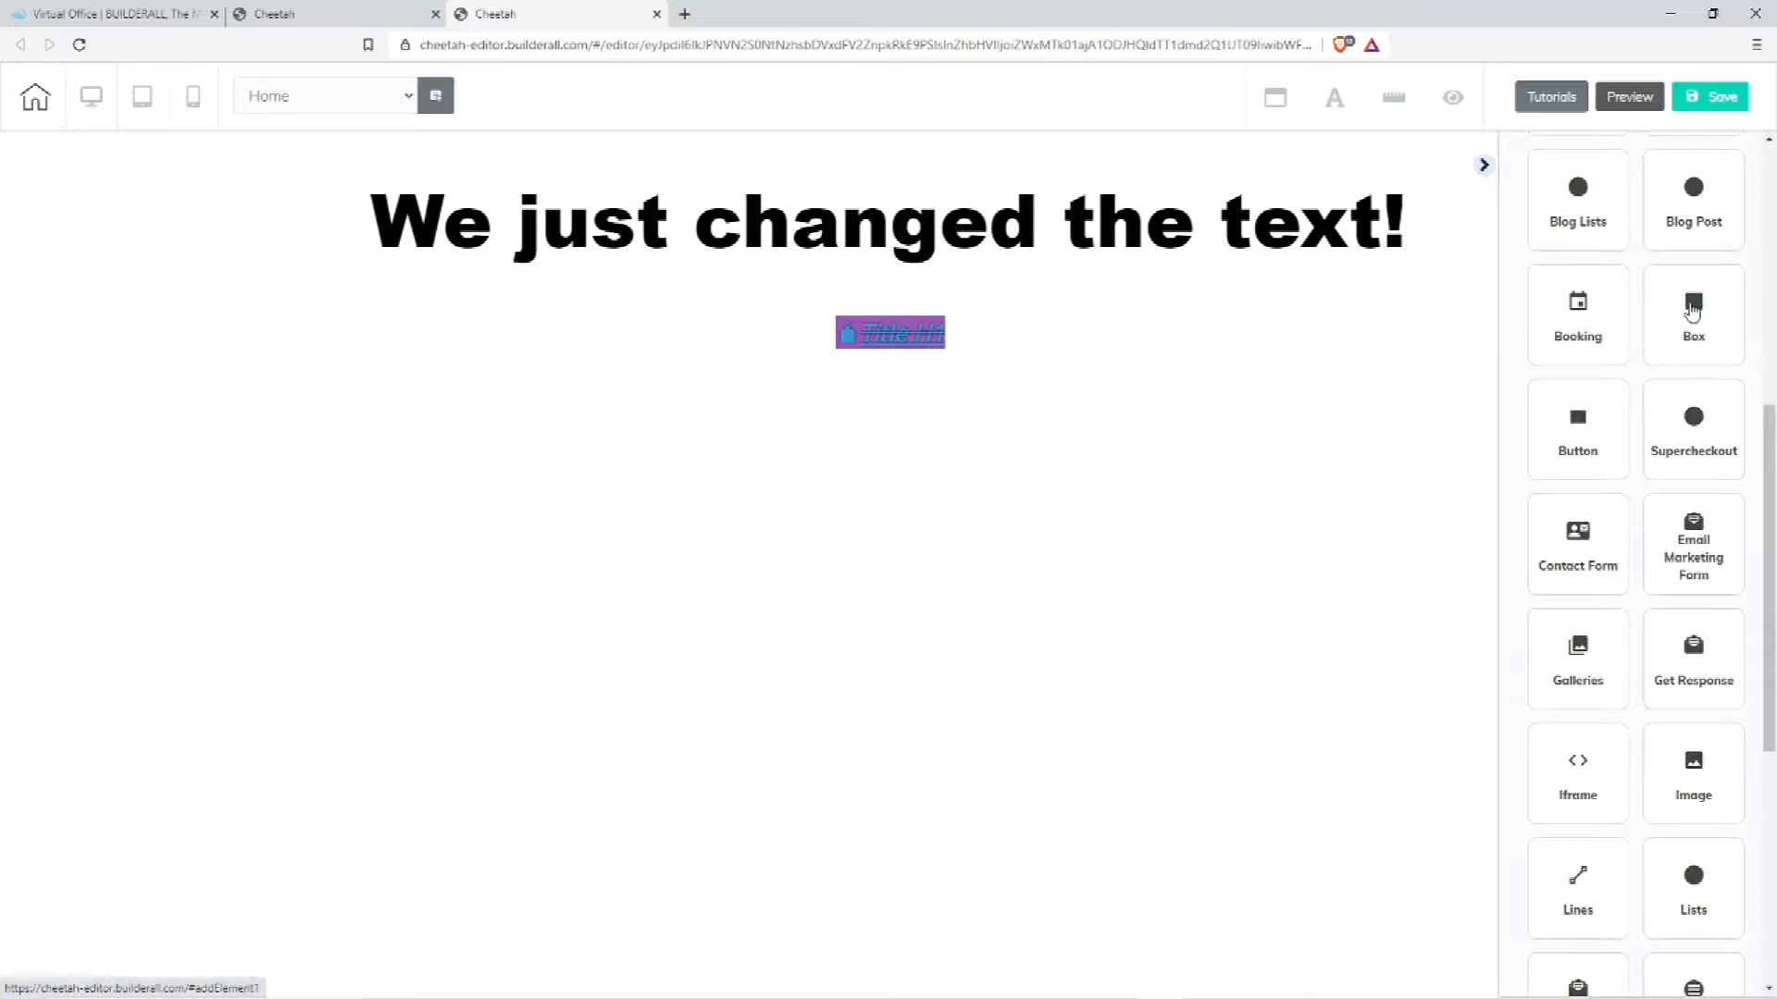
click(1692, 313)
scroll(1690, 597, down, 1)
drag(1691, 597, 731, 518)
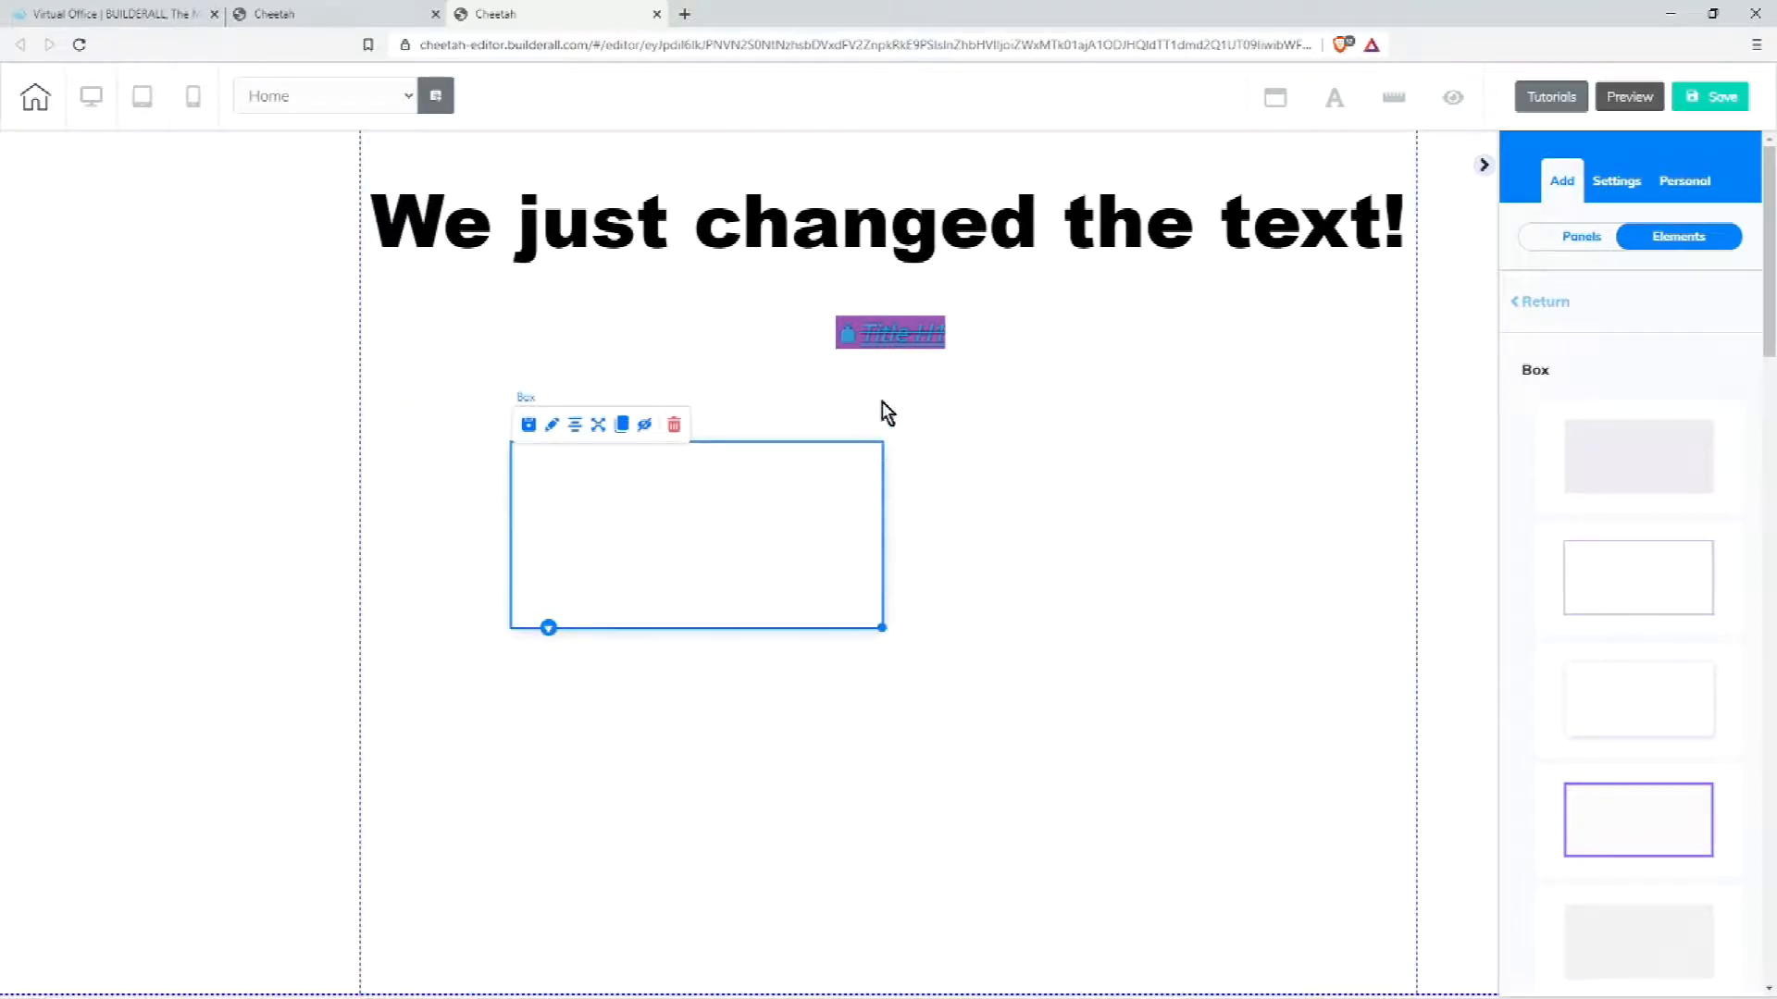
- Move the formatted title into the box, clone it and position the copy directly beneath it inside the box
mouse_move(937, 348)
mouse_down()
mouse_move(743, 594)
mouse_move(731, 575)
mouse_move(771, 511)
mouse_up()
click(687, 600)
click(551, 547)
drag(777, 602, 743, 567)
- Open the box's settings and review its size and background options
click(831, 474)
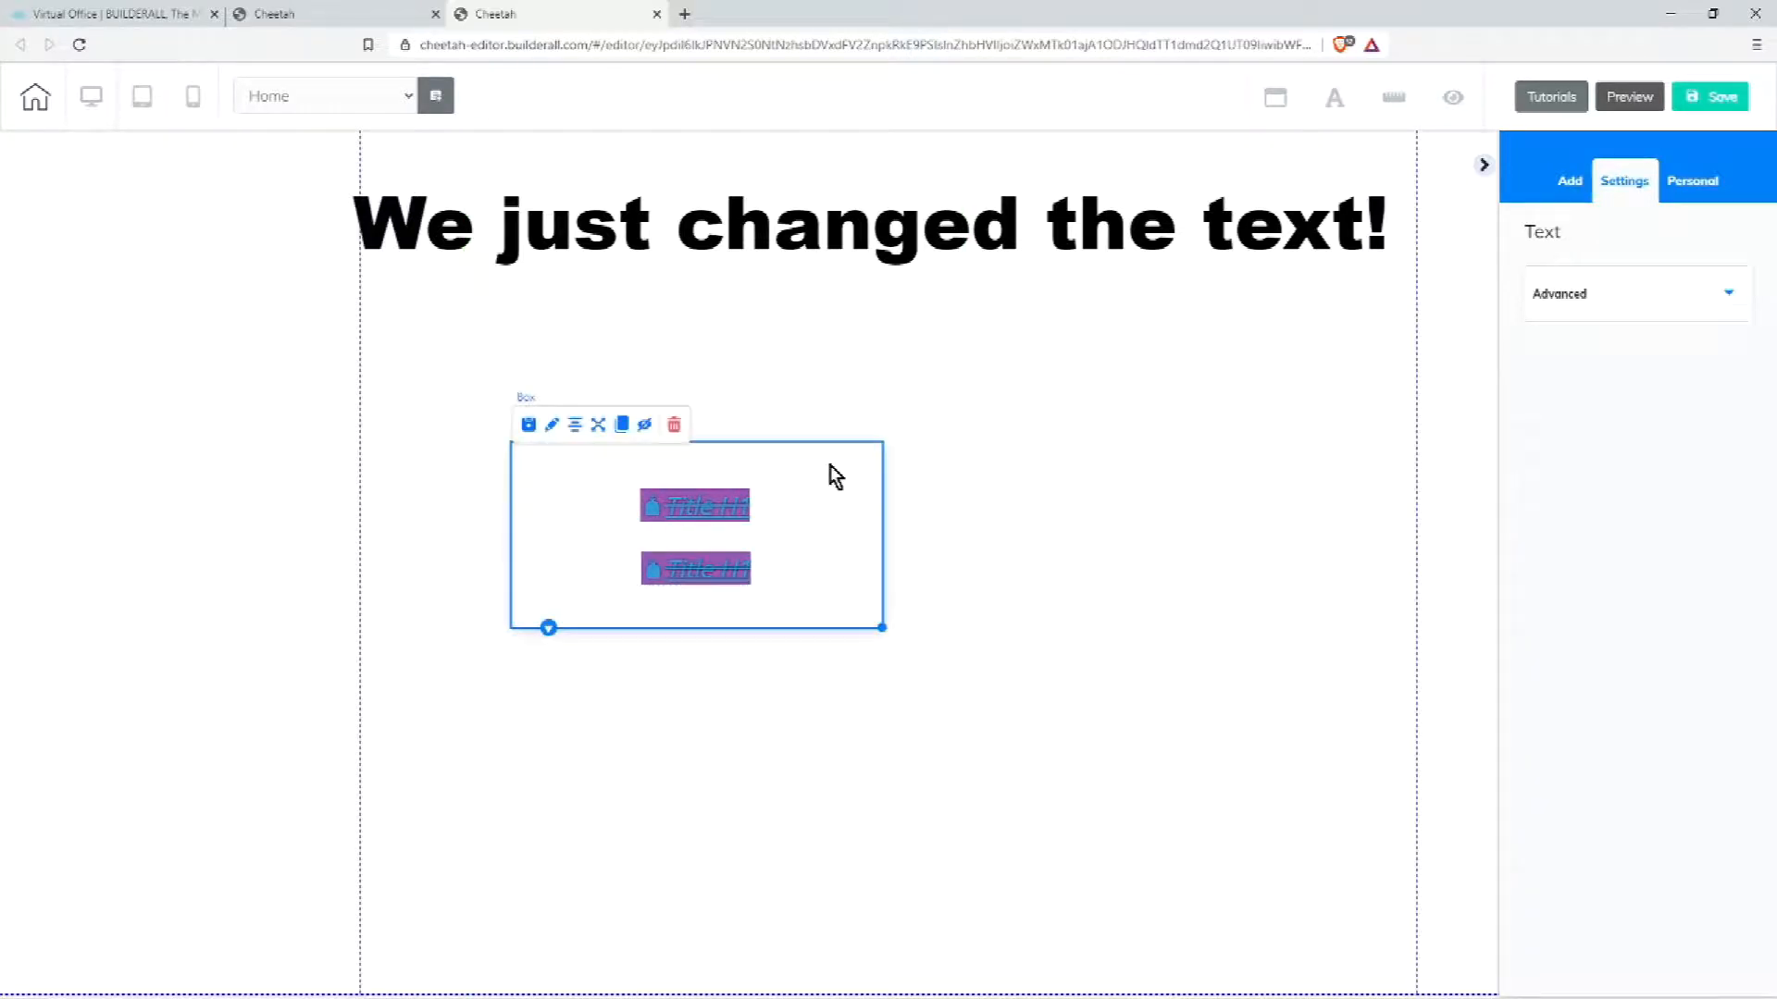
click(553, 427)
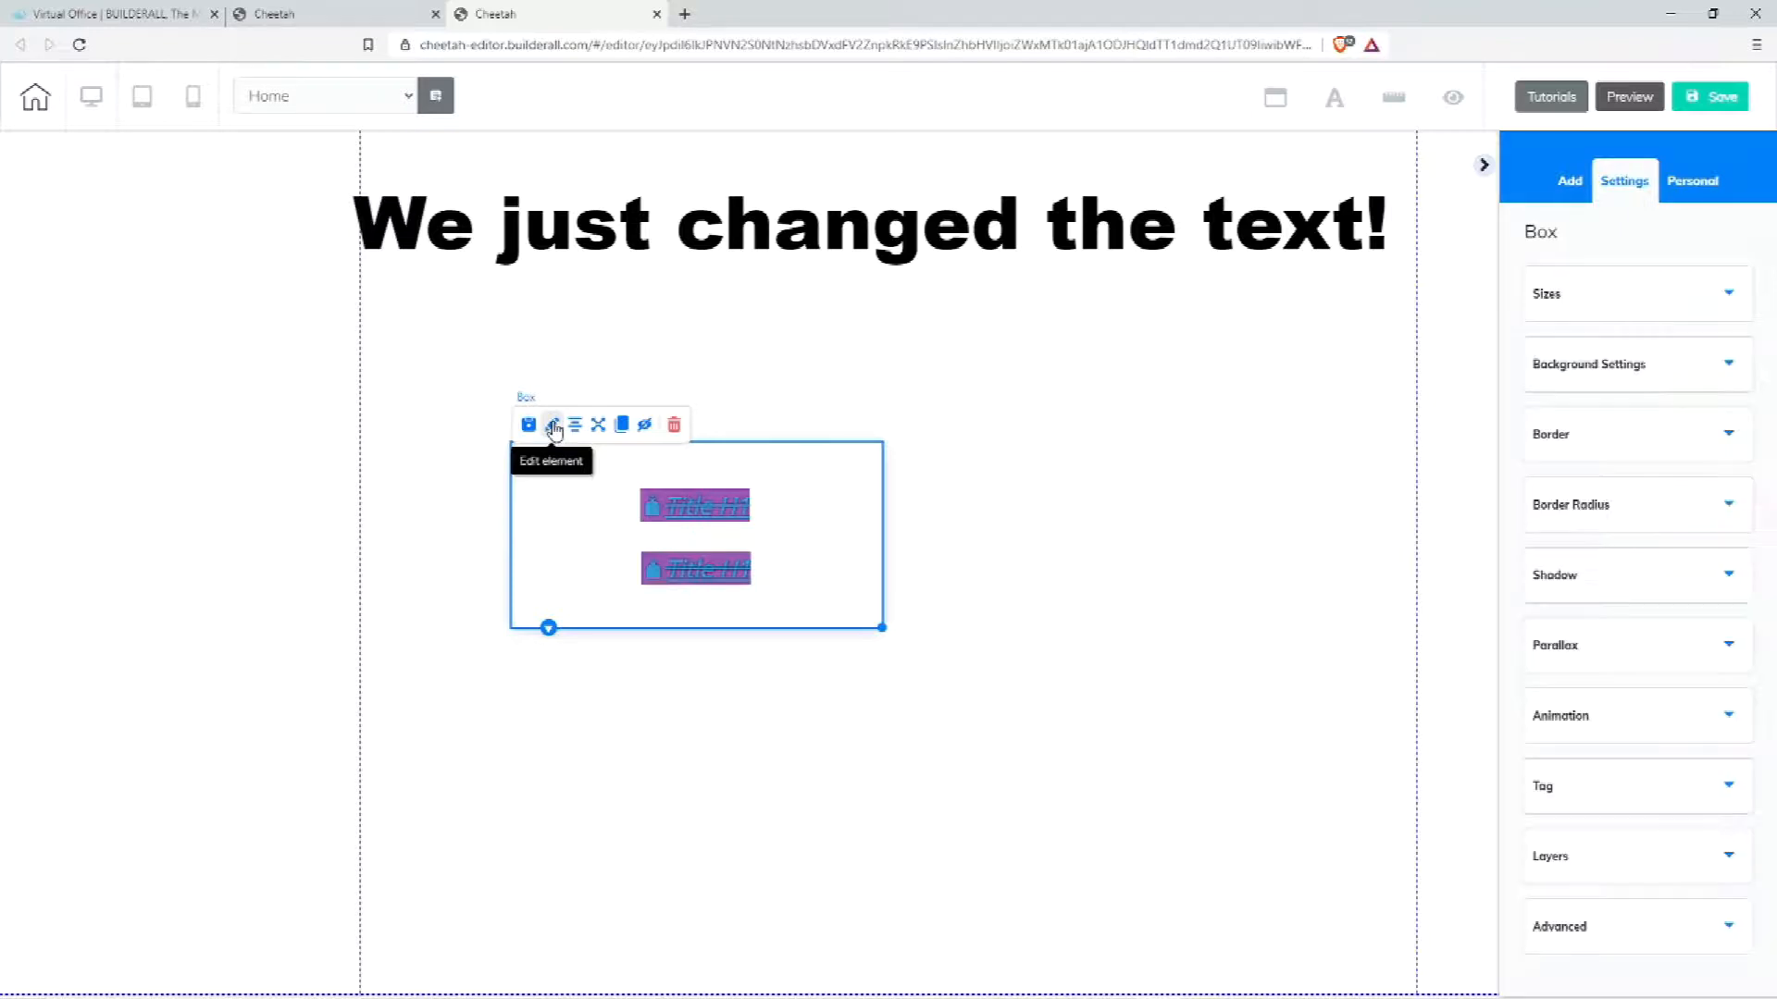
click(1626, 296)
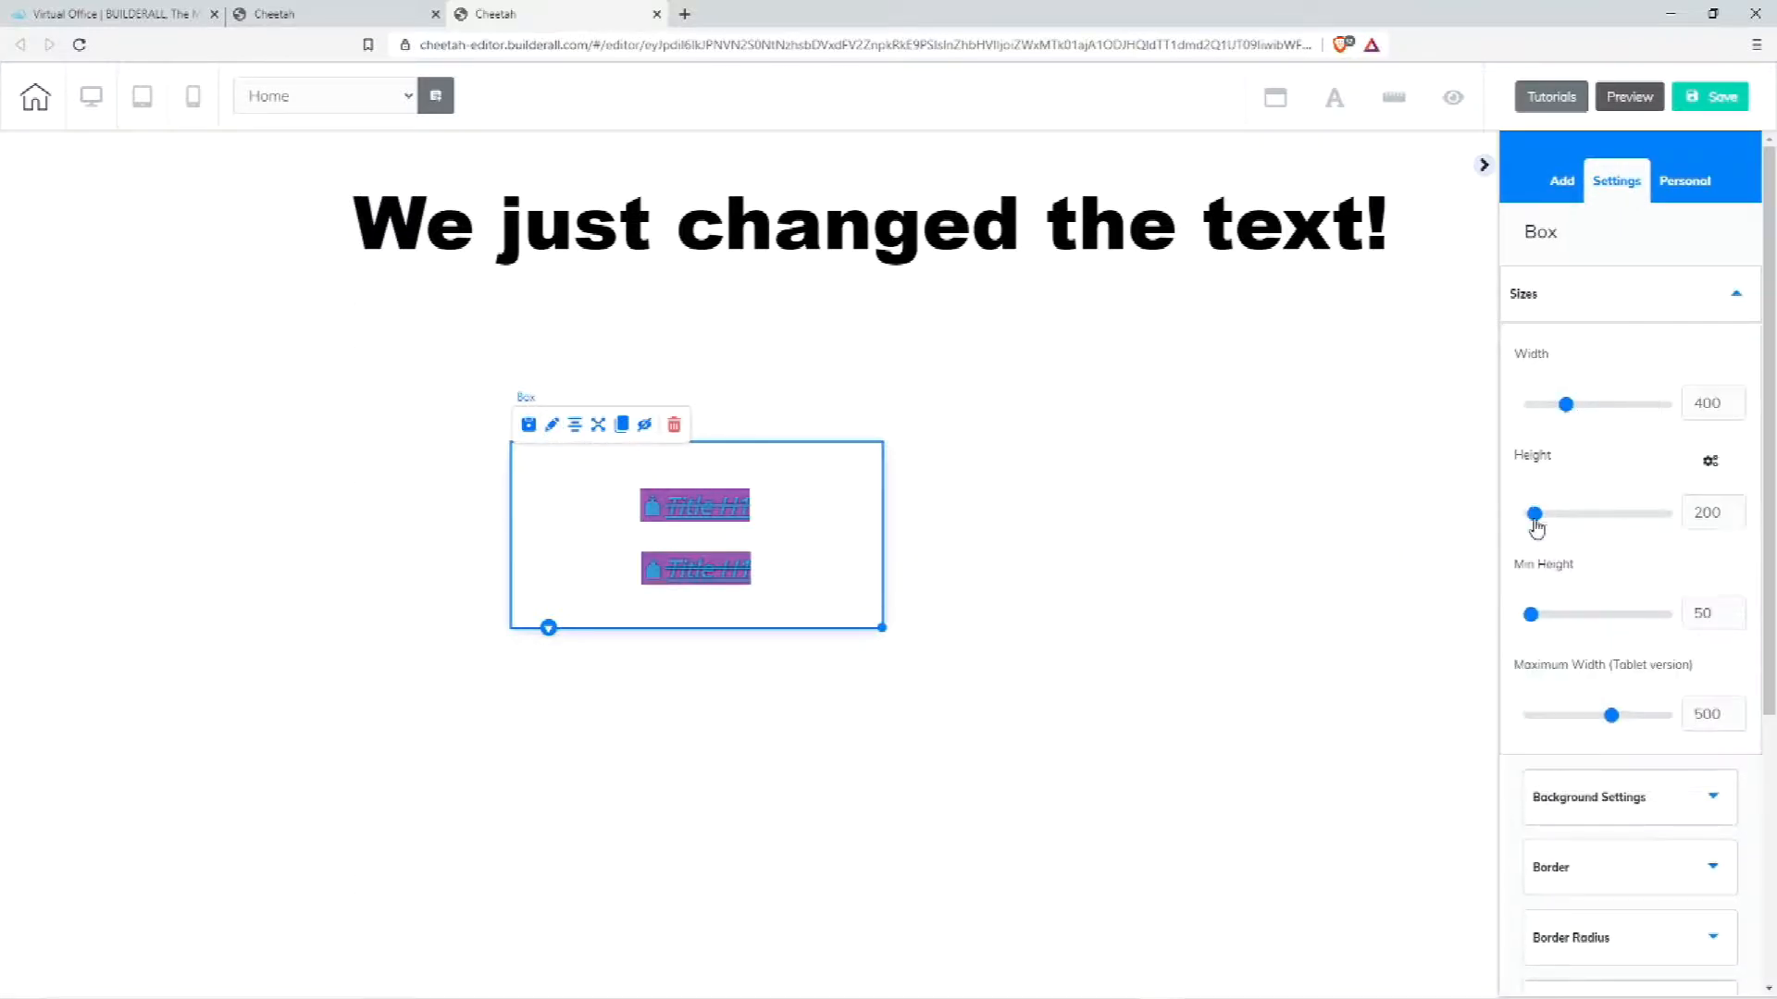
scroll(1646, 727, down, 2)
click(1592, 632)
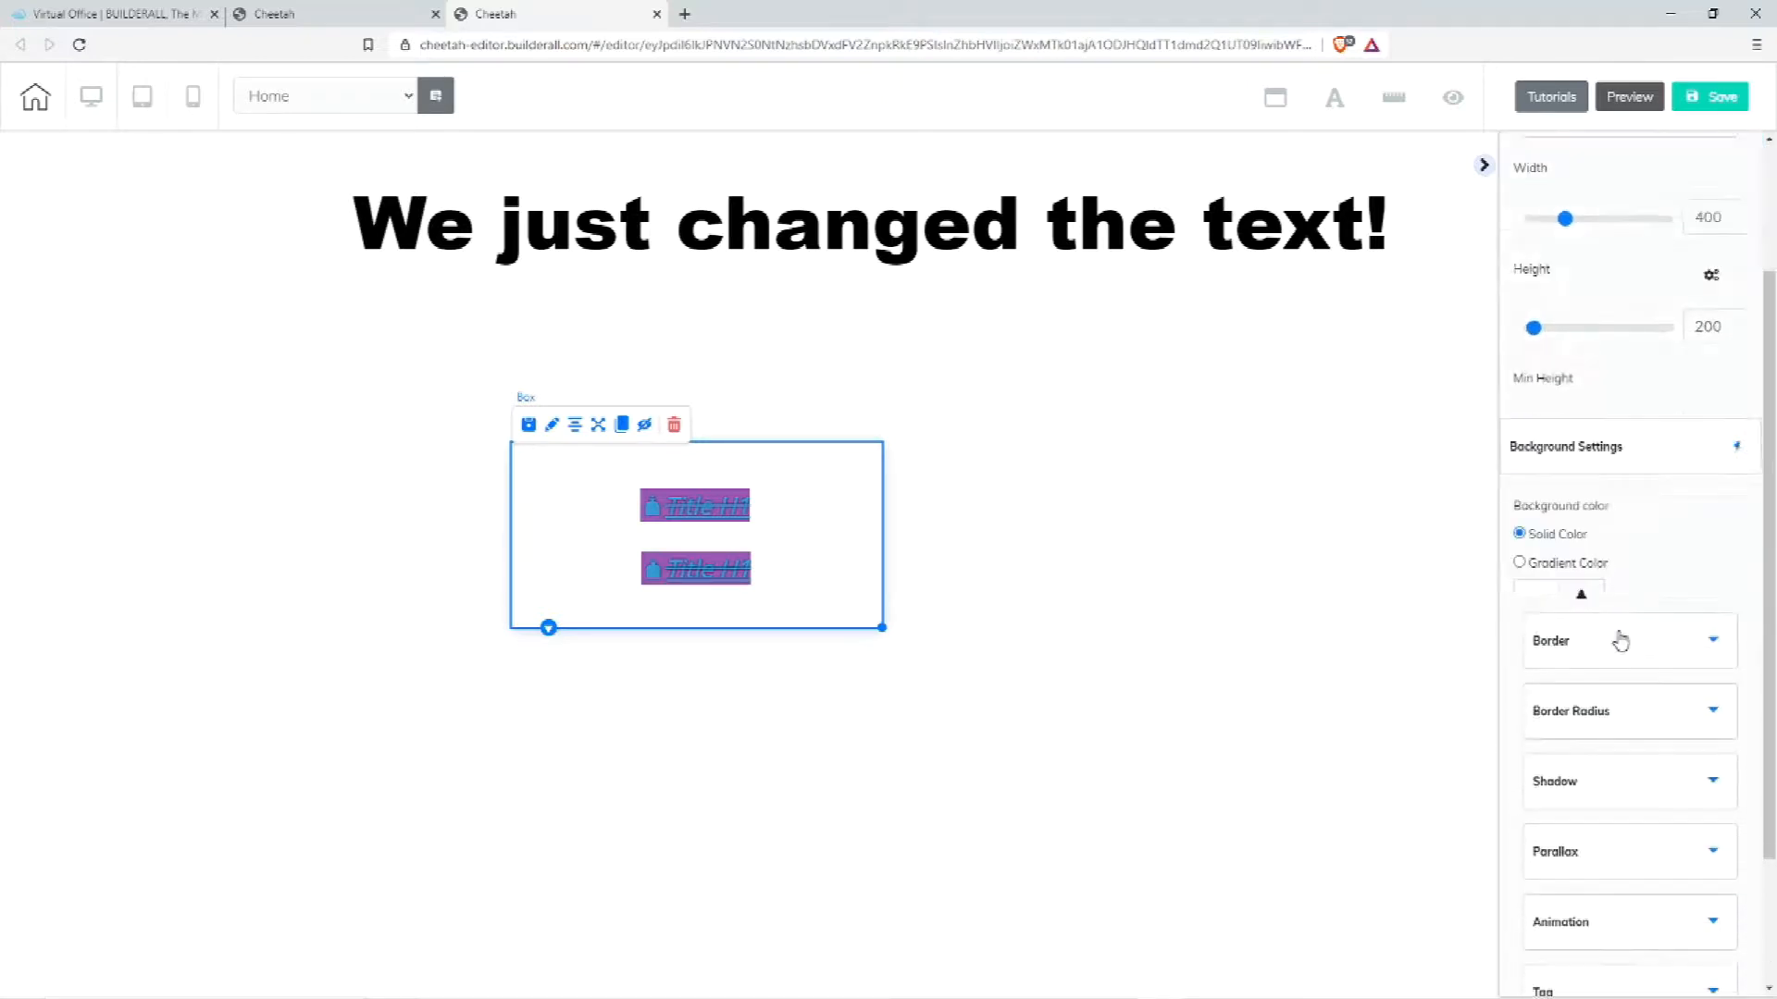
- Give the box a black dashed border of size 2
scroll(1601, 444, down, 3)
click(1603, 578)
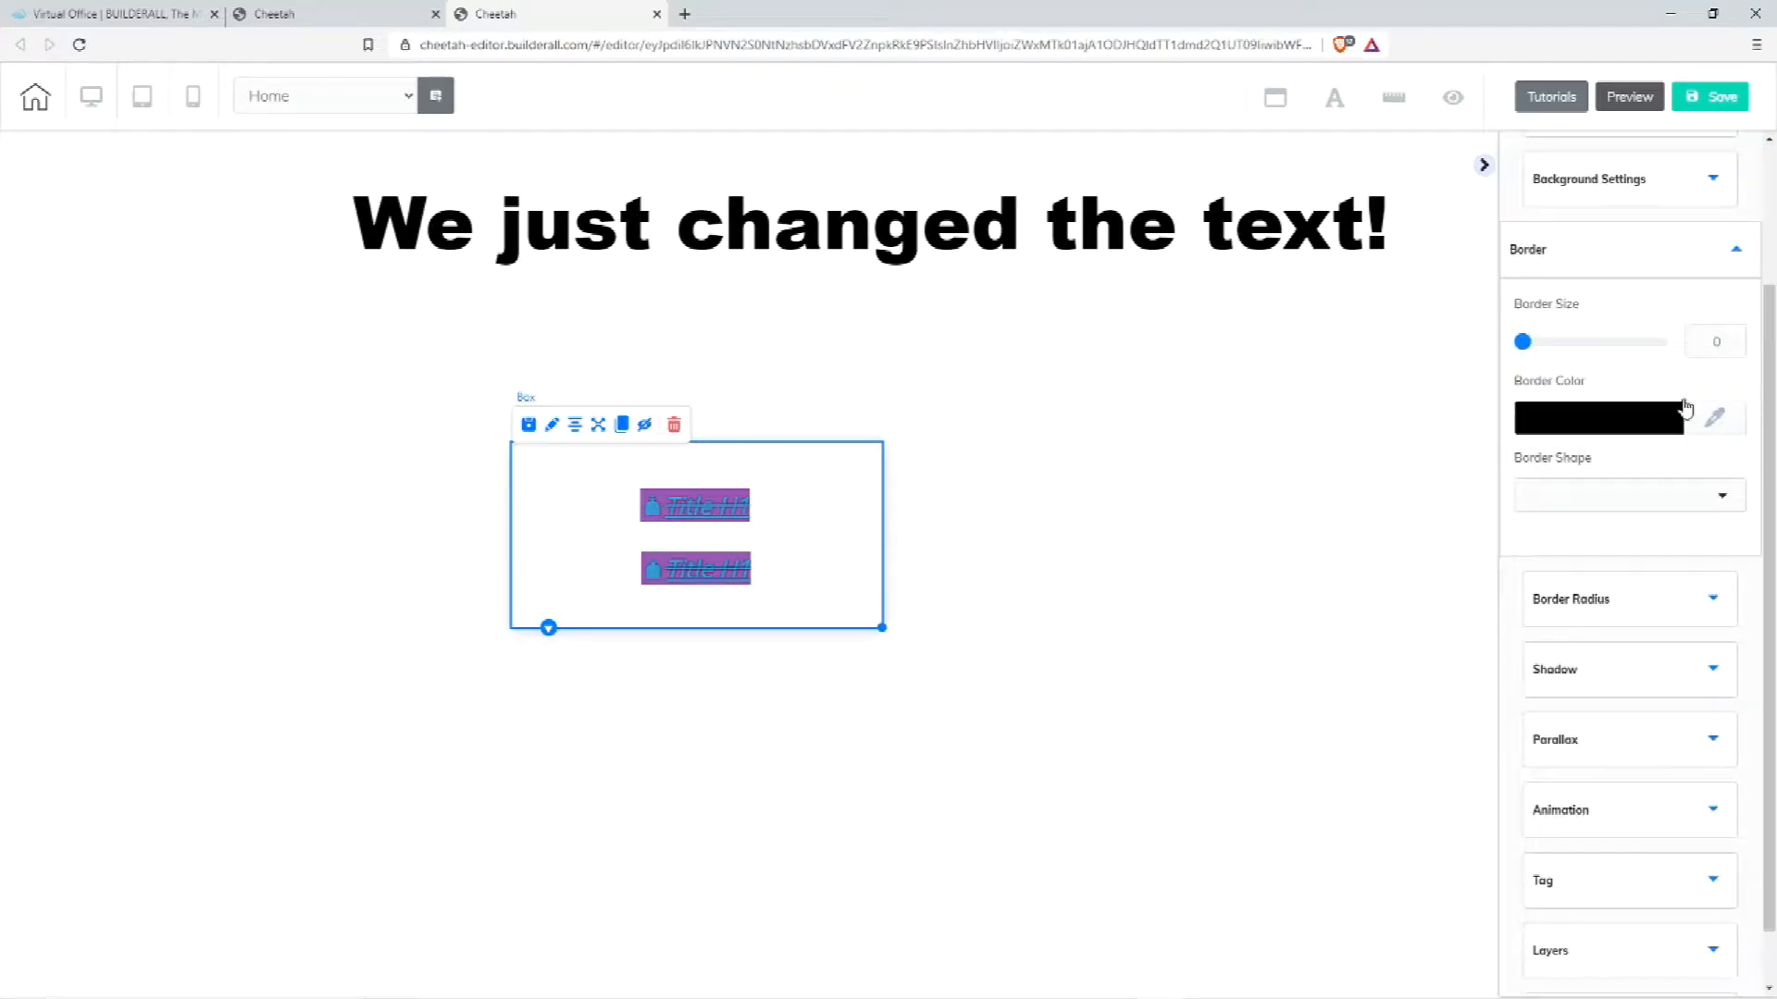
click(1727, 339)
click(1584, 503)
click(1595, 568)
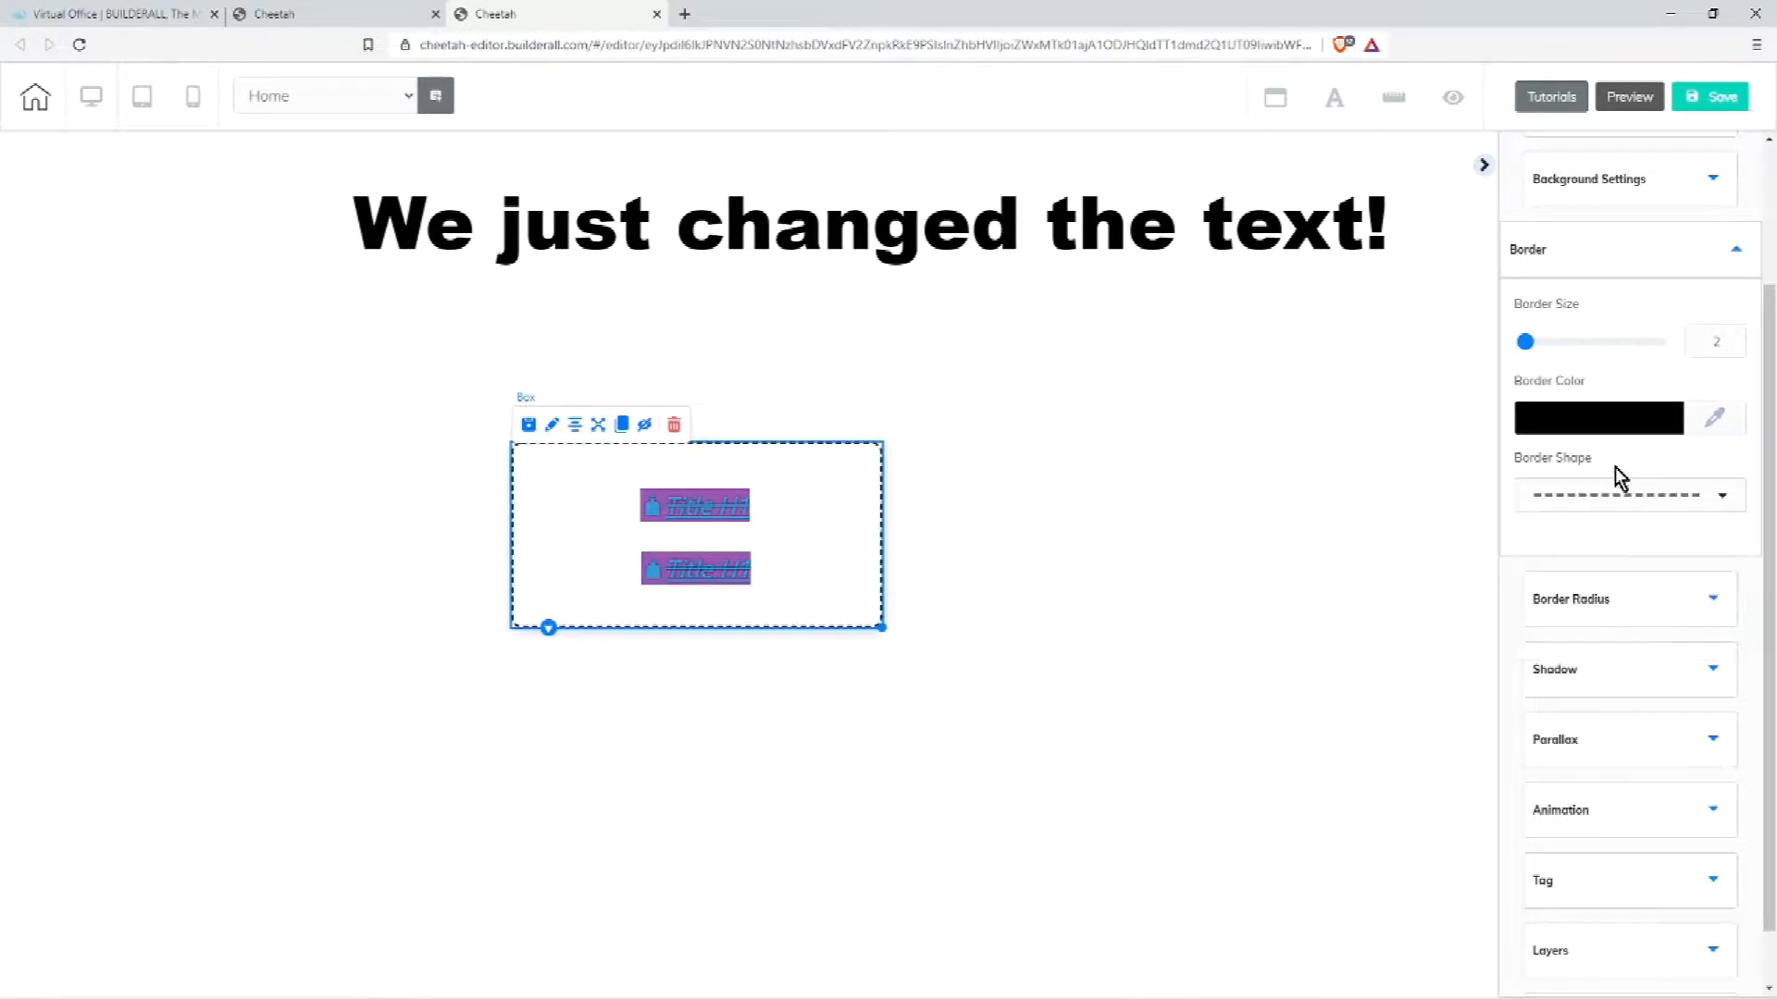
click(1590, 425)
drag(1601, 561, 1532, 618)
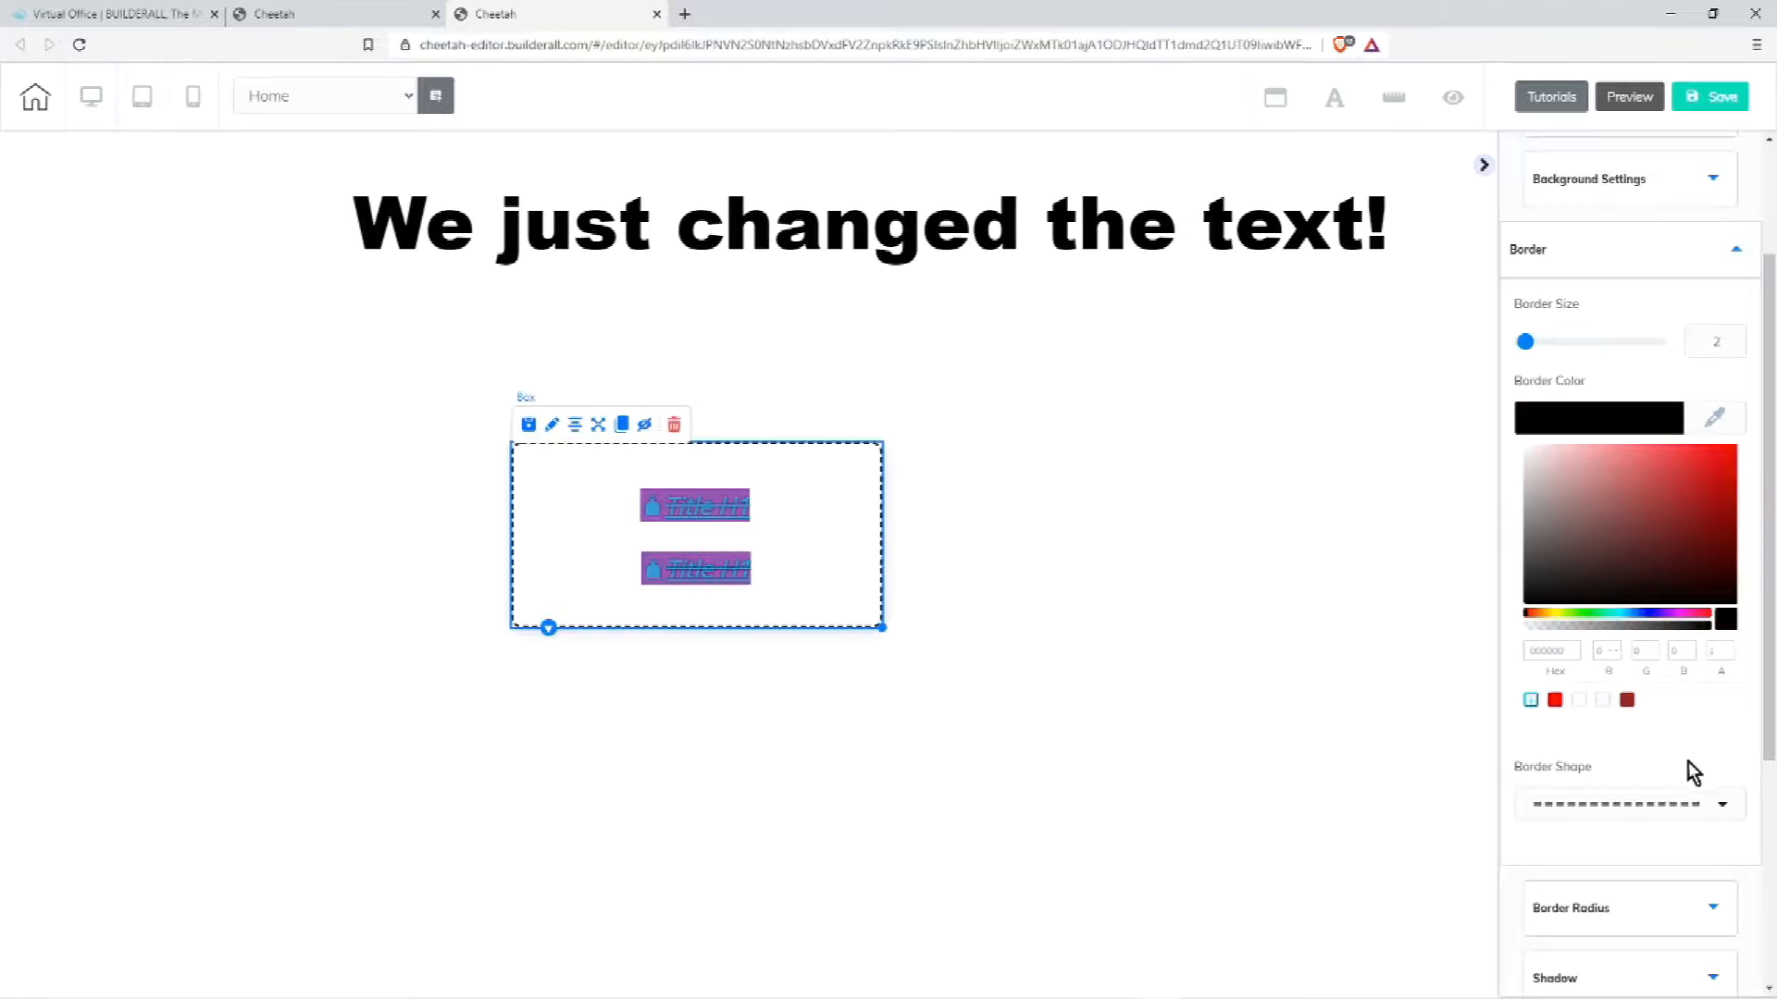
- Increase the box shadow's horizontal offset, vertical offset and blur radius, and color it fully opaque dark blue 0C0CA4
scroll(1606, 547, down, 4)
click(1606, 547)
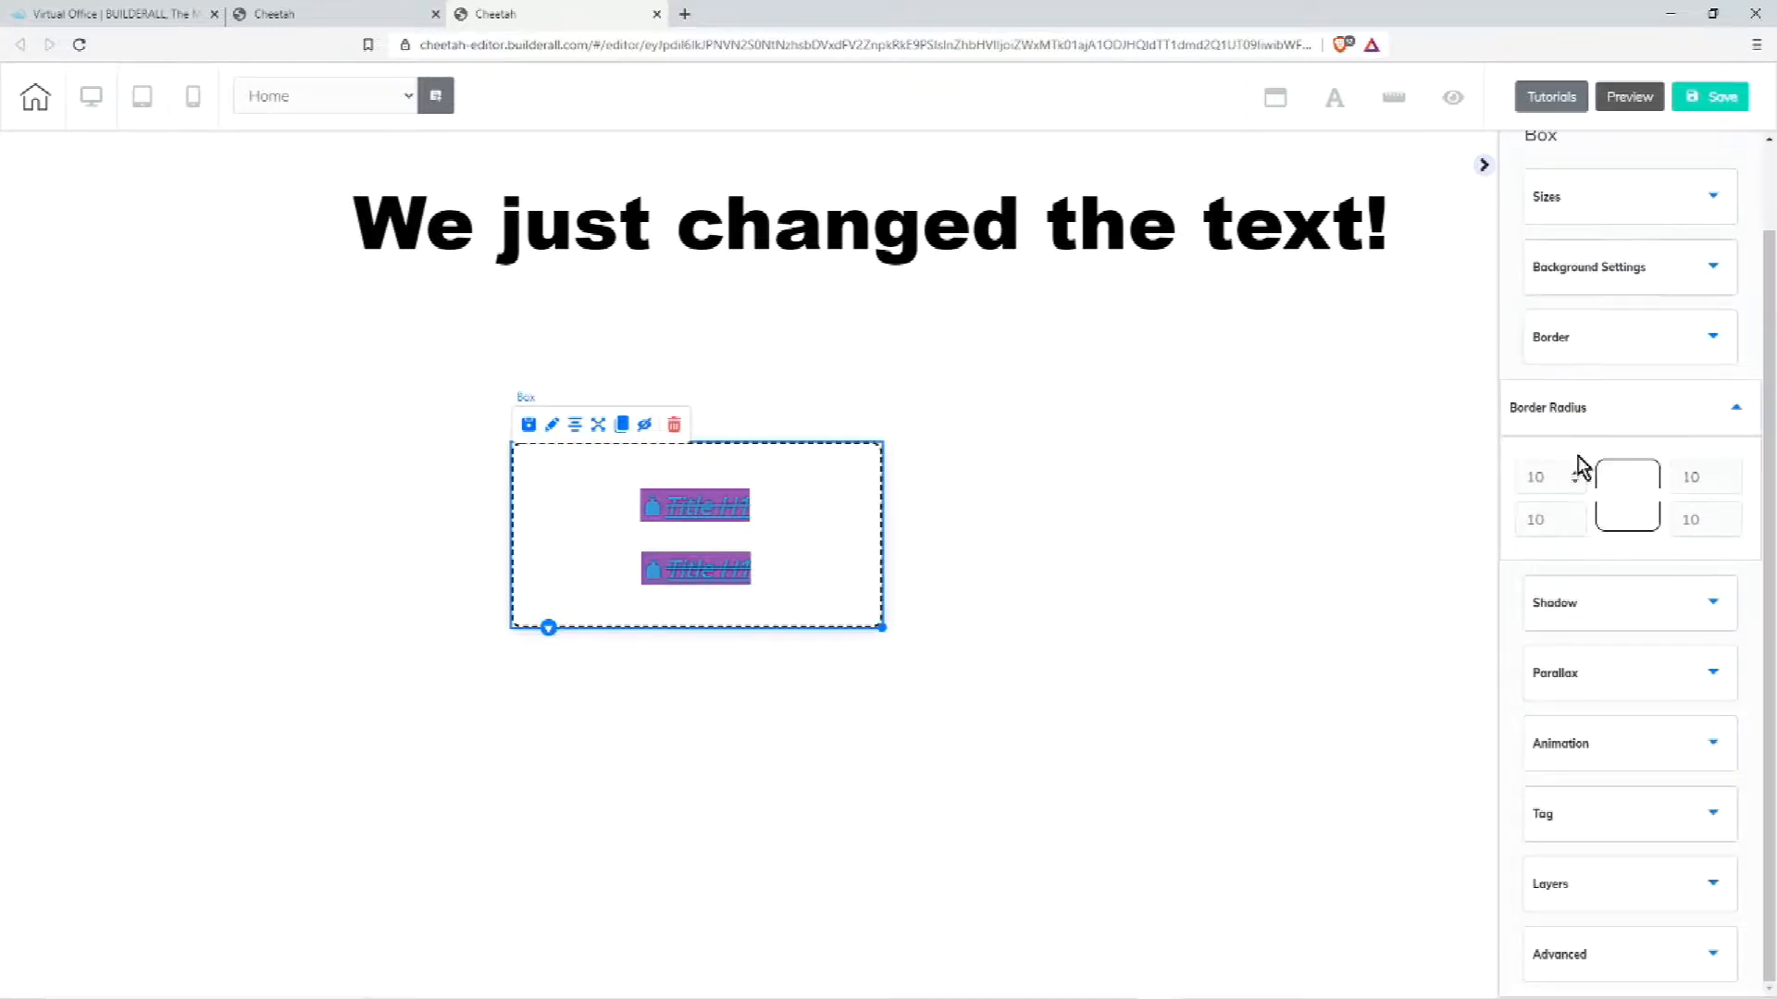
click(1604, 610)
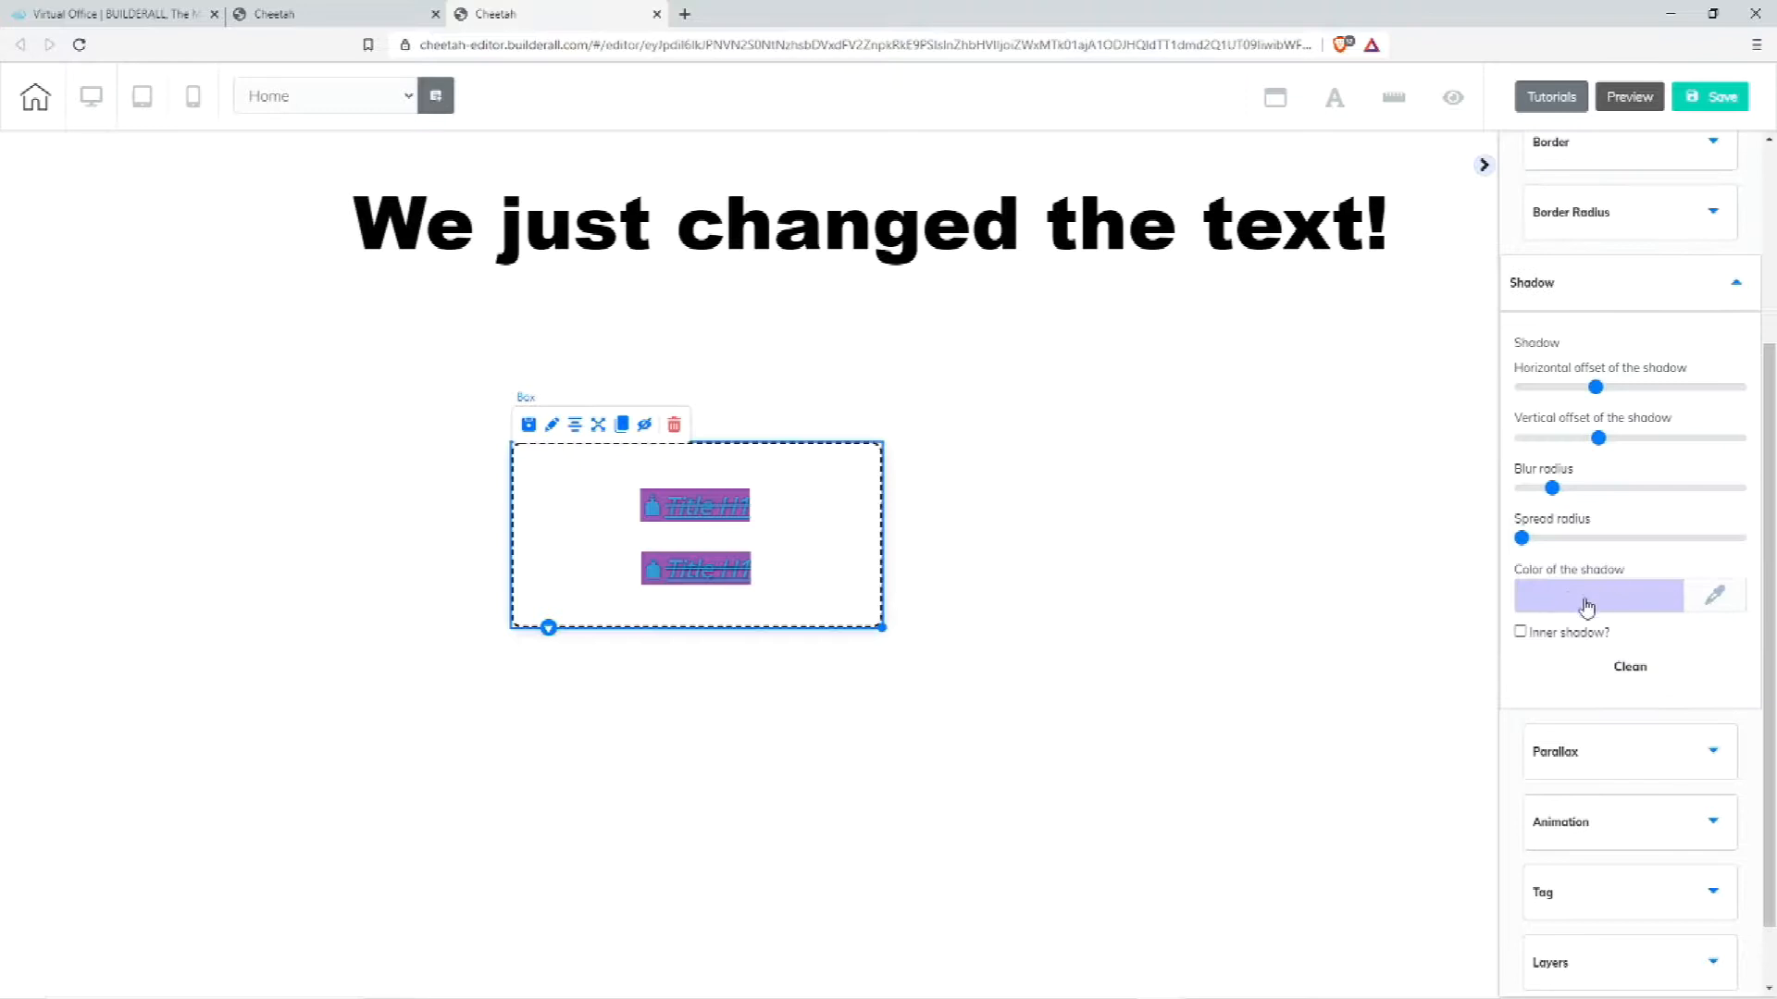
drag(1597, 389, 1613, 438)
drag(1550, 488, 1565, 489)
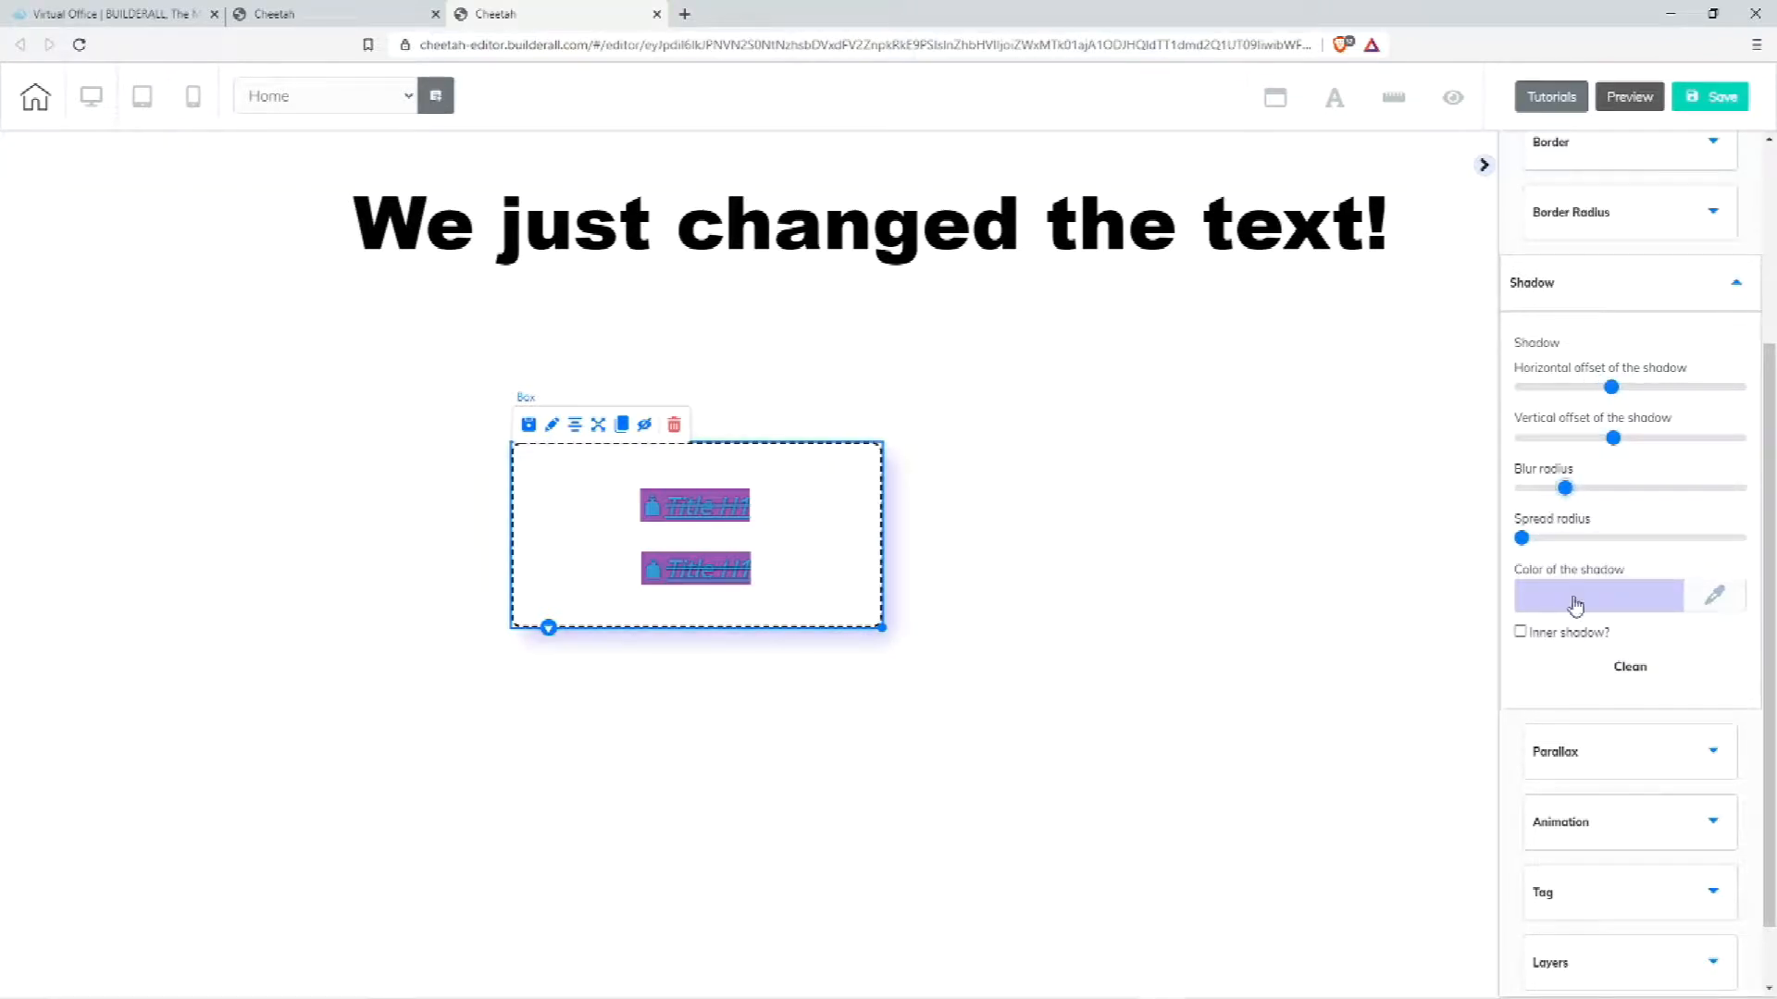
click(1576, 603)
click(1698, 668)
drag(1698, 668, 1722, 684)
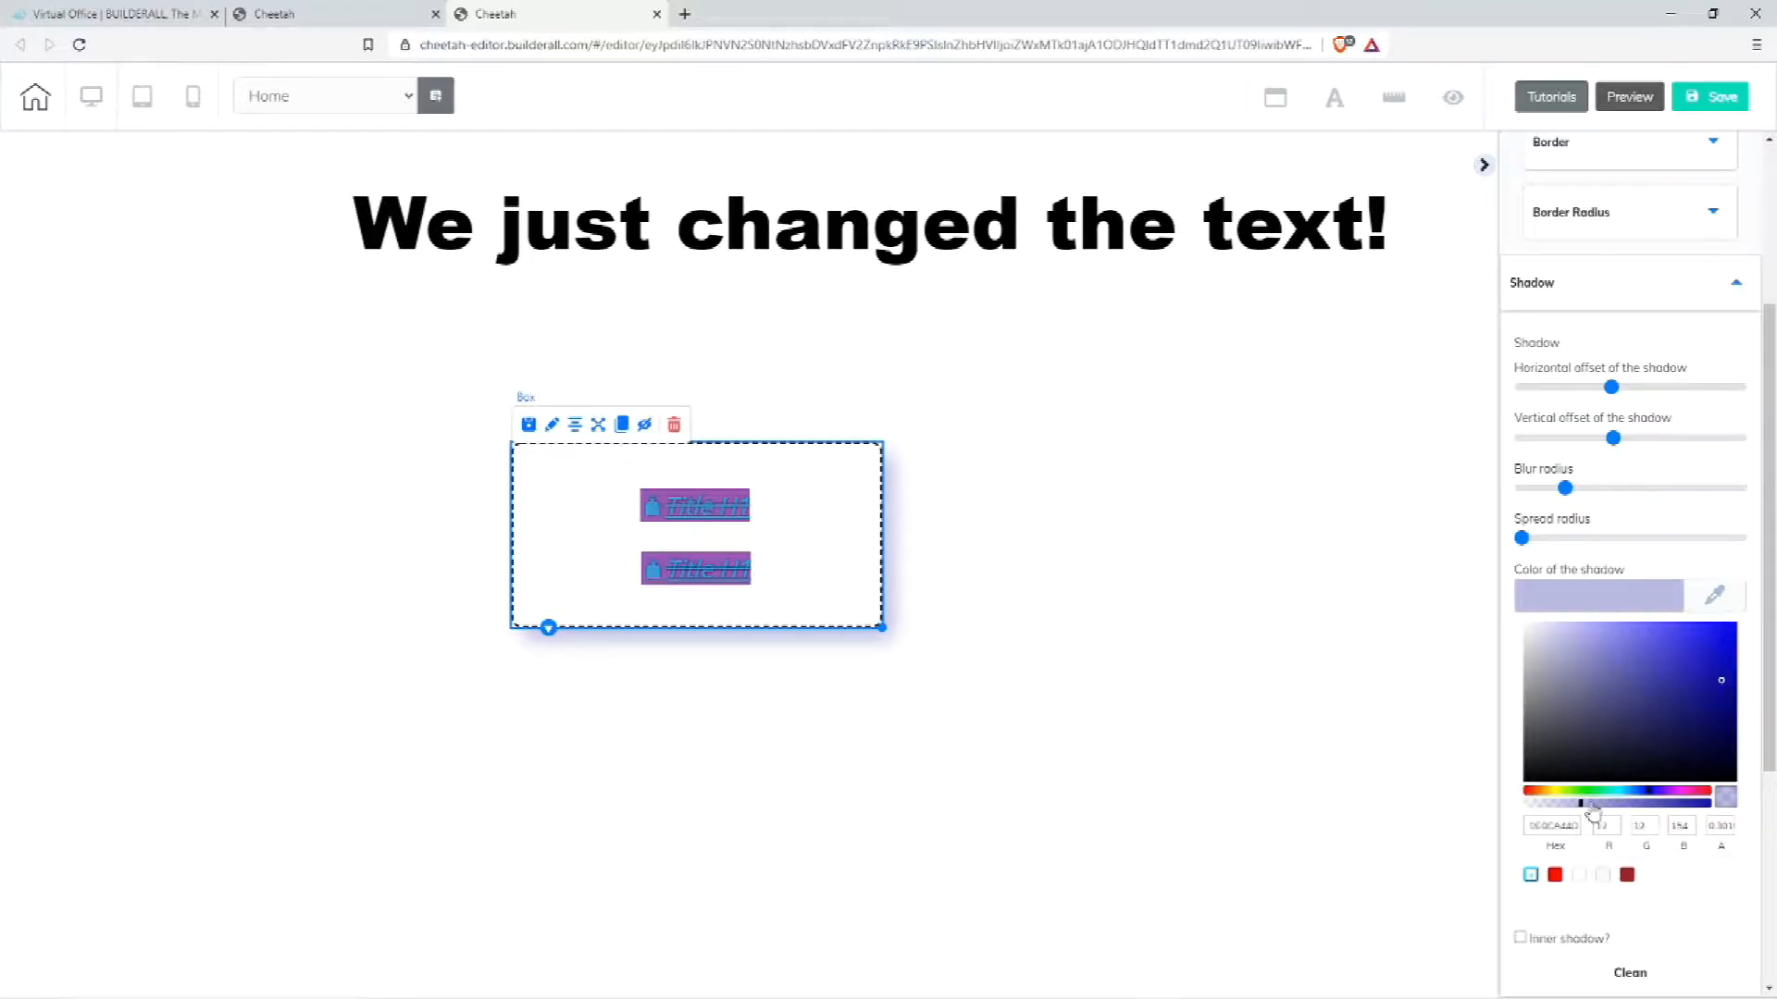
drag(1583, 810, 1740, 822)
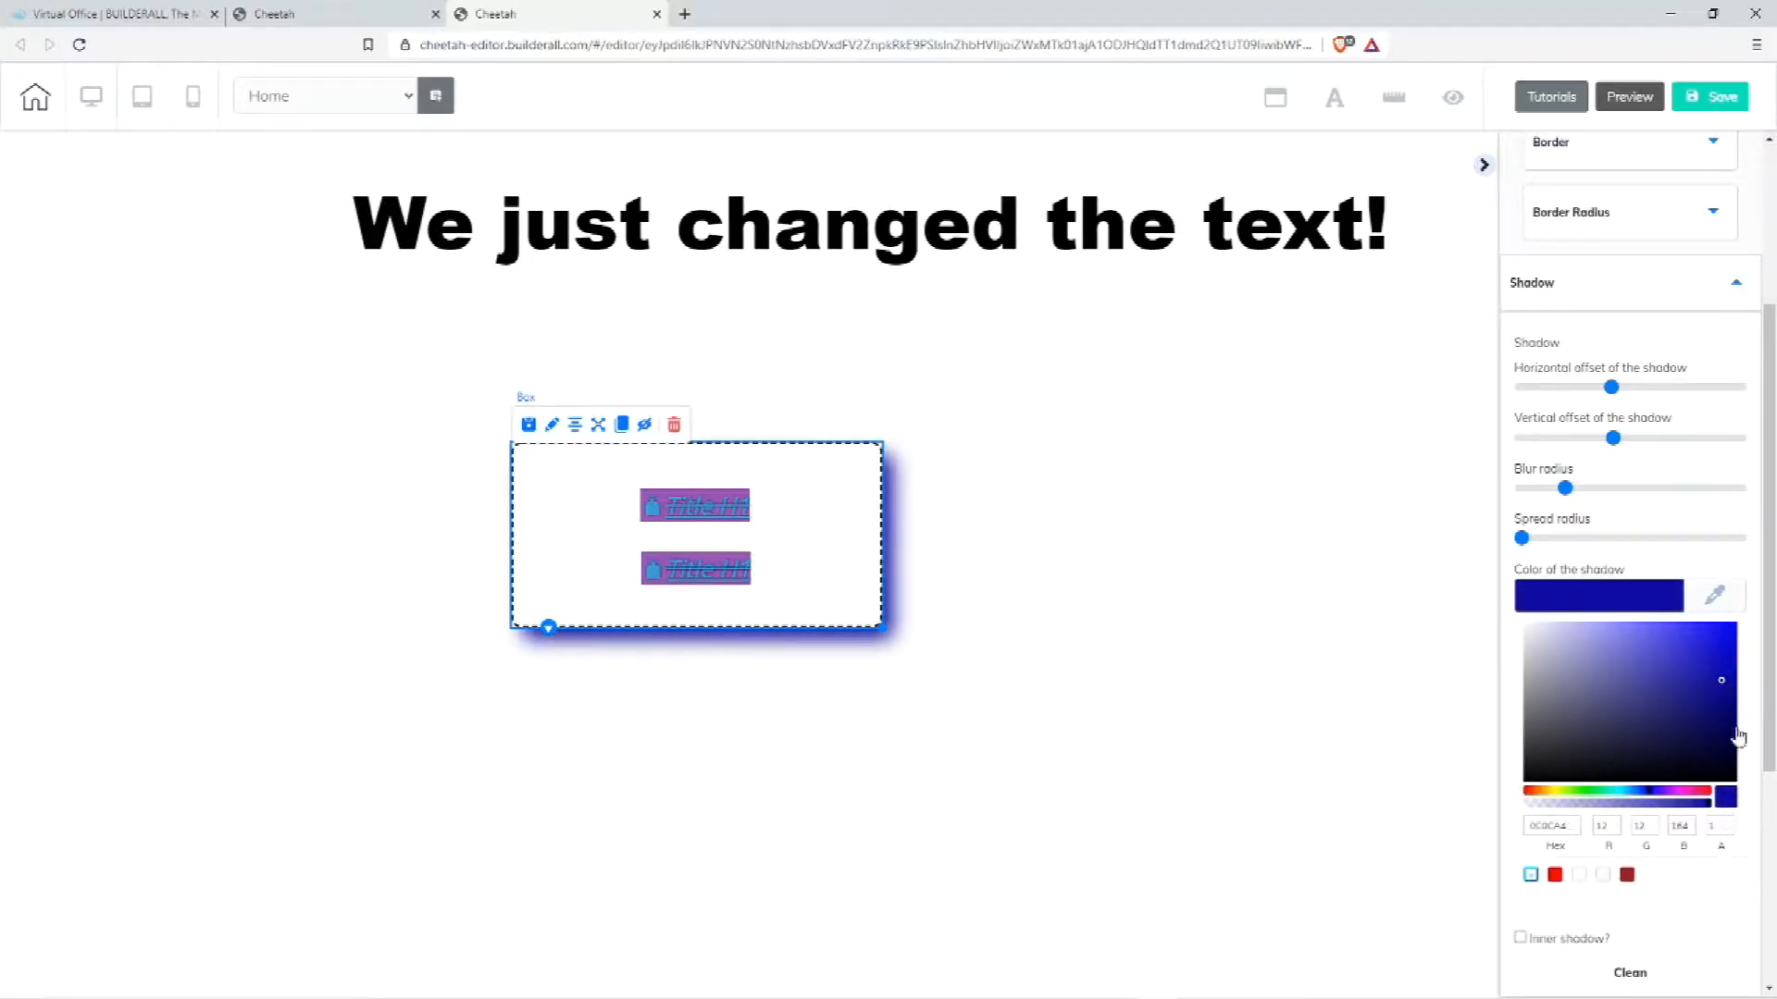
- Look at the box's Parallax option and set its animation to the flash effect, triggered When Visible
scroll(1763, 736, down, 4)
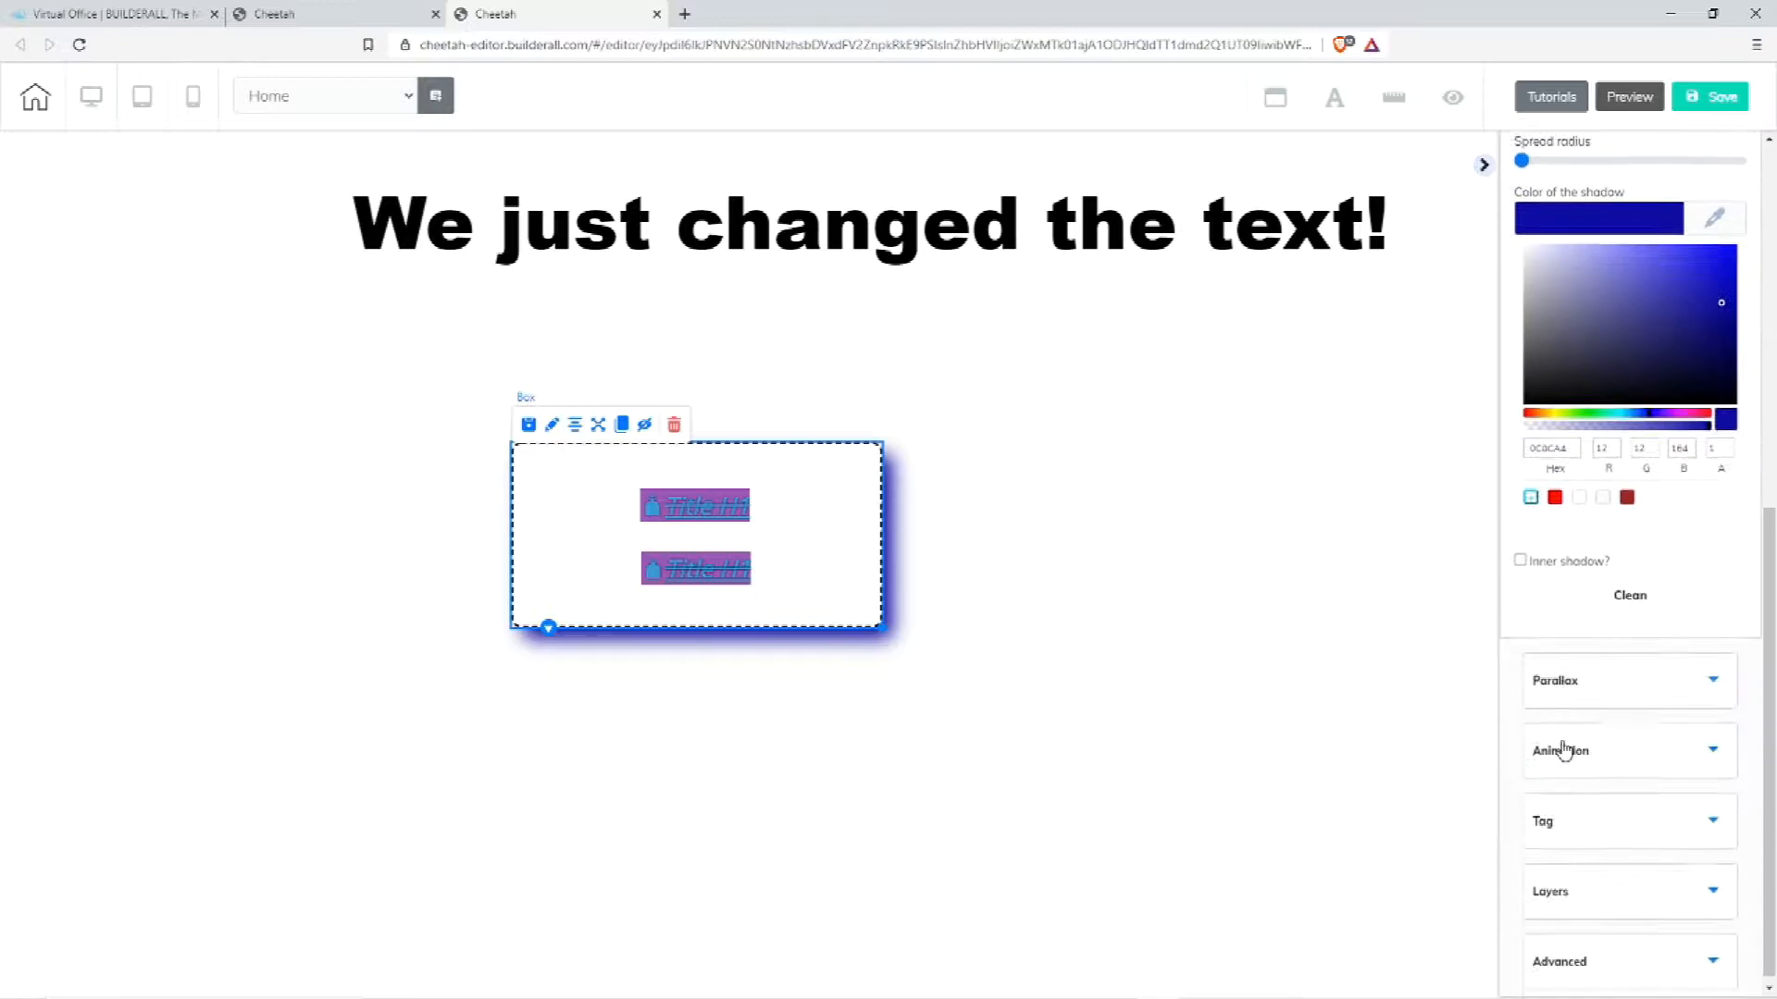
click(1620, 683)
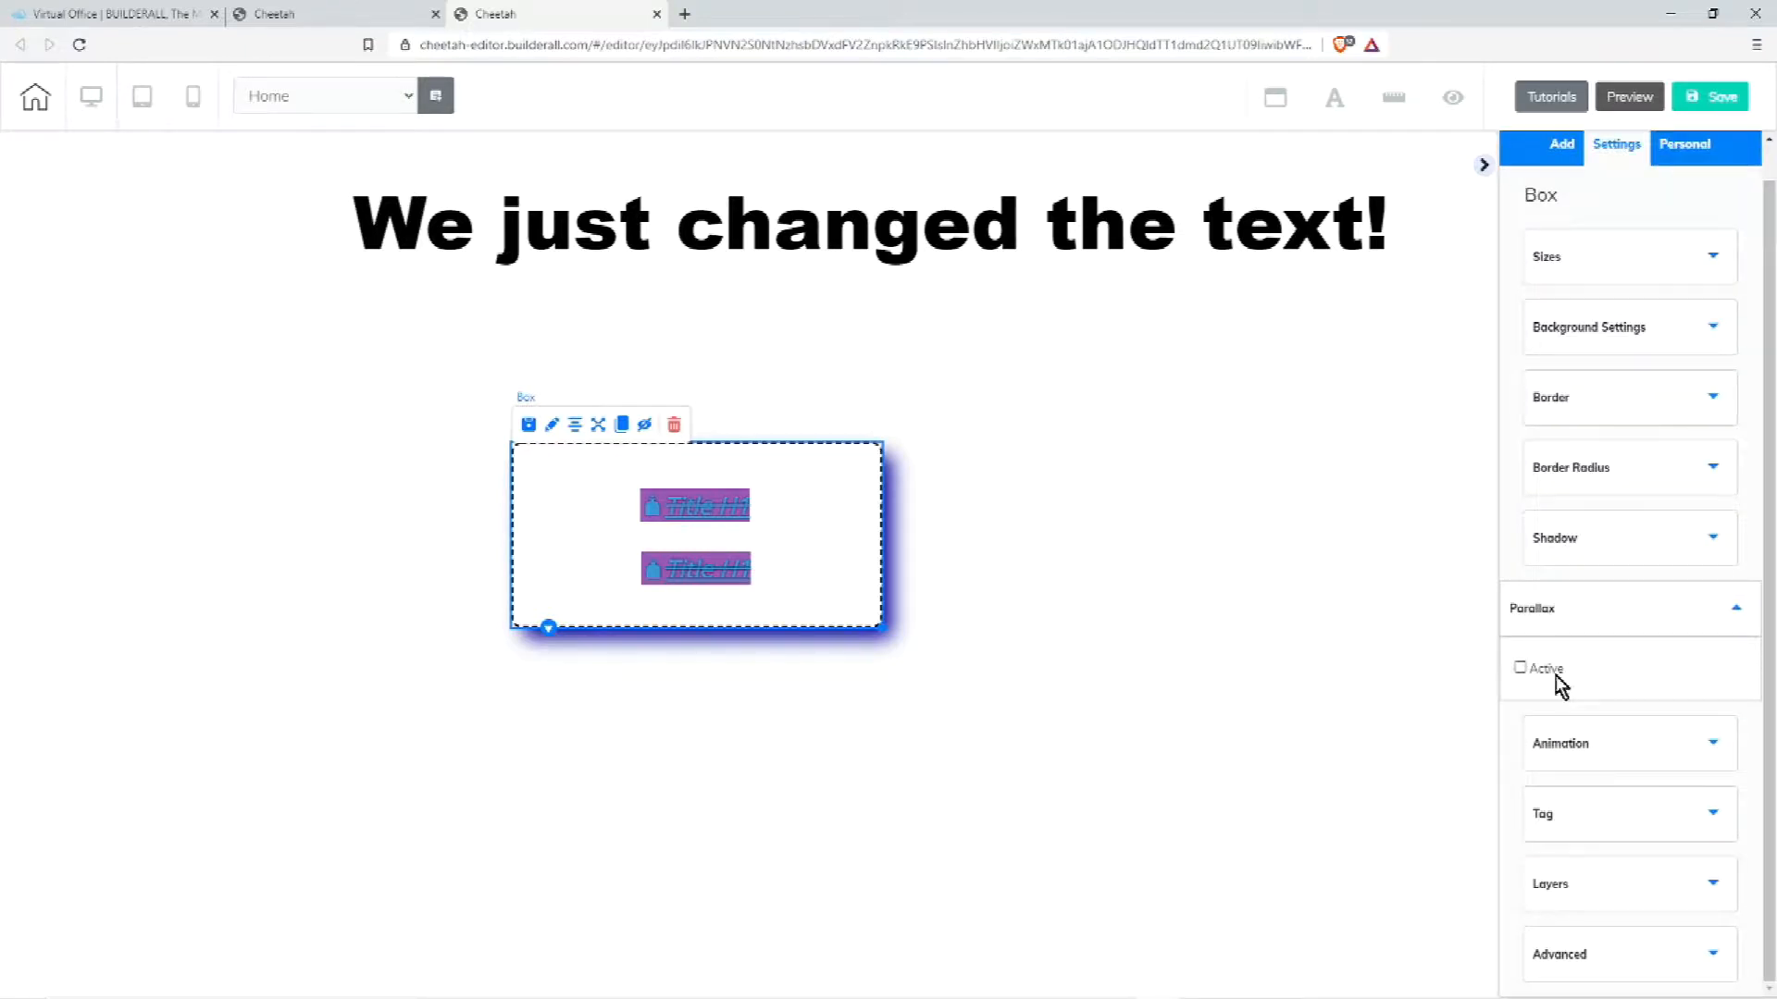
click(1634, 746)
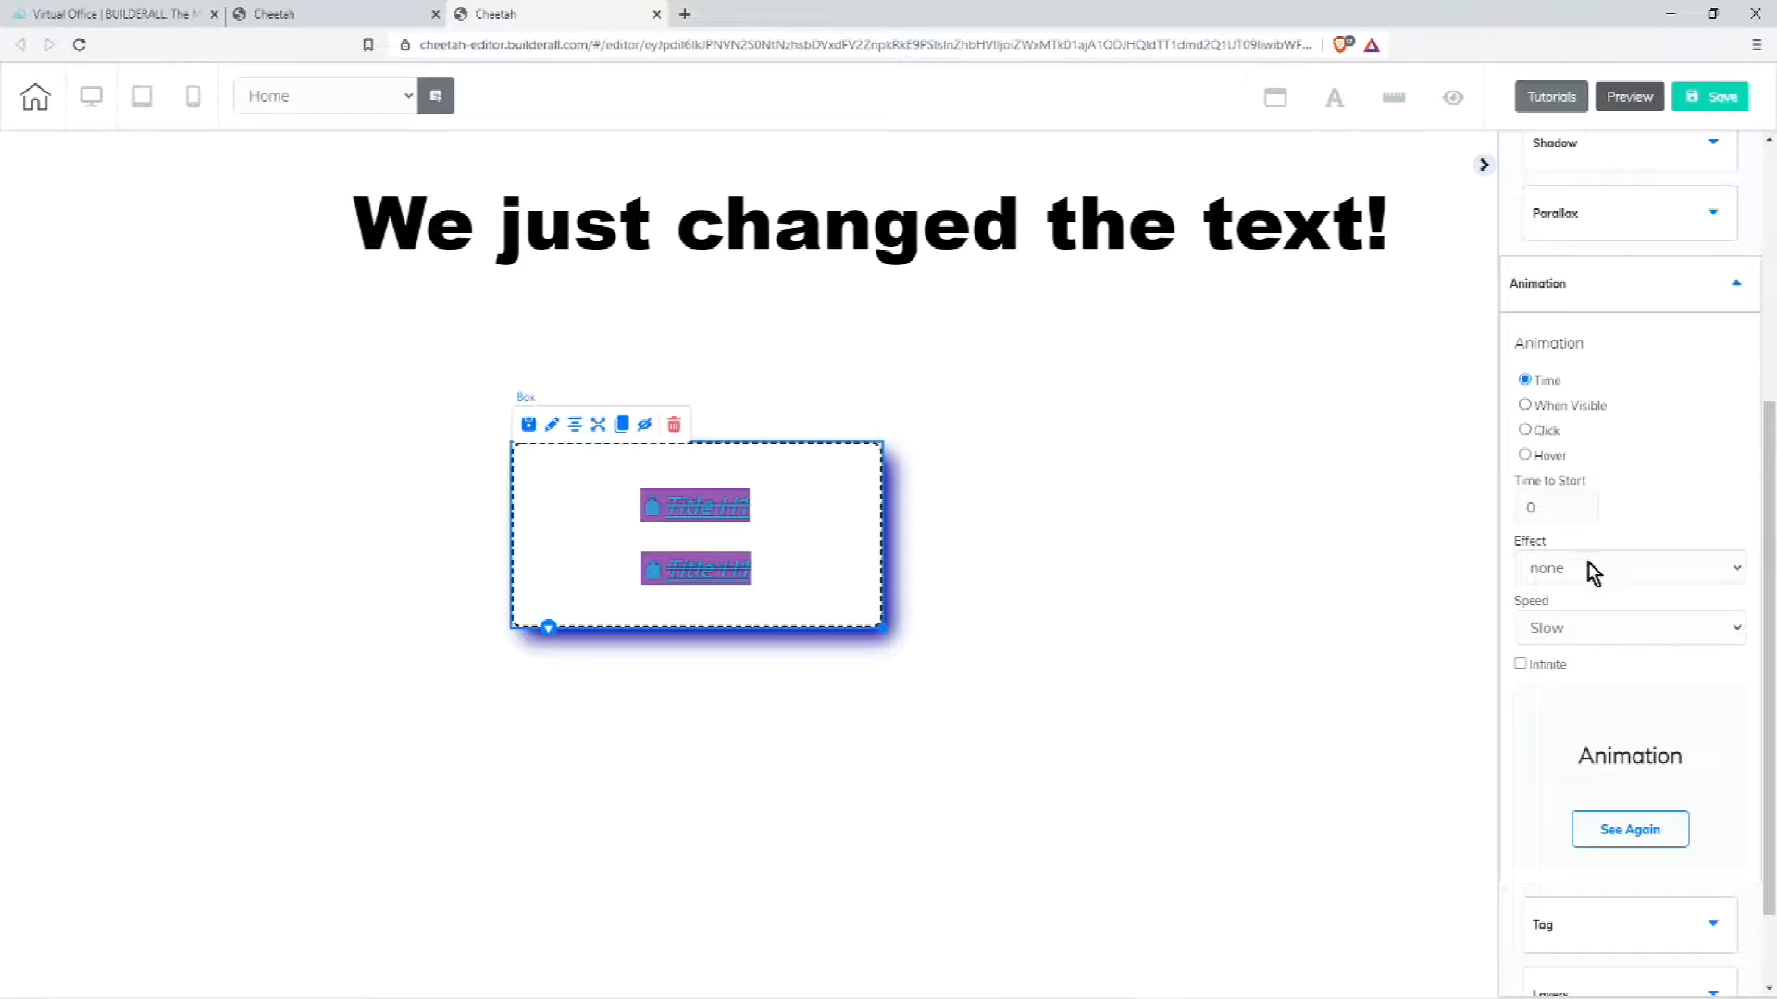
click(1564, 570)
click(1564, 635)
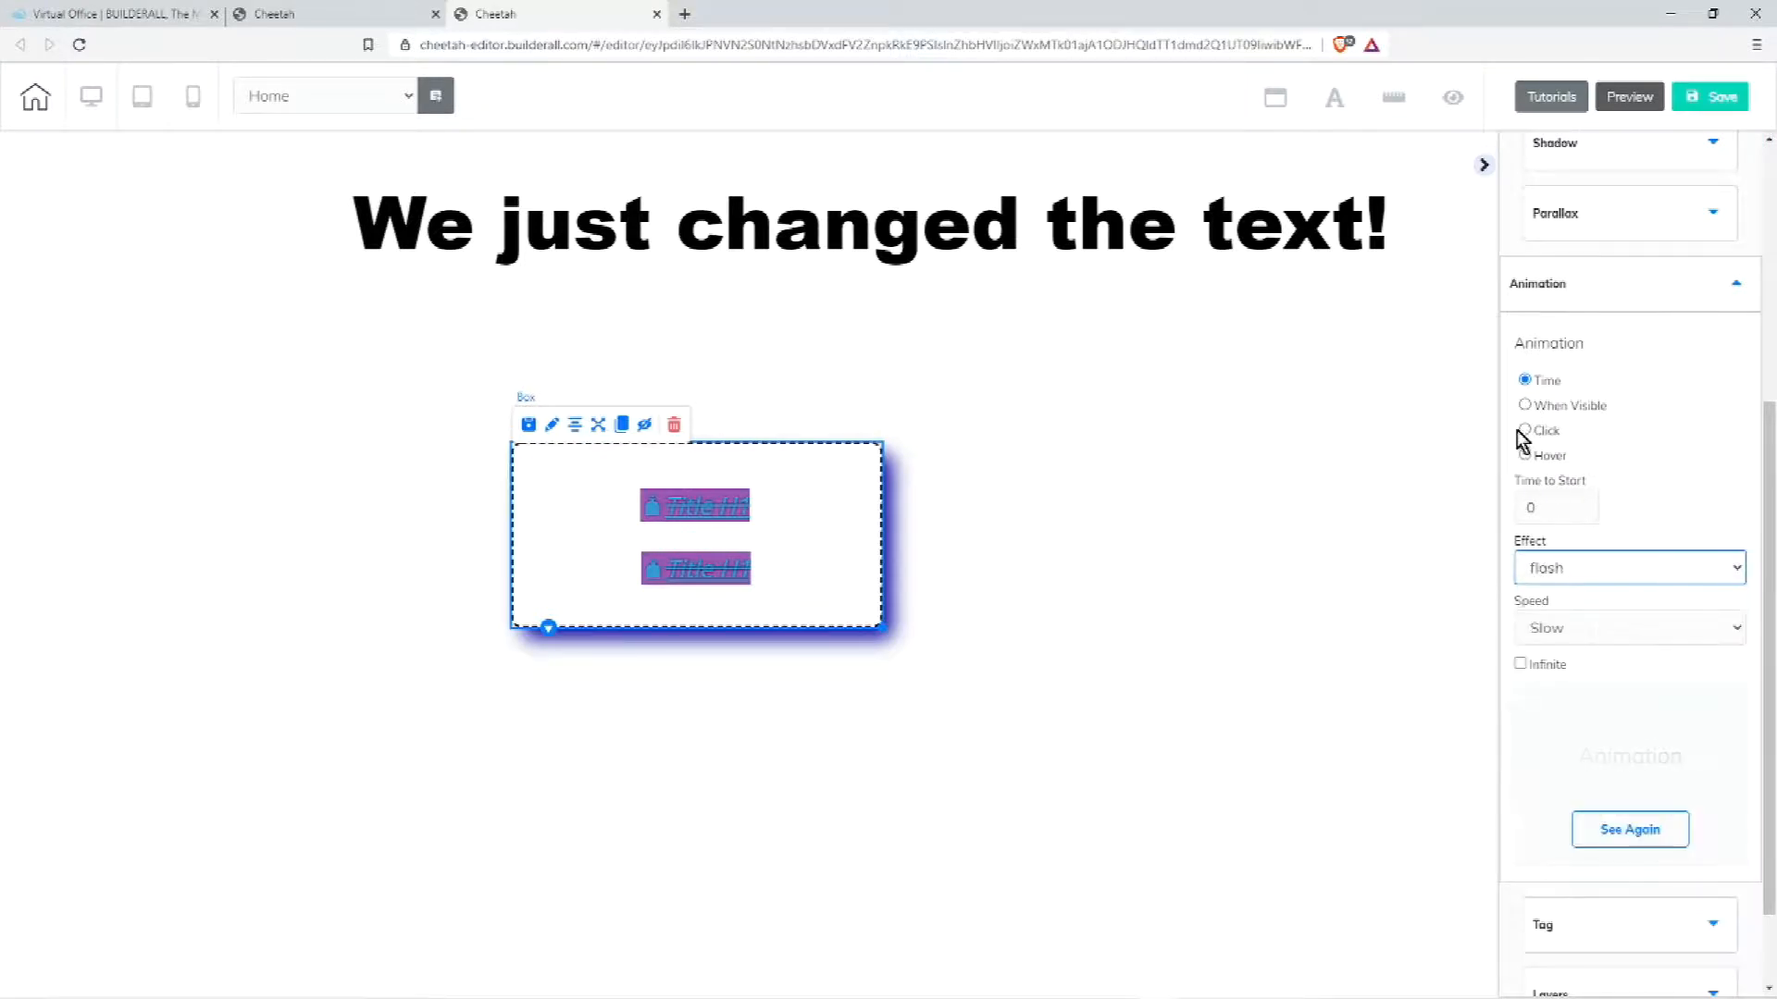
click(1526, 406)
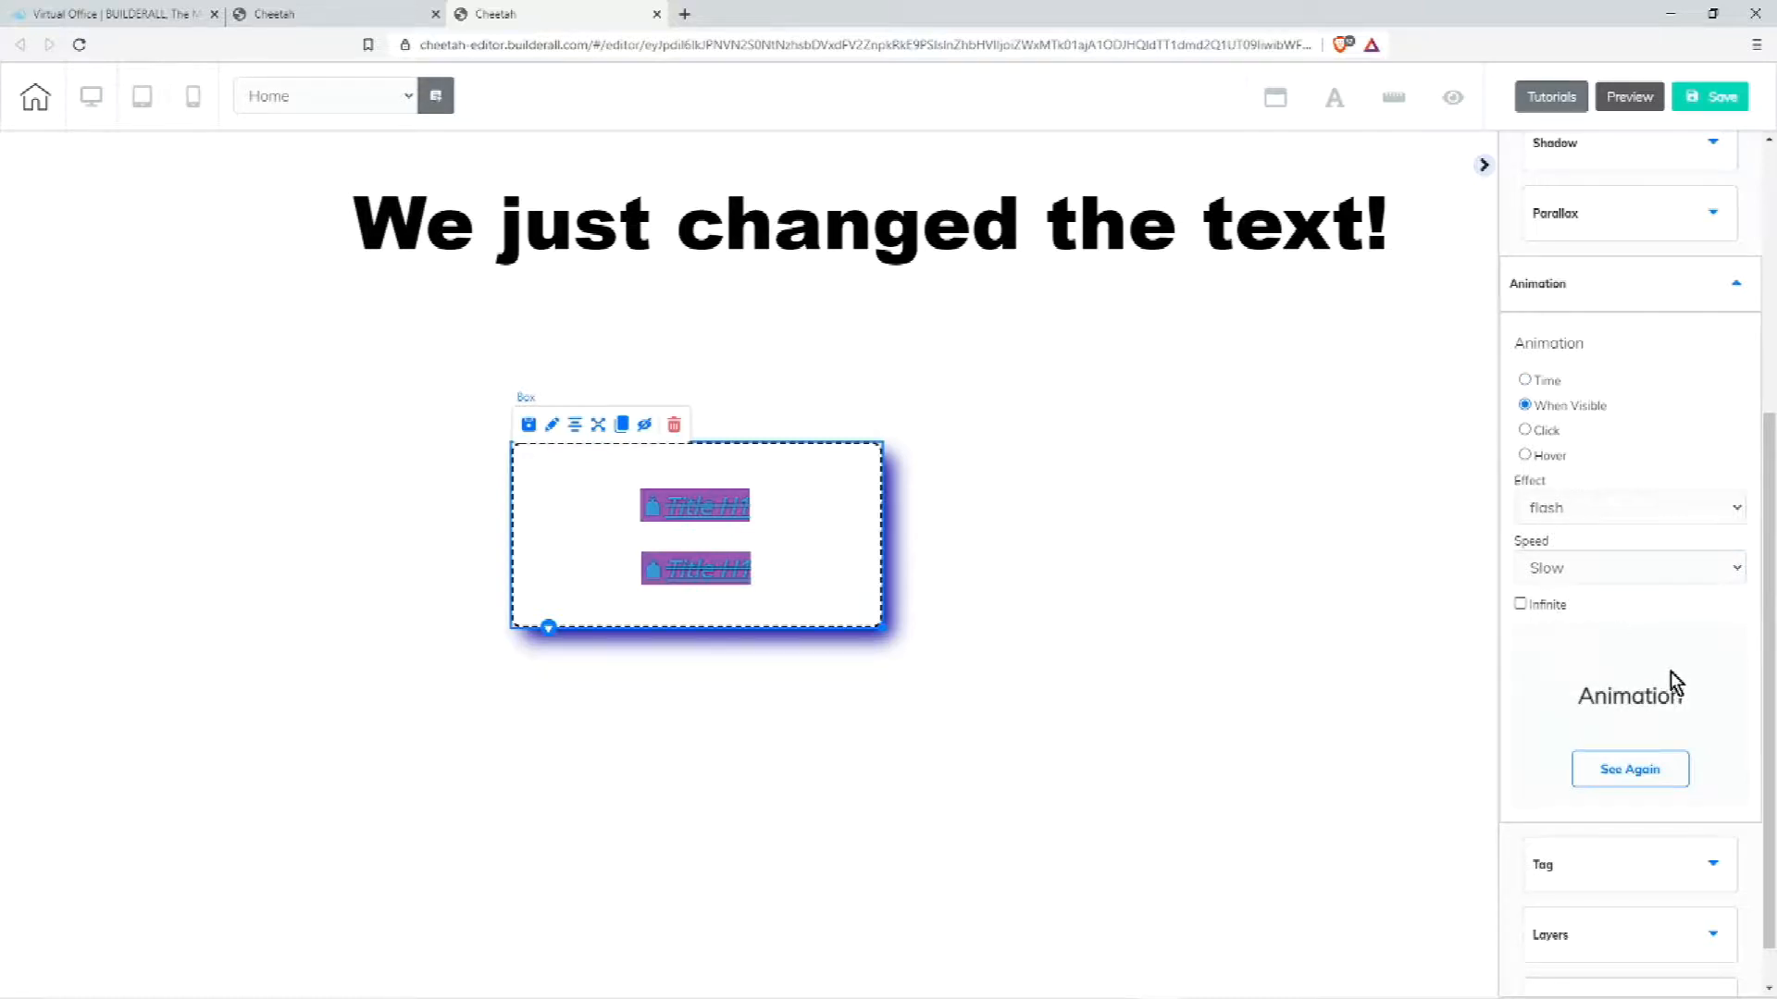
- Review the box's tag, layer and advanced settings, and move the box up beneath the headline
scroll(1647, 670, down, 1)
click(1598, 820)
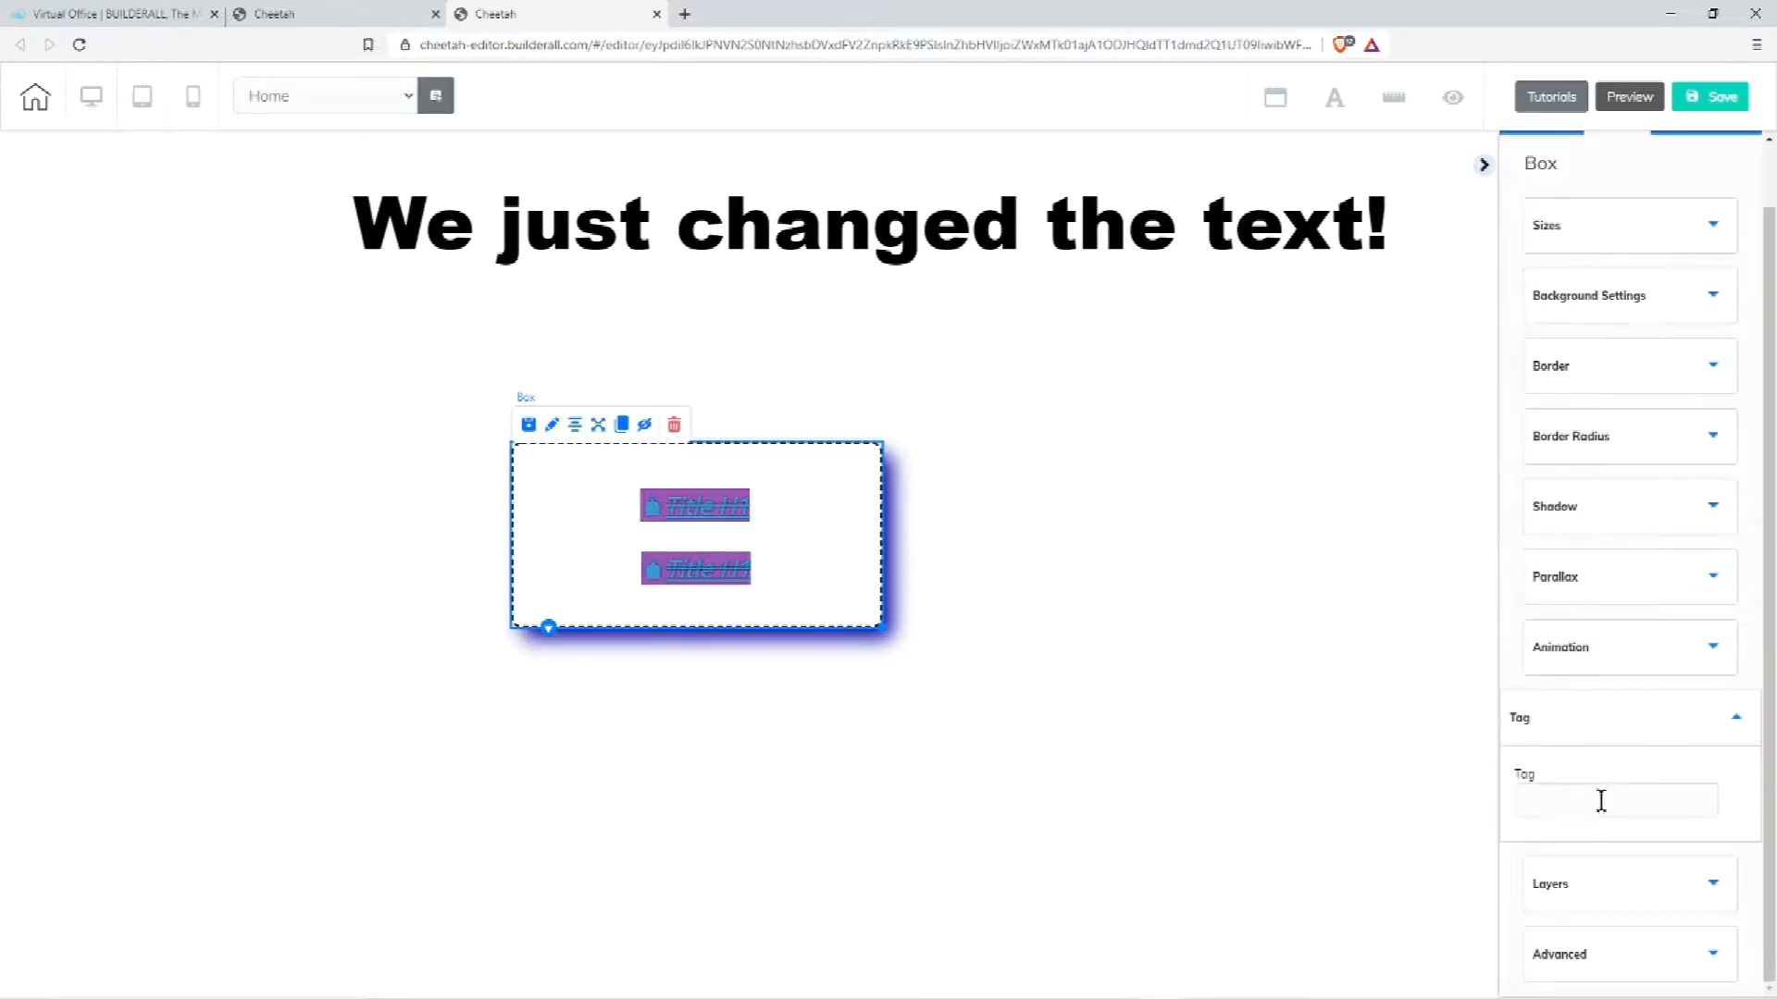
click(1574, 891)
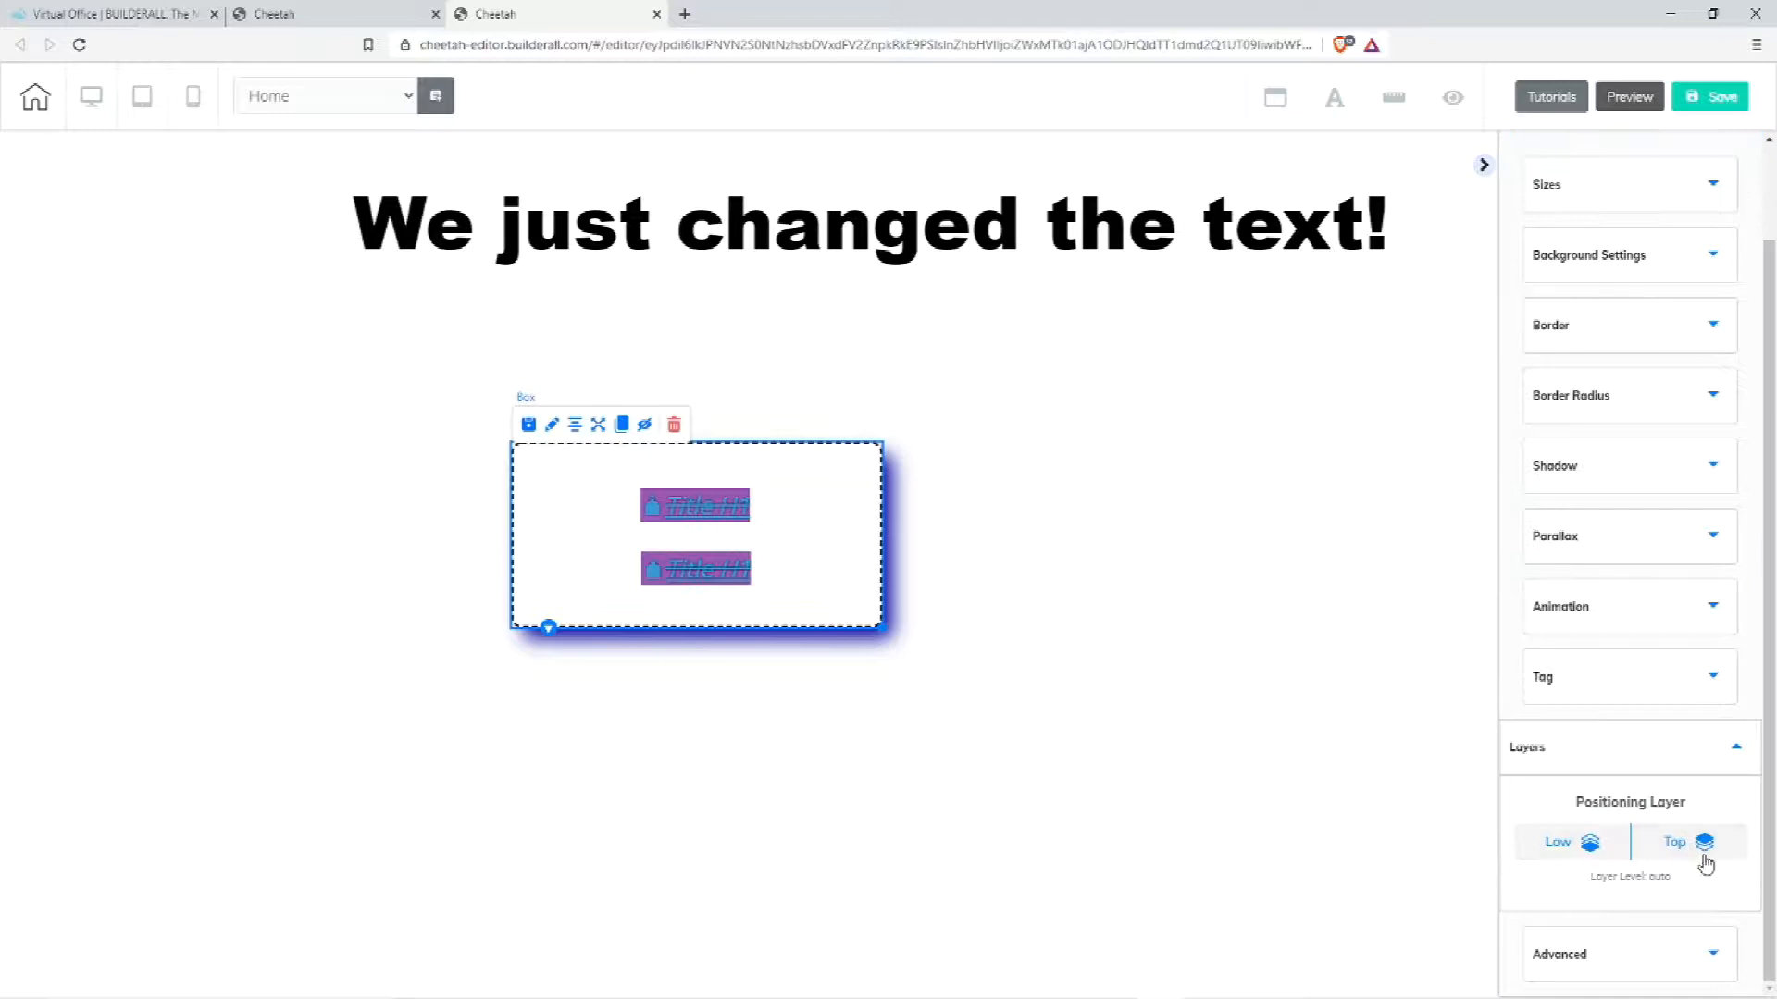
click(1591, 970)
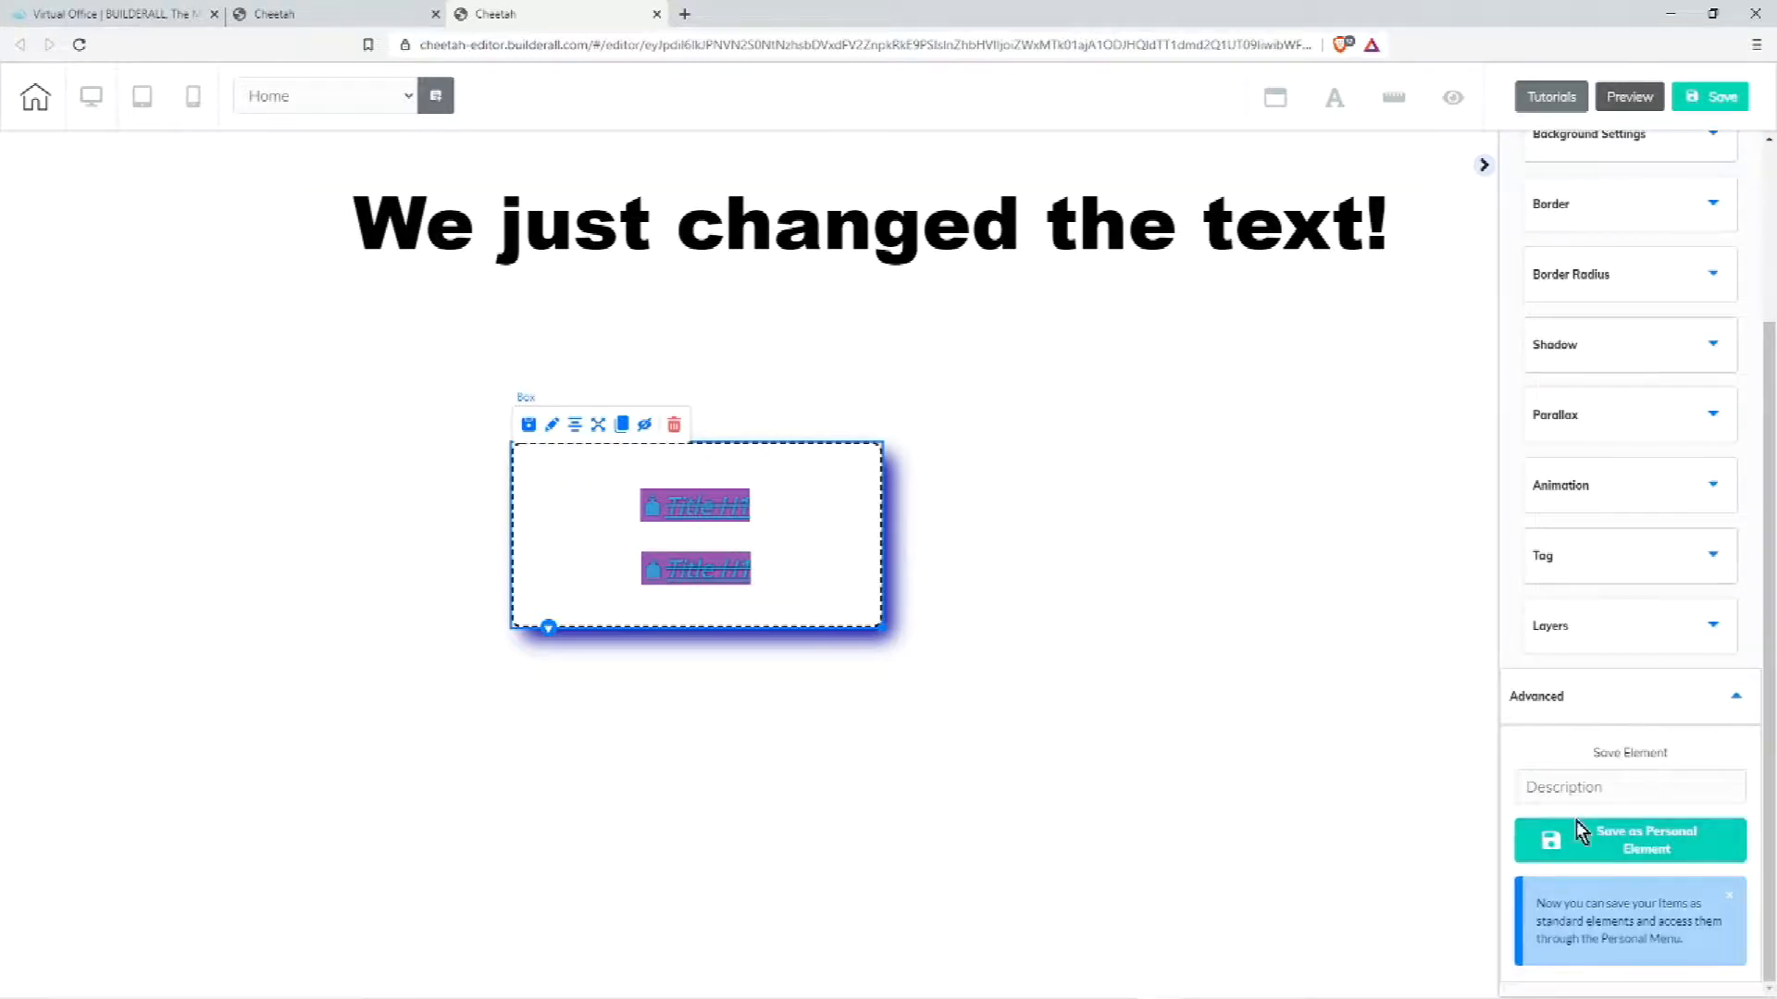
drag(859, 444, 1079, 309)
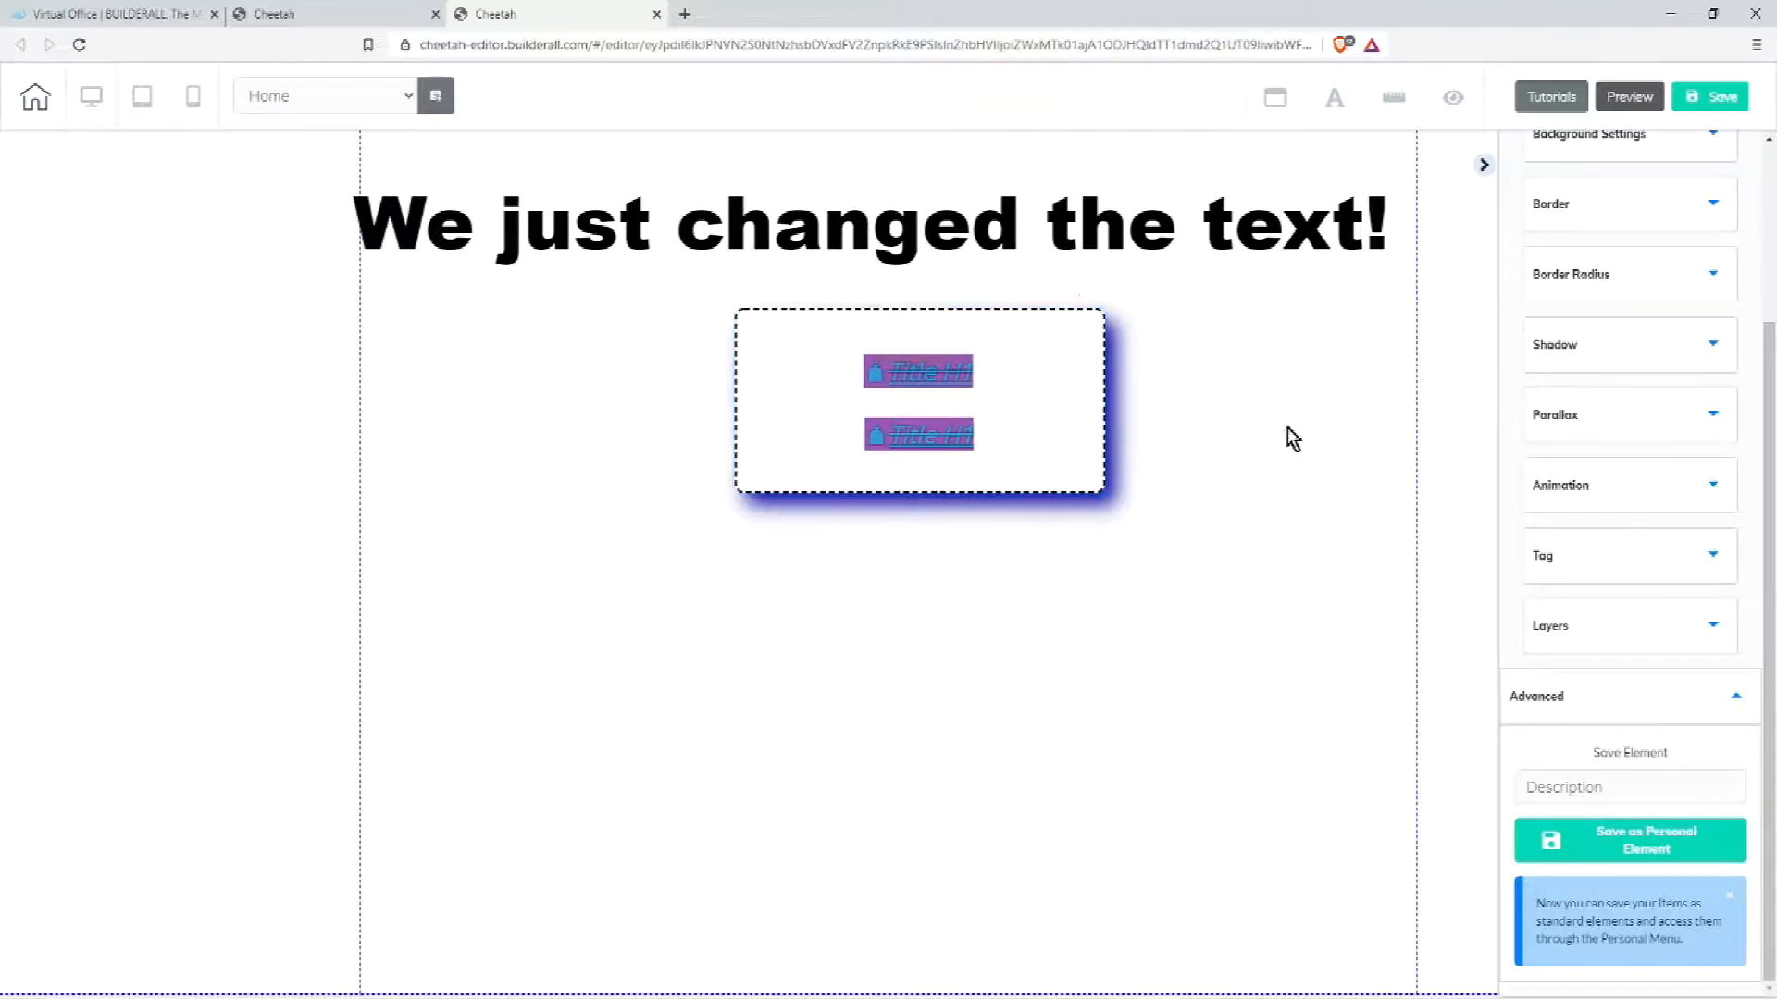
- Place the red-to-orange gradient "YES, I WANT IN!" button element below the box and center it horizontally on the page
scroll(1602, 622, up, 3)
click(1564, 185)
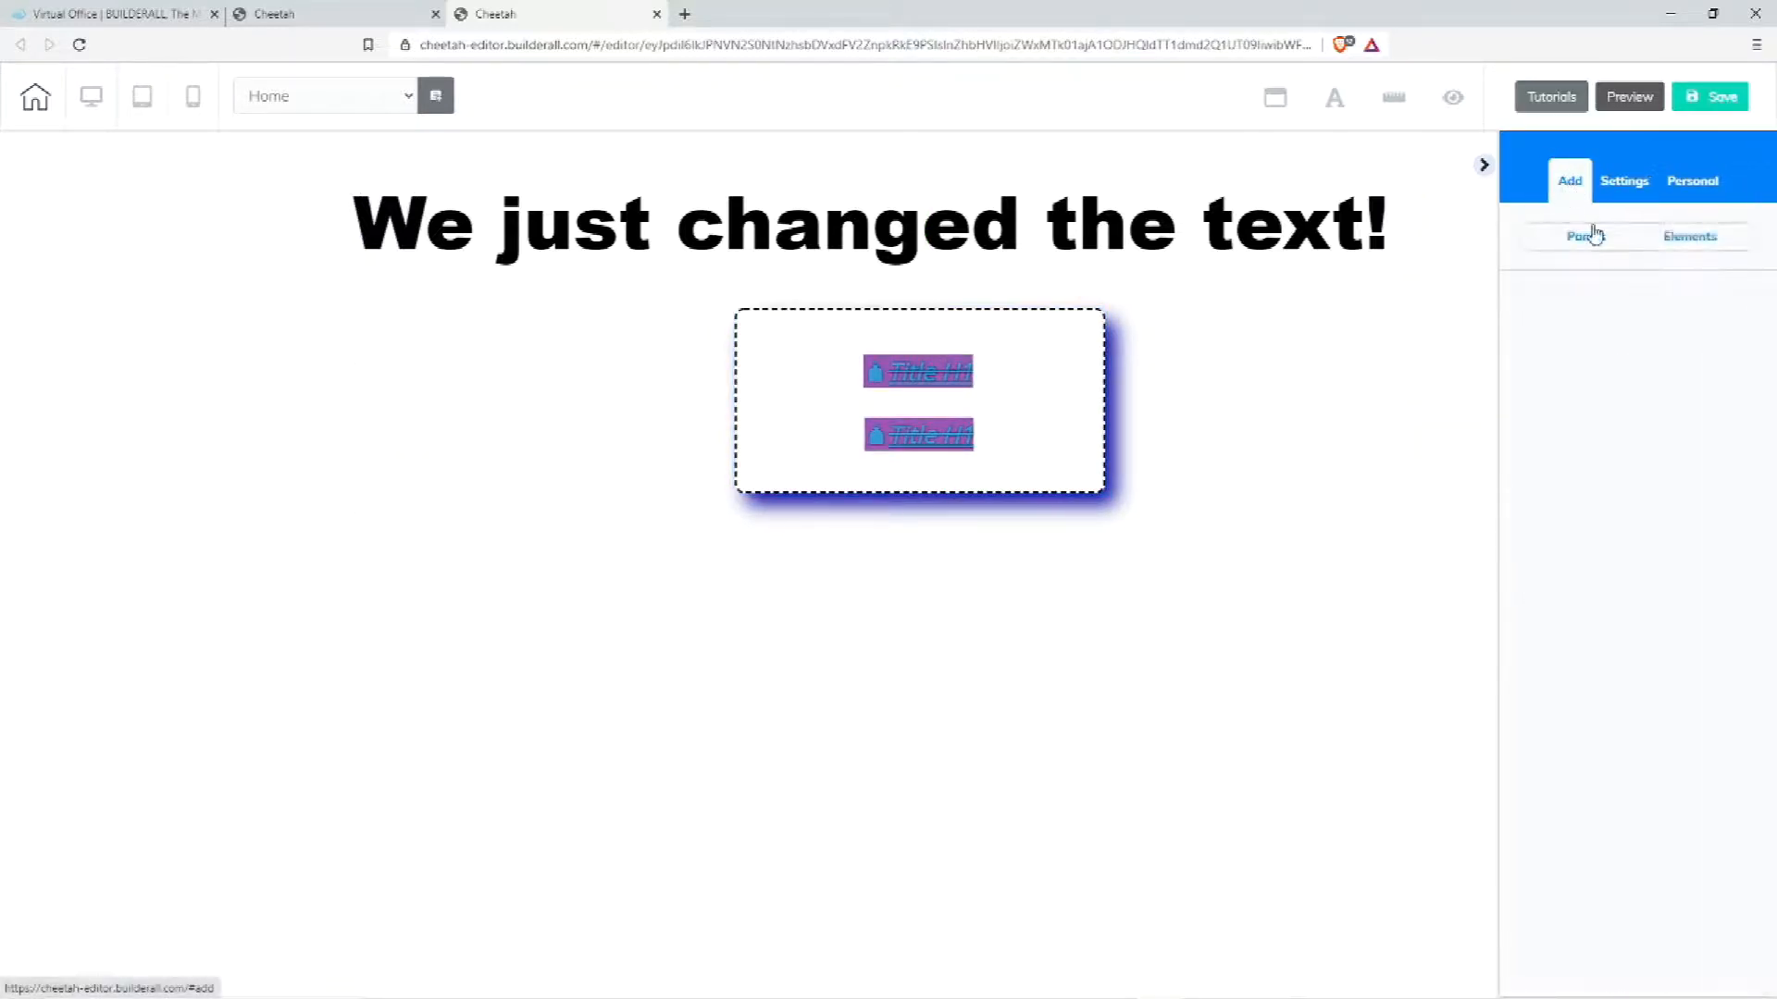
click(1697, 238)
scroll(1656, 523, down, 1)
scroll(1638, 536, down, 5)
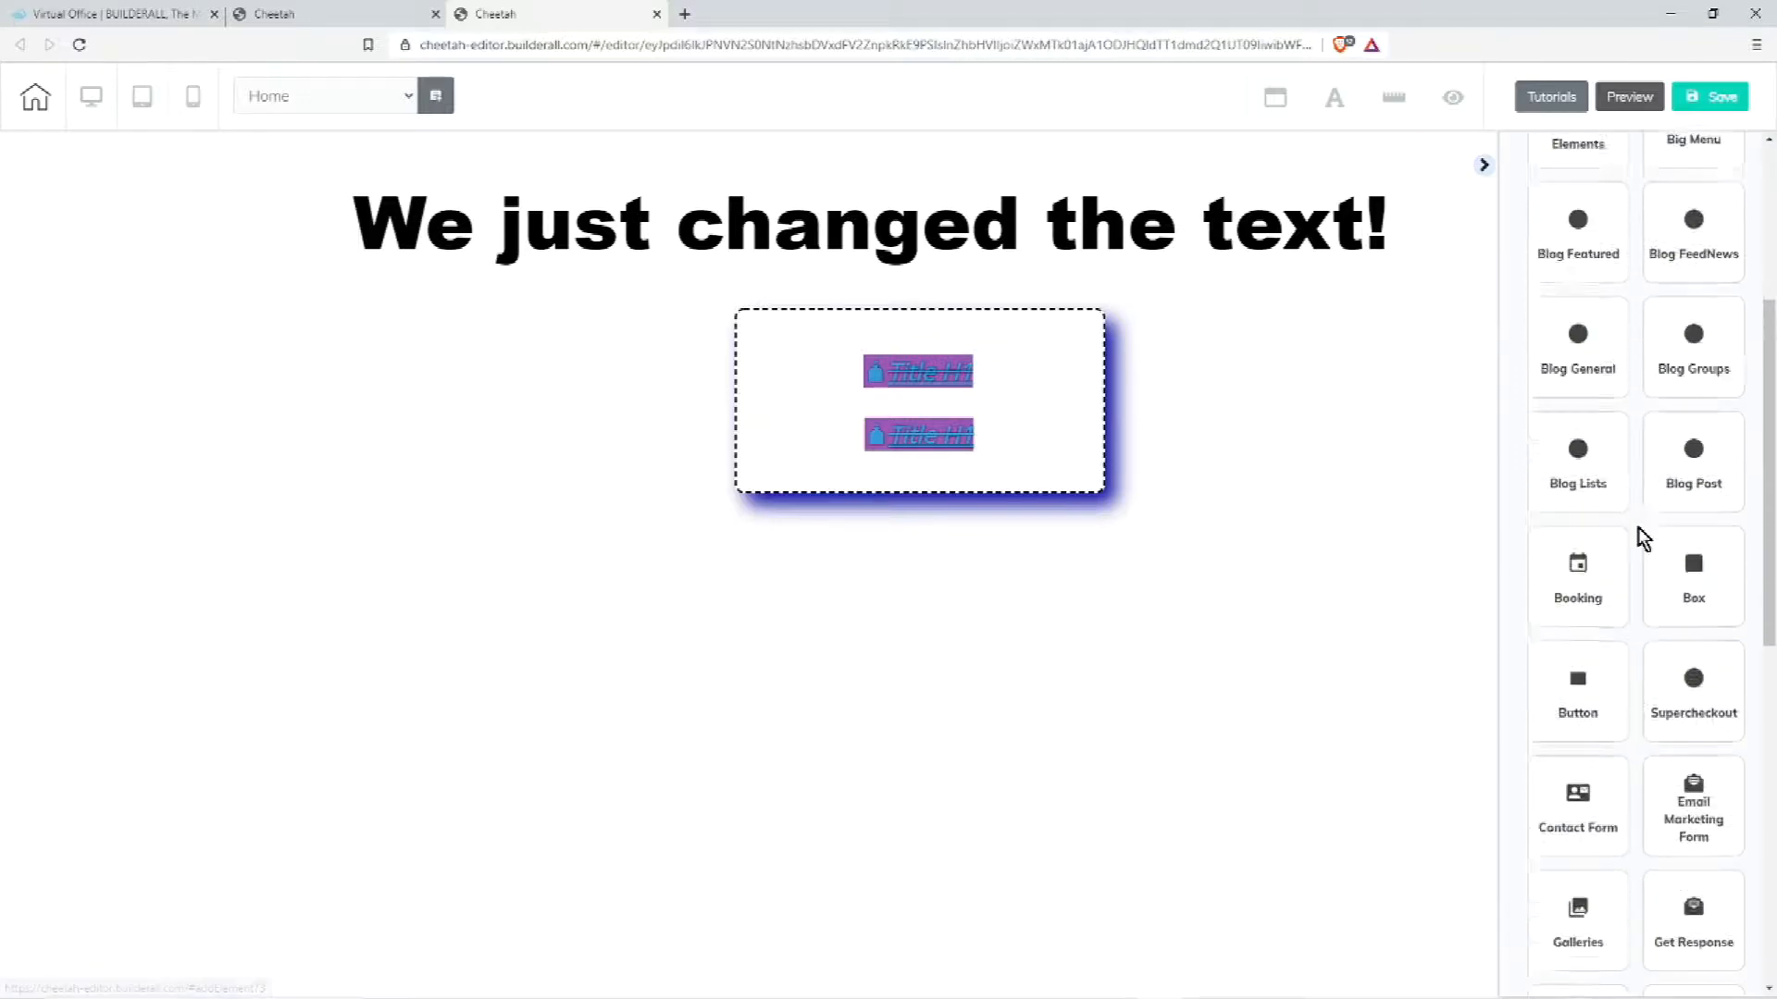
click(1589, 535)
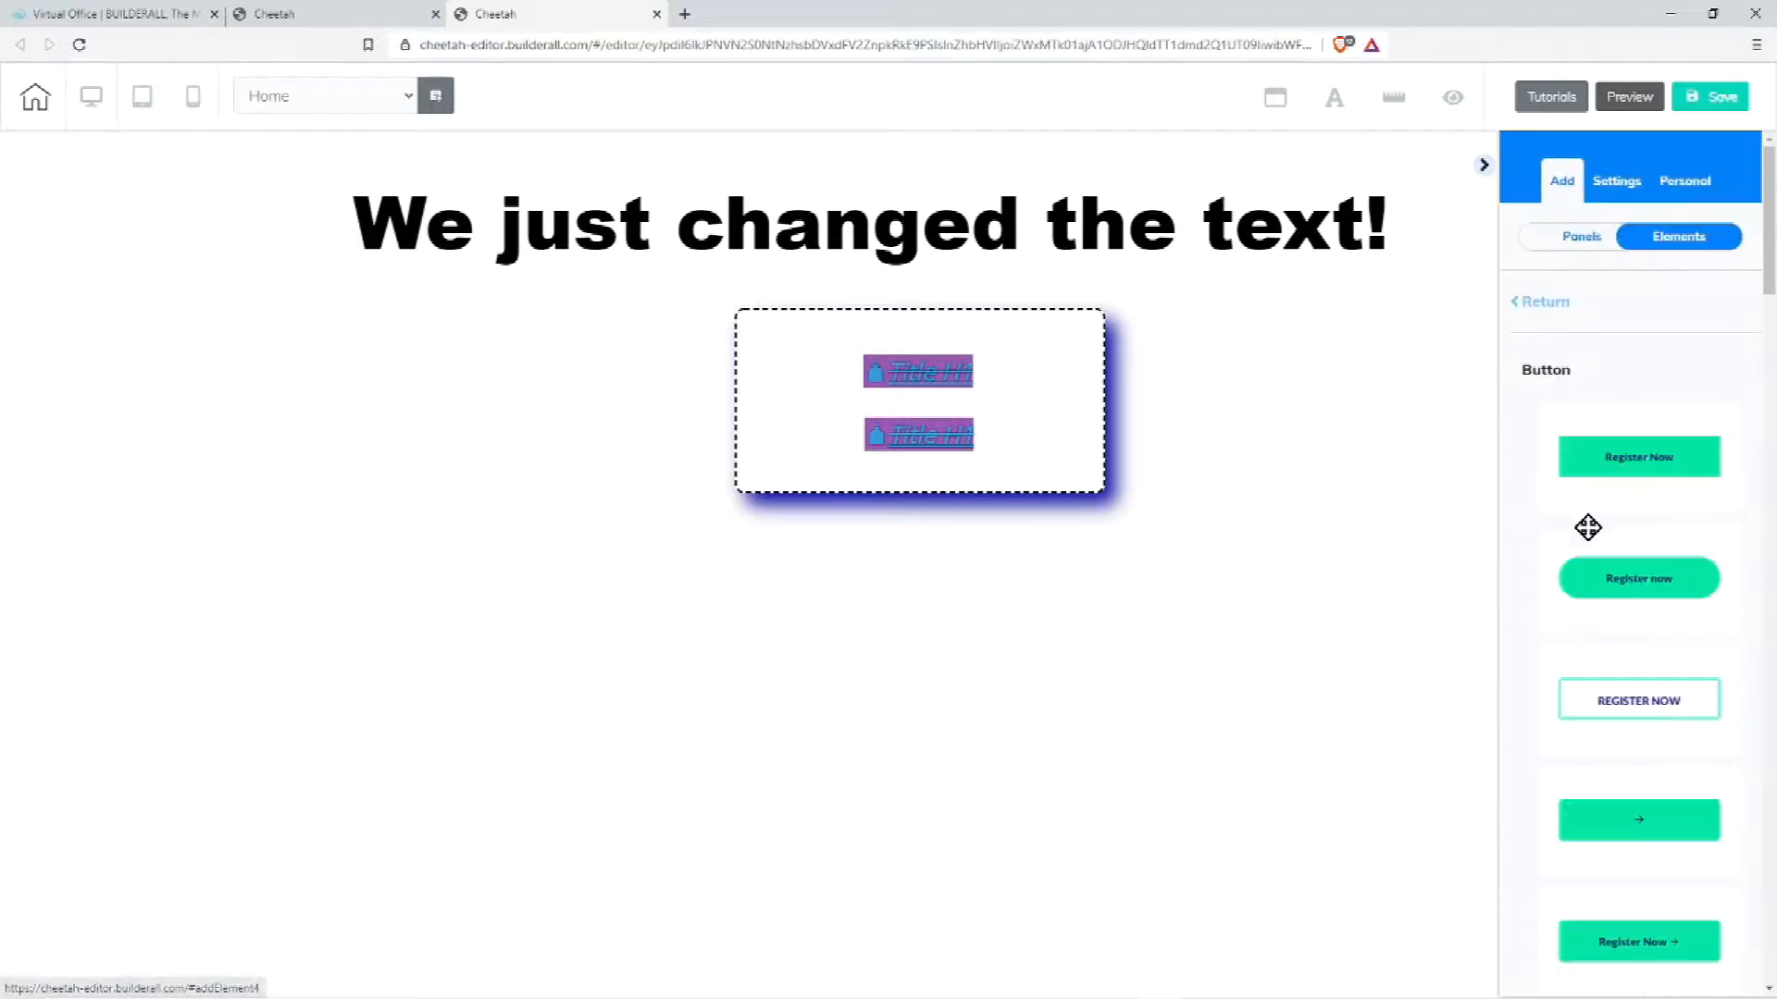
scroll(1673, 566, down, 3)
scroll(1673, 566, down, 15)
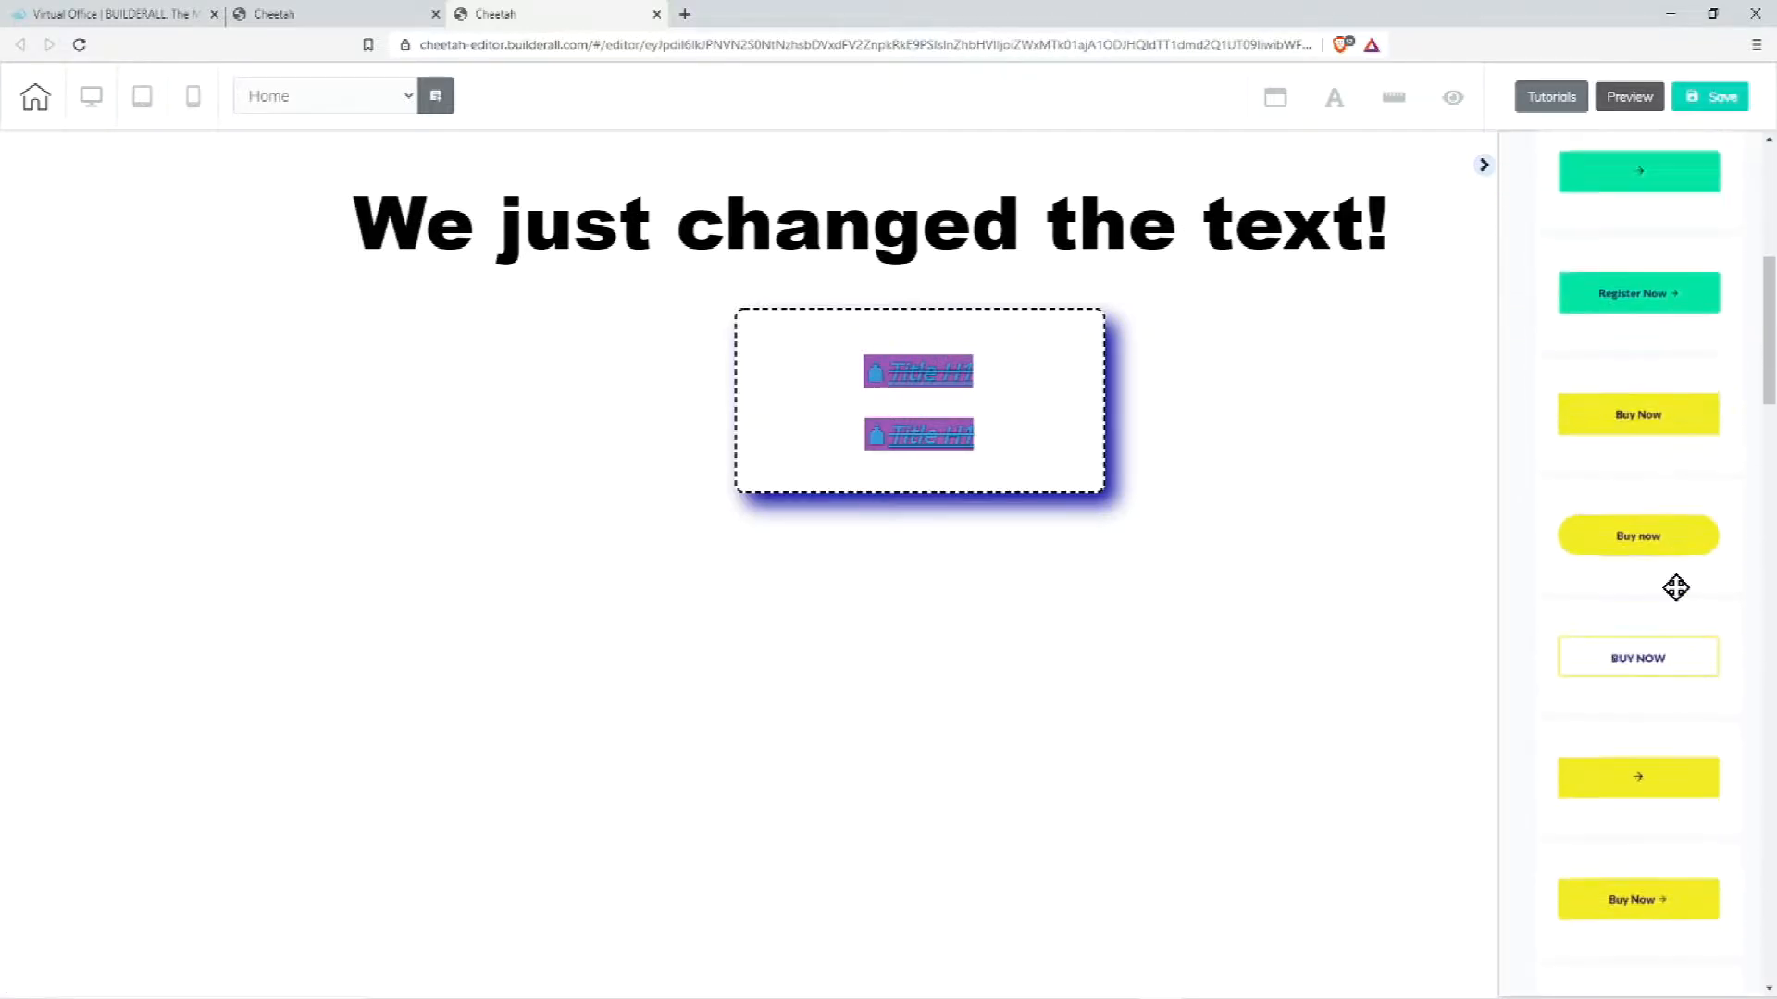
scroll(1671, 628, down, 8)
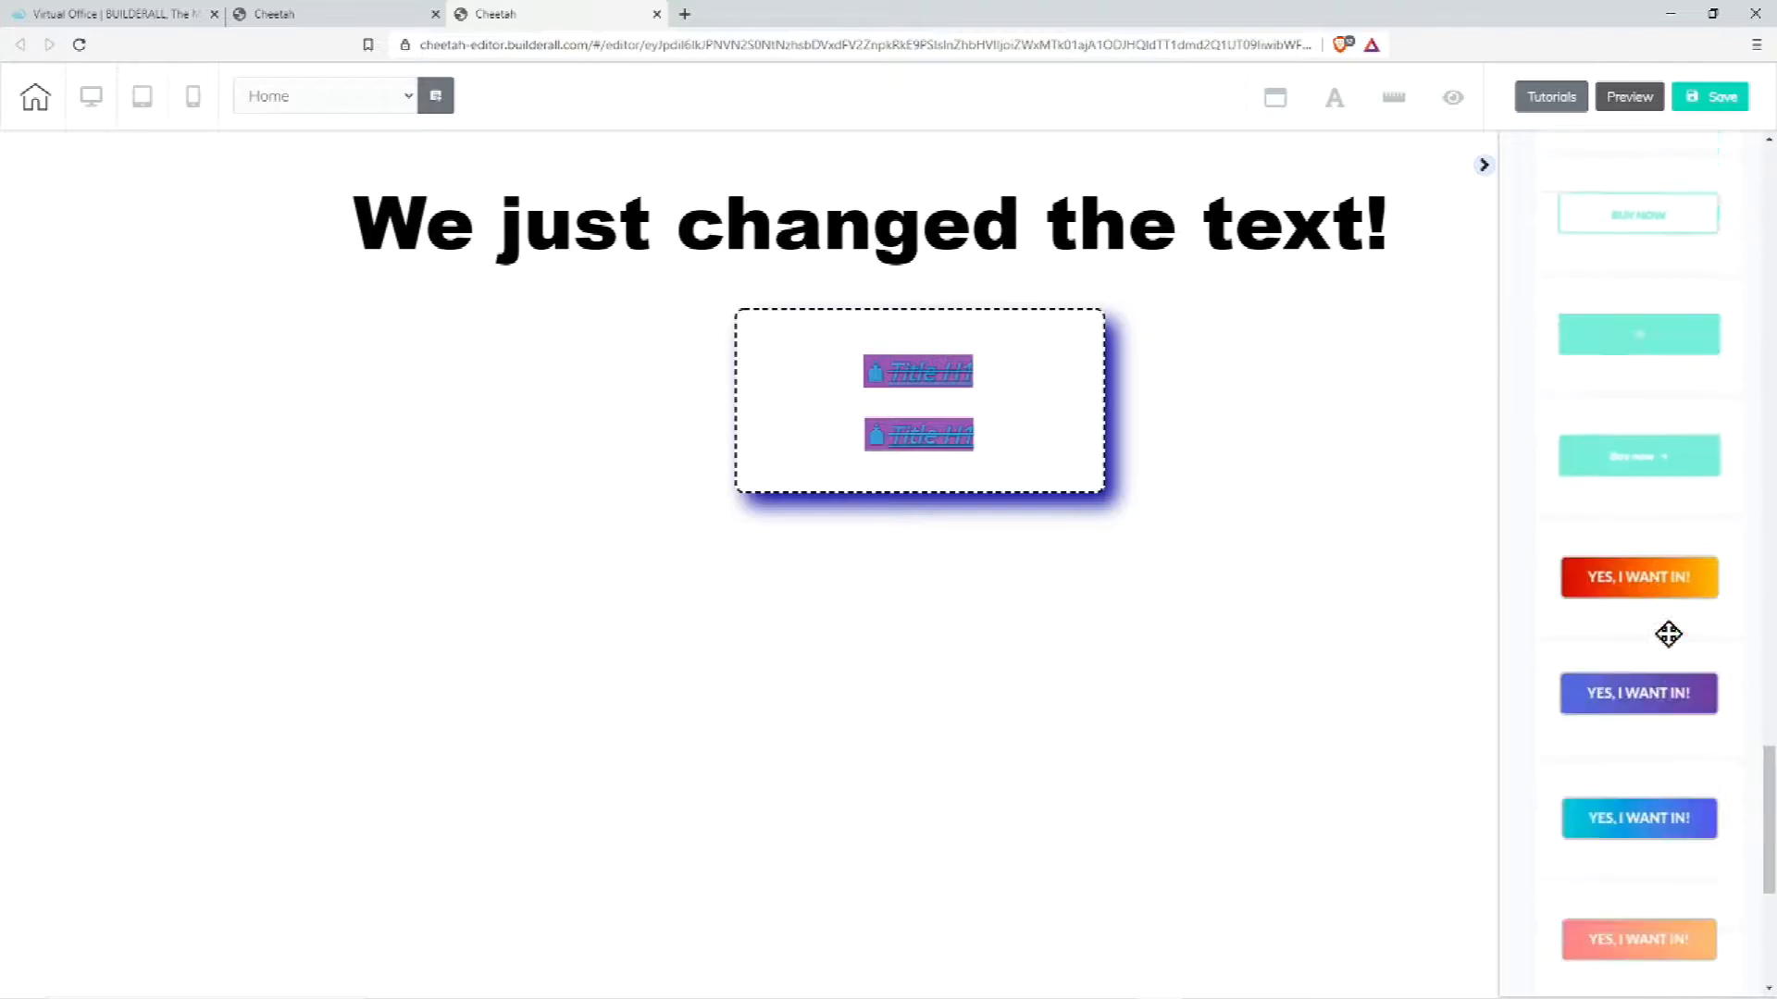
drag(1662, 484, 903, 620)
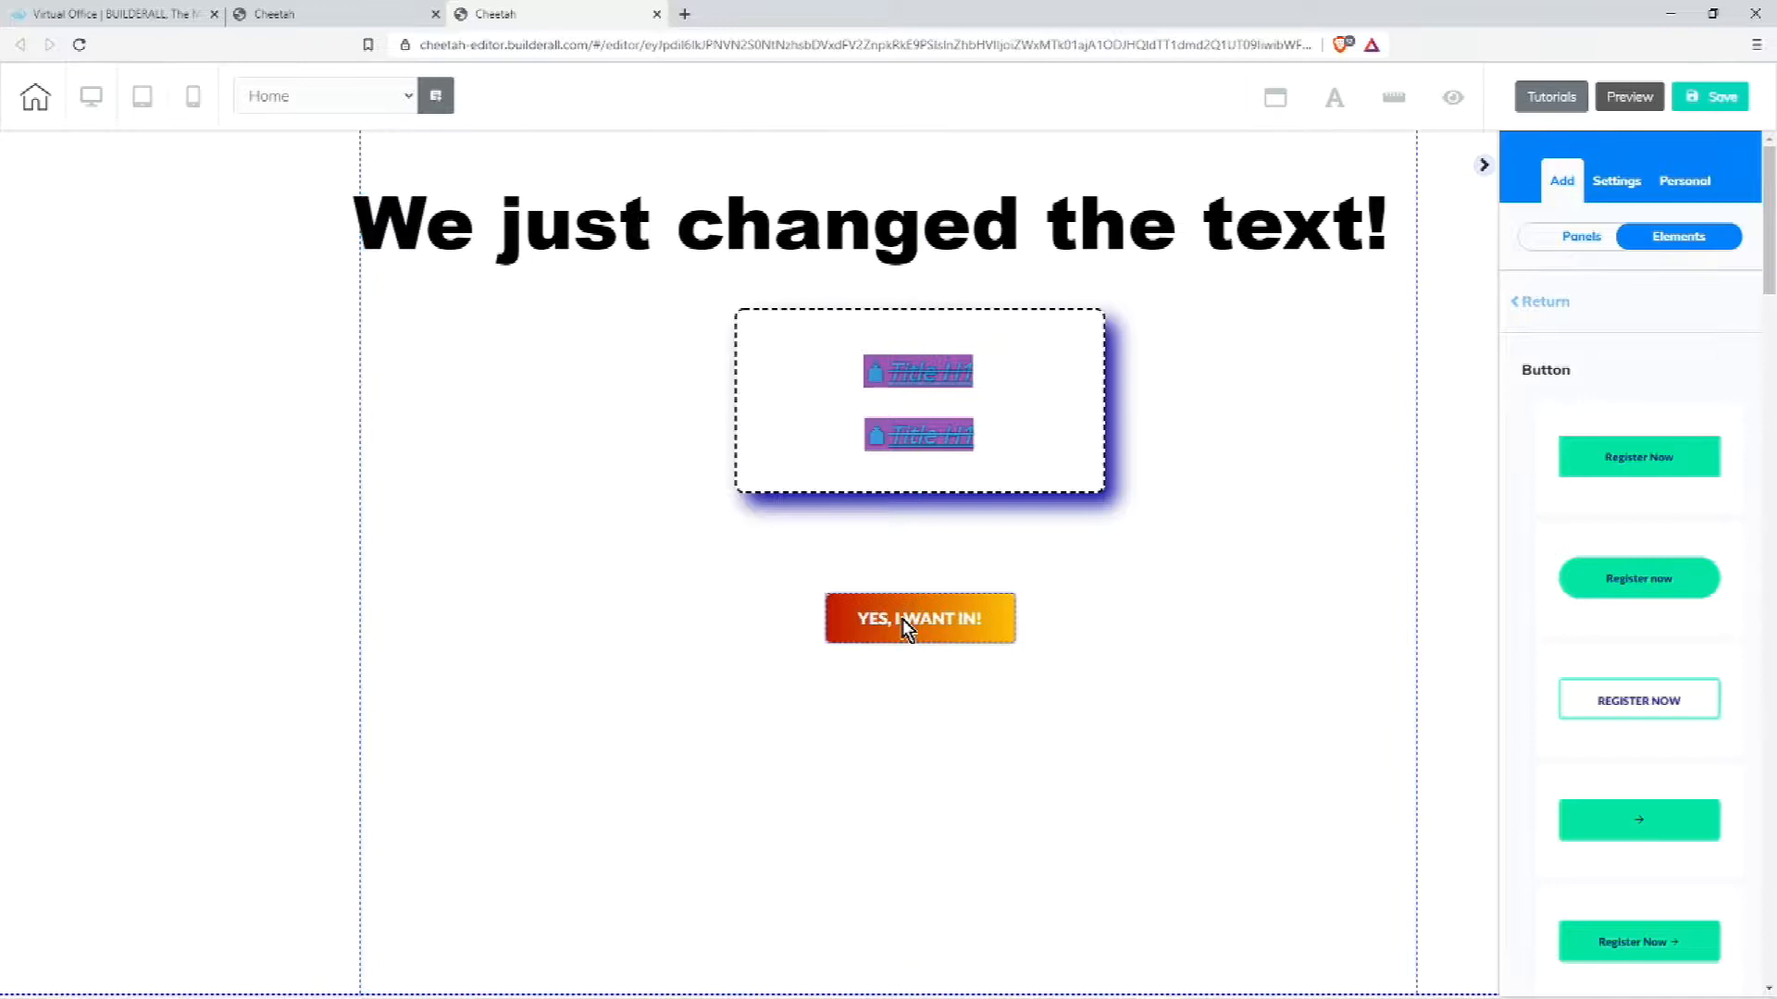
click(902, 620)
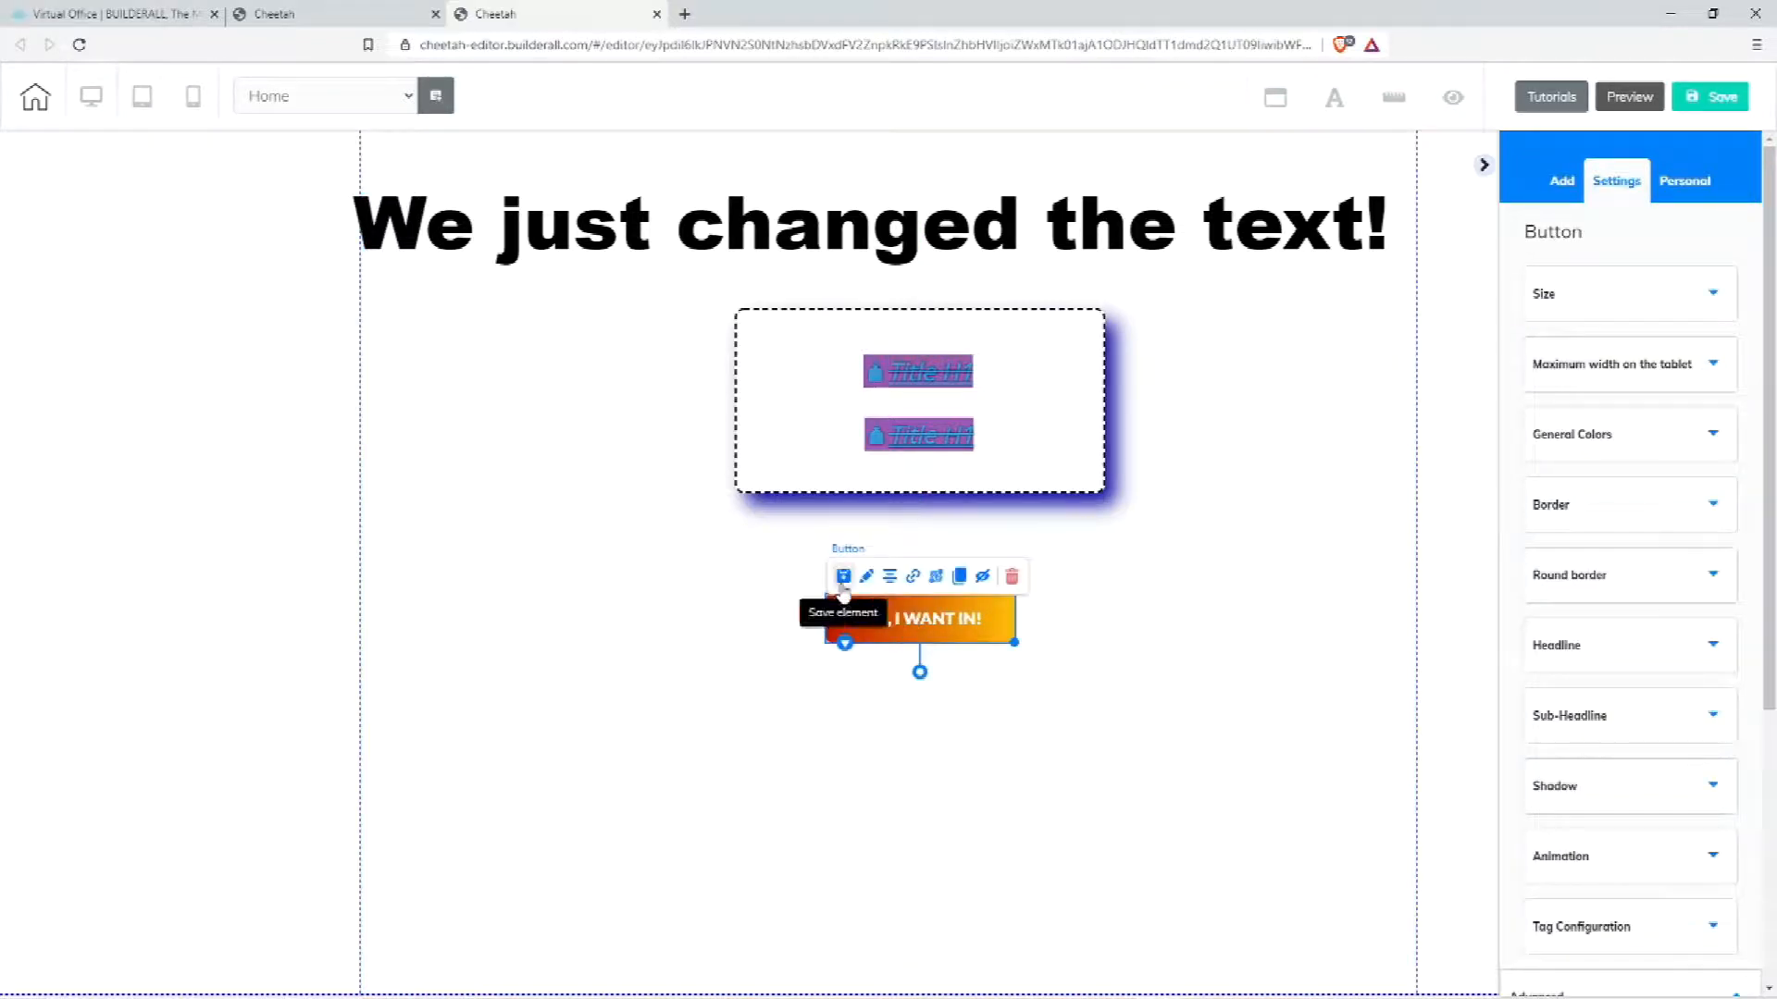
click(890, 579)
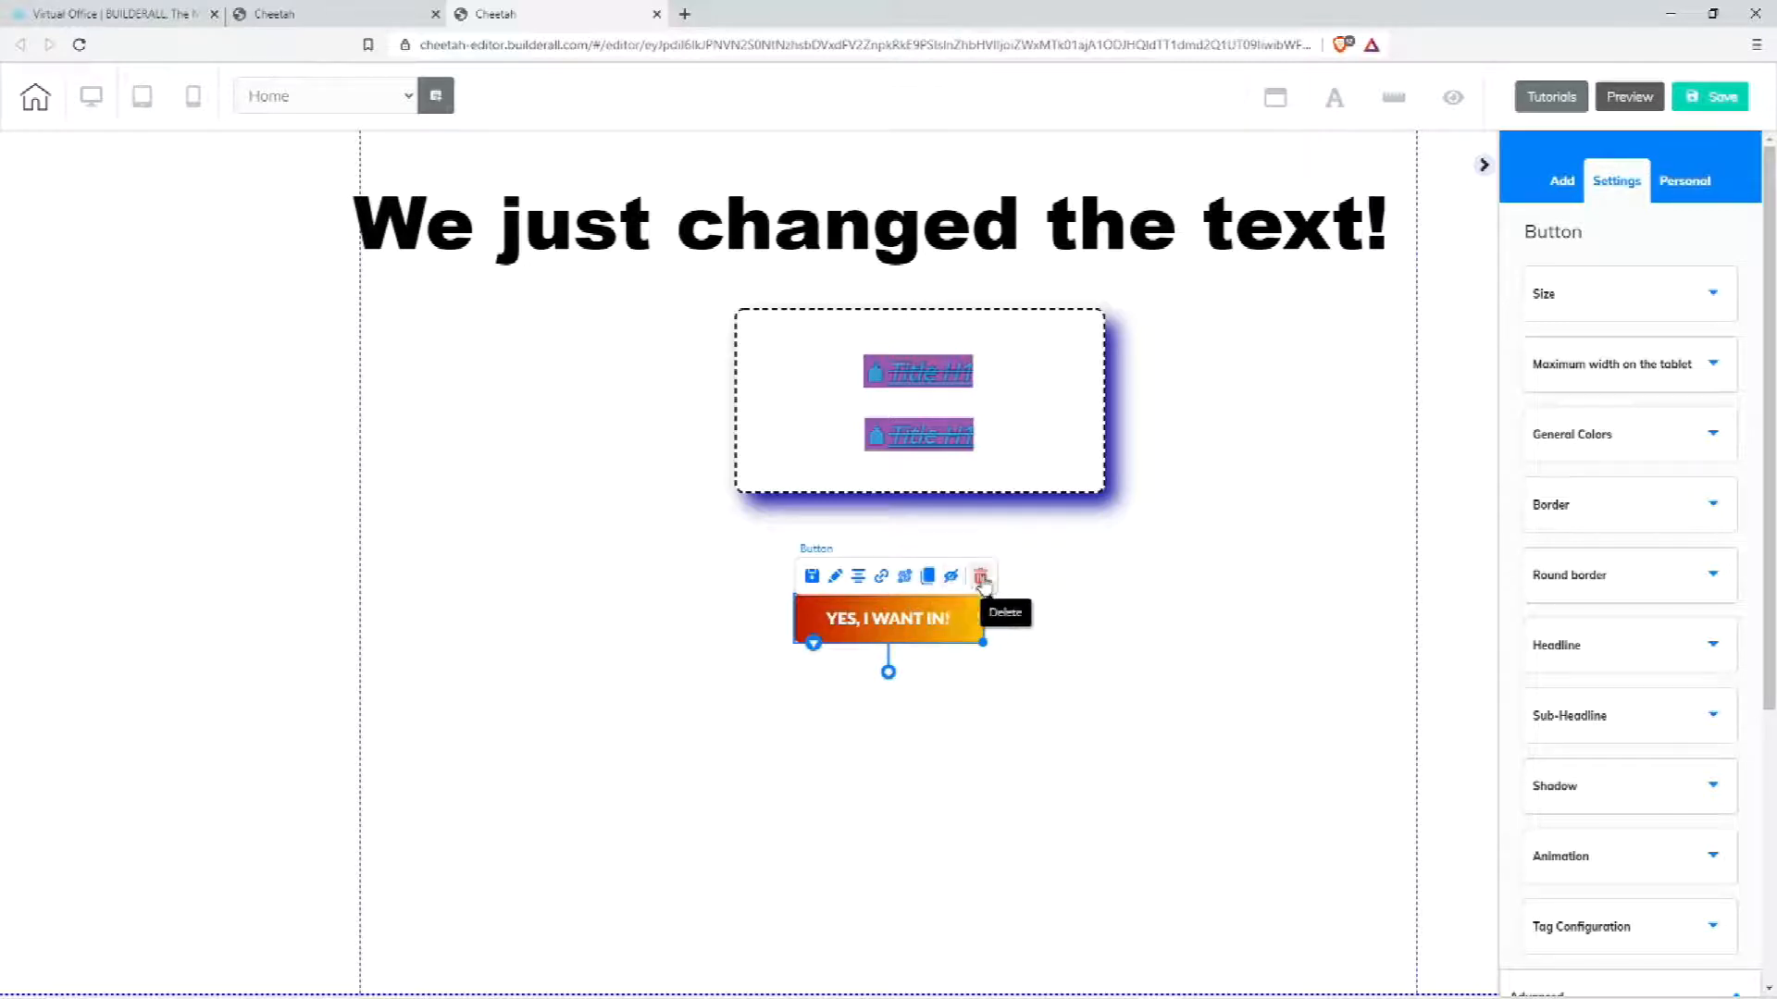
- Examine the button's link settings for web URLs, pages, Builderall Autotags, popups, anchors, videos and downloads
click(882, 579)
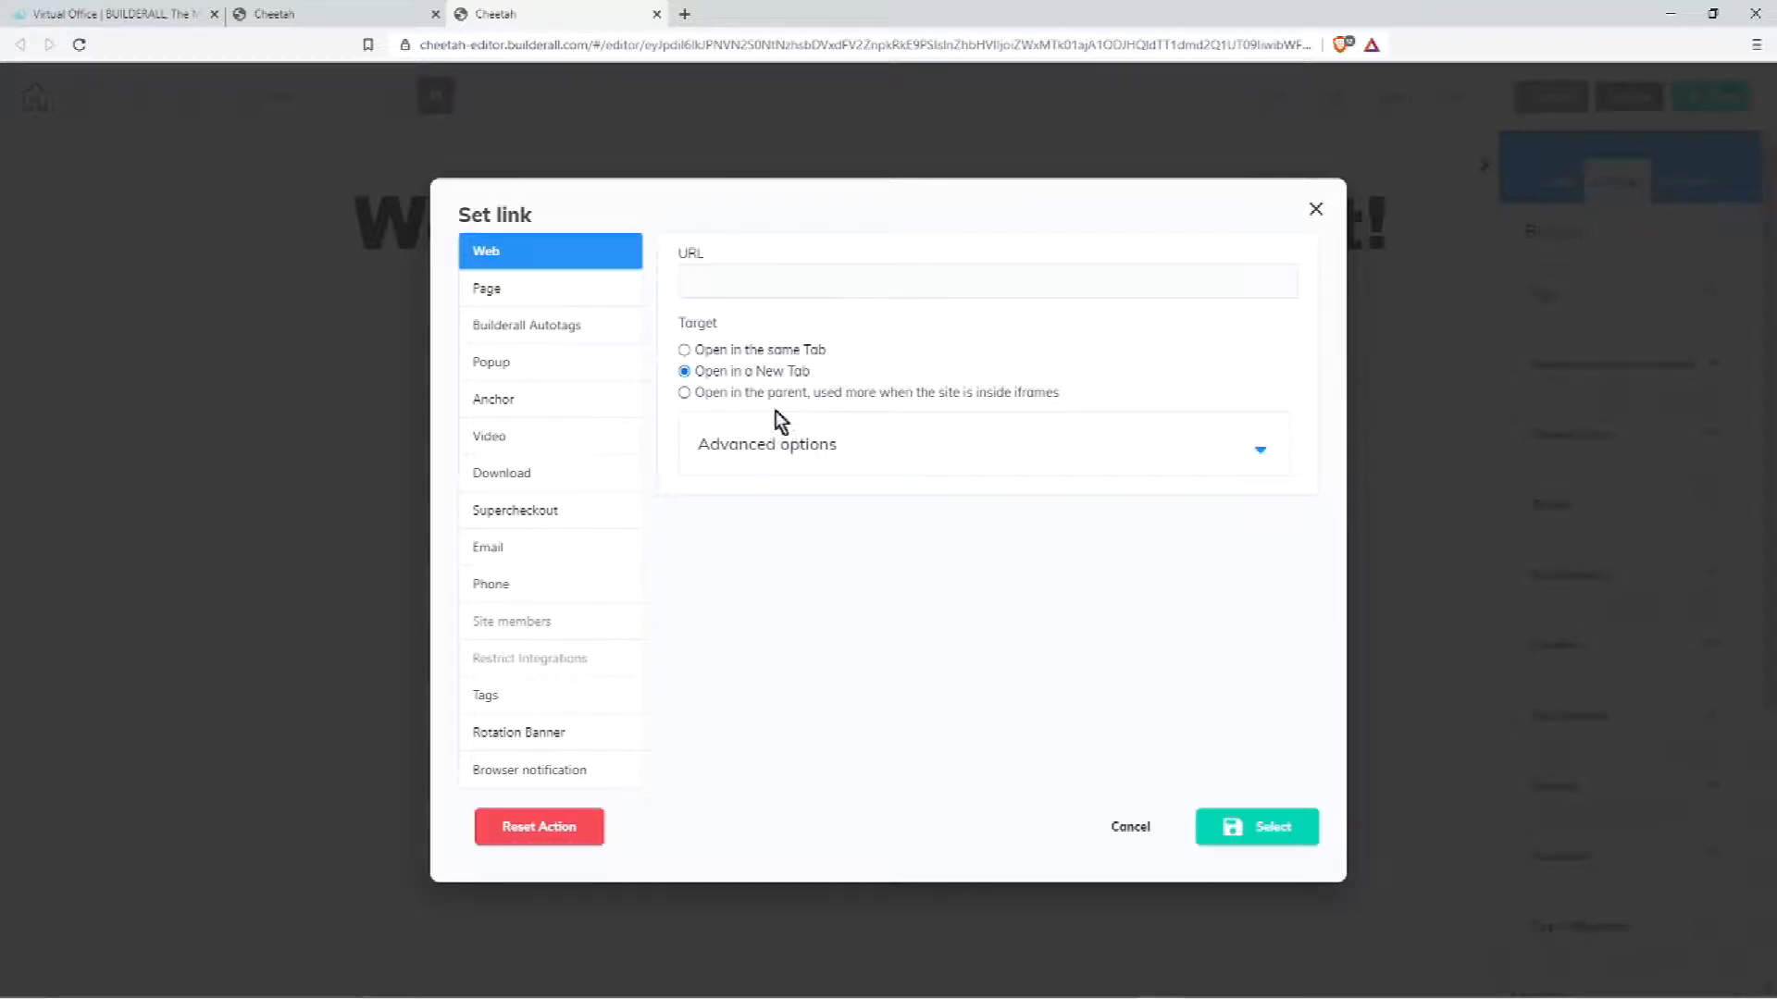
click(825, 458)
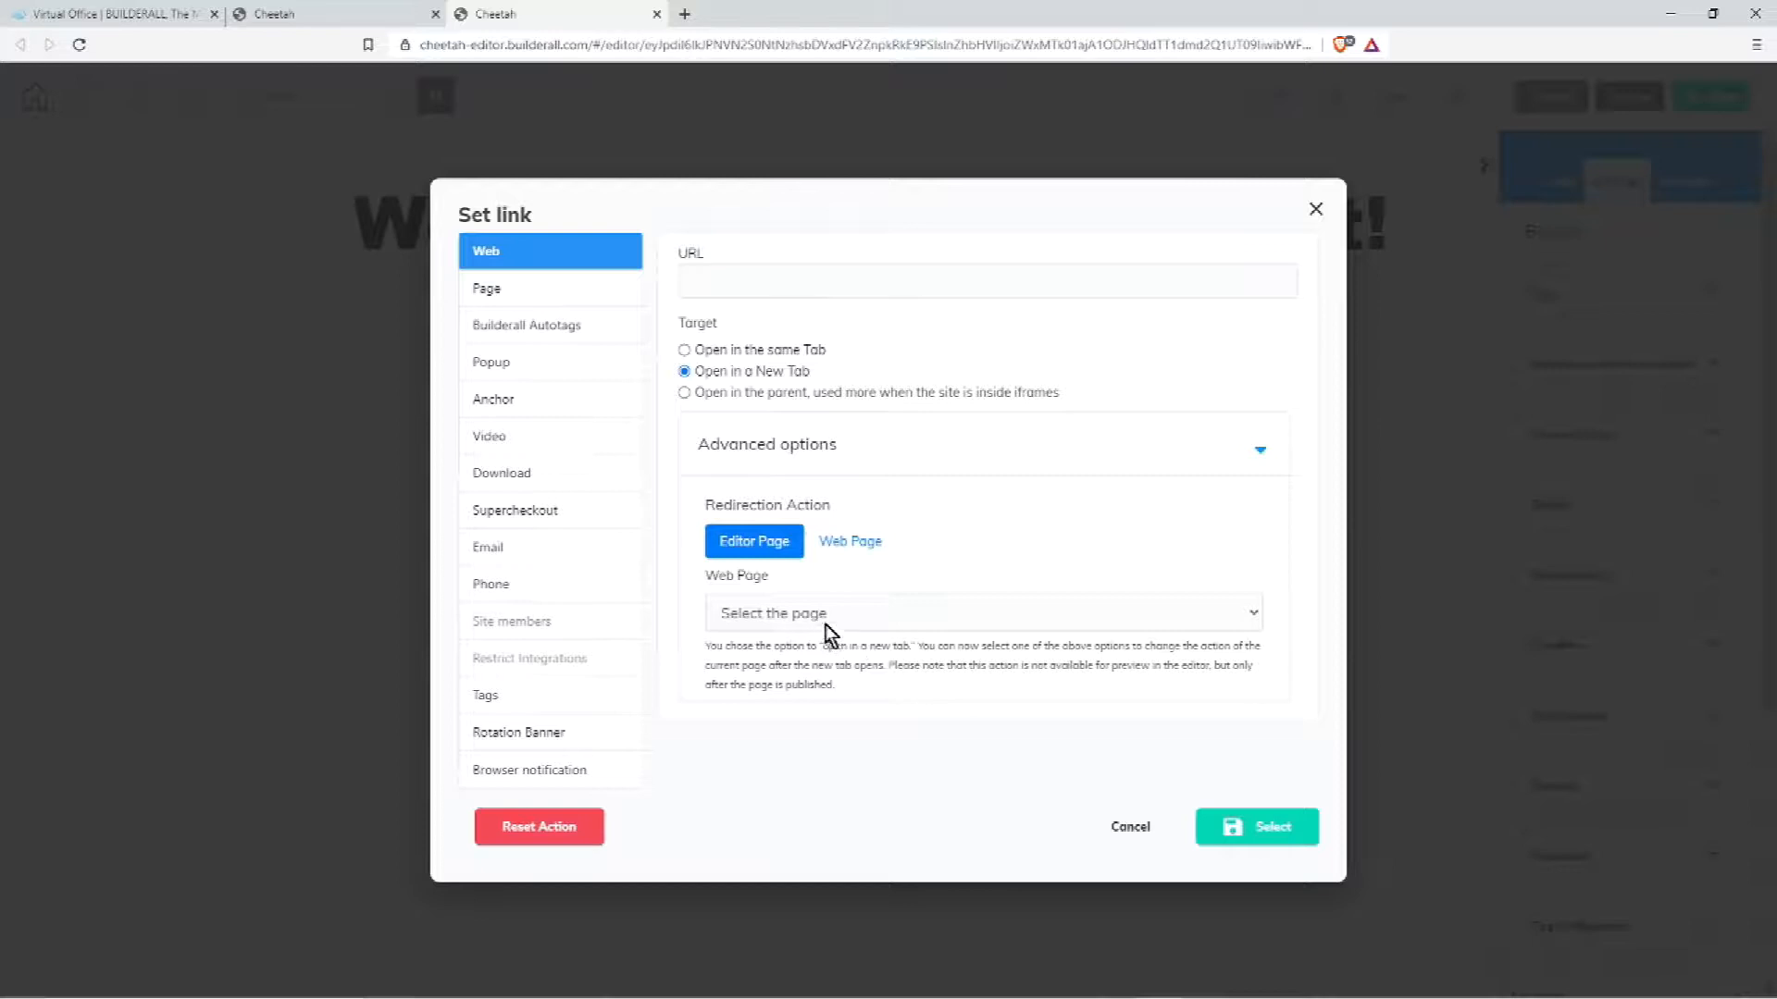
click(569, 295)
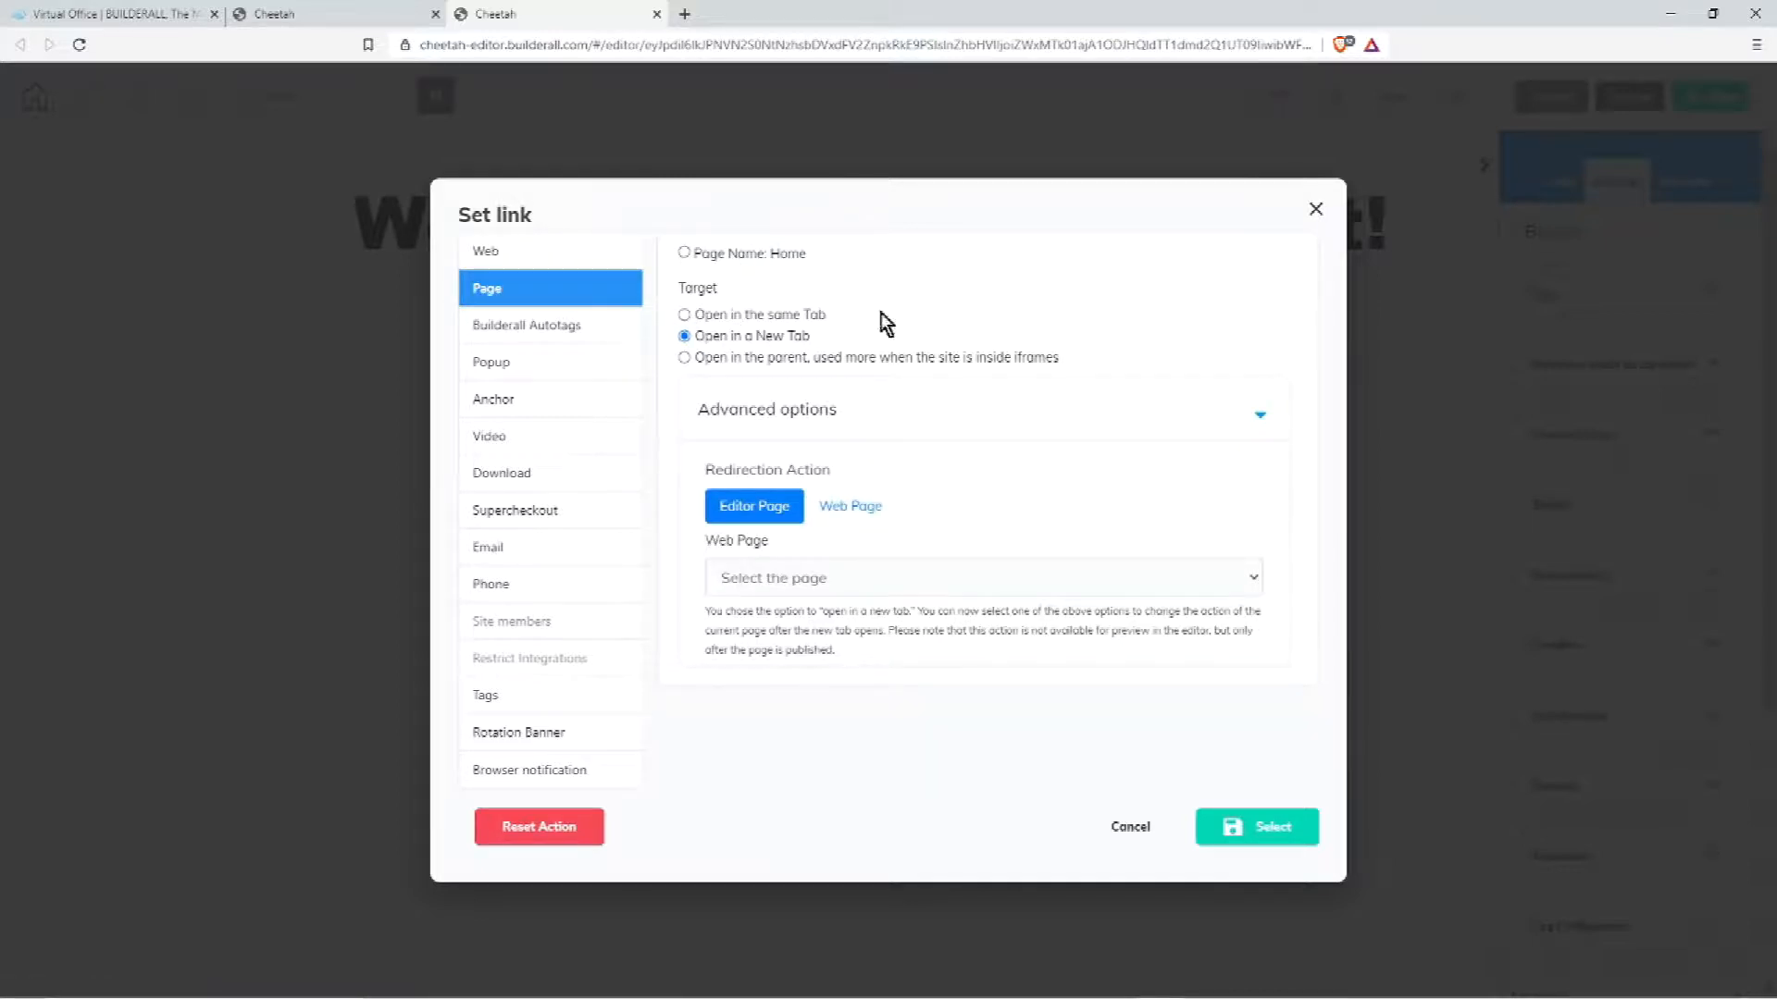
click(584, 332)
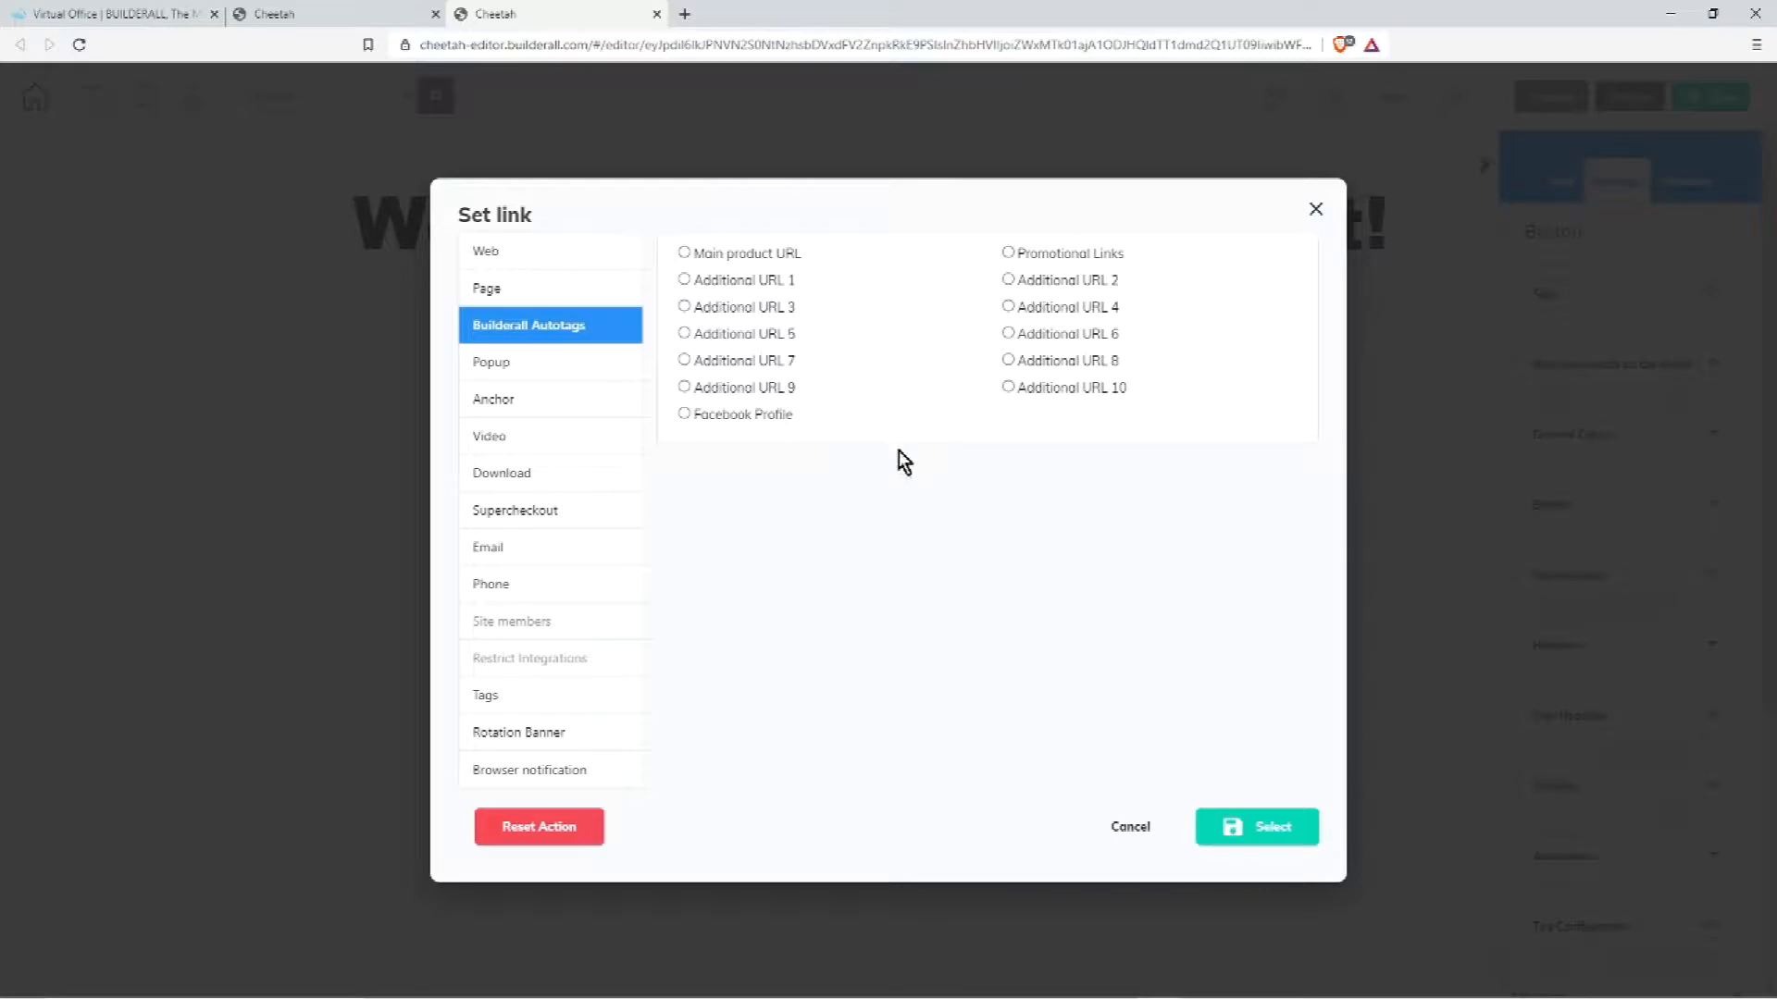
click(521, 365)
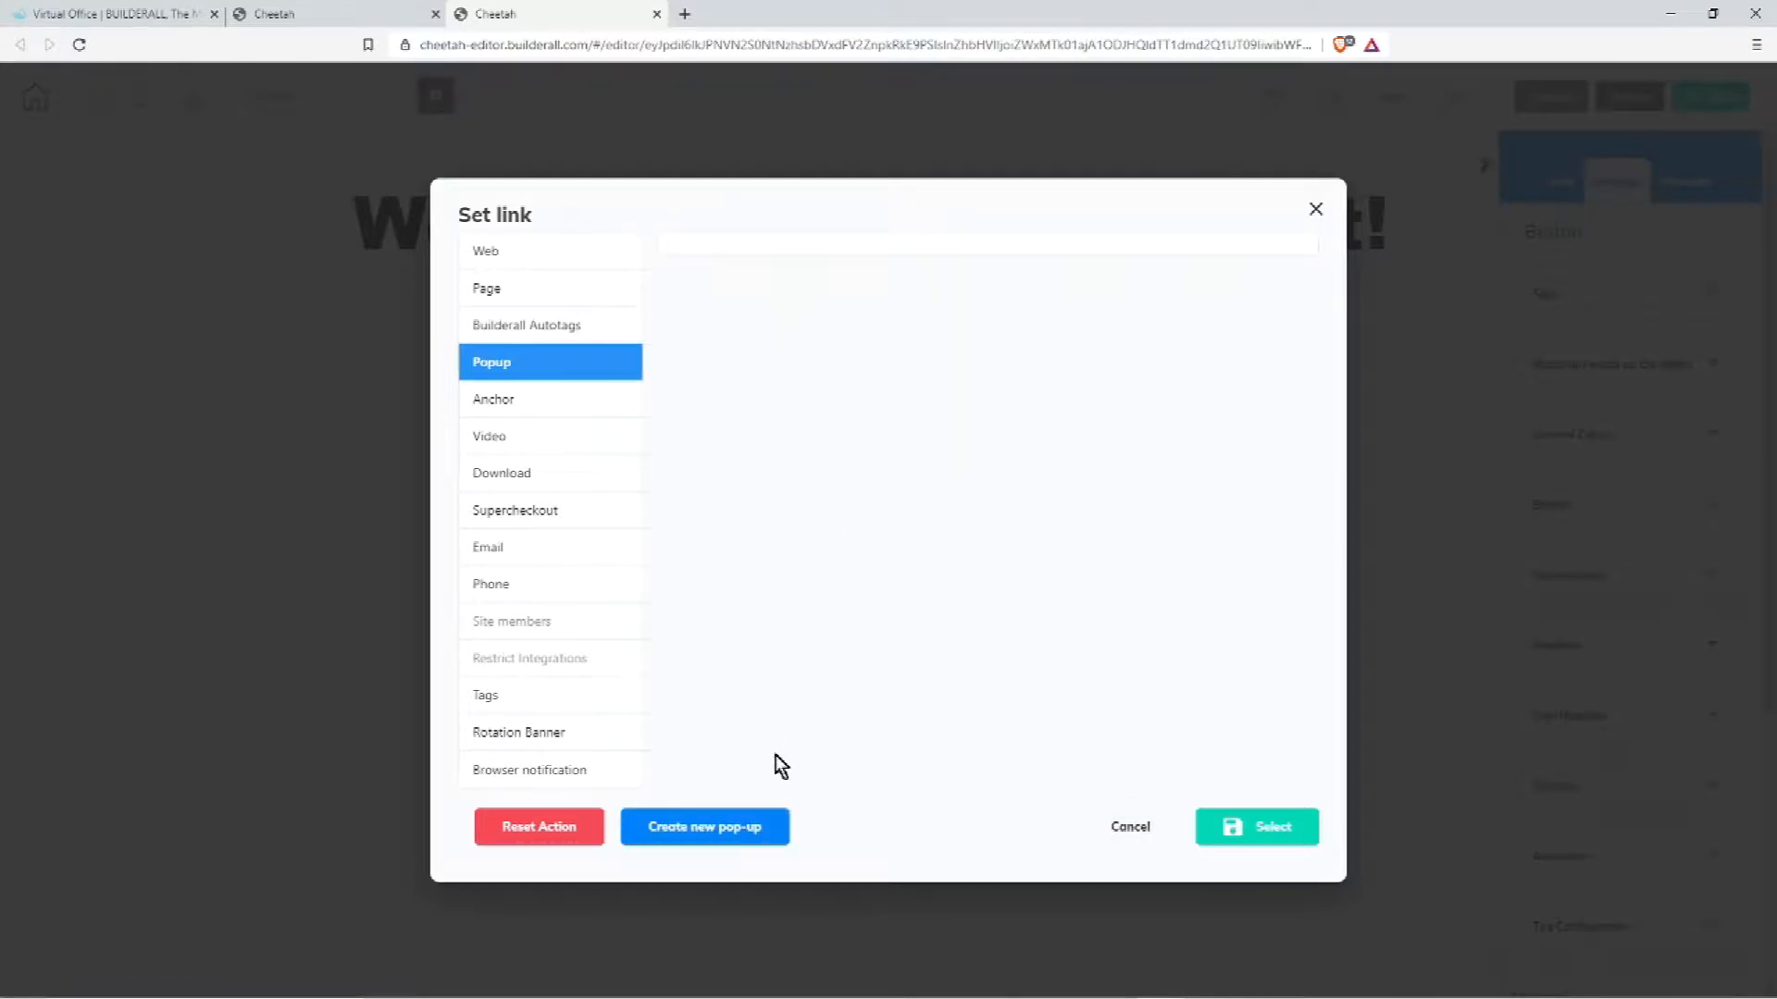
click(542, 410)
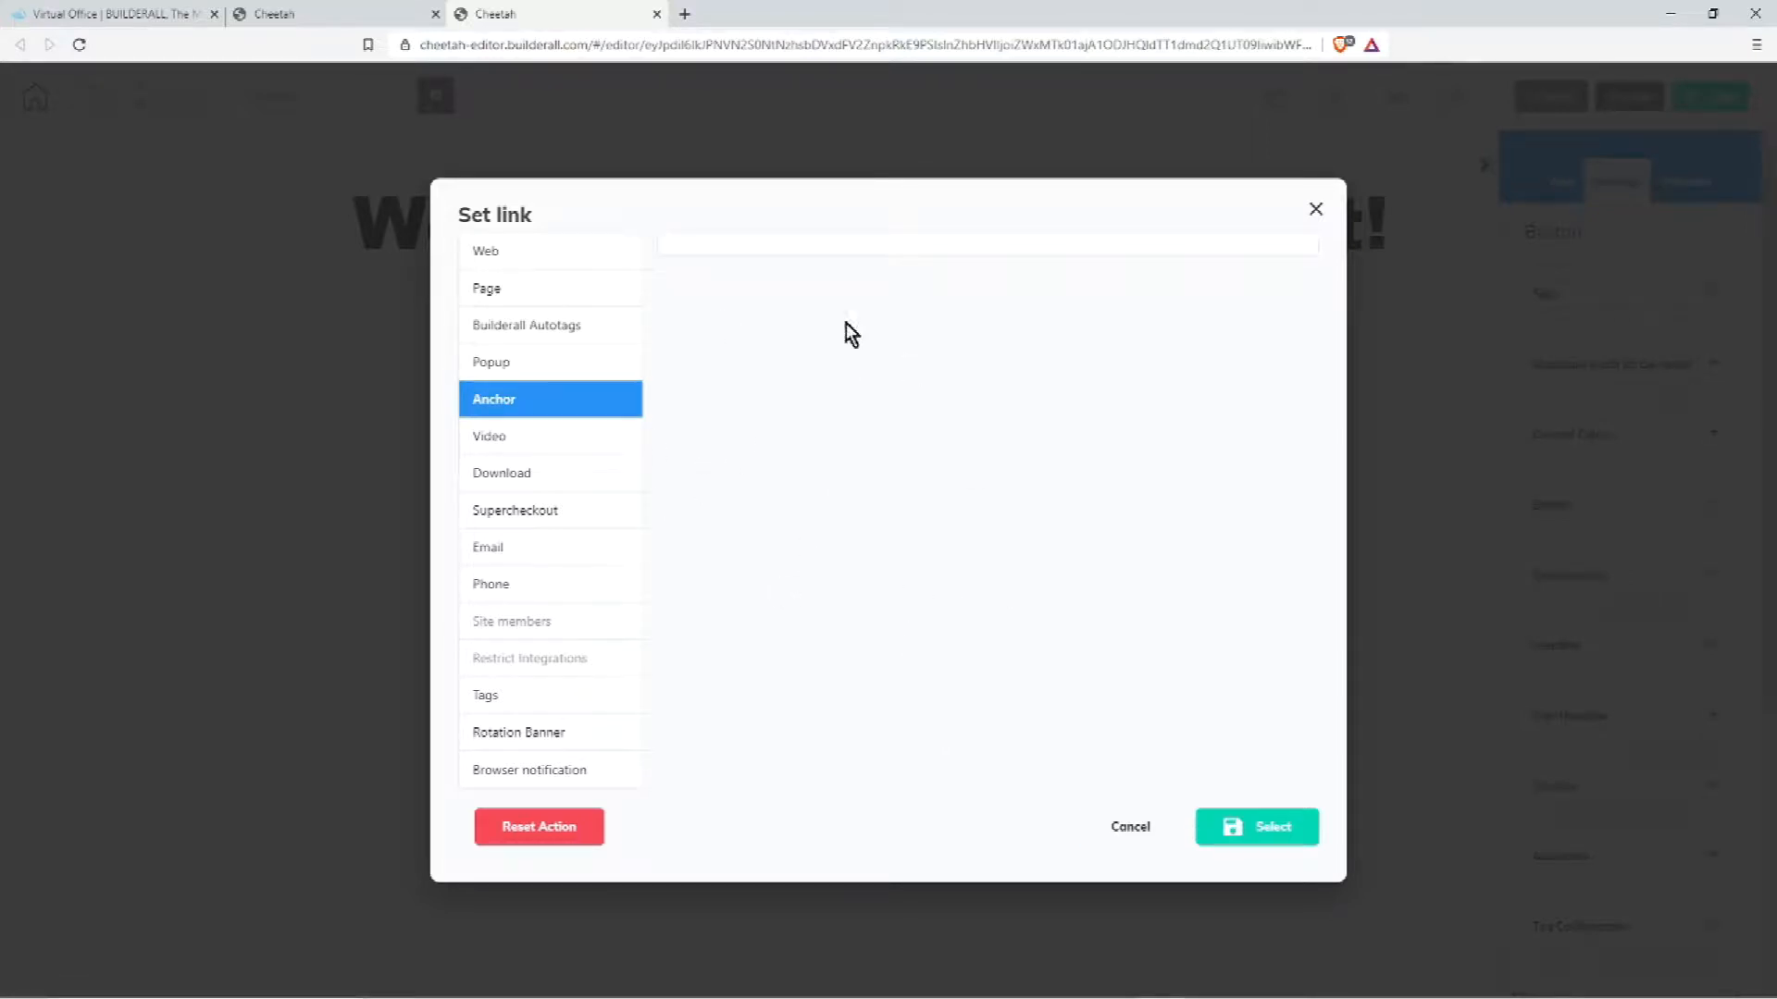
click(547, 442)
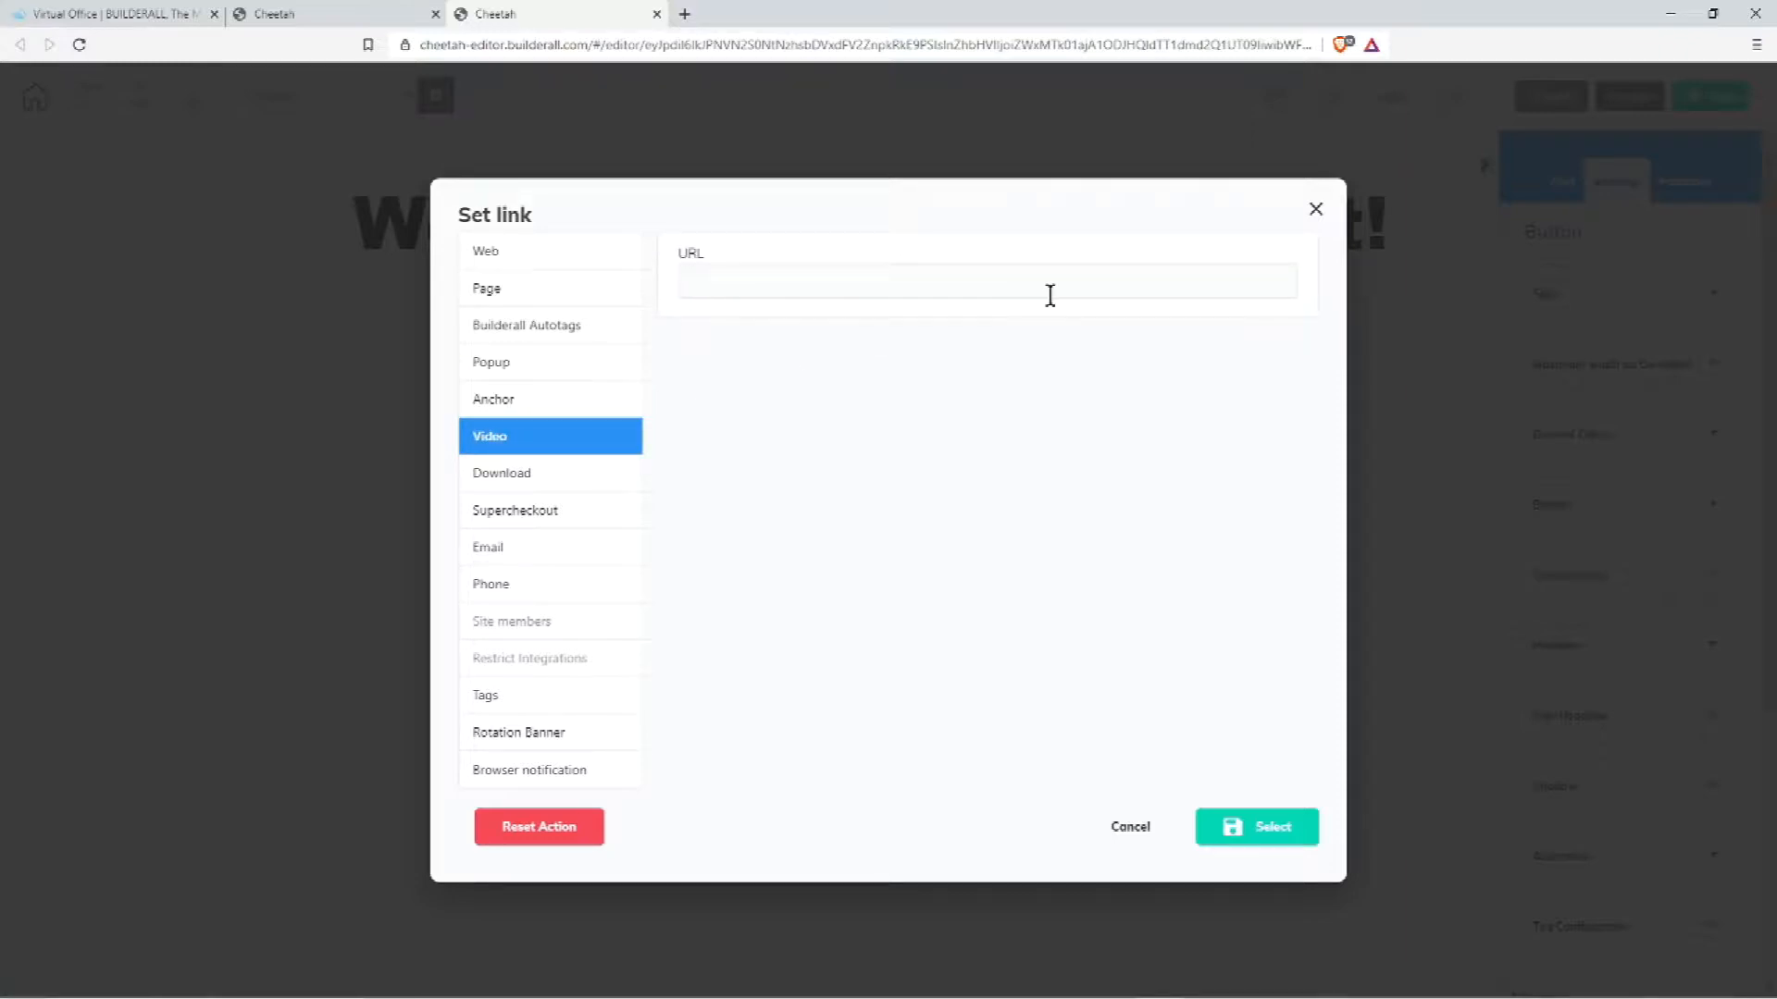
click(507, 472)
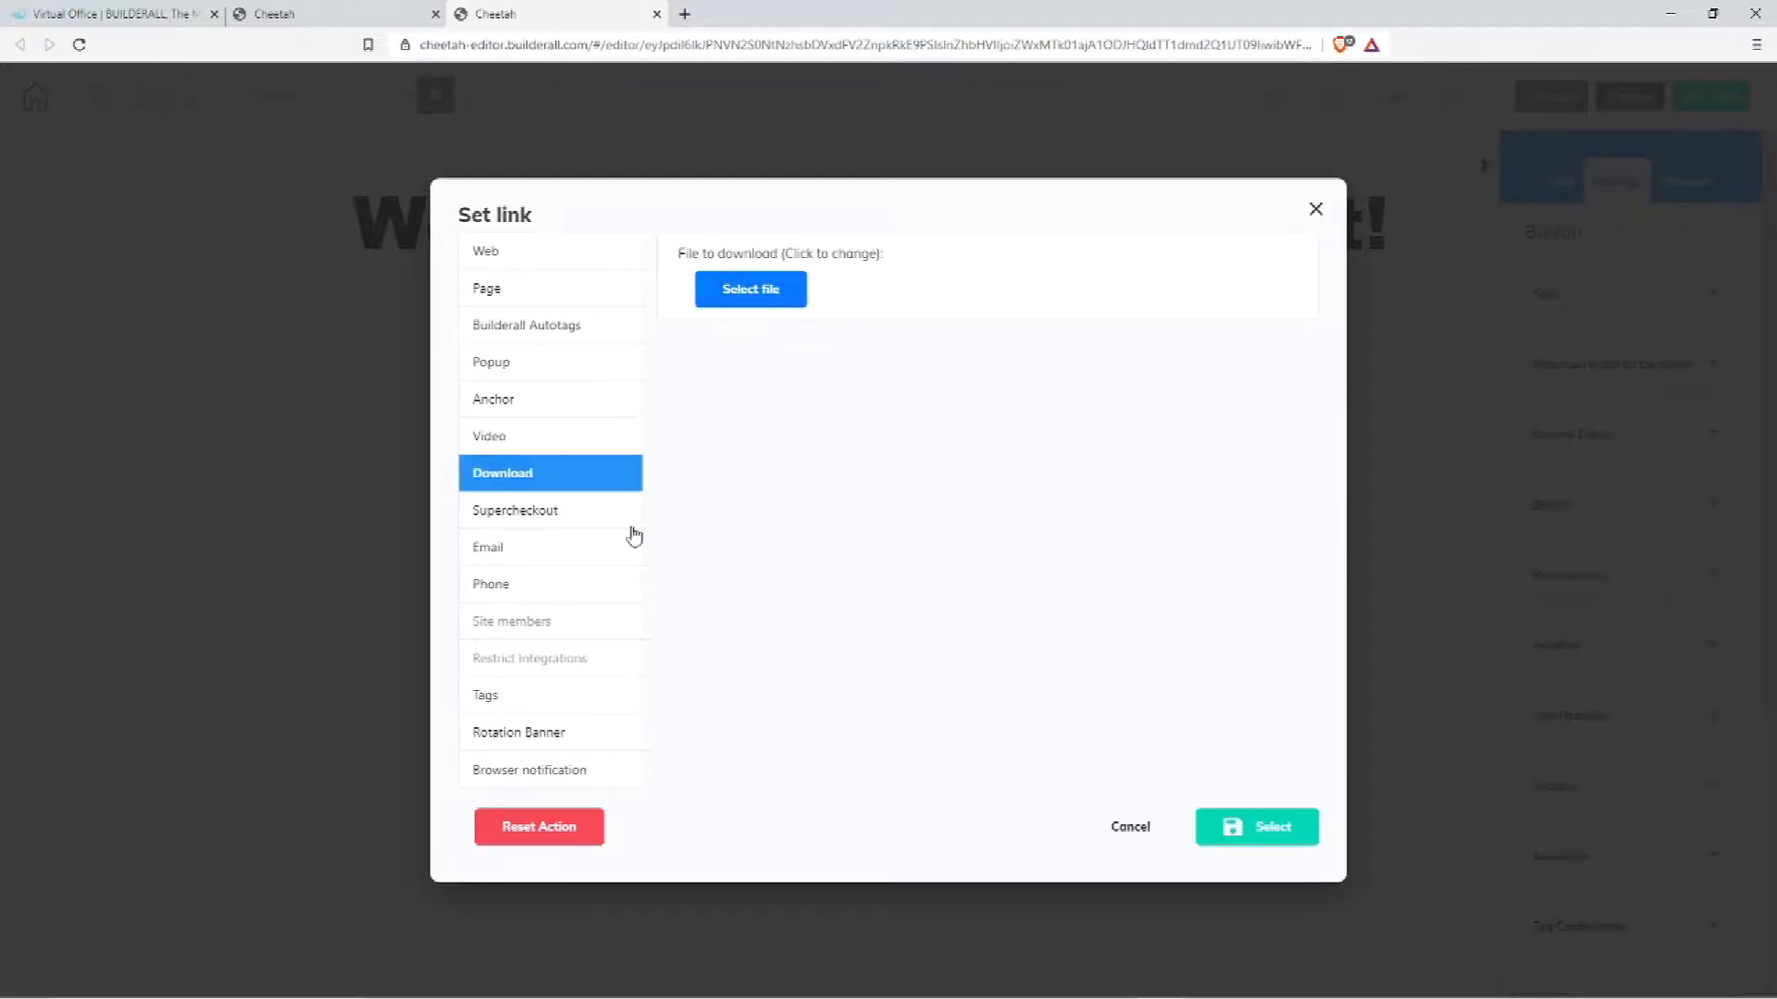
- Examine the Supercheckout, Email and Phone link settings, including the product choices and the actions available for a visitor's click
click(568, 521)
click(979, 292)
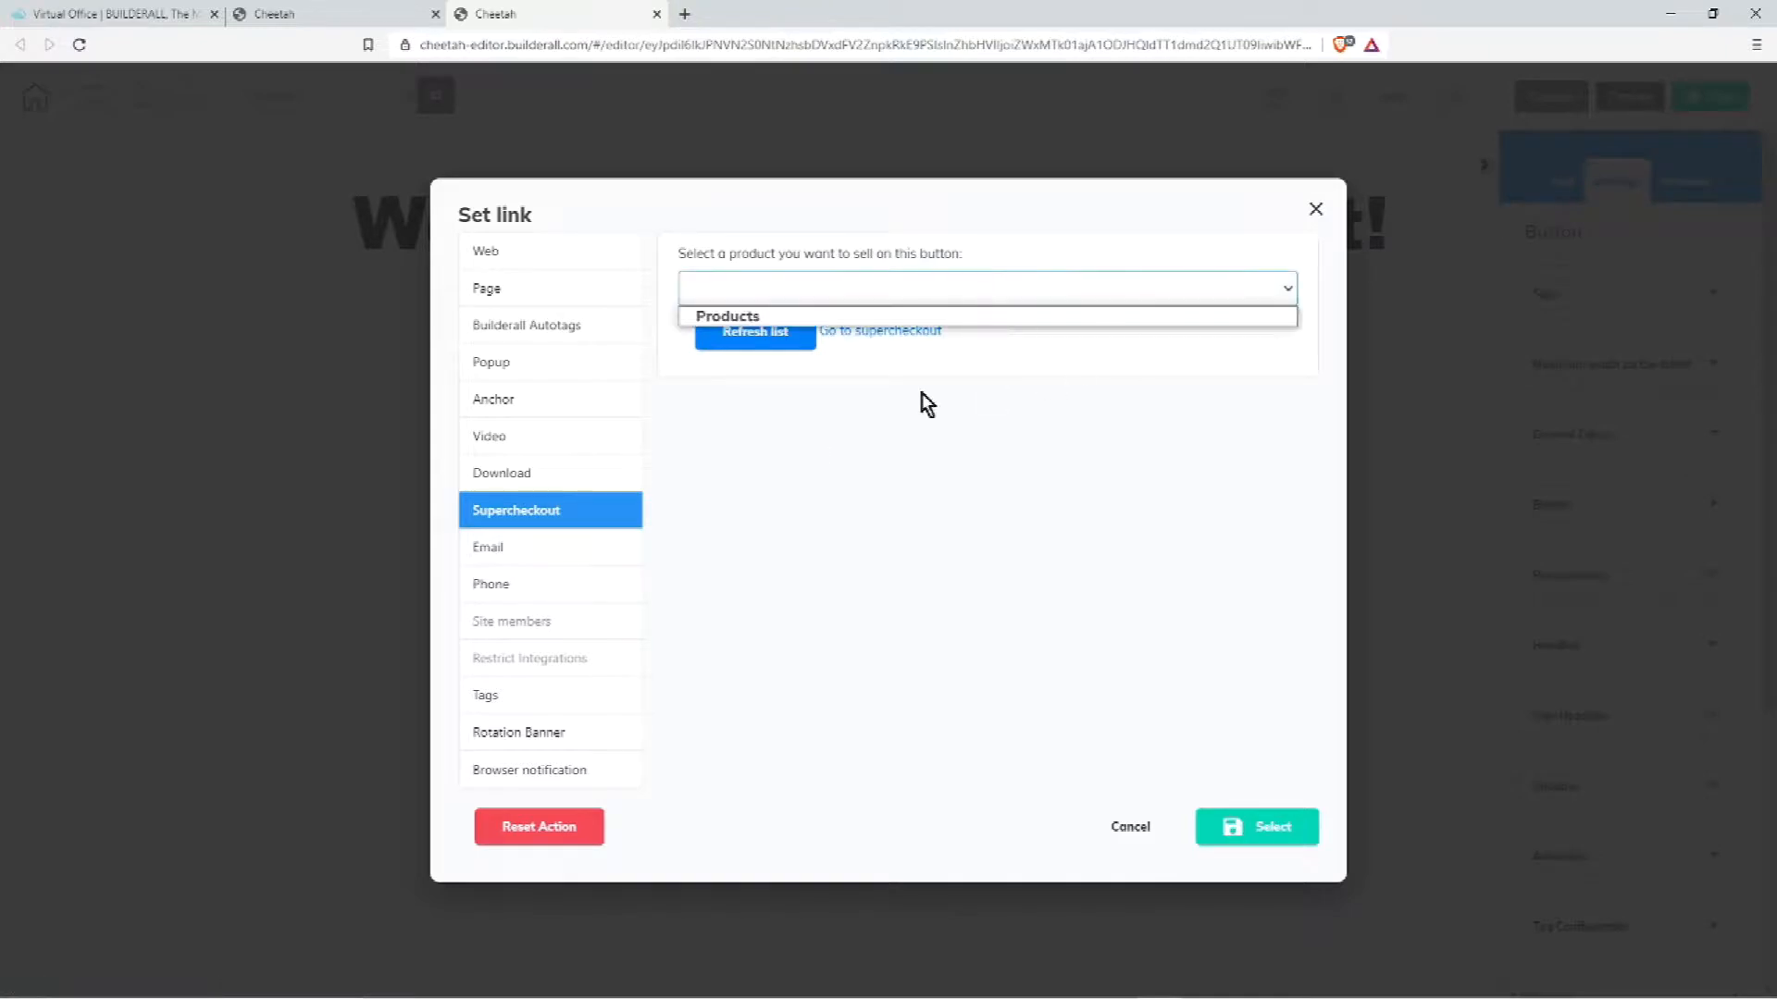
click(551, 558)
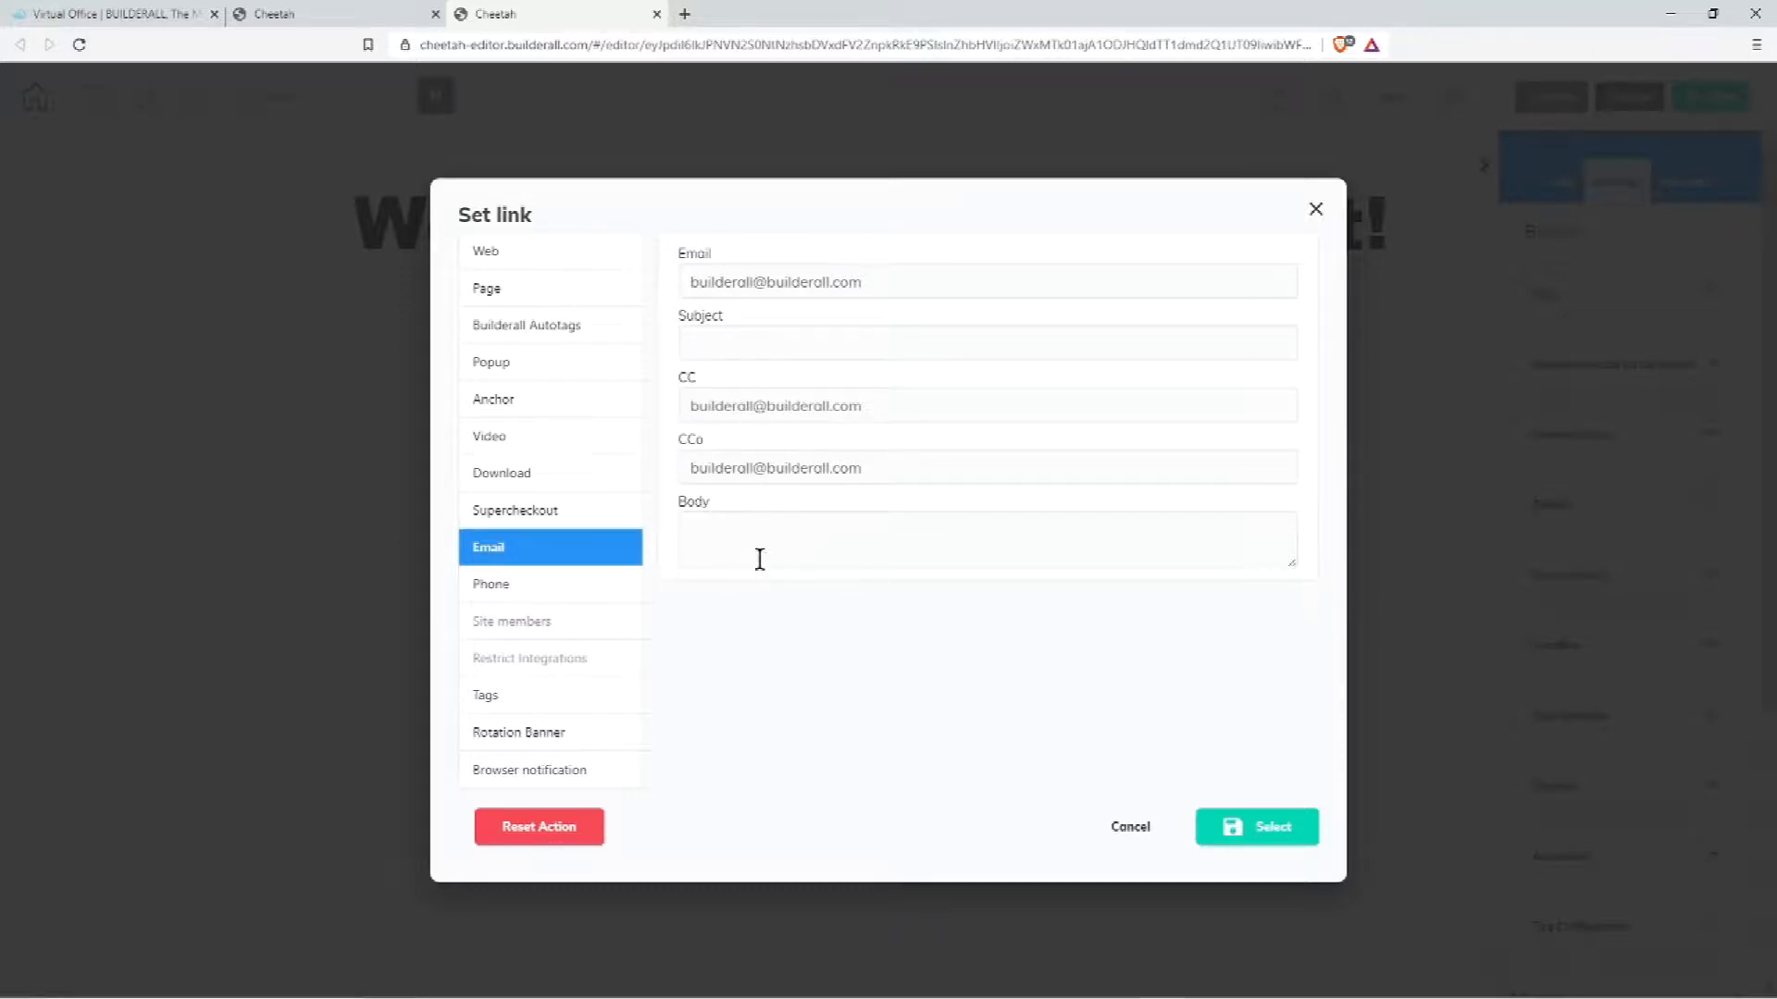
click(538, 589)
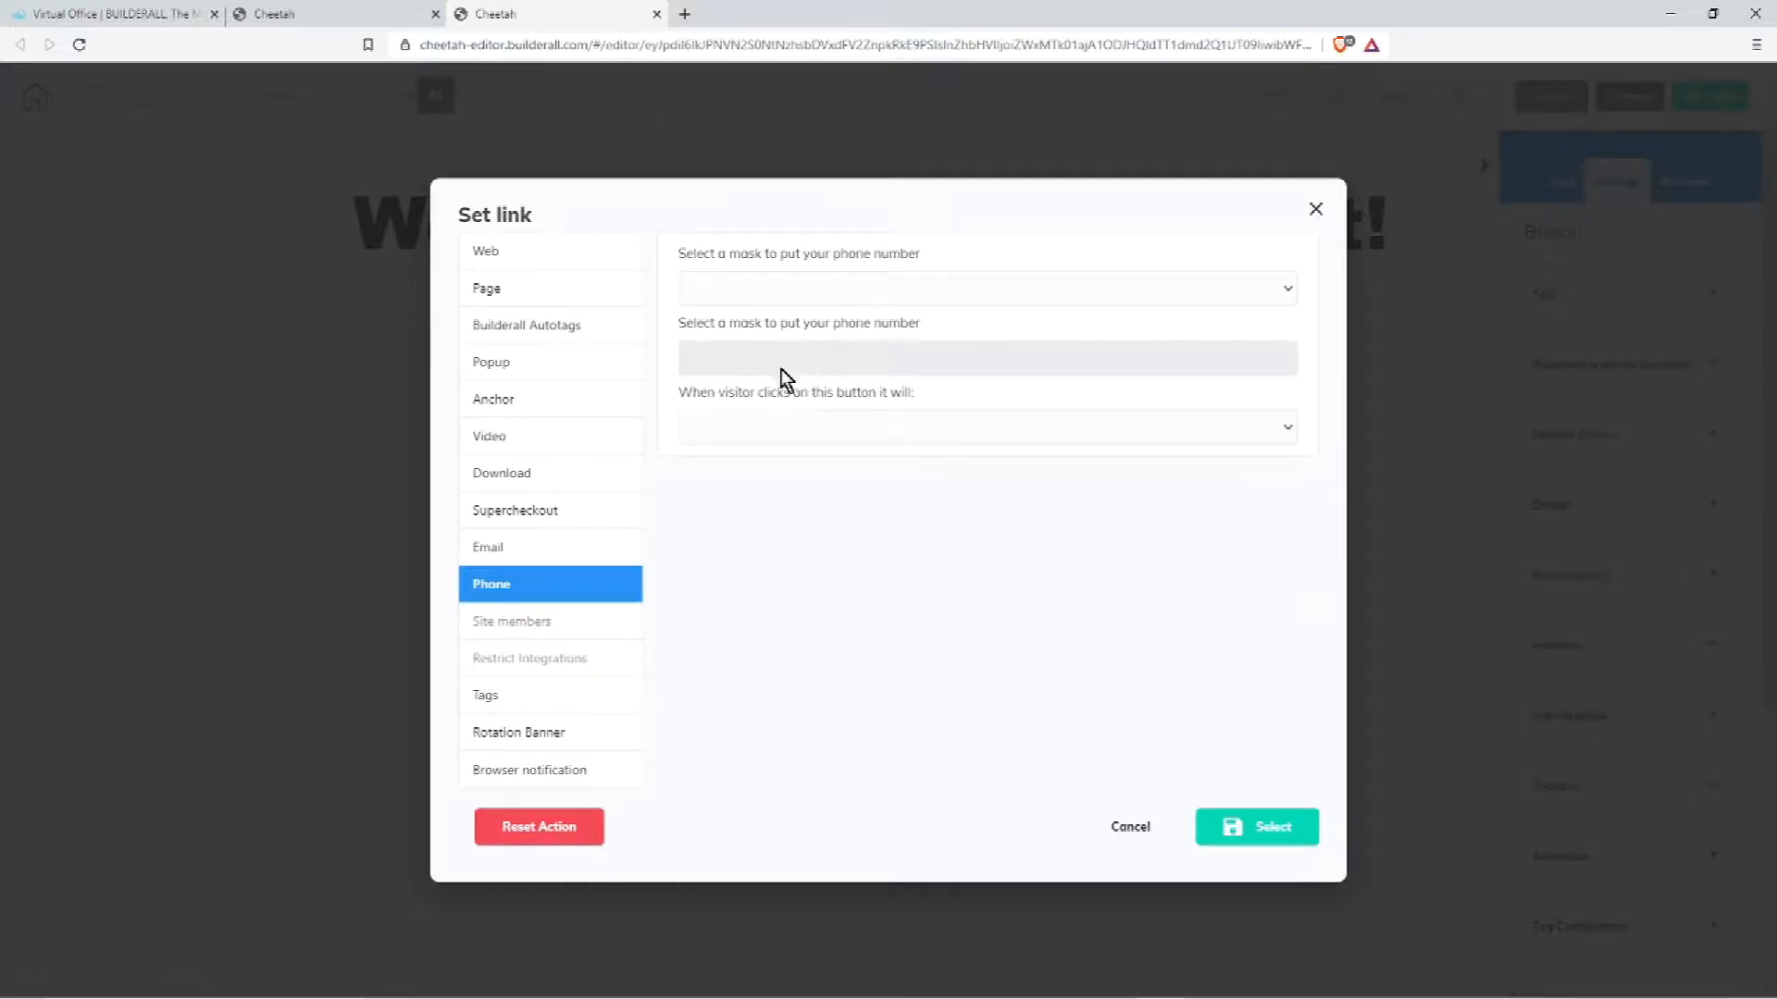
click(786, 428)
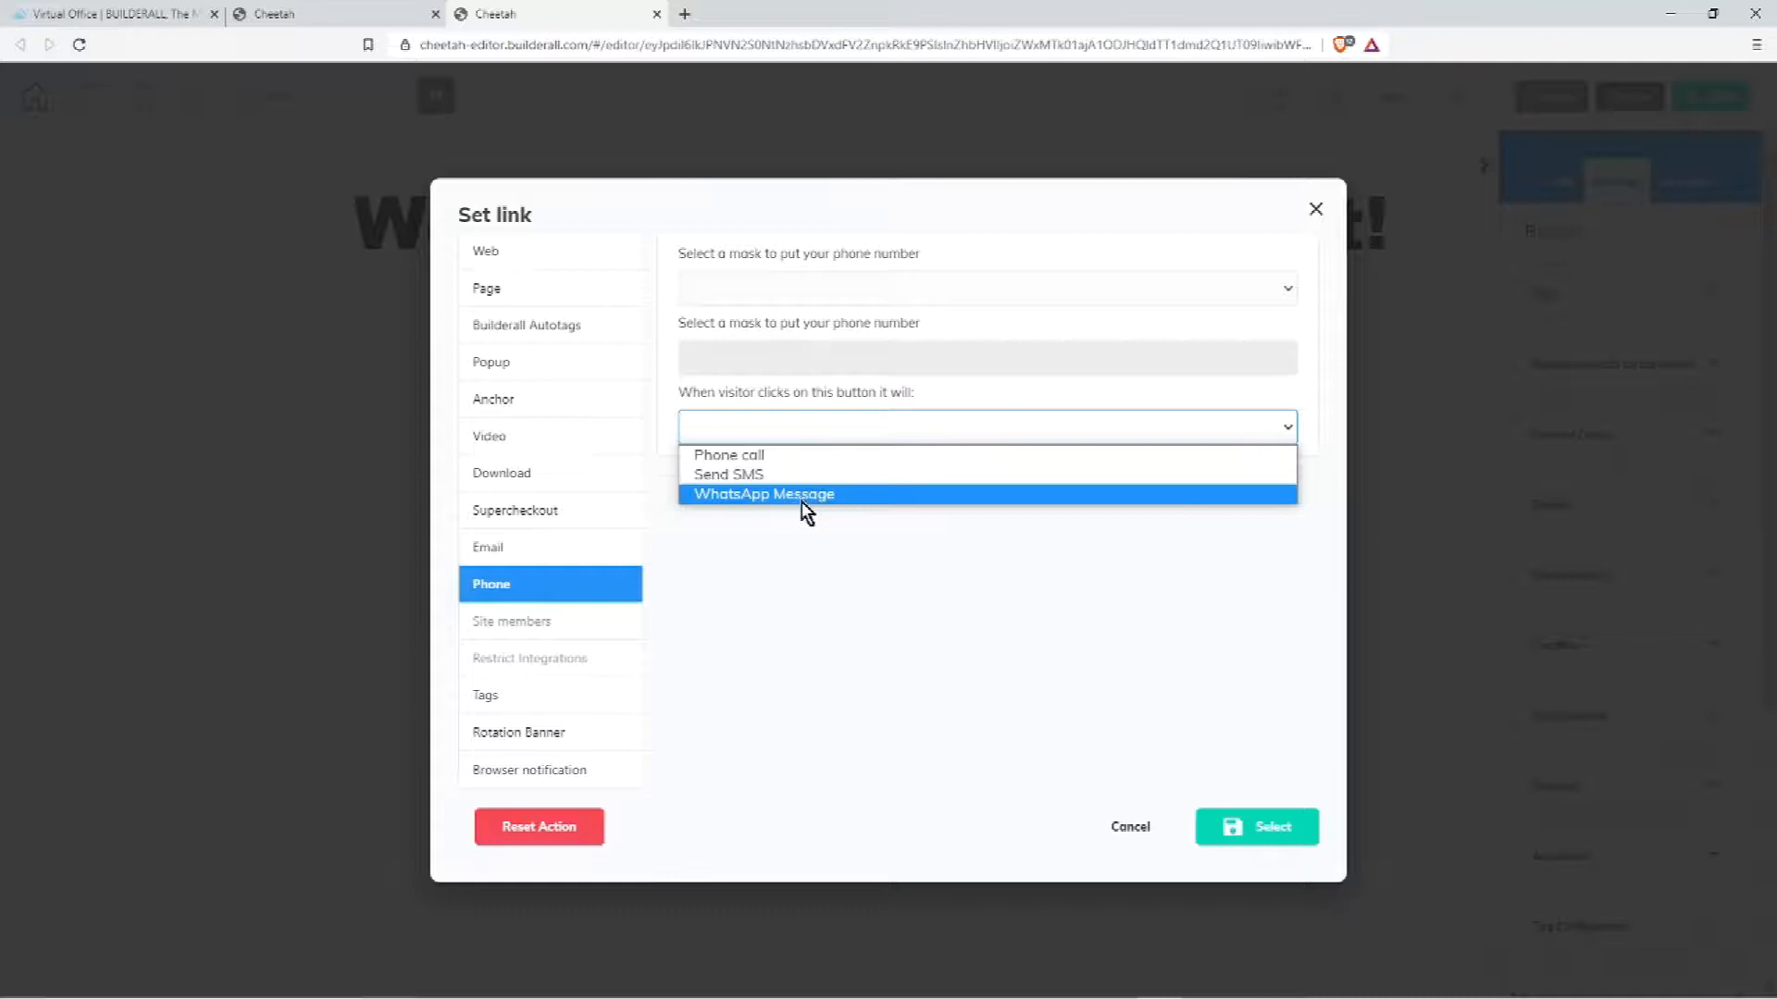
click(684, 648)
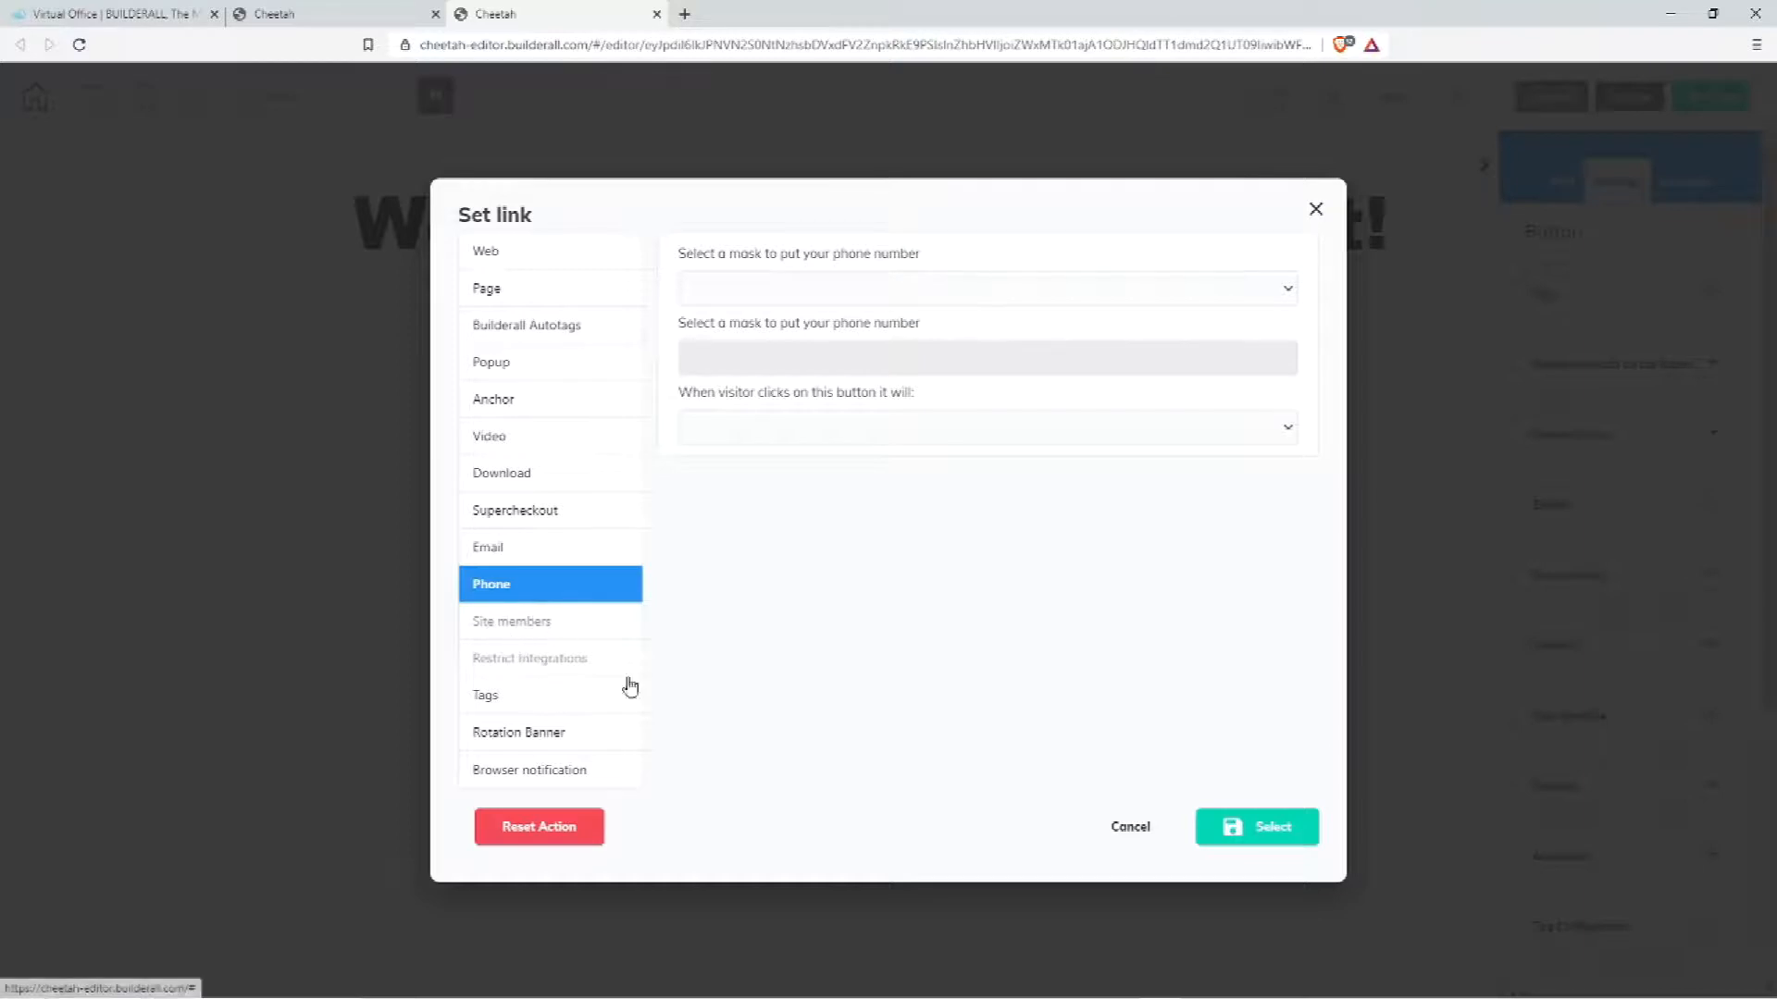
- Look at the Tags and Rotation Banner link types, and apply Browser notification as the button's link action
click(487, 697)
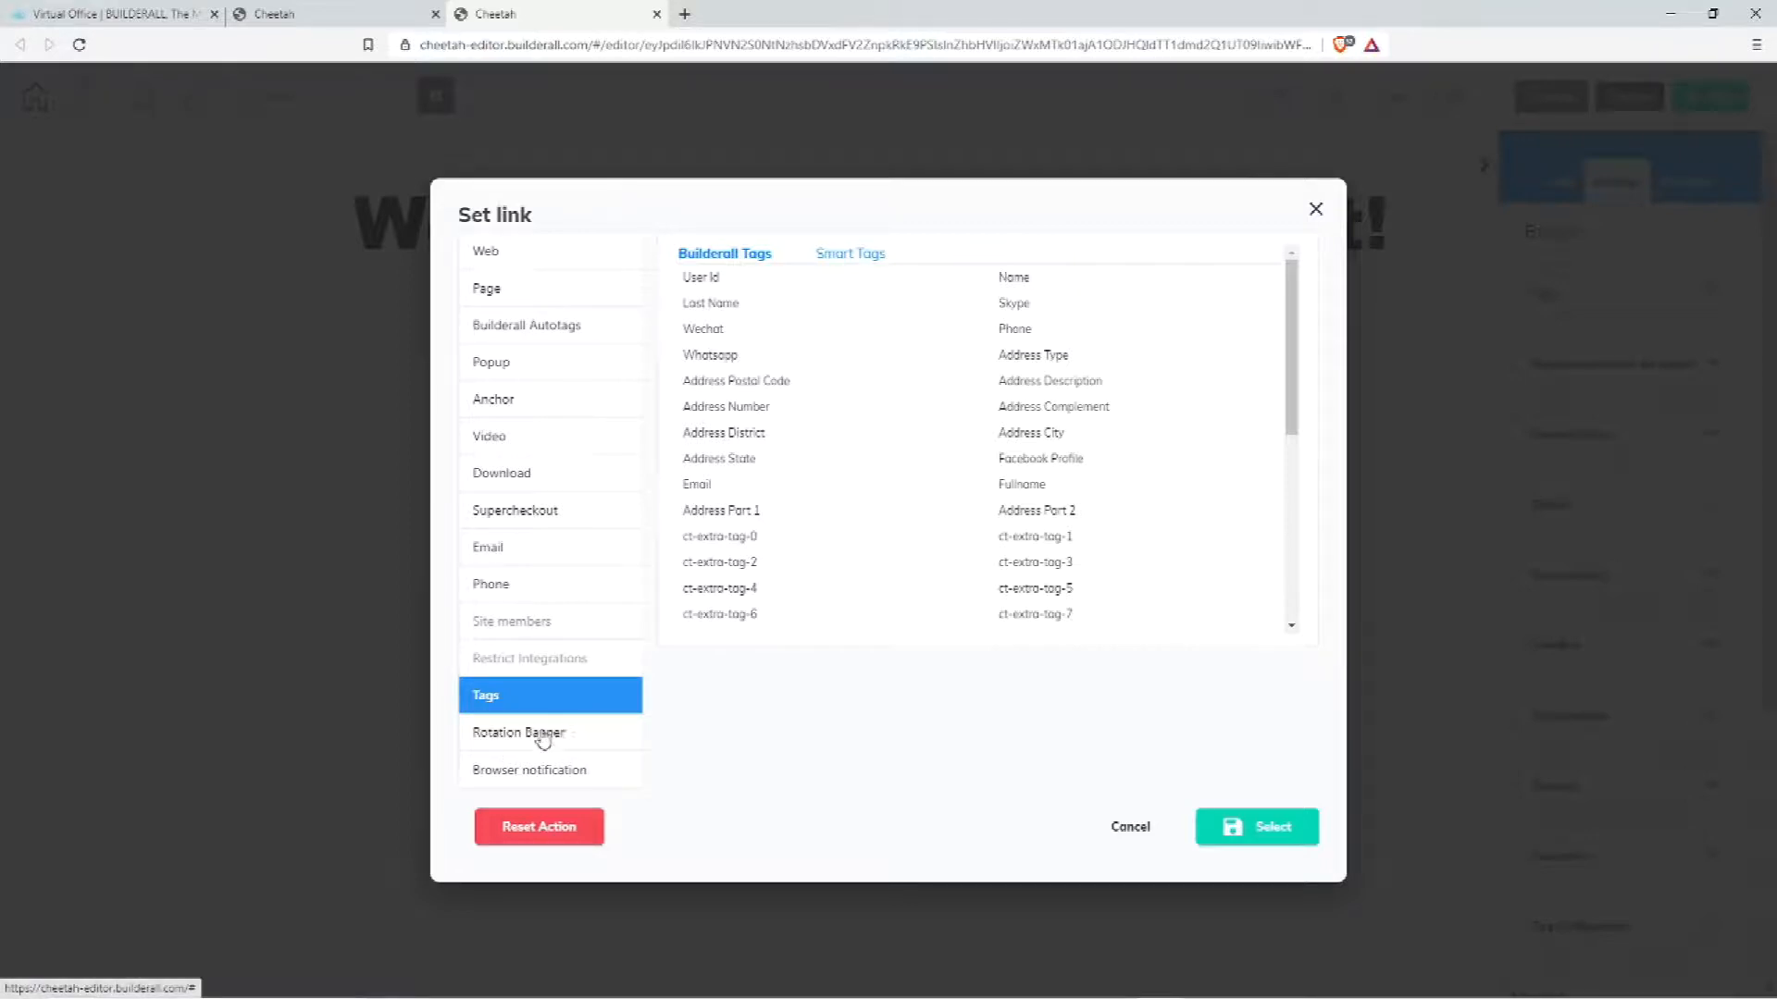
click(583, 738)
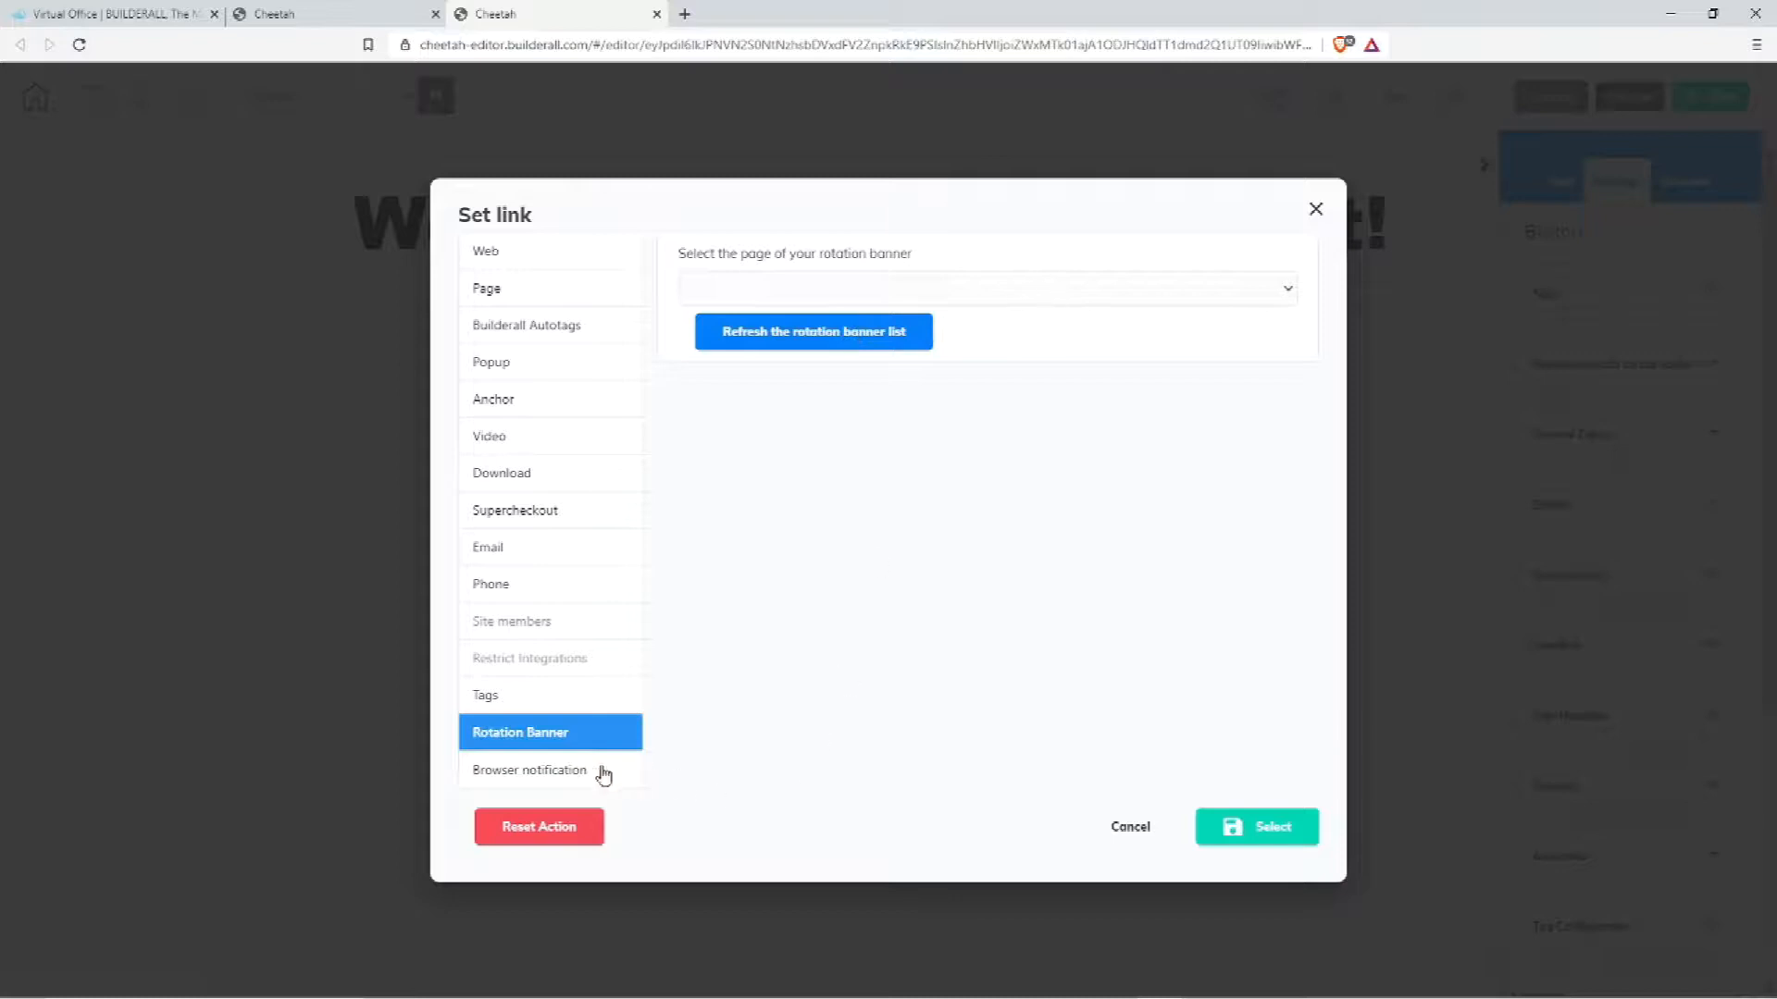
click(573, 775)
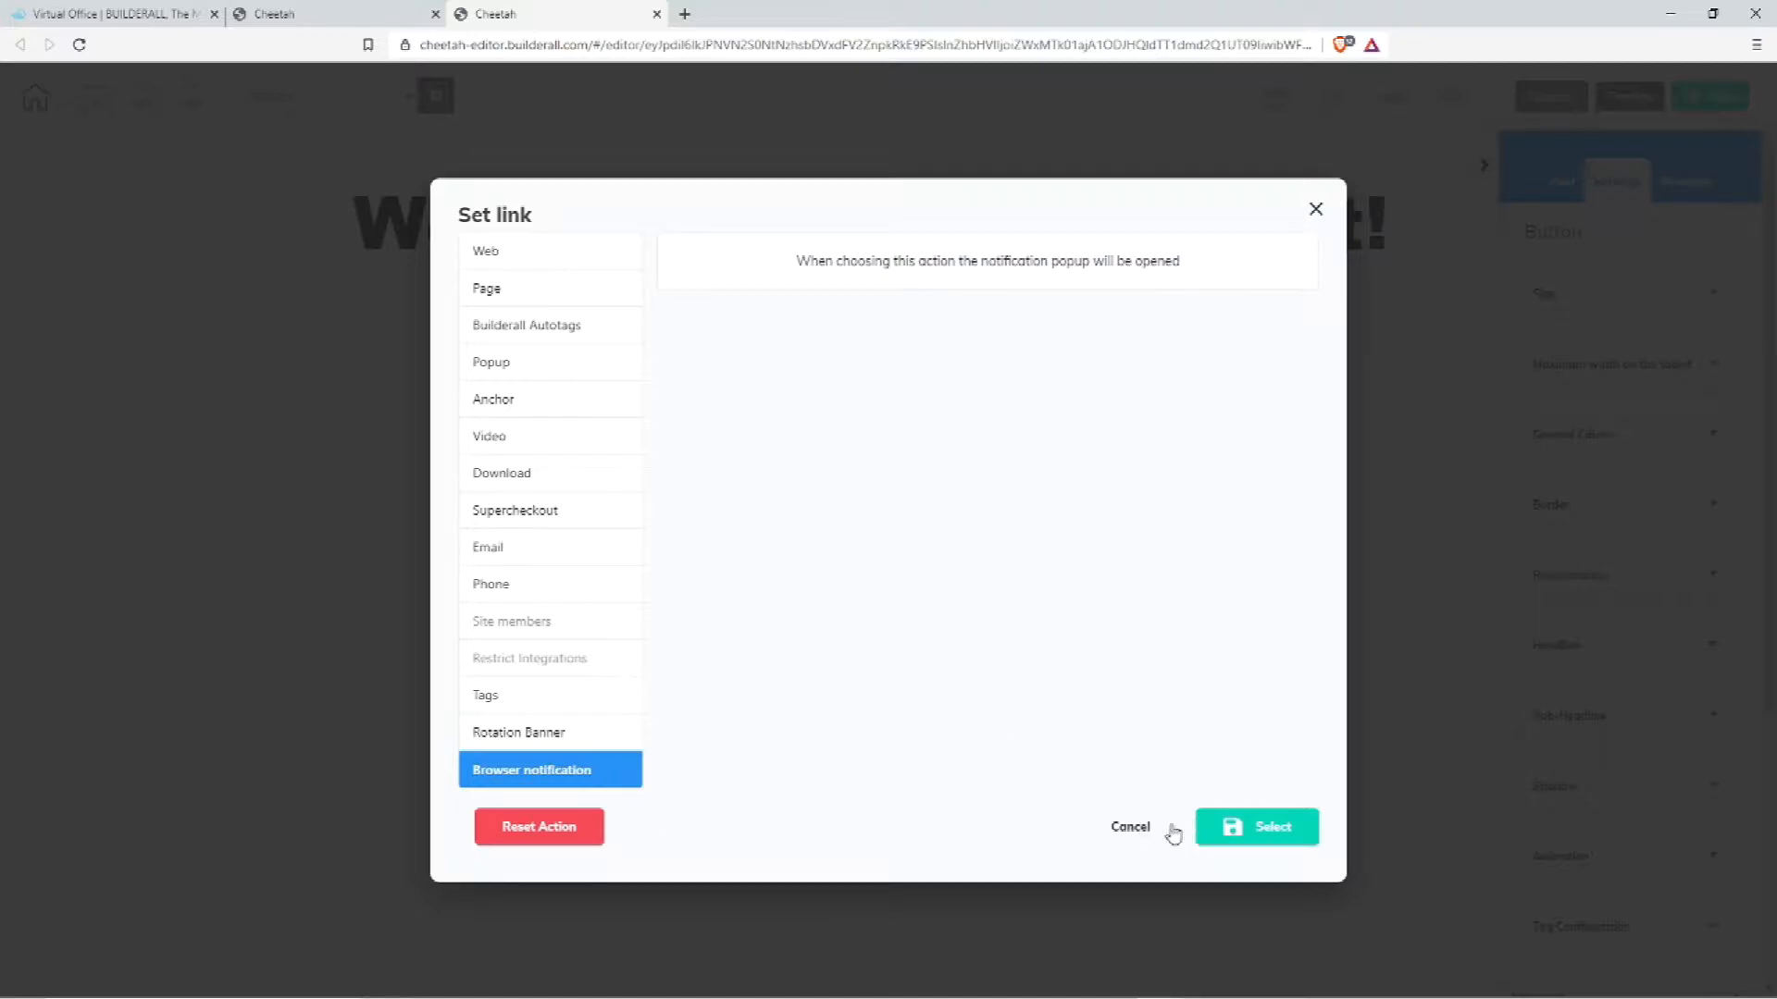
click(1236, 828)
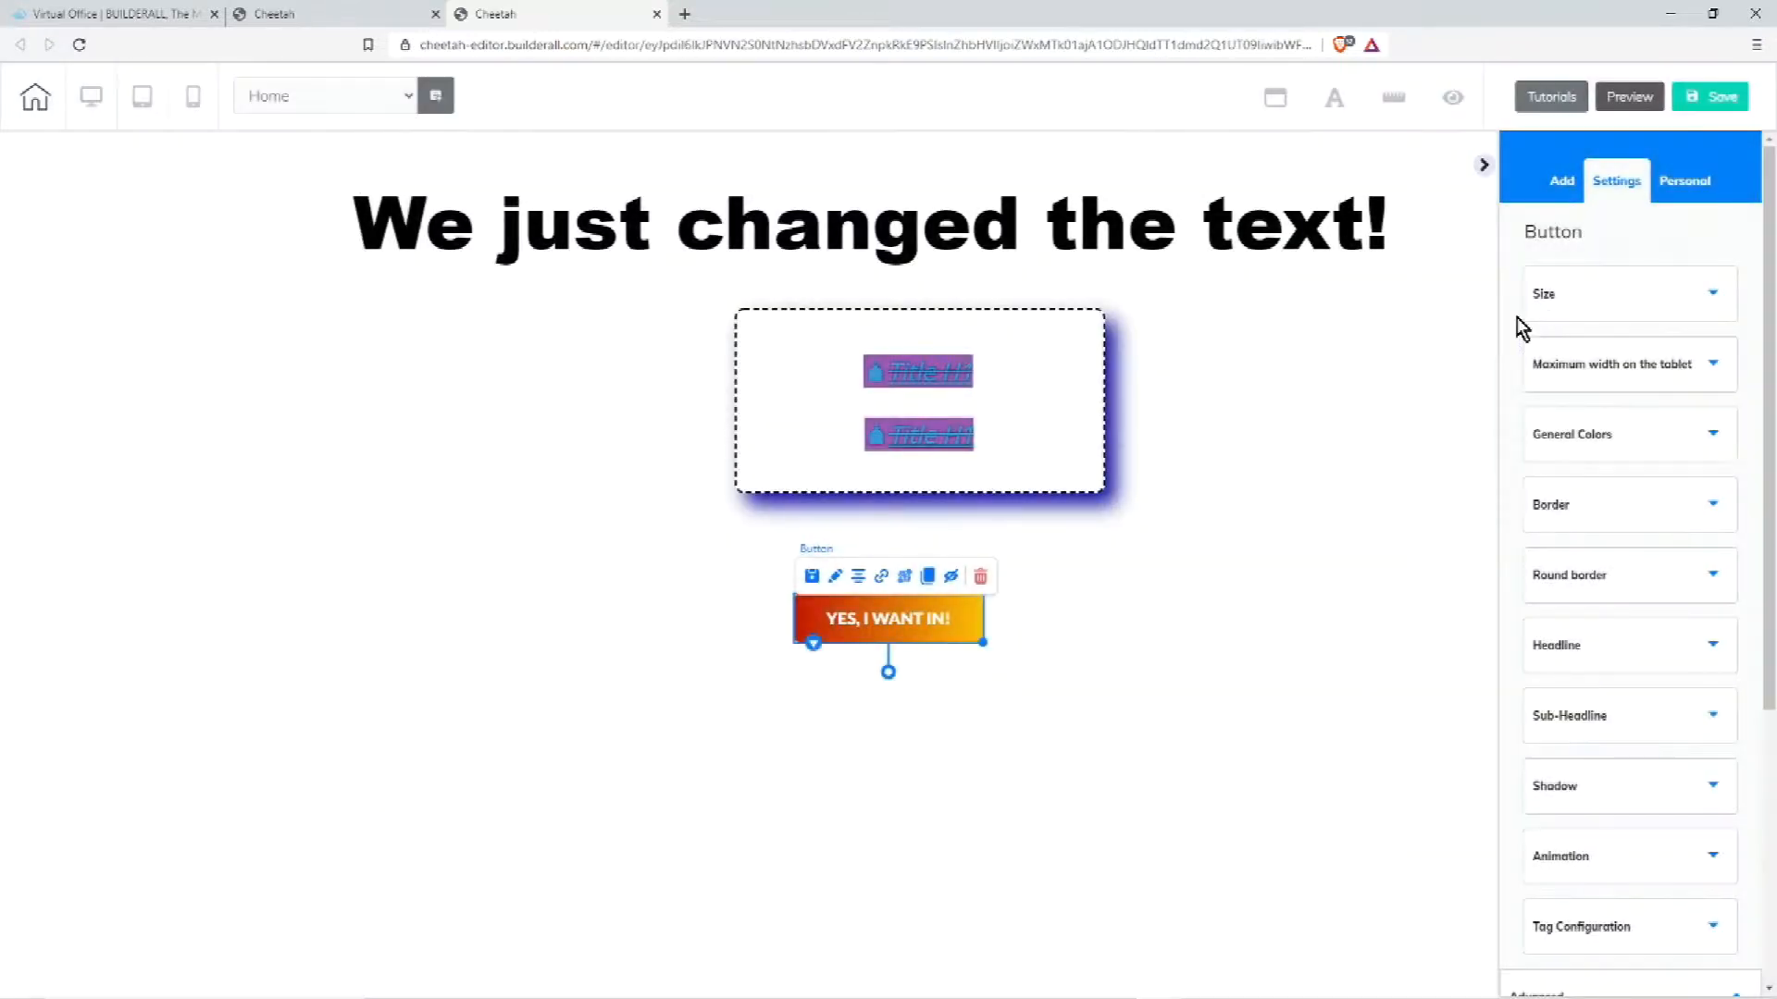
- Review the "YES, I WANT IN!" button's size, maximum tablet width and general color settings, including the hover effect and background image
click(834, 575)
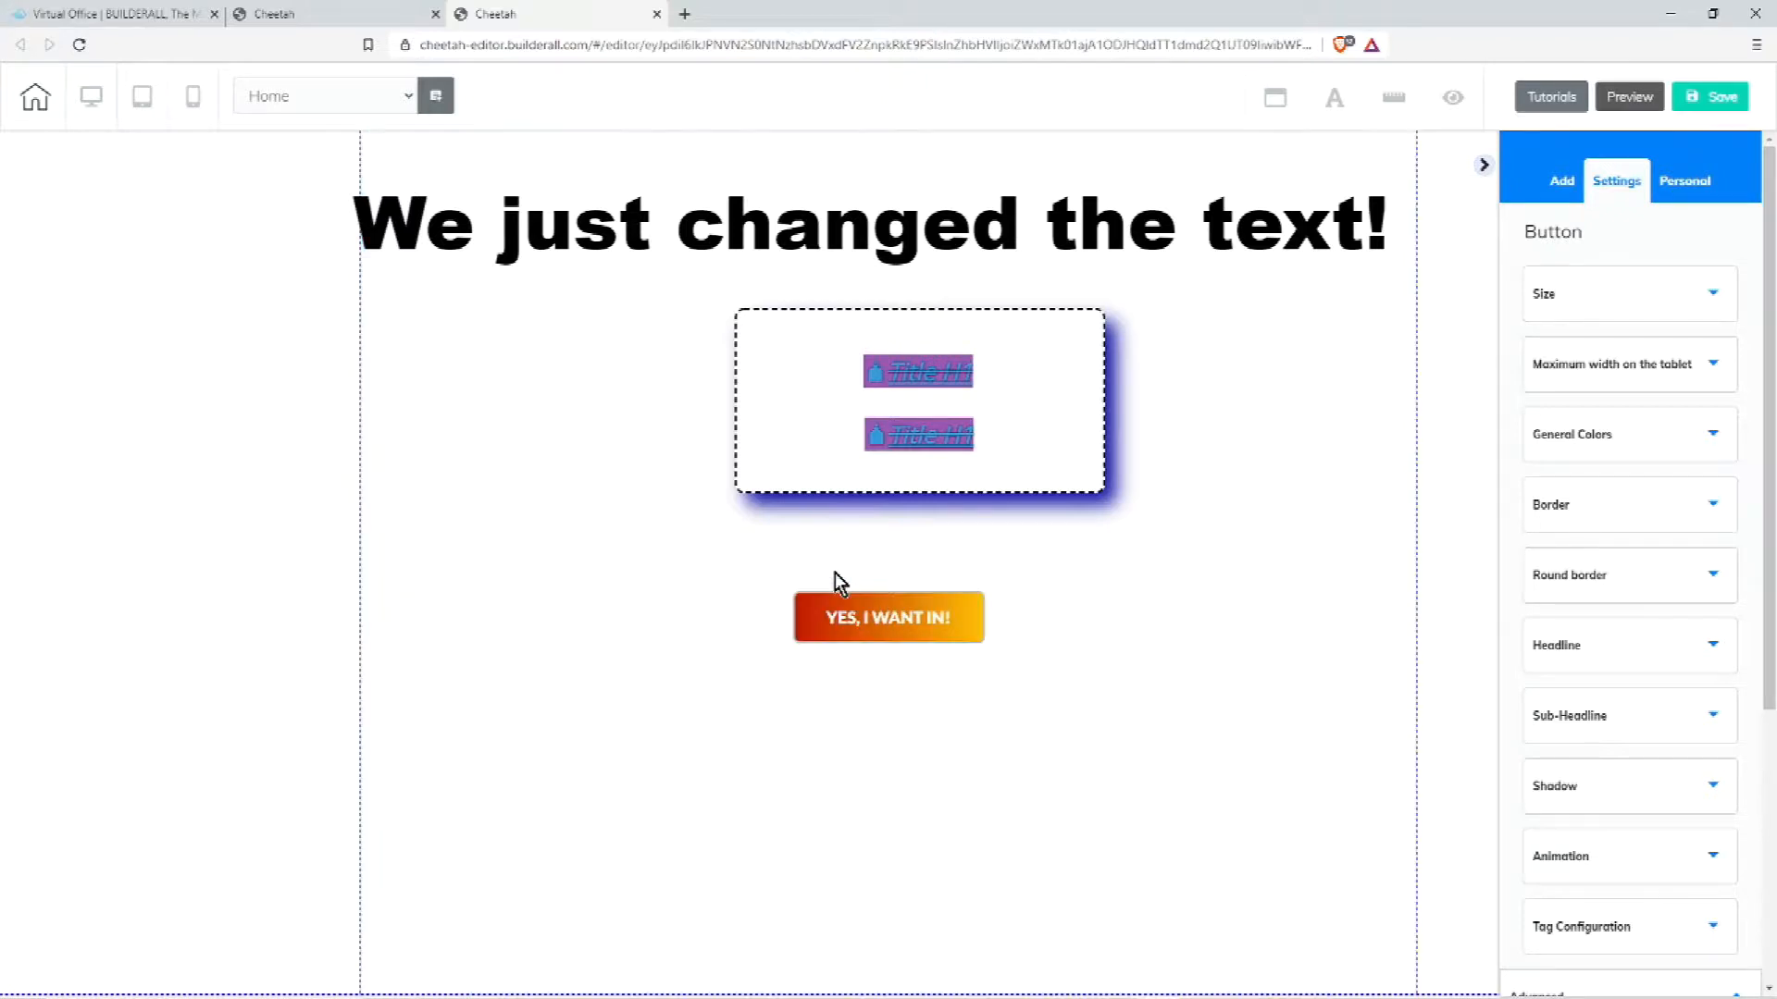
click(840, 608)
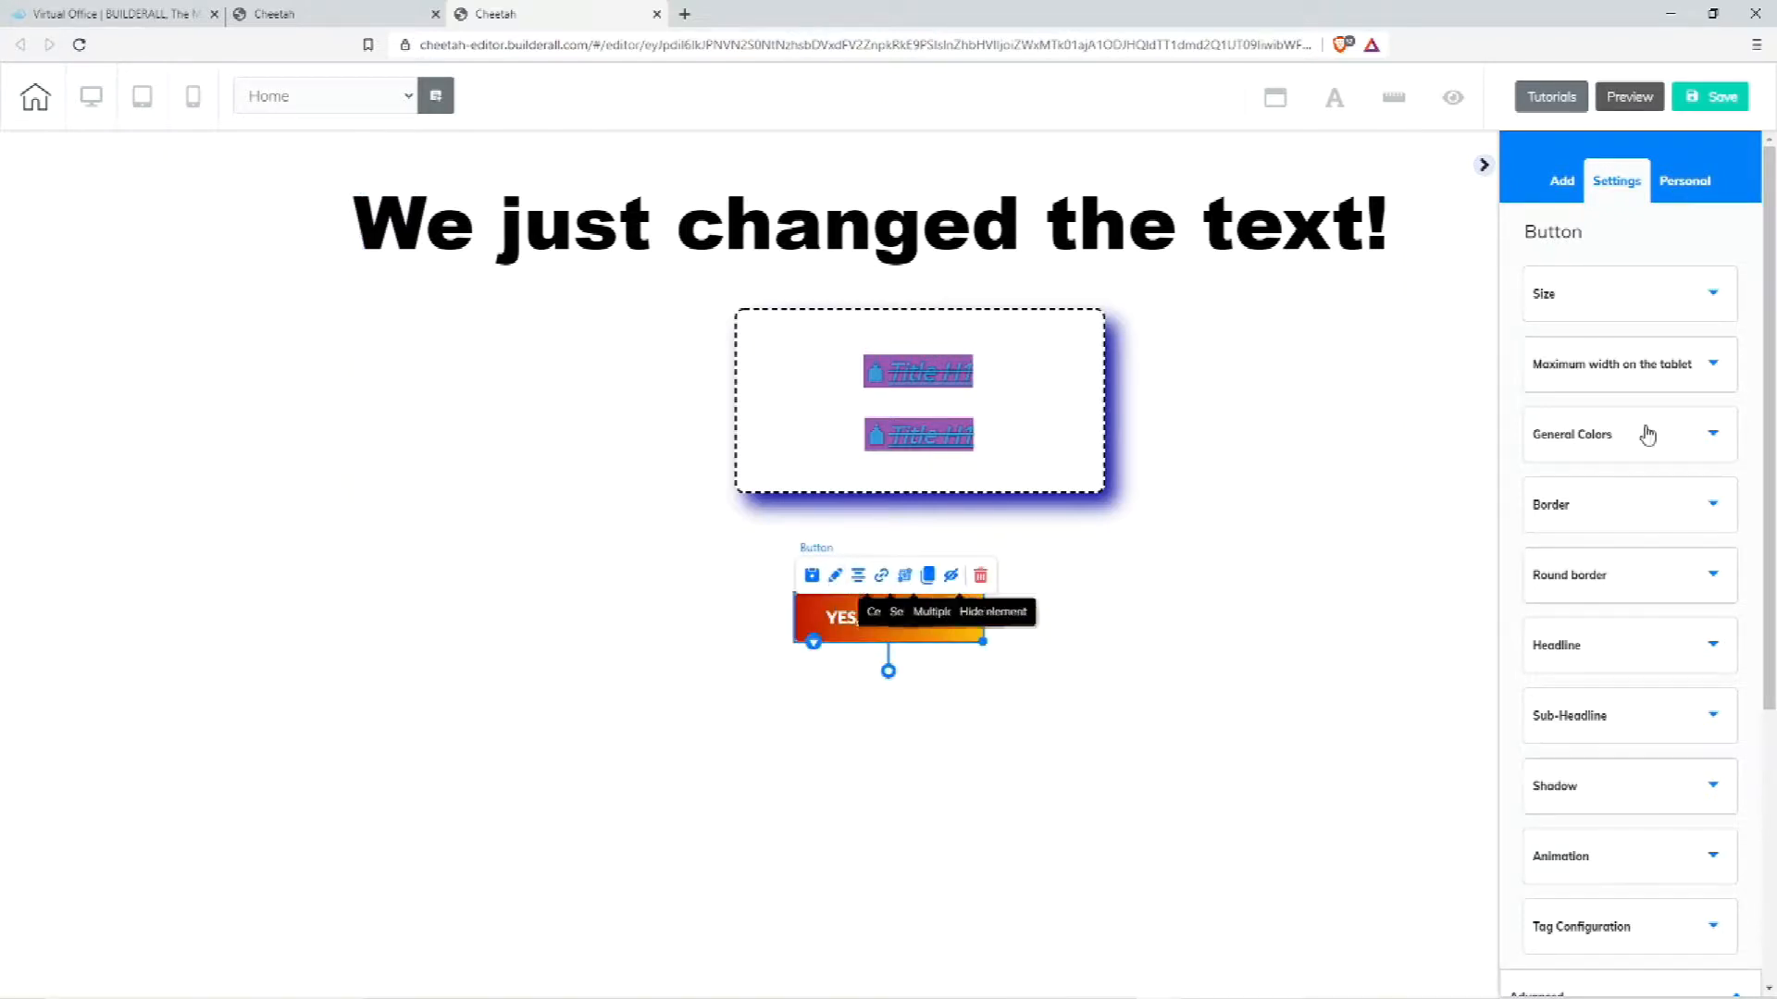
click(1630, 294)
scroll(1633, 414, down, 3)
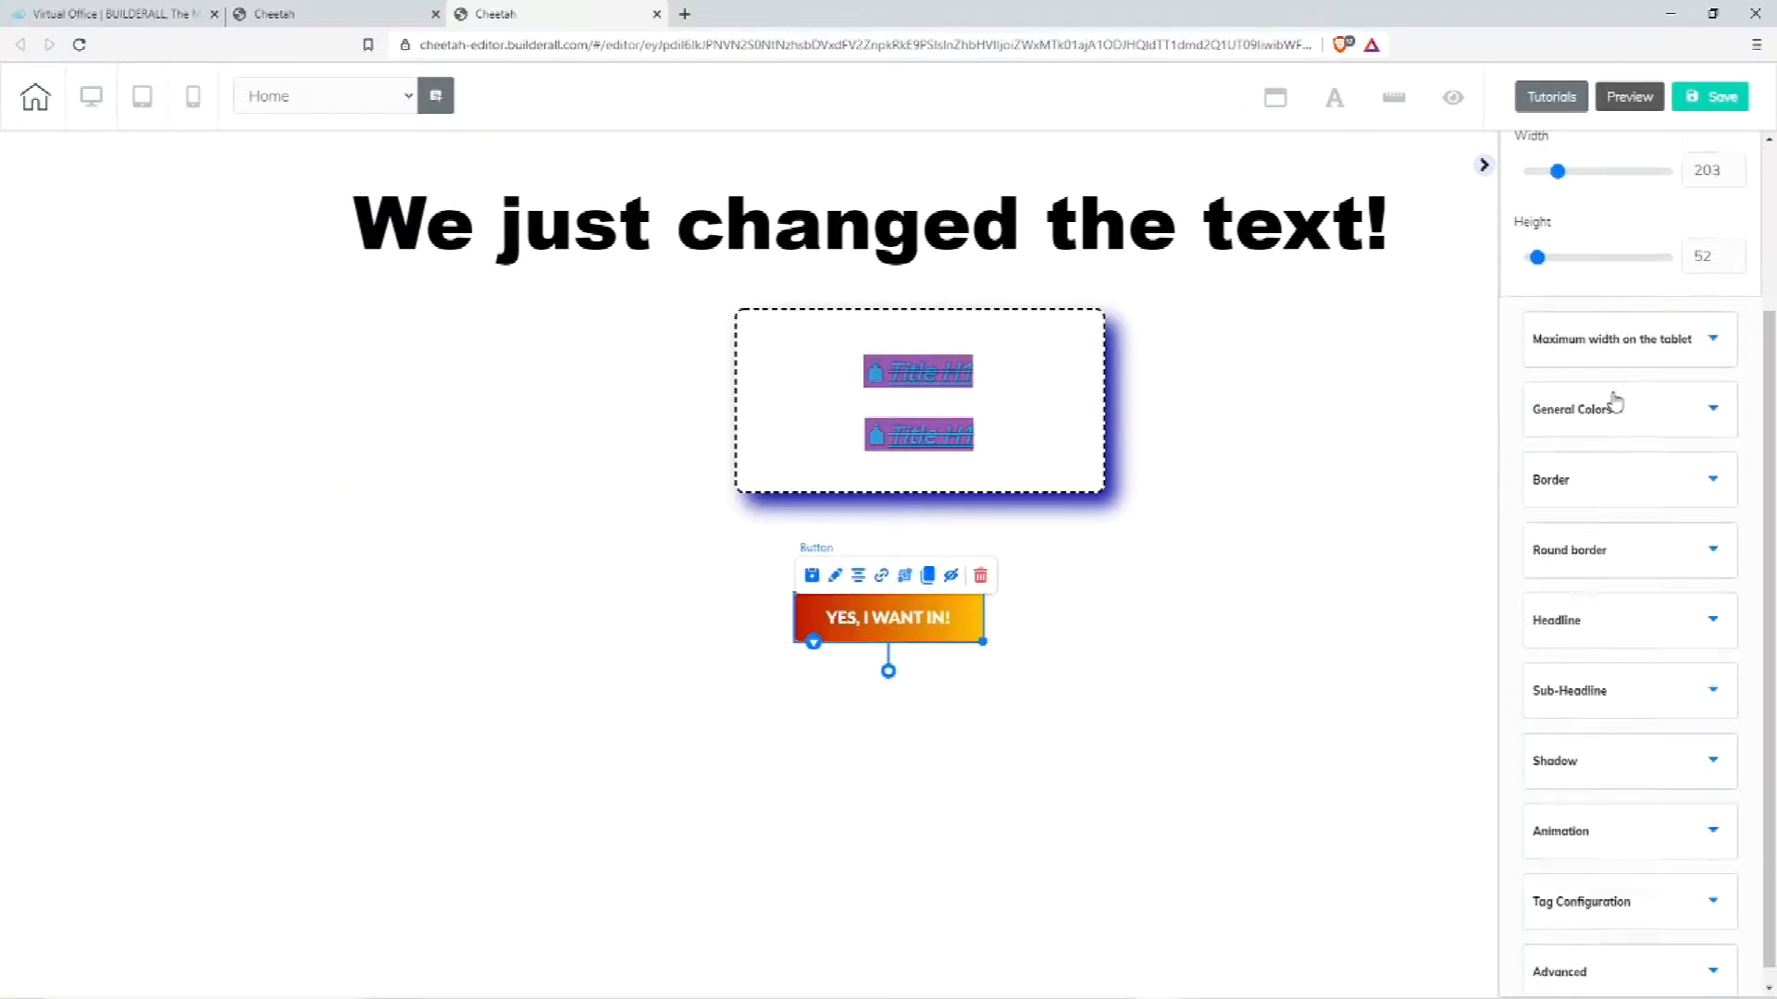
click(1650, 331)
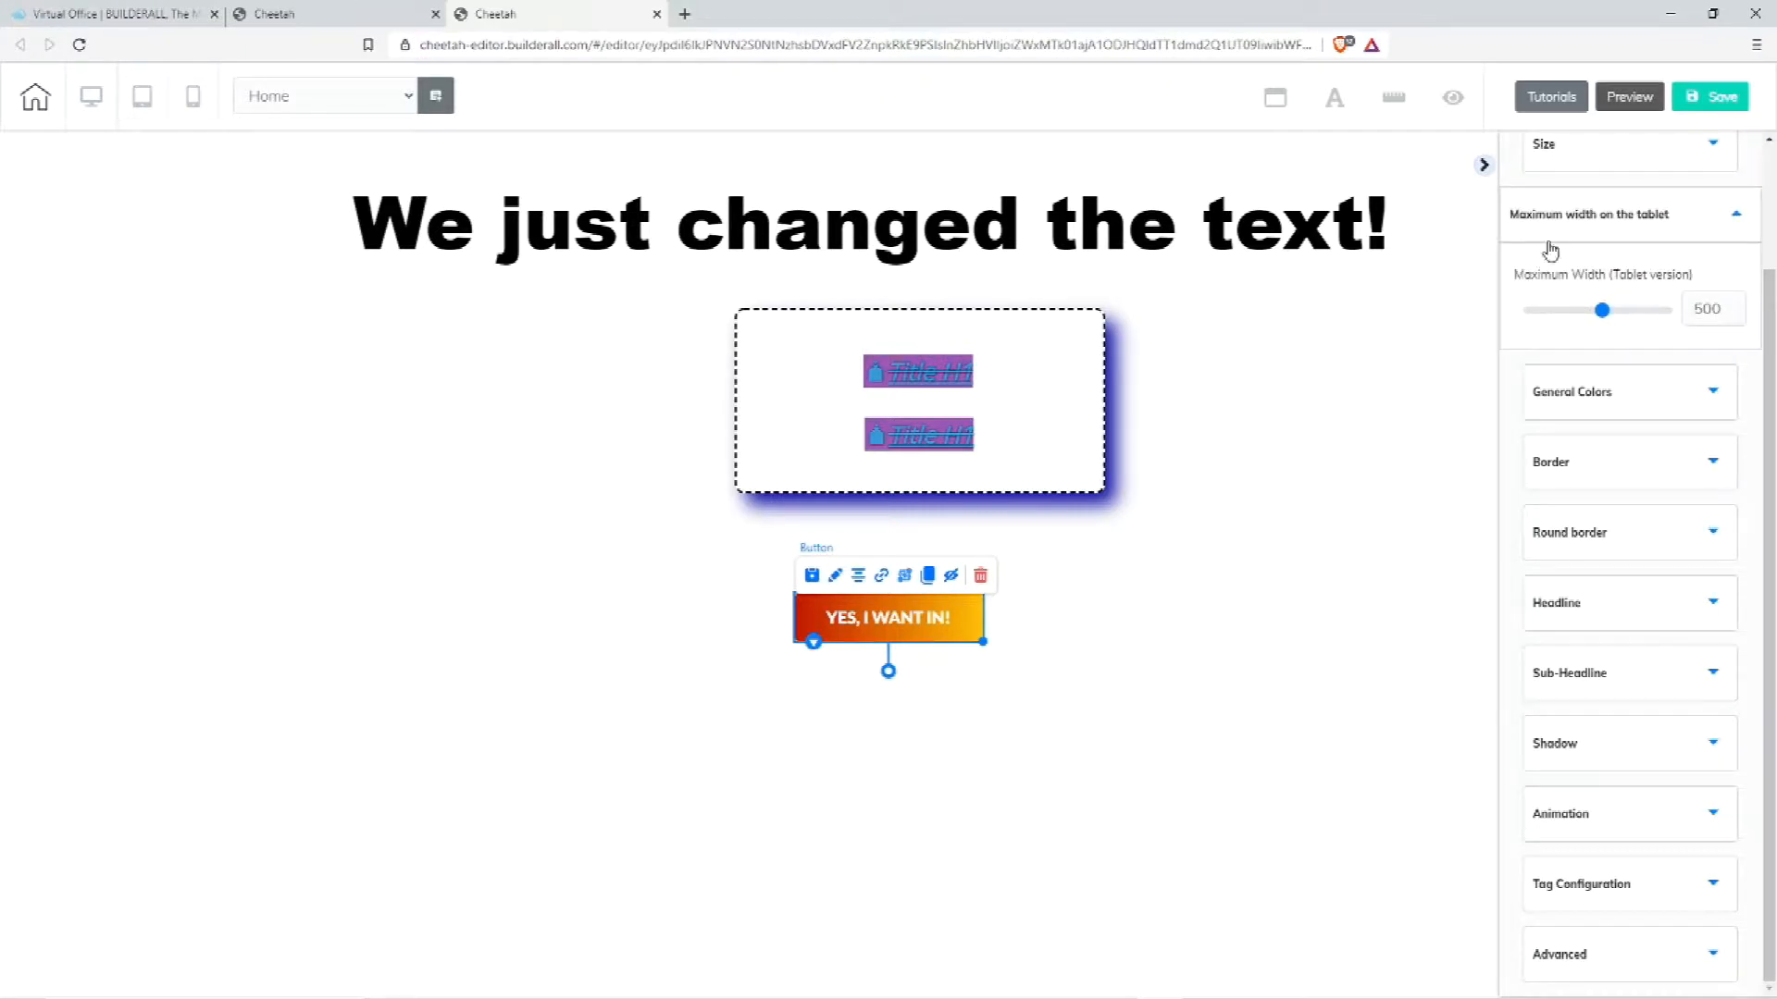
click(1598, 395)
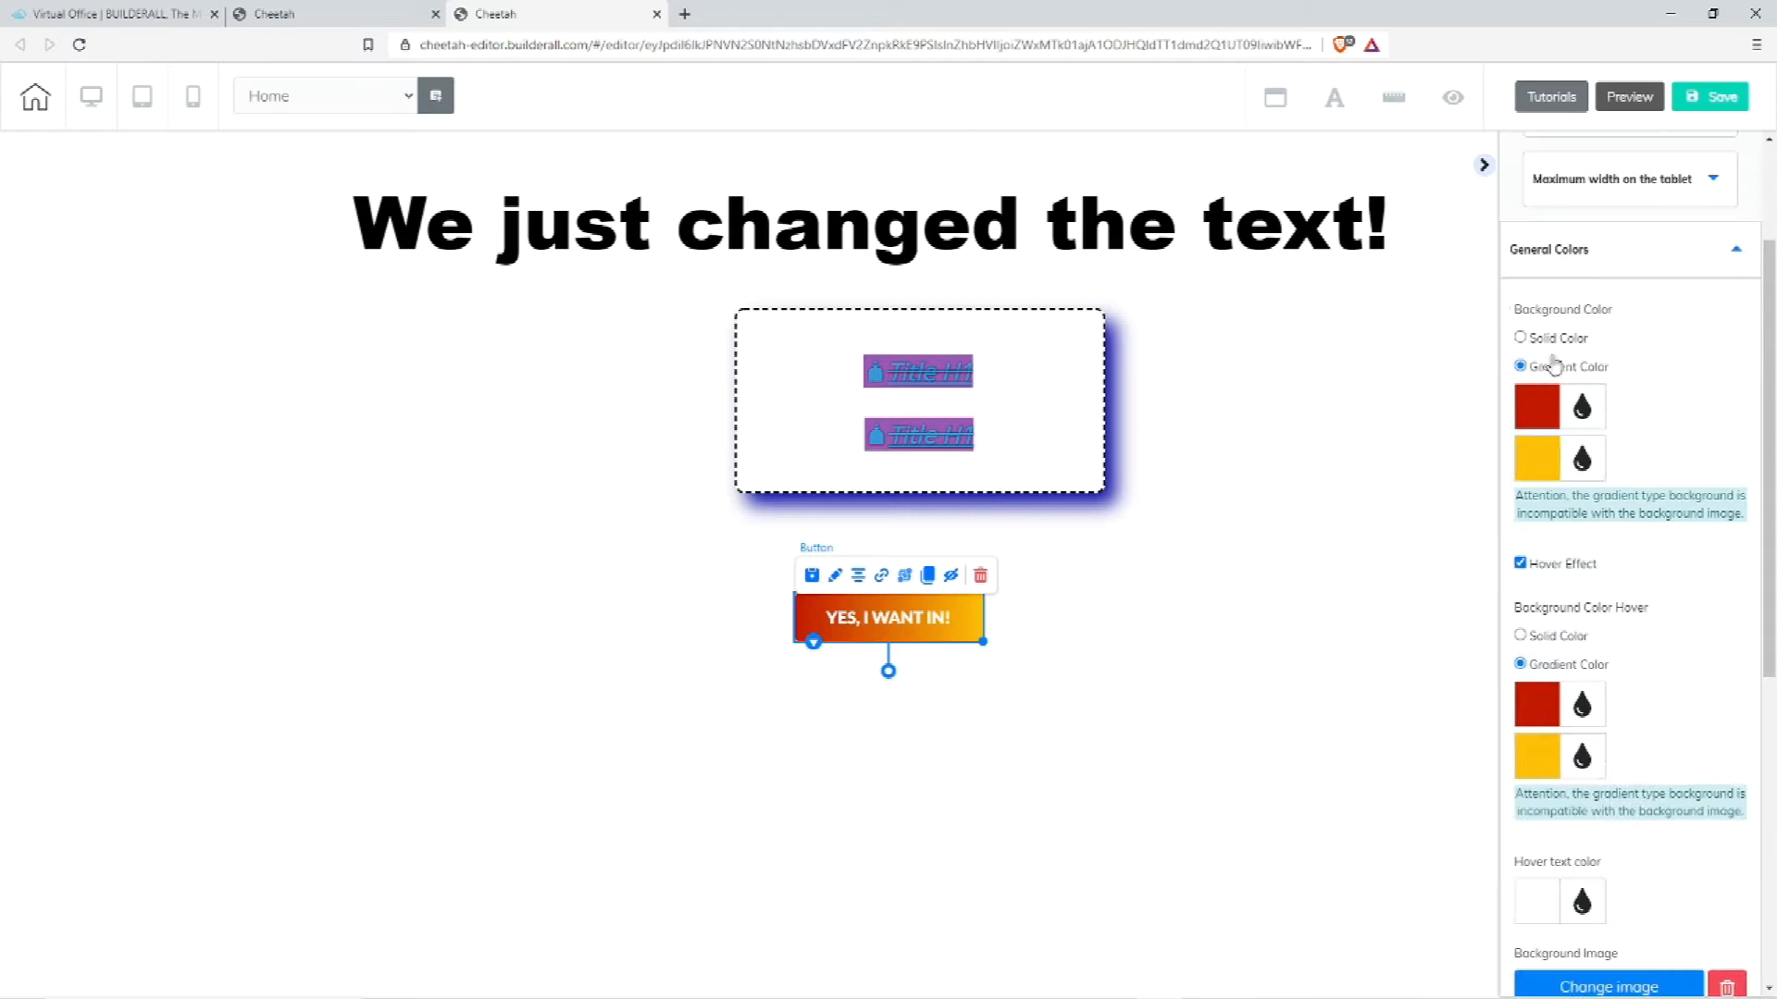
scroll(1615, 428, down, 2)
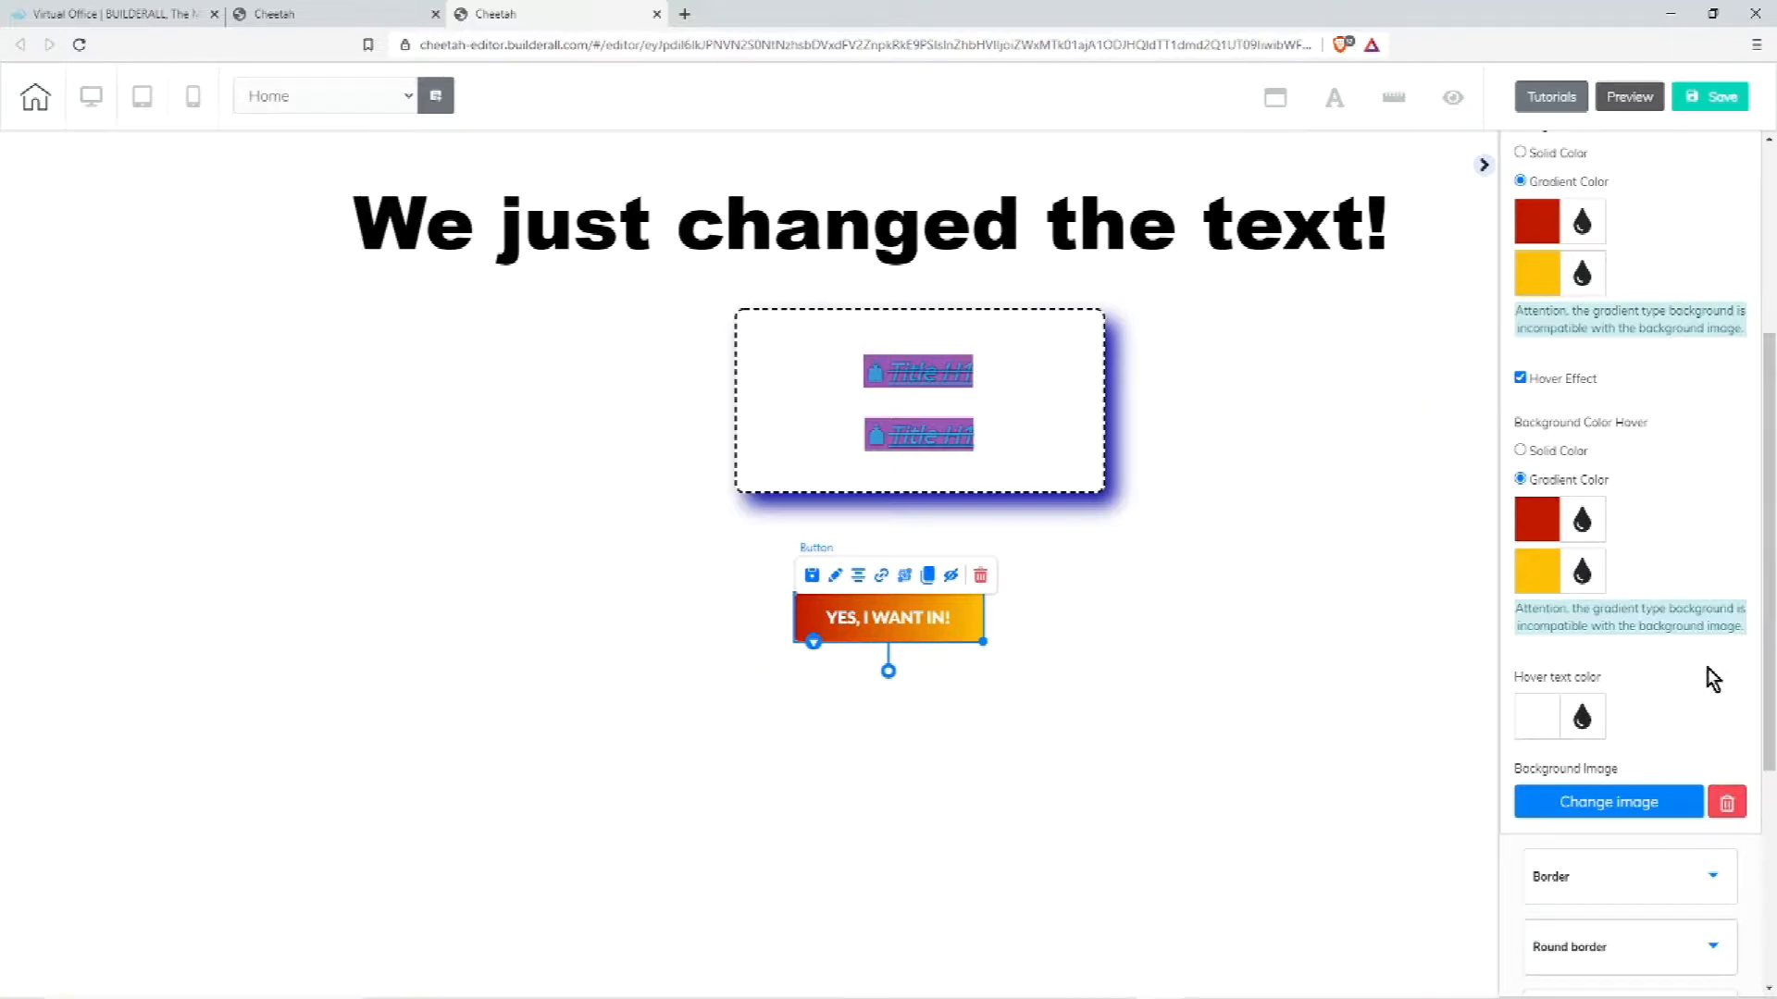
scroll(1716, 672, down, 4)
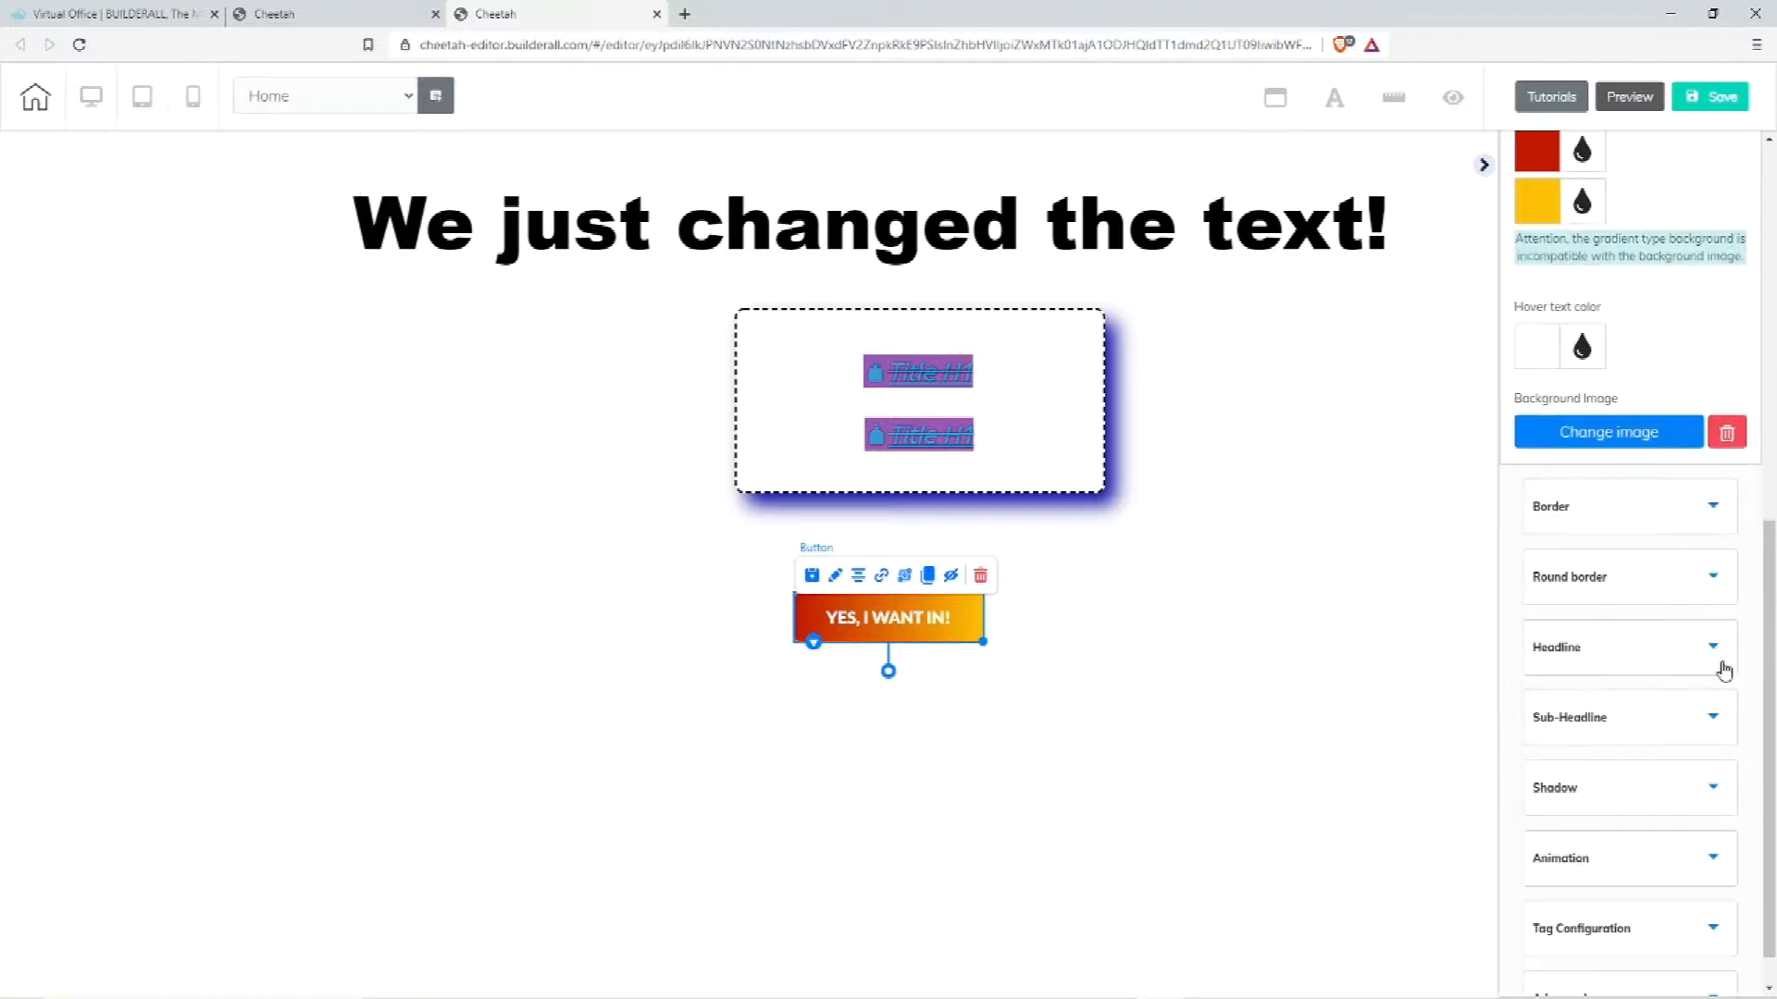
- Review the button's border, round border and headline settings, including the text style and text decoration choices
click(1638, 505)
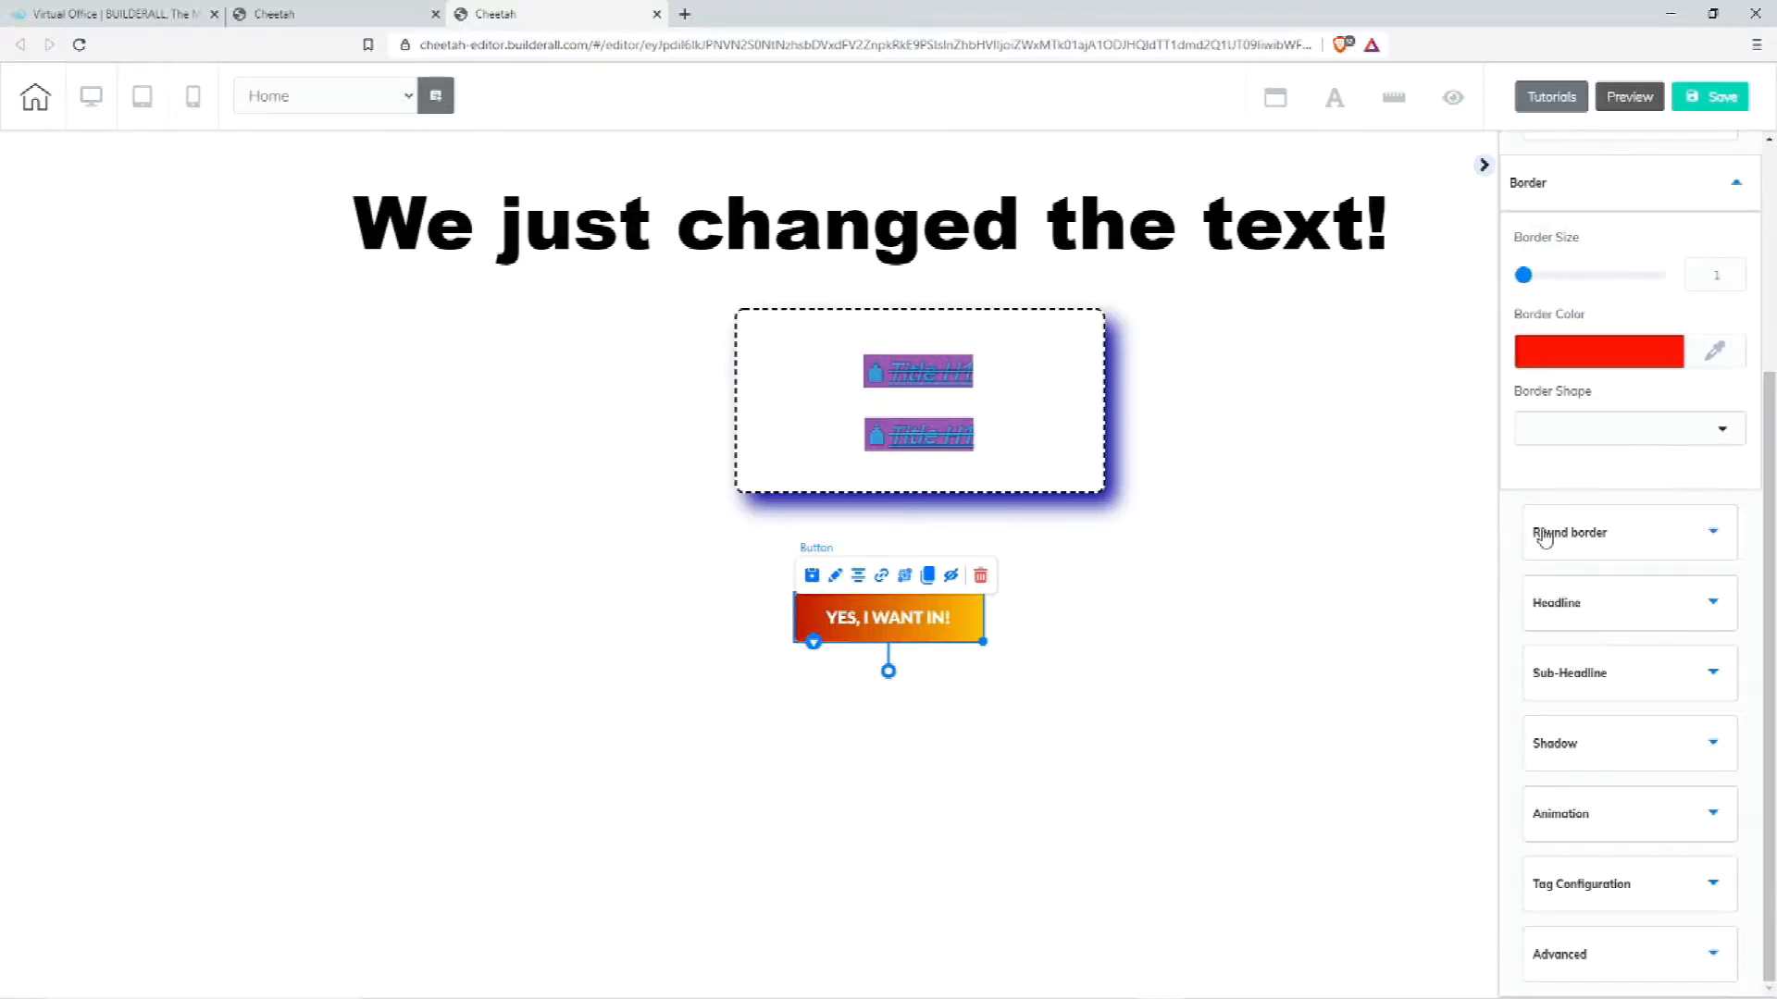
click(1678, 545)
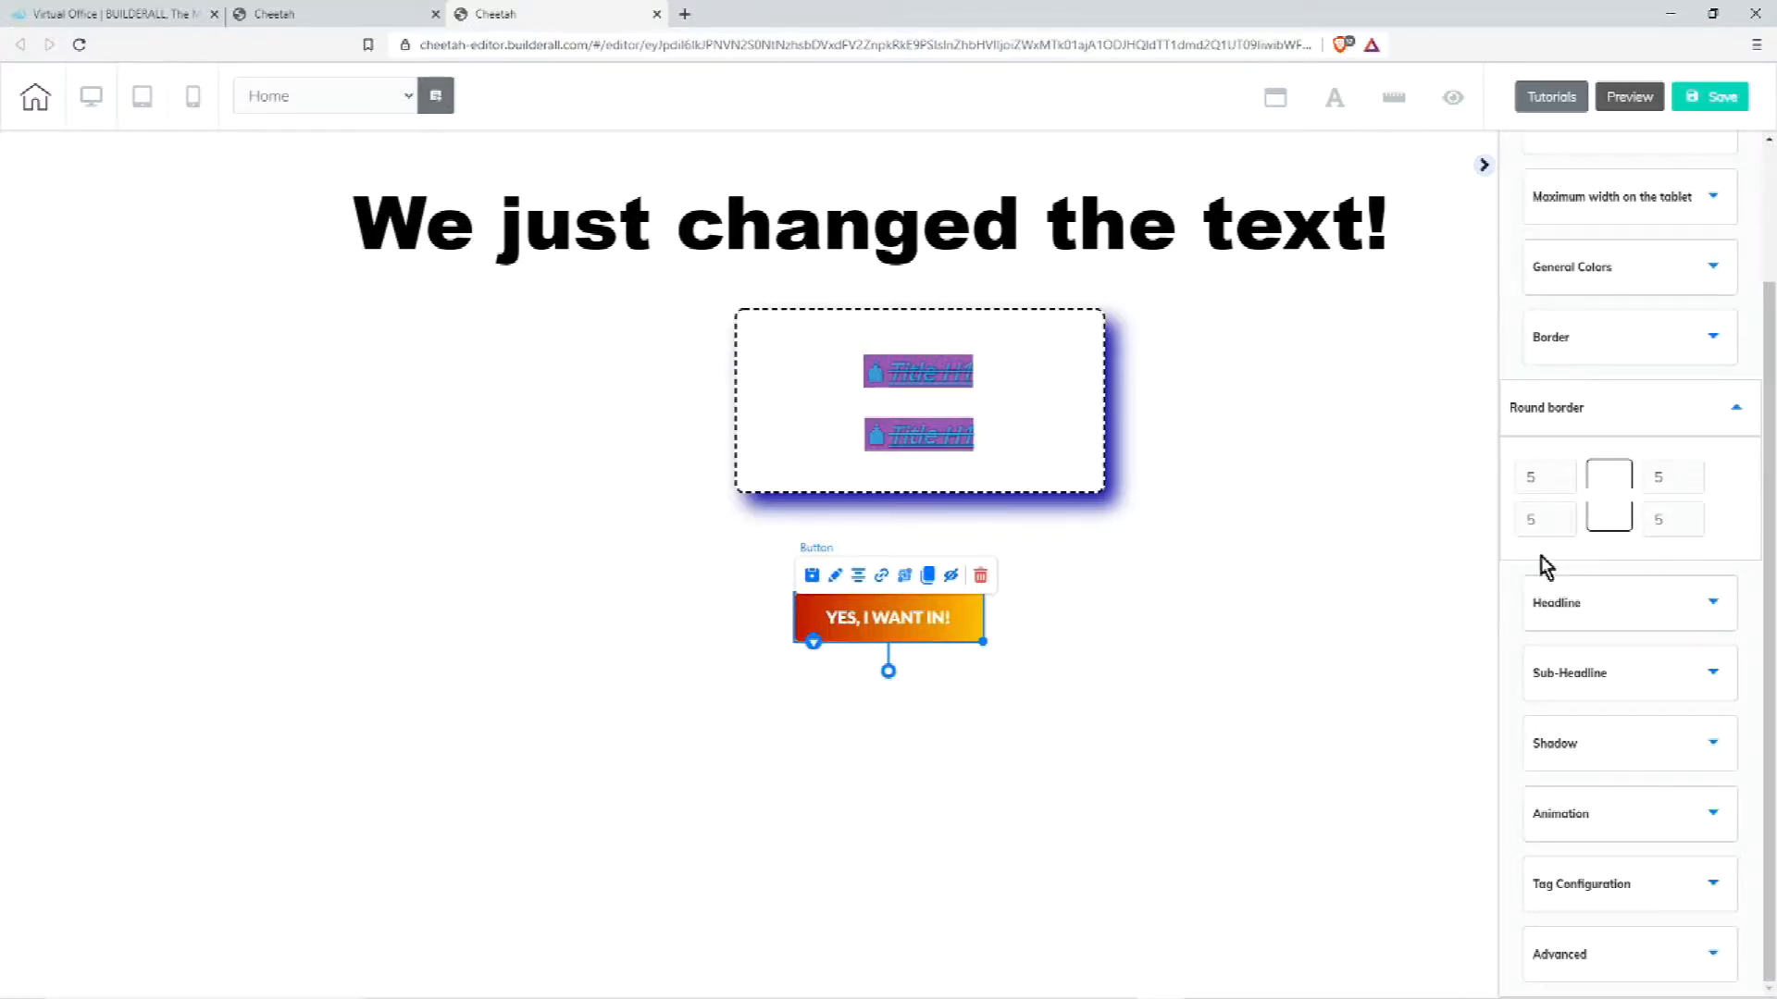
click(1644, 615)
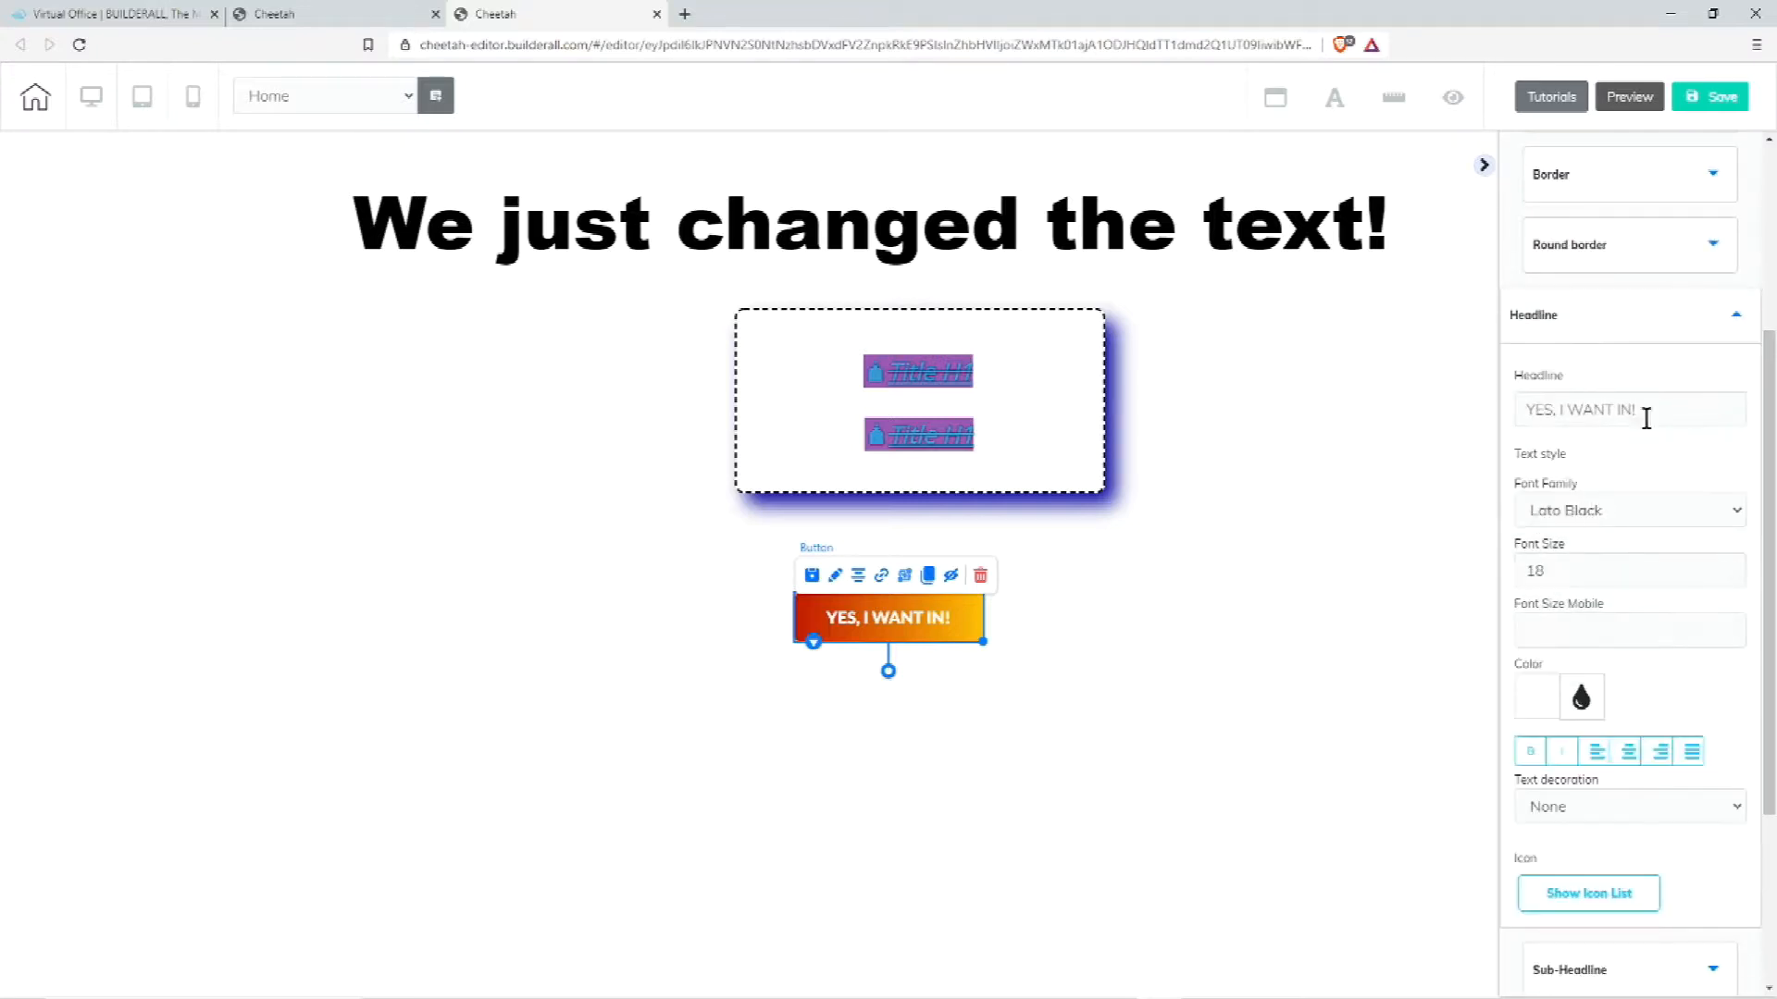
drag(1658, 411, 1514, 425)
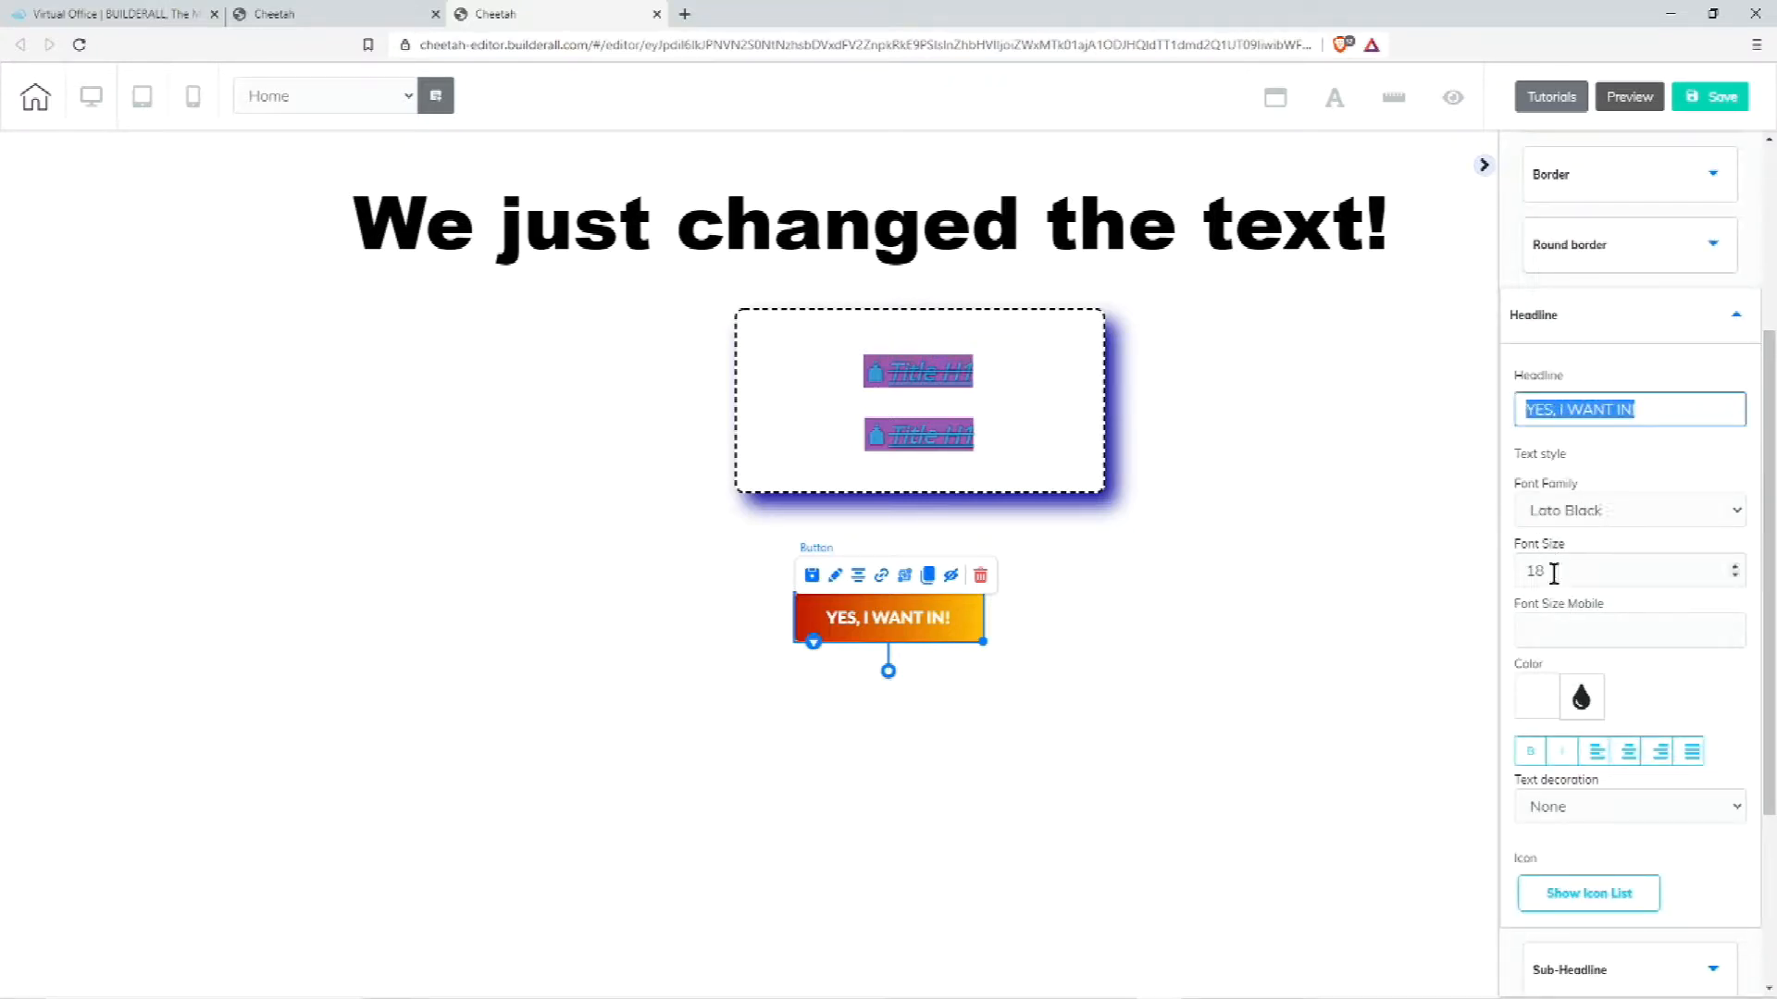
scroll(1729, 679, down, 2)
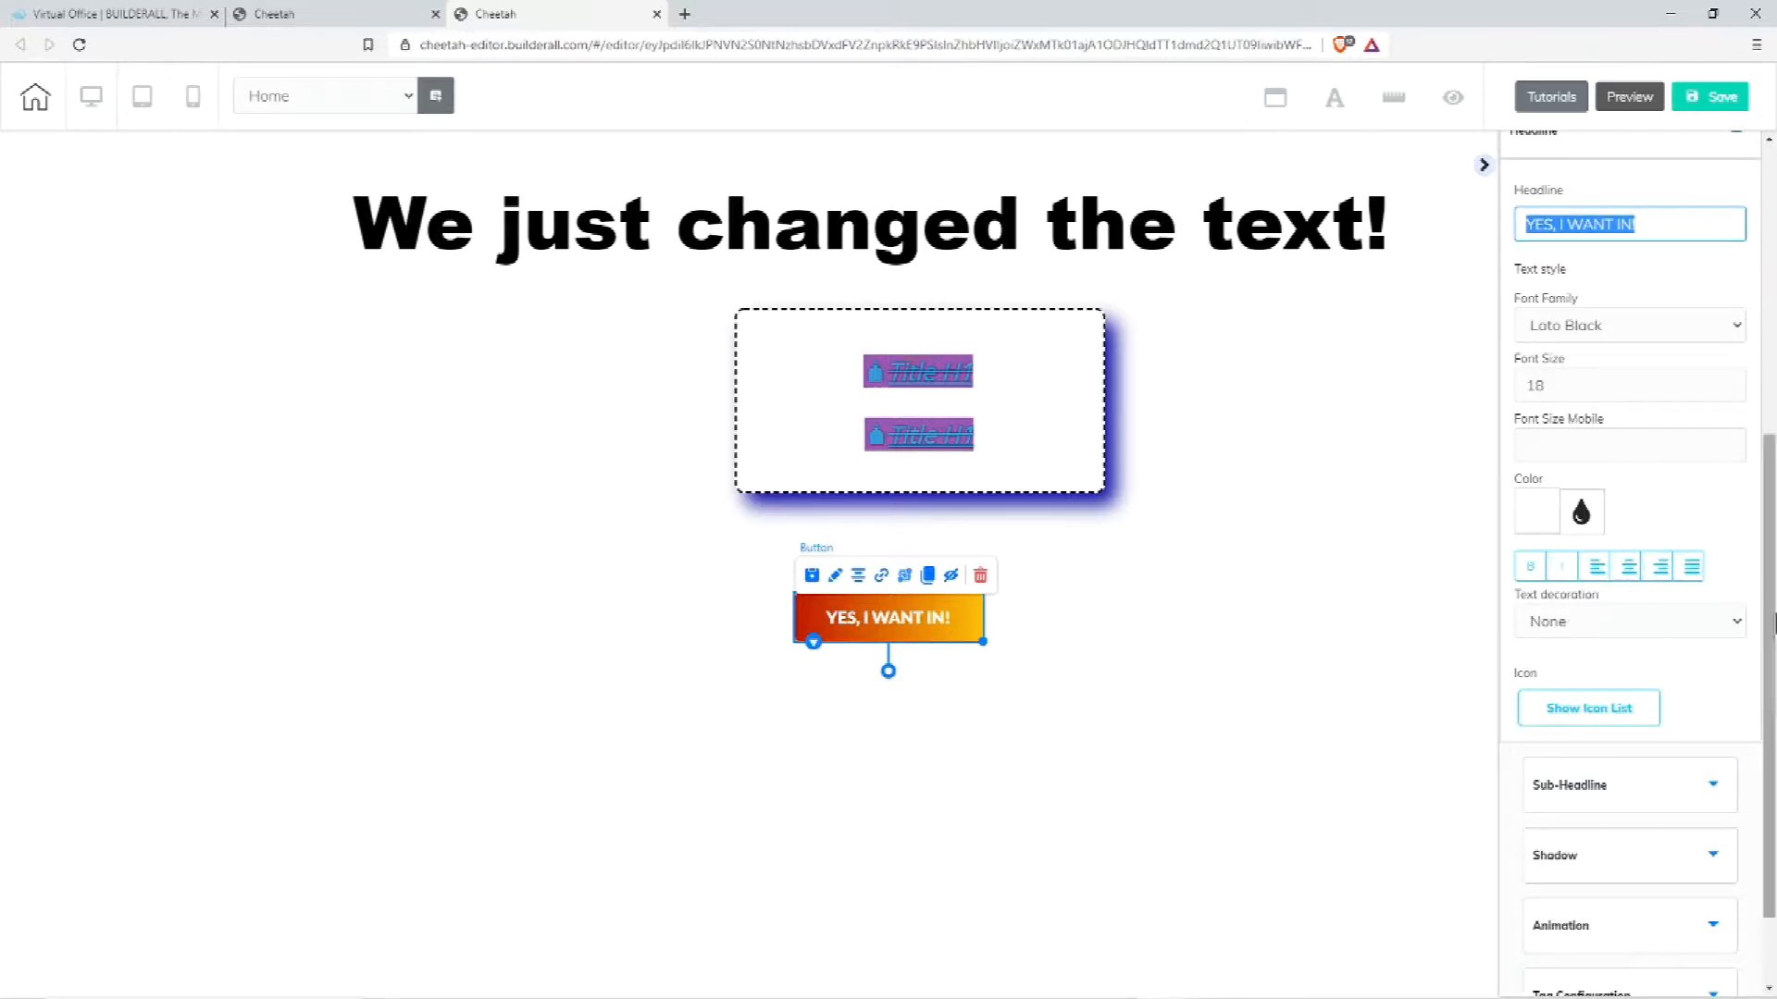
click(1581, 619)
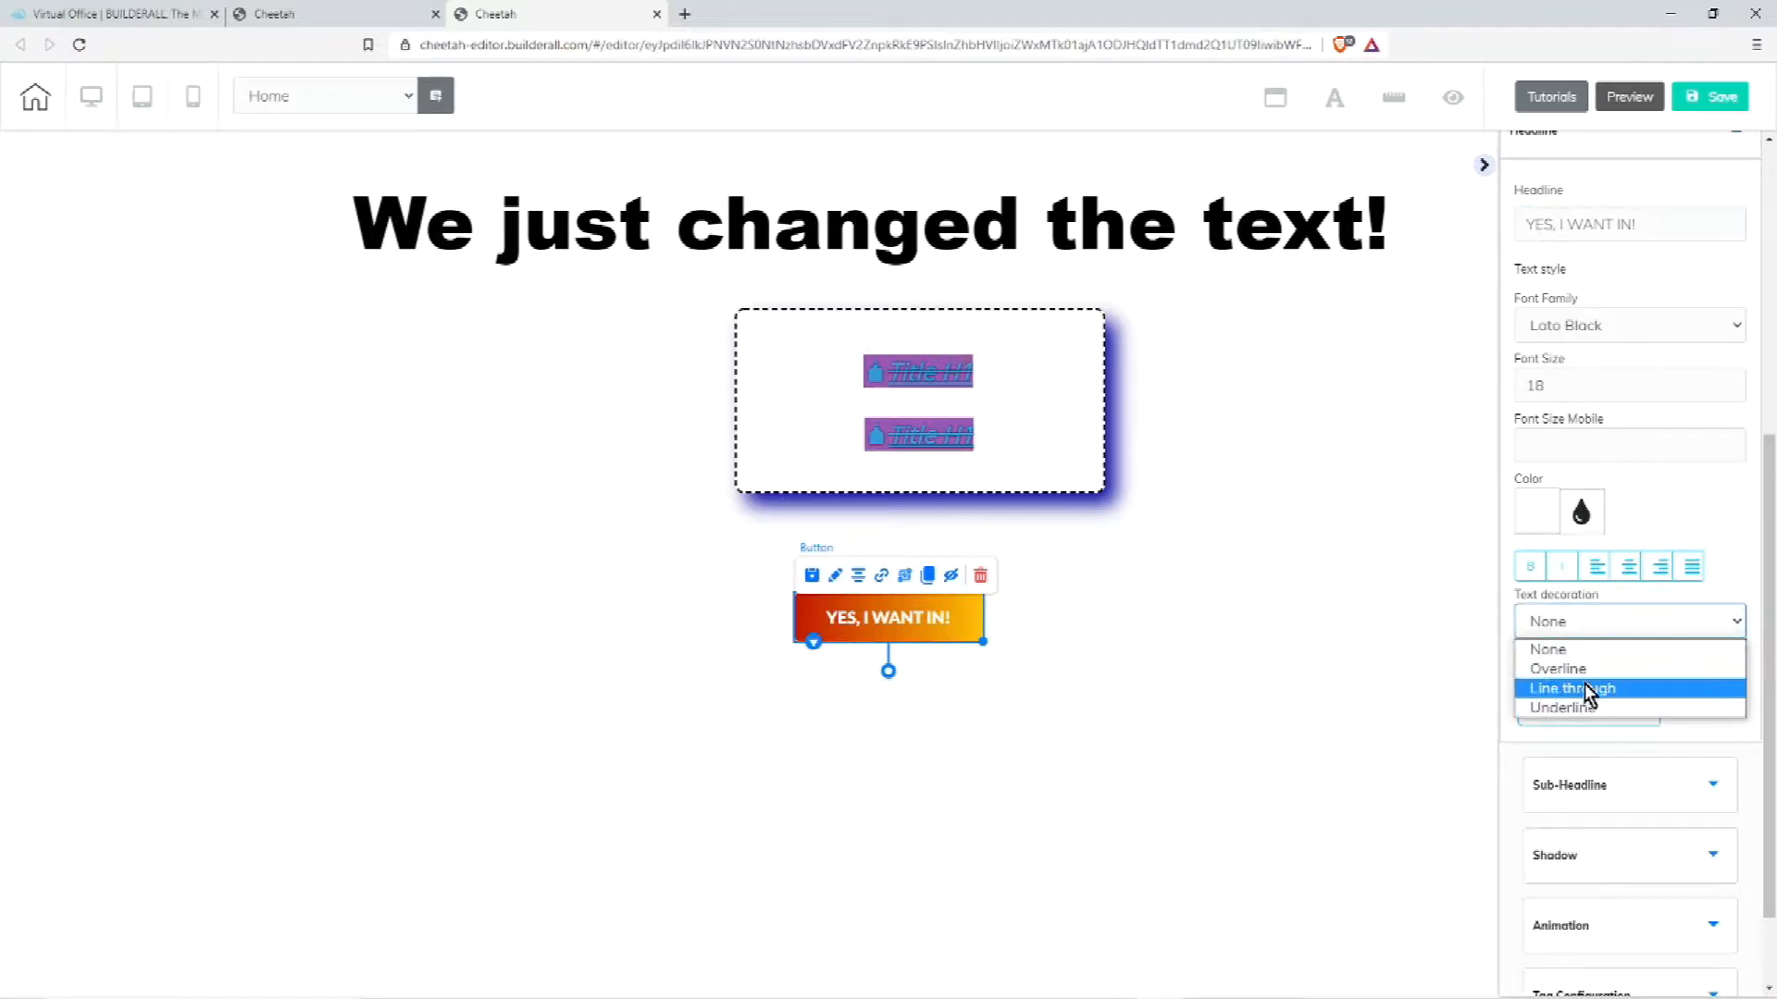
click(1702, 612)
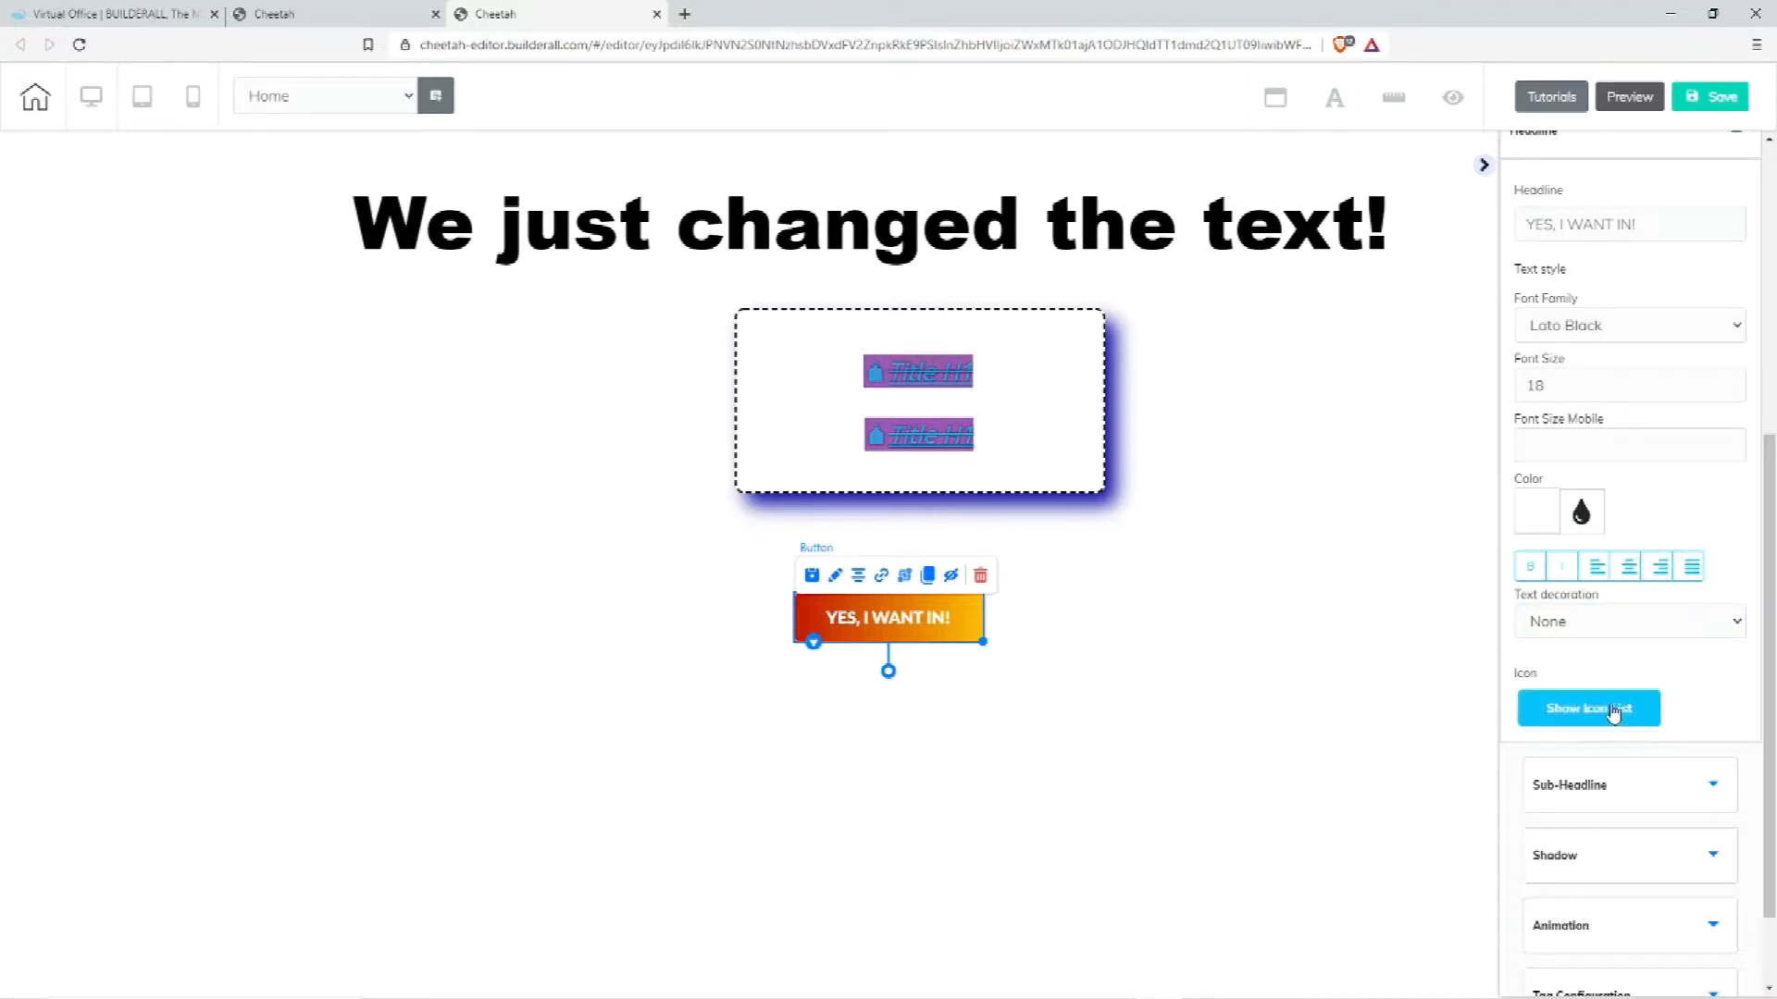
- Add the sub-headline text "click here" to the button and look over its sub text style options
scroll(1703, 706, down, 1)
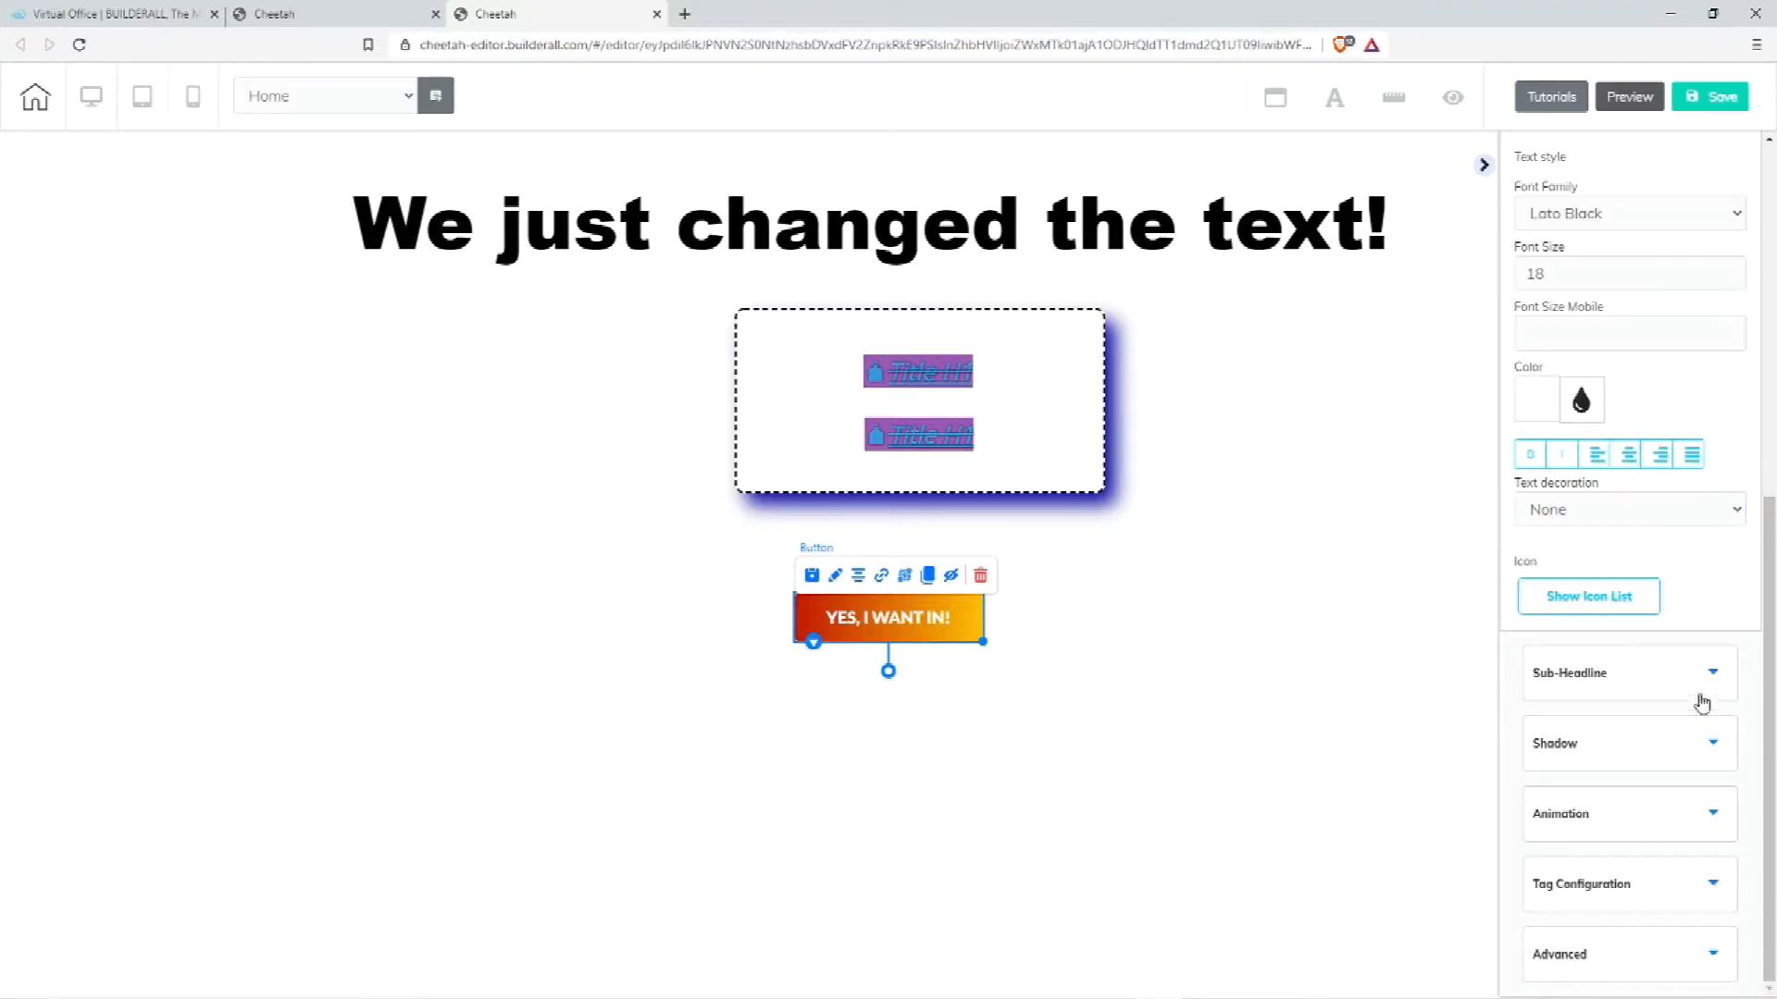
click(1634, 682)
scroll(1631, 378, down, 1)
click(1571, 263)
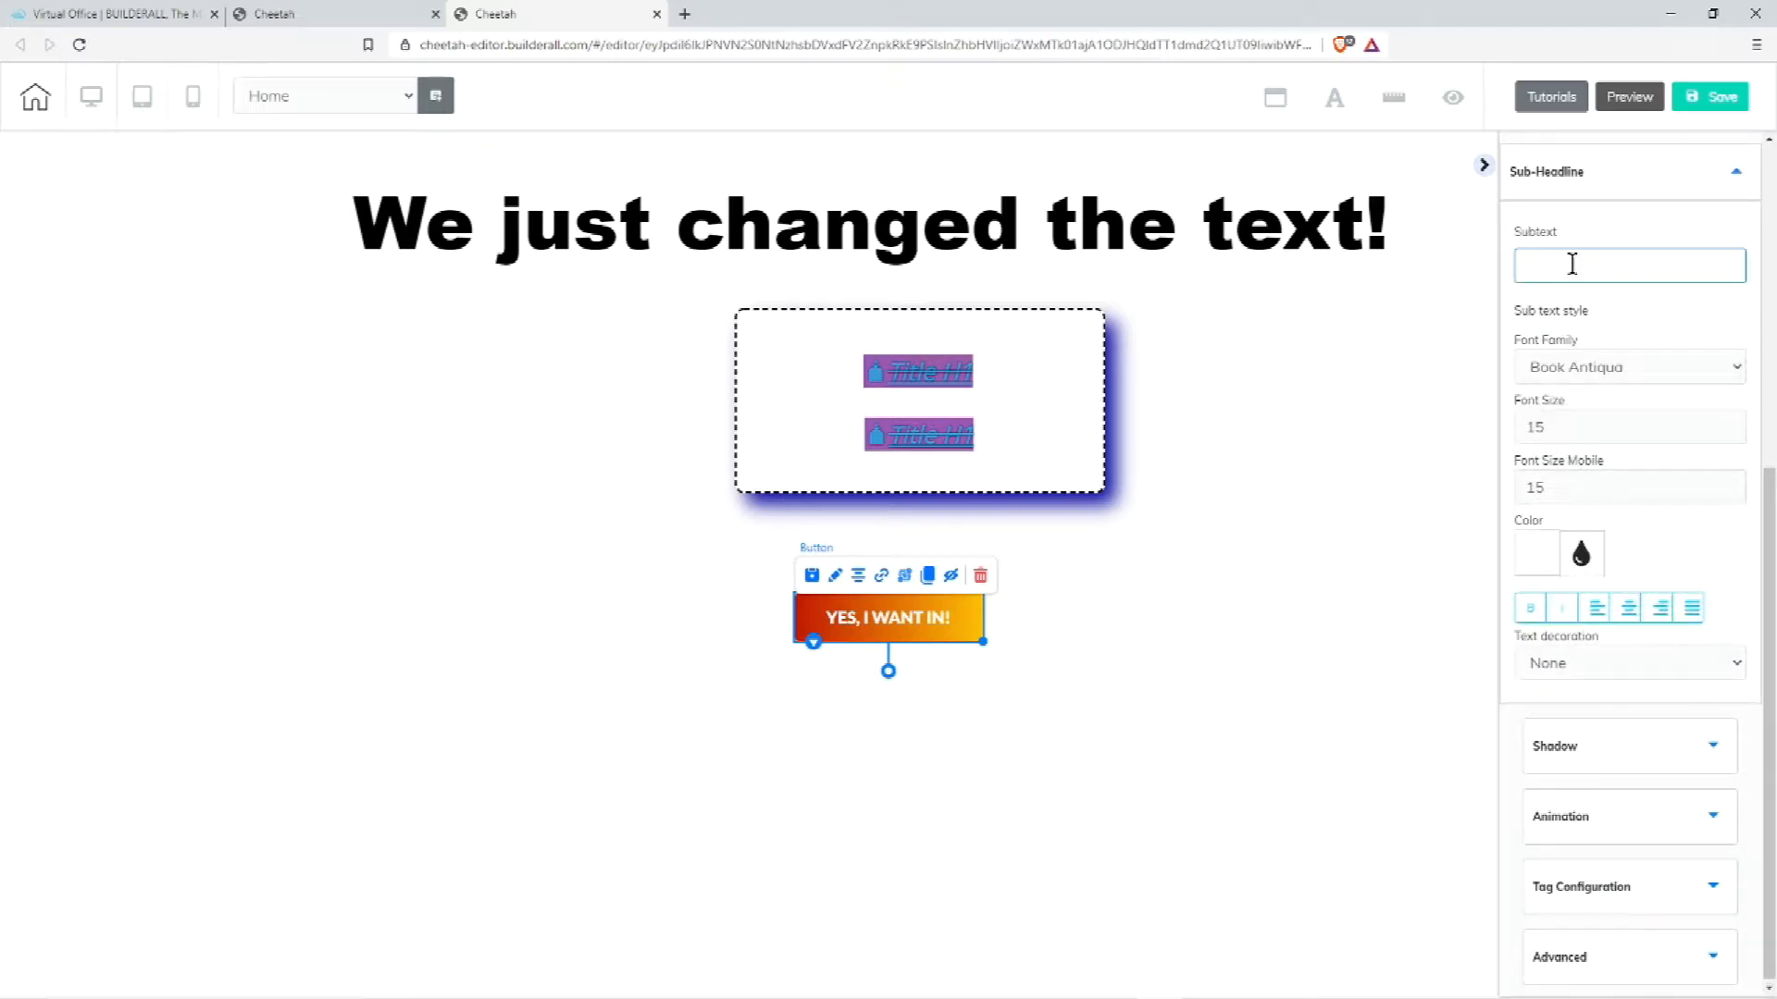
text(dlick here)
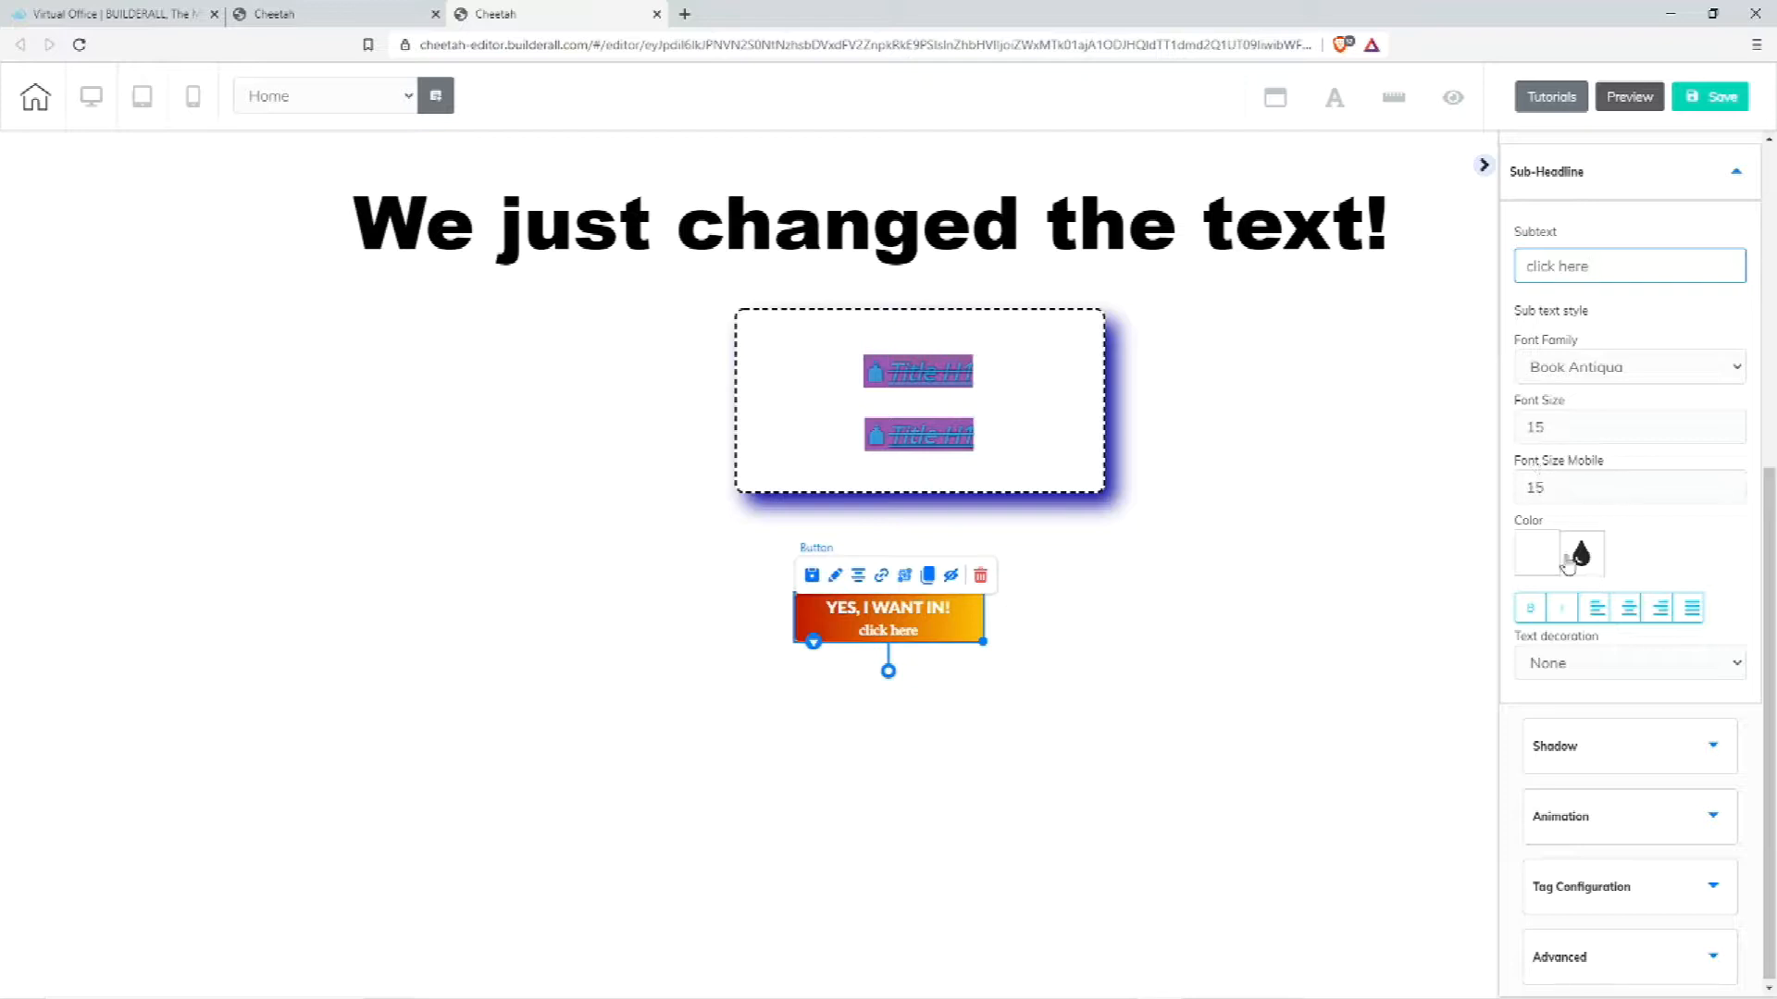
scroll(1667, 556, down, 1)
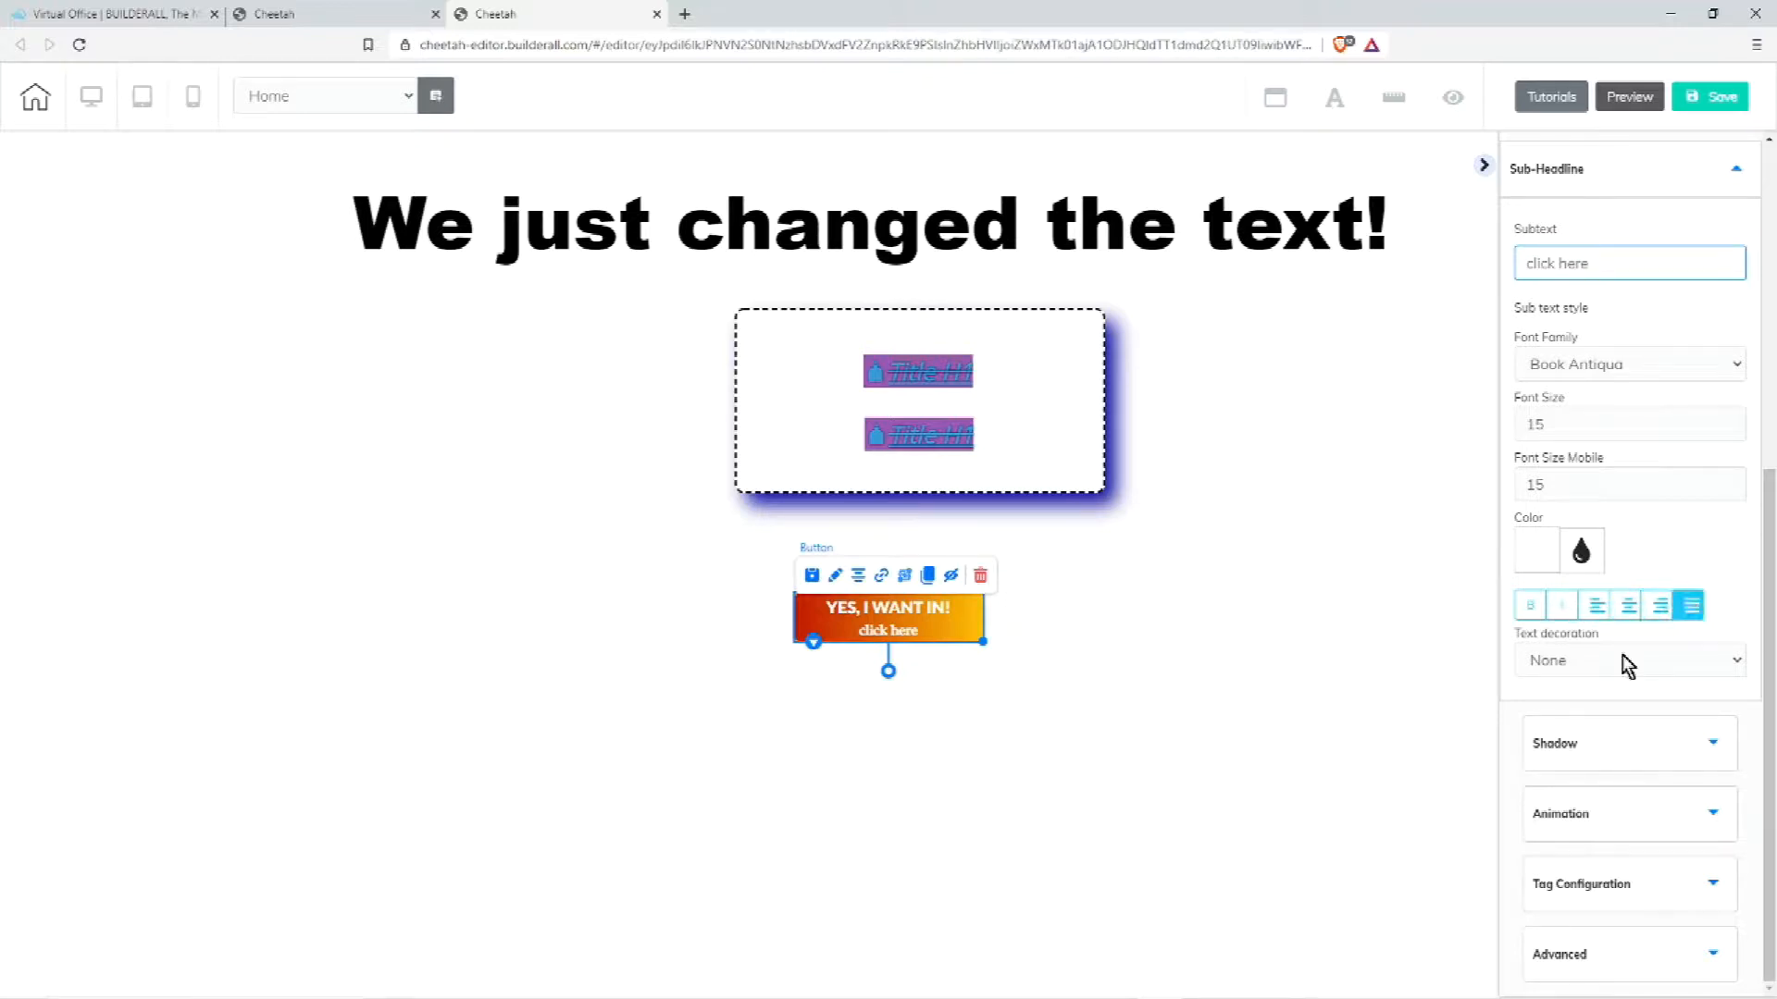
- Look over the sub-headline's text decoration choices, and try an offset, blurred light red shadow on the button before clearing it
click(1581, 661)
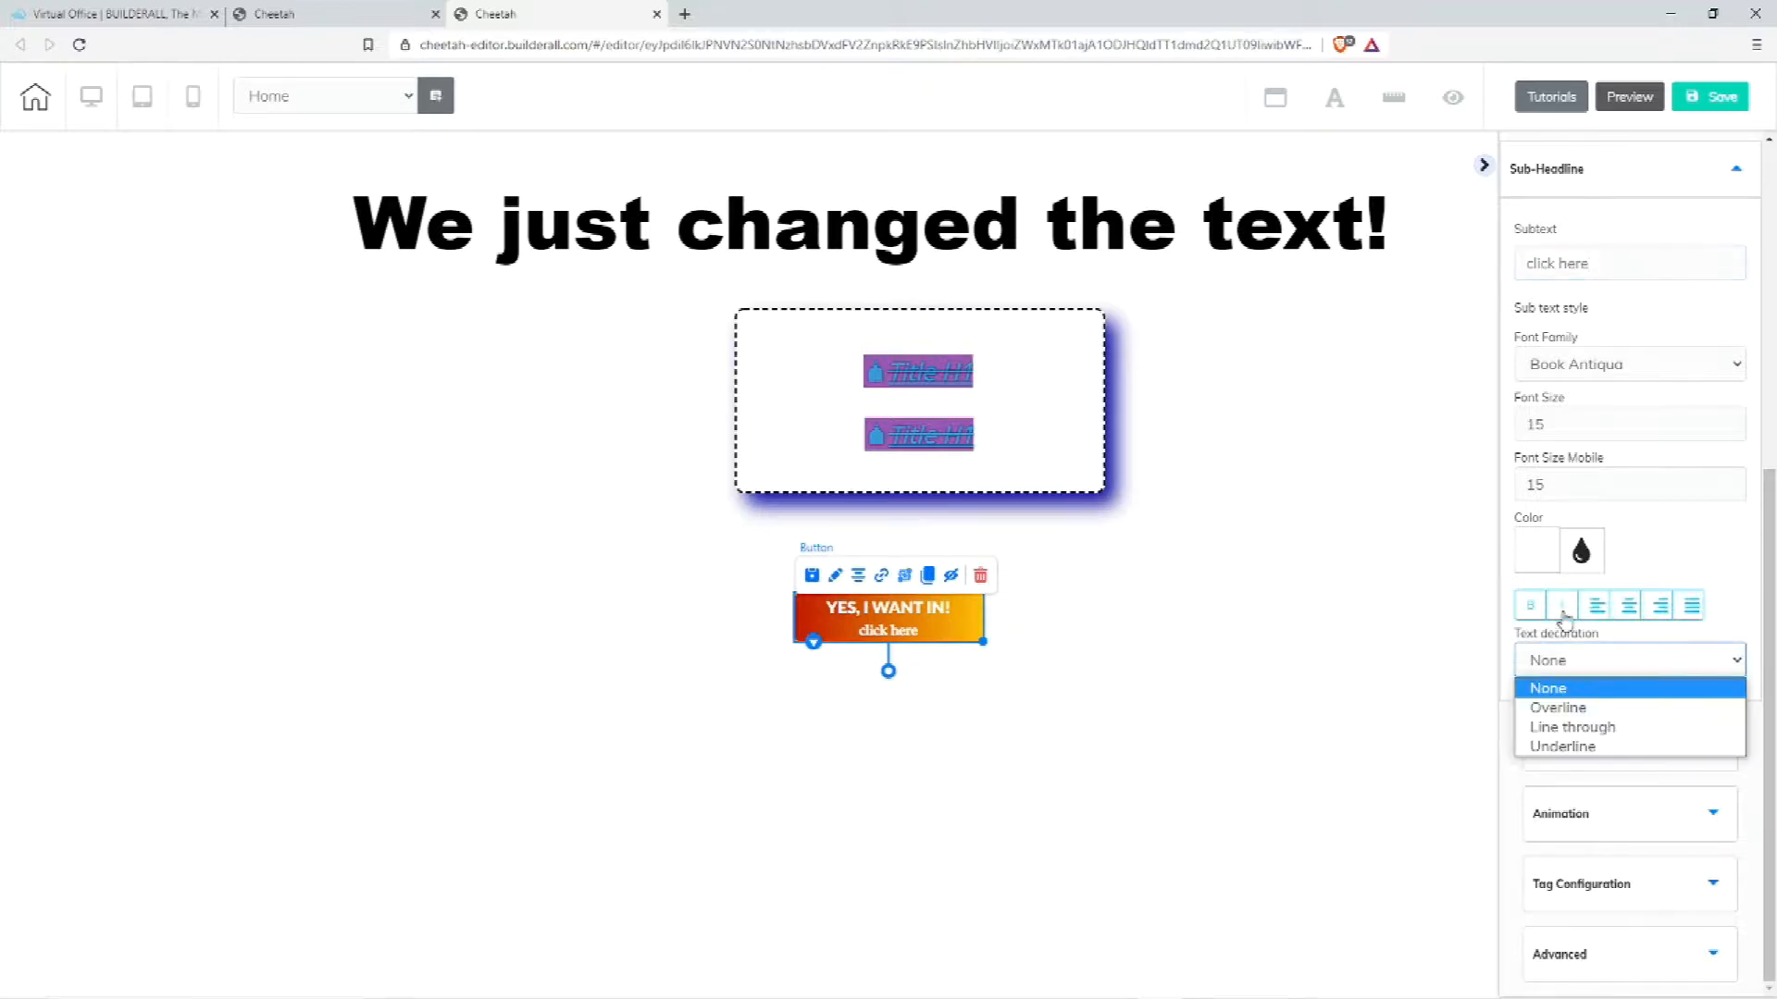
click(1735, 659)
click(1622, 764)
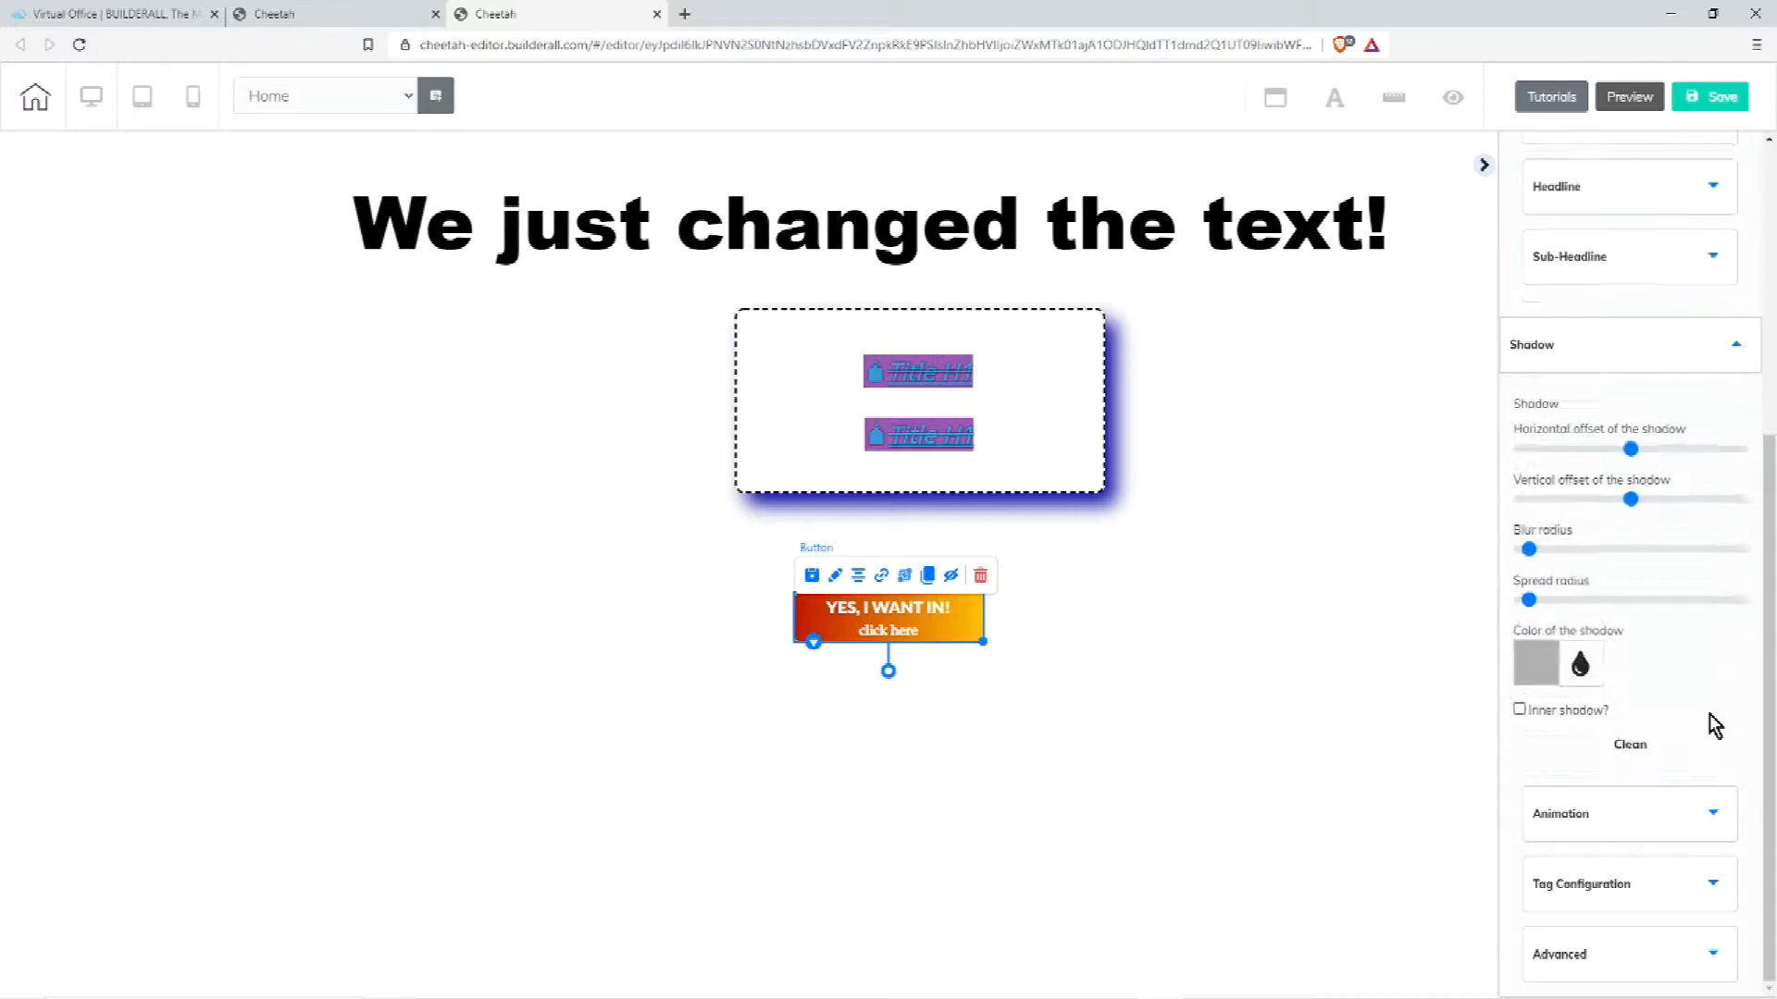
drag(1635, 443, 1645, 483)
drag(1530, 534, 1552, 583)
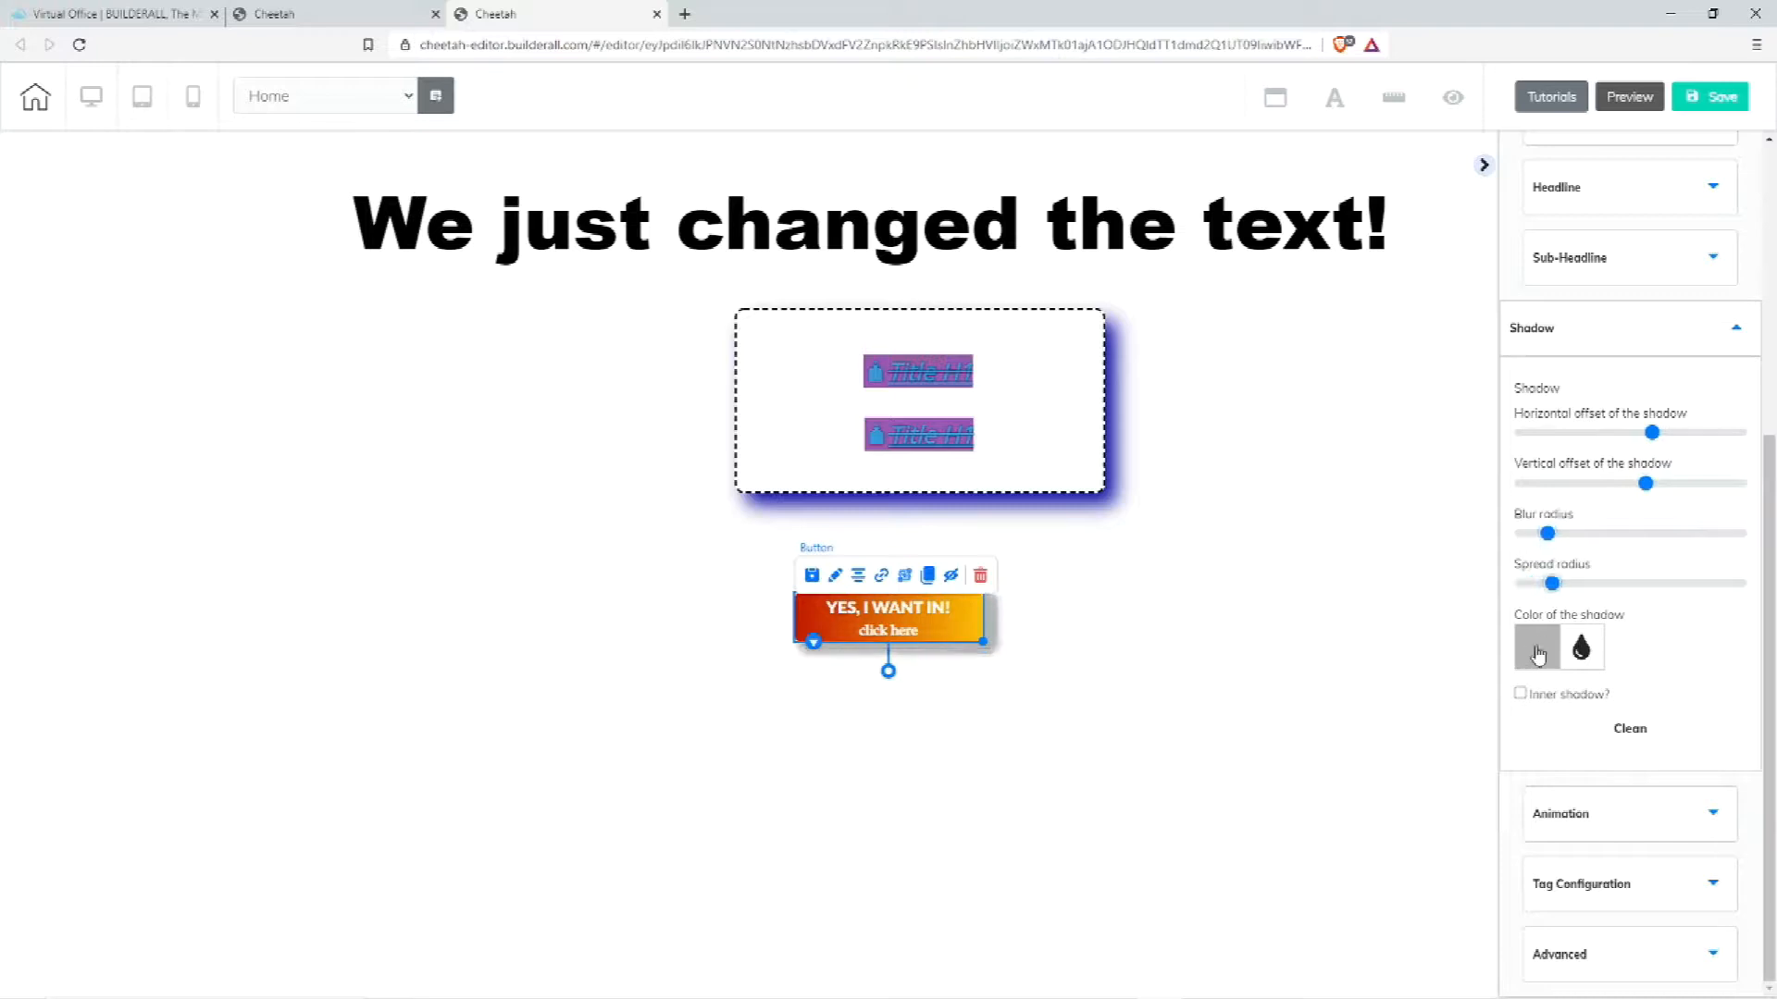
click(1536, 646)
click(1668, 717)
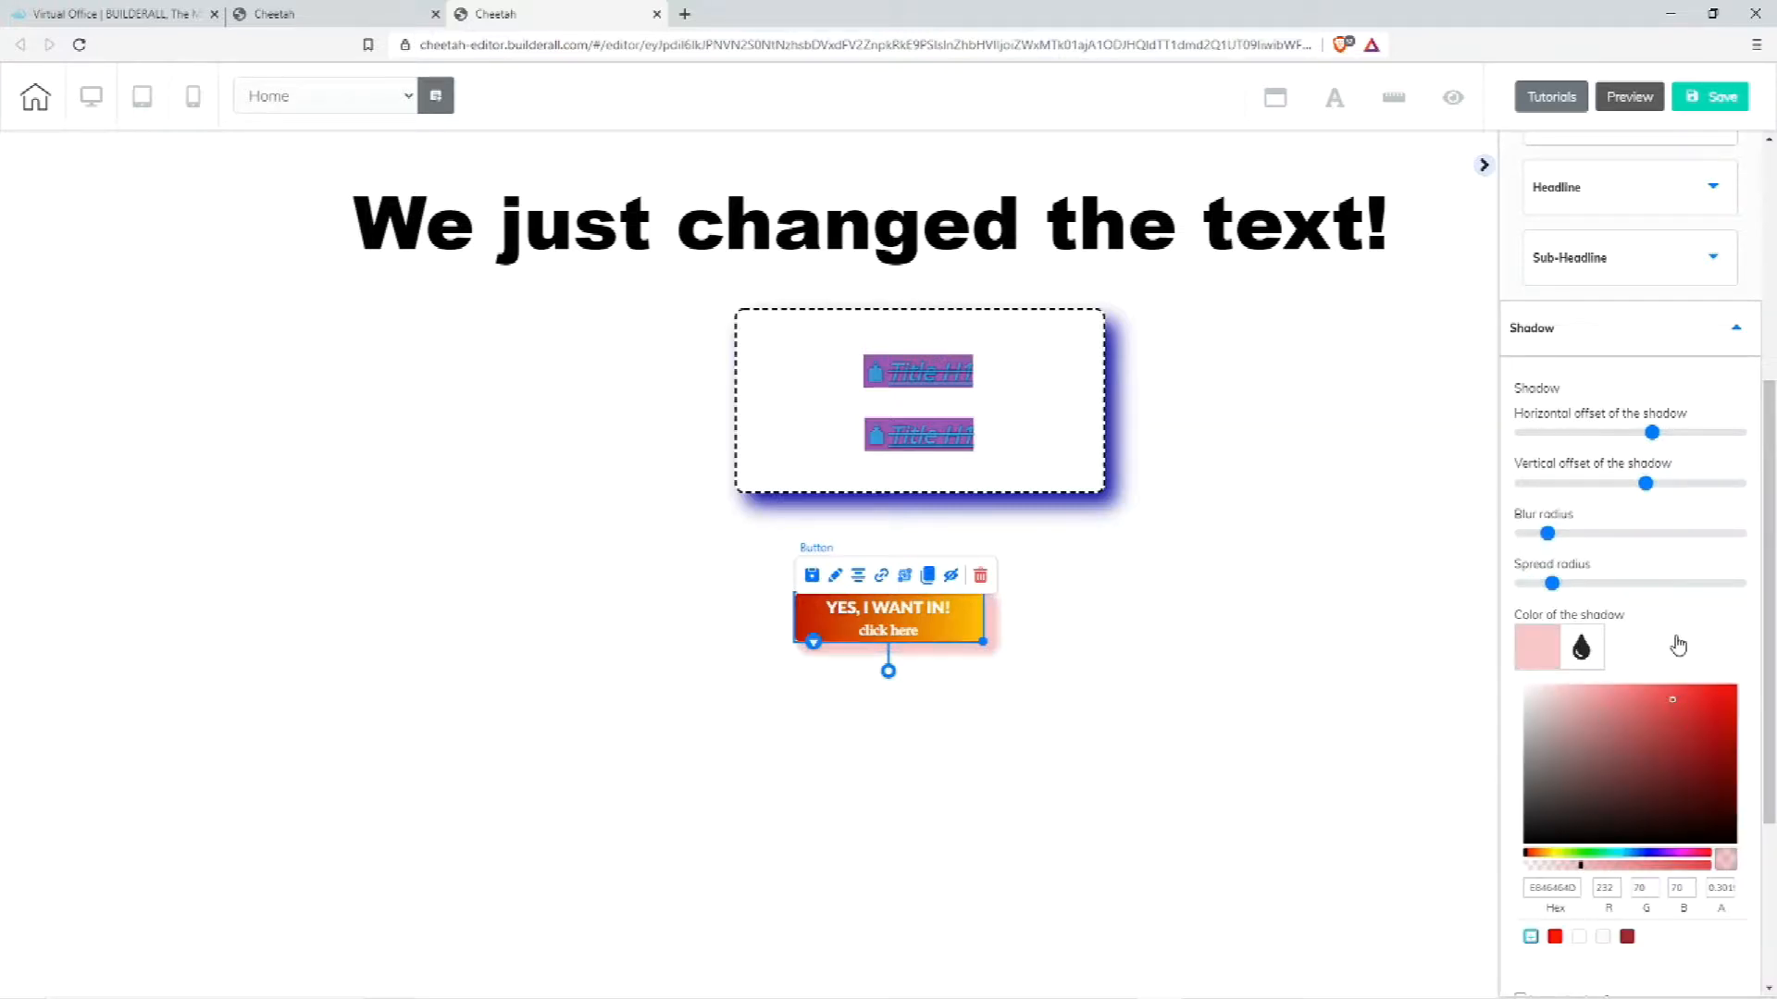
scroll(1748, 705, down, 3)
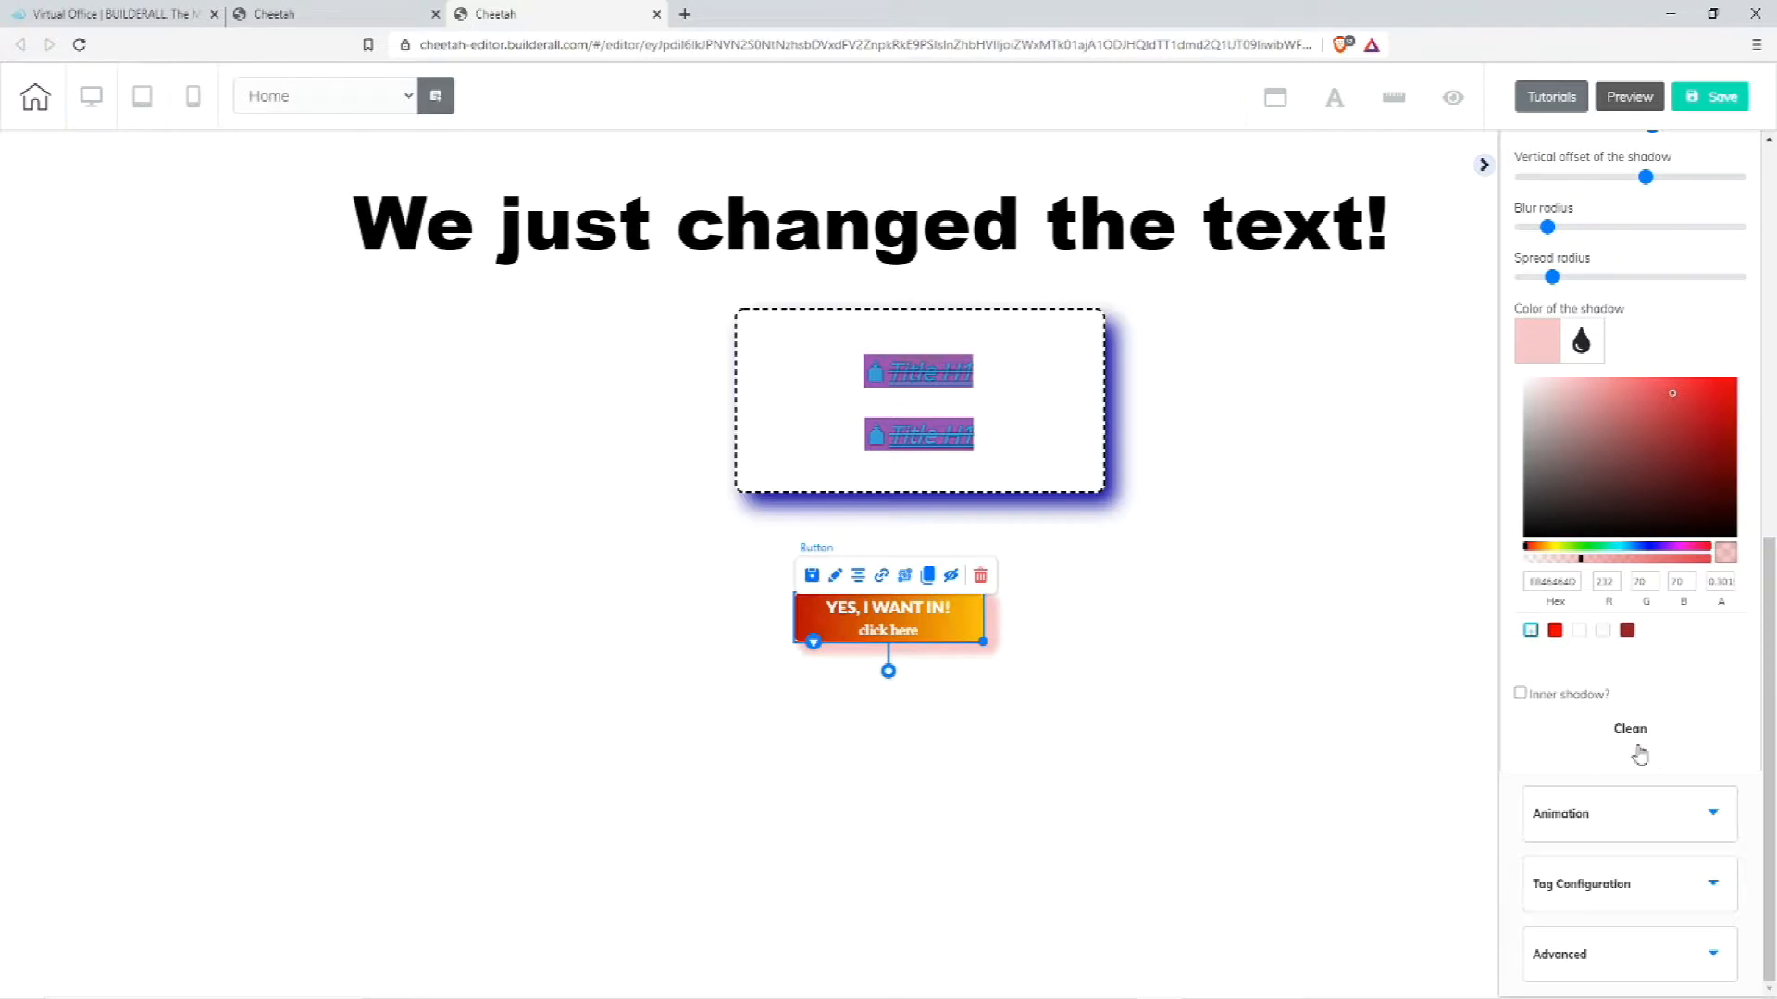
click(1634, 731)
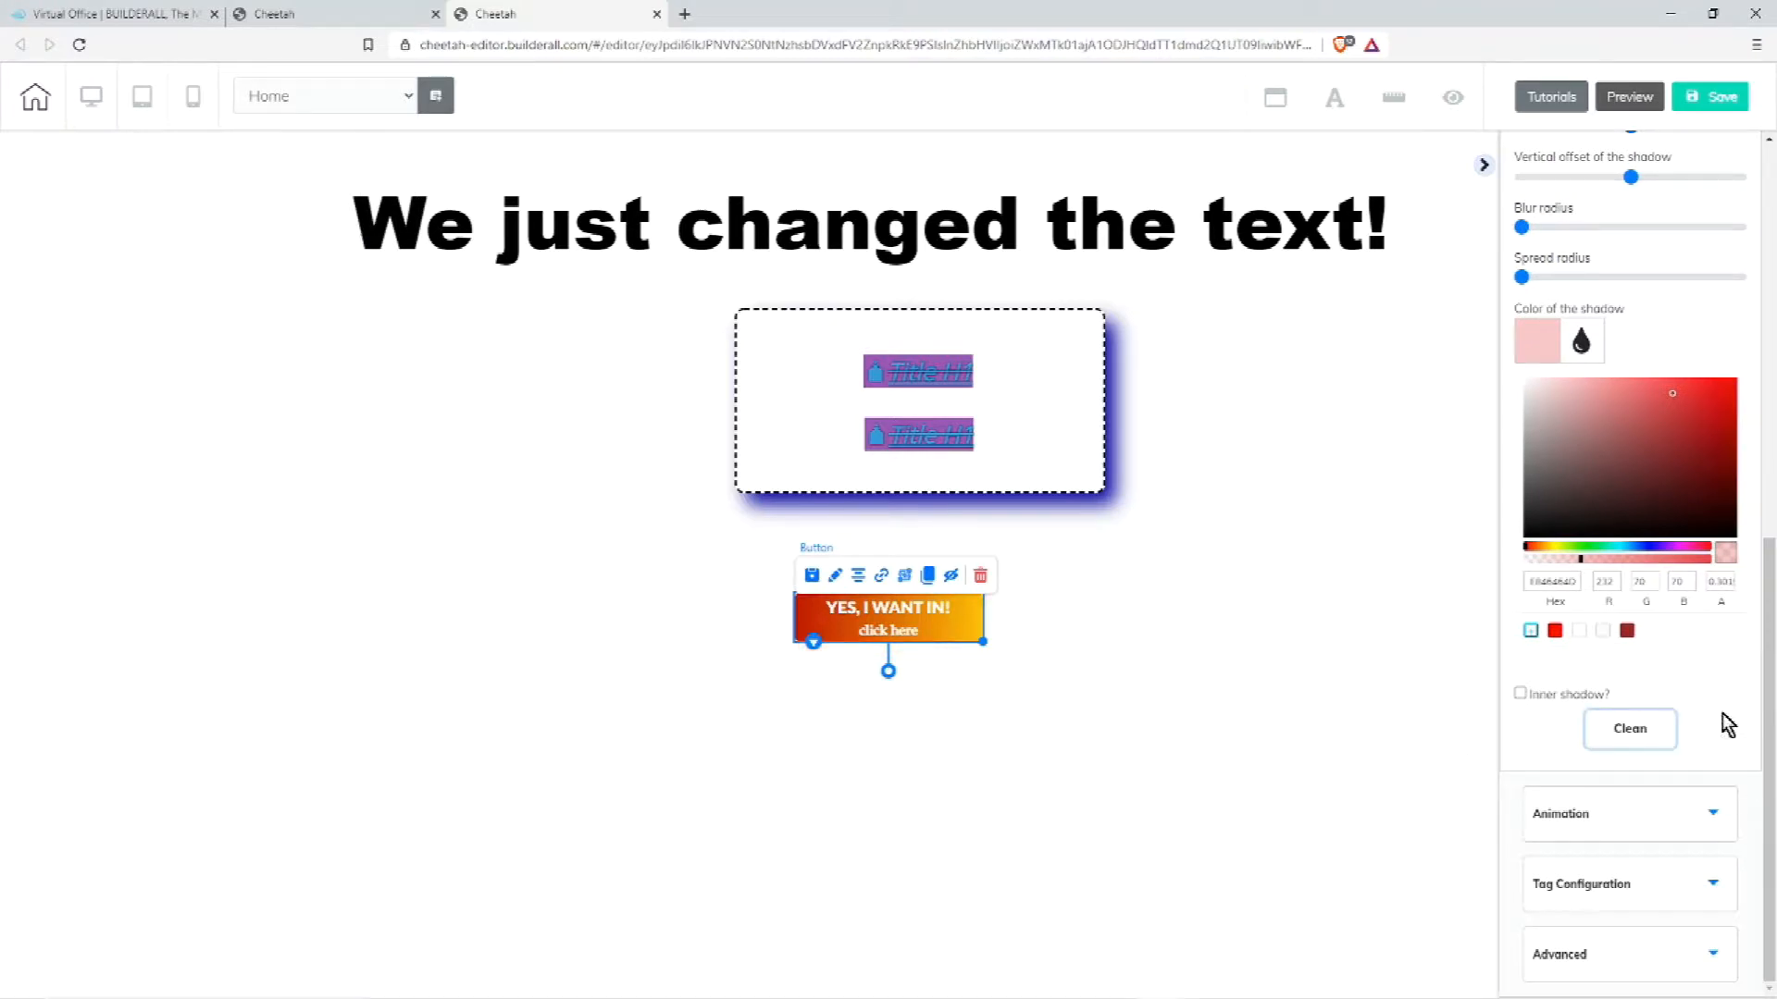
- Review the button's animation, tag configuration and advanced settings, including the positioning layer and saving as a personal element
click(1621, 807)
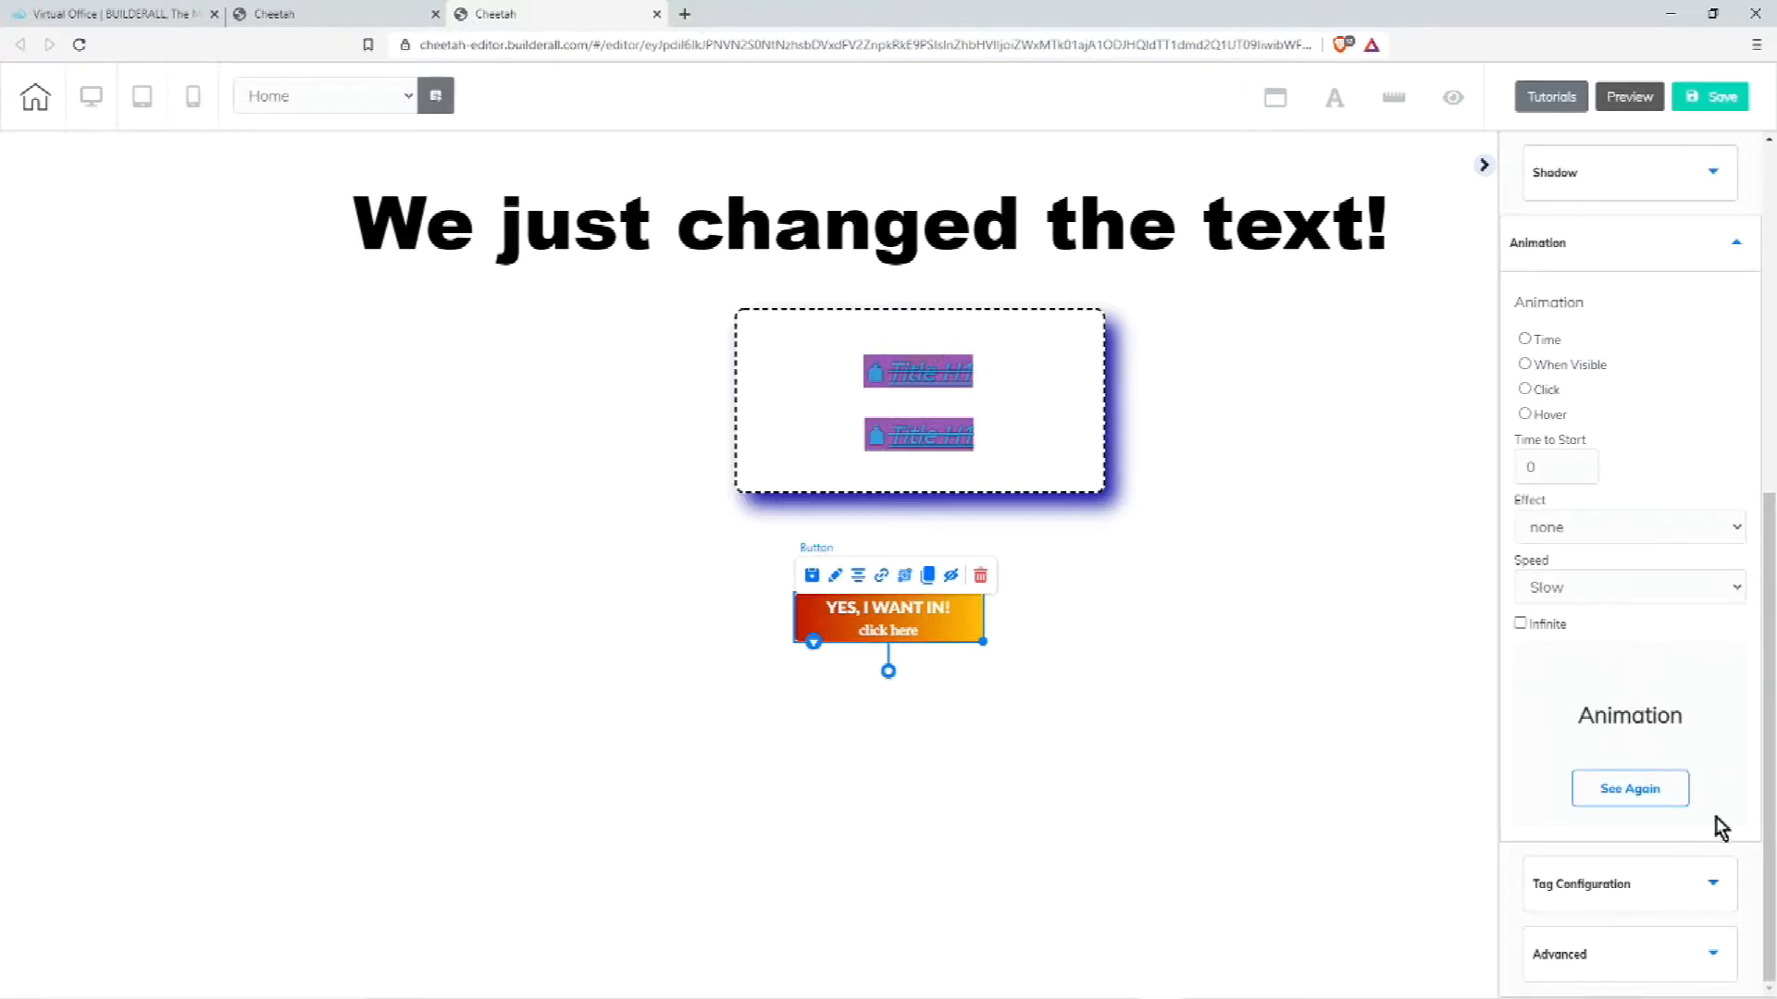
click(1617, 894)
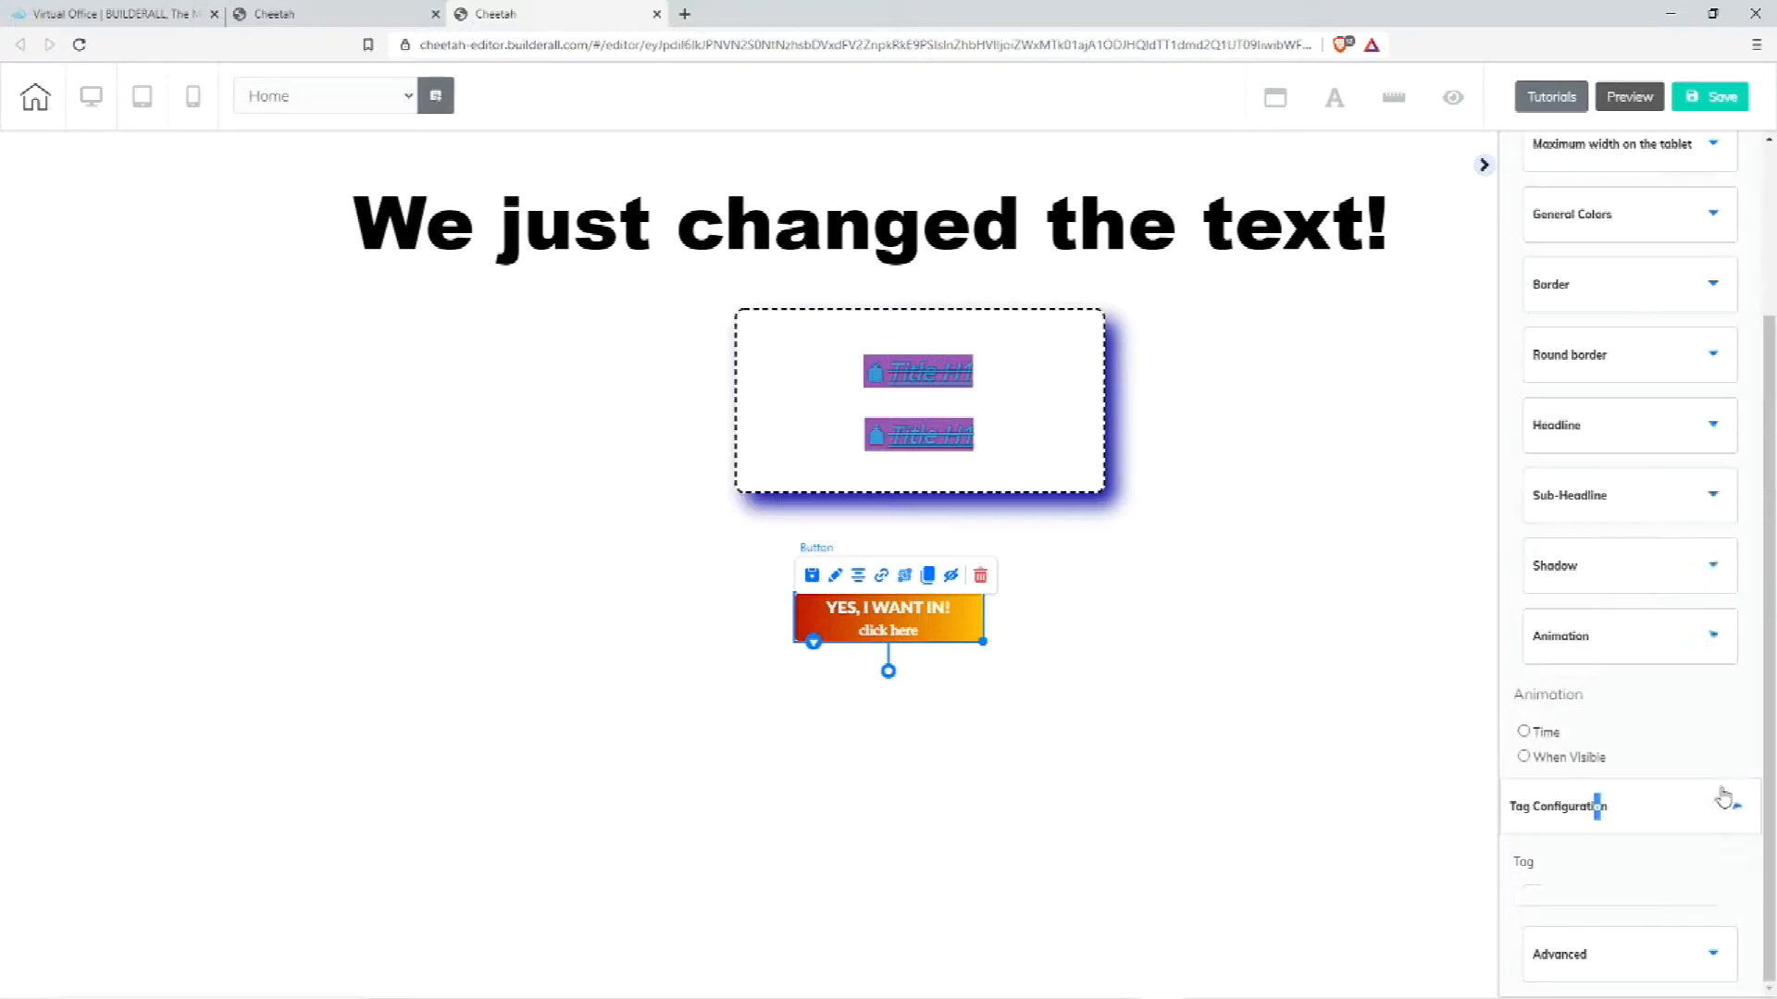
click(1648, 960)
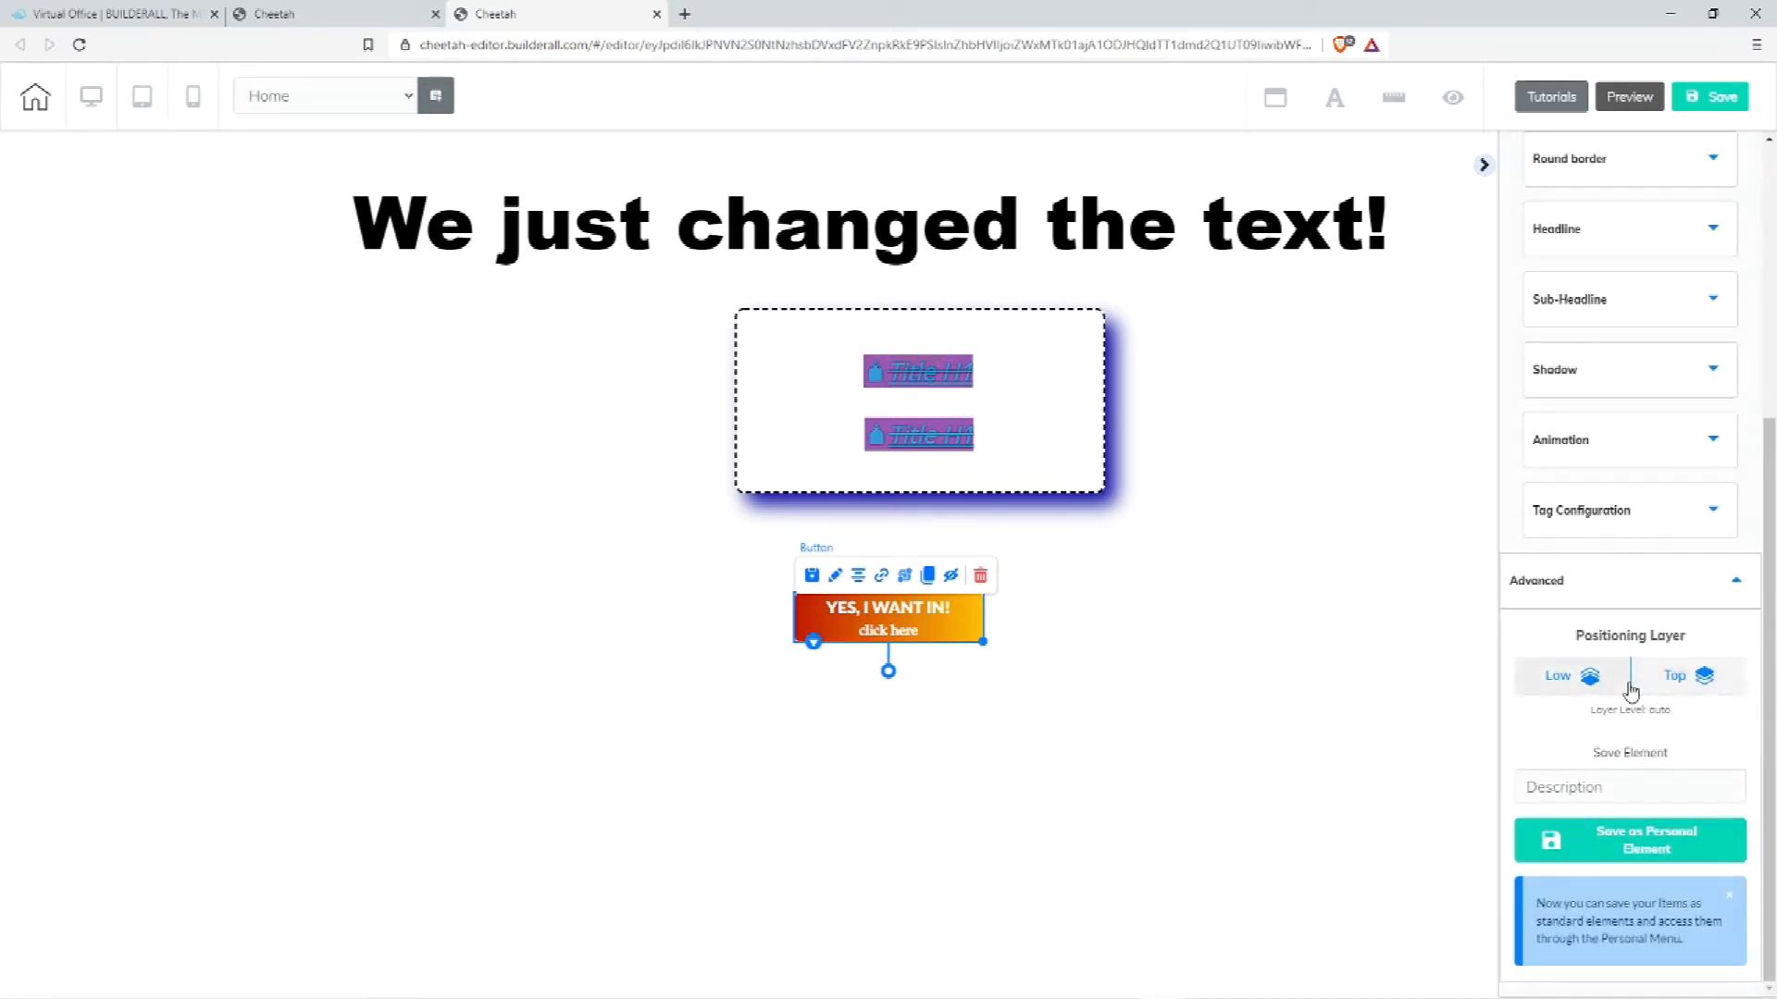
- Browse the available elements and look at the ready-made Contact Form designs
scroll(1601, 282, up, 5)
click(1562, 183)
click(1679, 237)
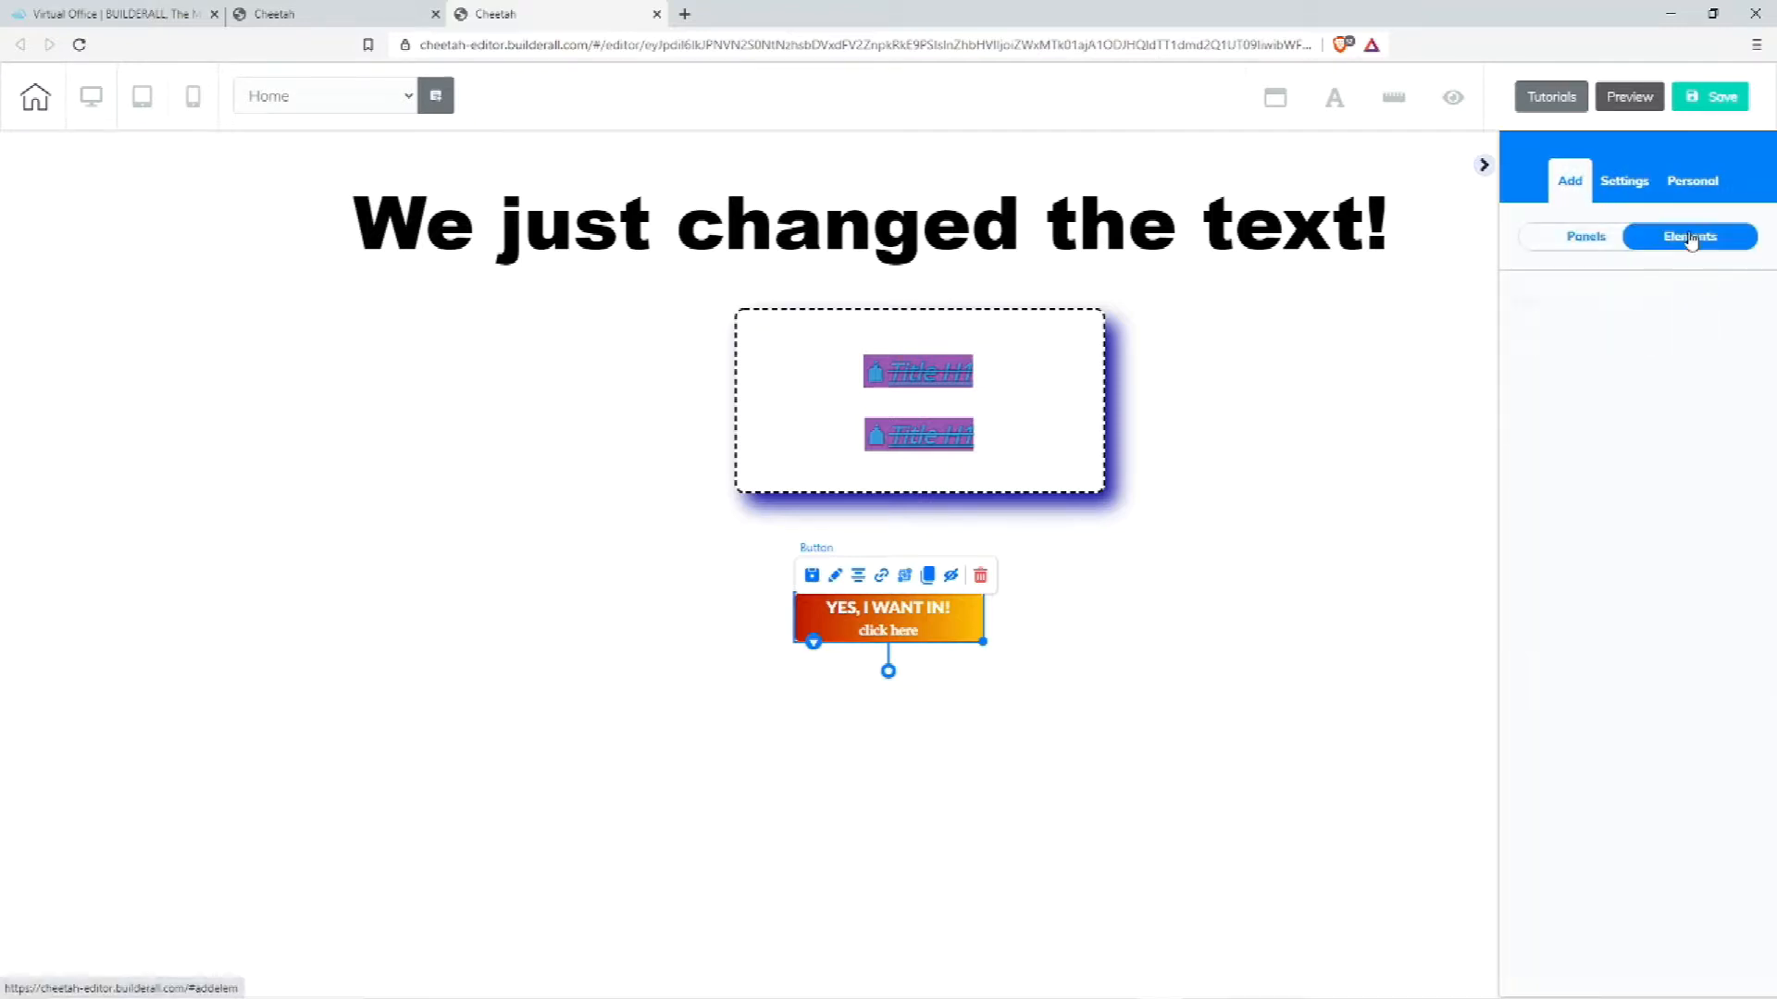
click(1558, 313)
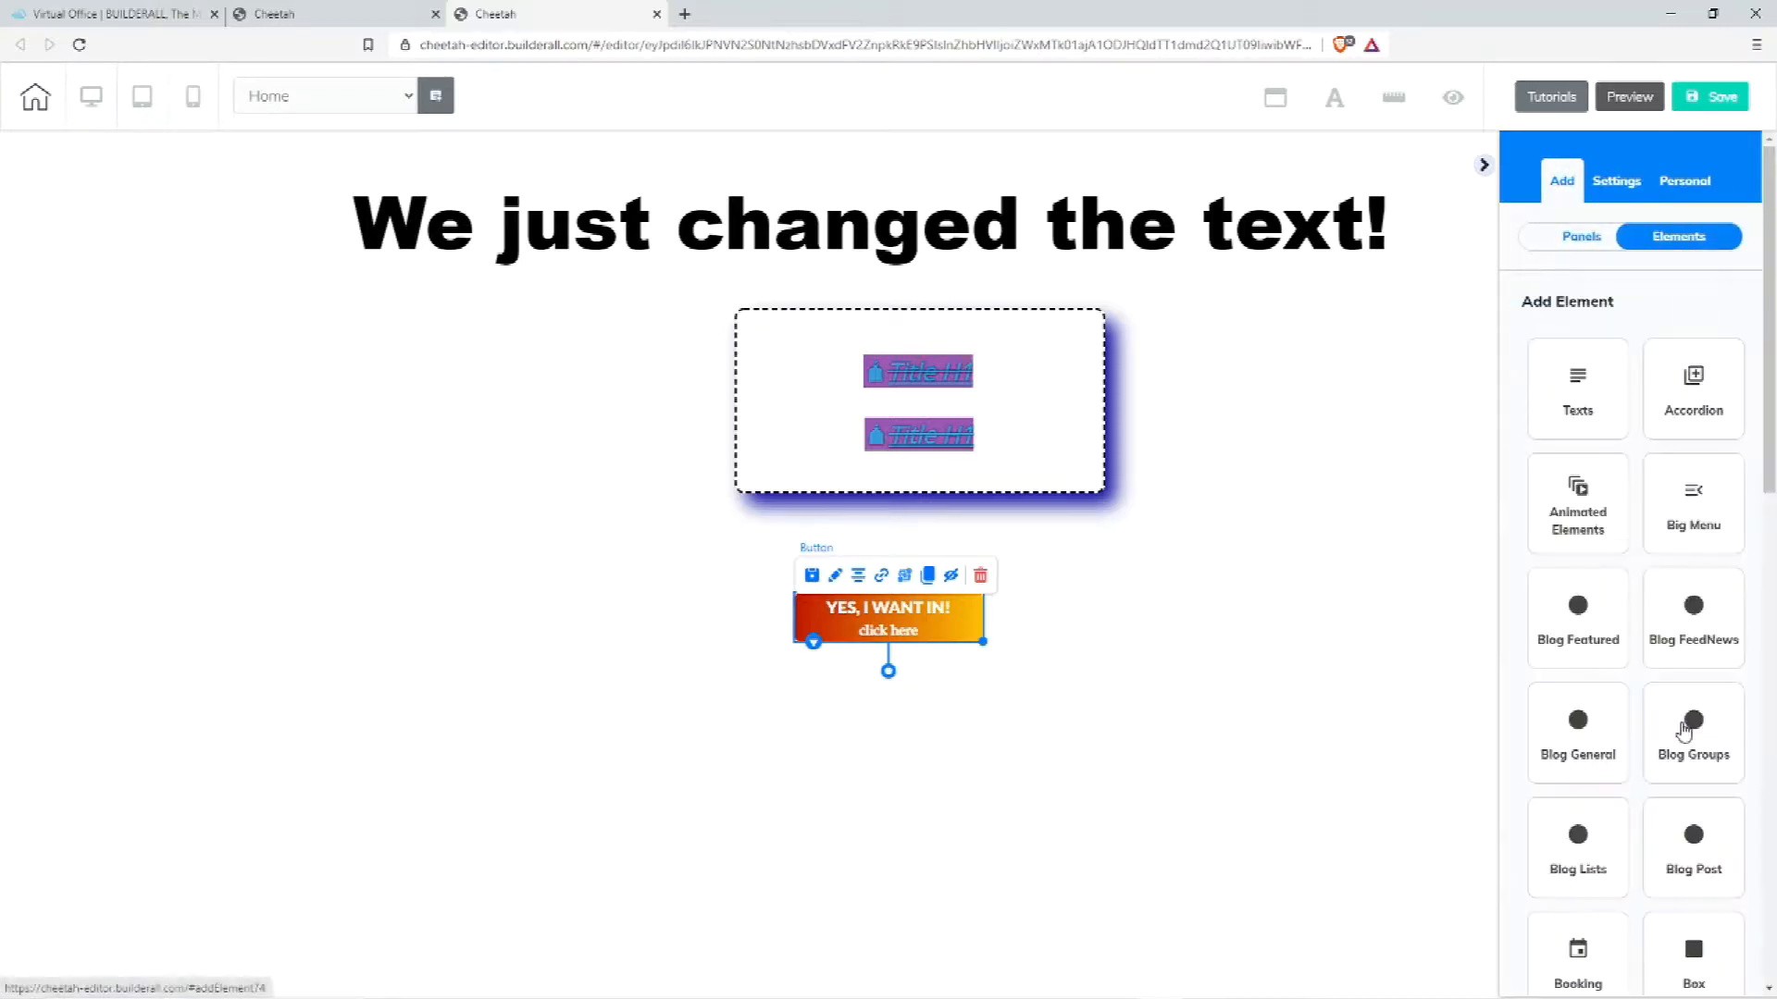
scroll(1646, 741, down, 6)
scroll(1643, 740, down, 3)
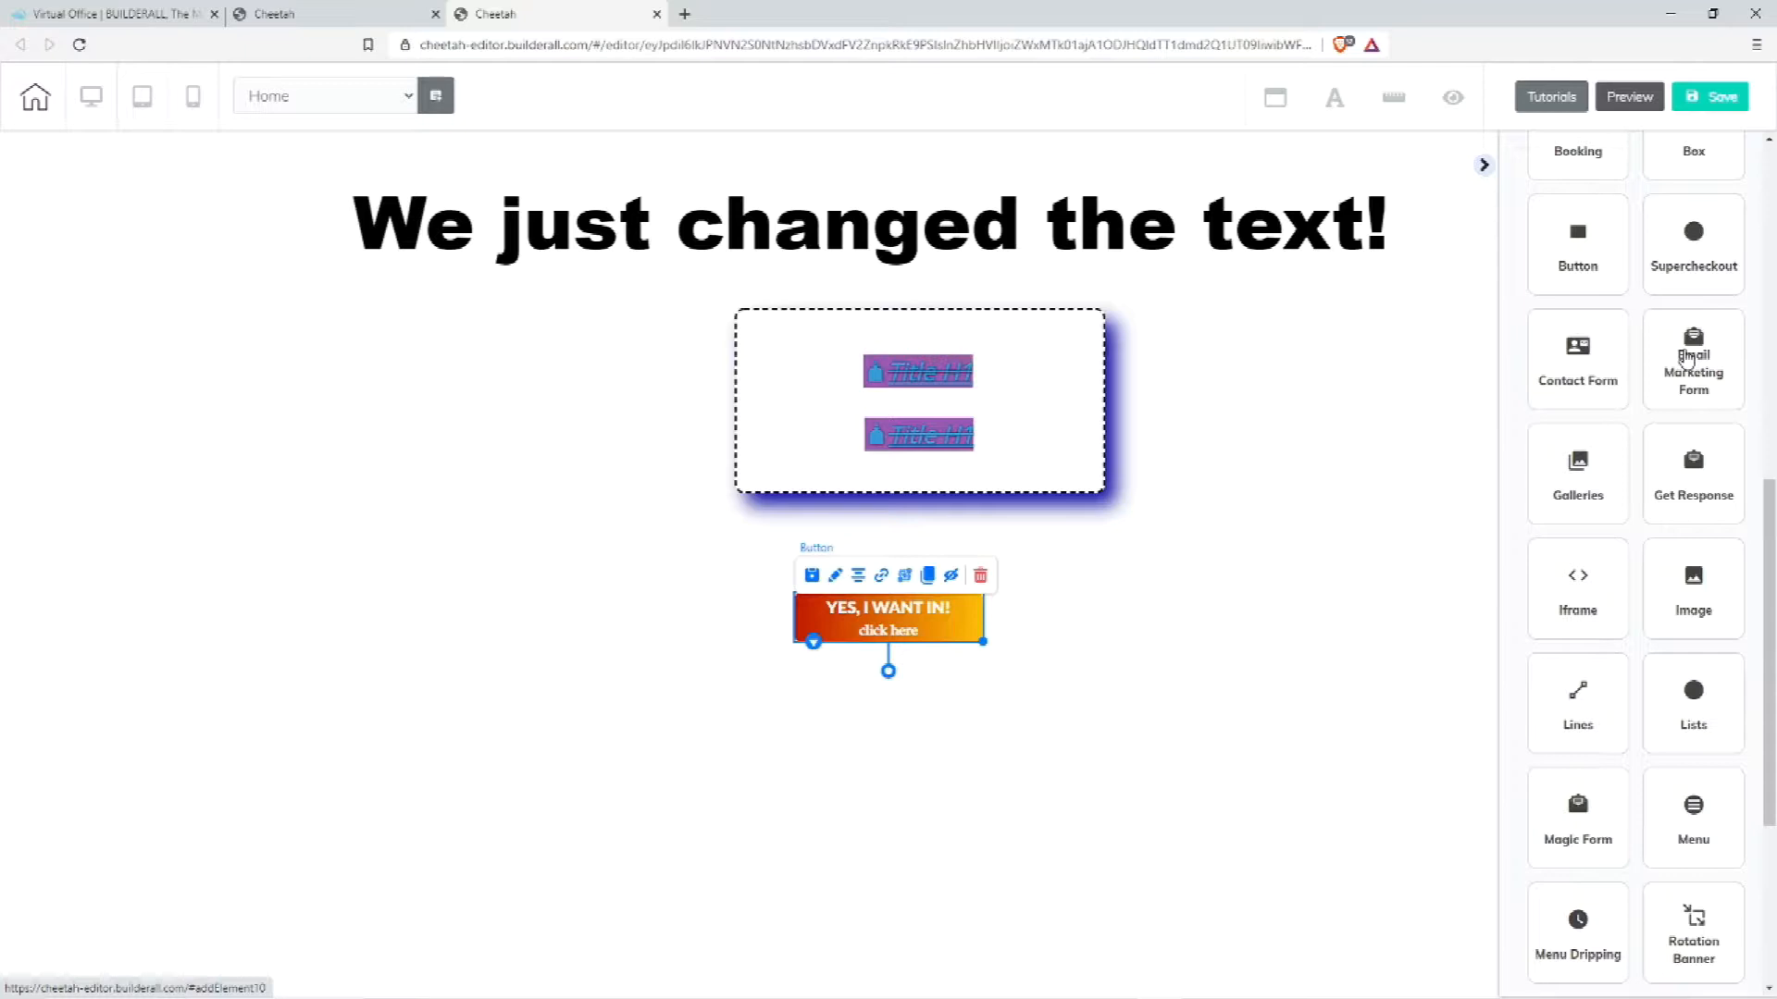
click(1573, 367)
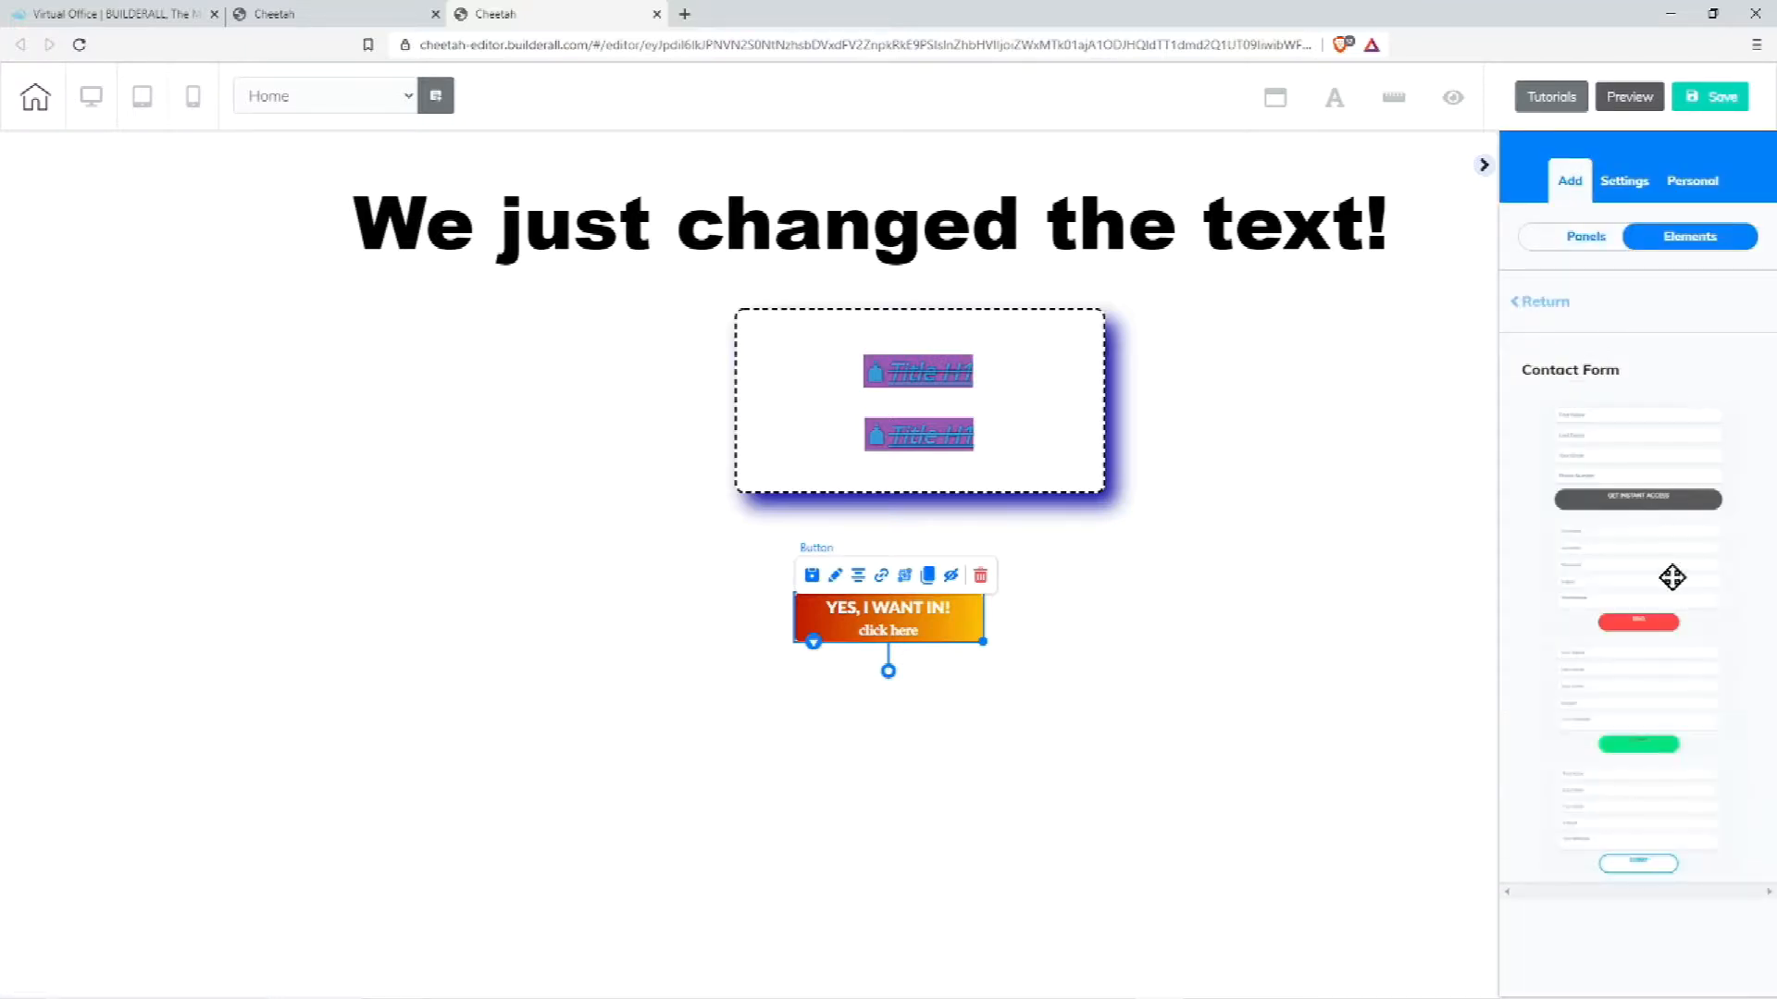
click(1558, 306)
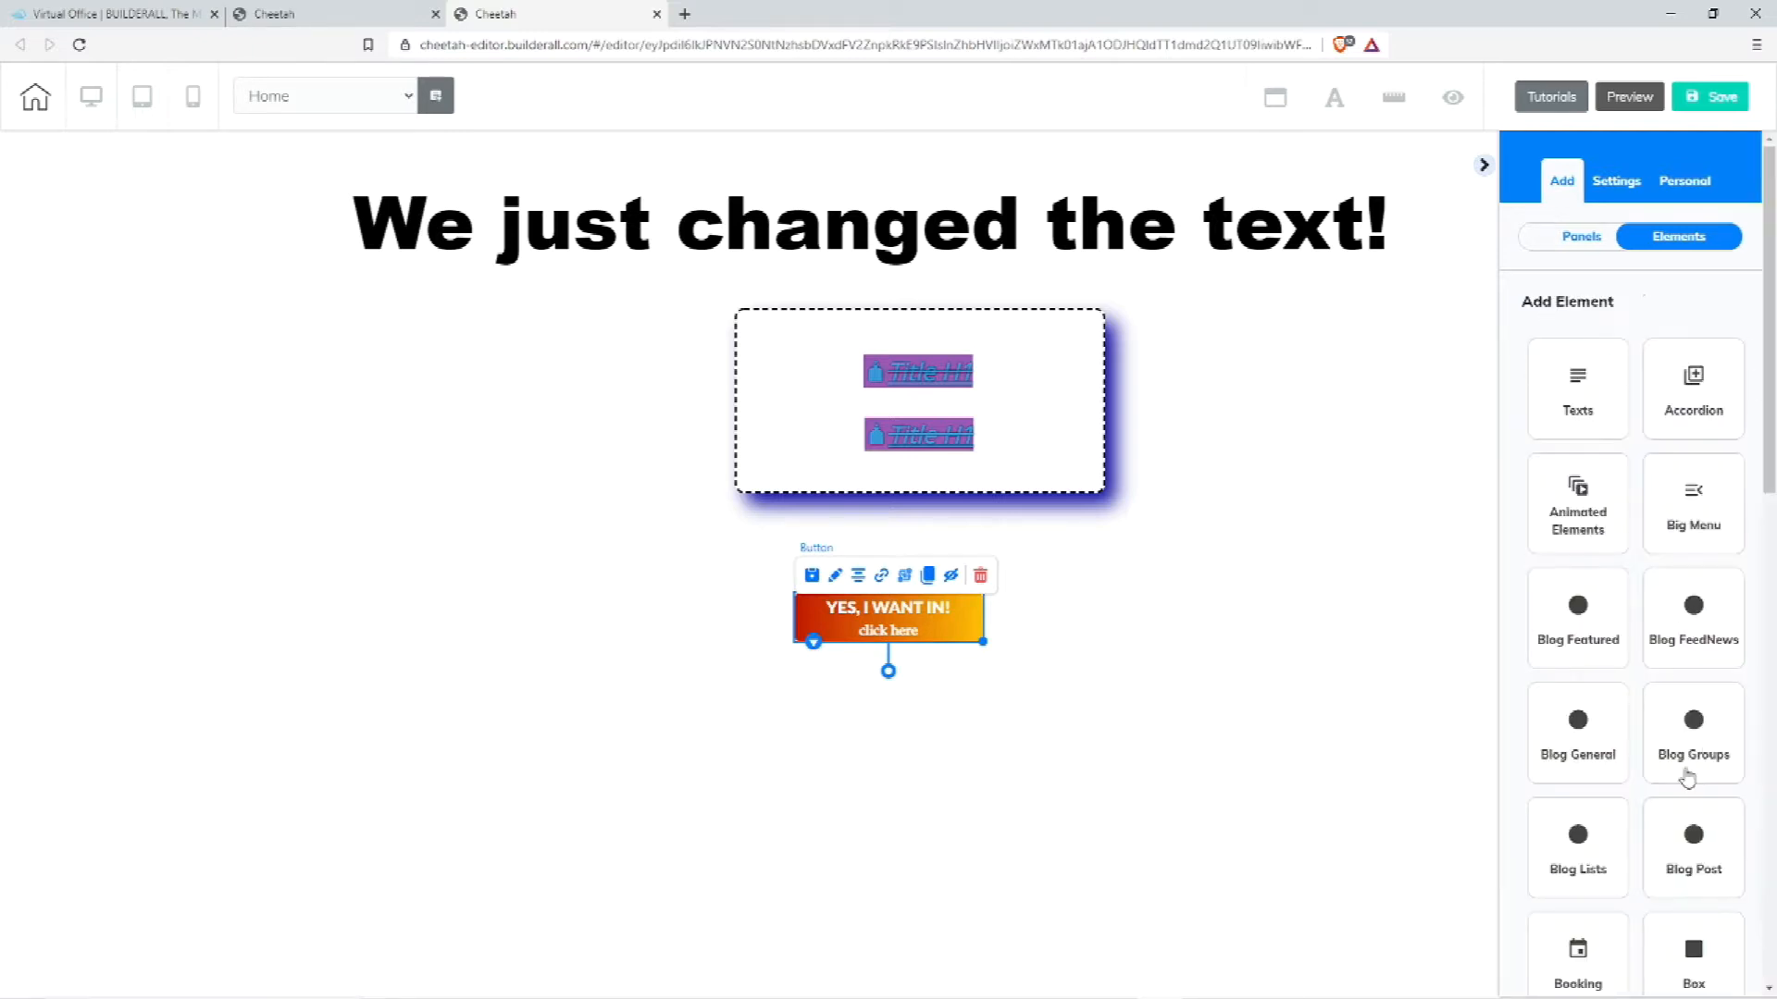
- Add an Iframe element below the "YES, I WANT IN!" button and open its general settings
scroll(1686, 778, down, 10)
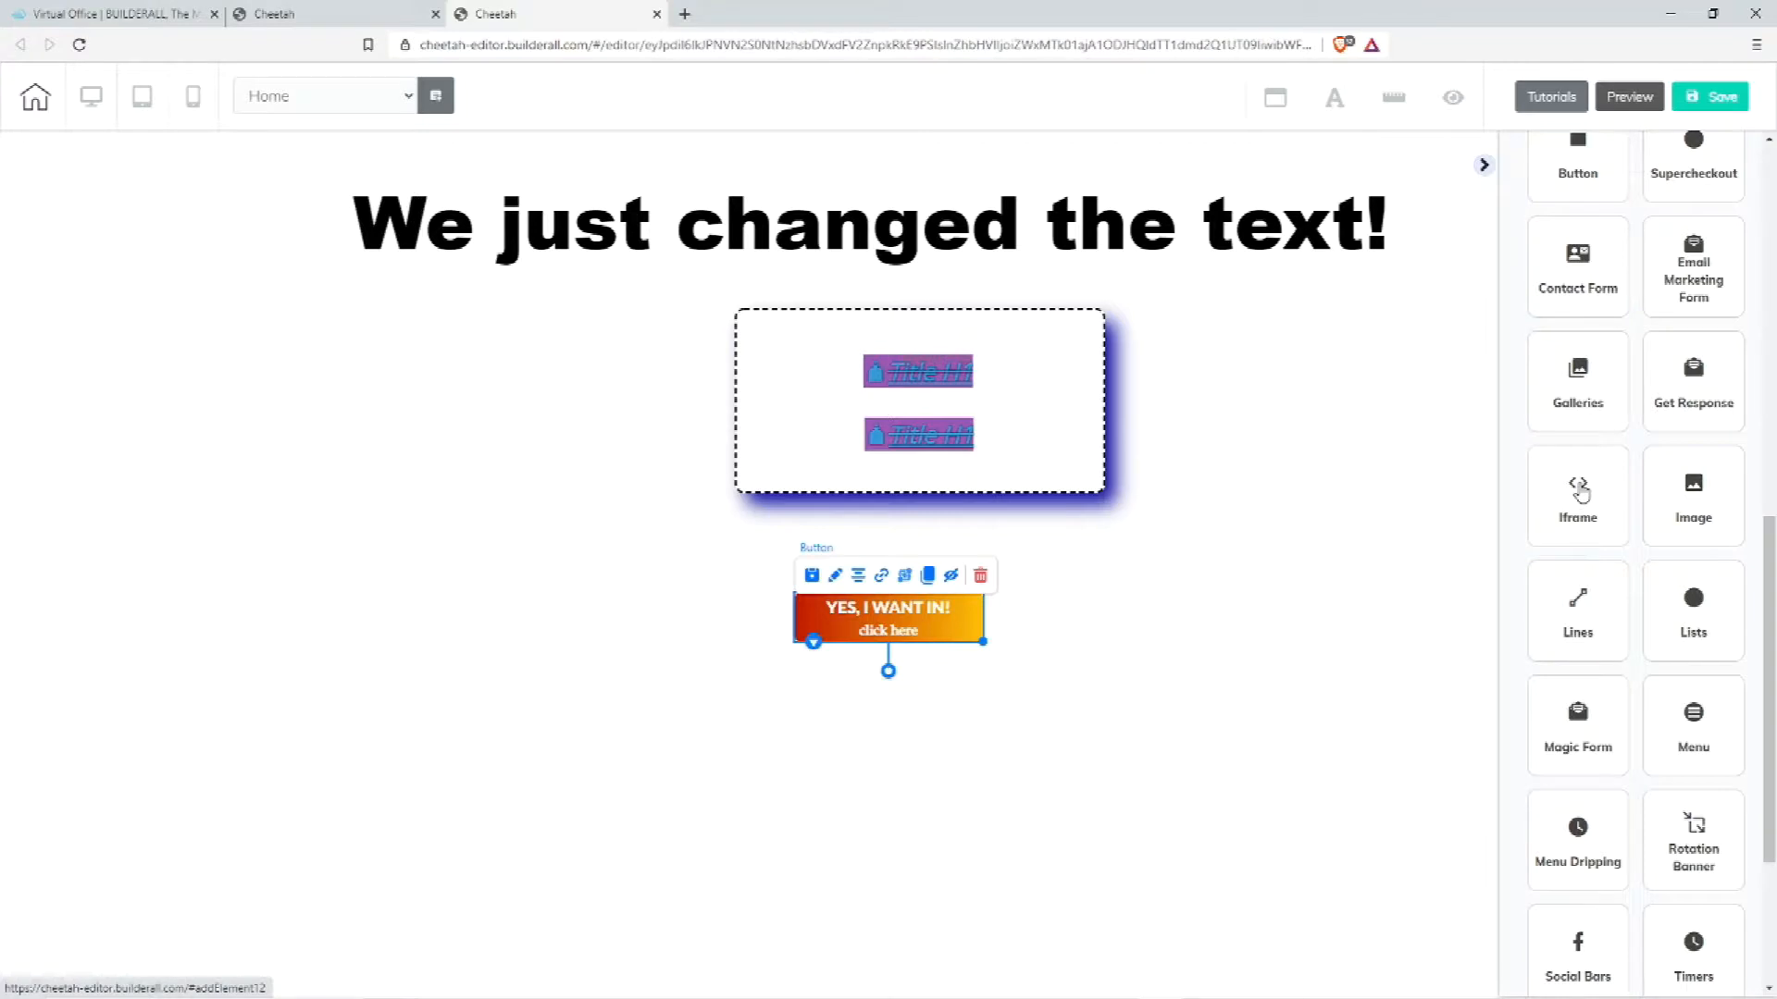
click(1579, 493)
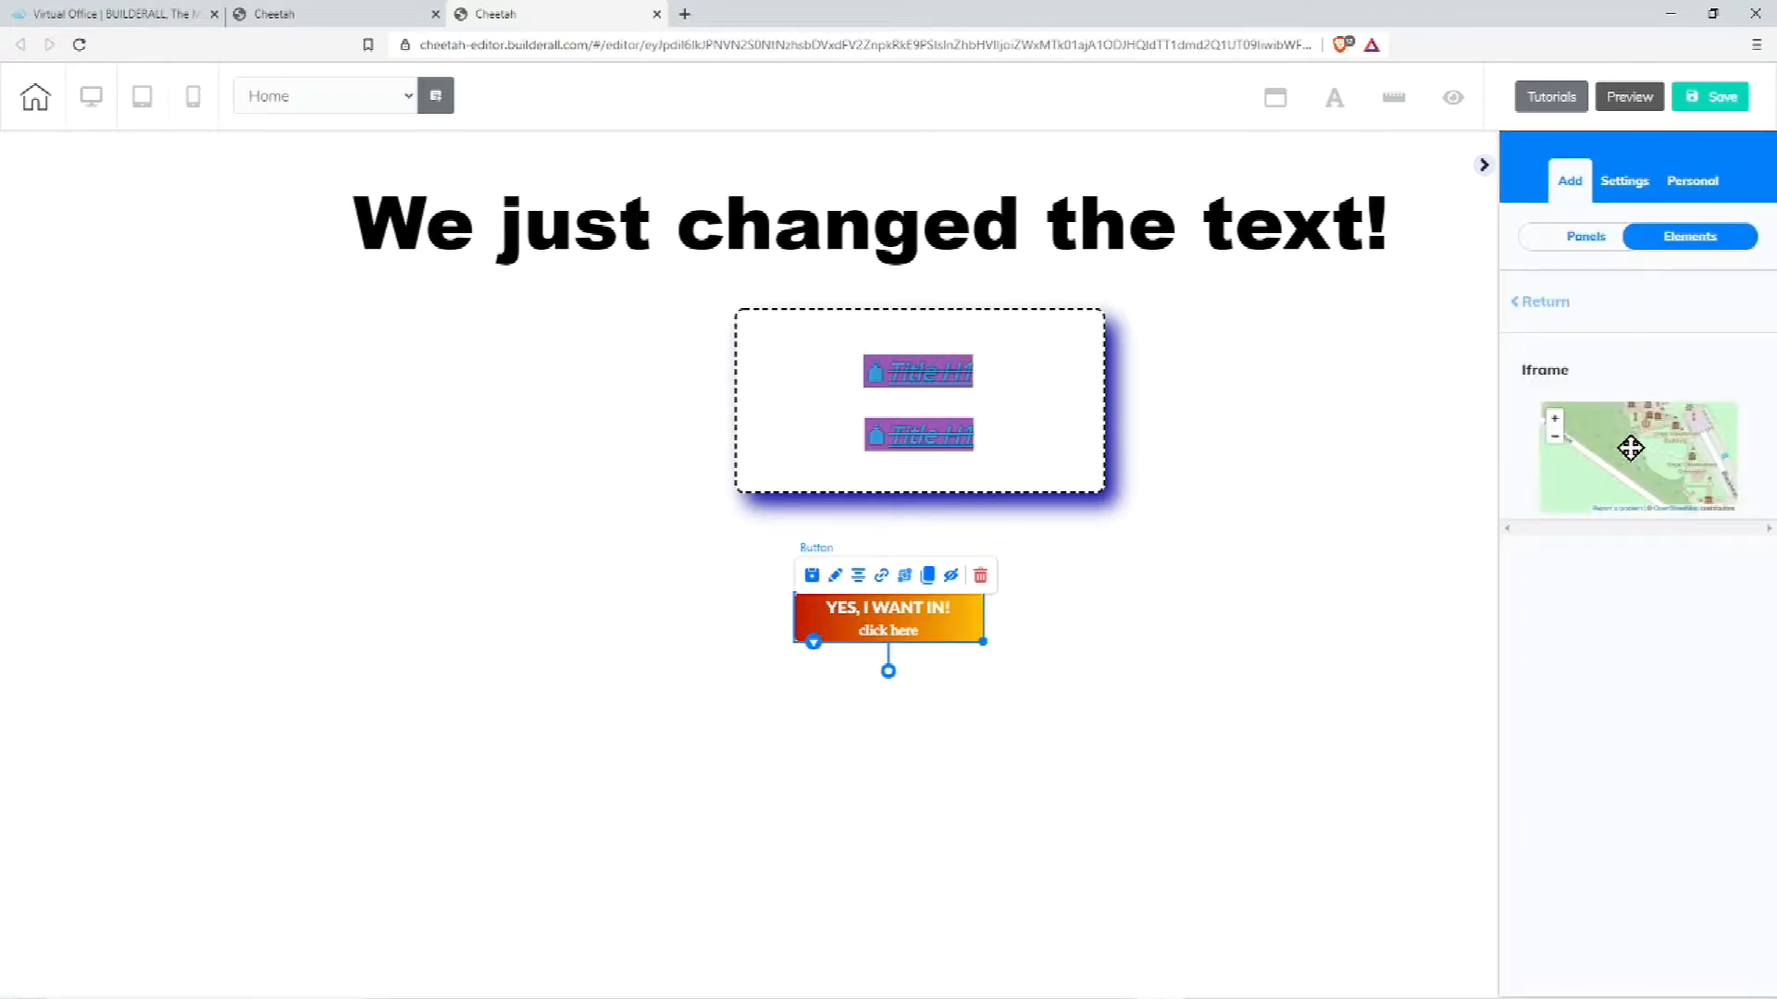
drag(1639, 455, 870, 824)
drag(984, 812, 923, 814)
click(922, 814)
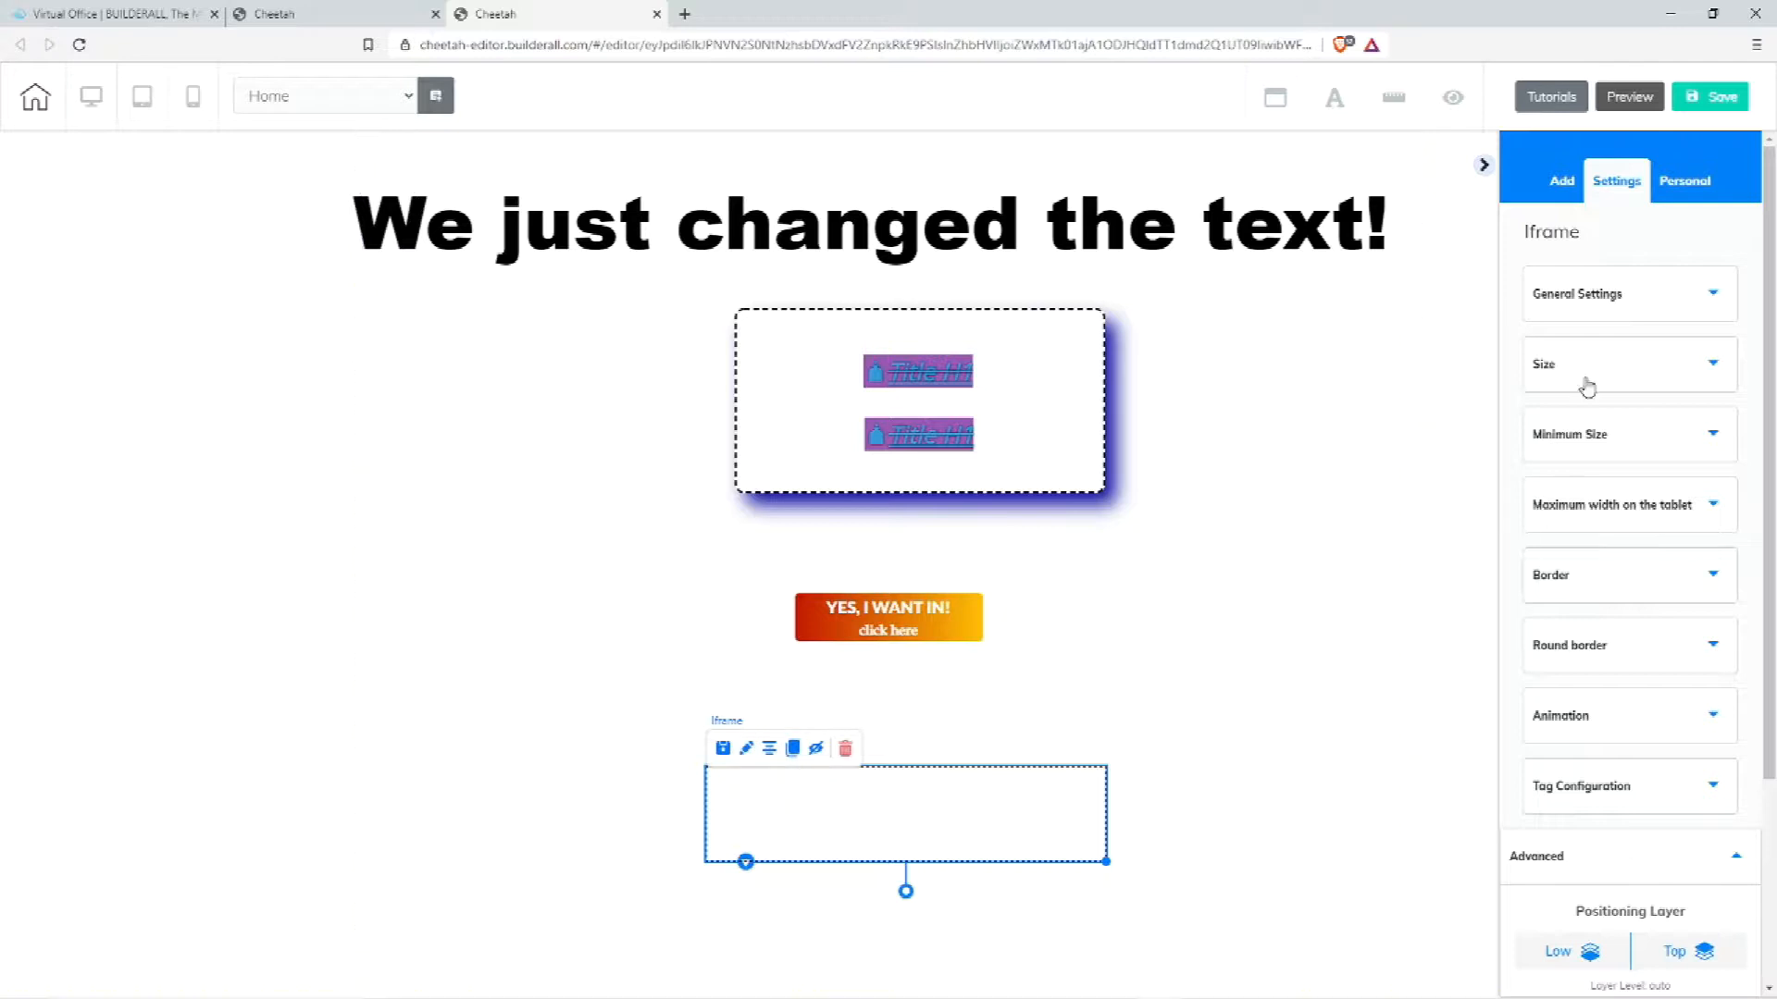
click(1615, 296)
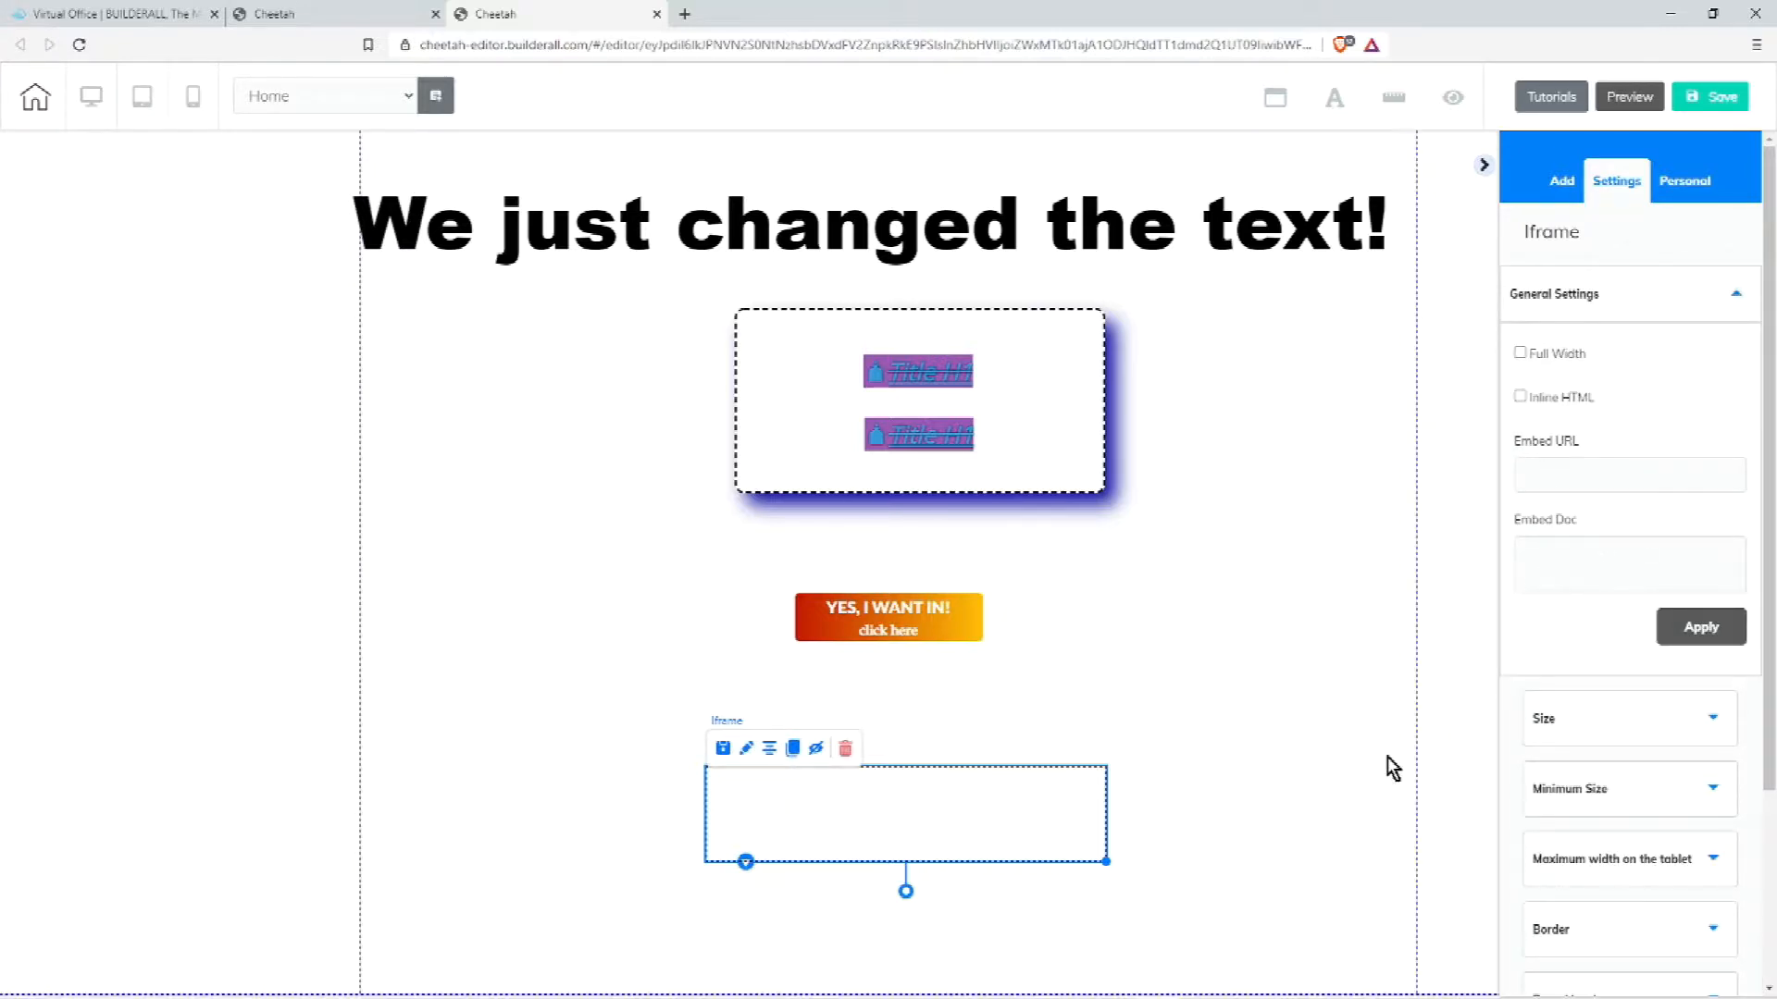
- Add the Horizontal Image element to the page, beside and slightly below the iframe
click(1562, 180)
scroll(1617, 684, down, 8)
scroll(1617, 689, down, 1)
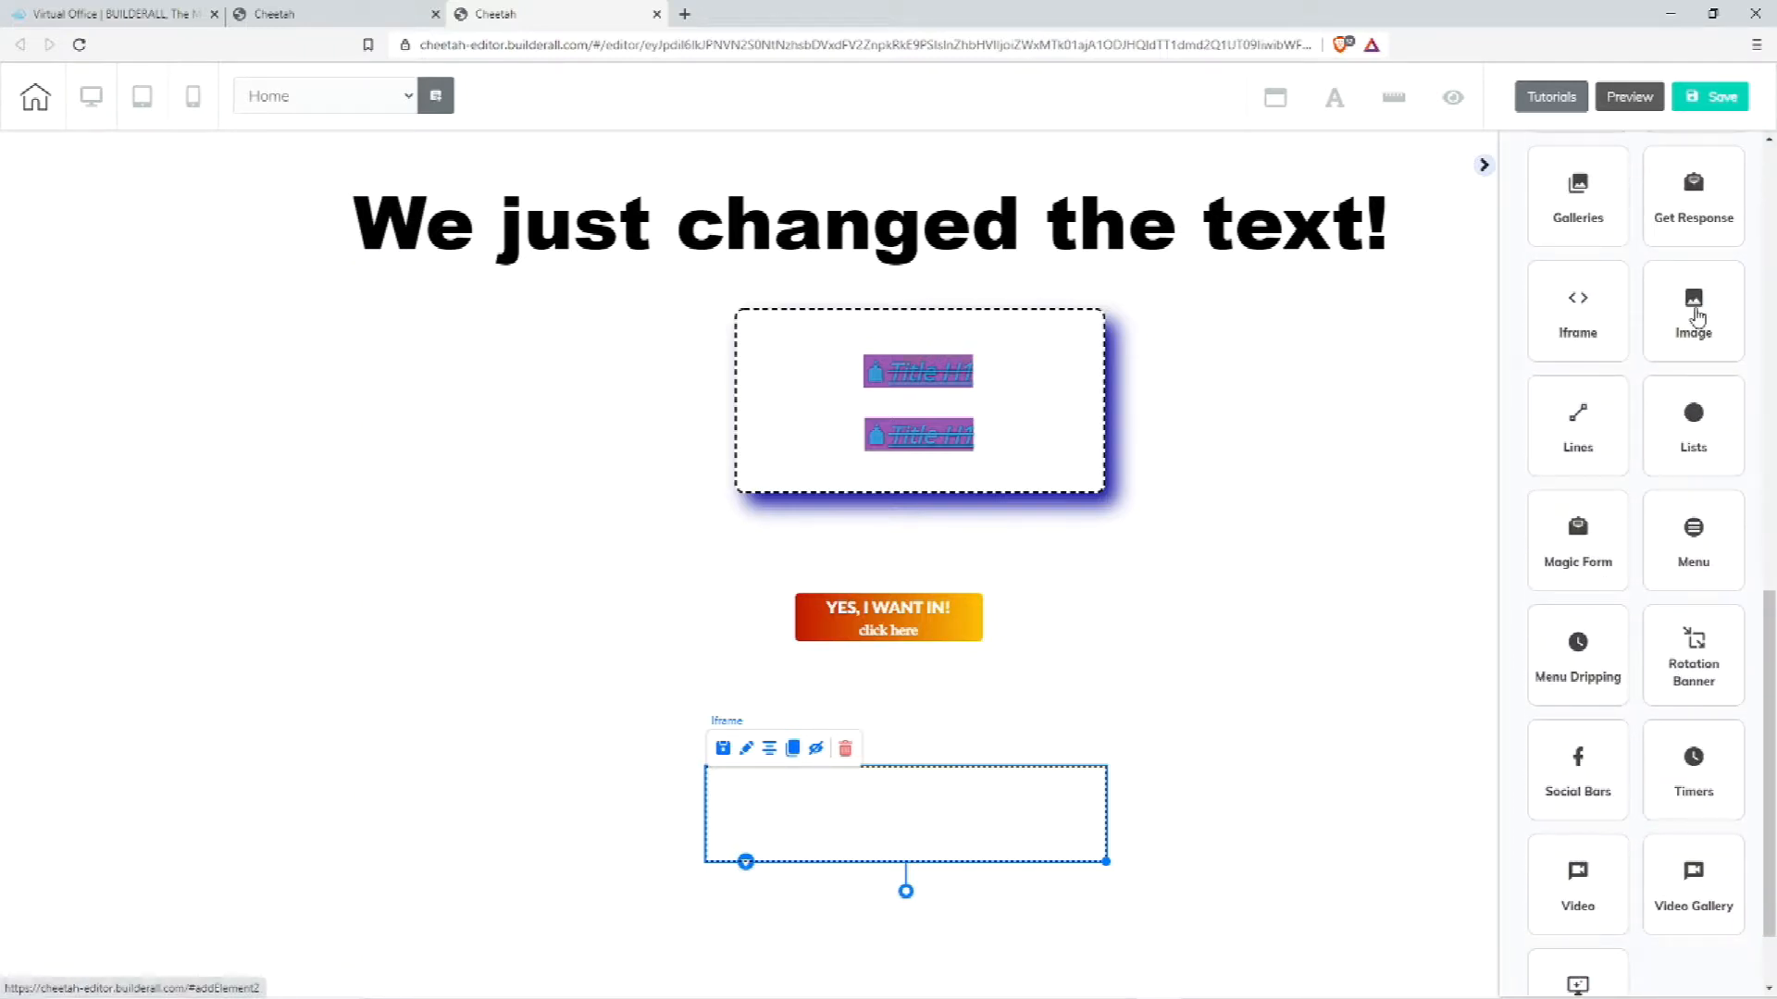
click(1694, 314)
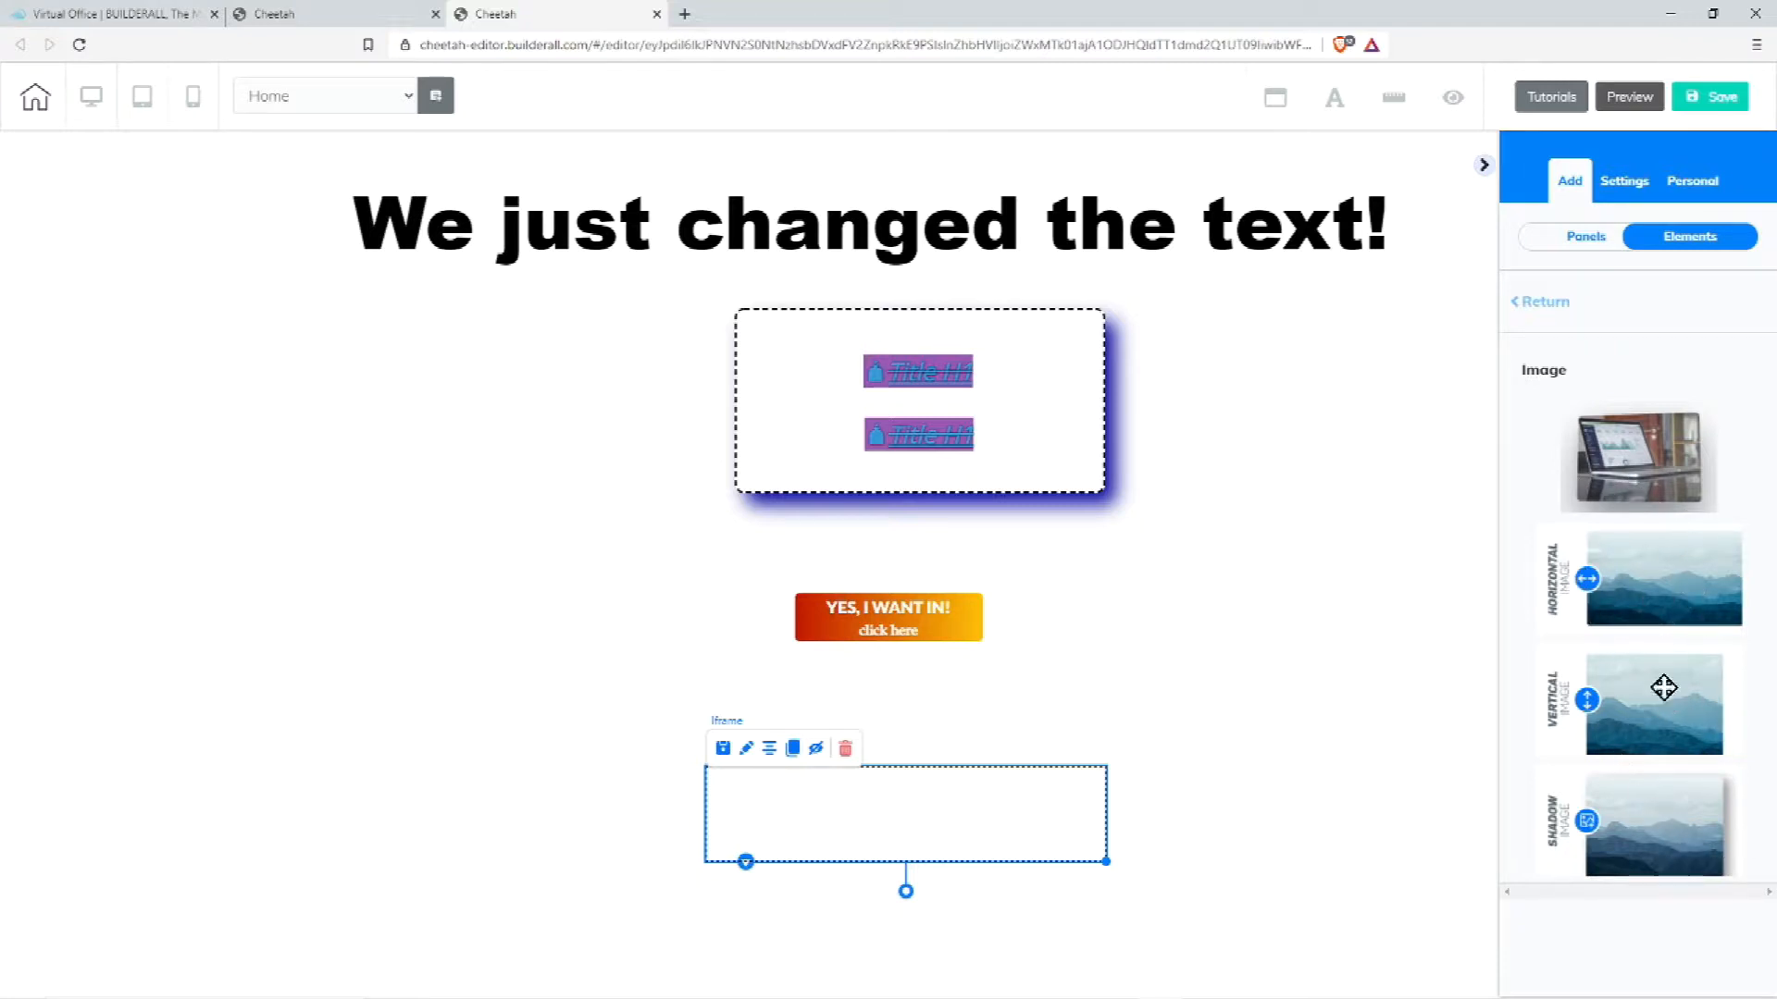
drag(1697, 579, 1378, 831)
- Increase the page panel's height to 2371
click(910, 990)
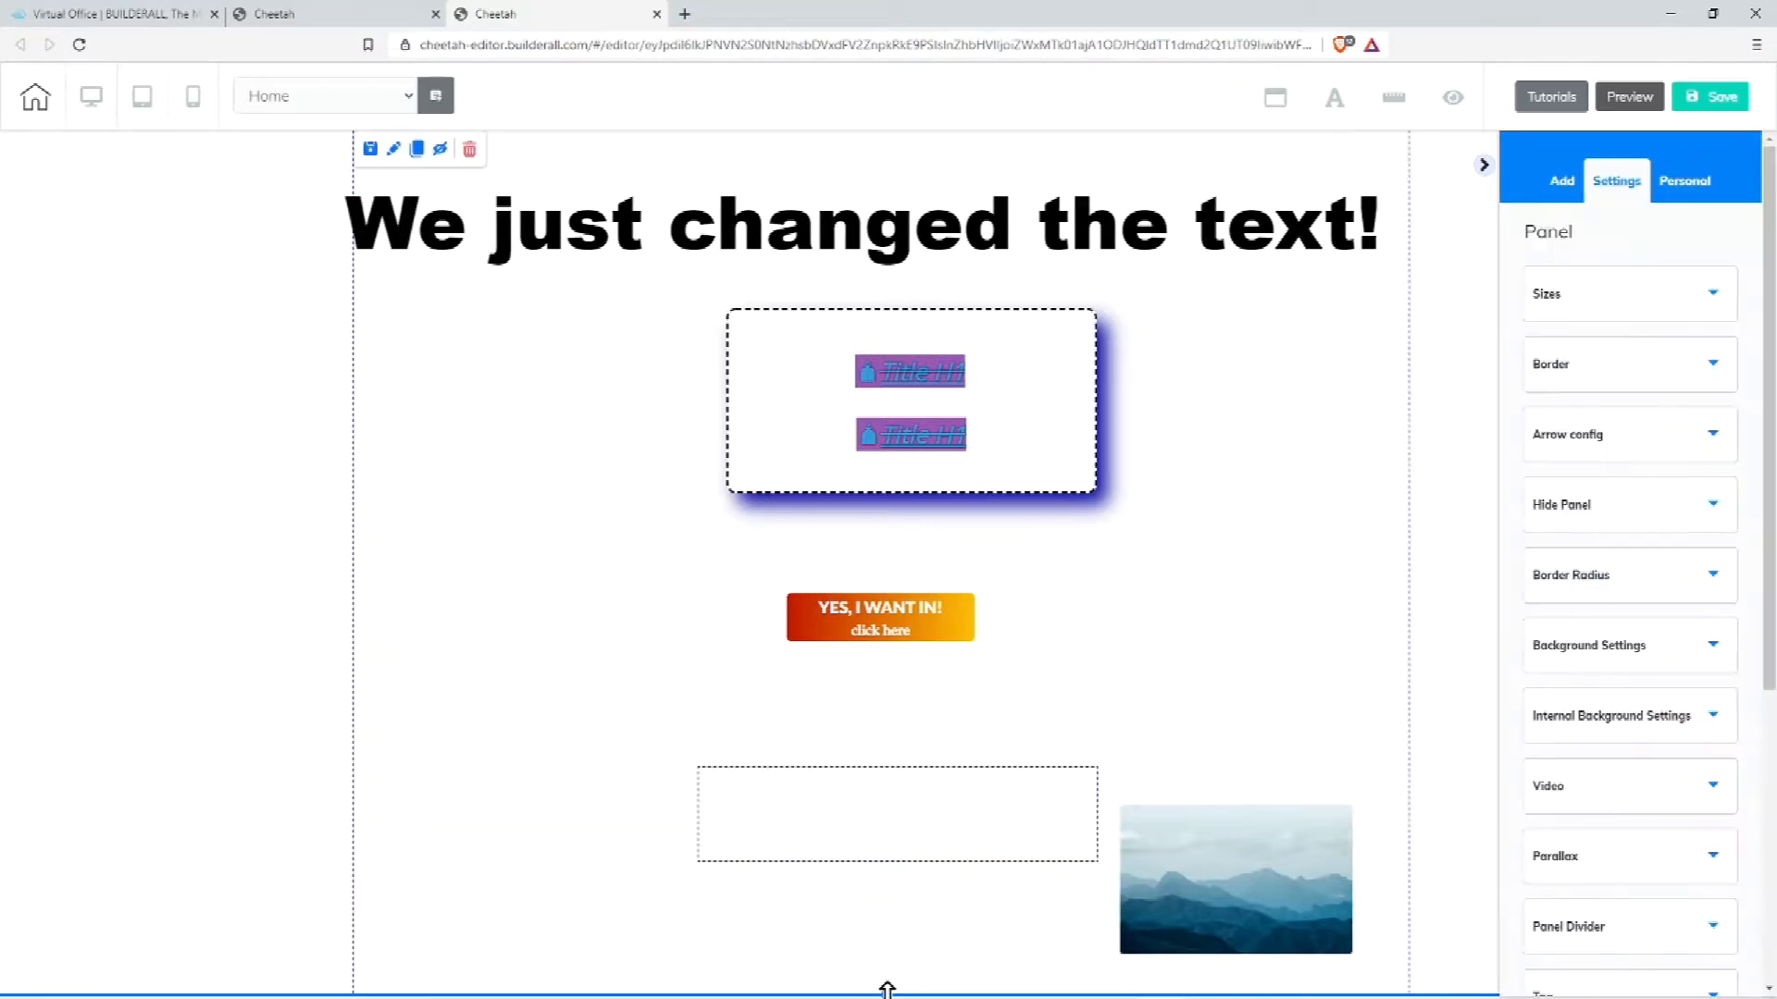
click(1596, 294)
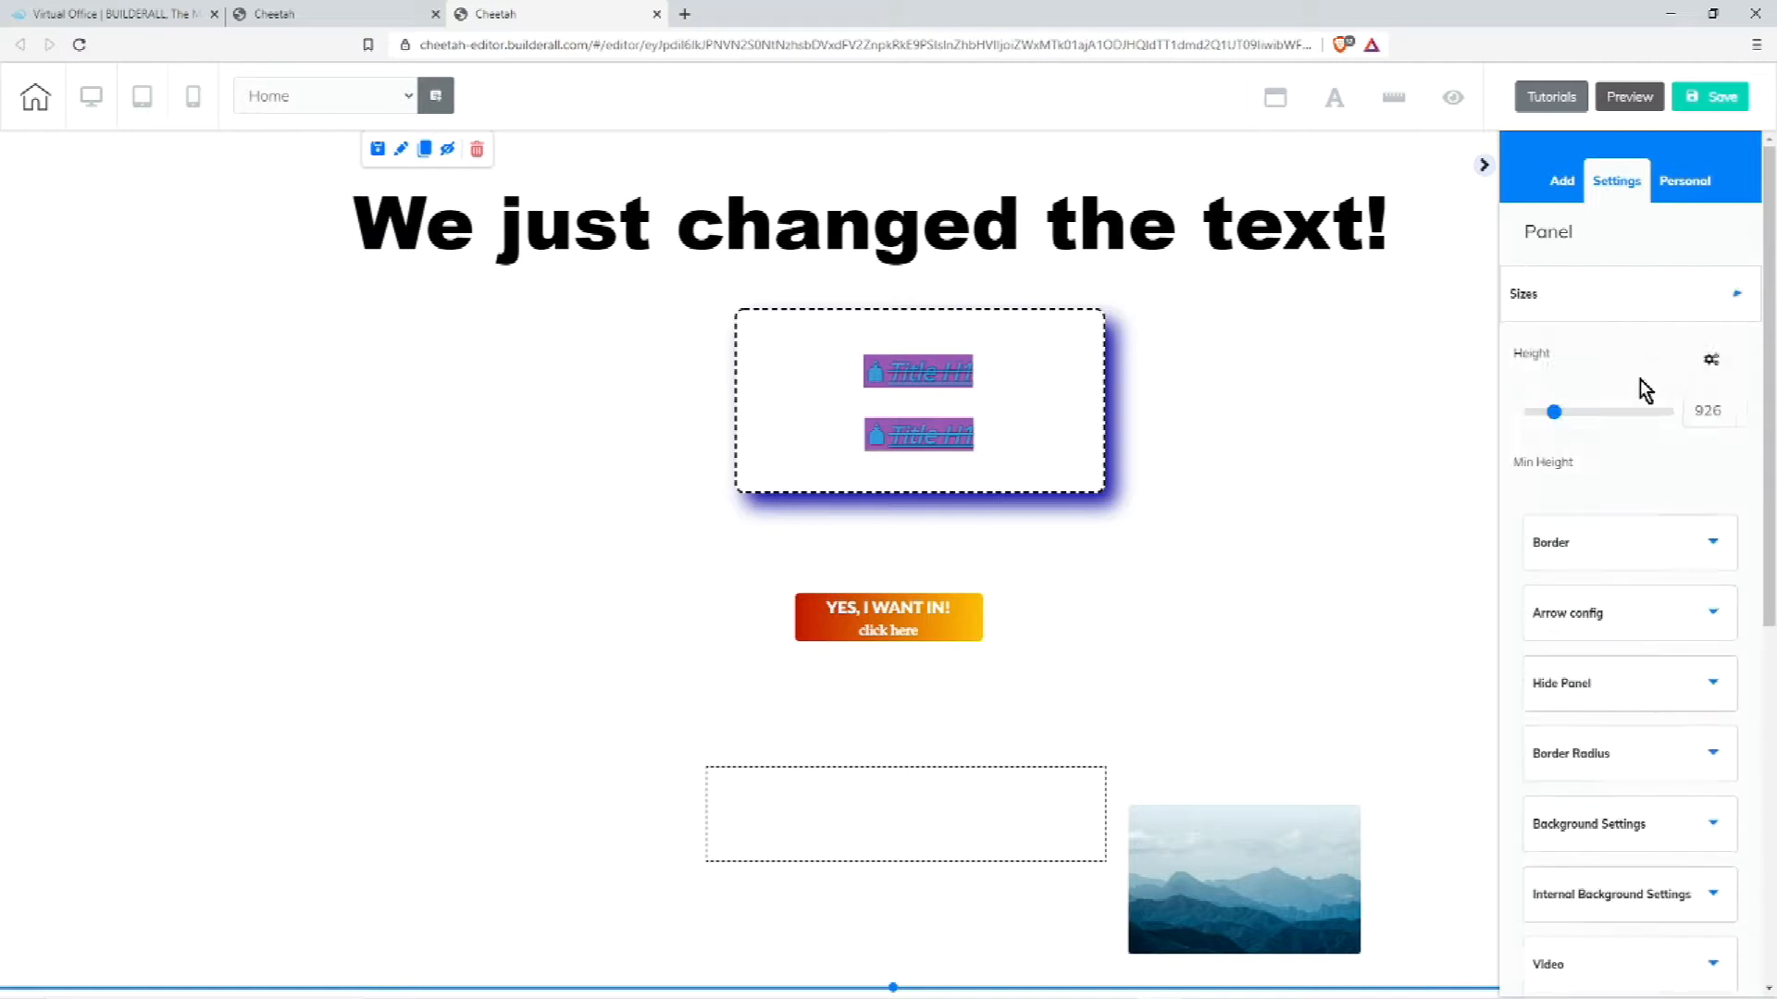
drag(1562, 418, 1594, 414)
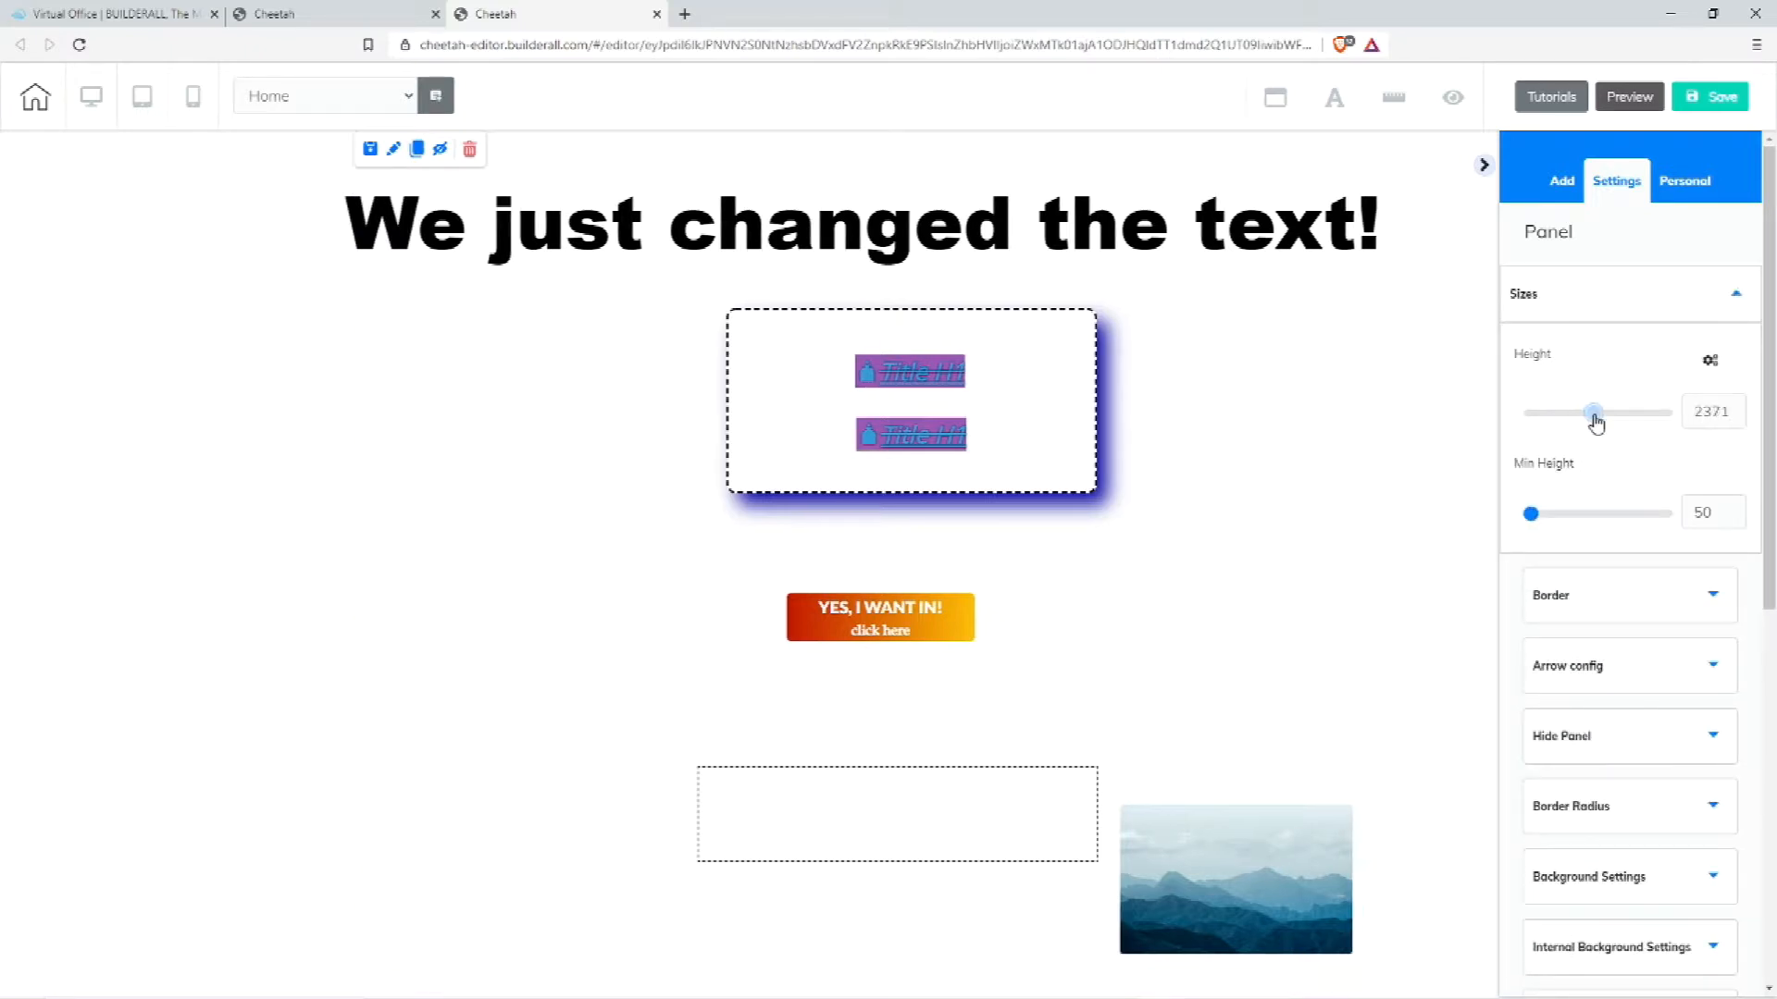
- Move the mountain image directly beneath the iframe and center it horizontally in the panel
scroll(1375, 515, down, 7)
drag(1283, 248, 942, 299)
scroll(1308, 511, up, 3)
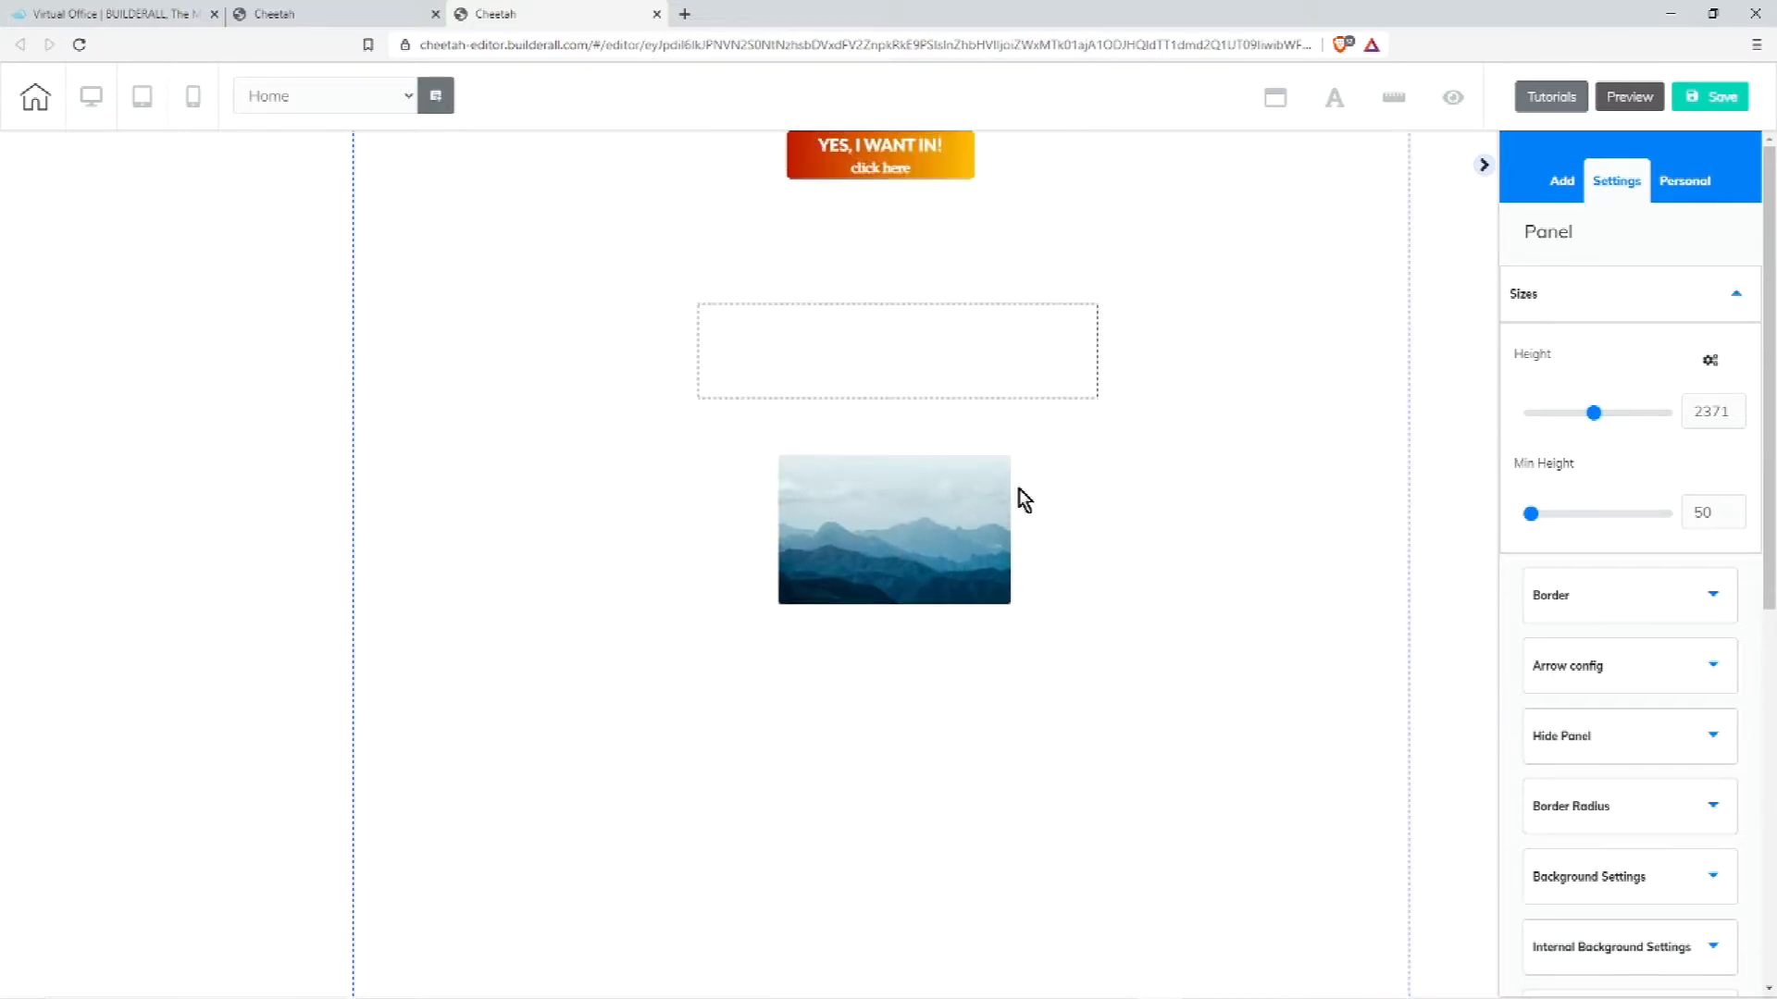
click(896, 530)
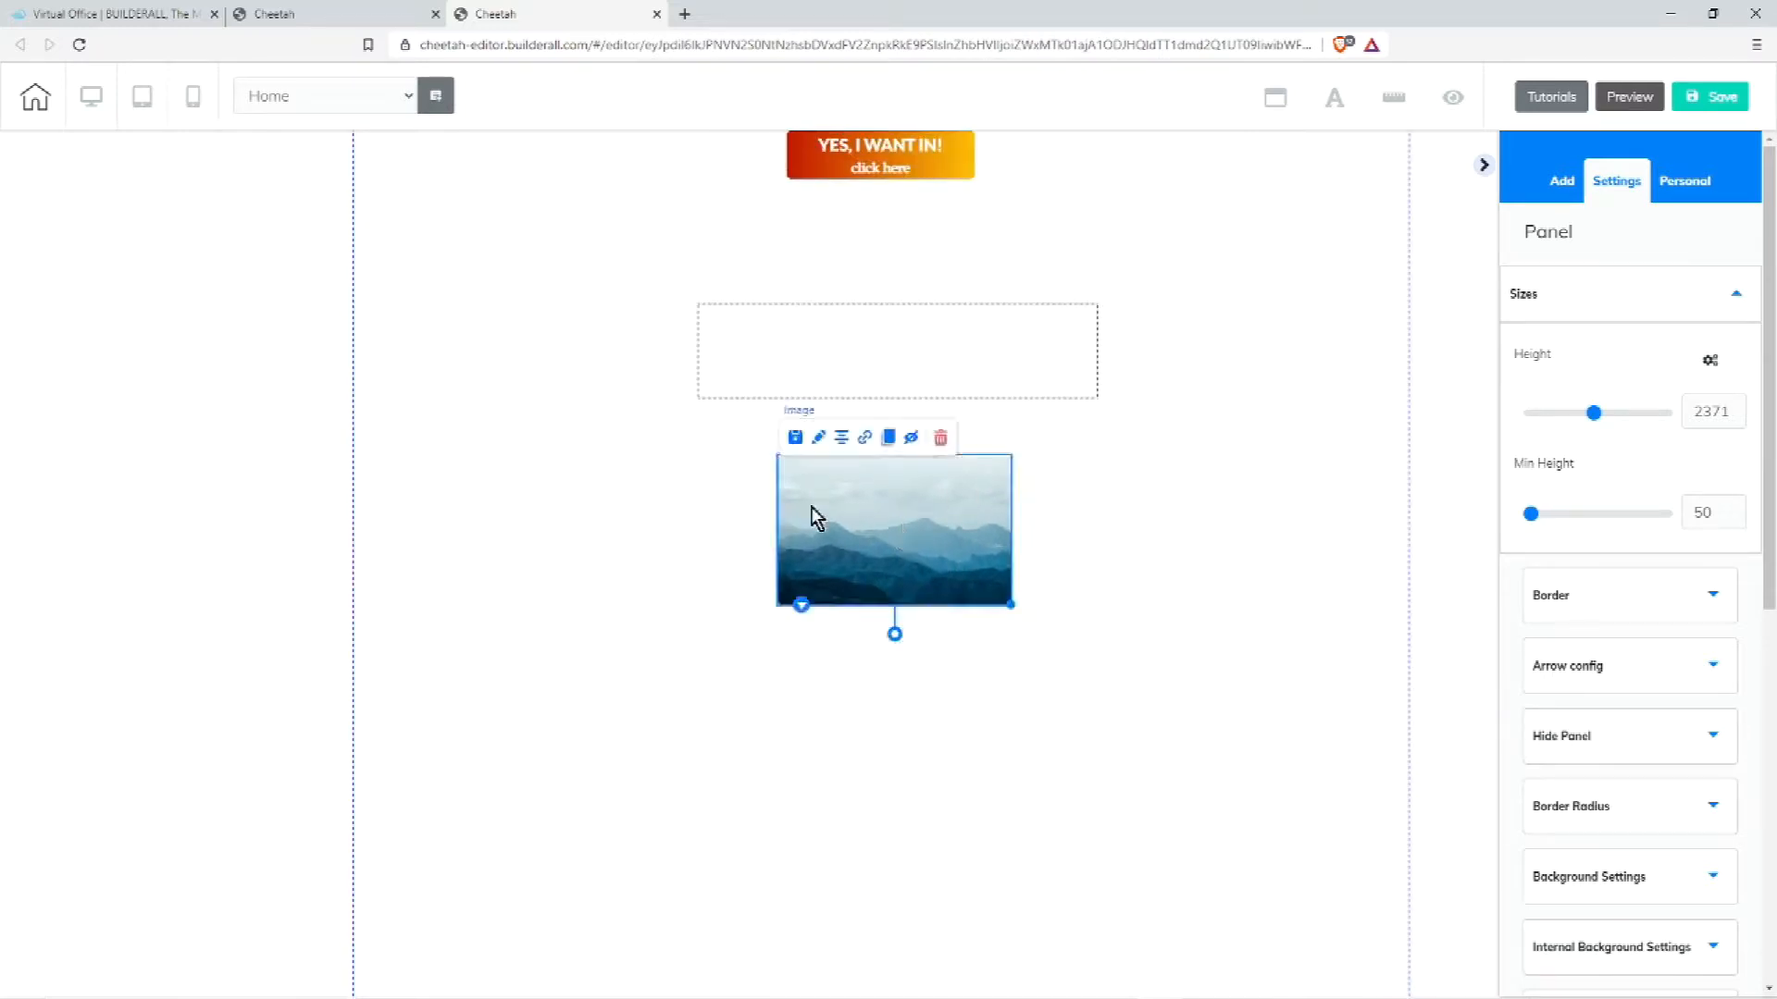
click(840, 444)
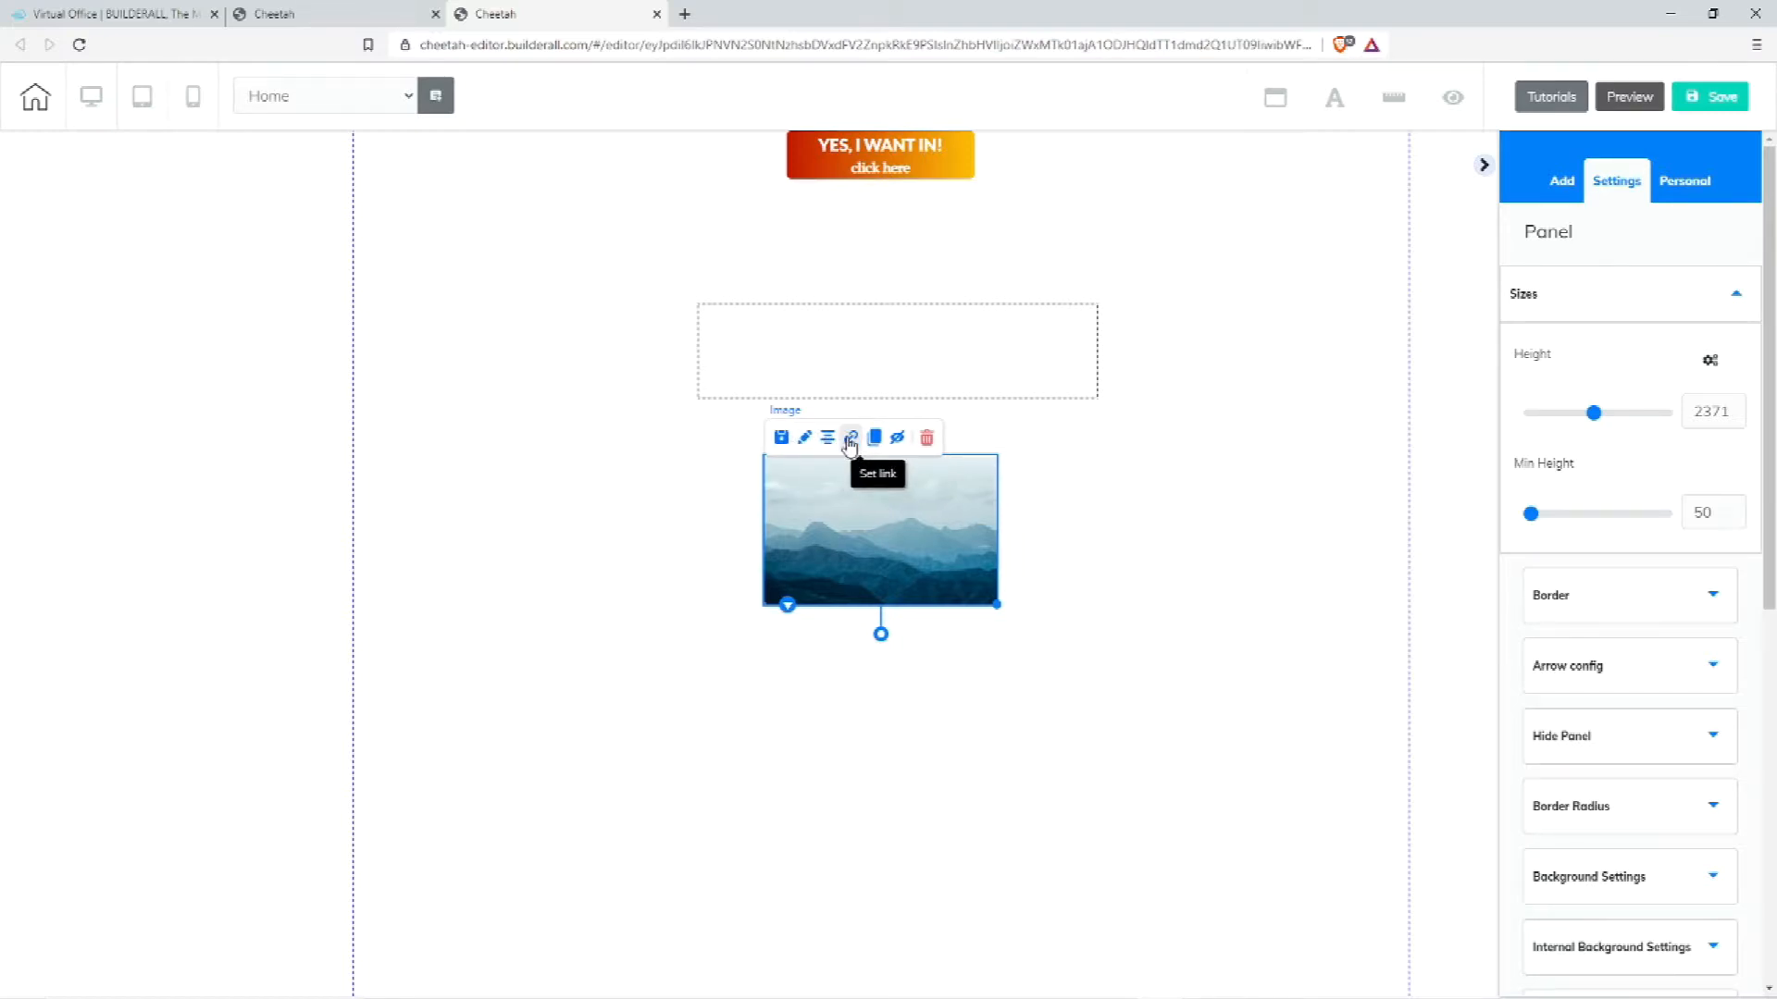
- Look at the mountain image's link options without setting one, and review its general settings for alt text, SEO title and image source
click(849, 441)
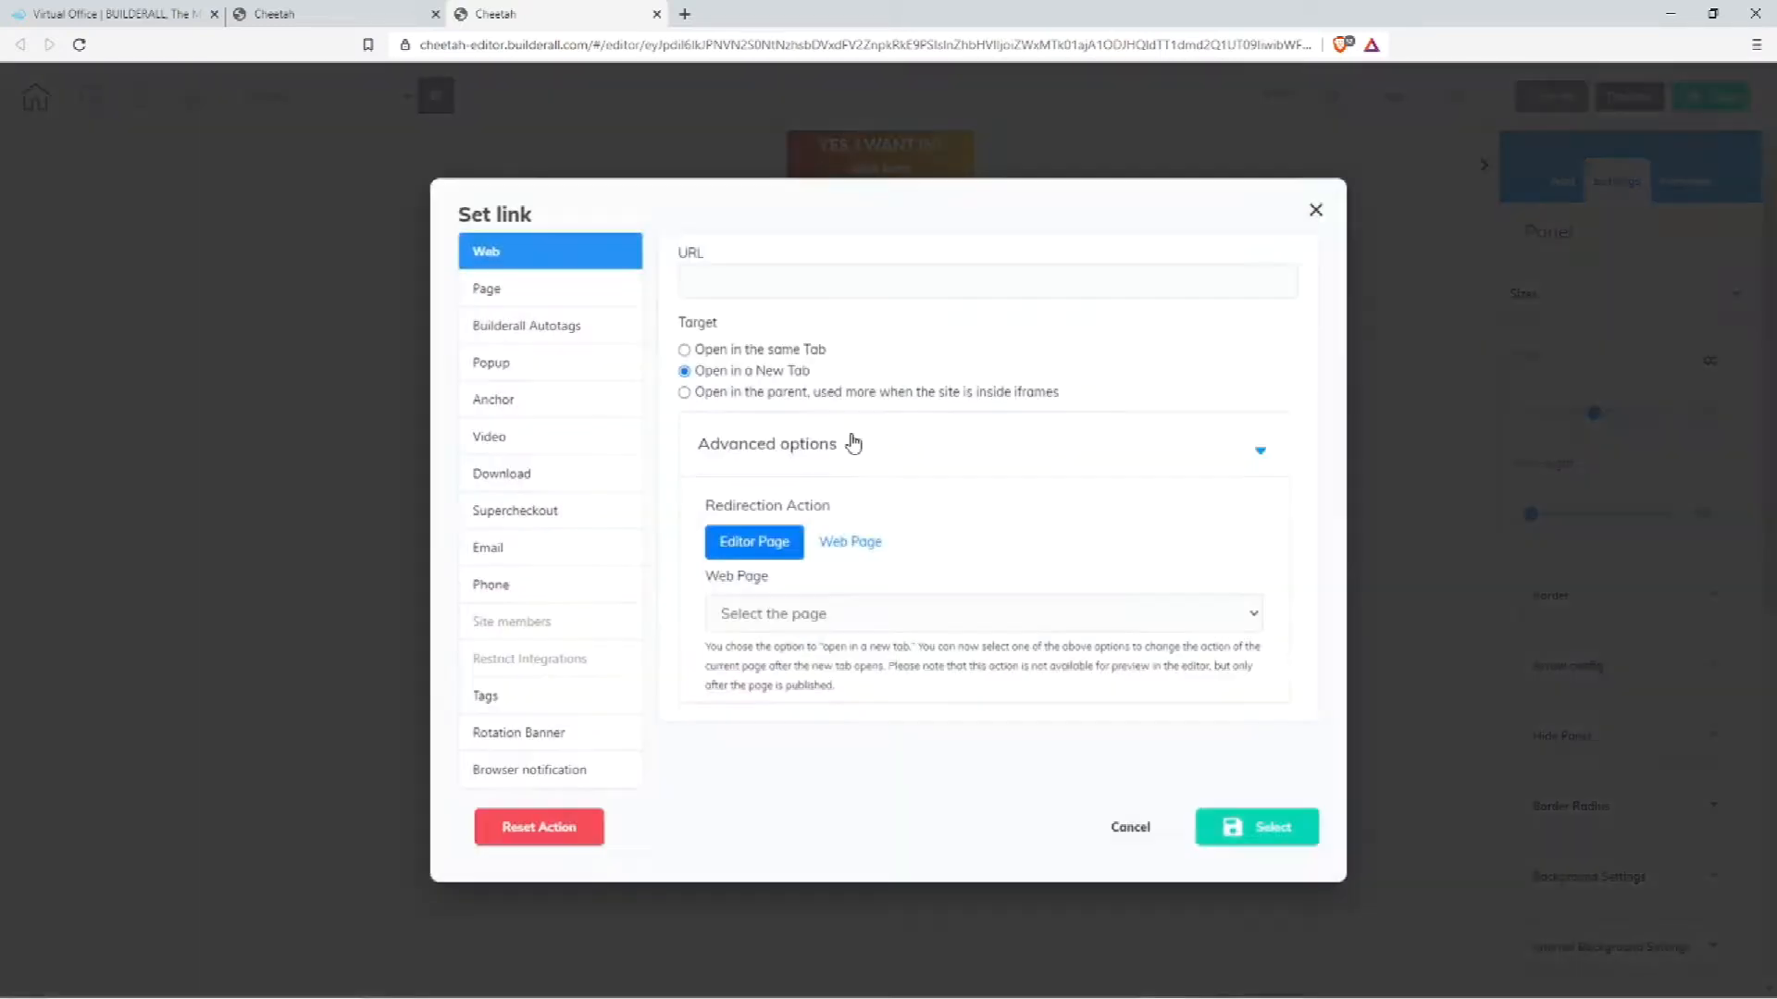
click(1130, 827)
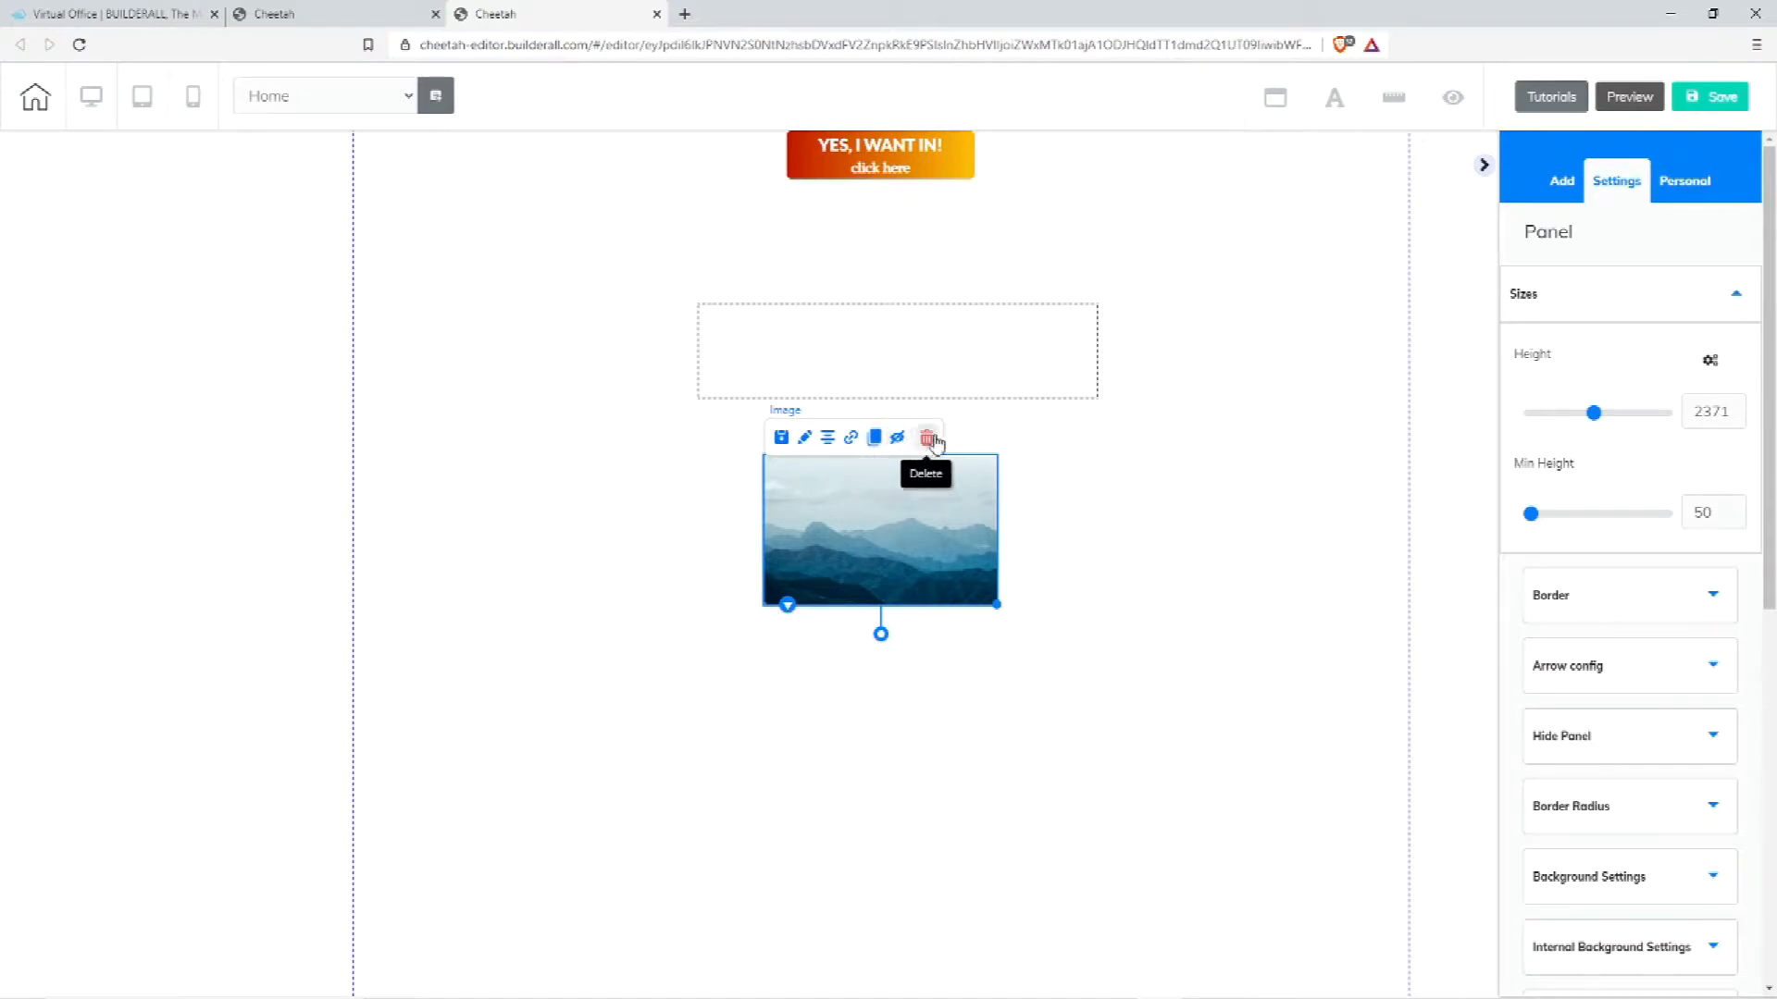
click(805, 444)
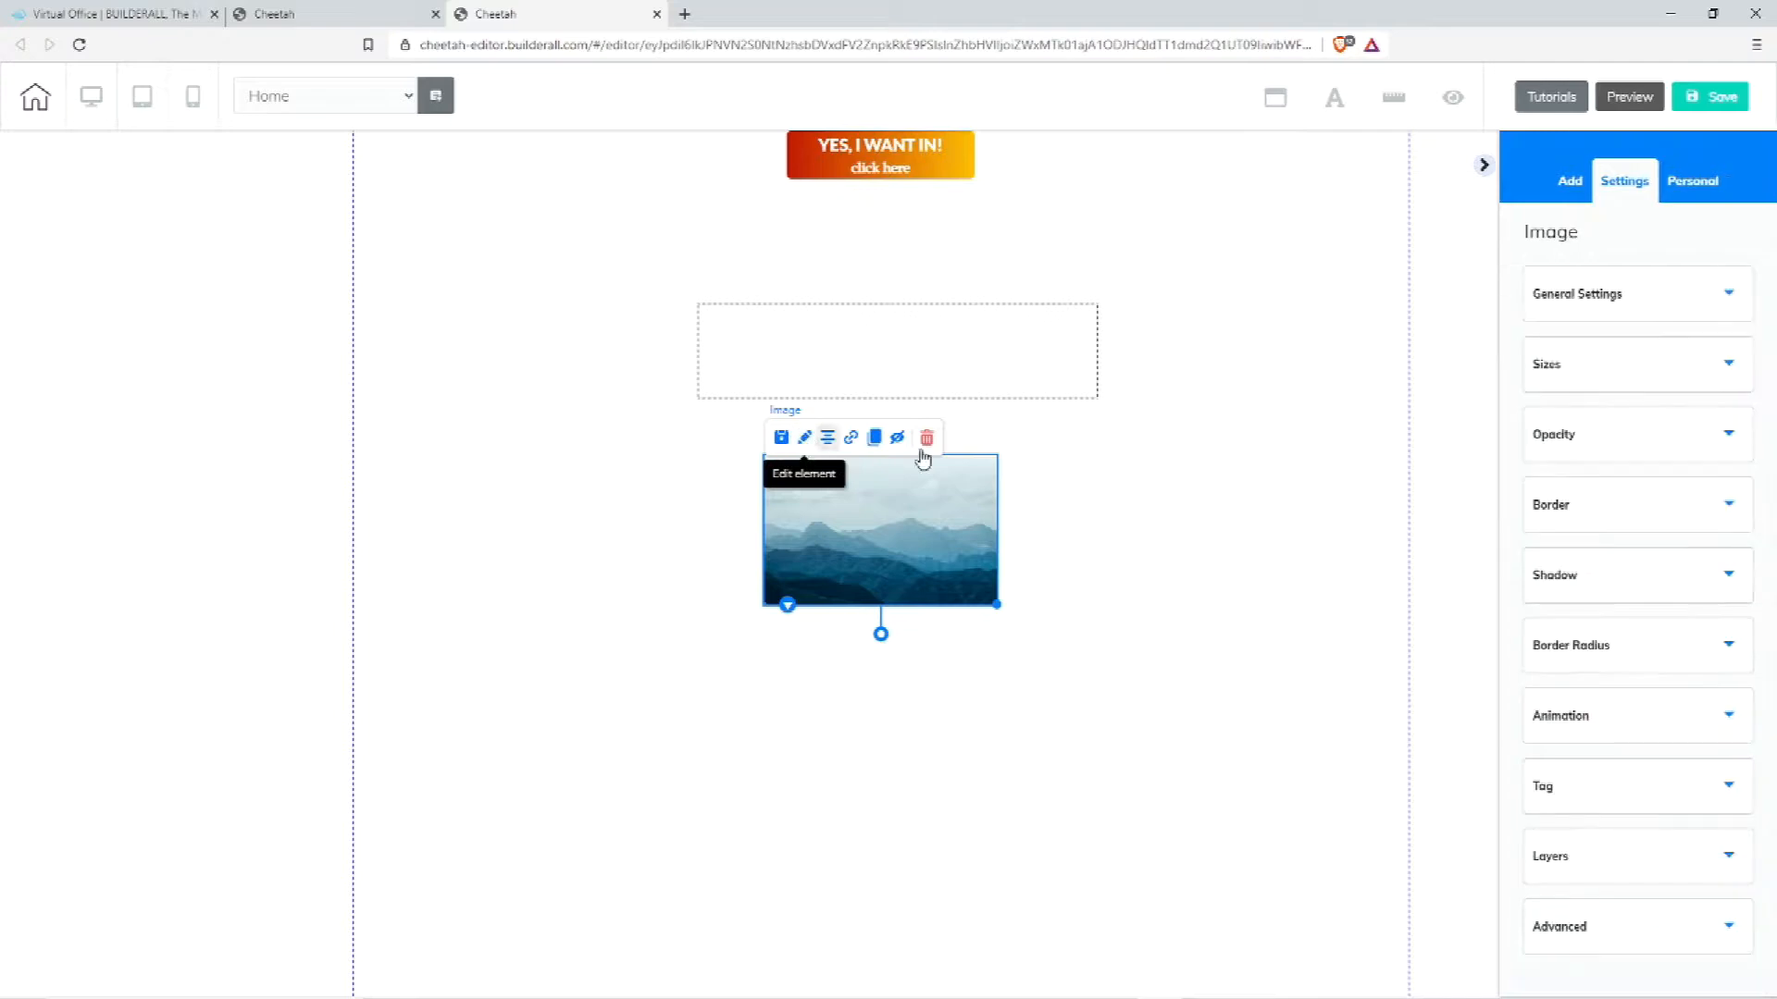
click(1622, 297)
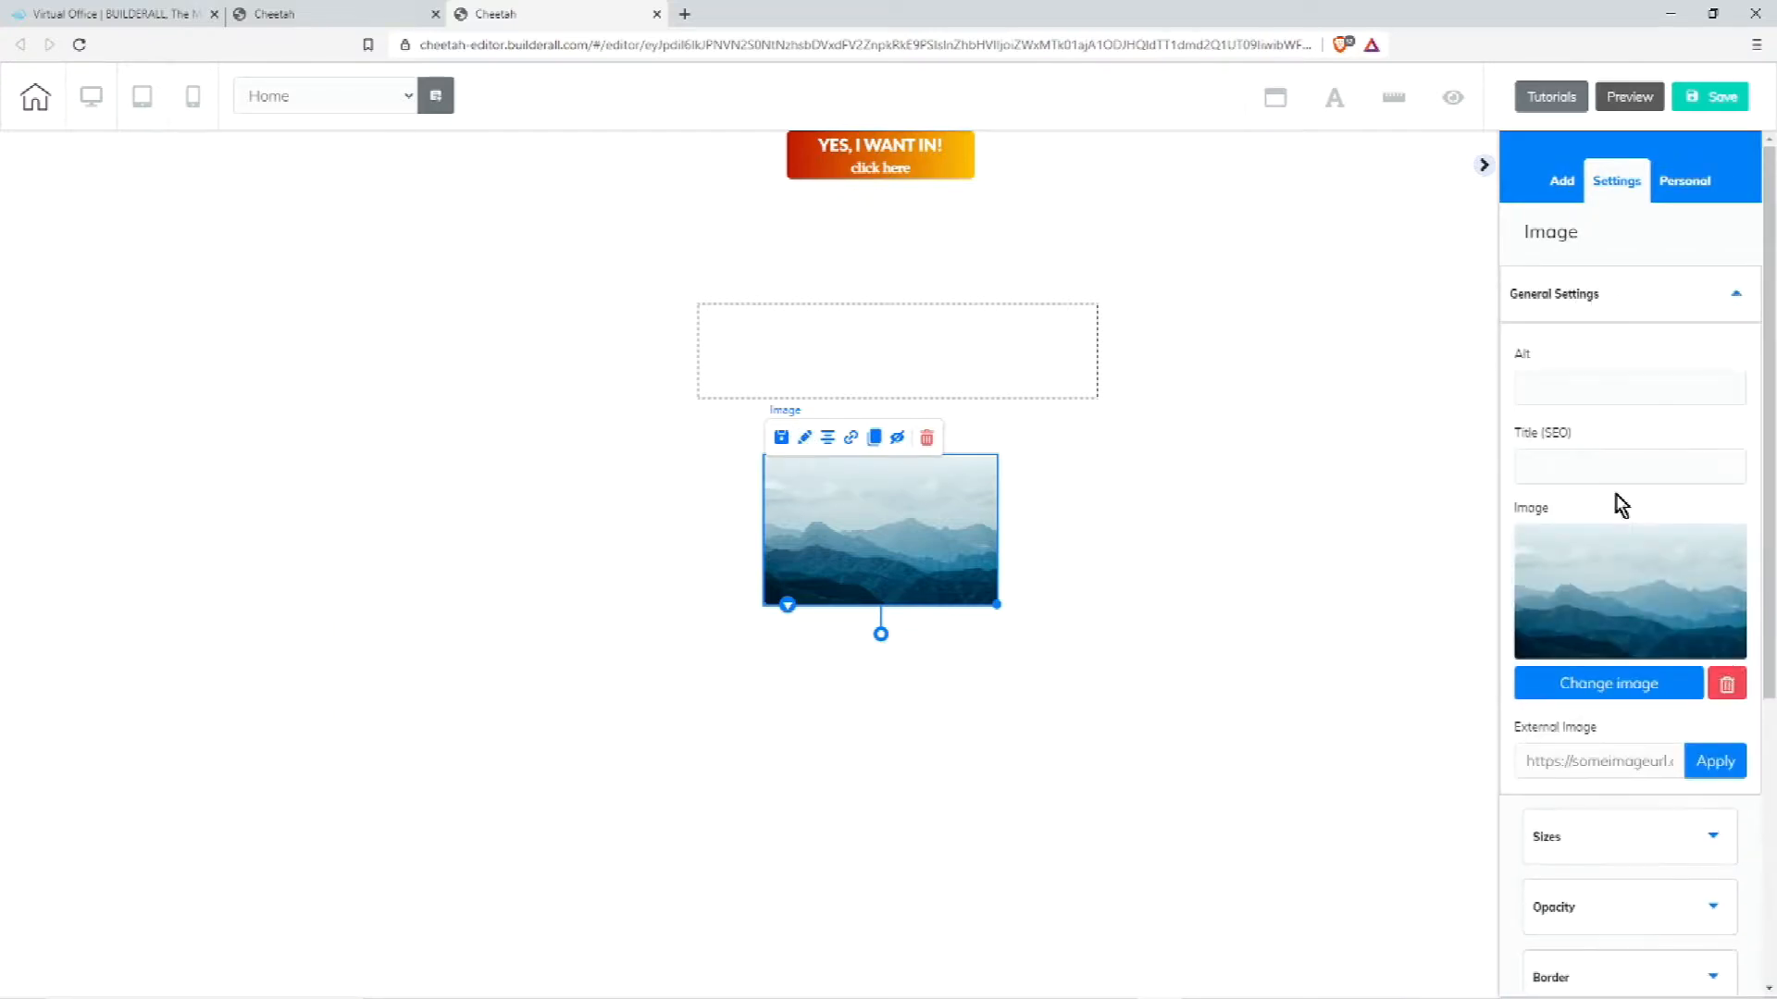
scroll(1633, 646, down, 2)
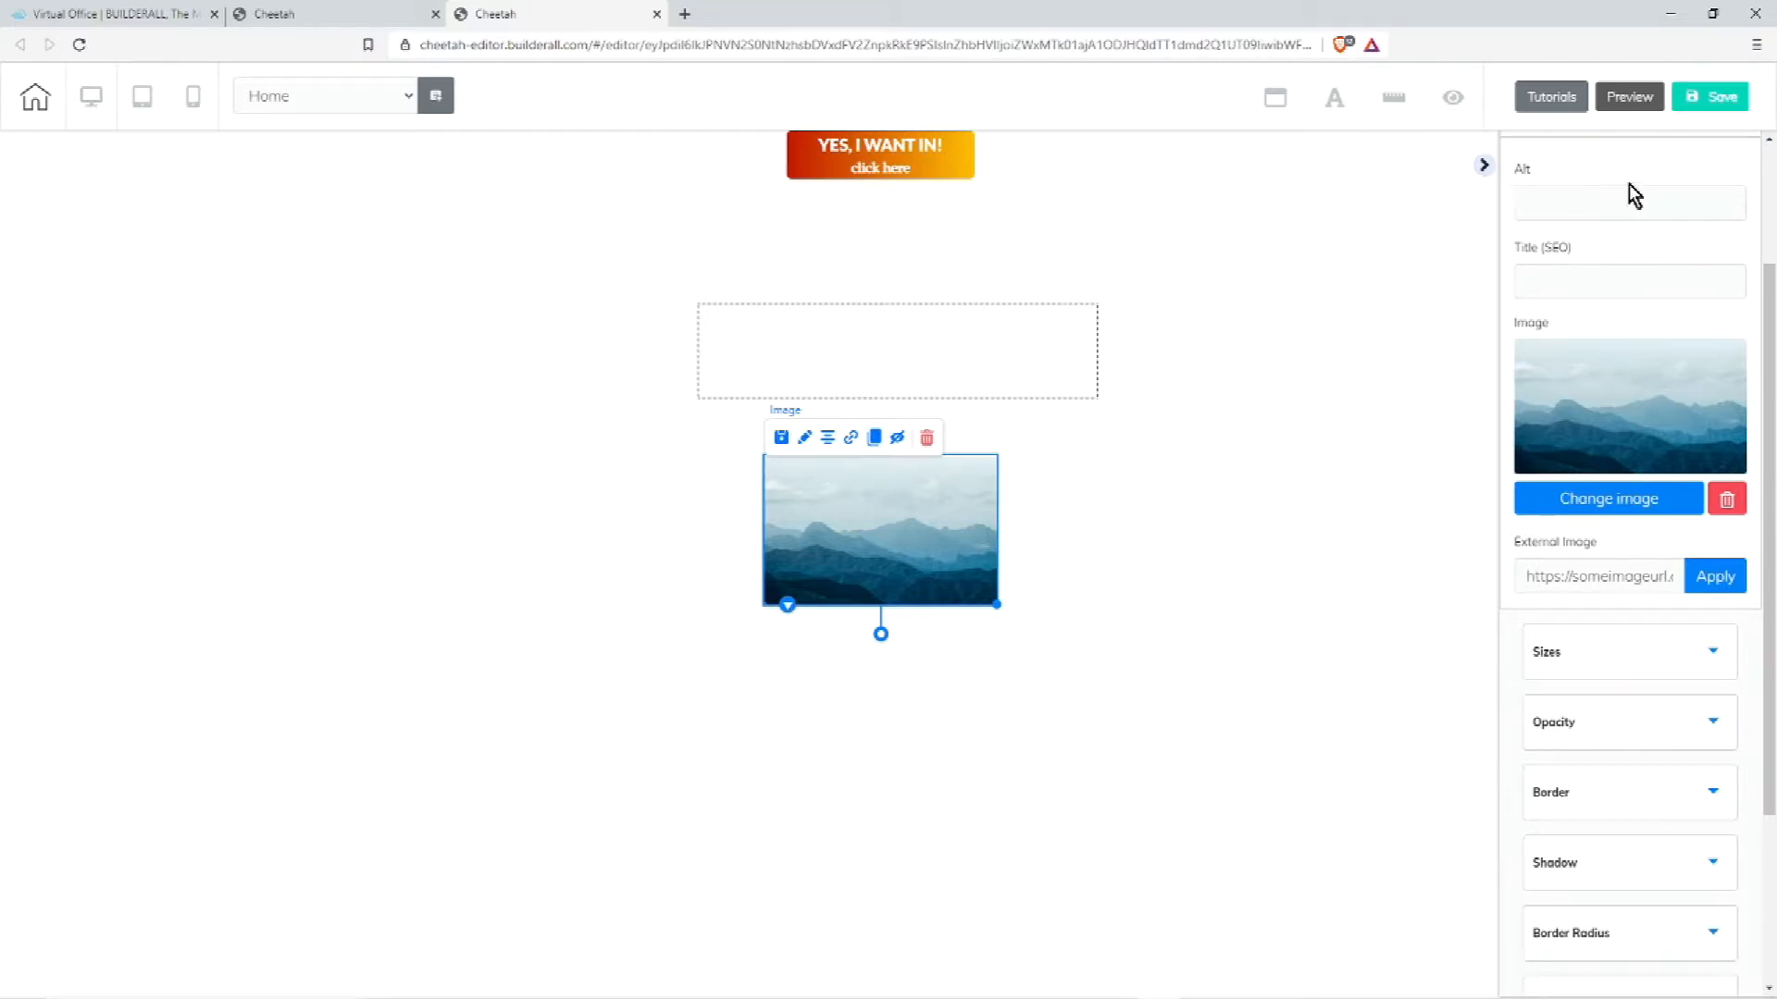
scroll(1635, 567, down, 3)
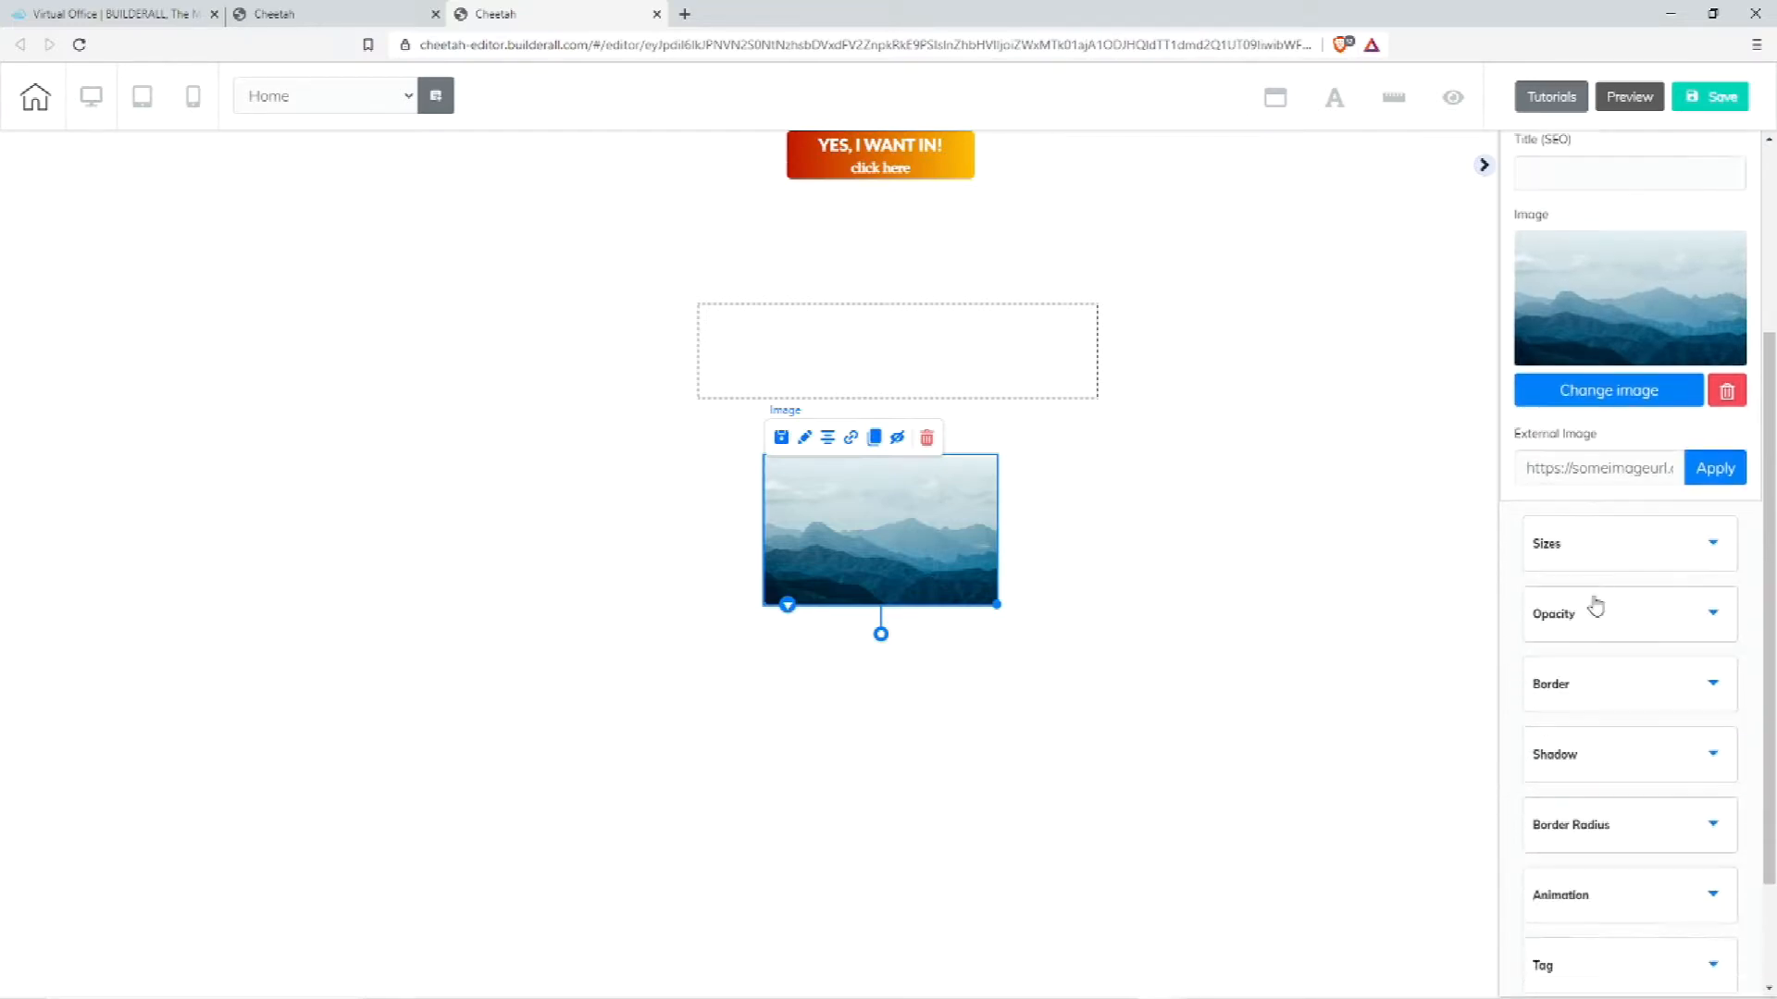
- Review the mountain image's size, opacity and border settings
click(1612, 399)
scroll(1638, 472, down, 1)
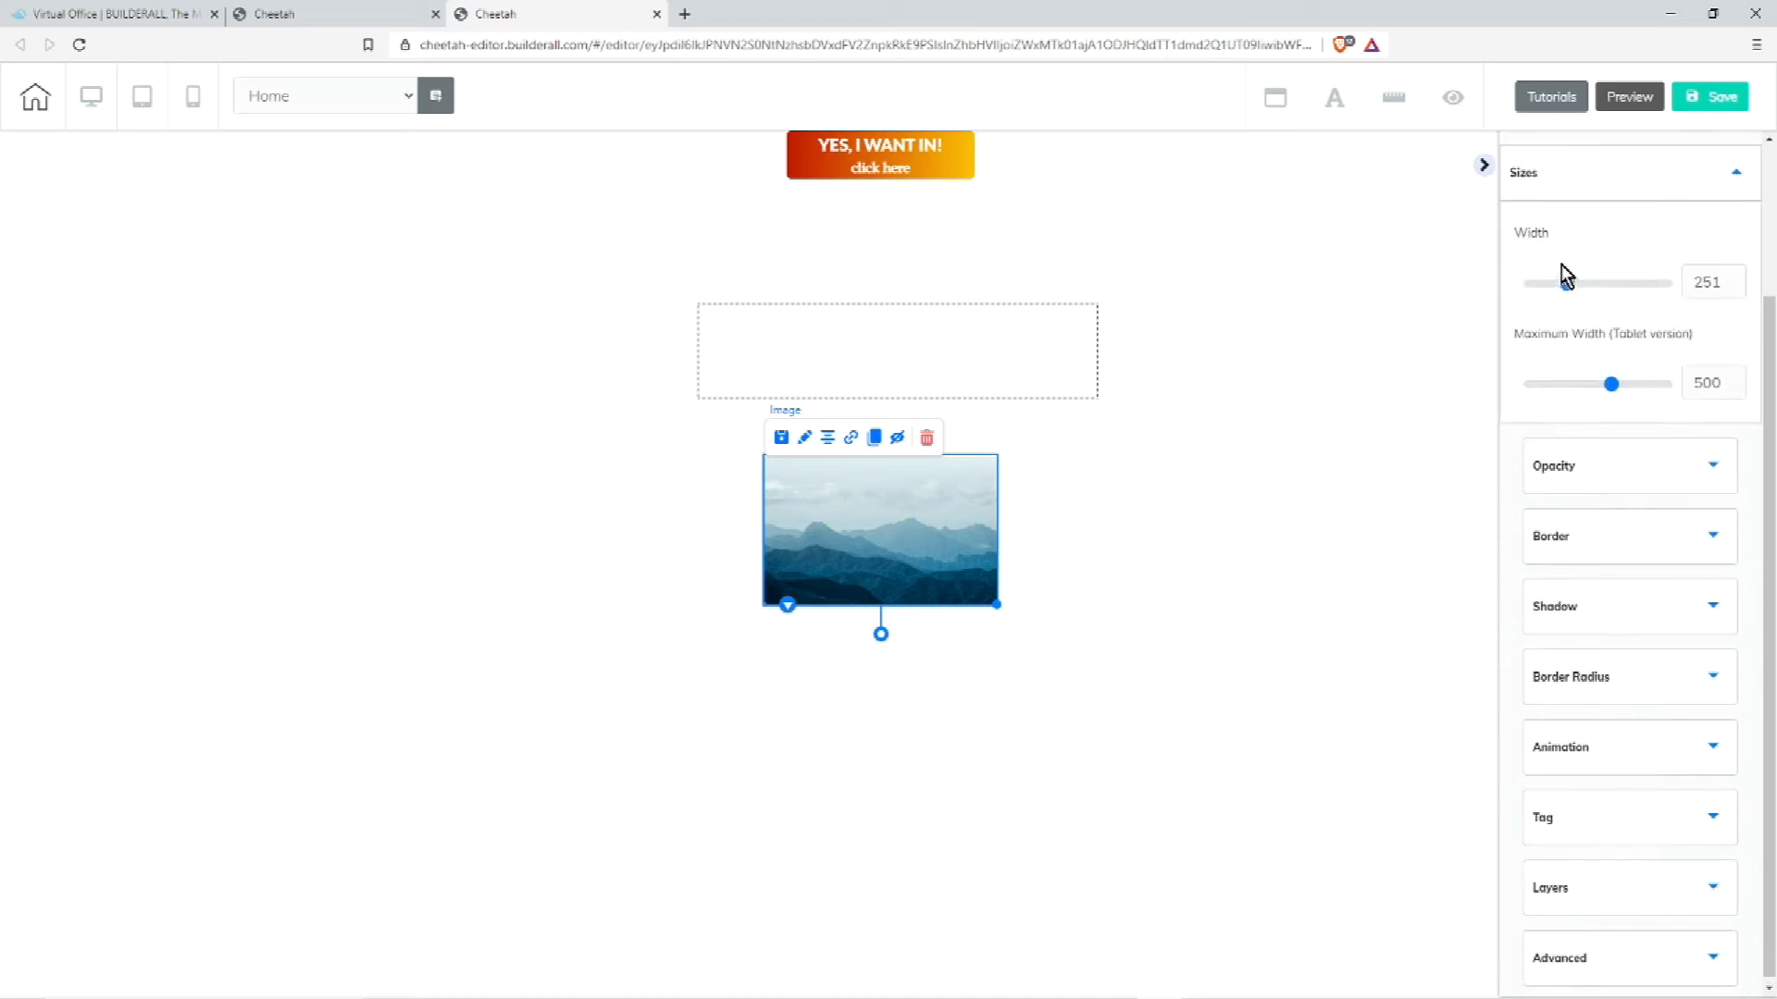
click(1598, 470)
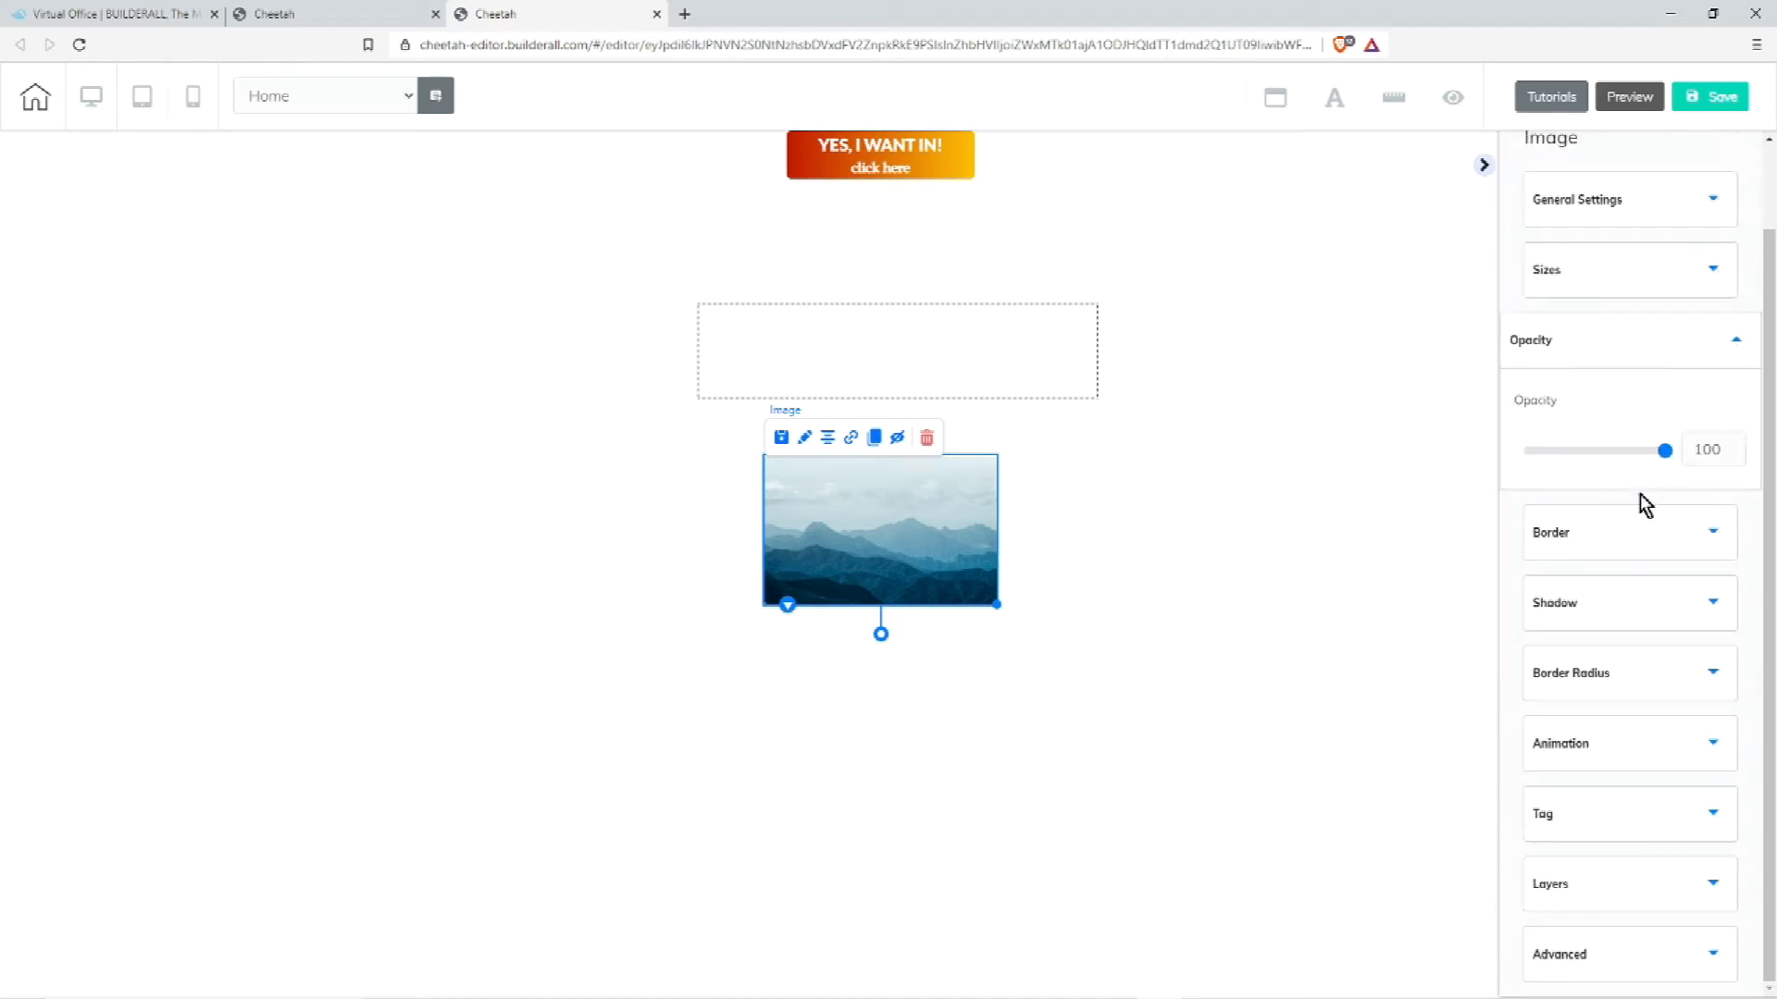
click(1612, 552)
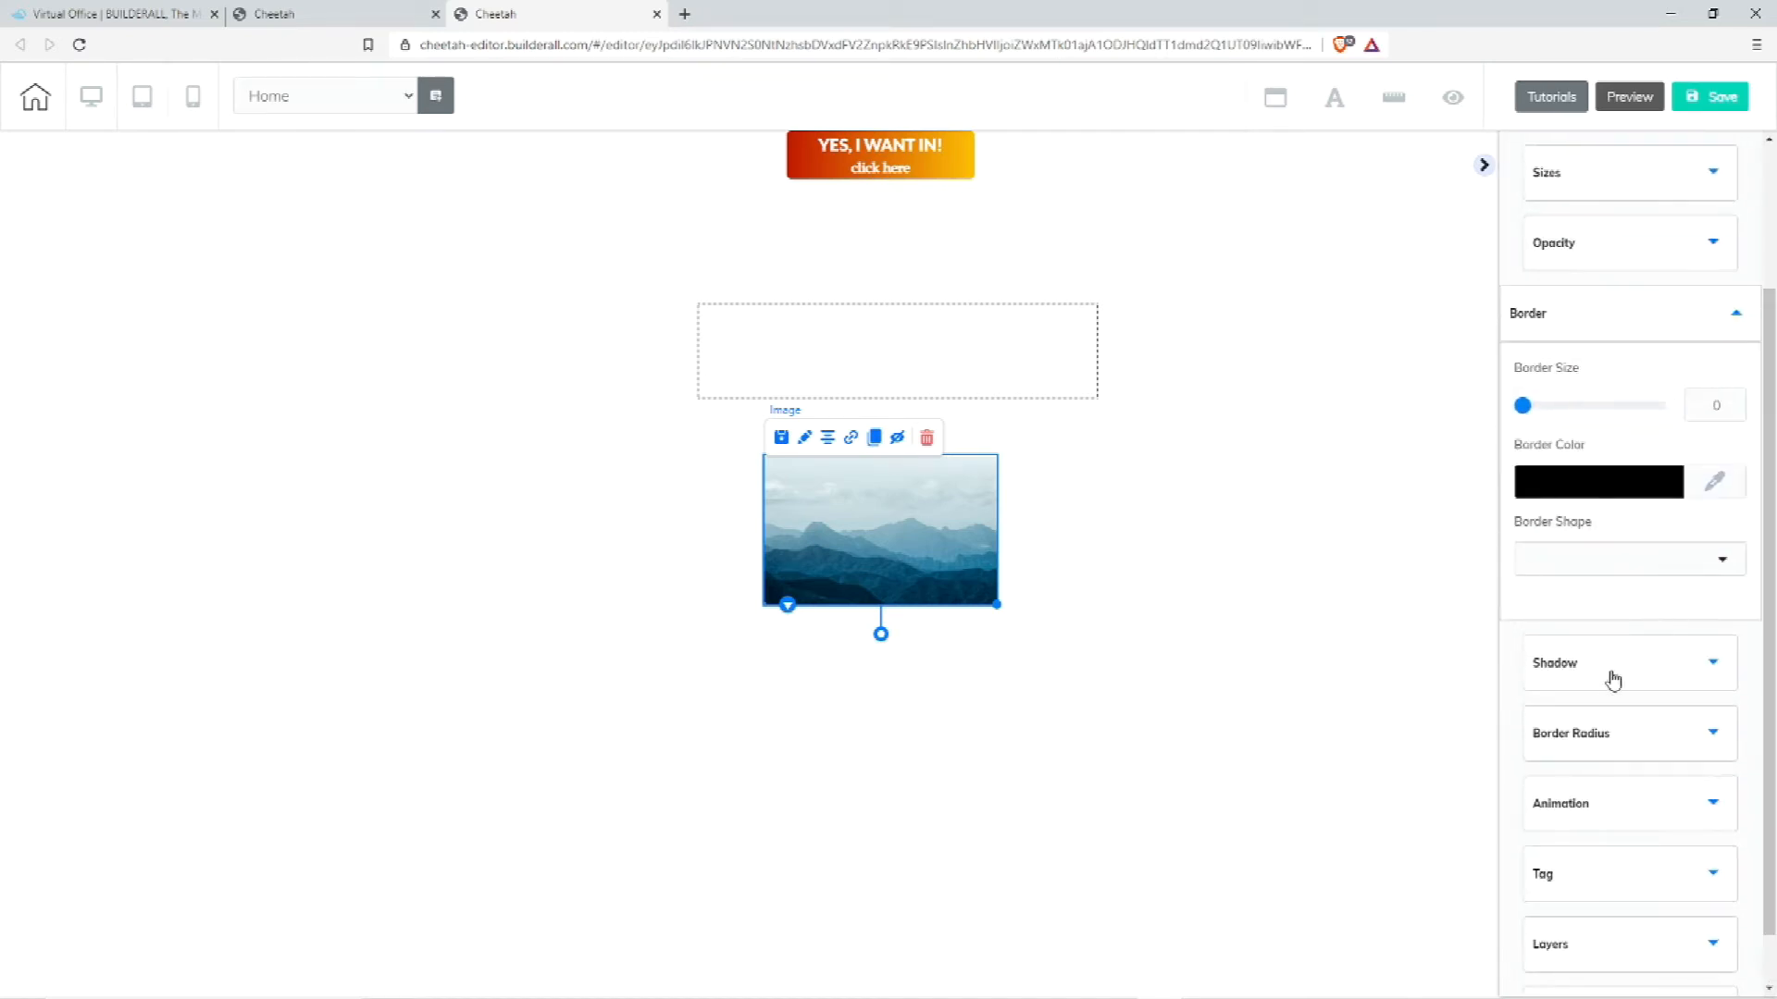
- Review the mountain image's shadow, border radius, animation, tag, layers and advanced settings
click(1605, 683)
scroll(1606, 619, down, 2)
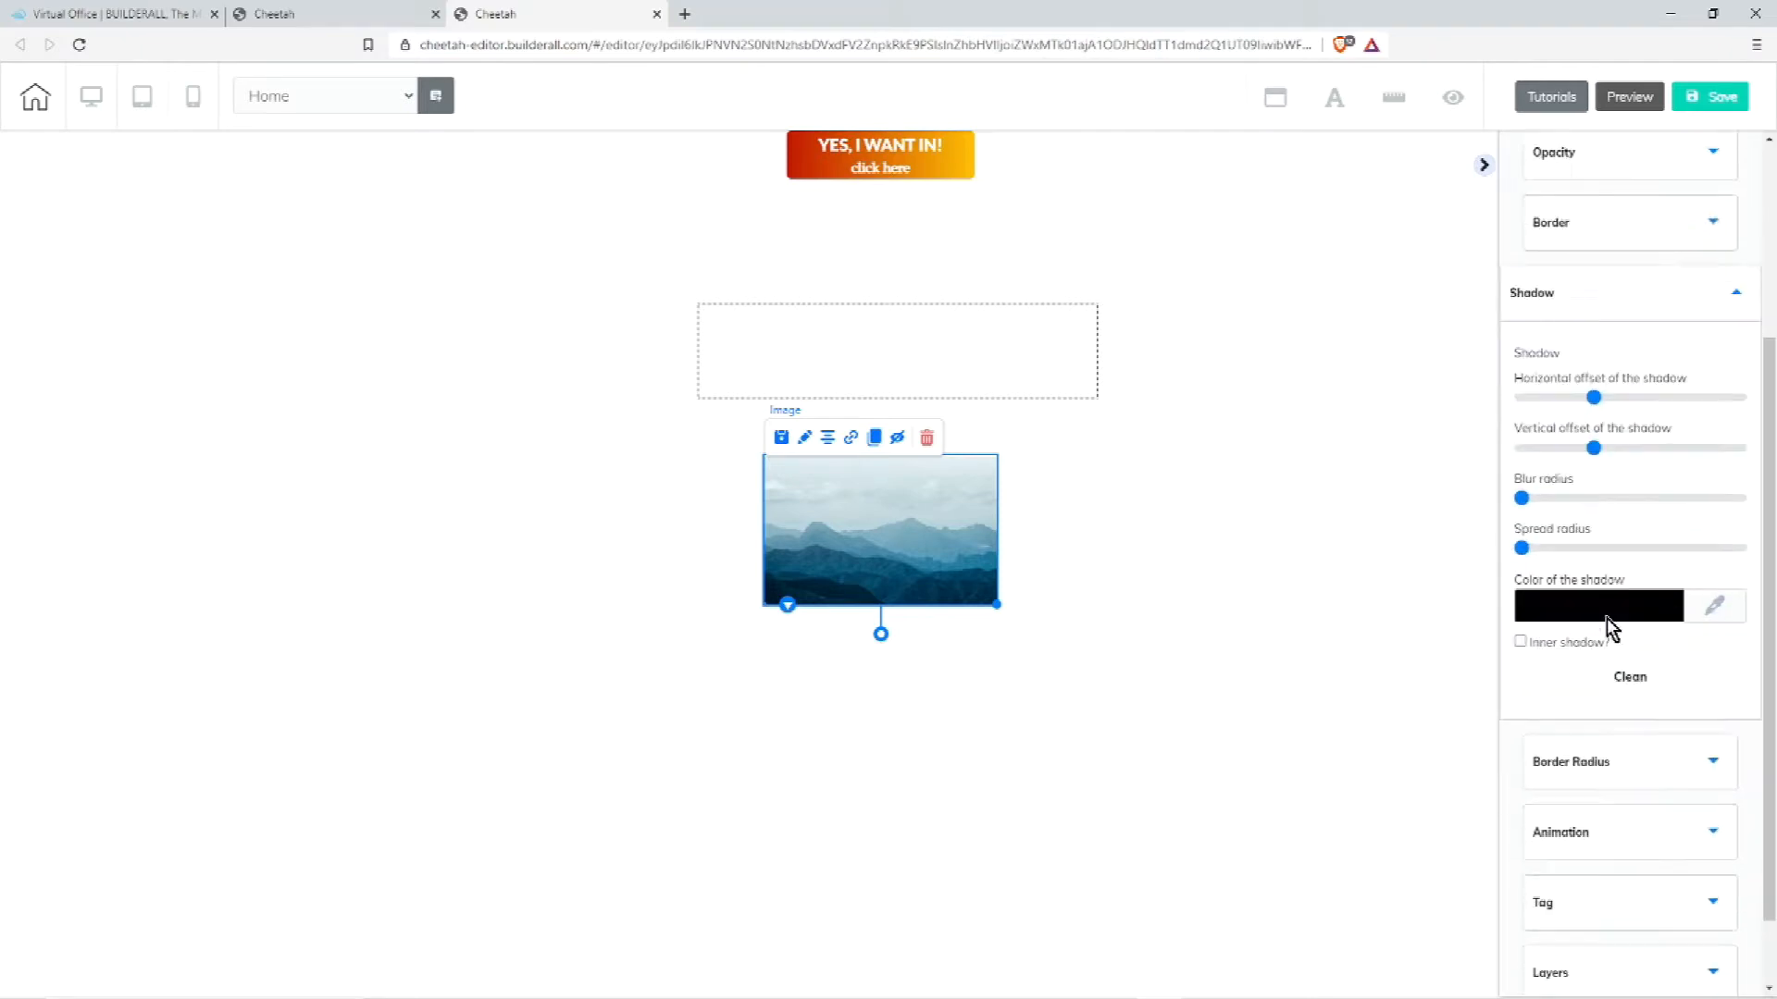
click(1608, 674)
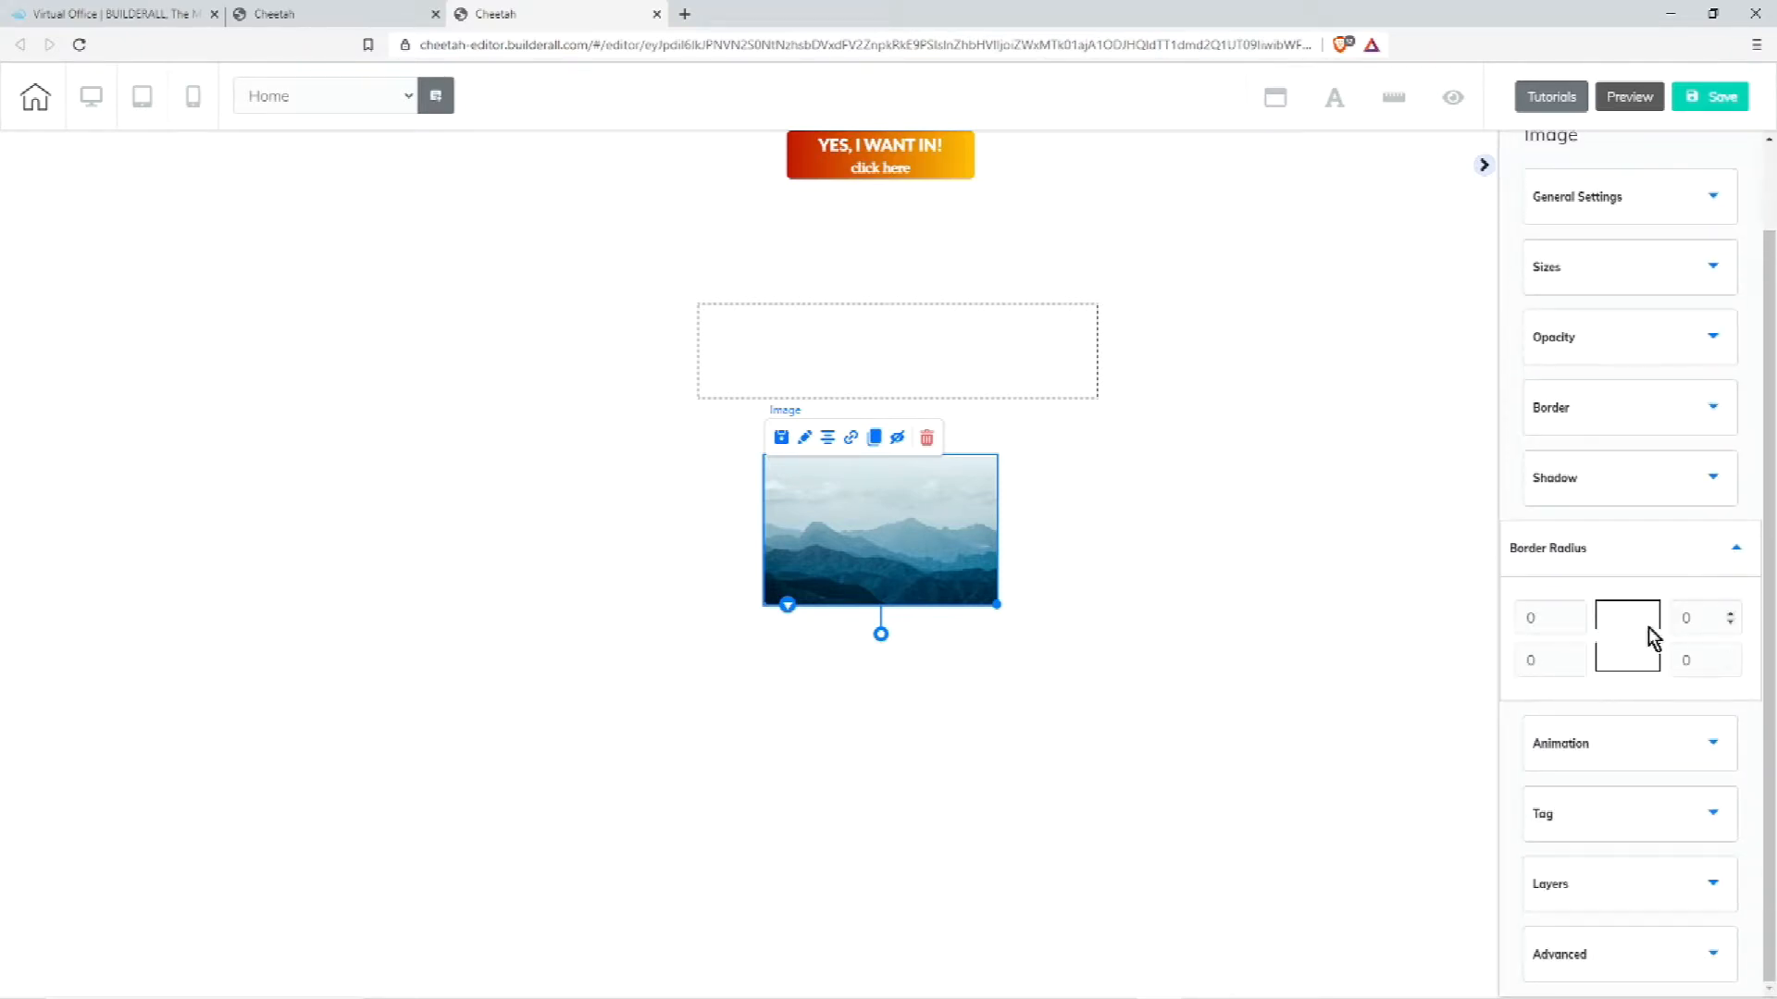
click(1600, 757)
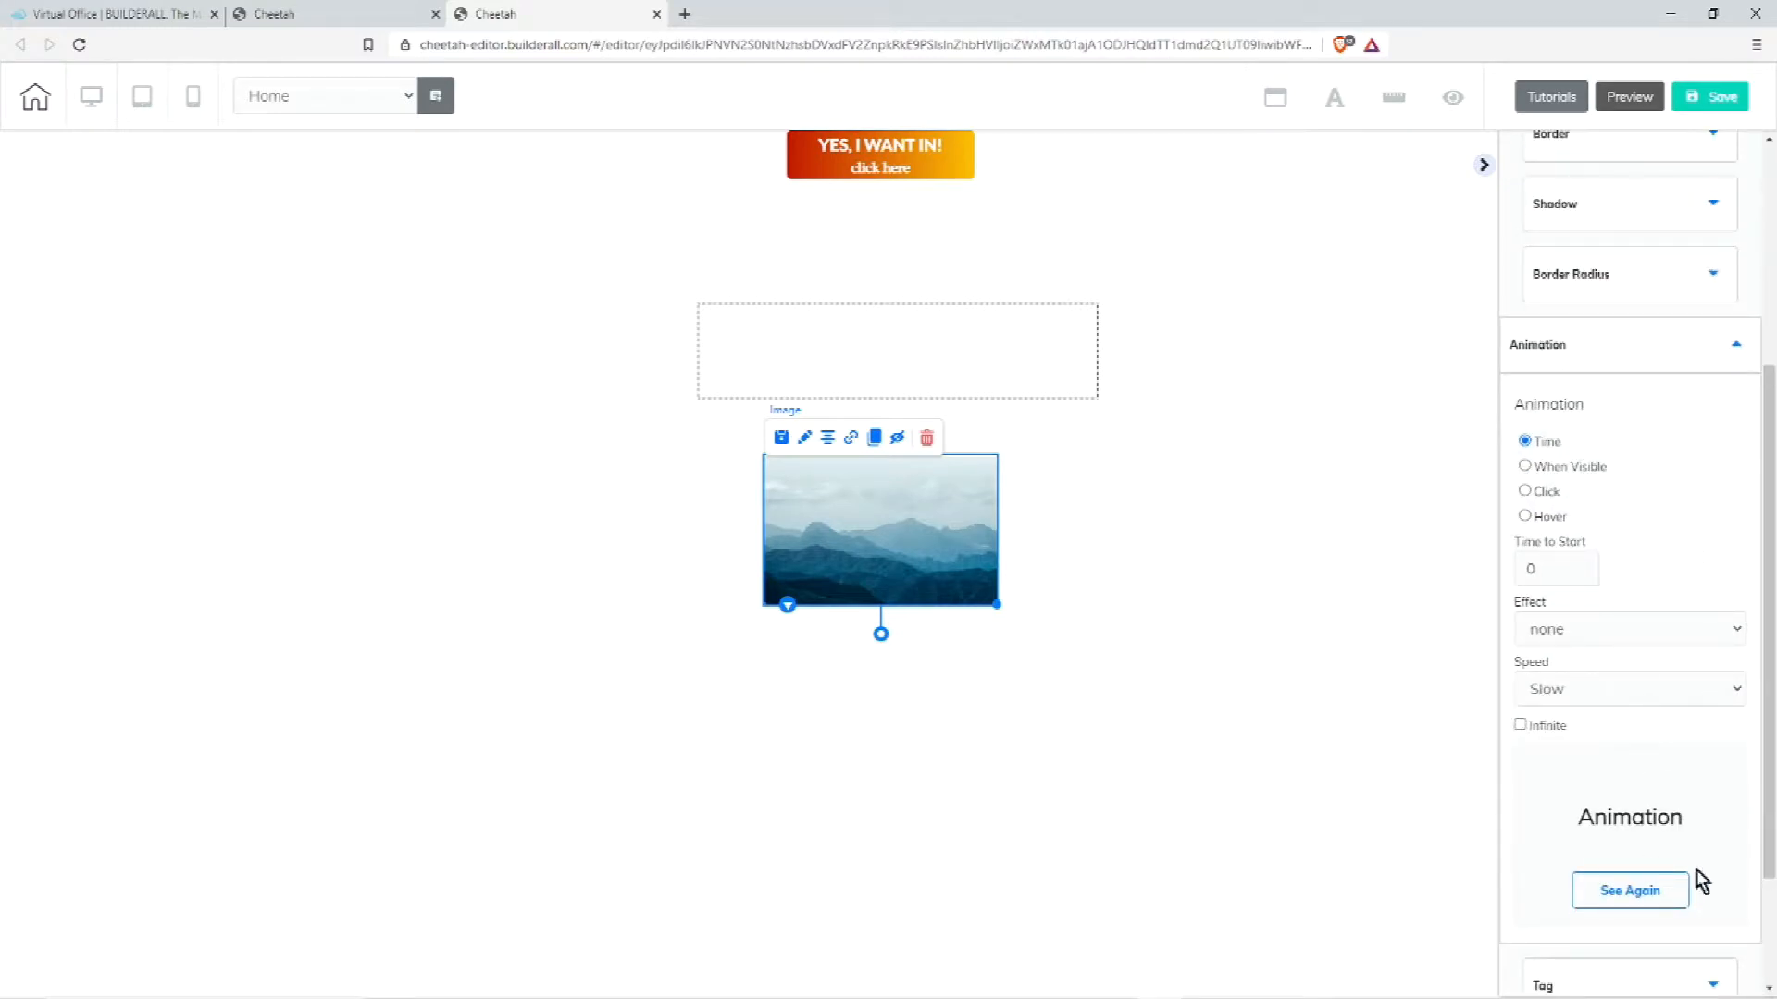
scroll(1707, 861, down, 2)
click(1572, 824)
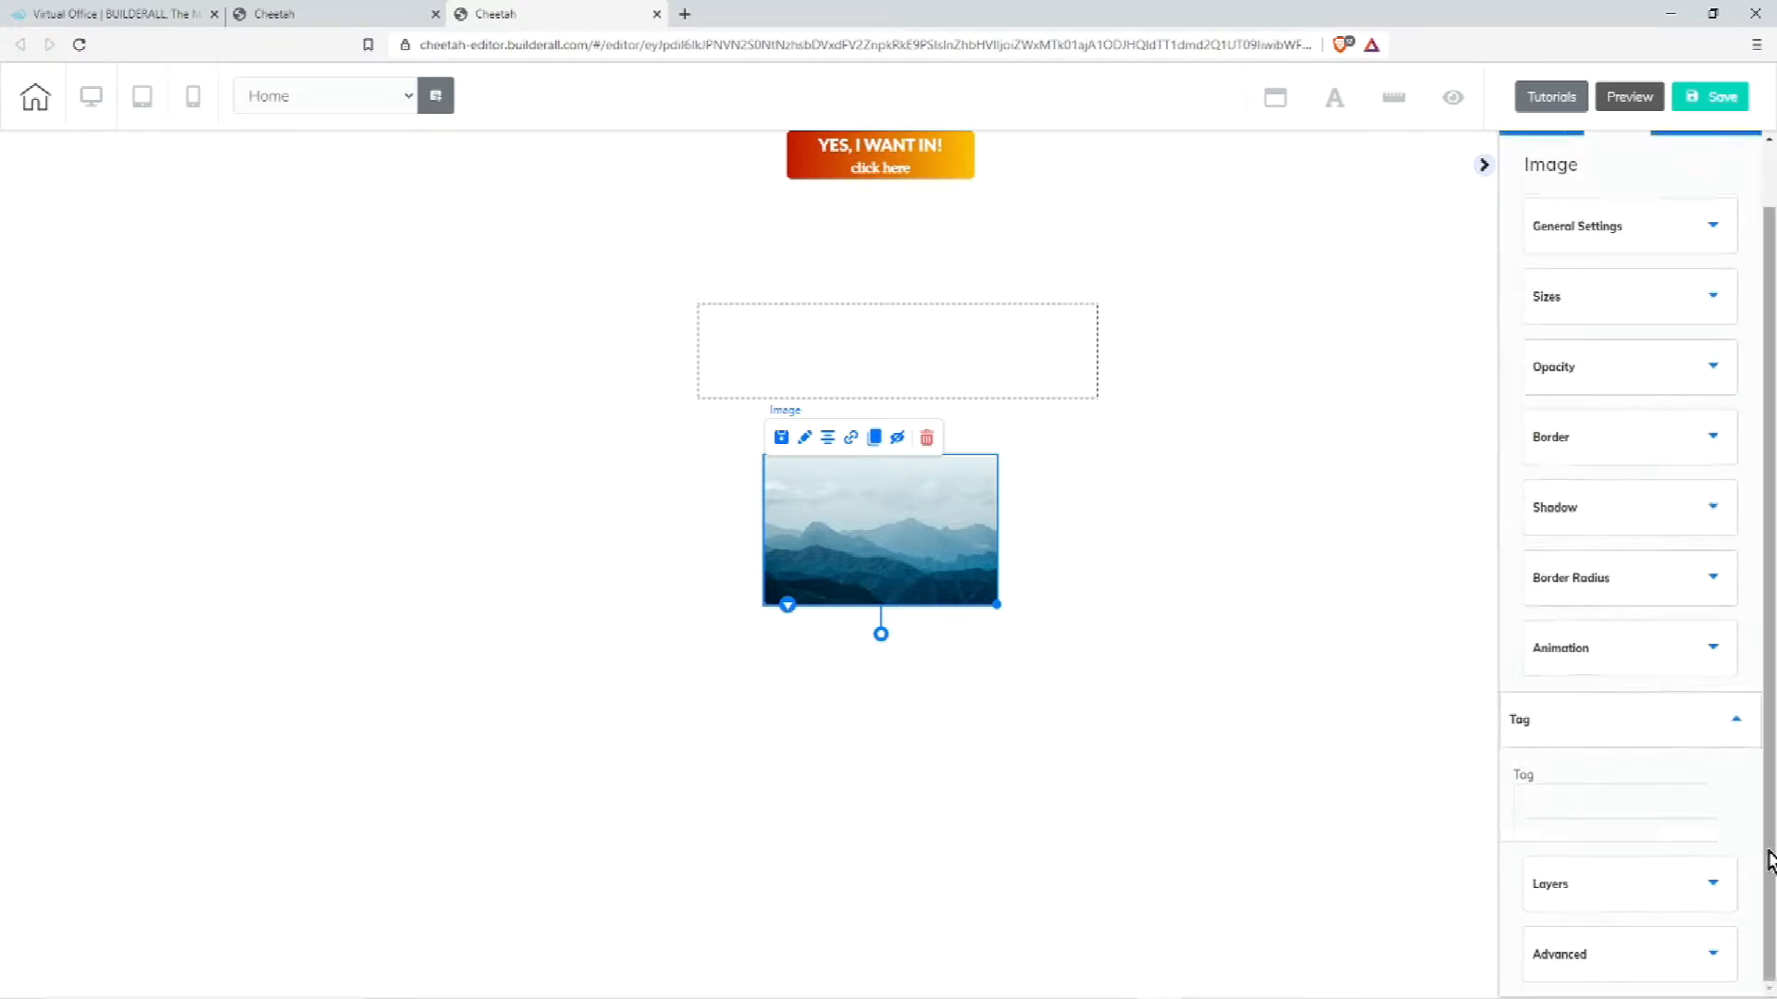
click(1615, 881)
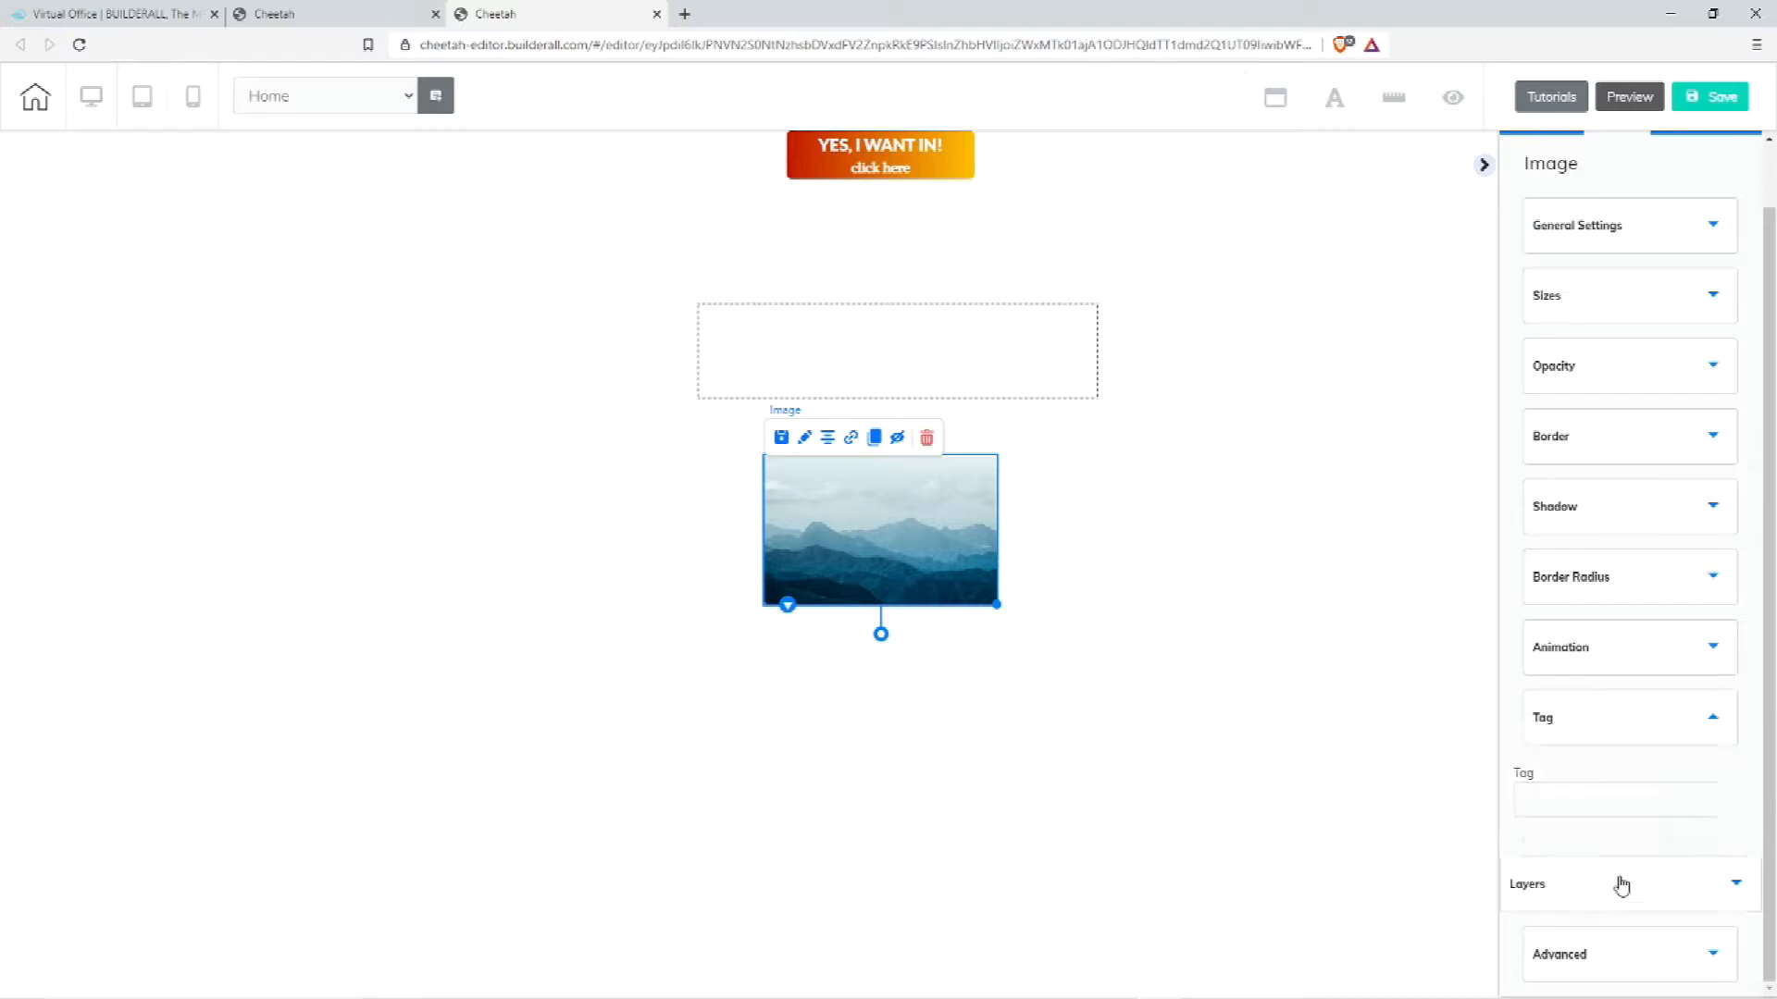
click(1636, 962)
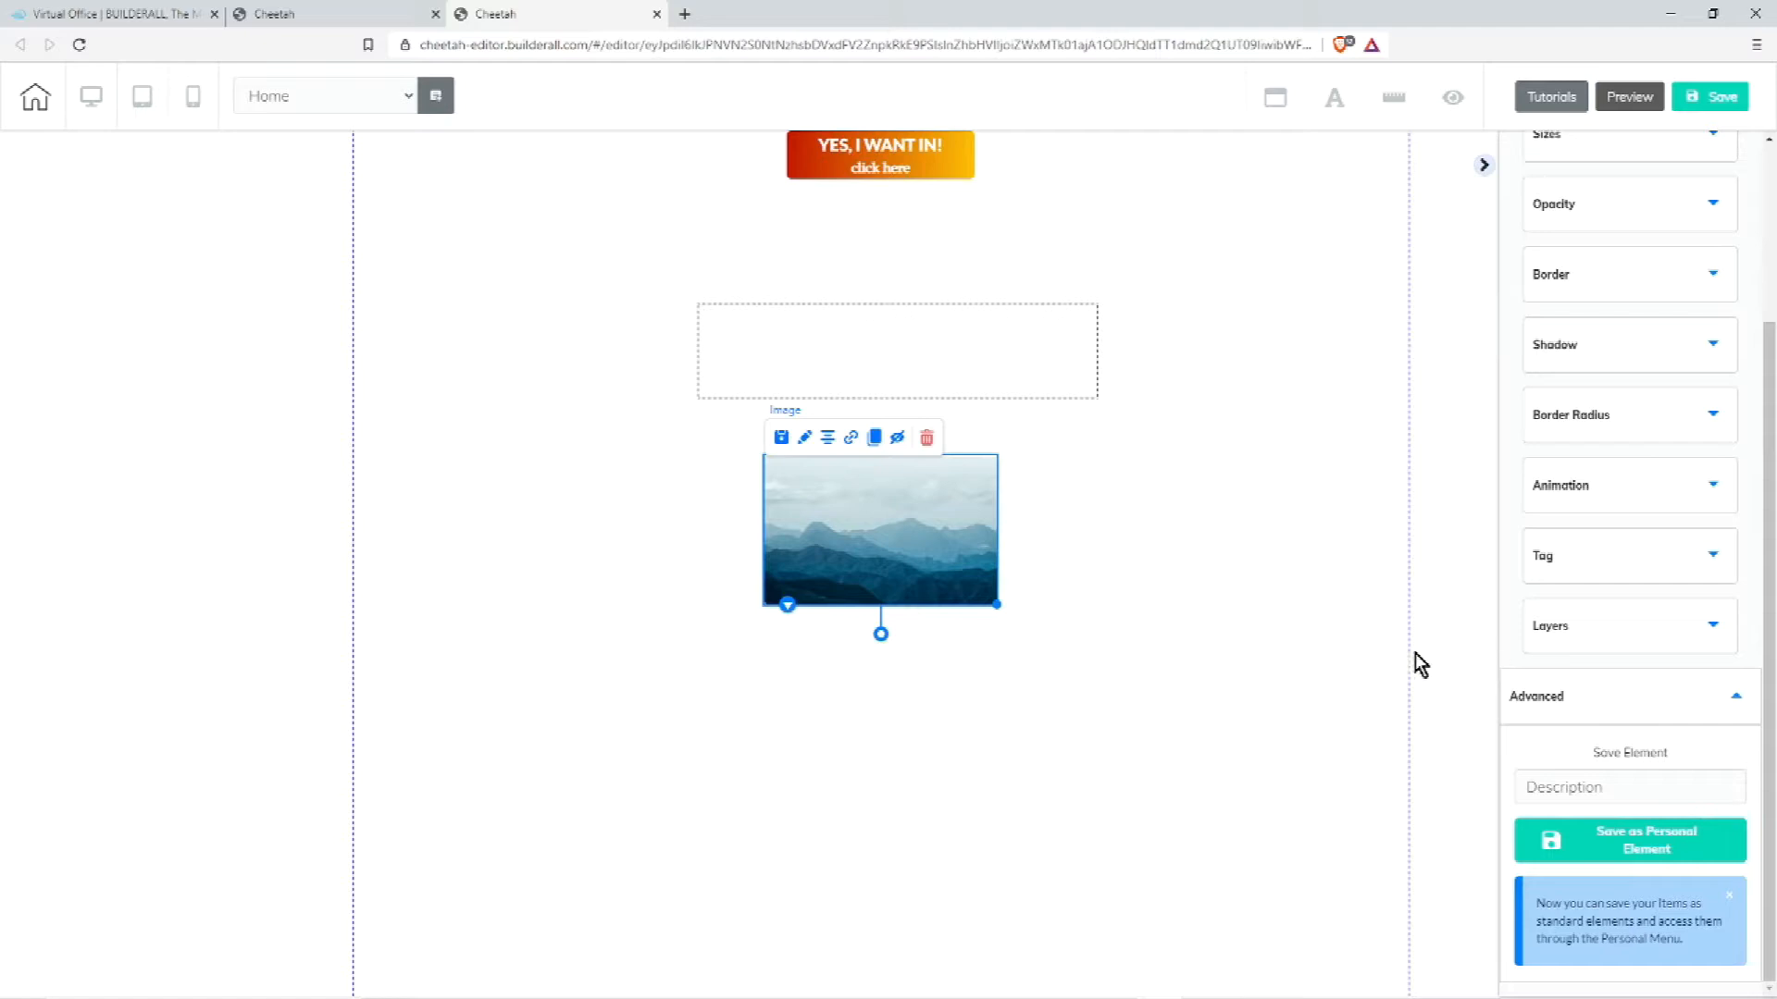
- Add a horizontal line element to the page and place it beneath the mountain image
scroll(1570, 416, up, 3)
click(1564, 179)
scroll(1614, 567, down, 10)
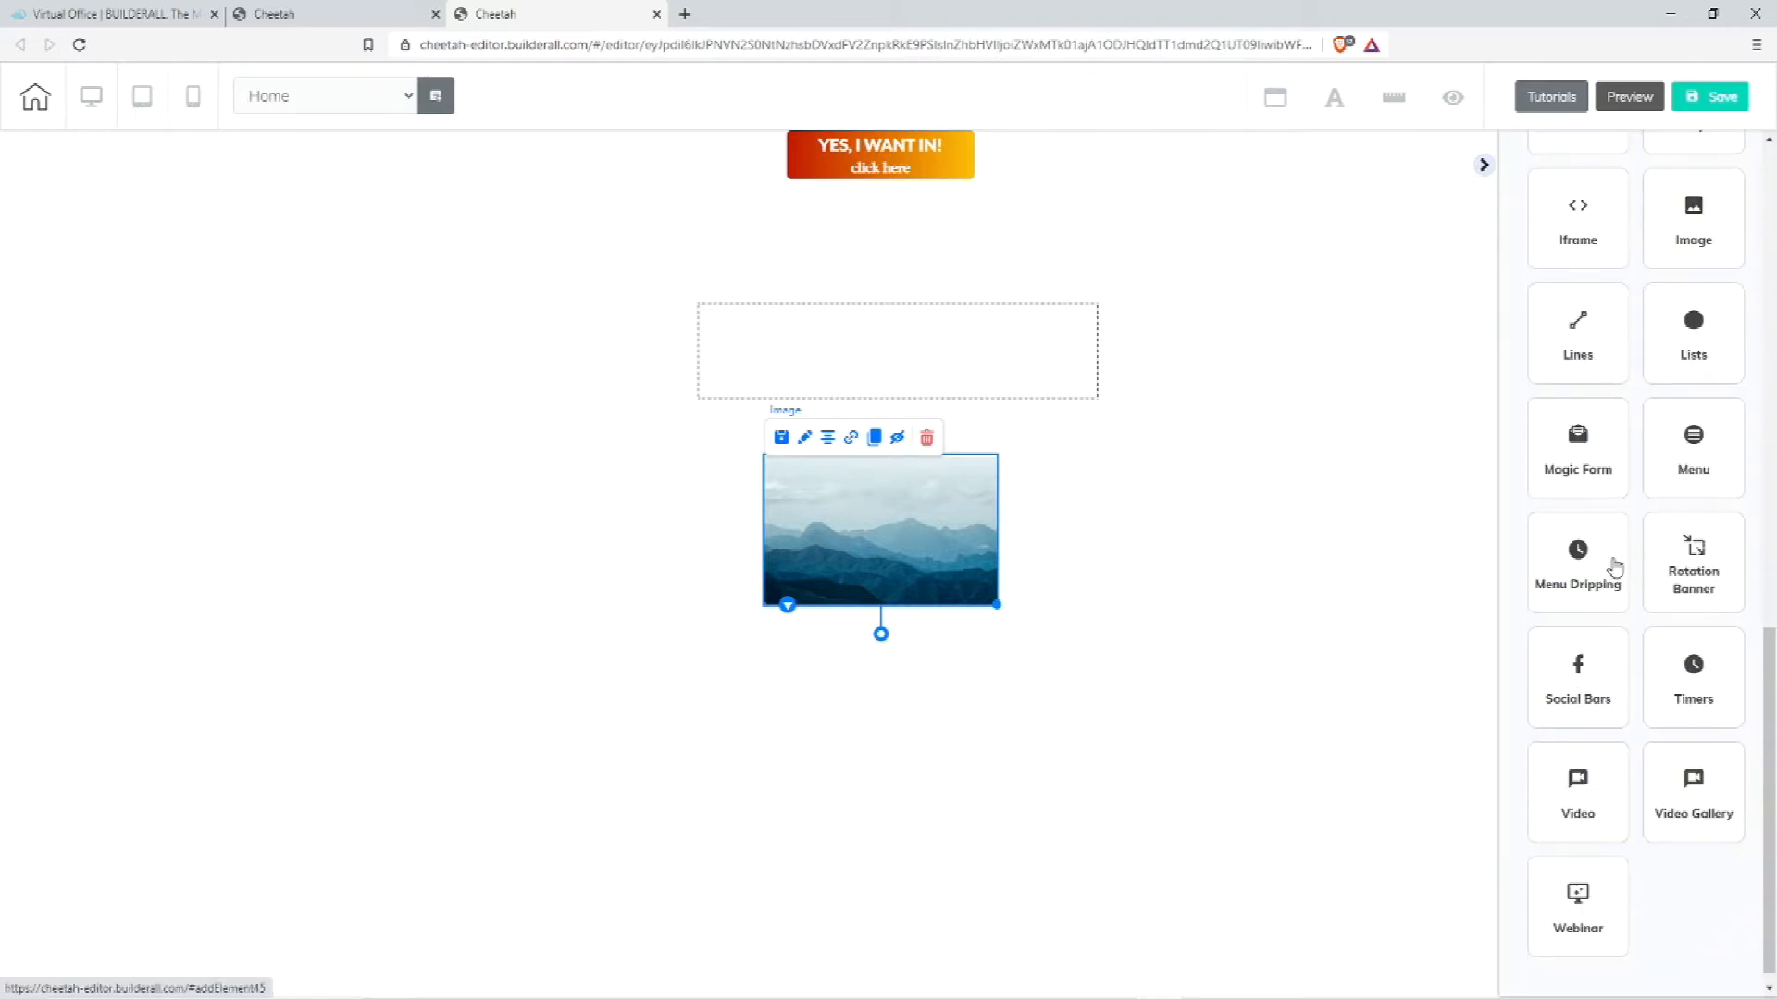
click(1581, 354)
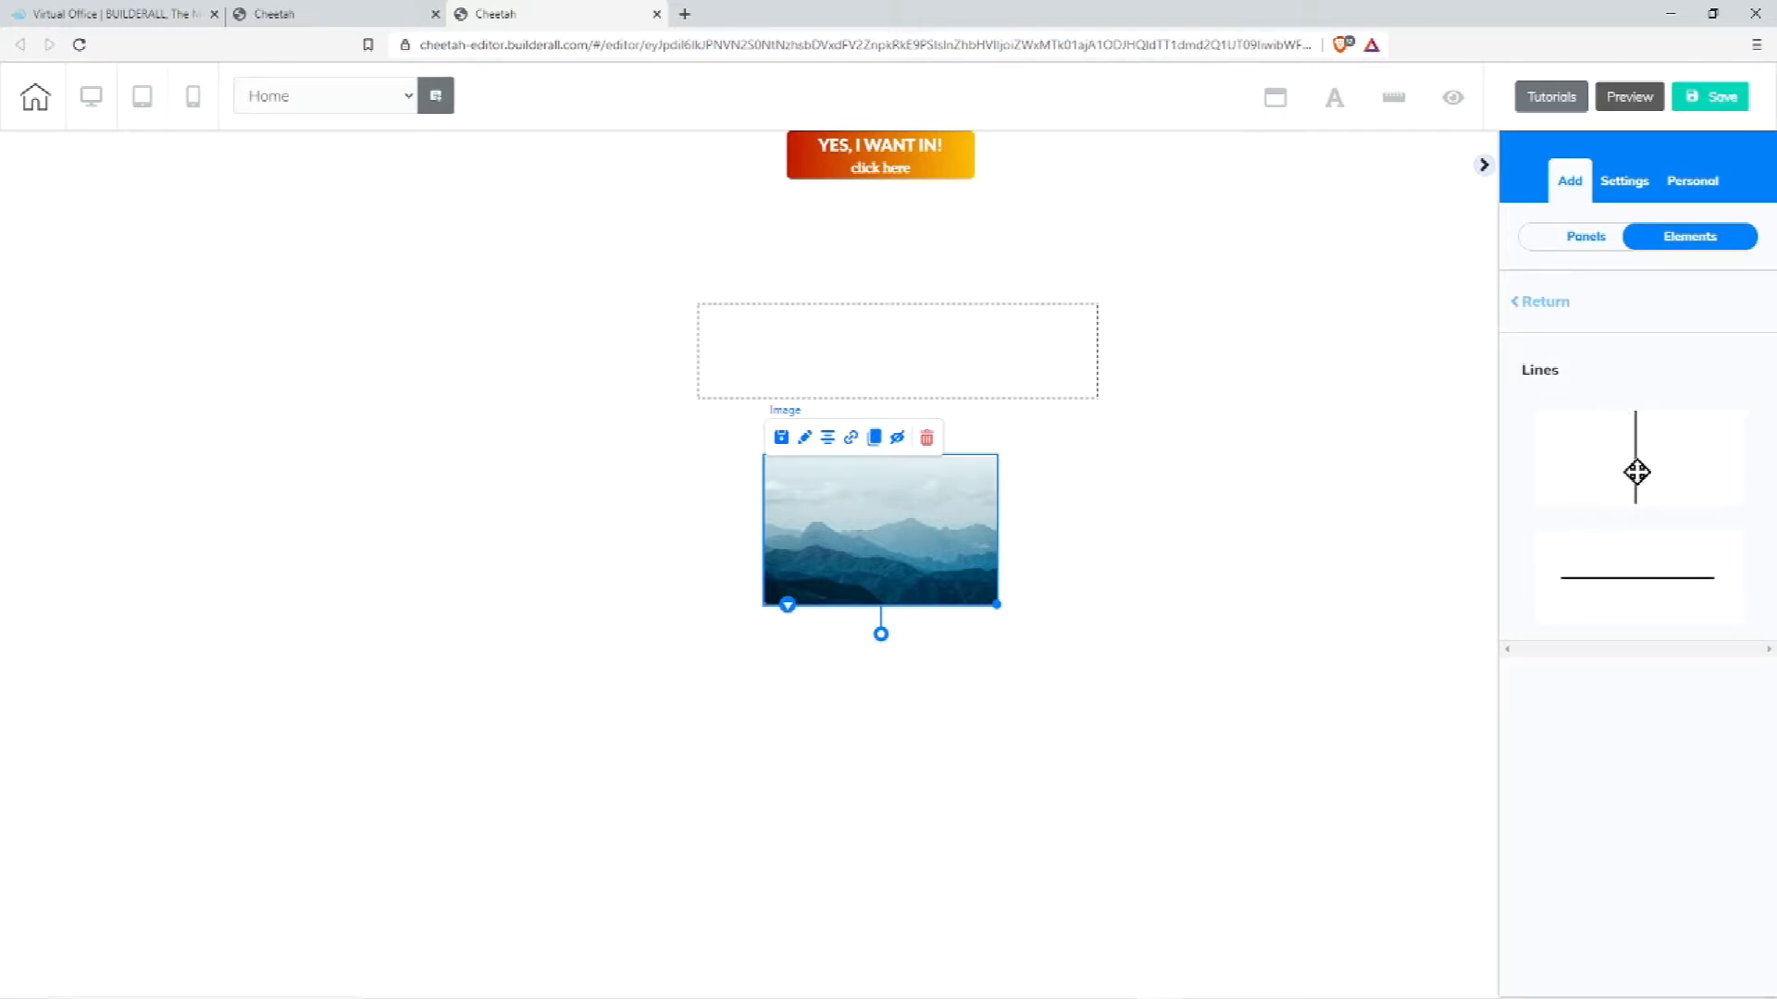
drag(1671, 576, 1329, 731)
click(887, 711)
drag(1146, 696, 864, 747)
click(864, 747)
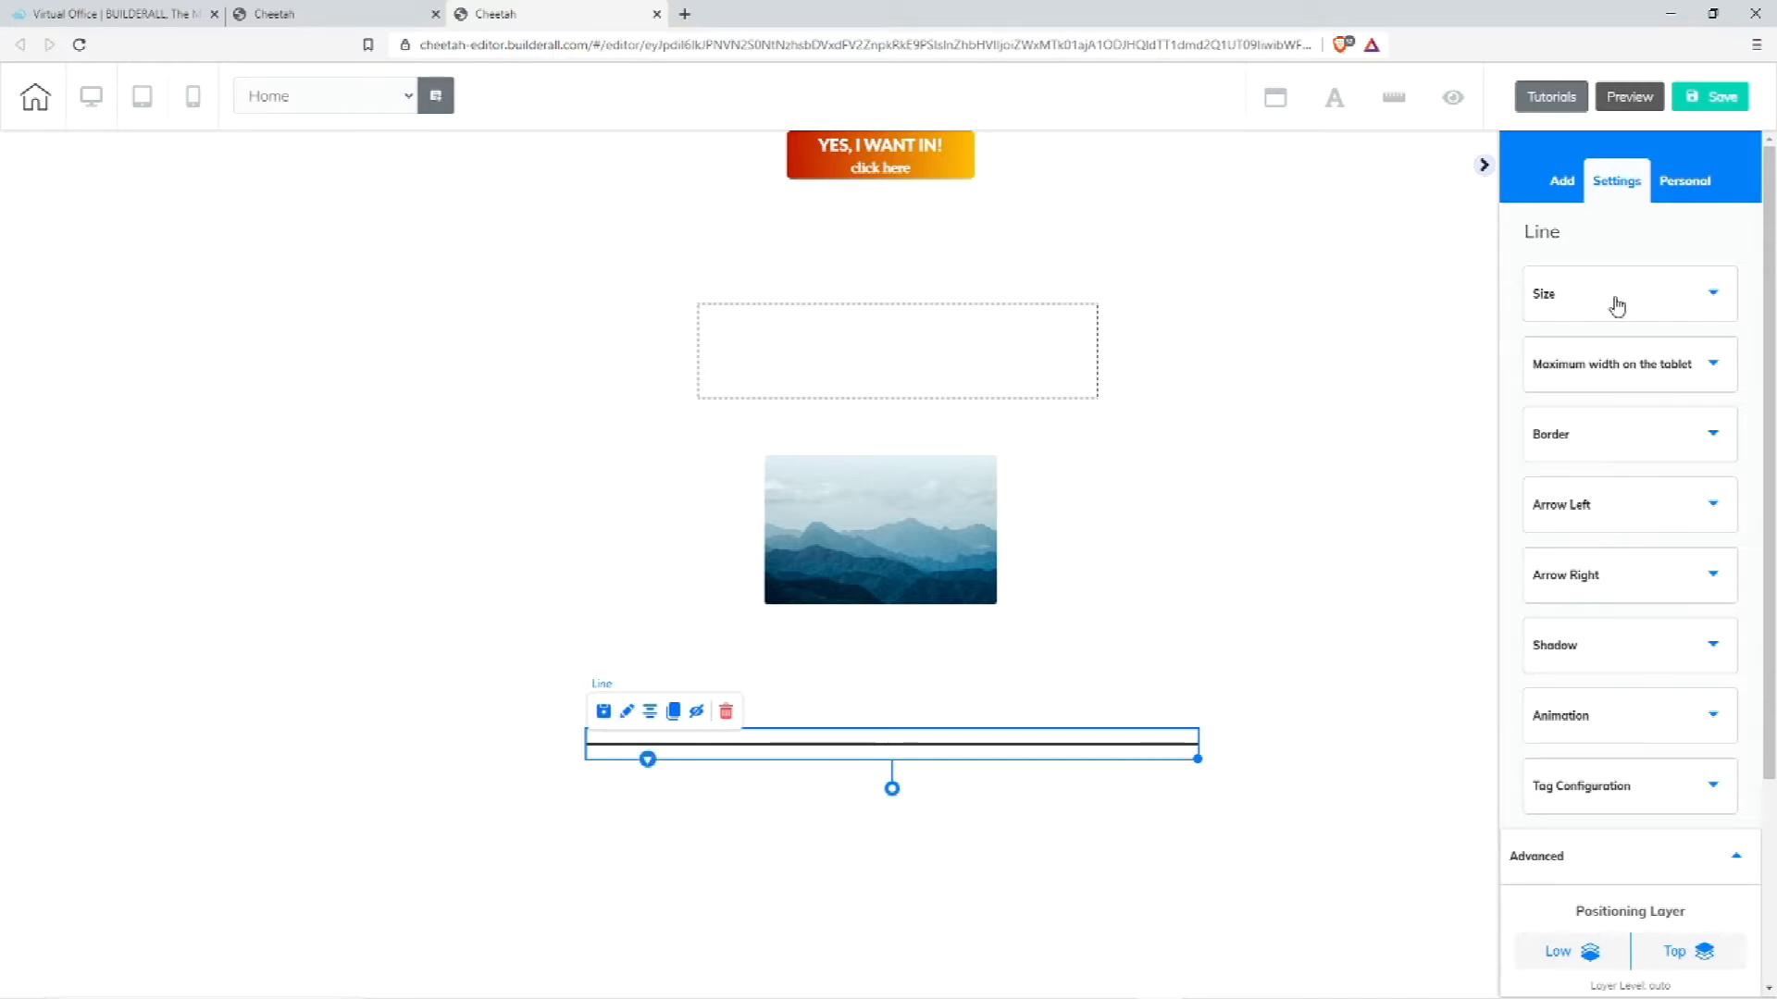
- Review the line's left arrow, shadow and advanced settings
click(1611, 525)
scroll(1648, 703, down, 1)
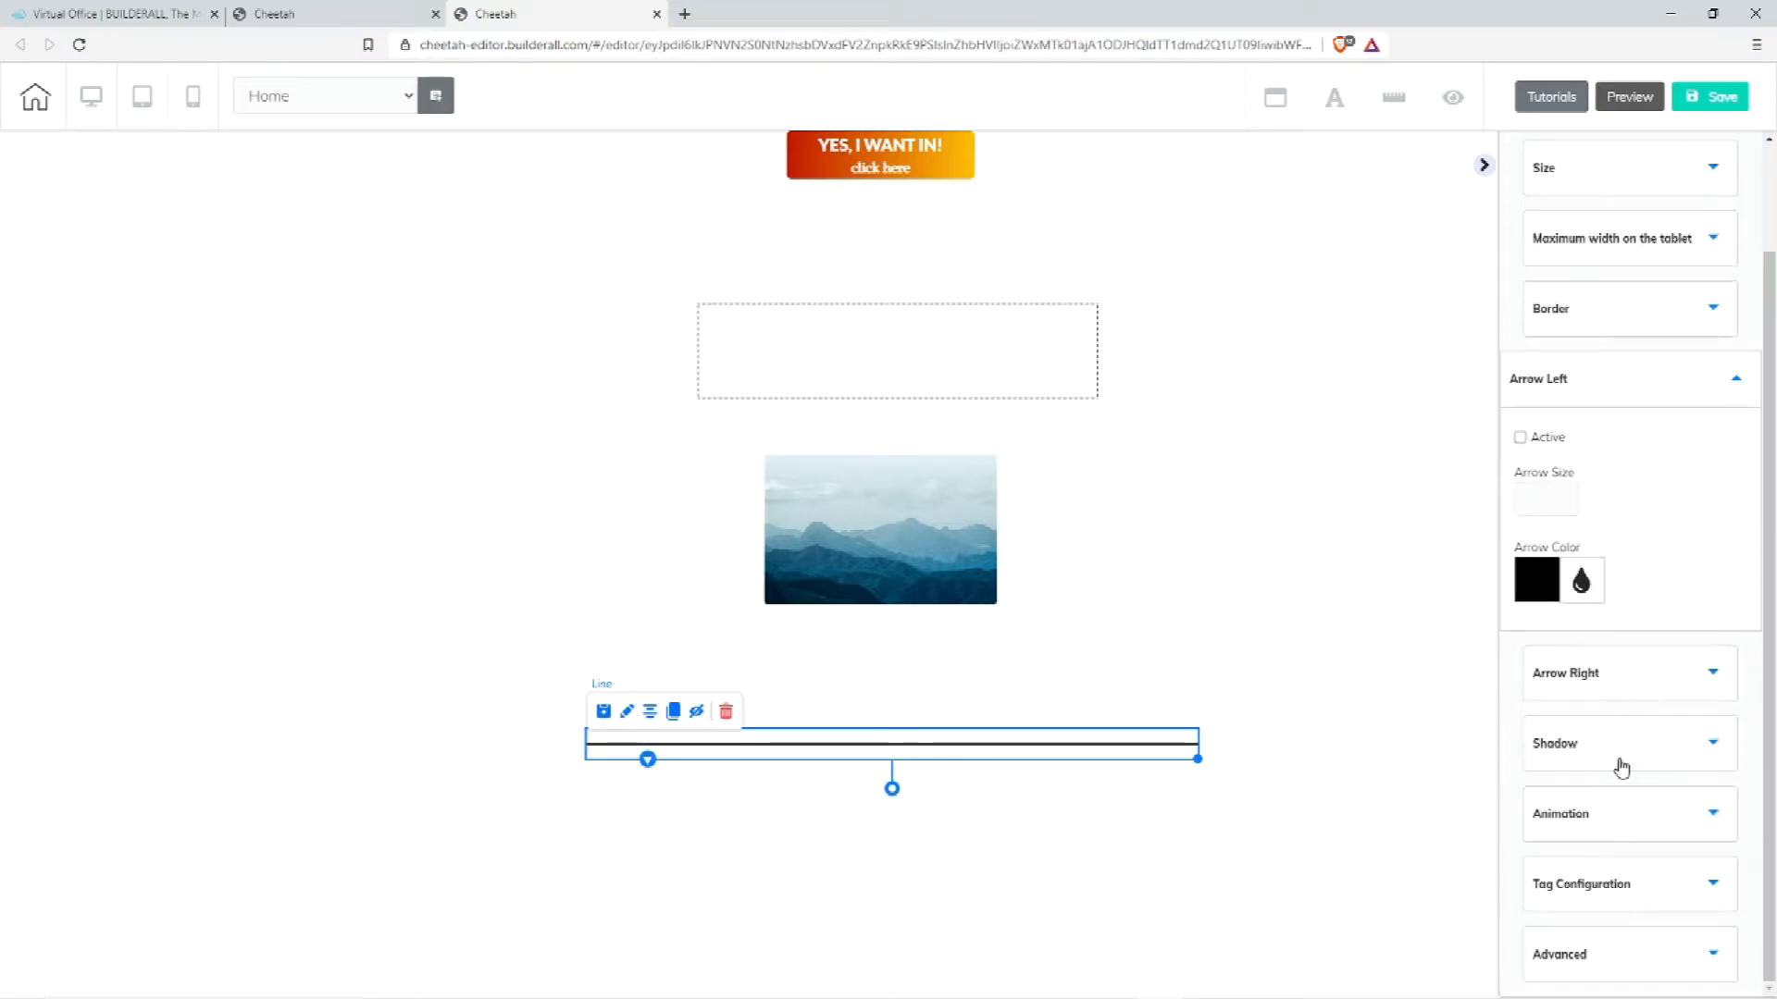
click(1617, 764)
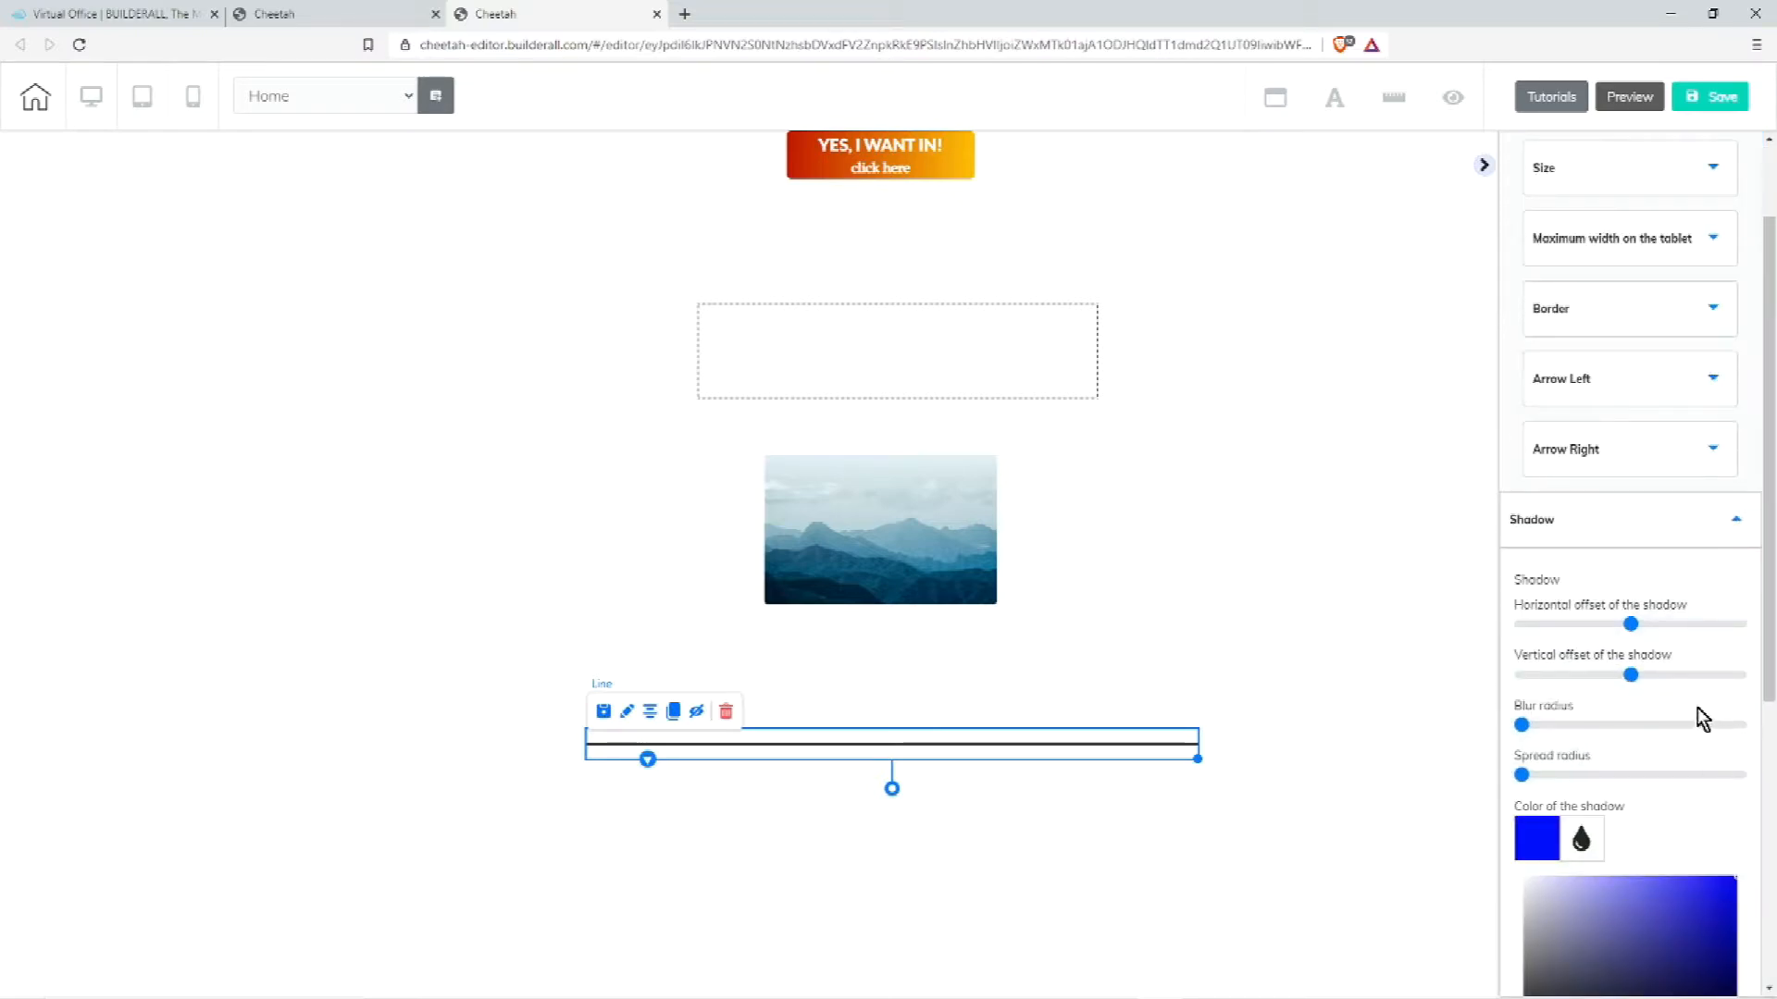
scroll(1675, 699, down, 4)
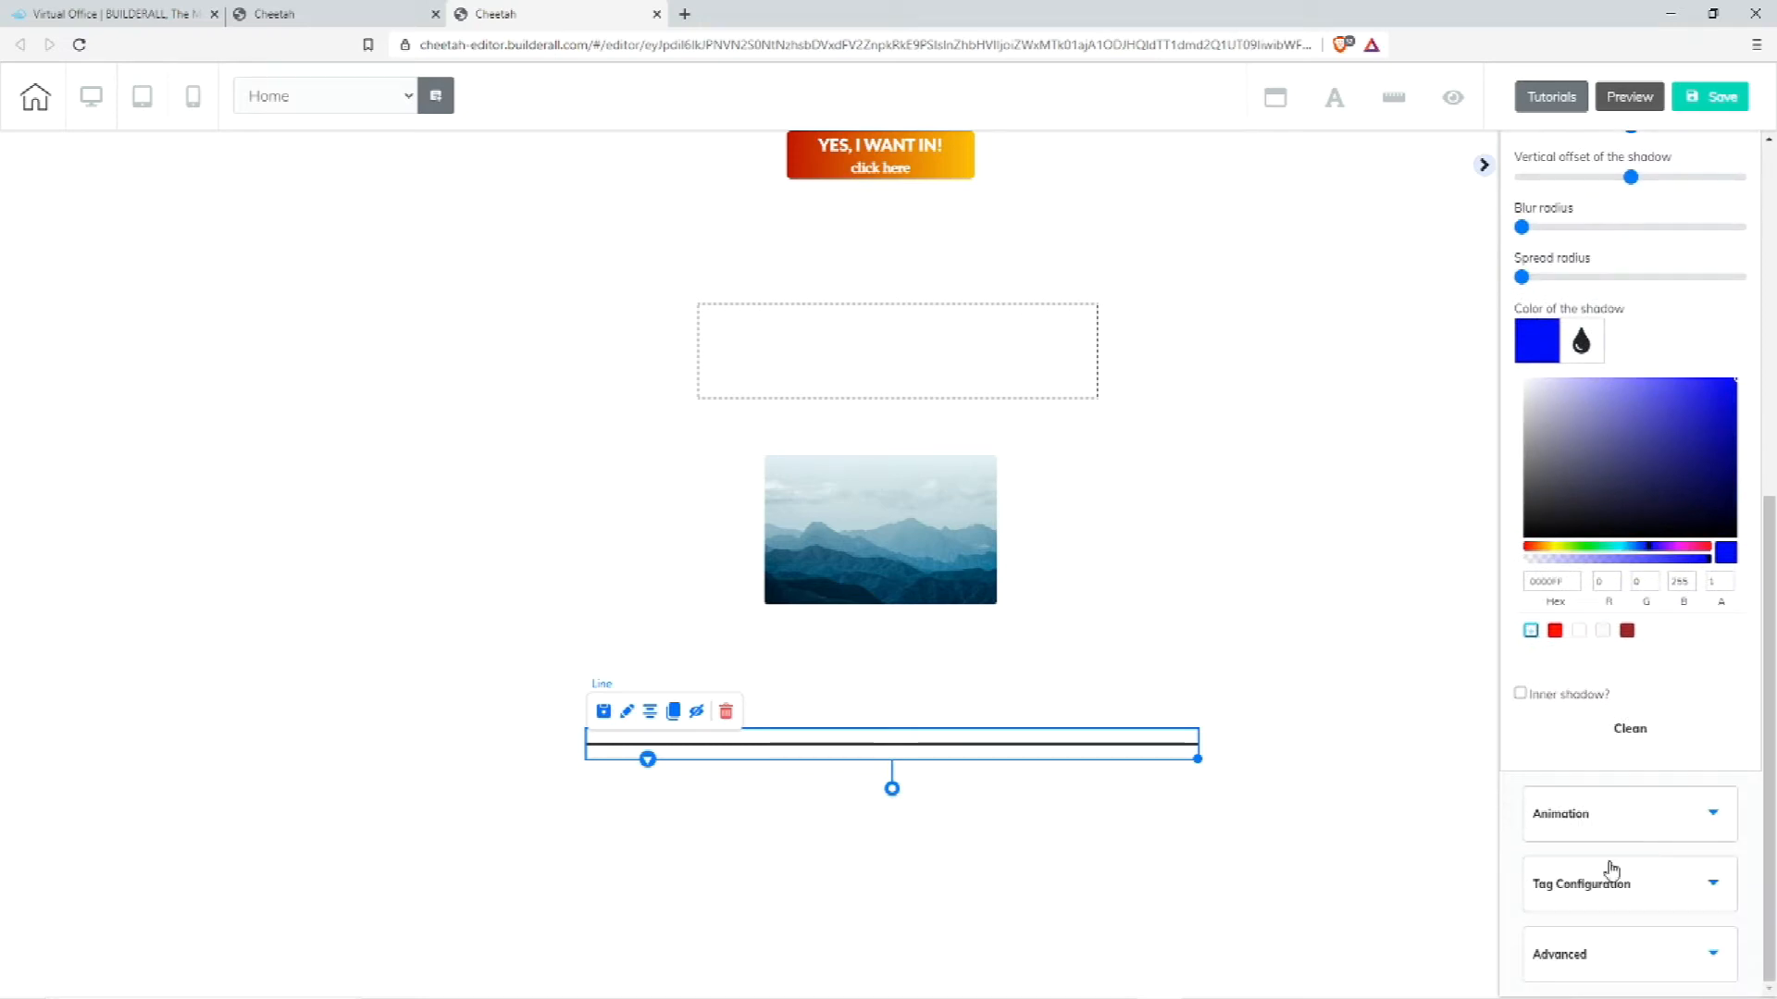
click(1615, 962)
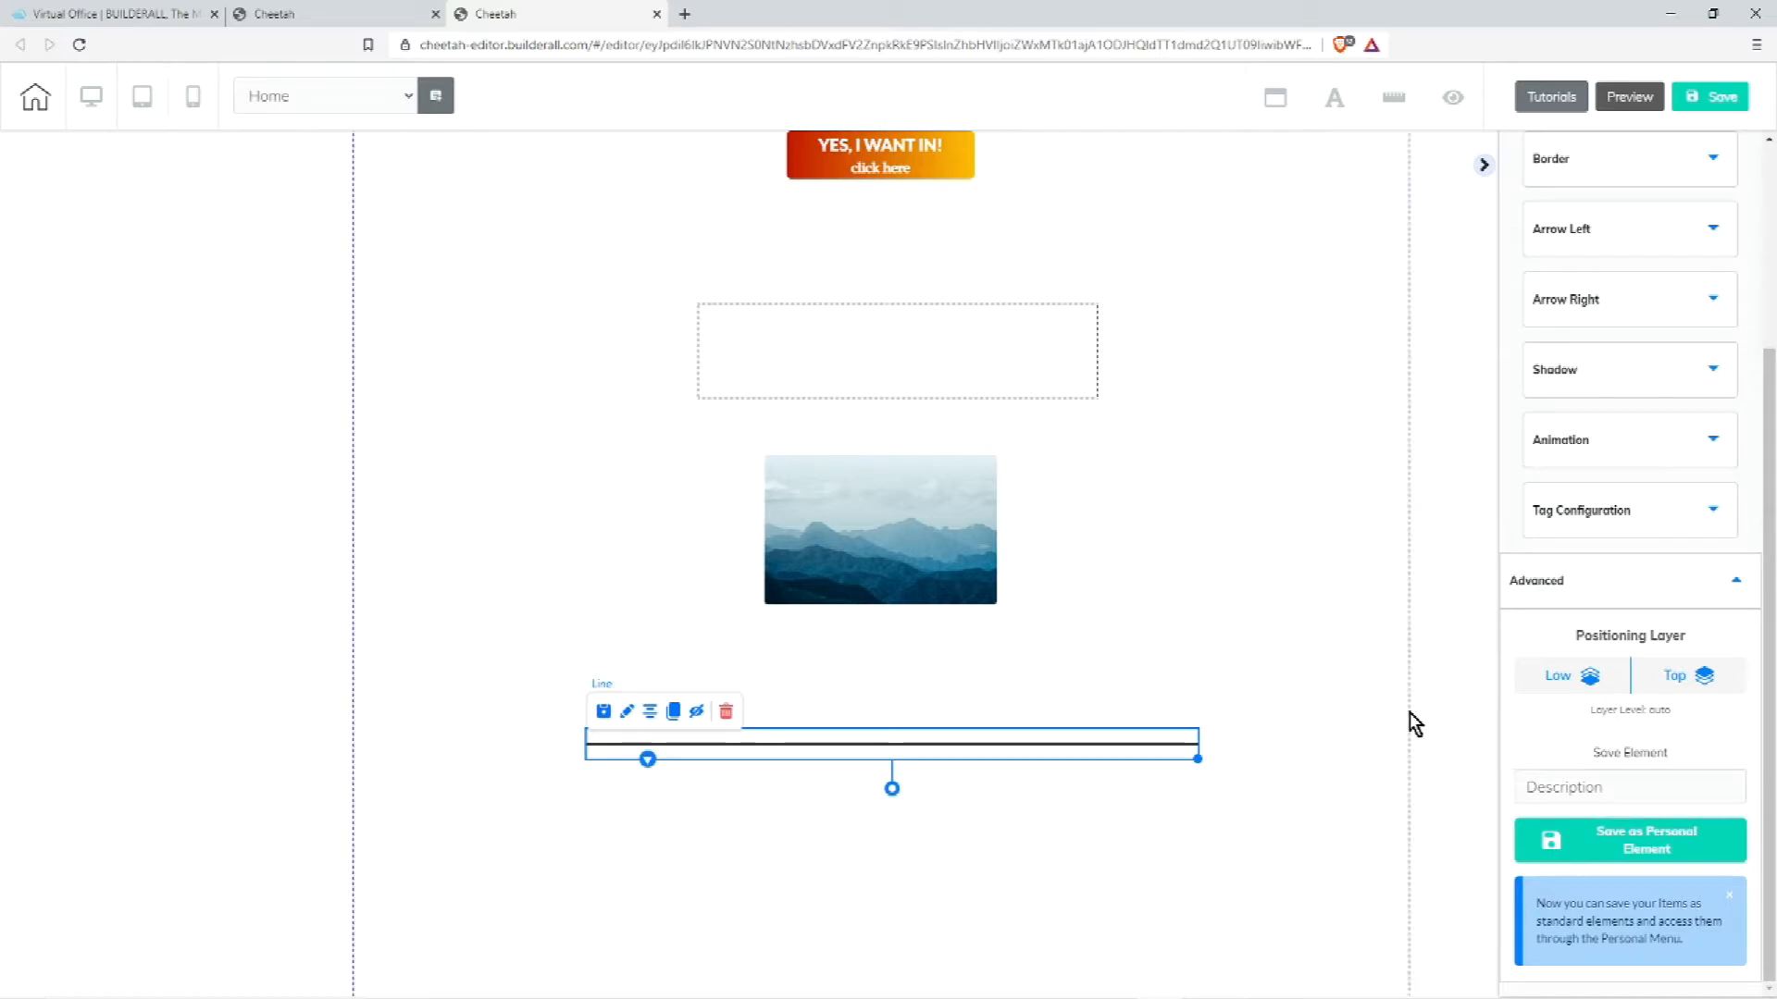
- Add the first, light grey menu style beneath the horizontal line and preview its Services submenu
scroll(1607, 318, up, 3)
click(1562, 181)
click(1690, 236)
scroll(1680, 519, down, 10)
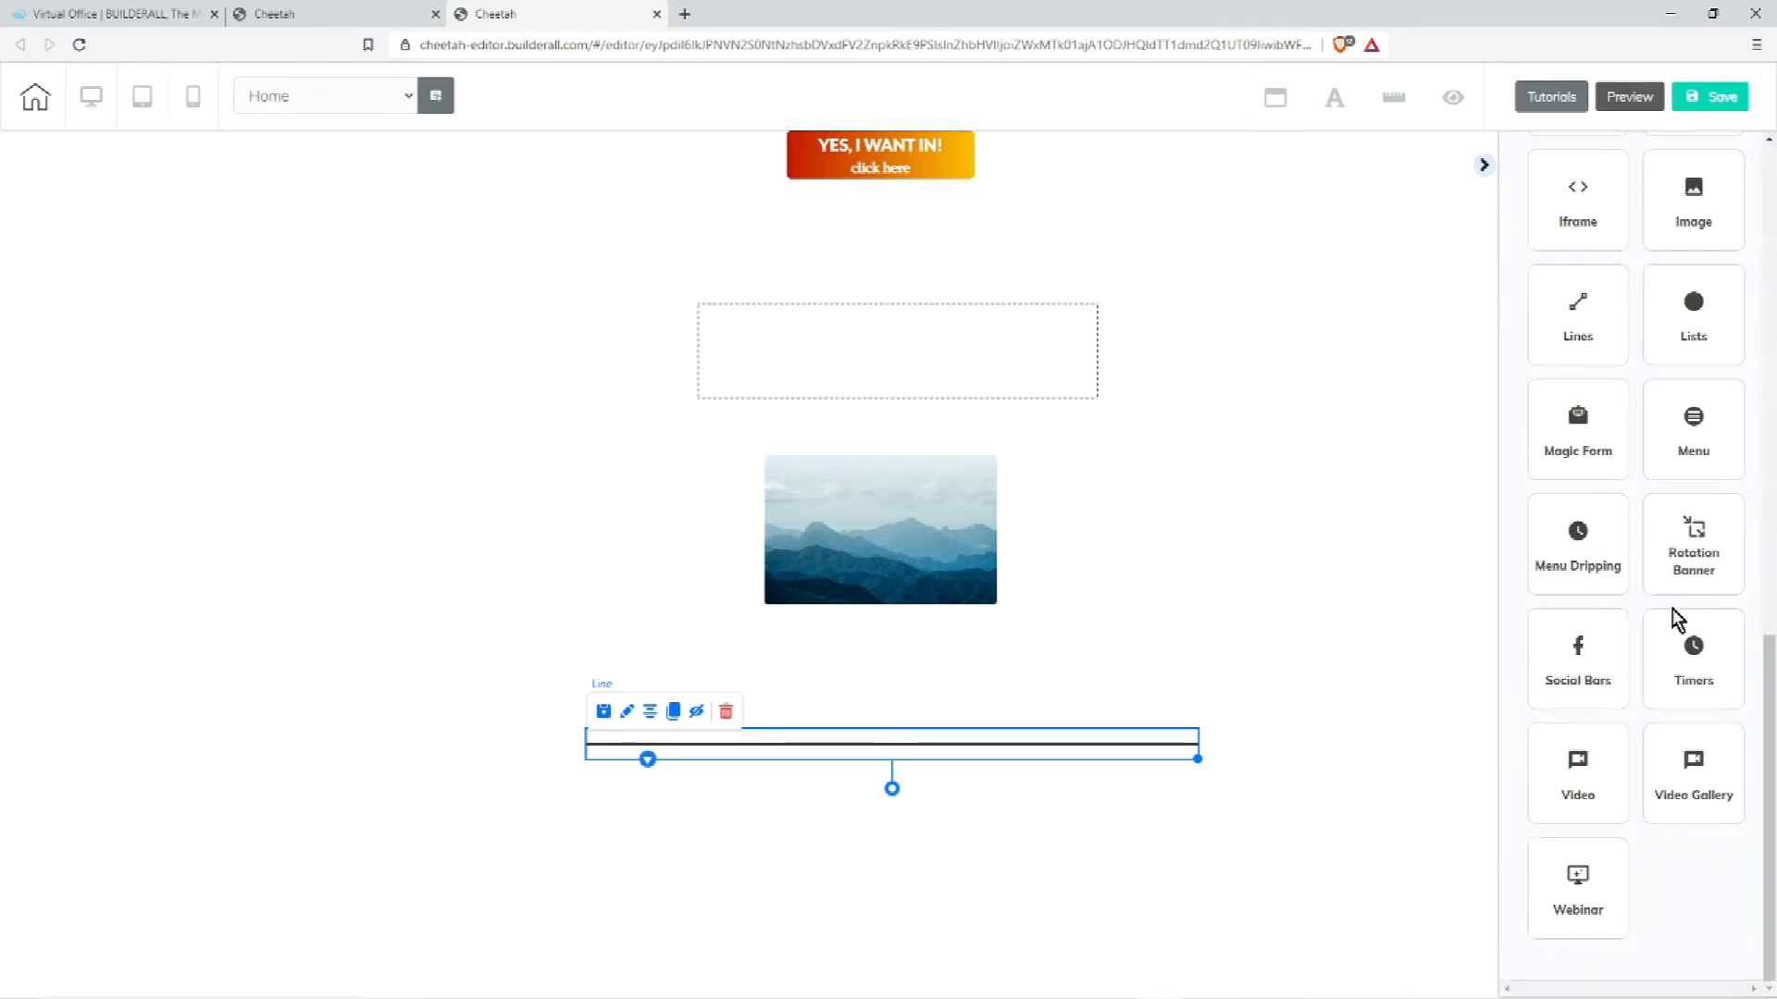
click(1694, 429)
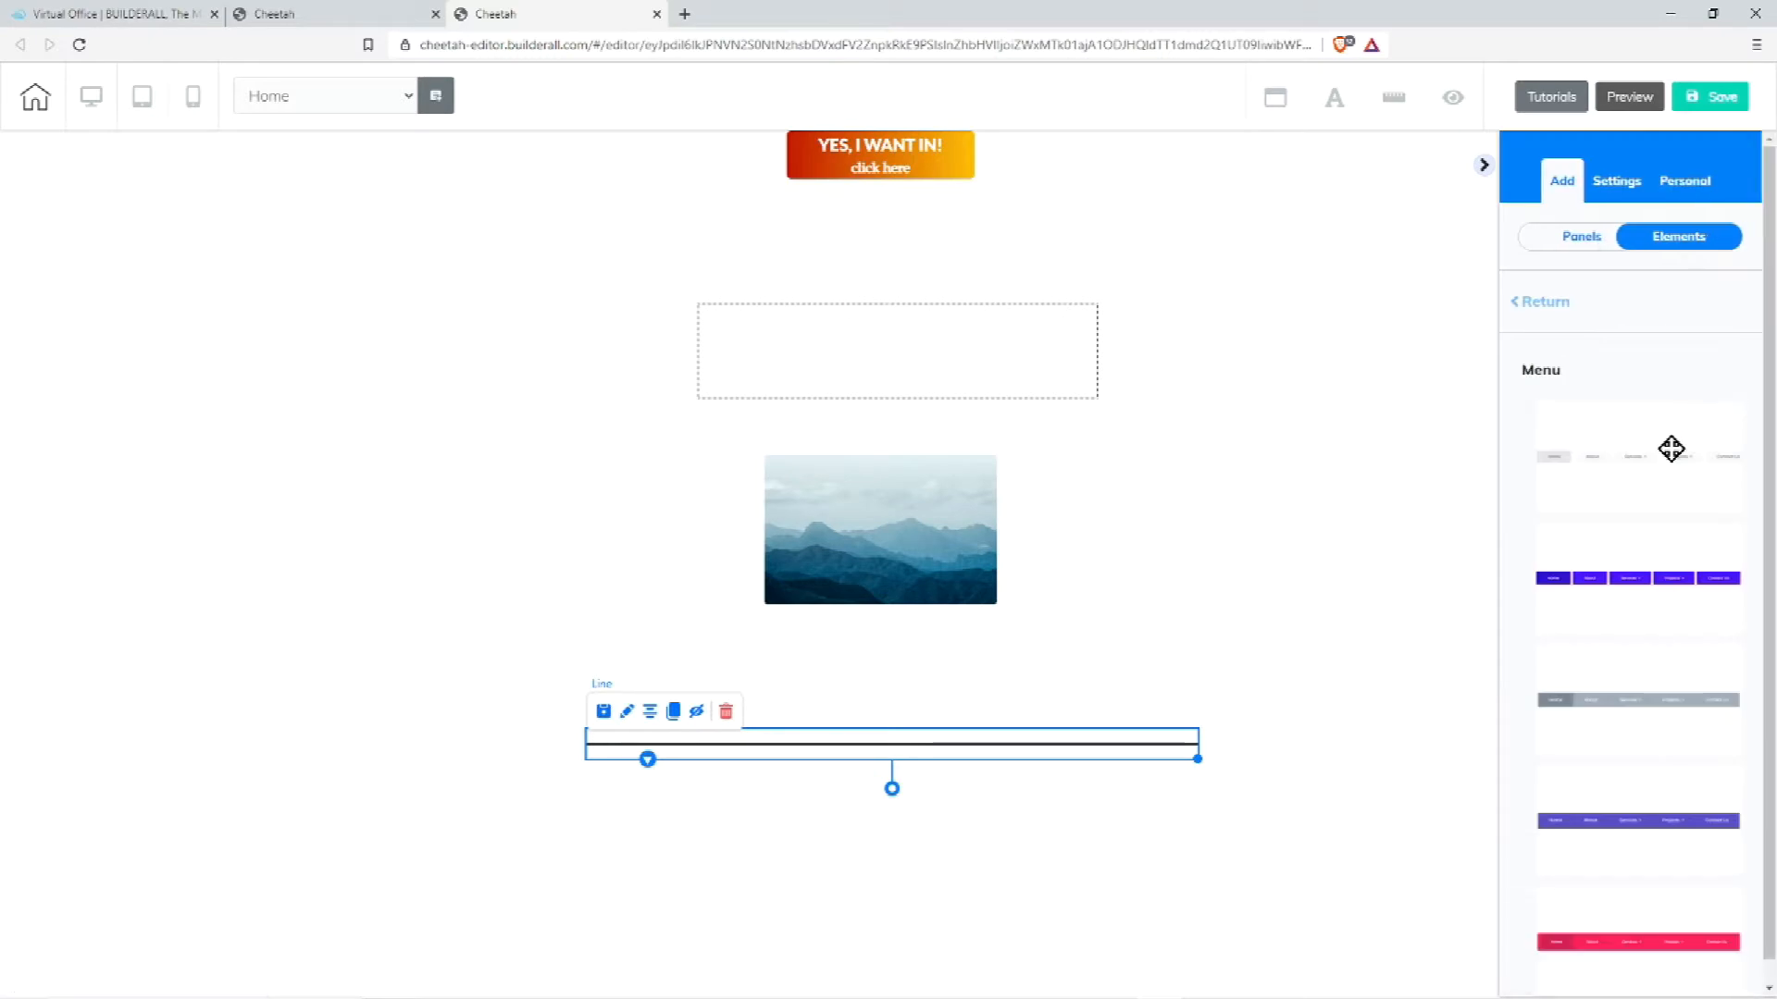
drag(1648, 488, 875, 868)
mouse_move(957, 867)
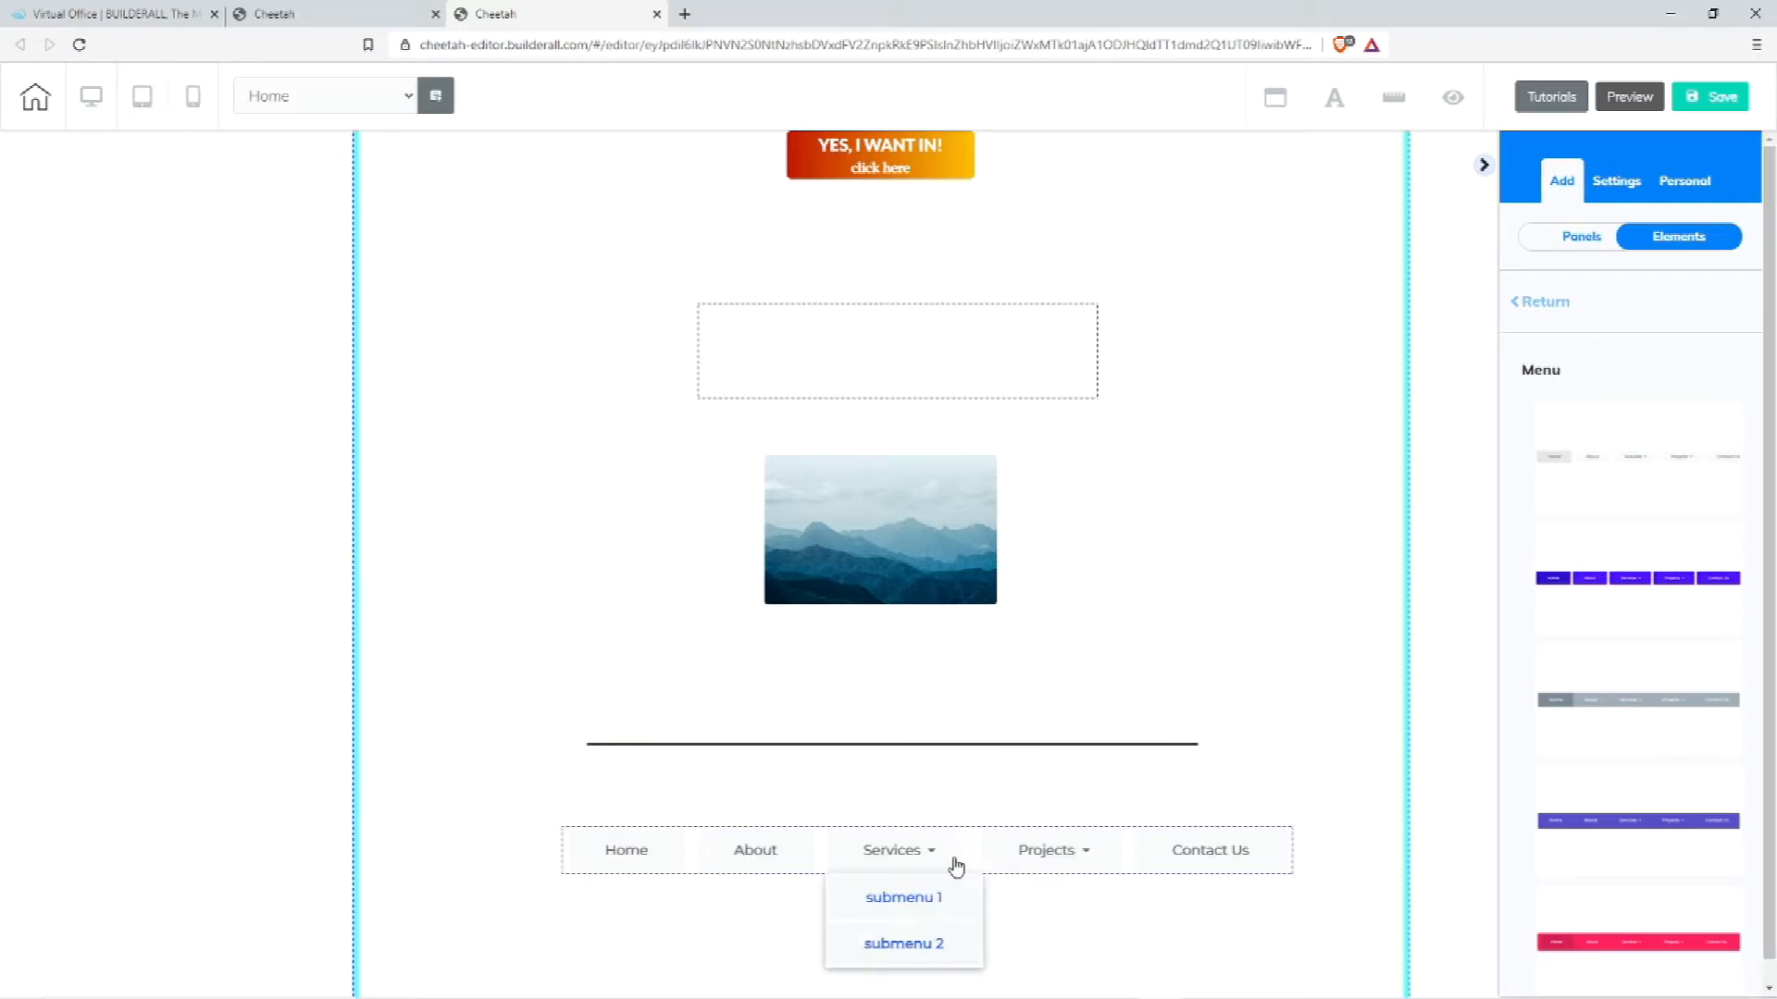
- Edit the menu's Home item and add two submenus named Sub 1 and Sub 2
click(902, 849)
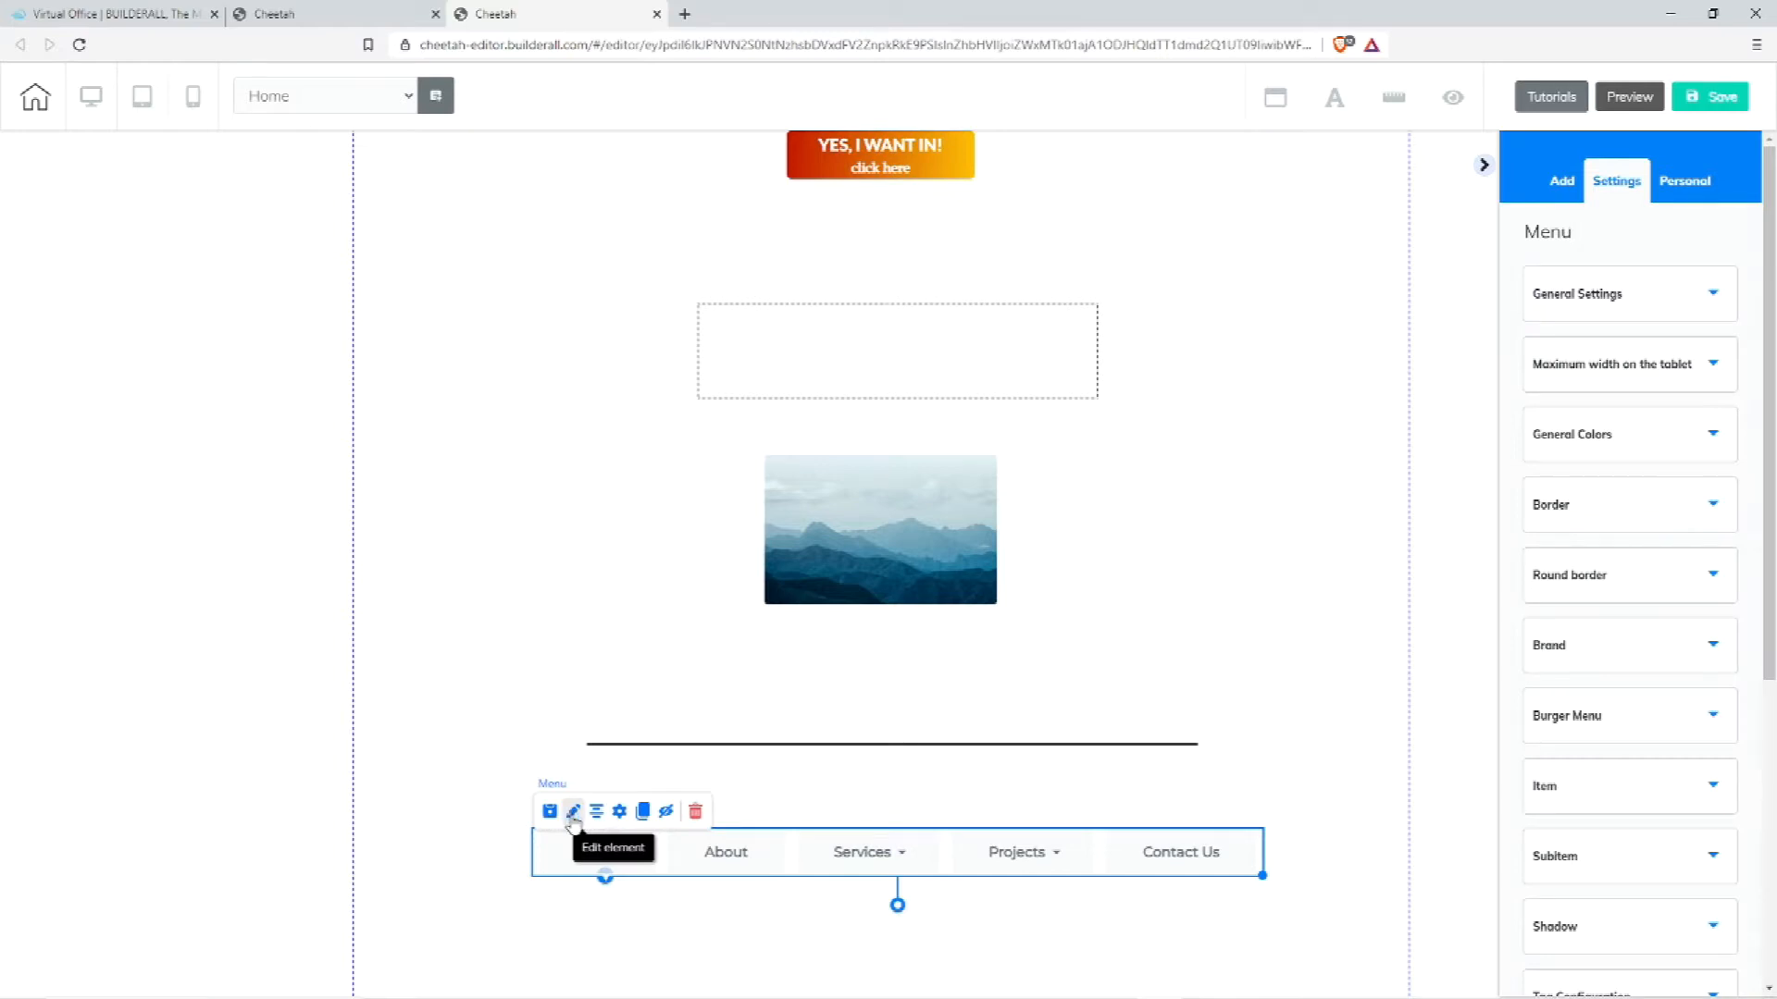
click(619, 811)
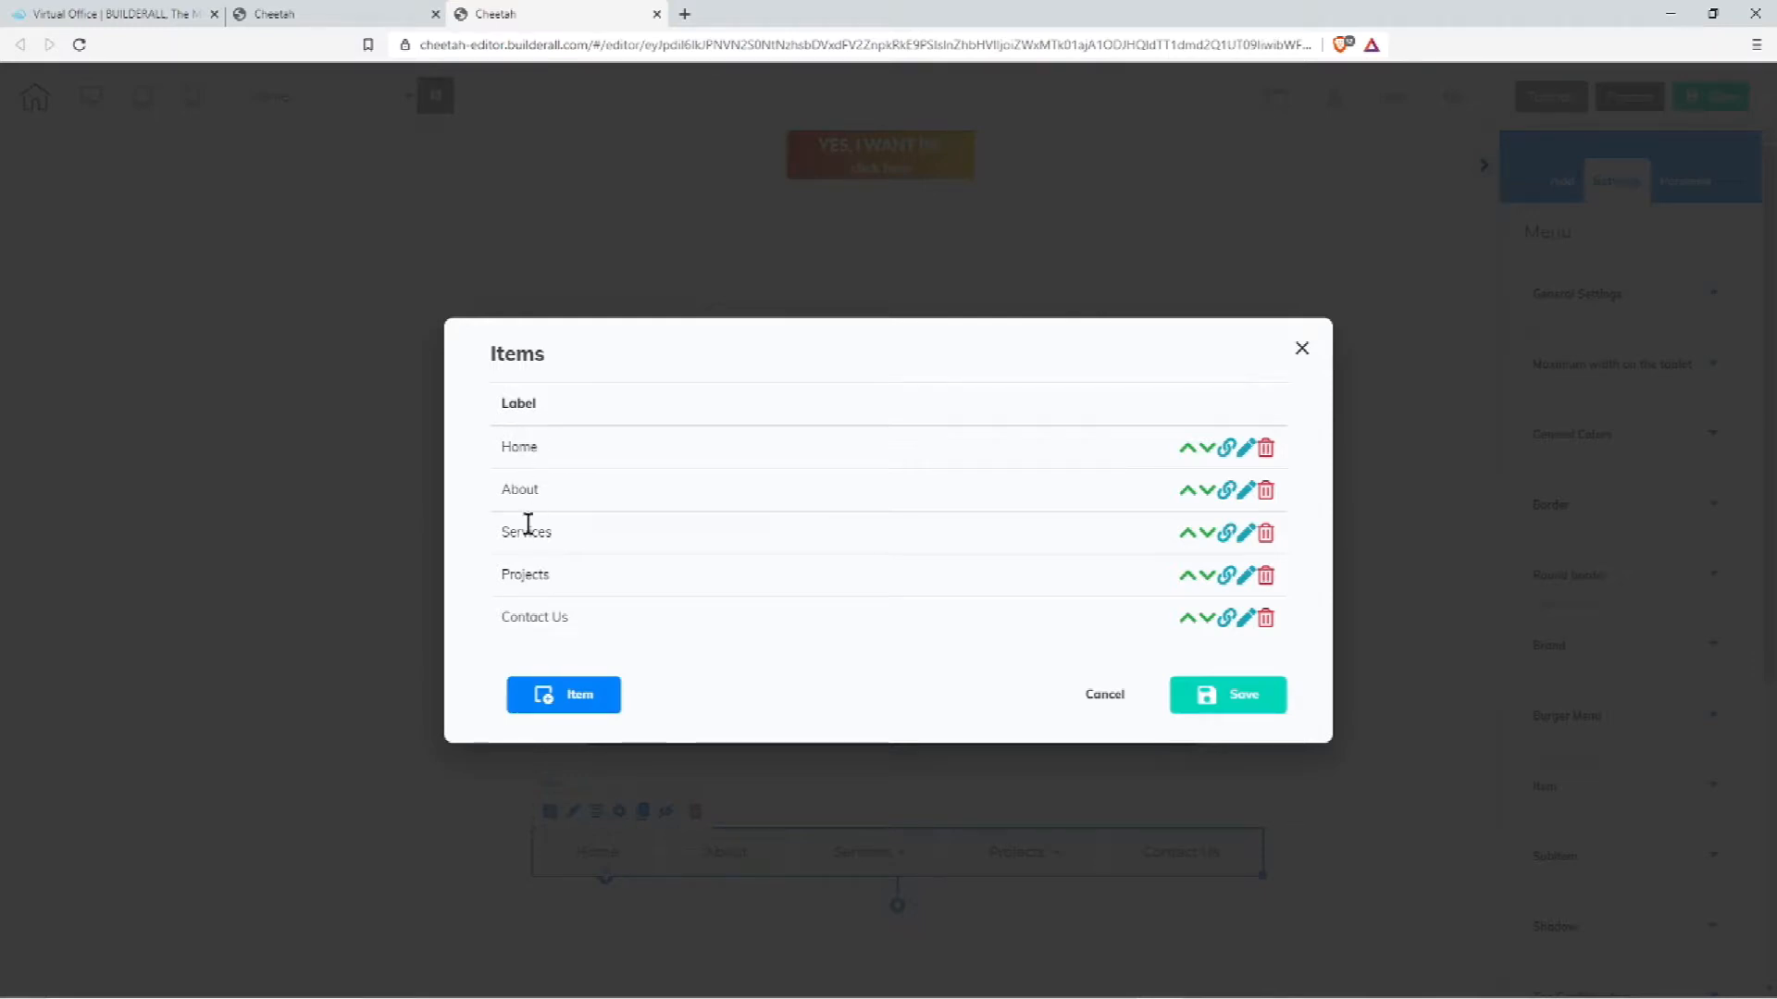
click(1245, 449)
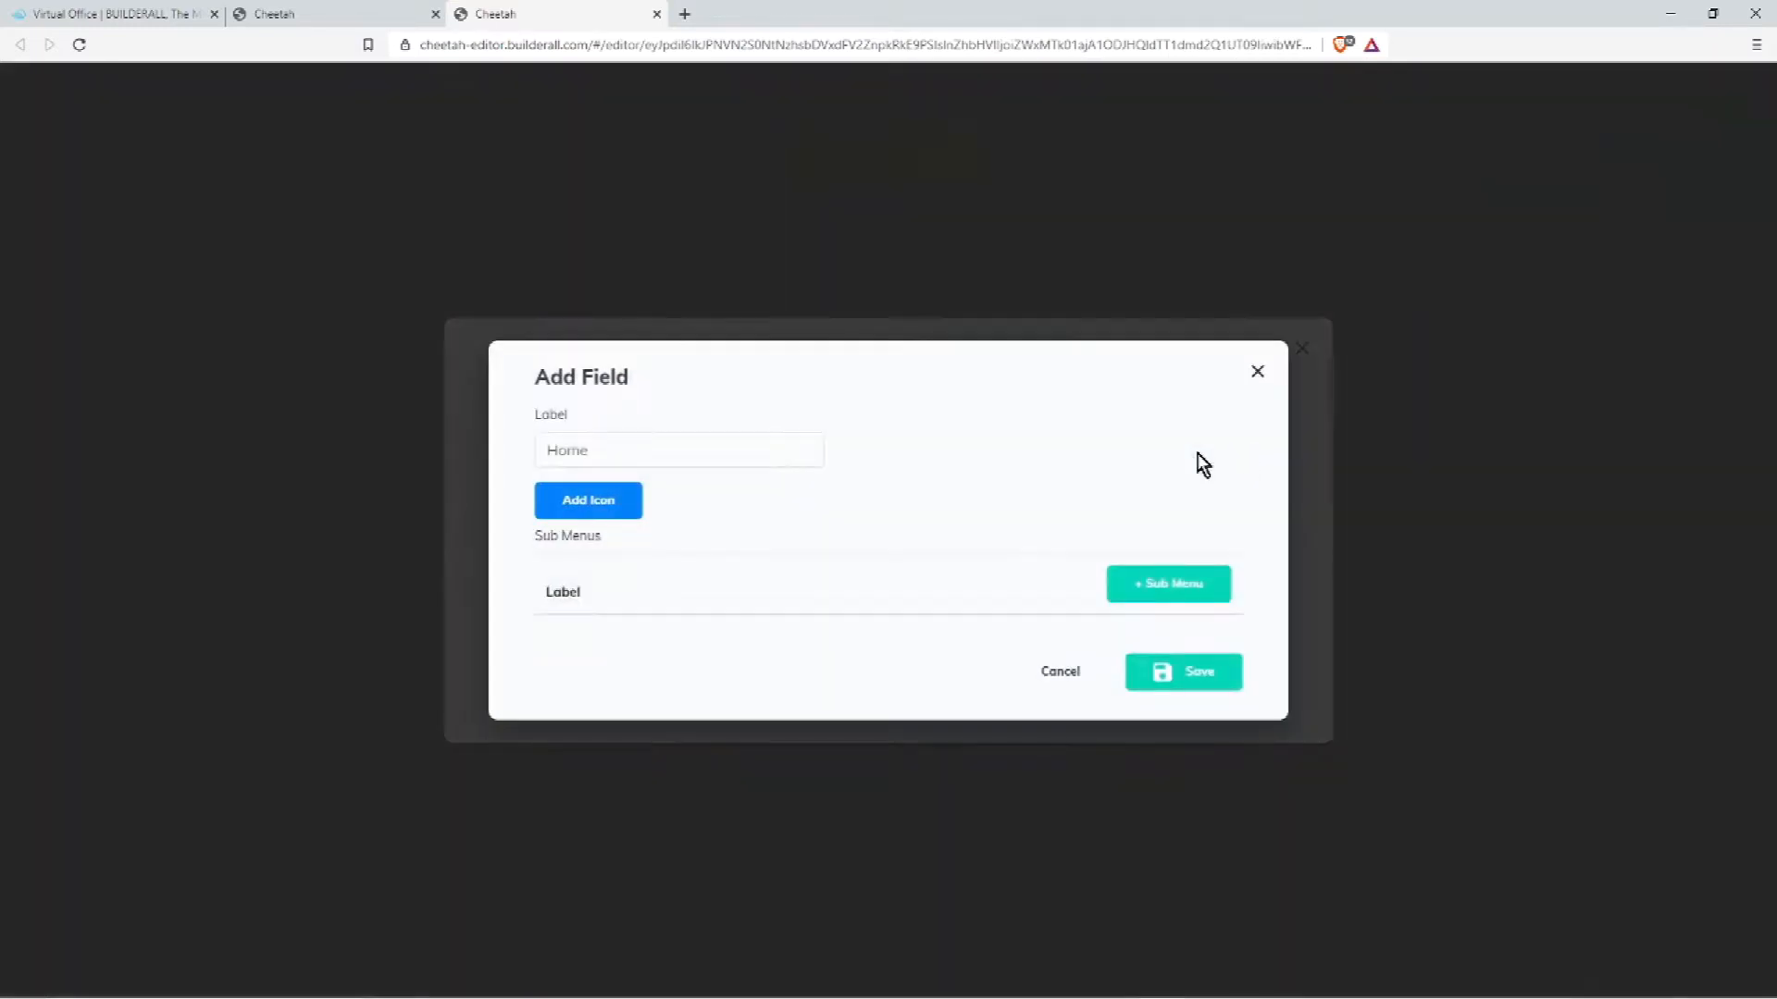
click(1174, 592)
click(780, 477)
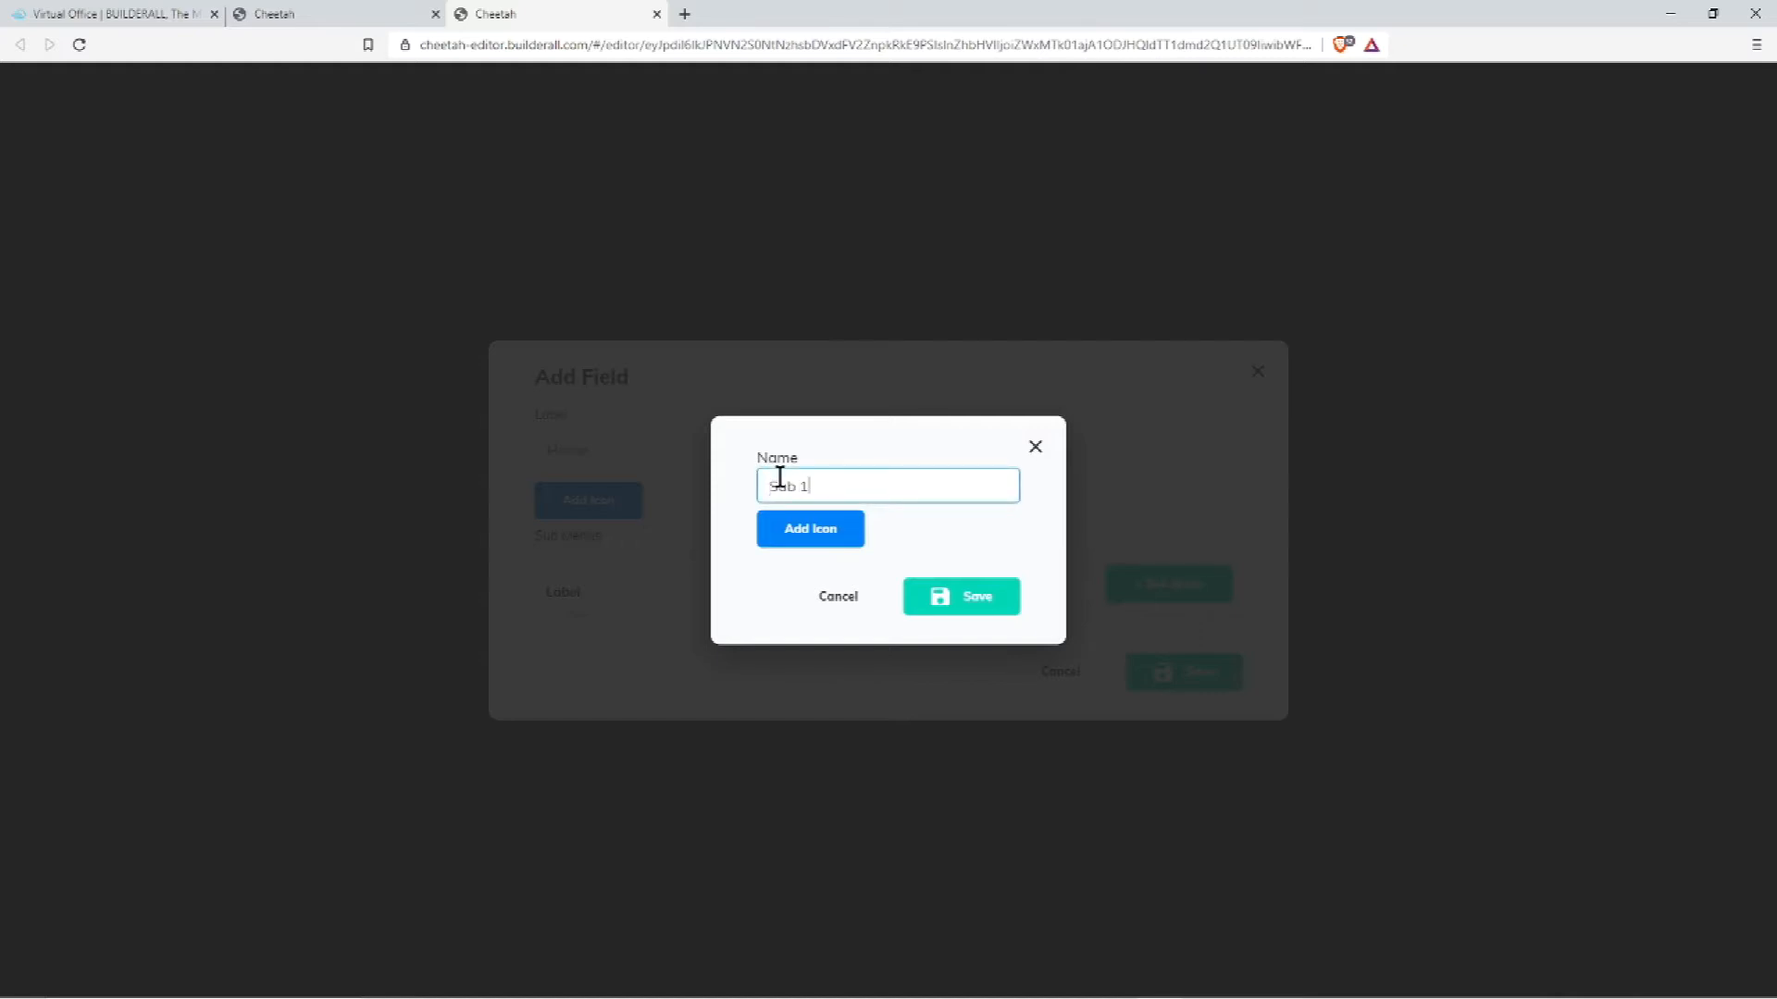
click(967, 600)
click(1173, 566)
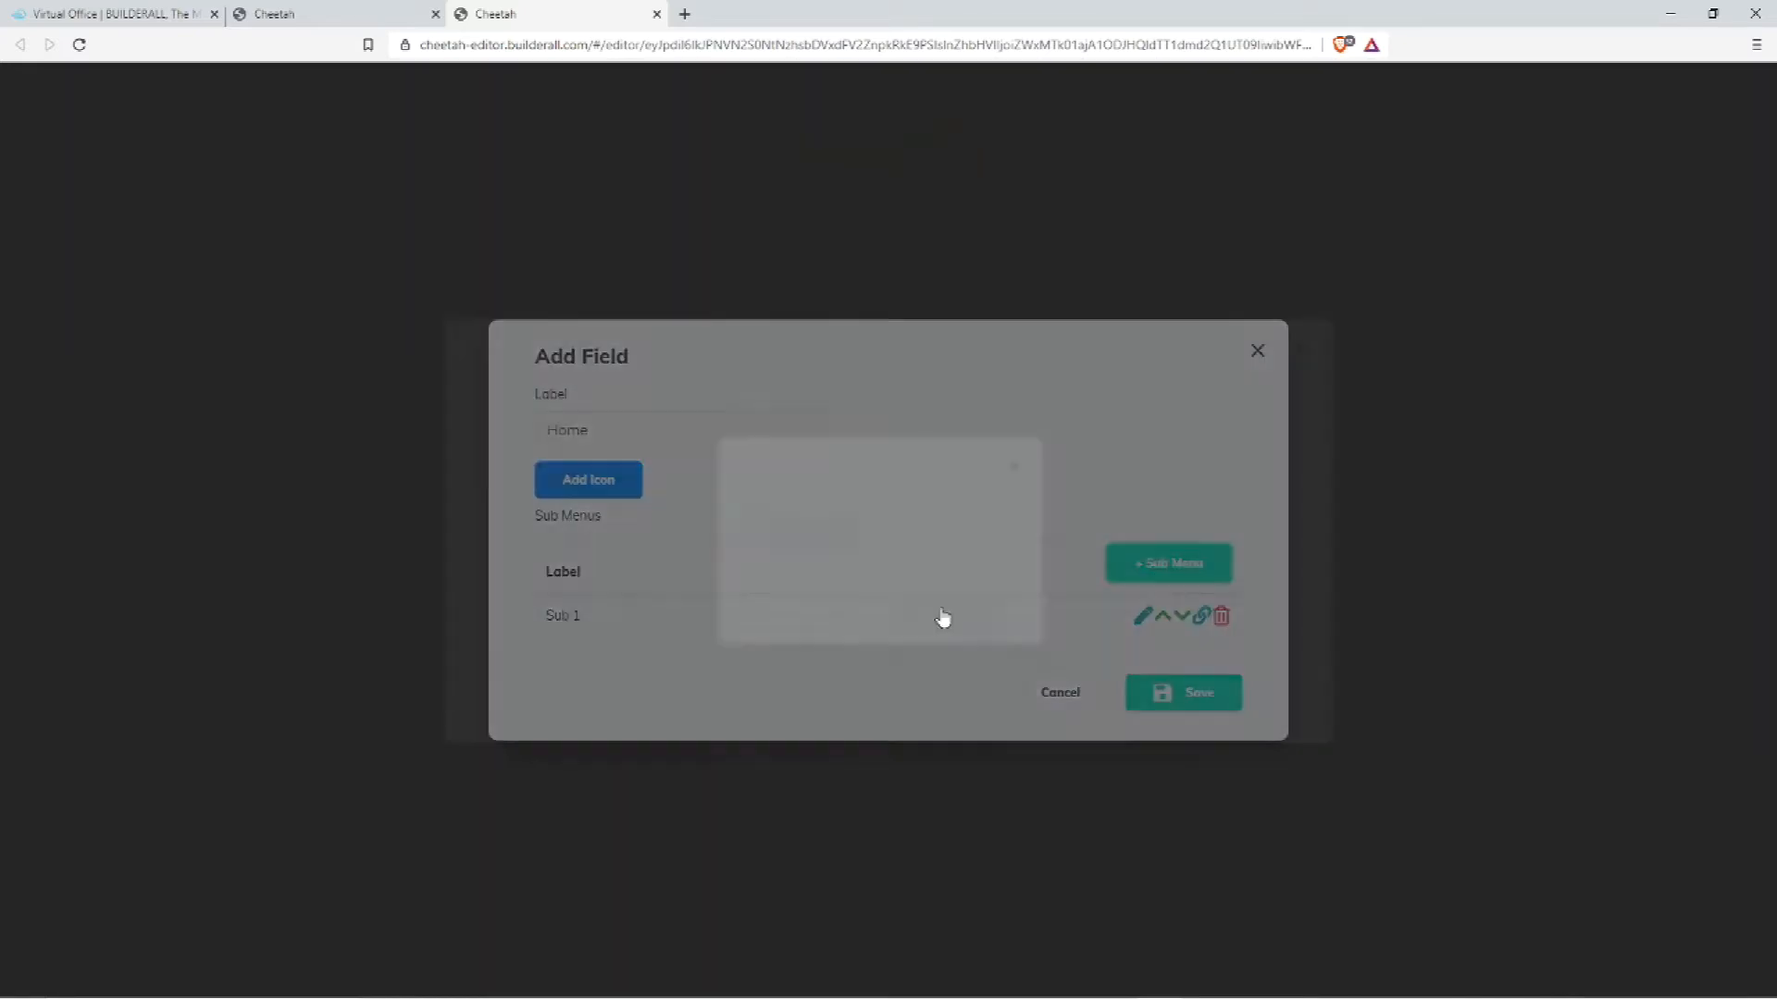
click(866, 481)
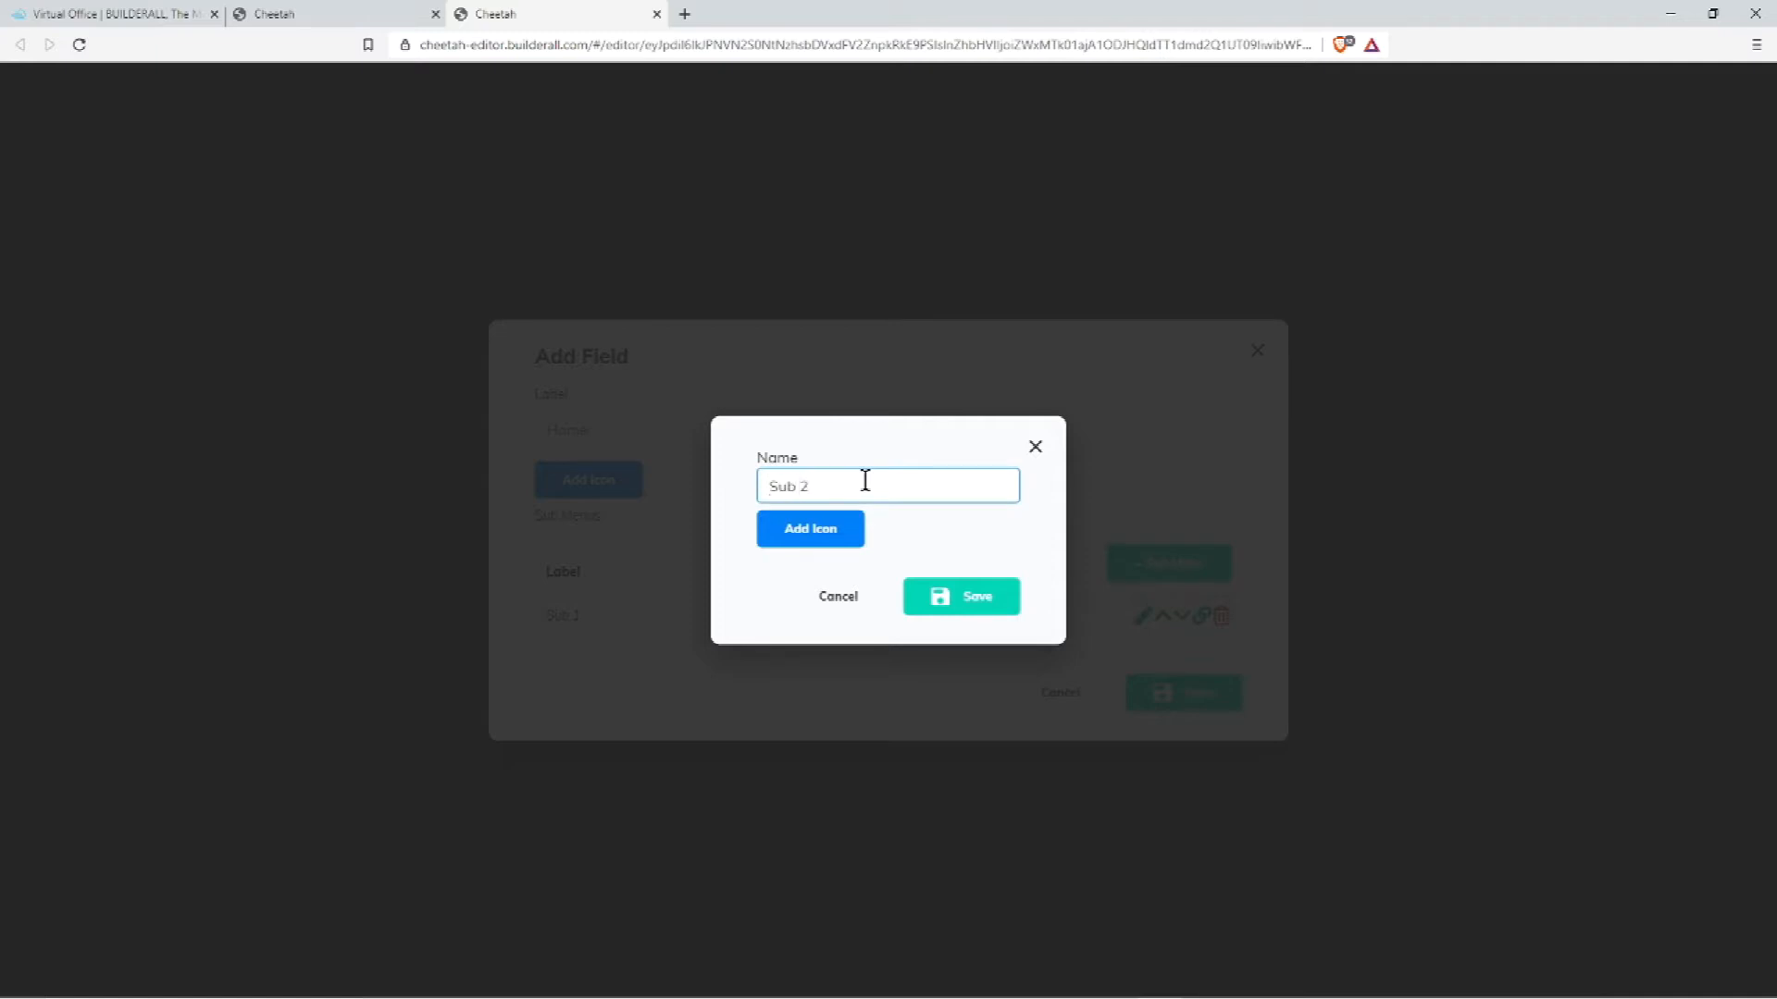
click(945, 591)
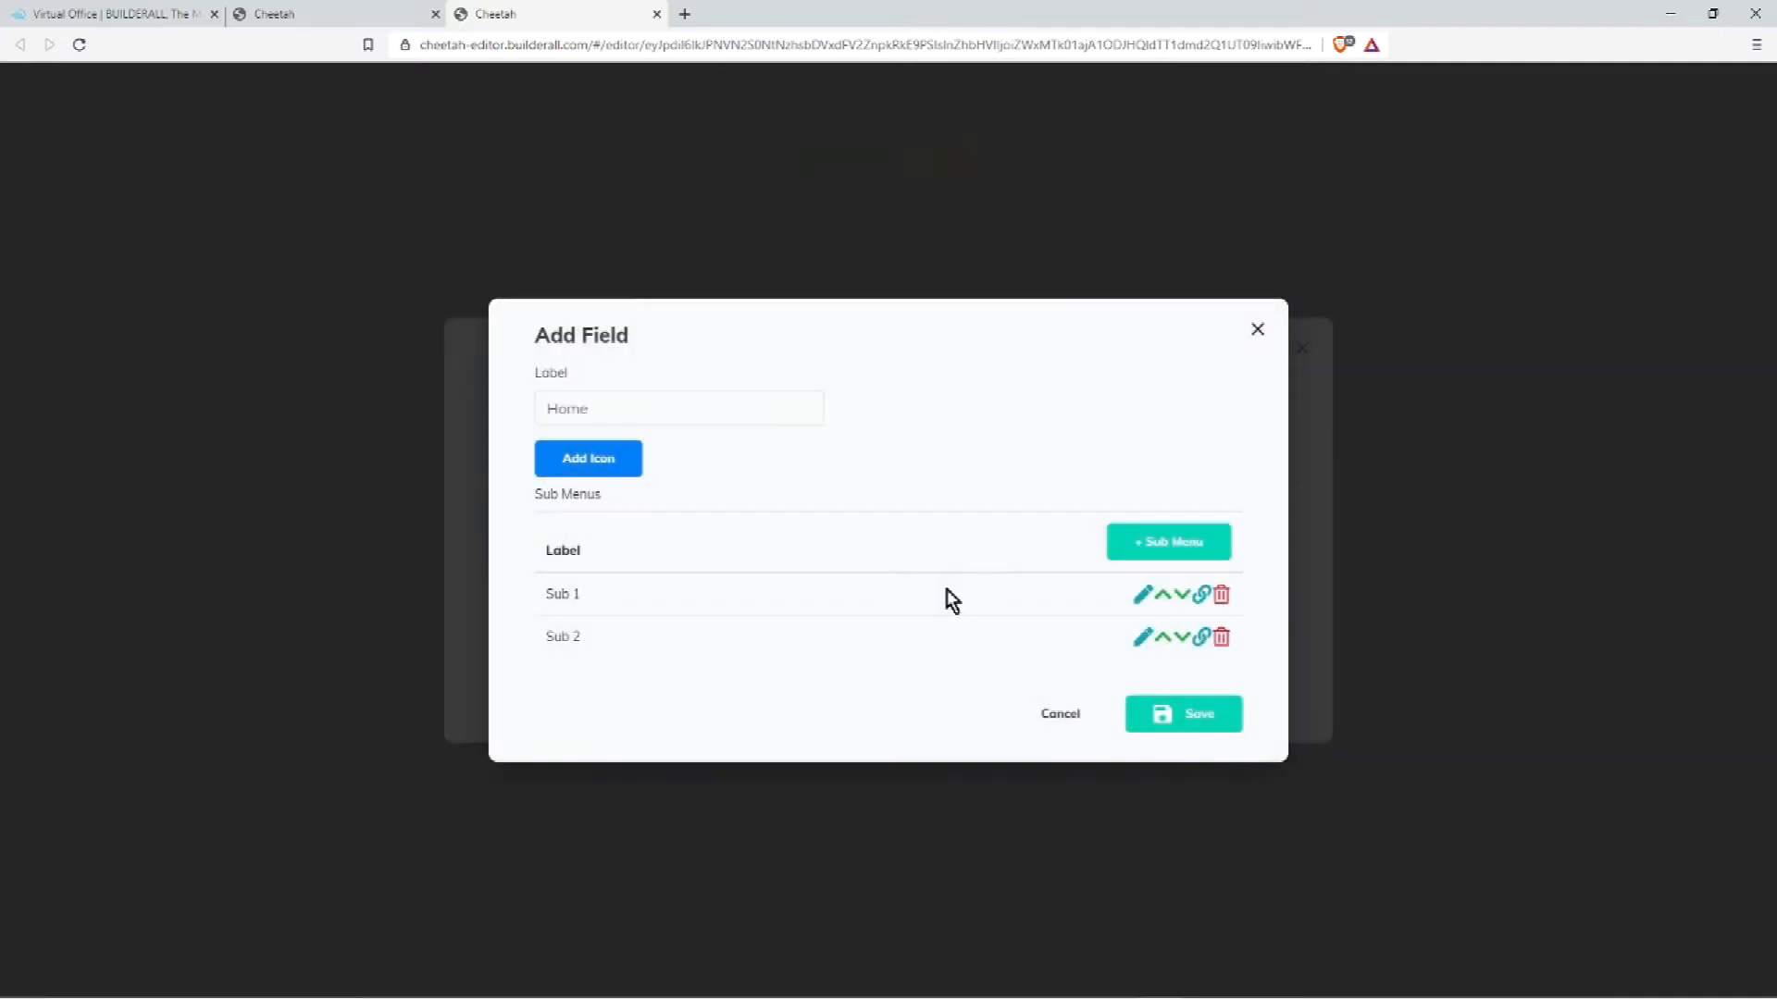
- Look at the link options for Sub 1 without setting one, and save the Home item and the menu's items
click(1201, 595)
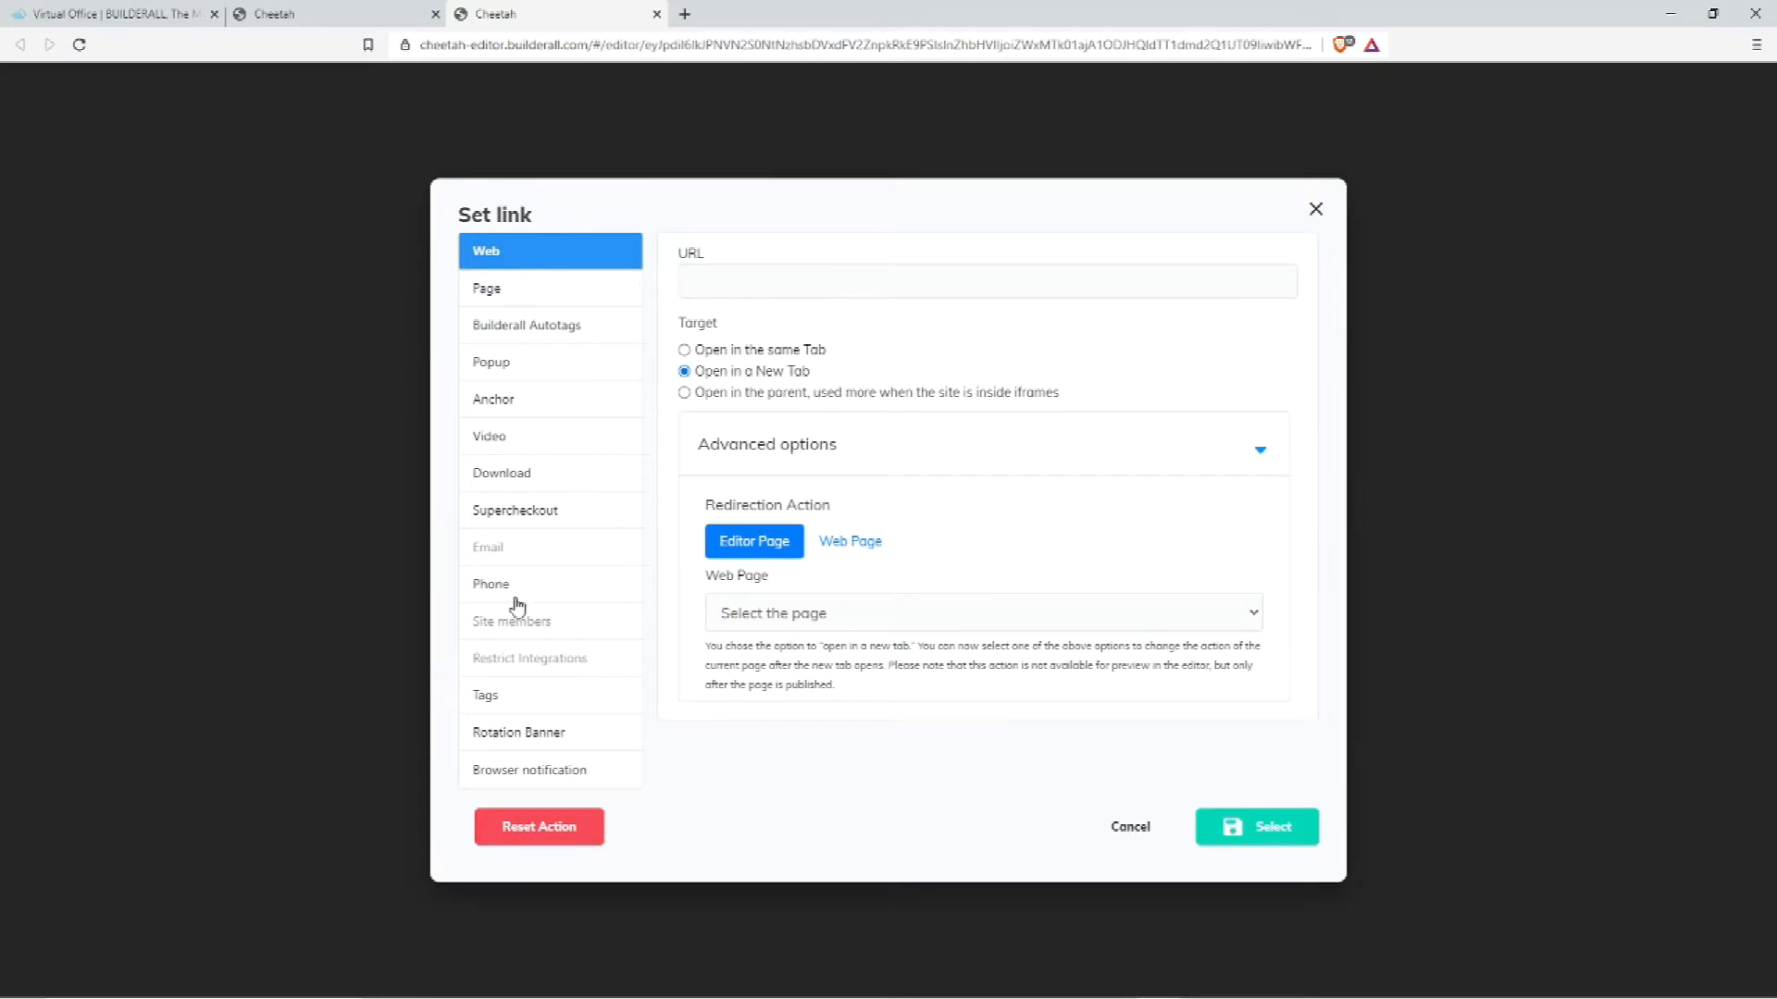
click(1129, 829)
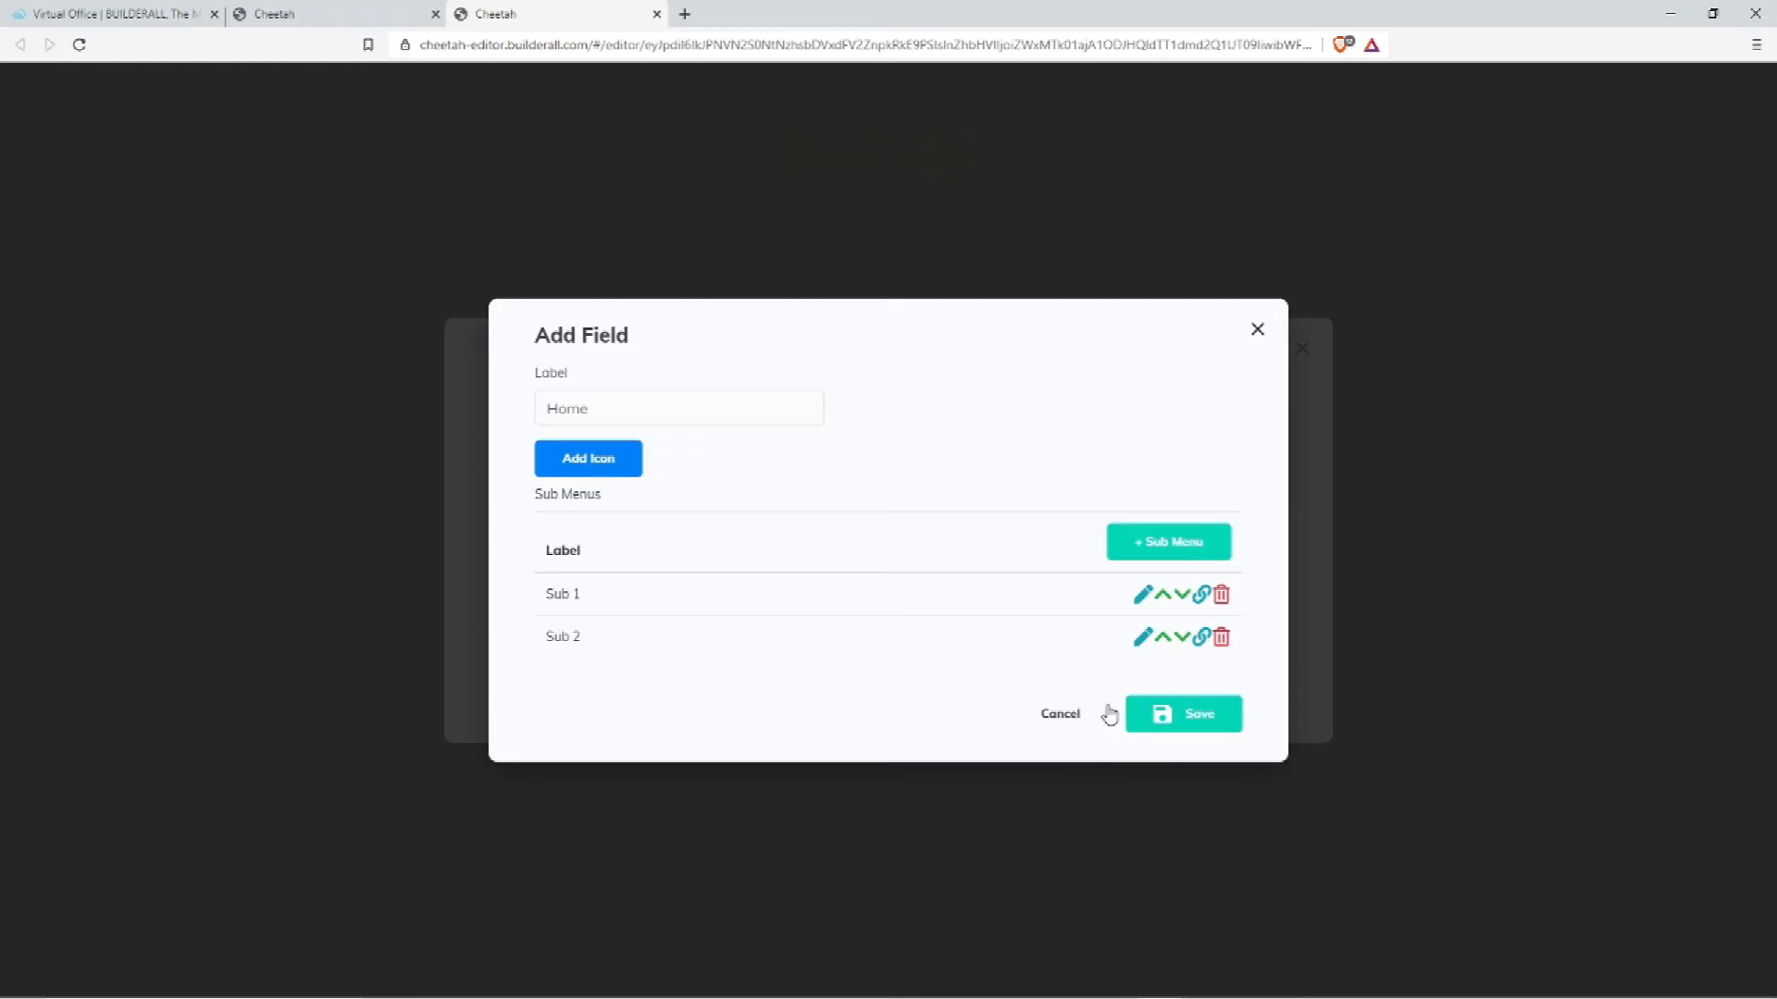
click(1194, 728)
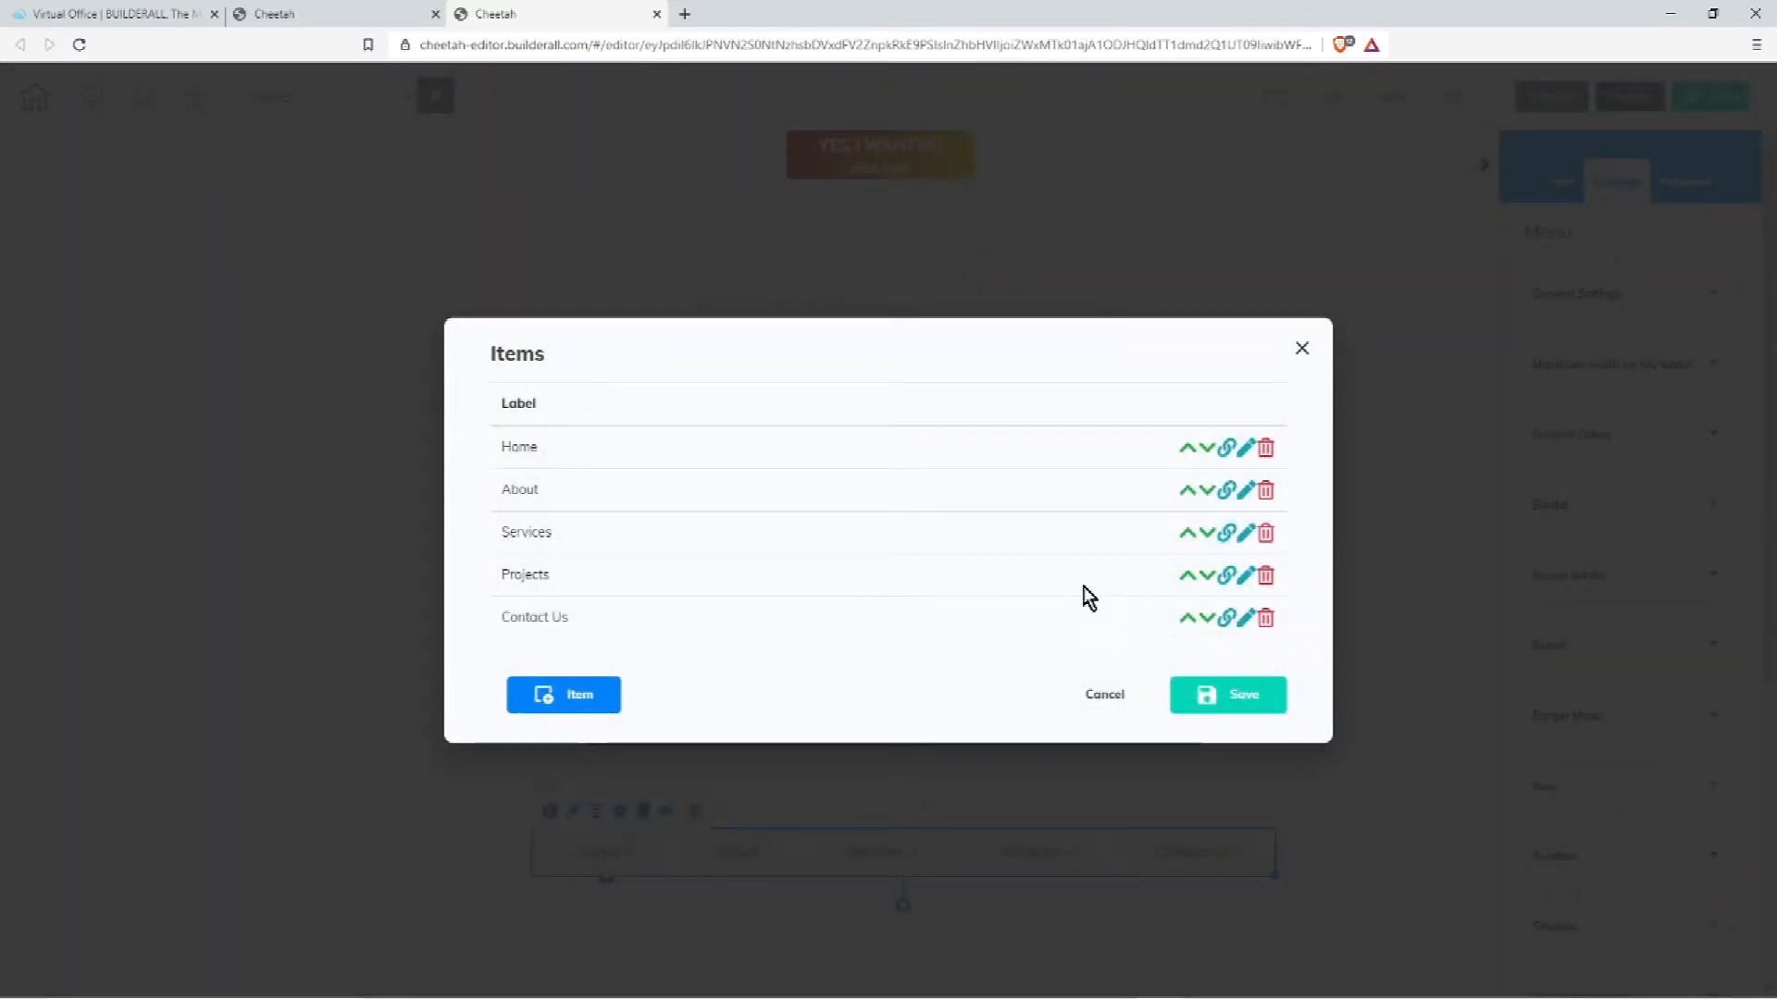
click(1233, 699)
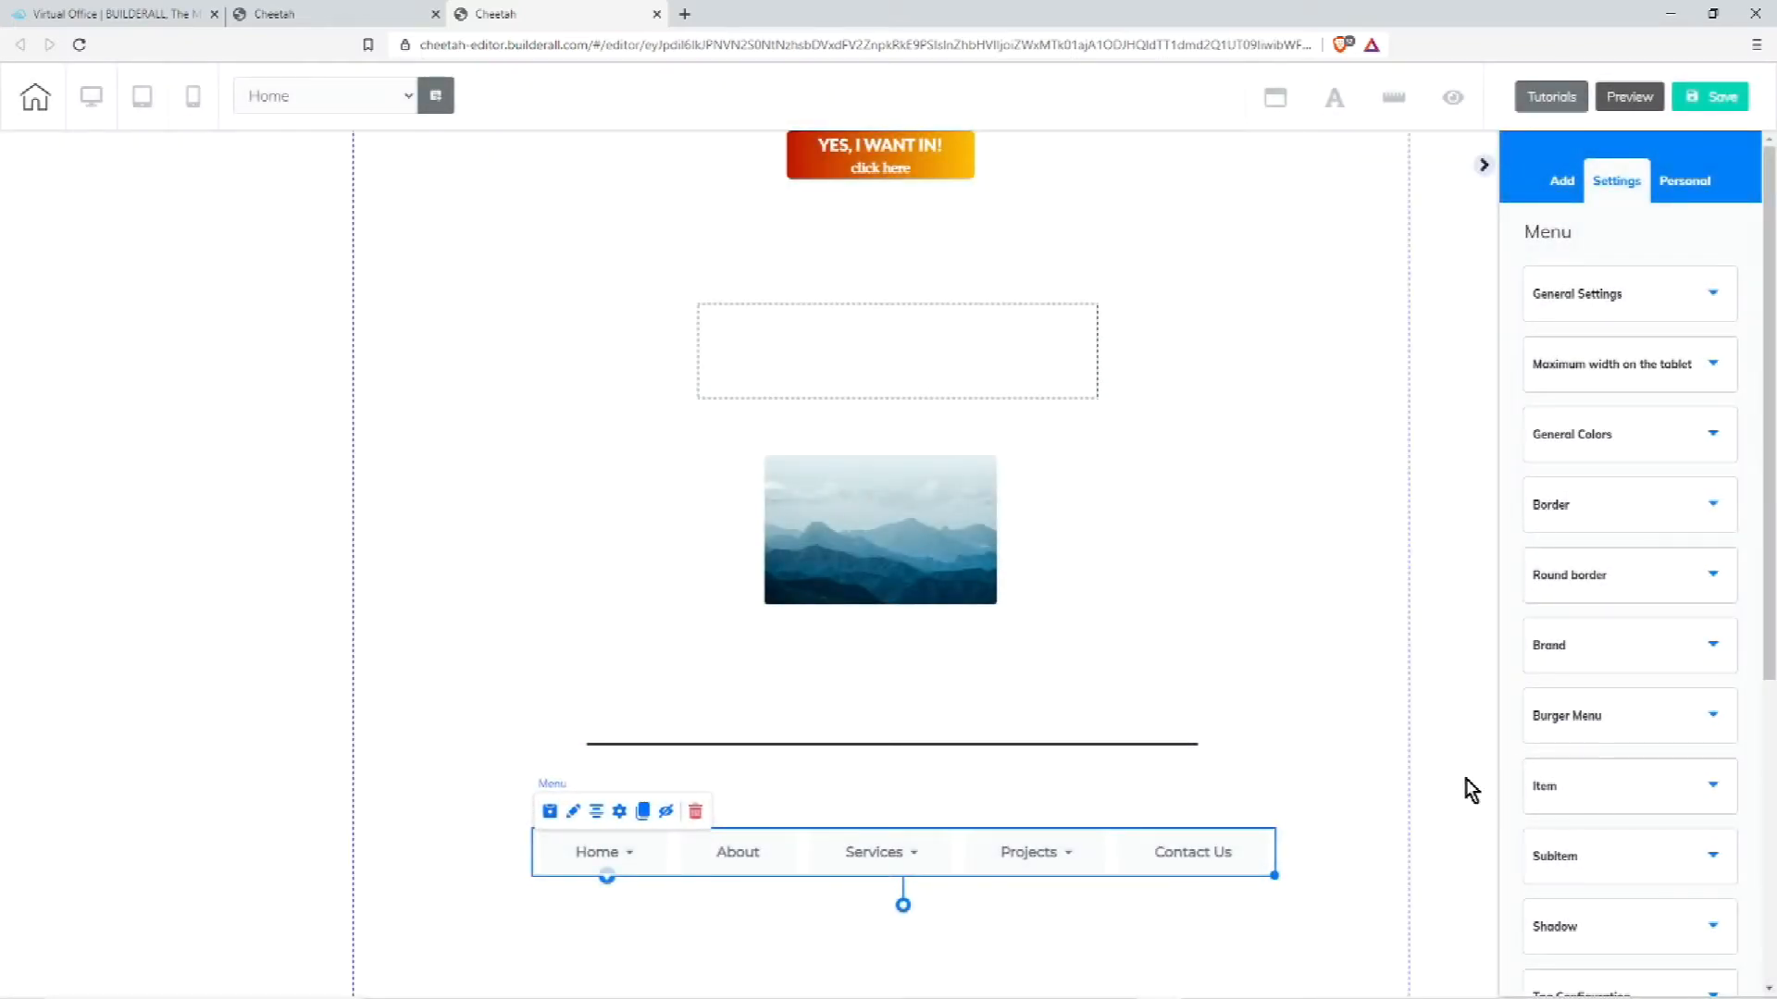
- Add a YouTube video element to the blank area left of the mountain image
click(1564, 180)
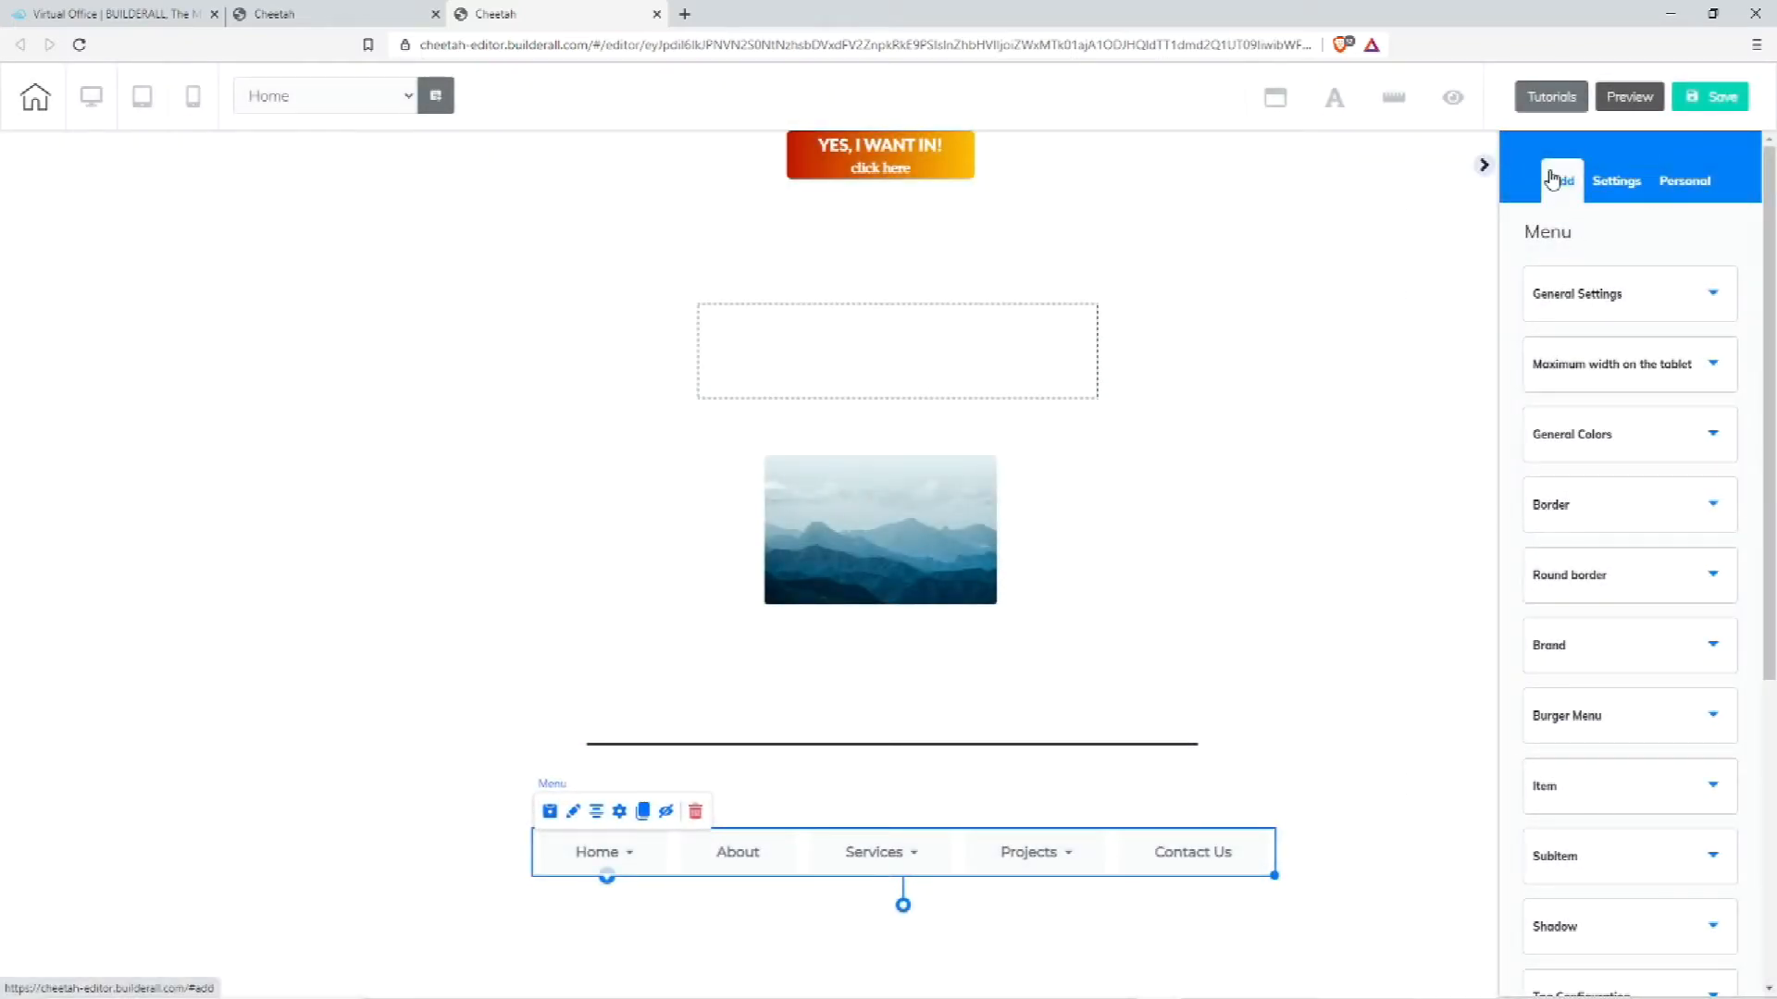
click(1666, 236)
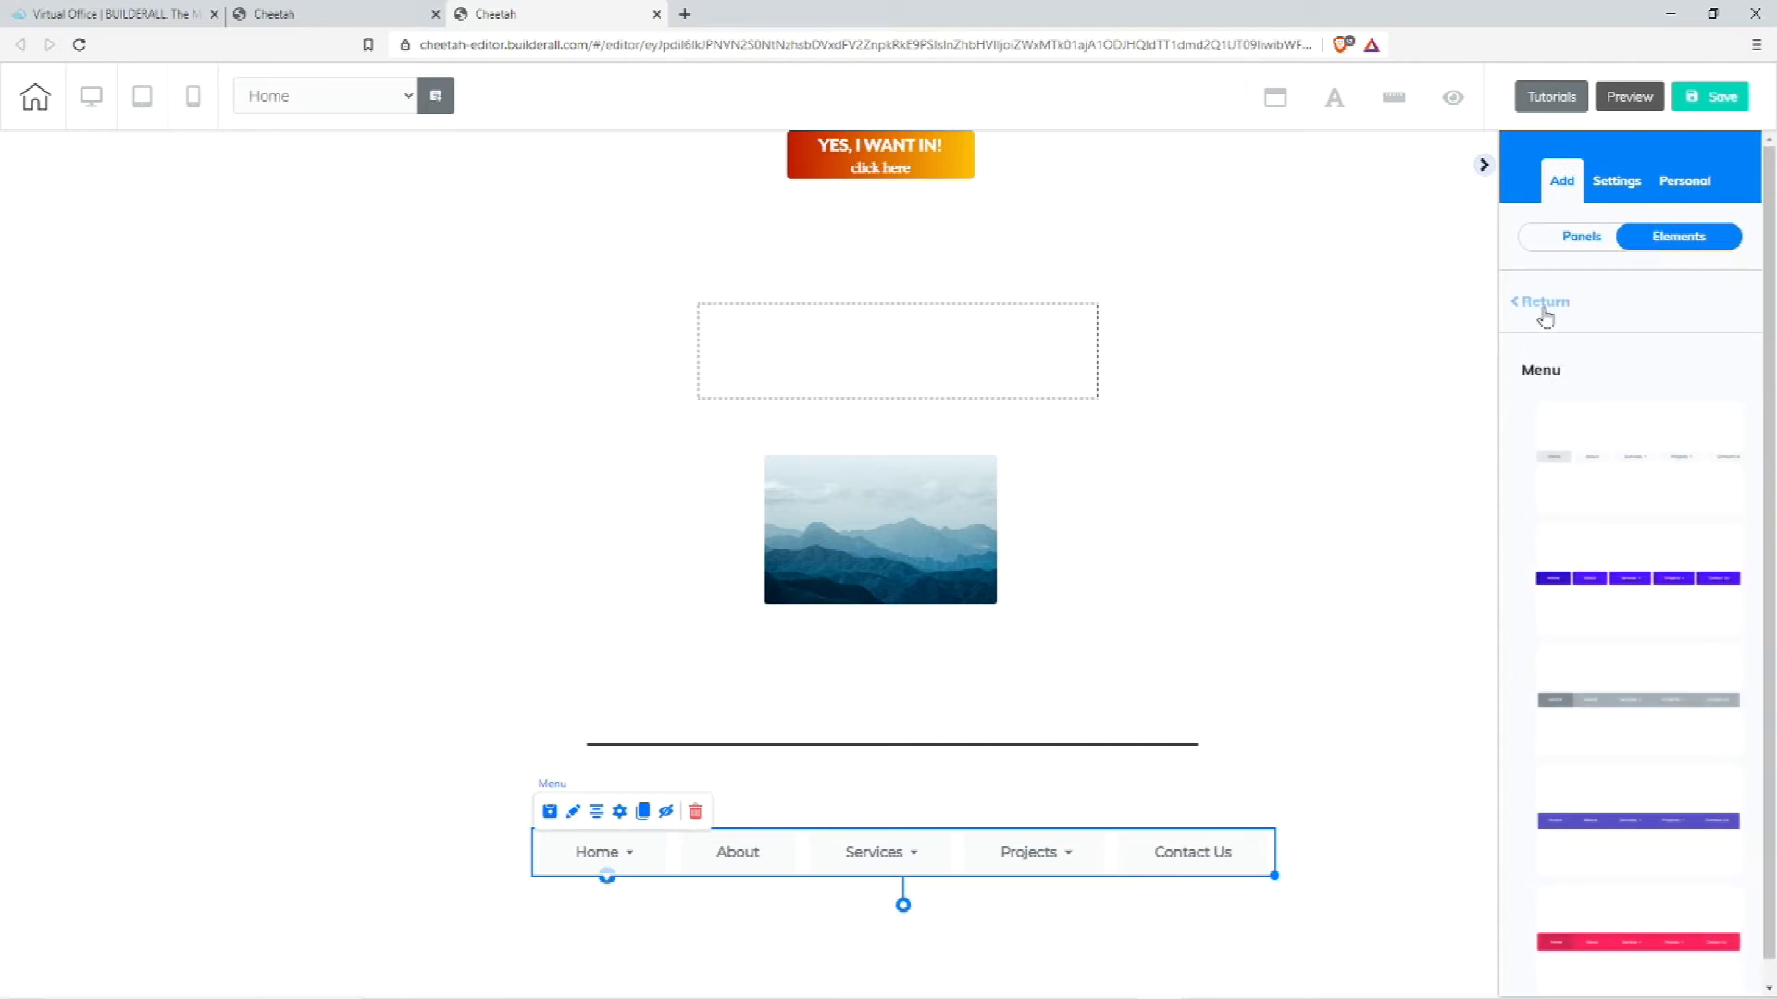
scroll(1652, 786, down, 10)
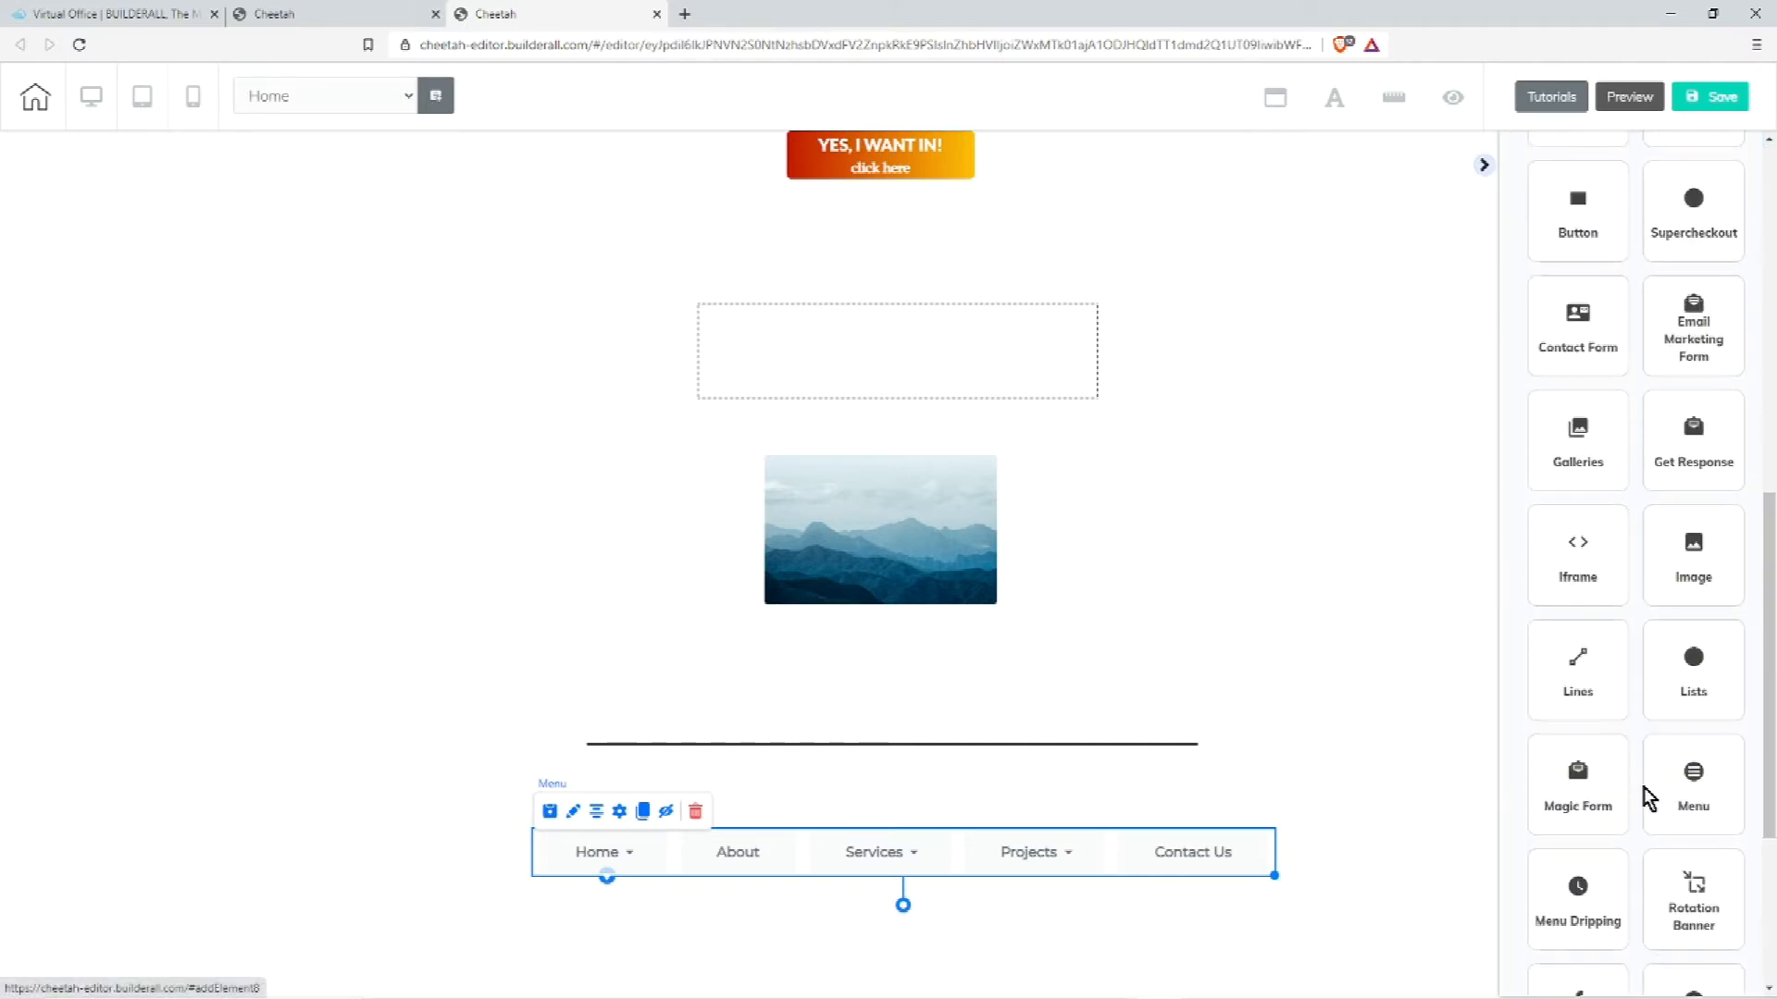
scroll(1646, 804, down, 2)
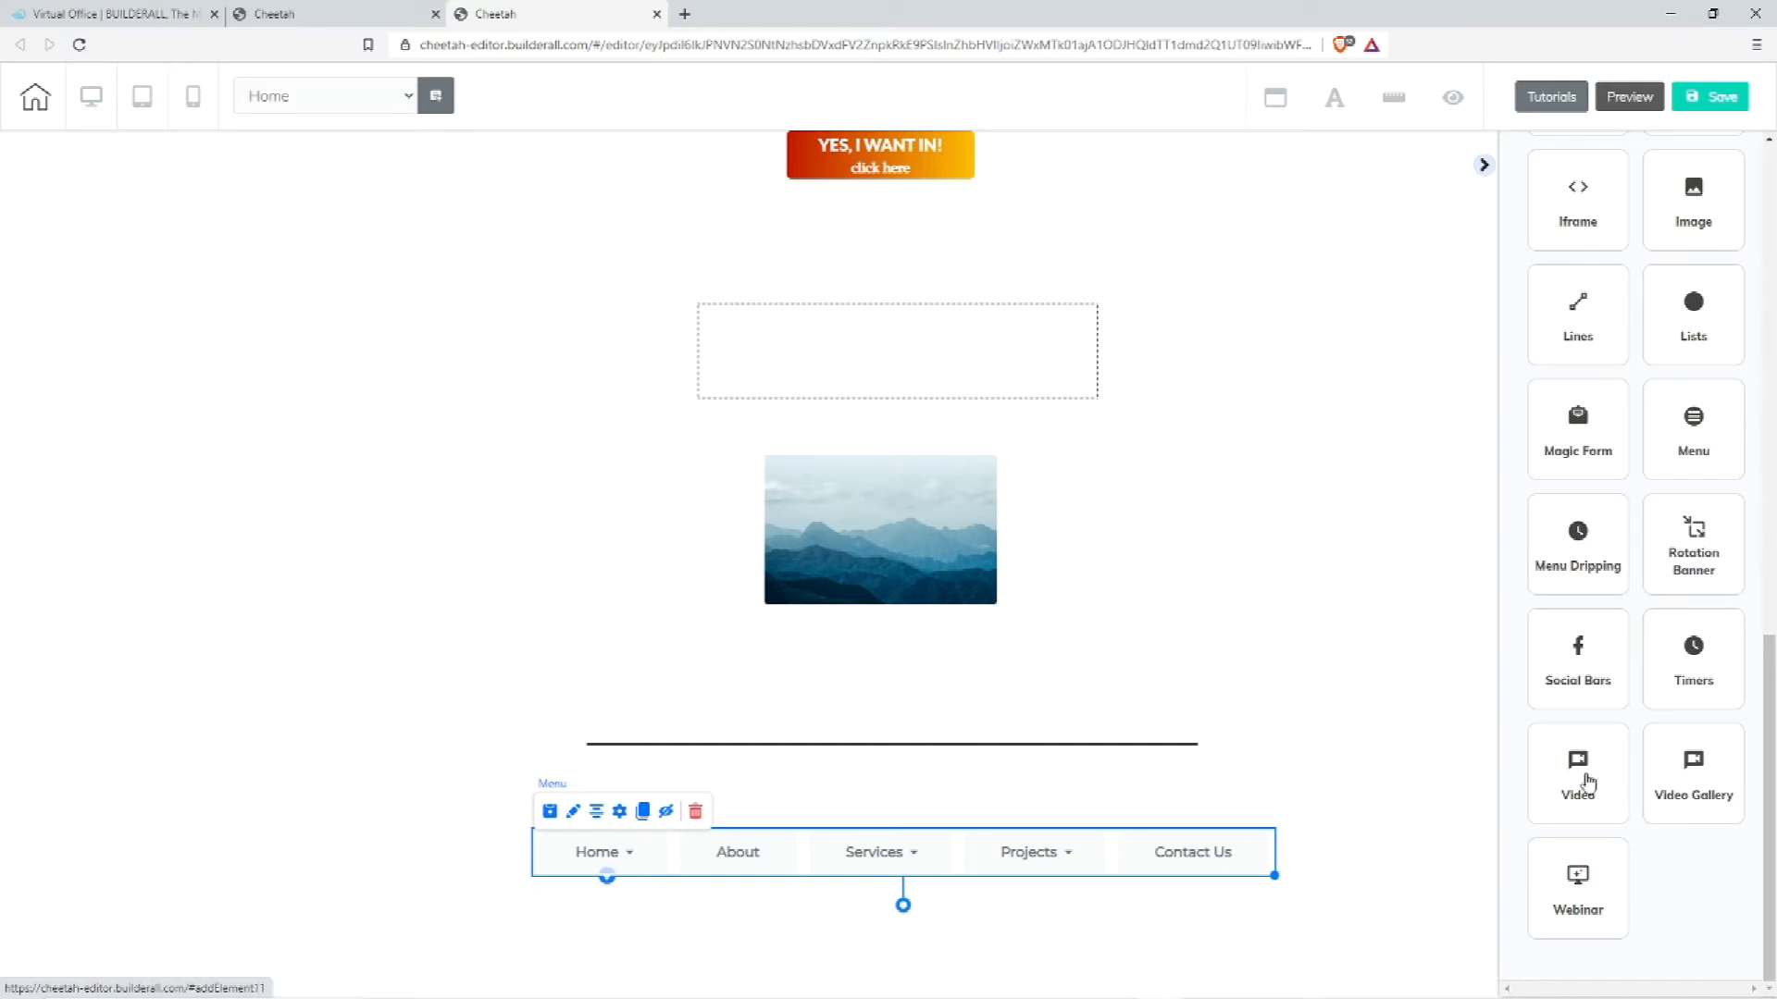
click(1586, 782)
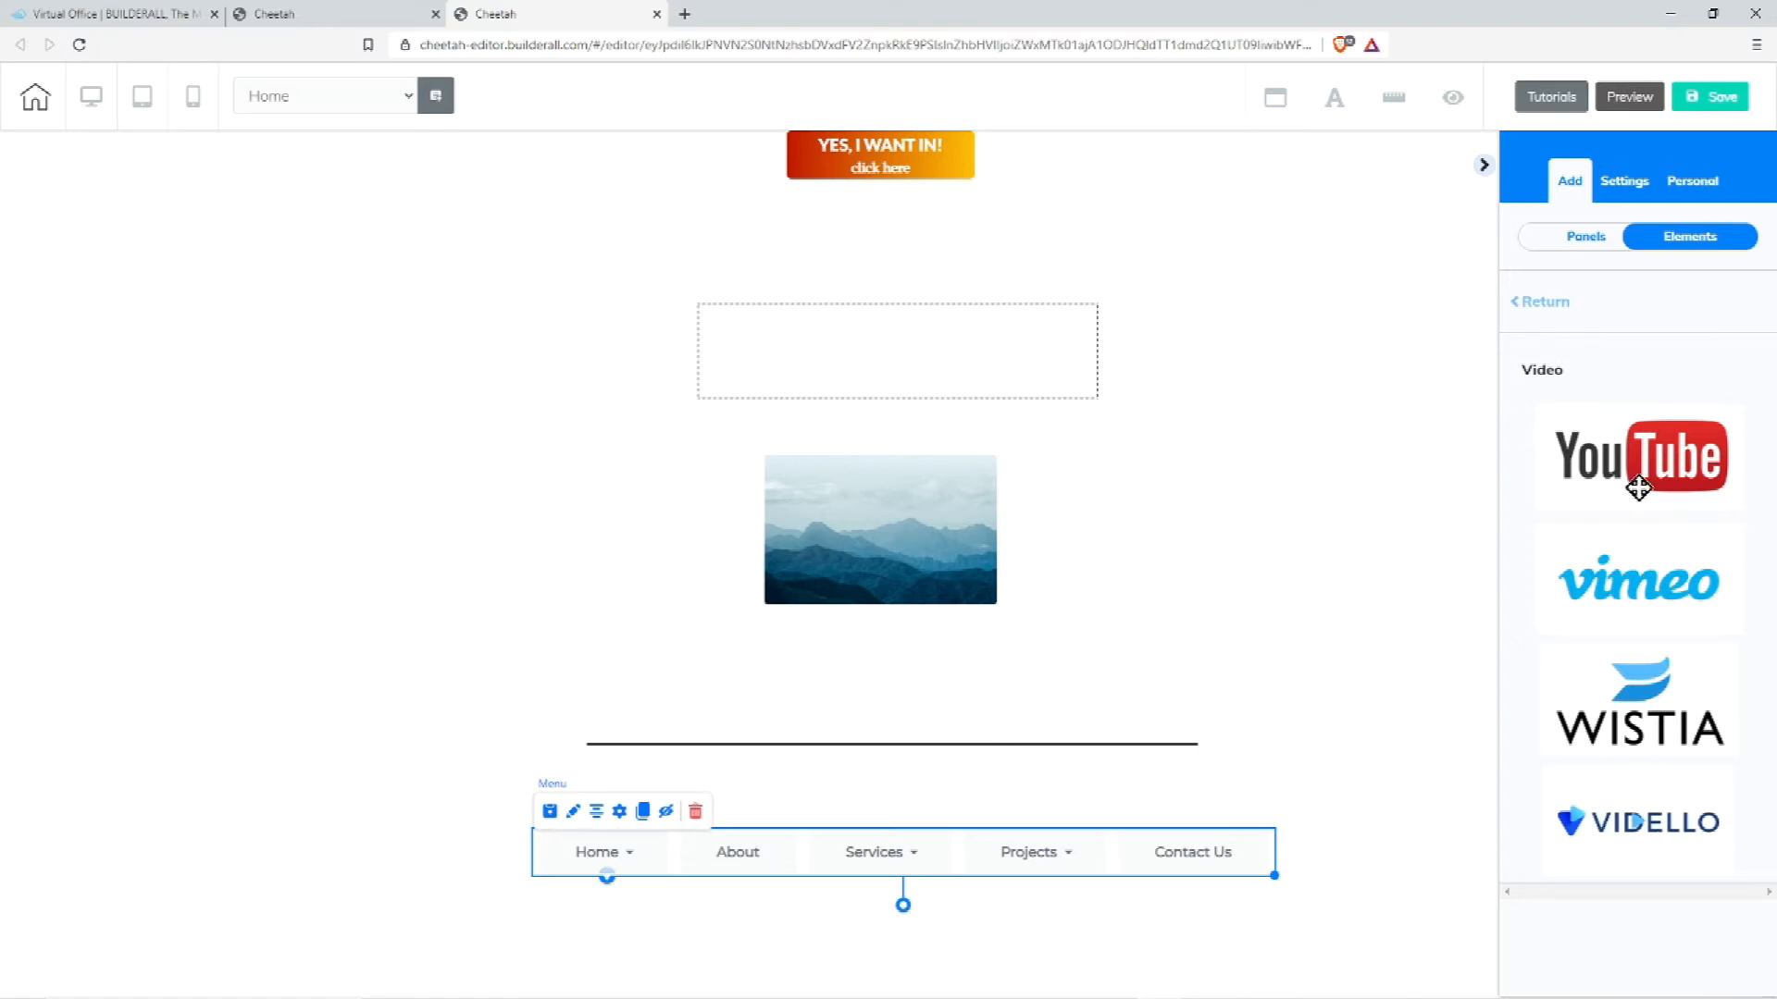
drag(1643, 465, 388, 533)
click(389, 533)
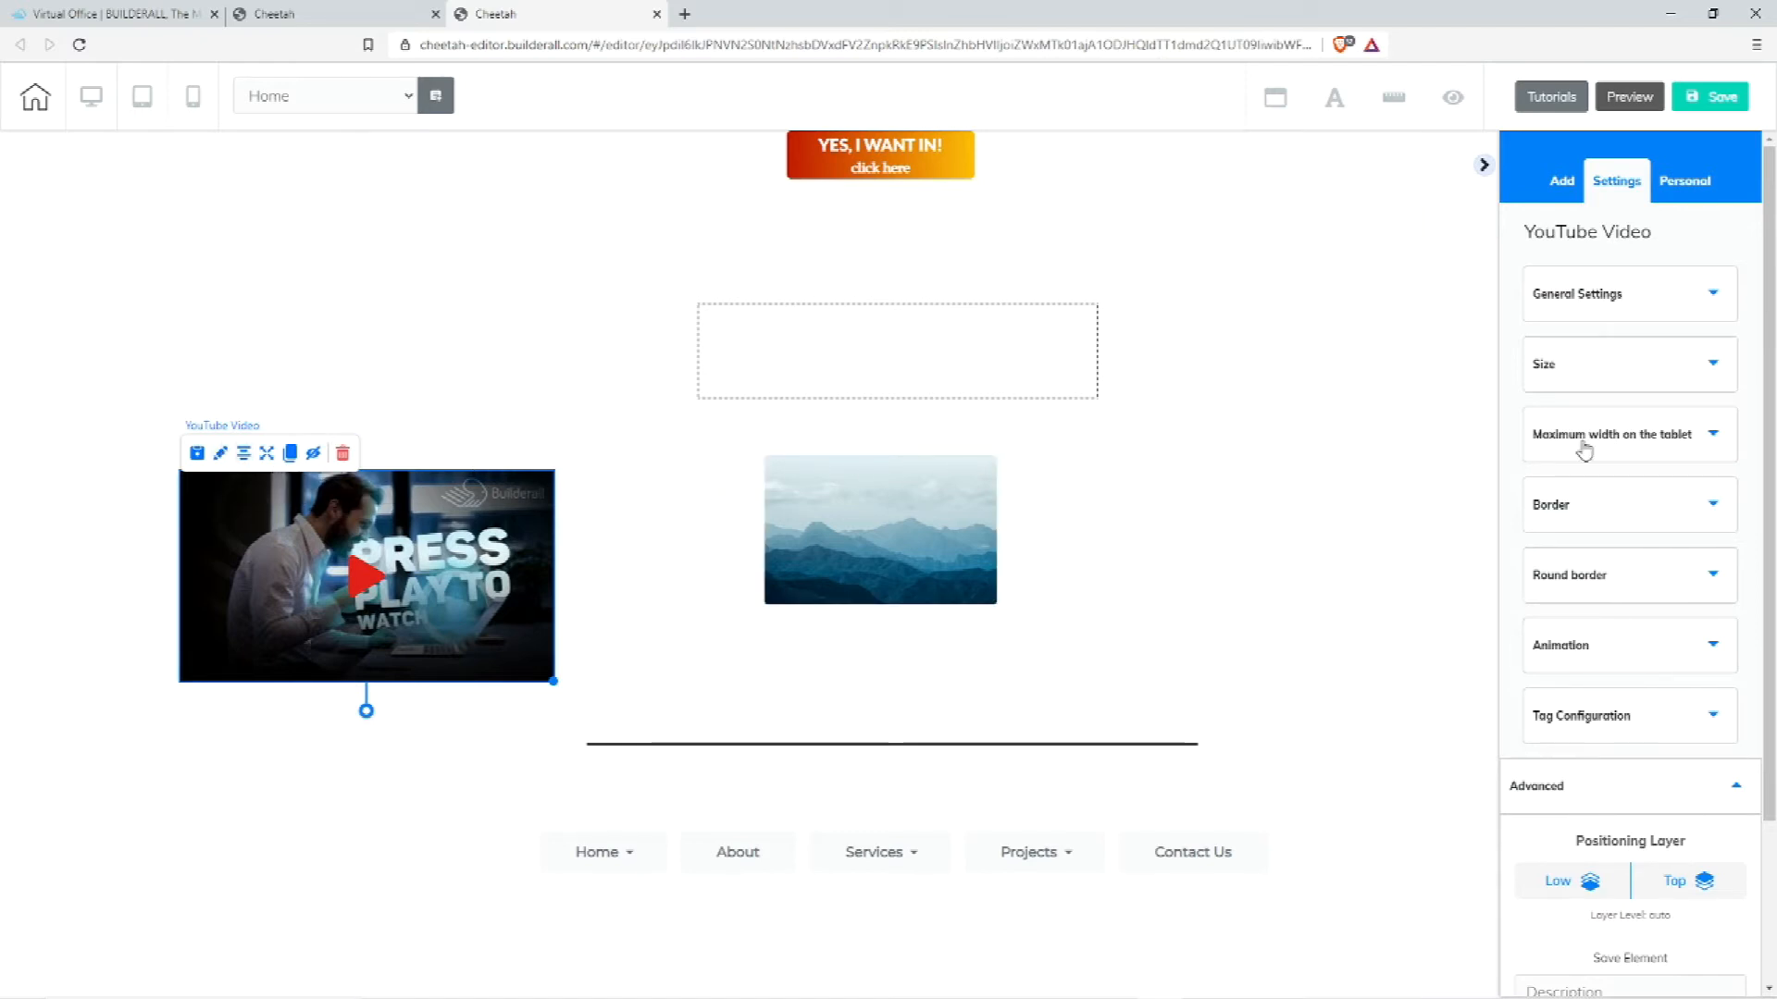
- Review the YouTube video's general, size, border and advanced settings without changing any of them
click(1665, 291)
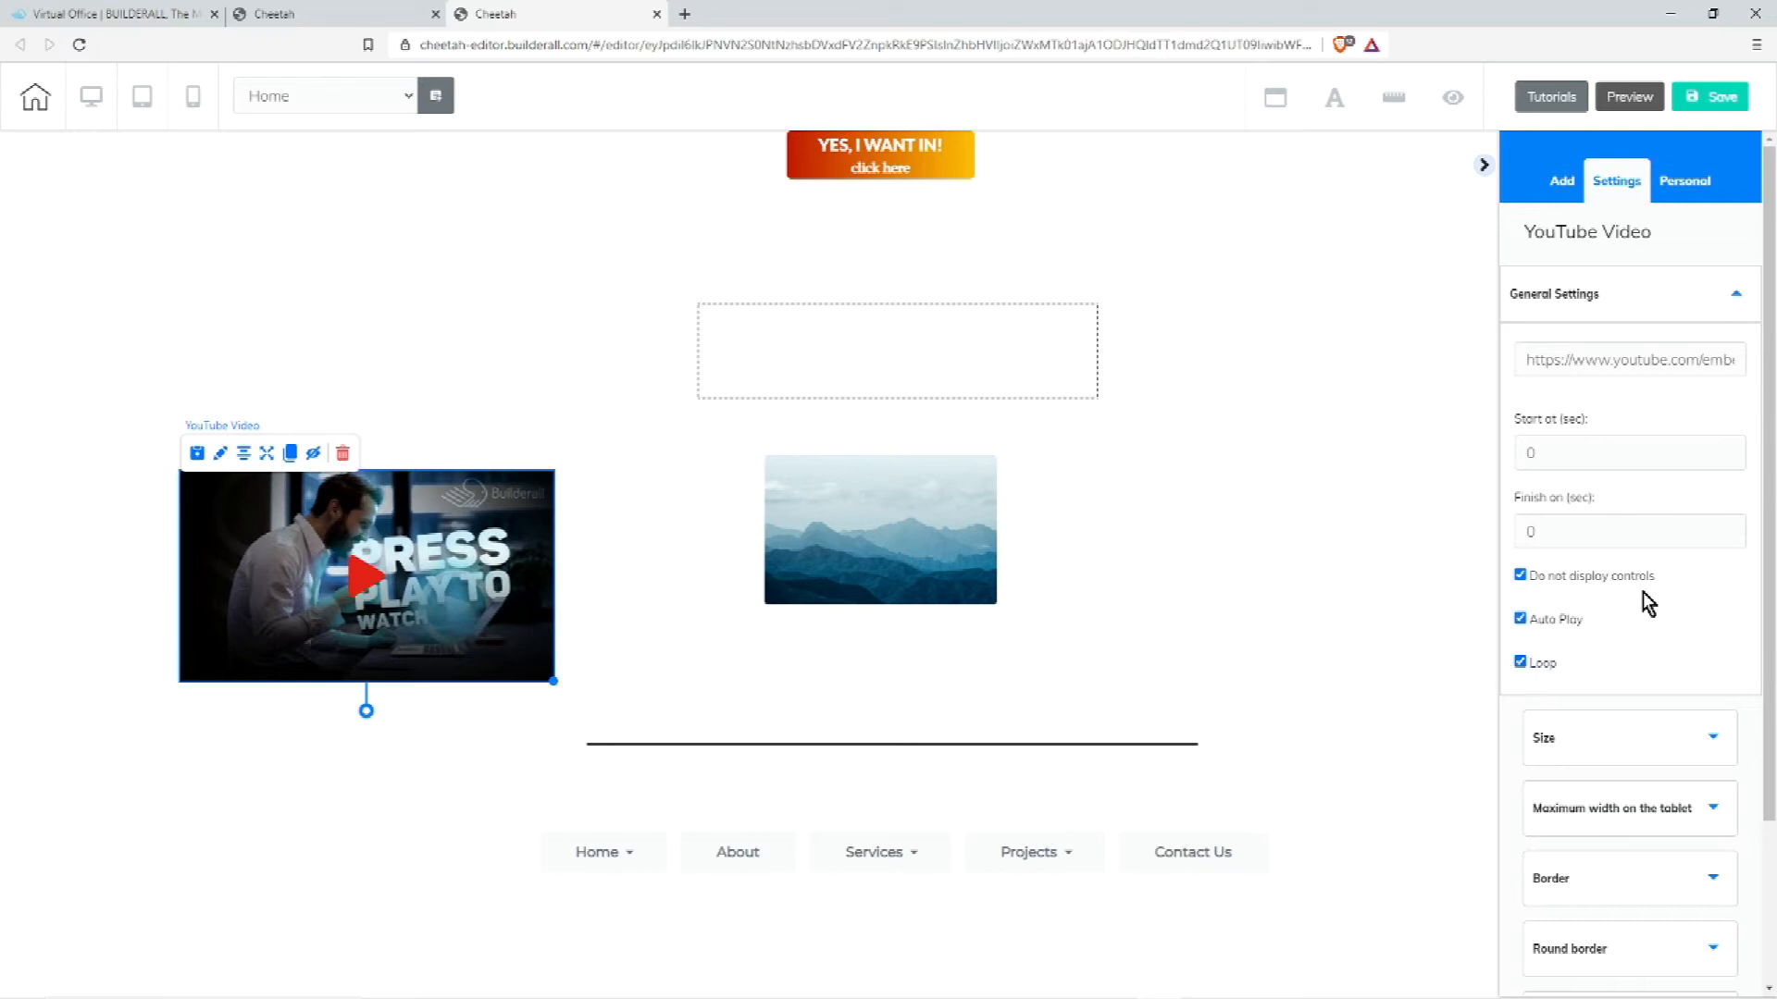
click(1681, 750)
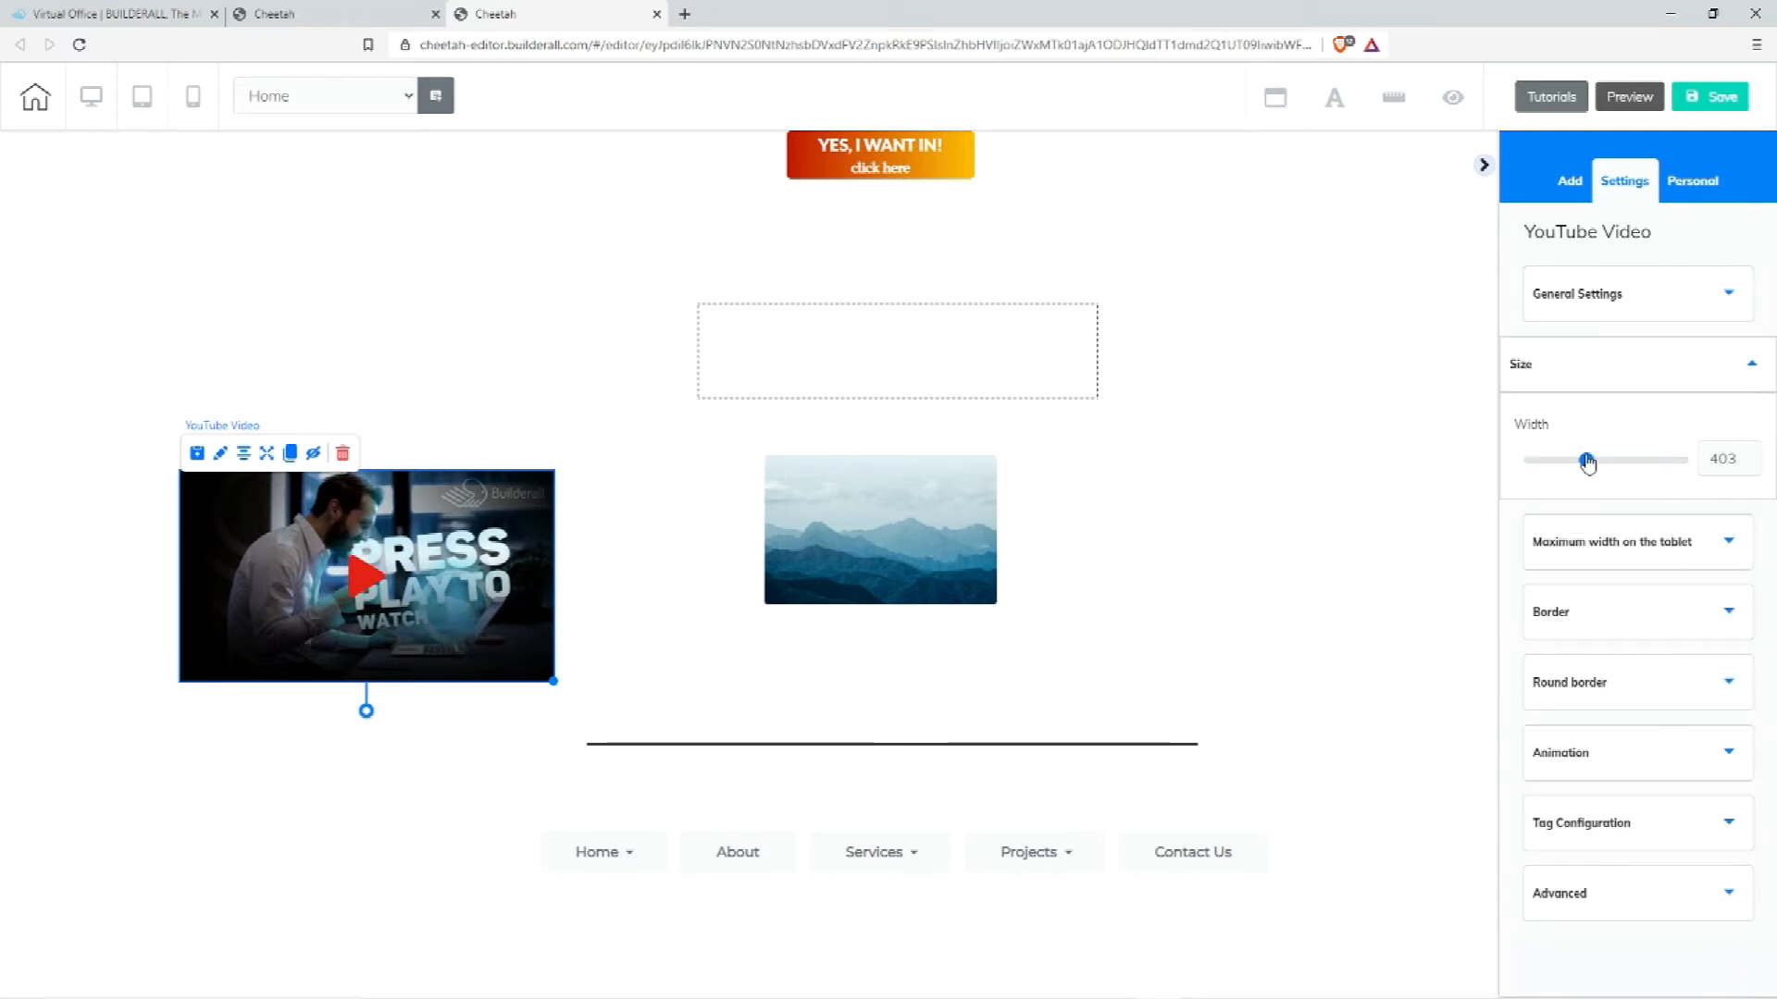
click(1614, 618)
scroll(1679, 813, down, 1)
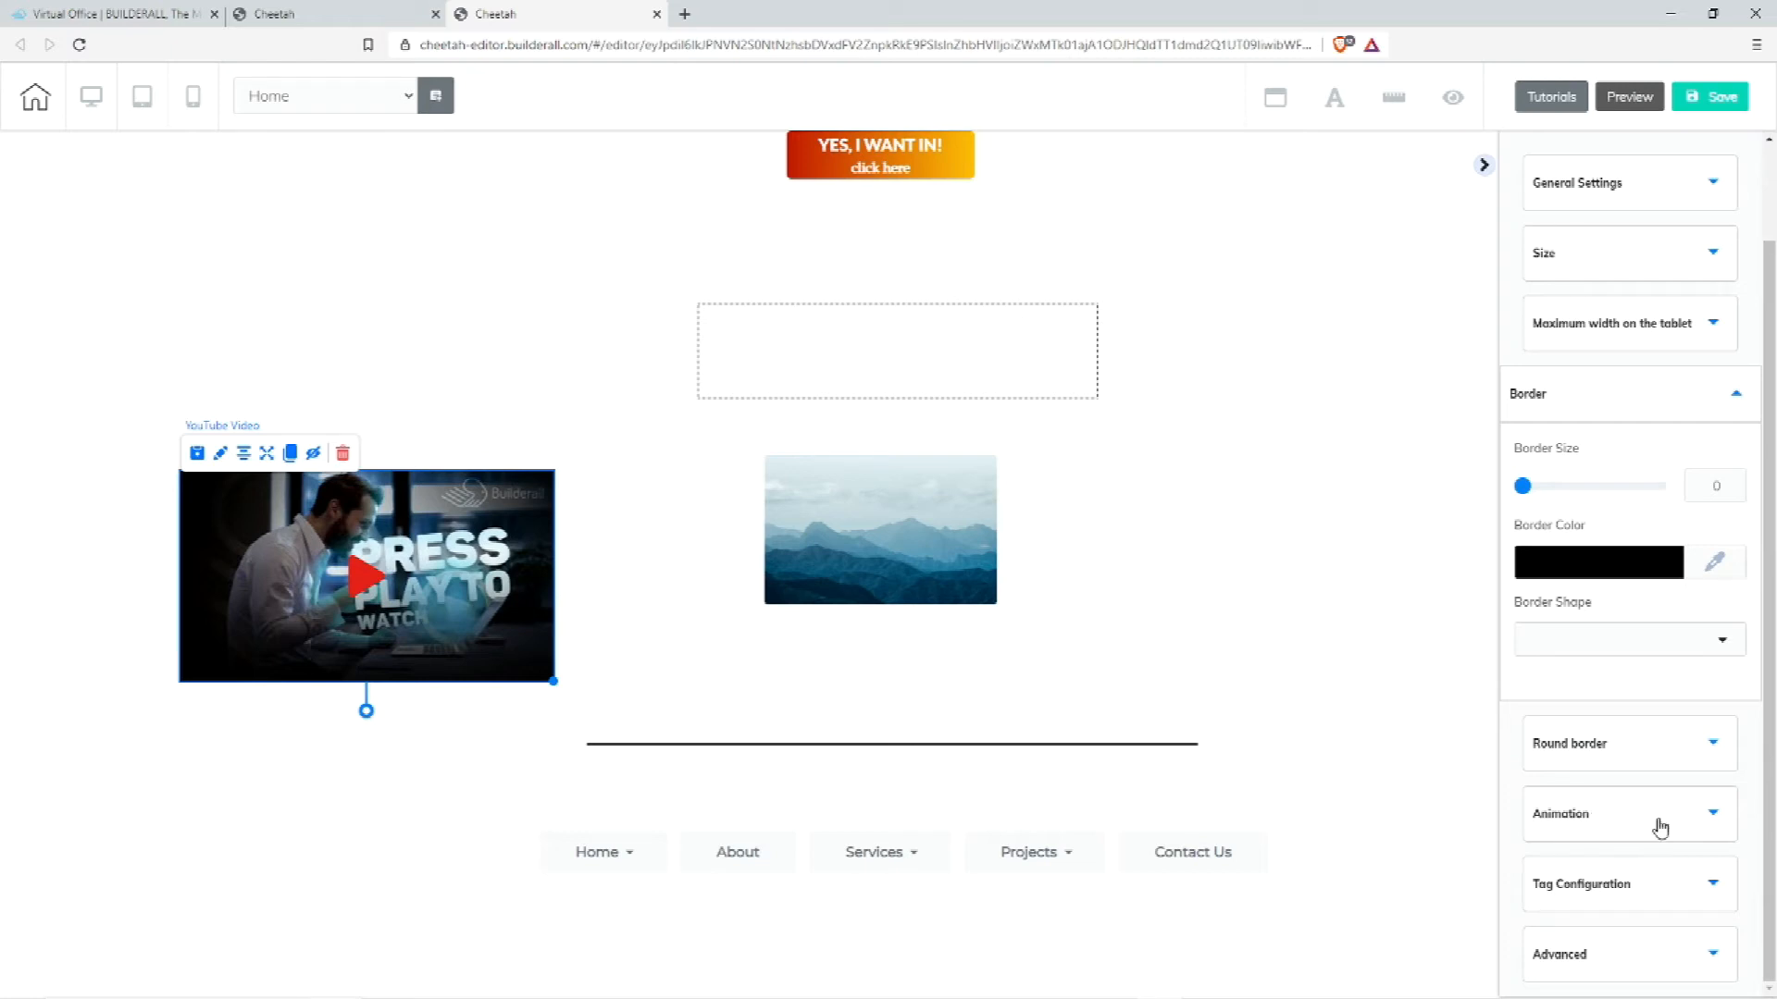
click(1670, 966)
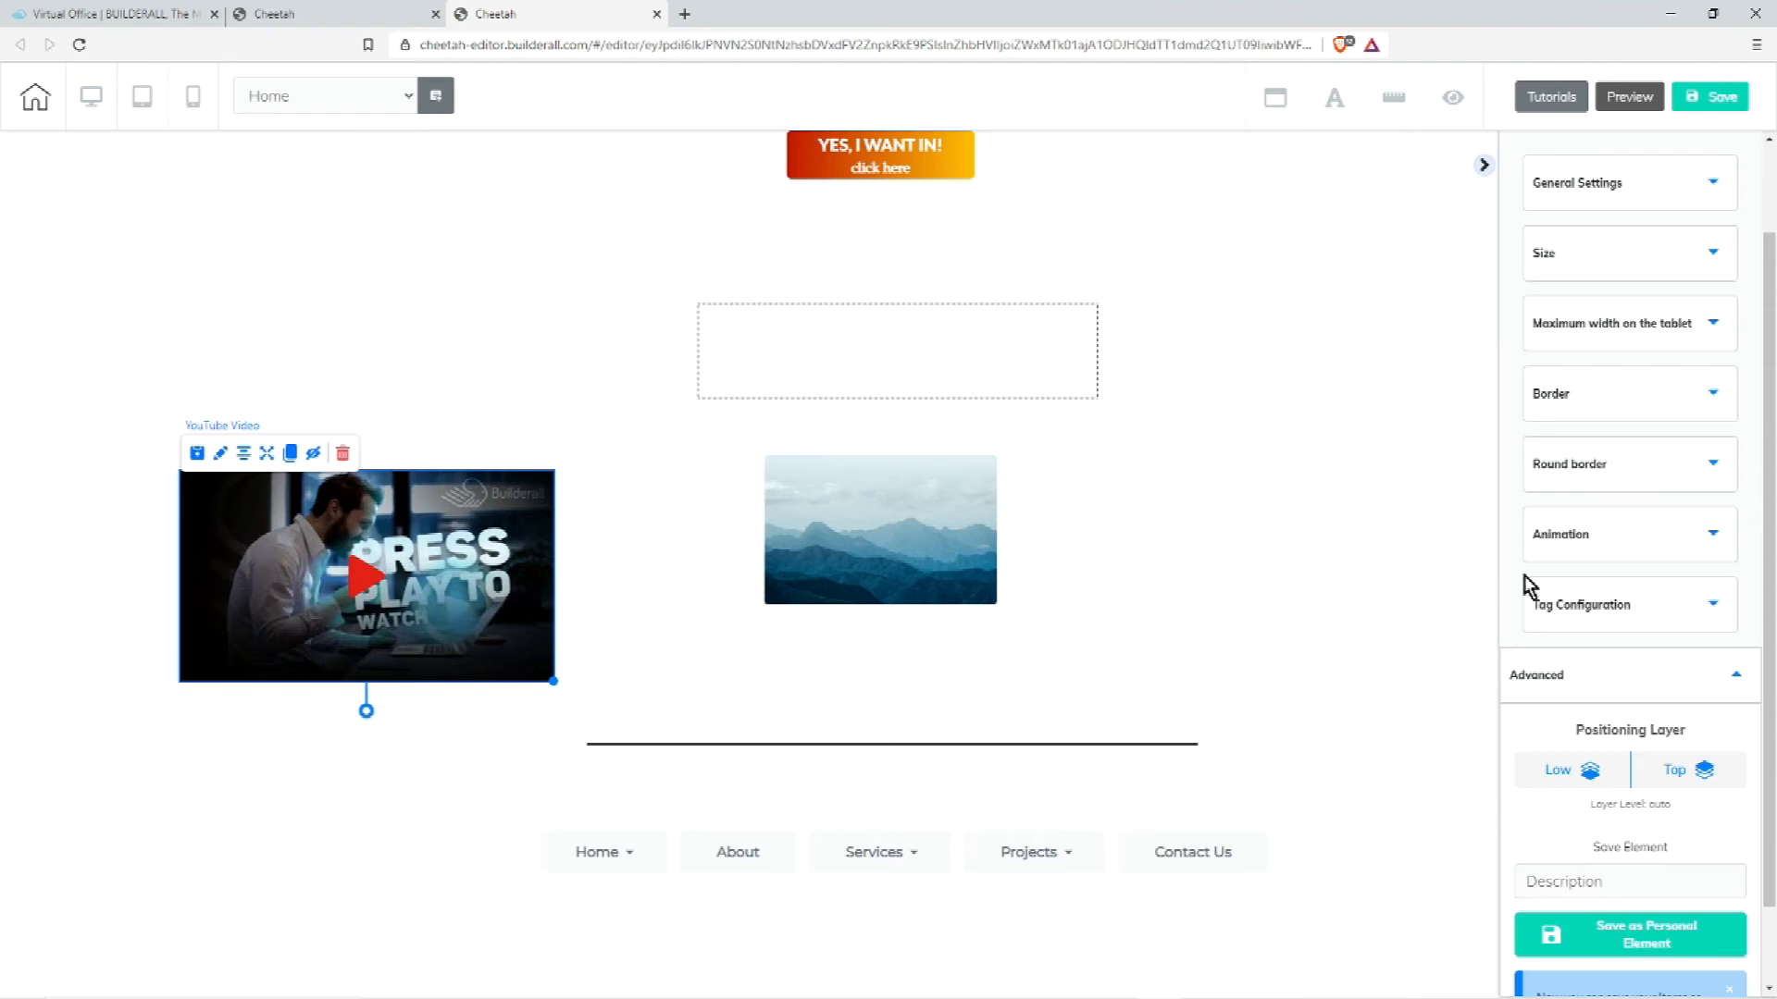
- Browse the full list of elements that can be added to the page, from Texts down to Webinar
scroll(1665, 555, up, 2)
click(1564, 185)
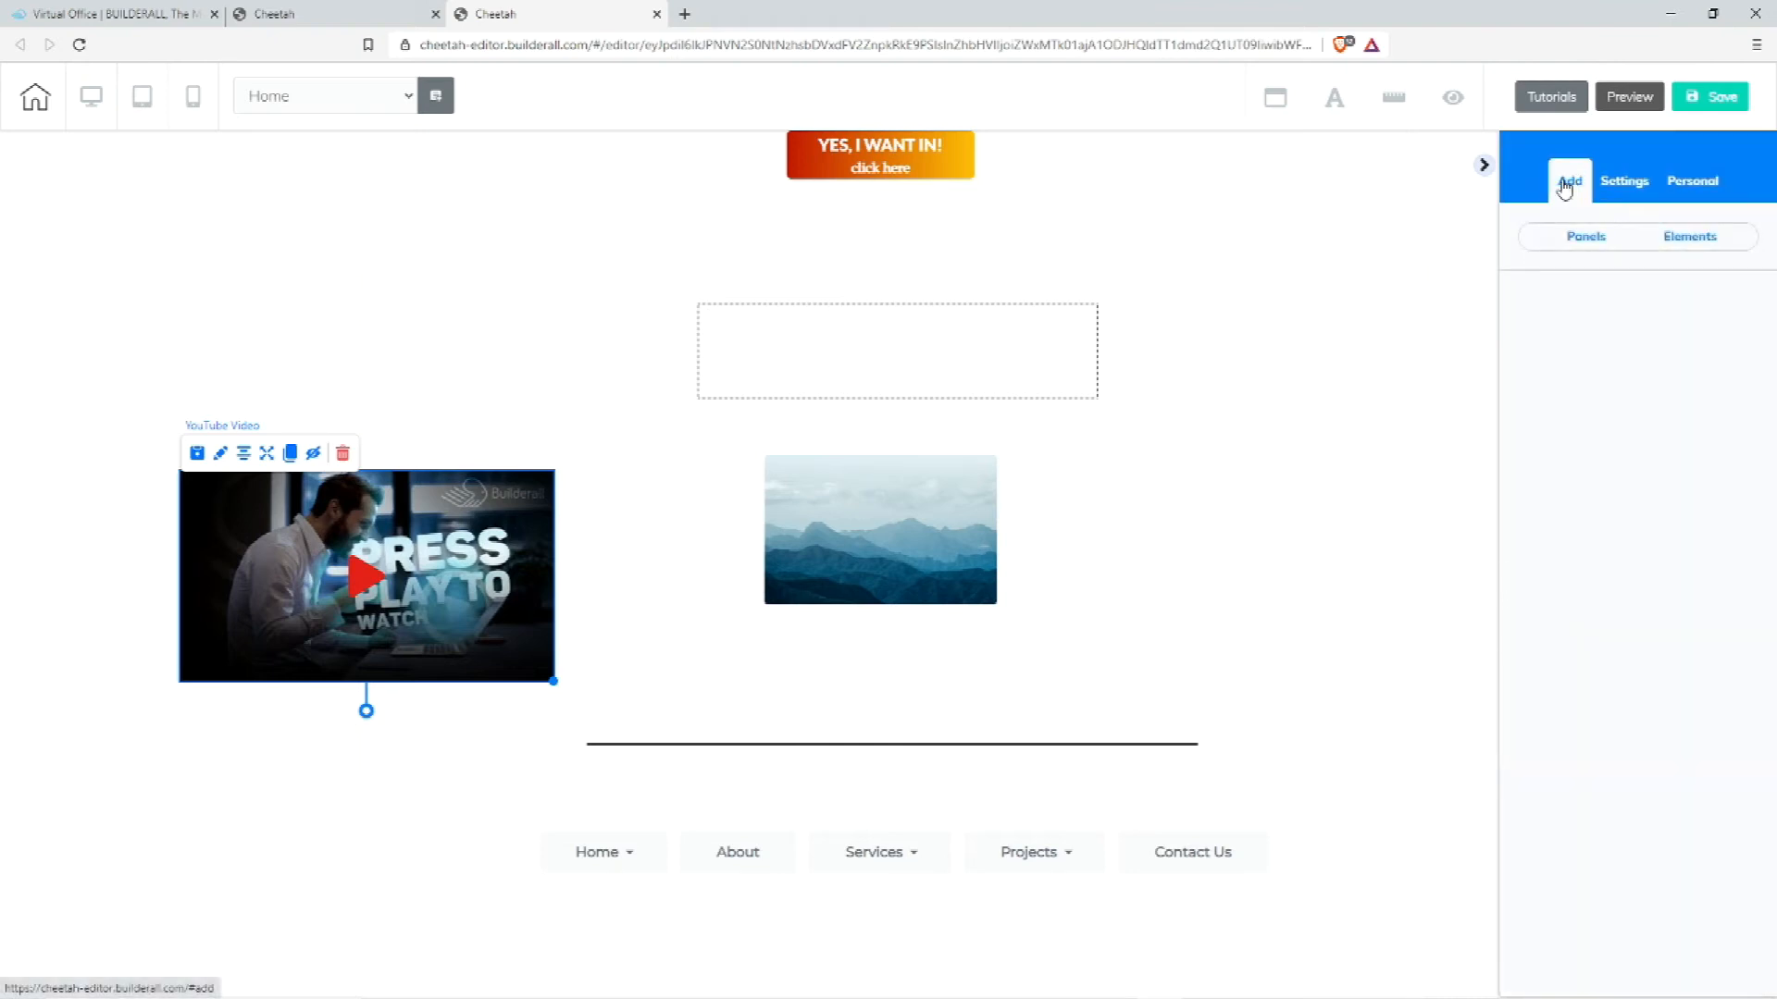
click(1680, 238)
click(1541, 310)
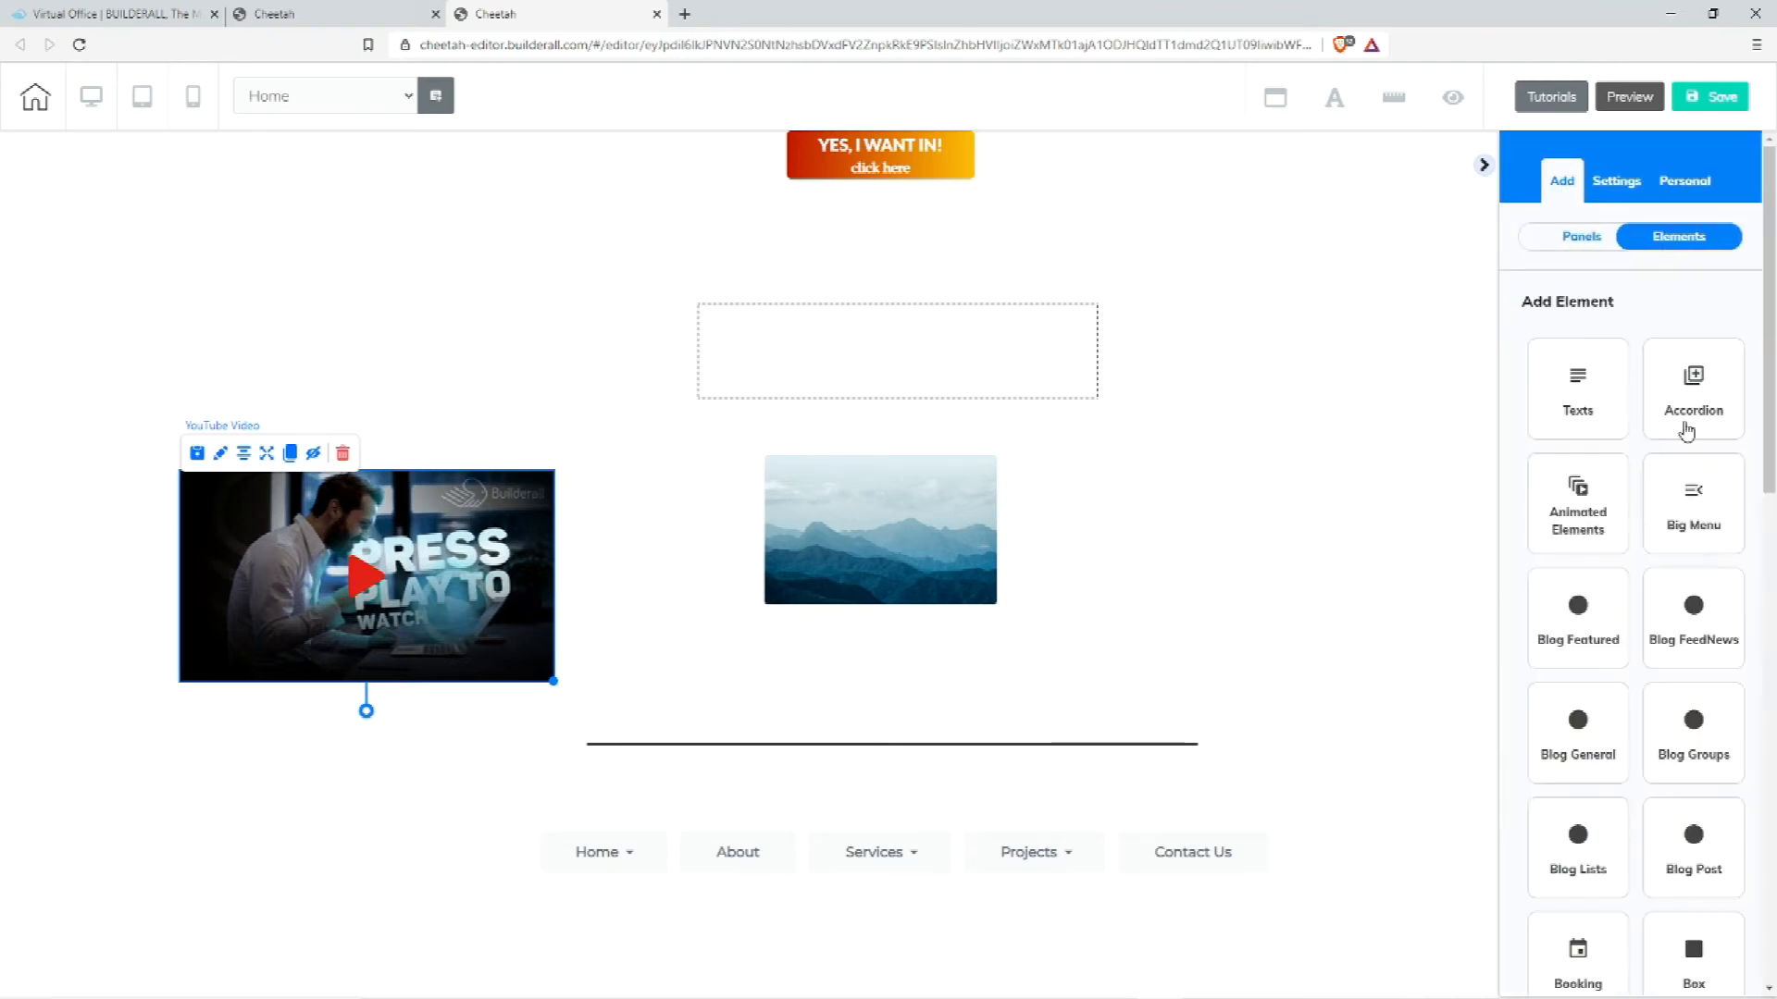
scroll(1679, 713, down, 10)
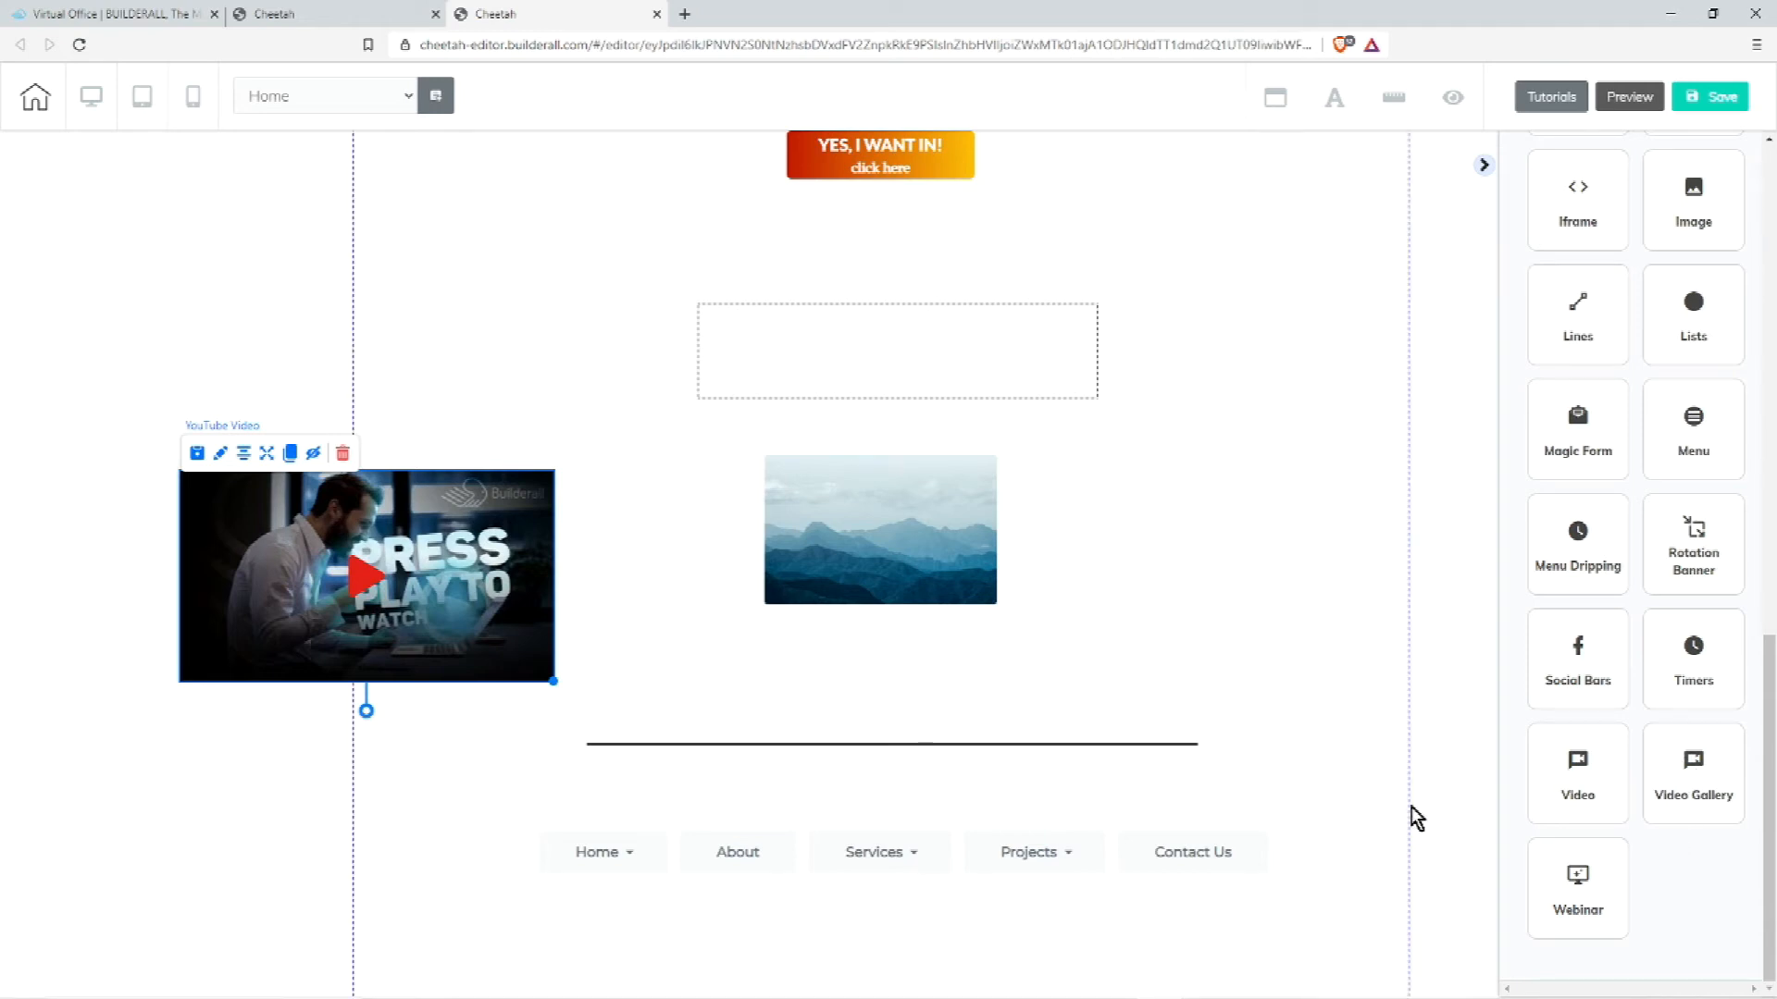
- Arrange the YouTube video and the mountain image side by side within the page guides, above the horizontal line, with the image right of the video
scroll(1413, 749, up, 2)
scroll(1413, 750, down, 2)
scroll(1412, 750, up, 1)
drag(898, 637, 1254, 654)
drag(361, 644, 617, 625)
drag(1253, 635, 1113, 642)
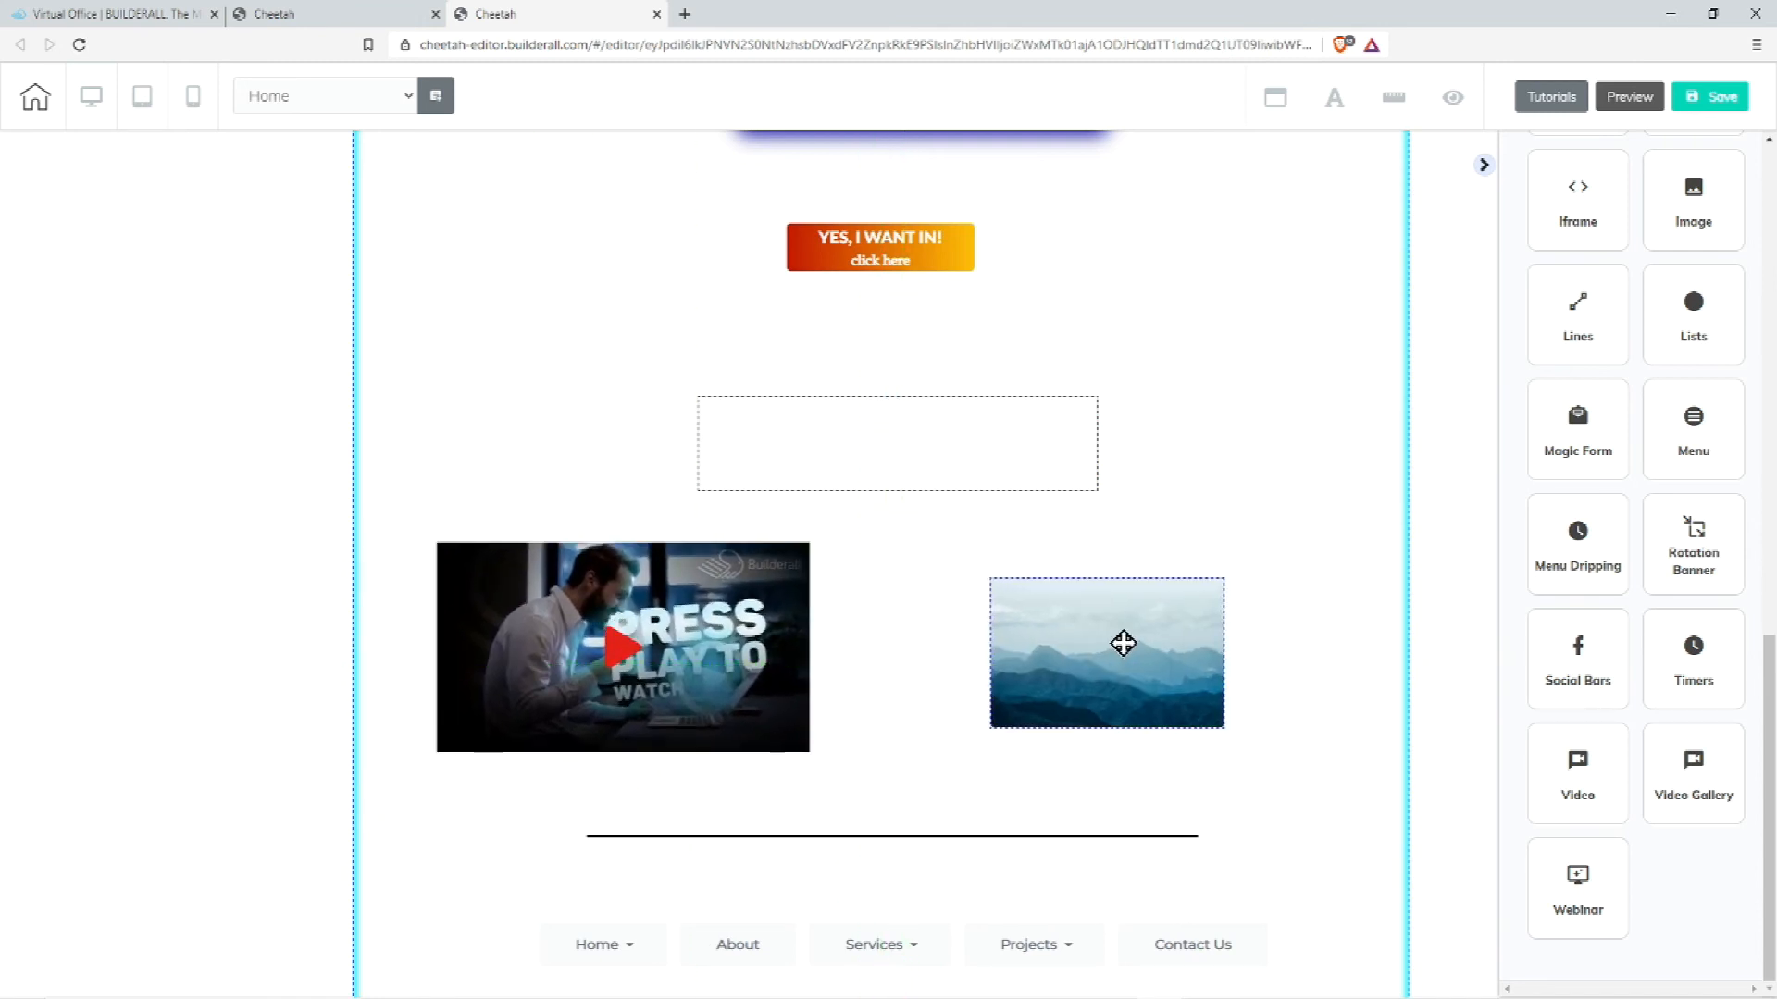